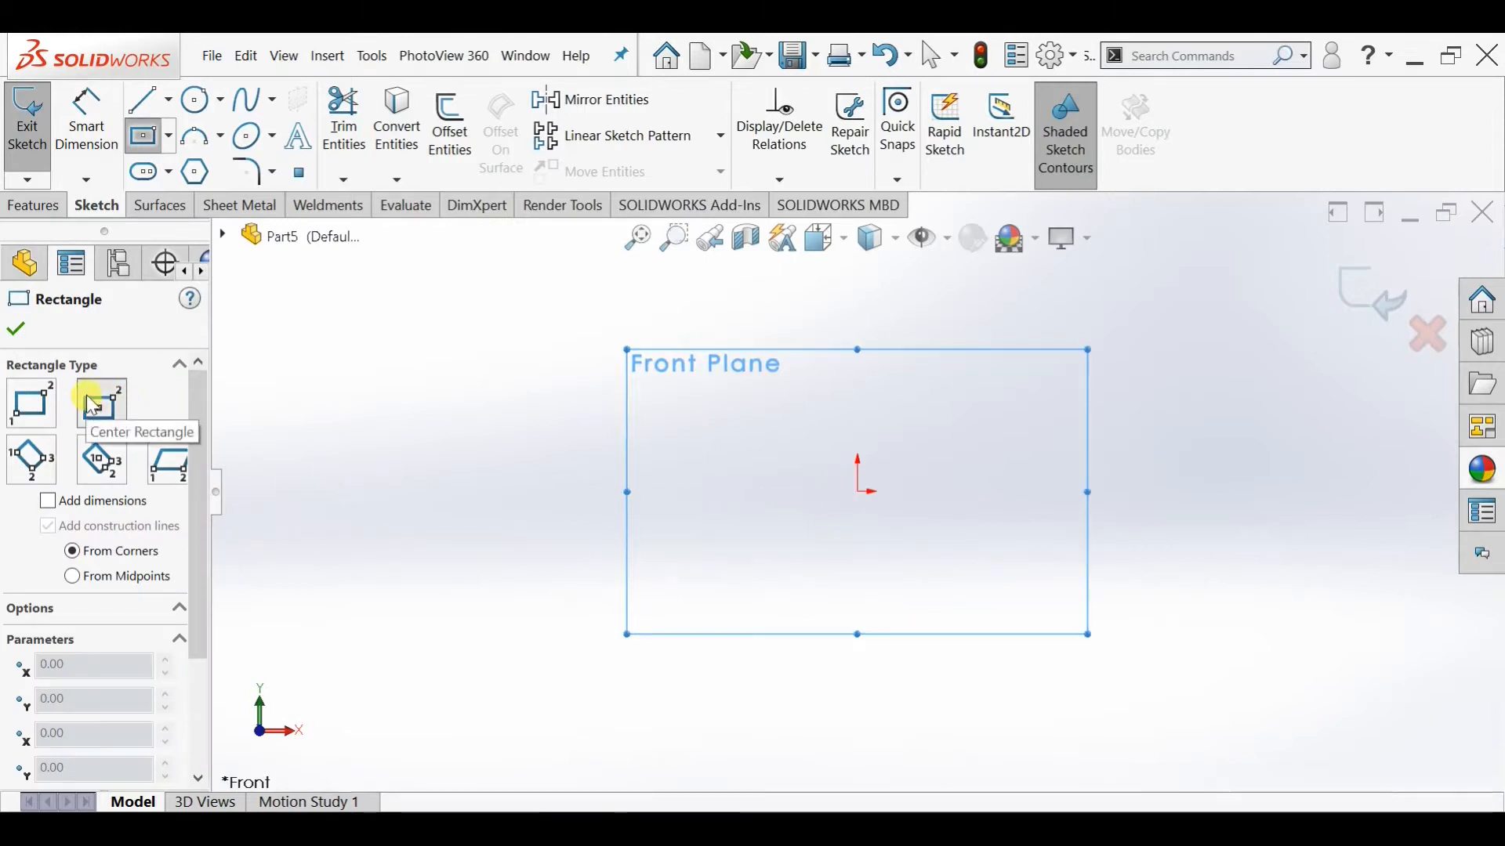
# Sketch a center rectangle at the origin of the Front Plane and dimension its width to 200 mm
pyautogui.click(862, 492)
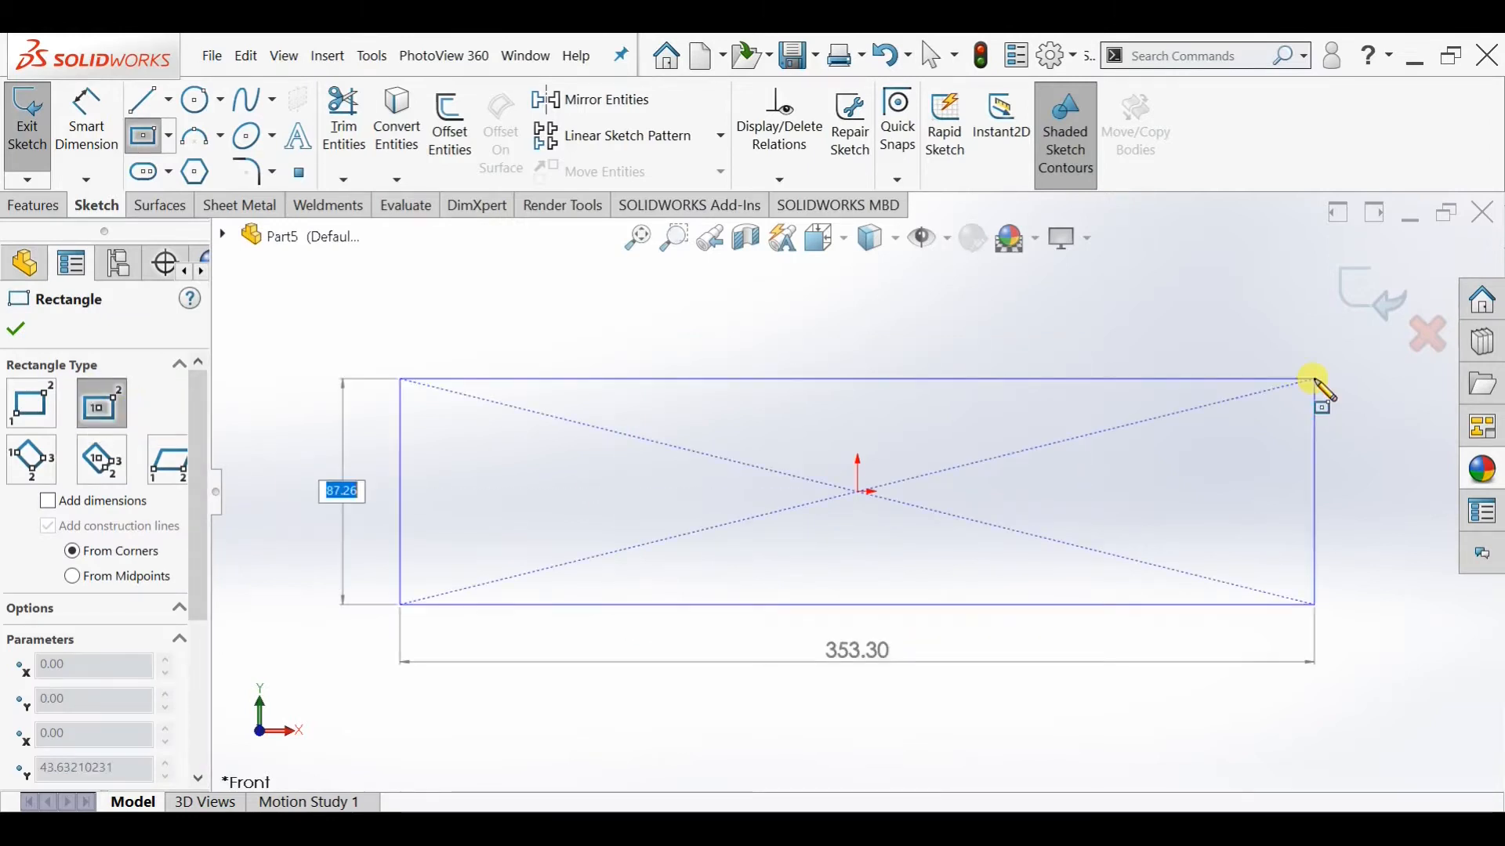
pyautogui.click(1322, 396)
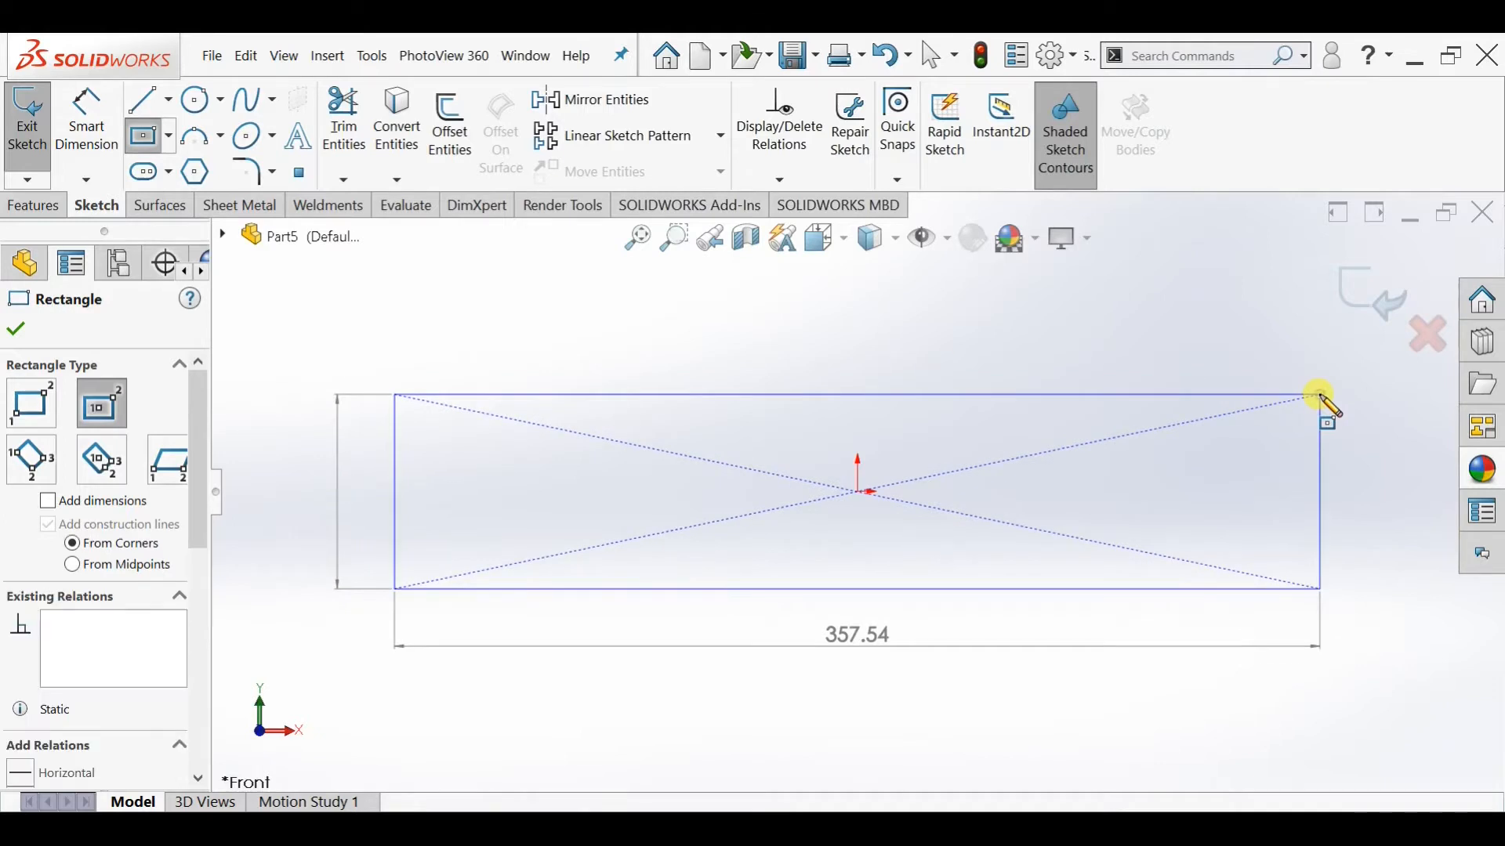
pyautogui.click(87, 126)
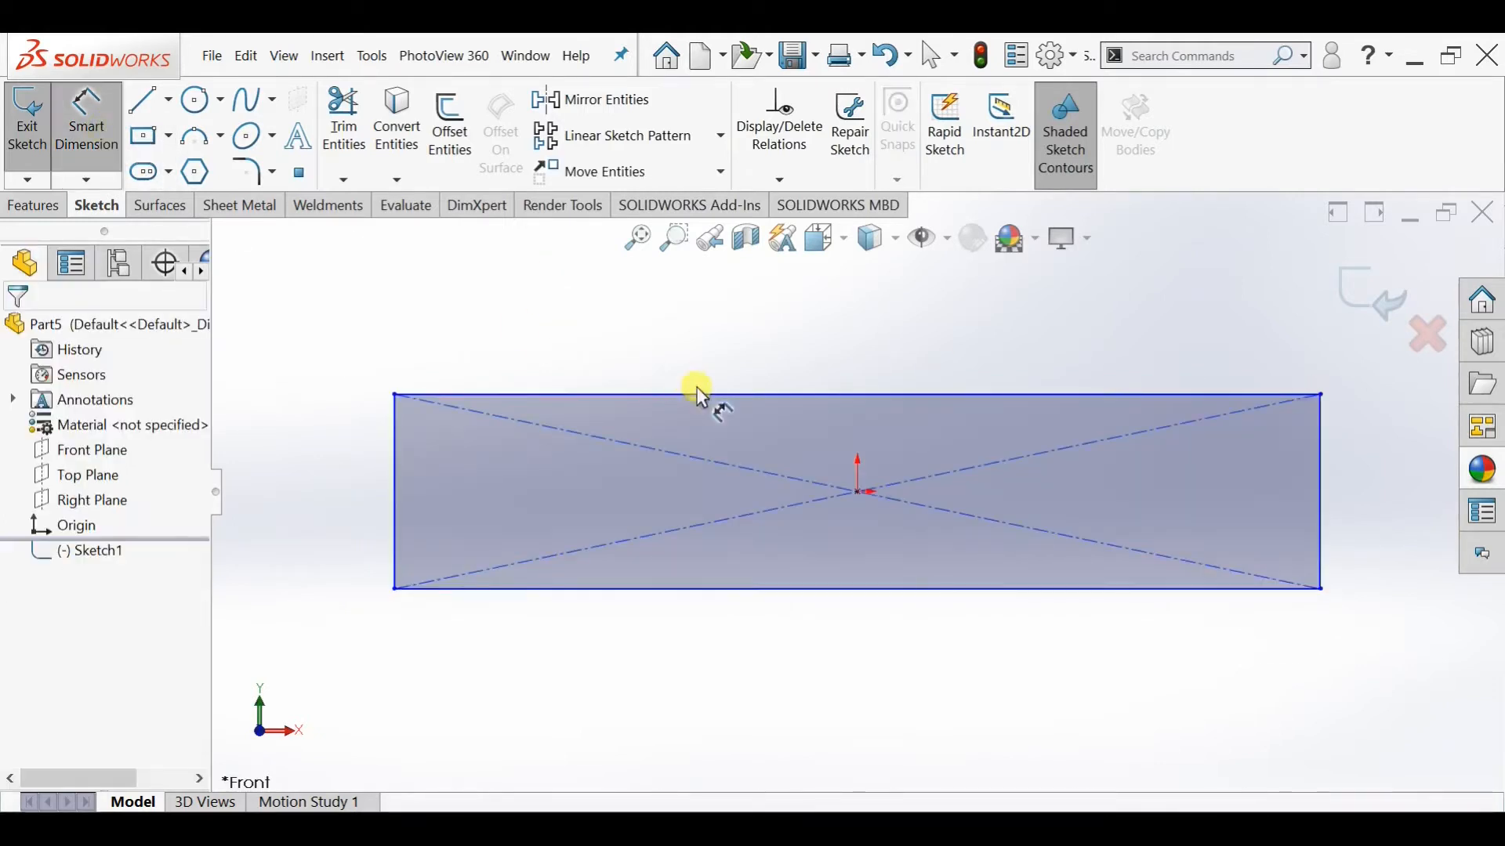
pyautogui.click(716, 396)
pyautogui.click(870, 333)
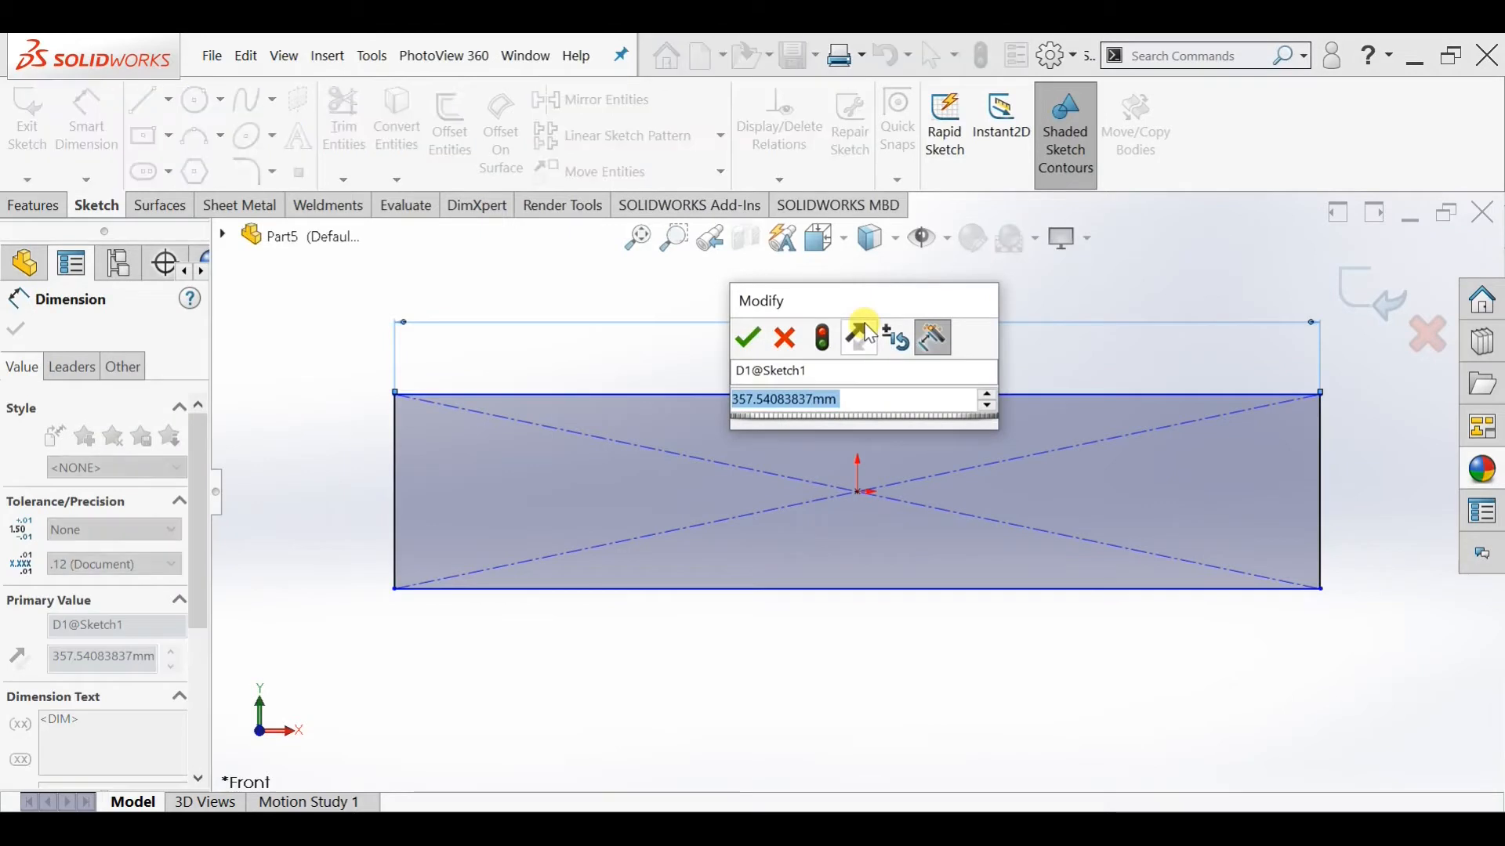
pyautogui.write('200')
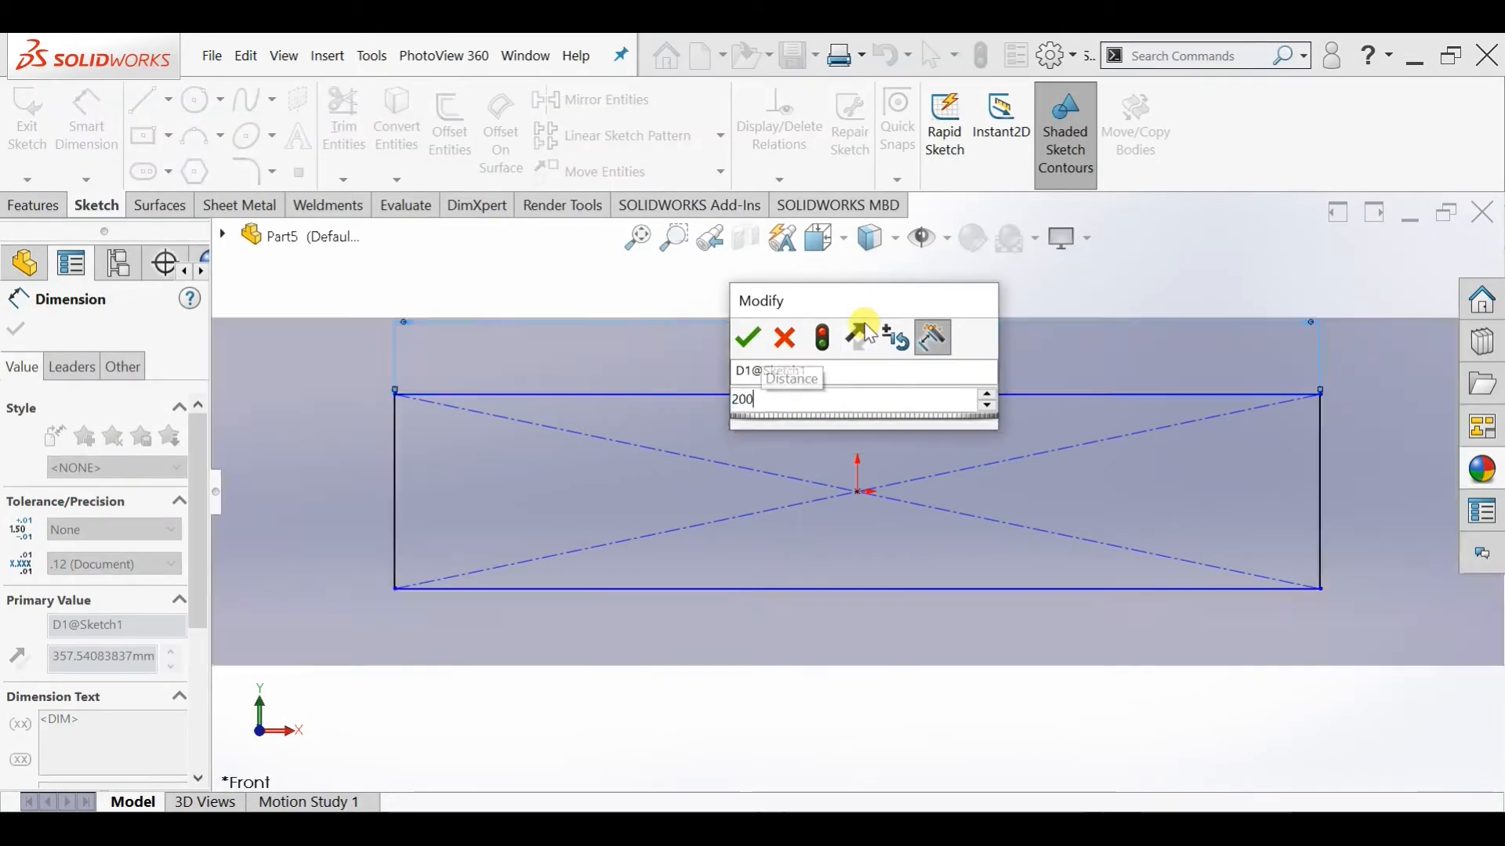
pyautogui.press('Return')
# Dimension the rectangle's height to 50 mm
pyautogui.click(398, 486)
pyautogui.click(313, 496)
pyautogui.write('50')
pyautogui.press('Return')
pyautogui.click(19, 329)
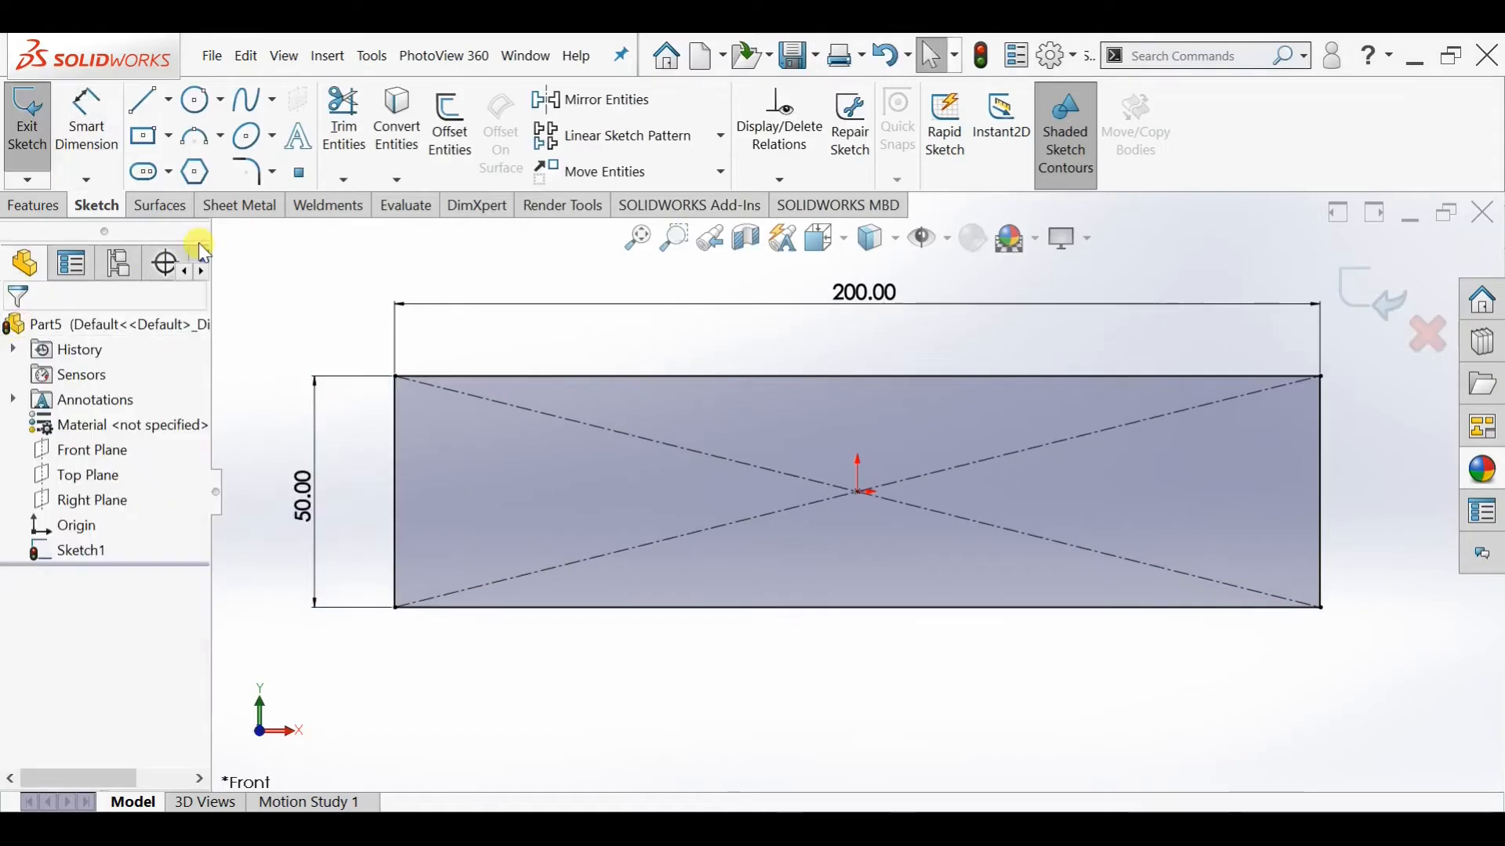
# Add 10 mm sketch fillets to all four corners of the rectangle
pyautogui.click(253, 171)
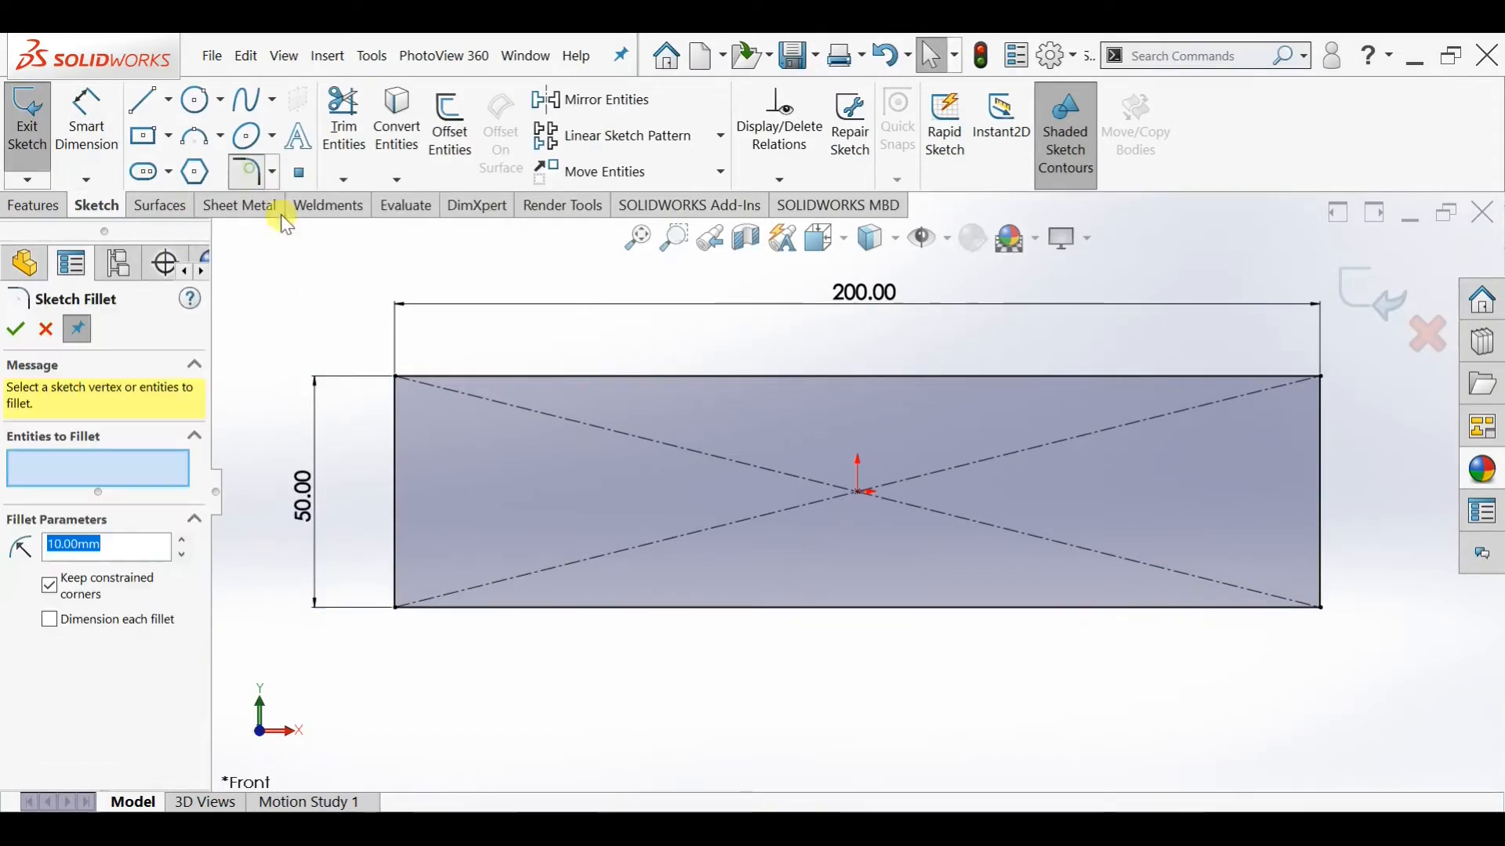
pyautogui.click(397, 377)
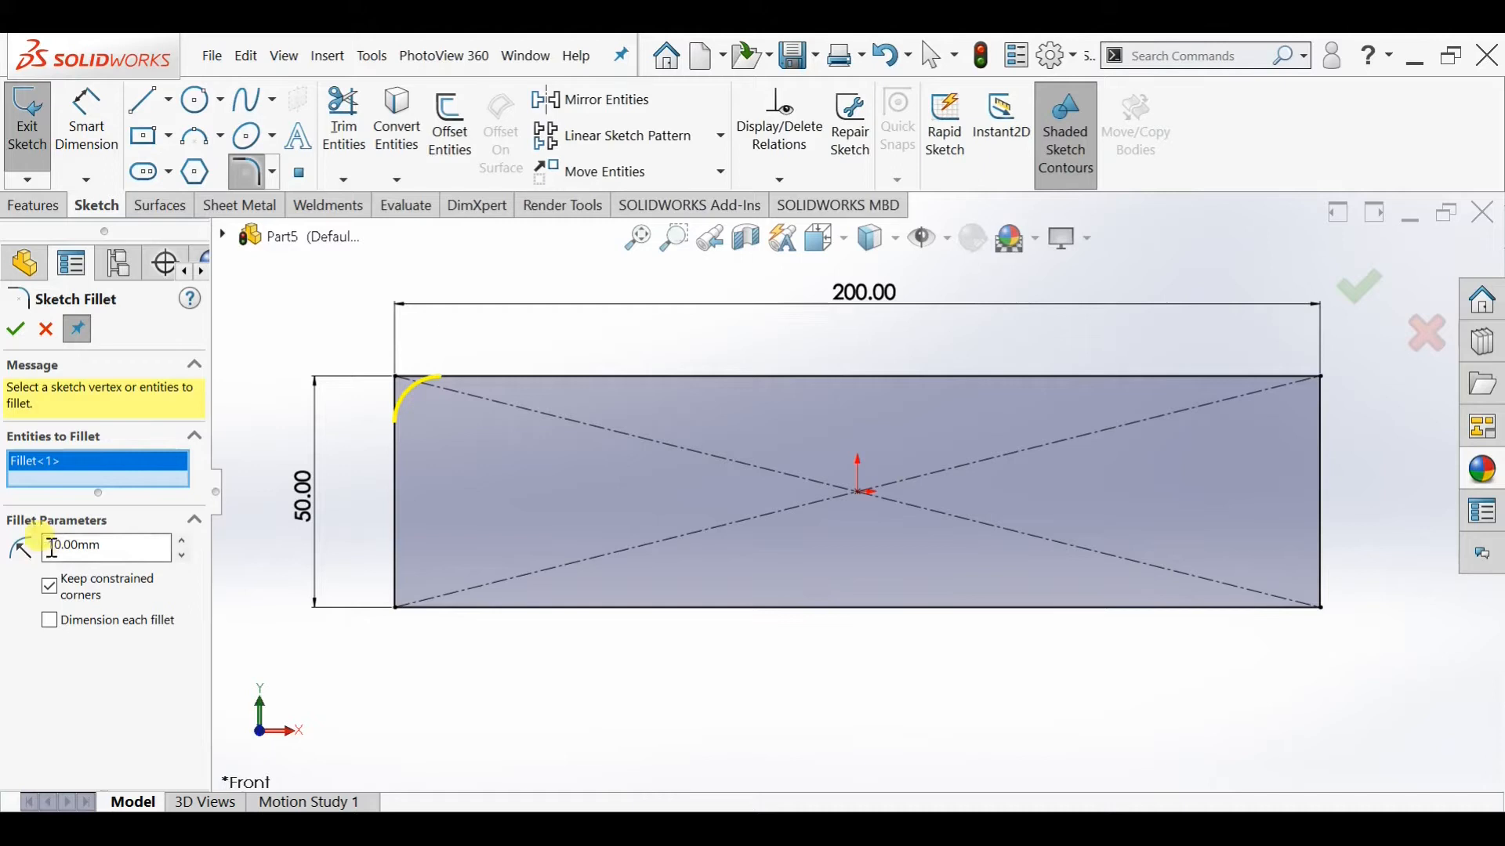
pyautogui.click(396, 607)
pyautogui.click(1322, 607)
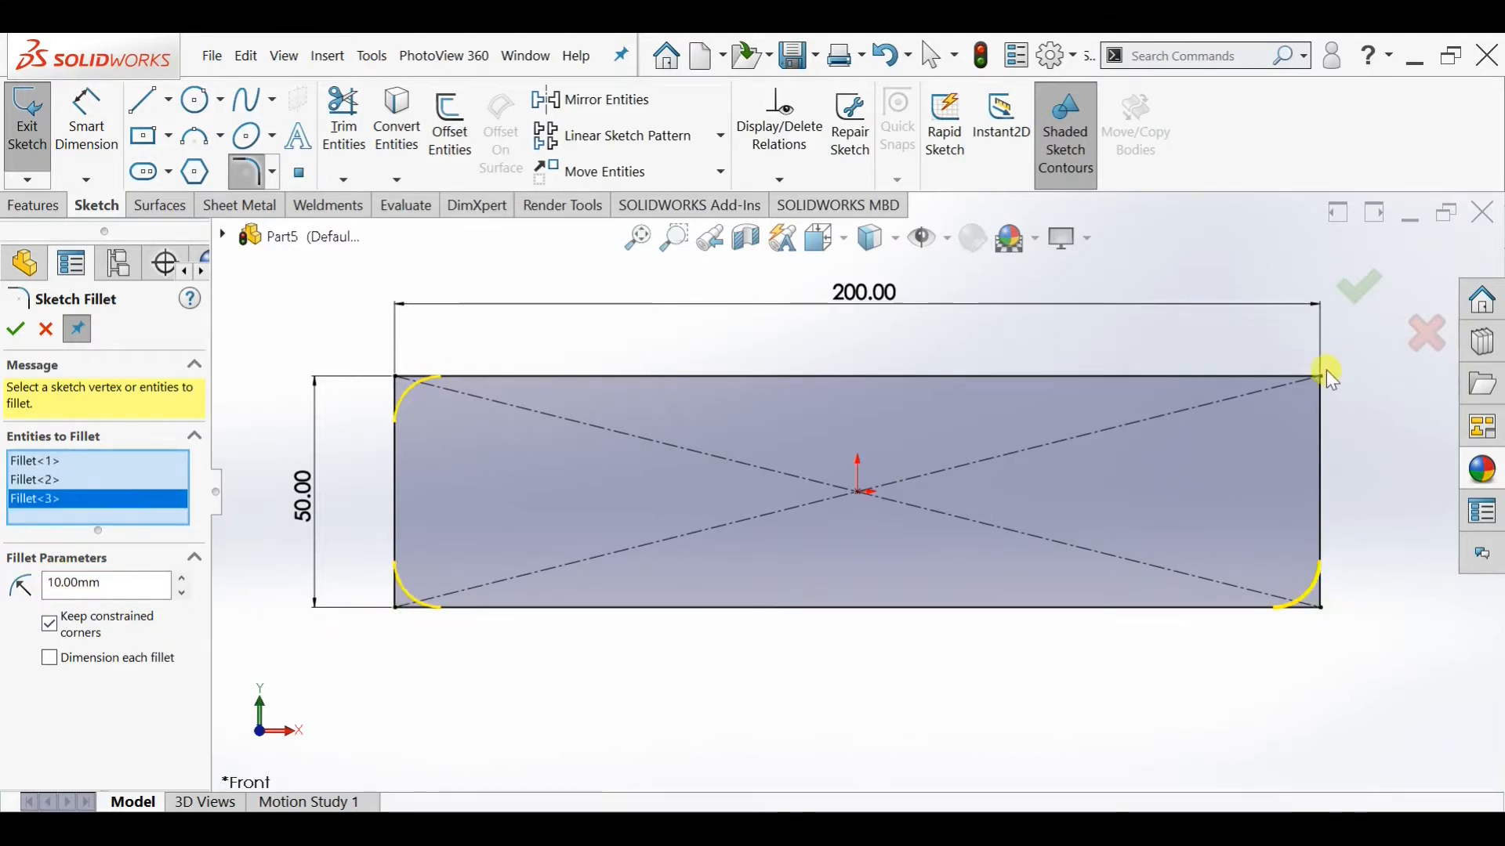
pyautogui.click(1322, 376)
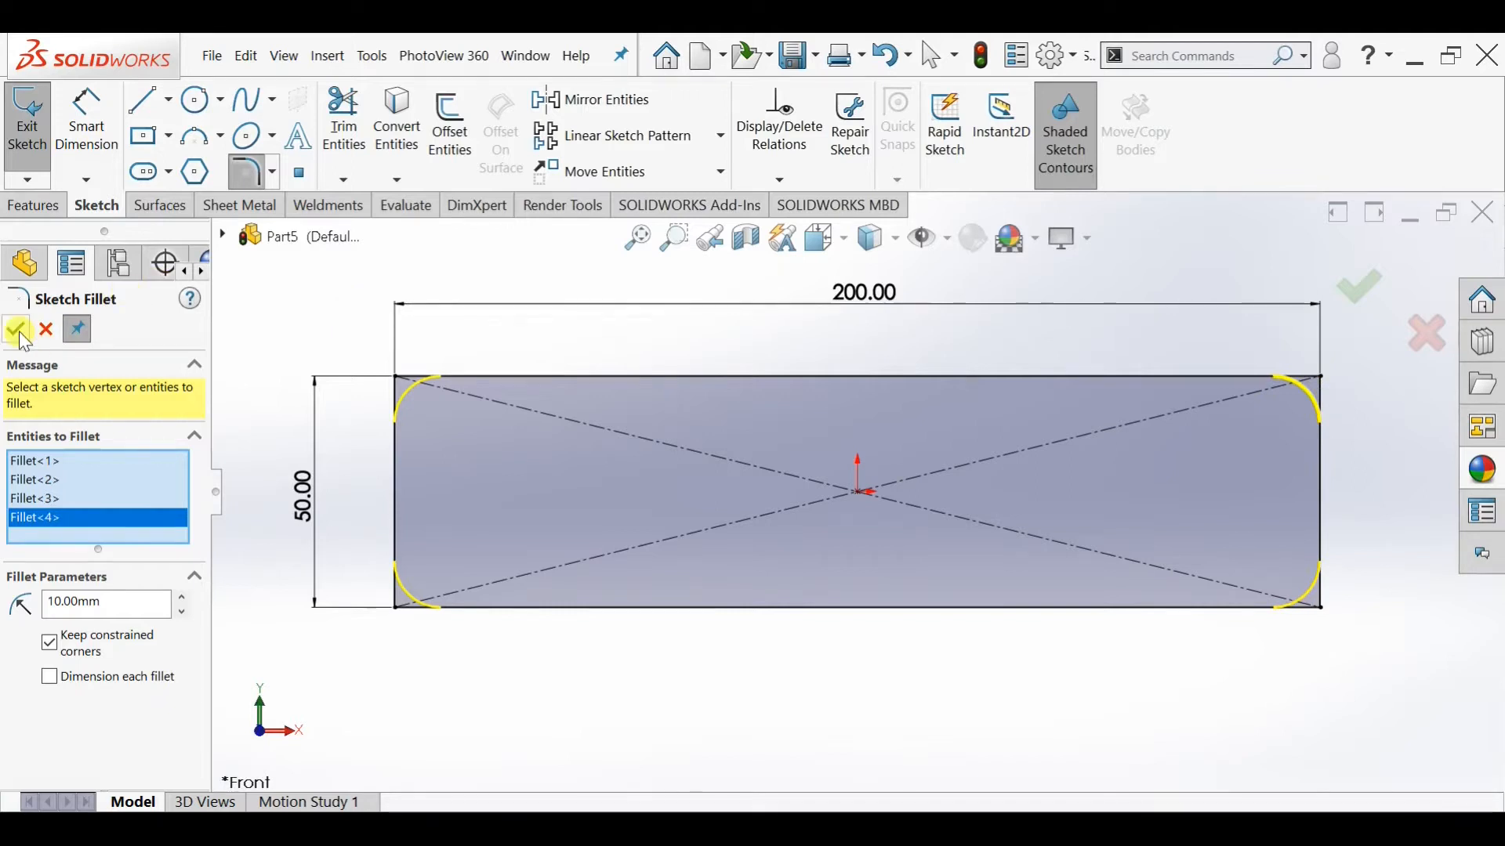
pyautogui.click(16, 331)
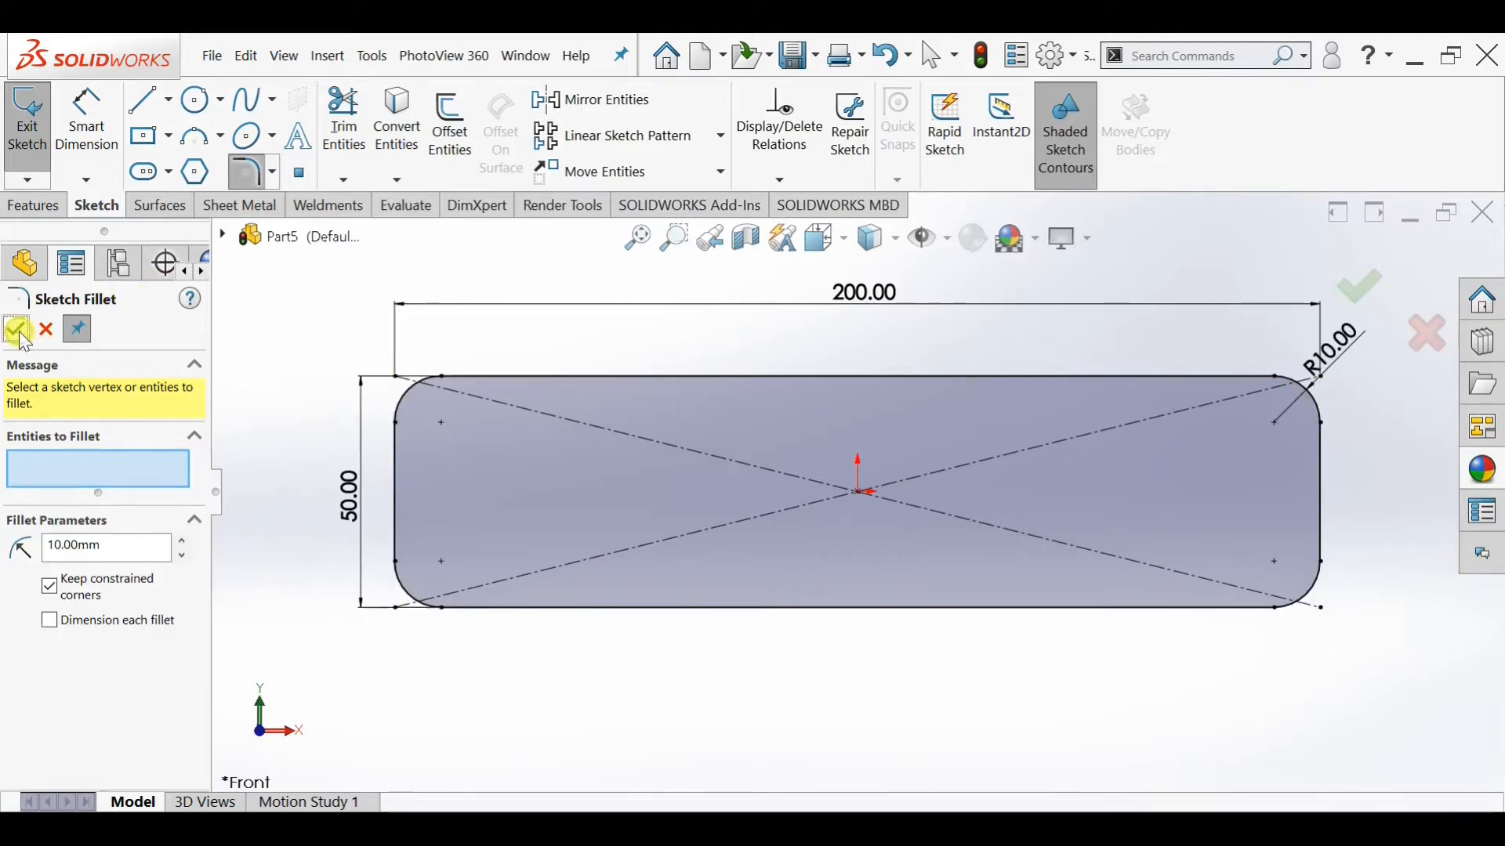
# Draw a shallow inward-curving 3-point arc of about 1227 mm radius between the ends of the rectangle's upper edge
pyautogui.click(192, 141)
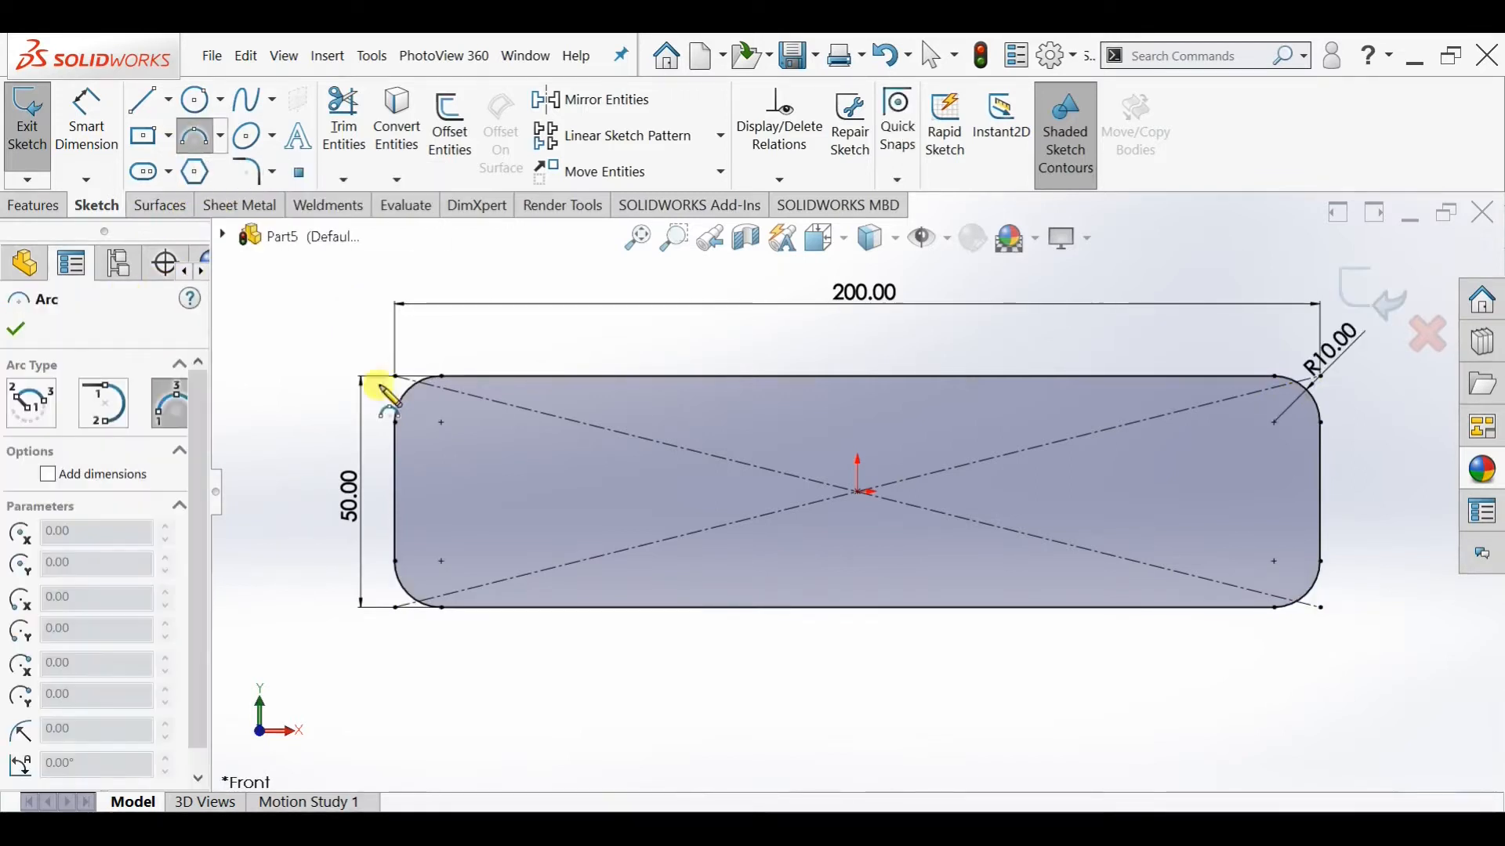
pyautogui.click(443, 379)
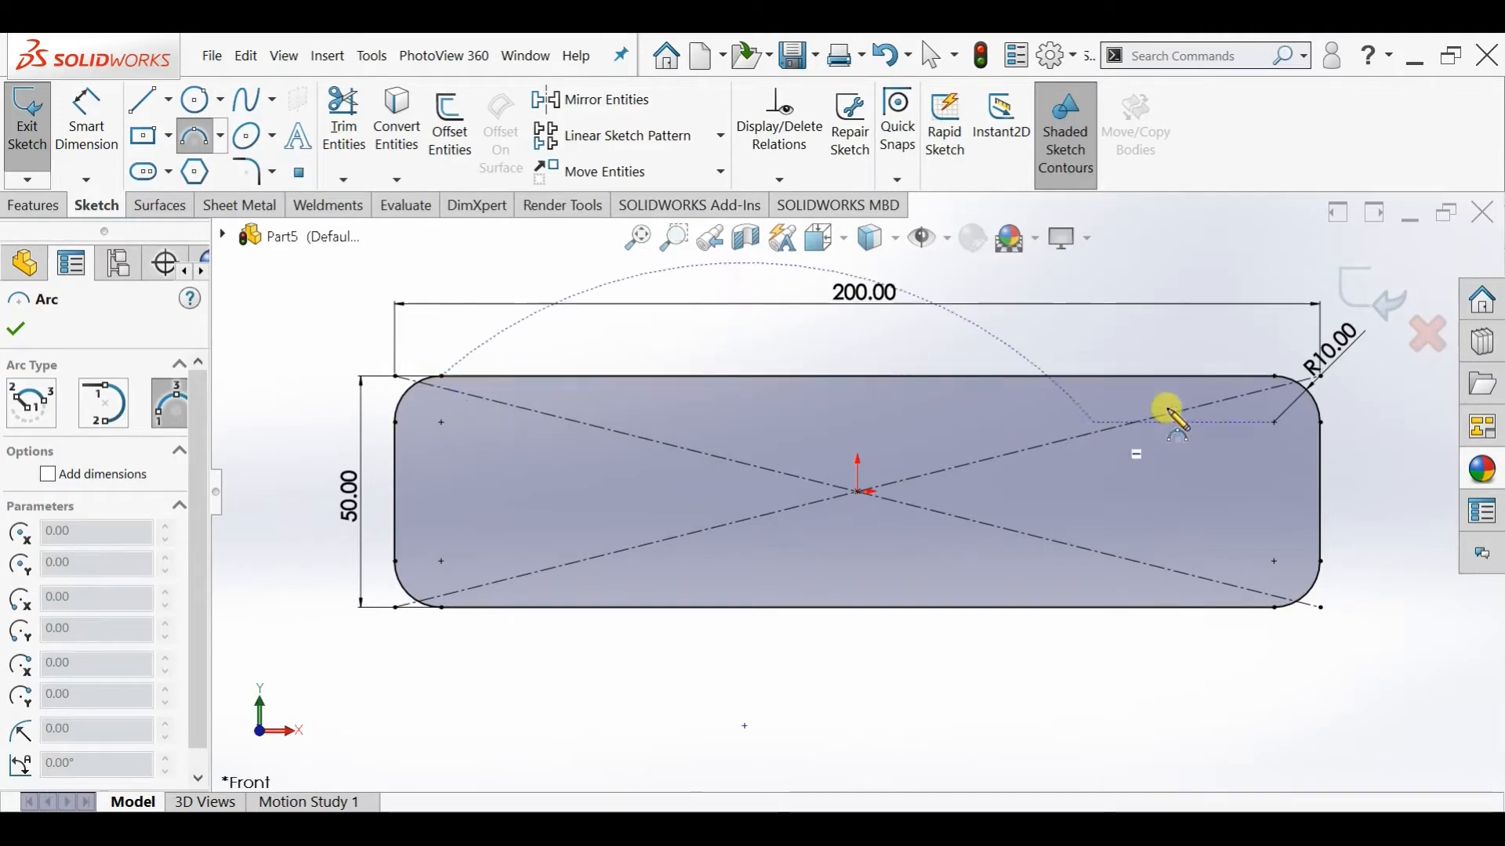
pyautogui.click(1276, 379)
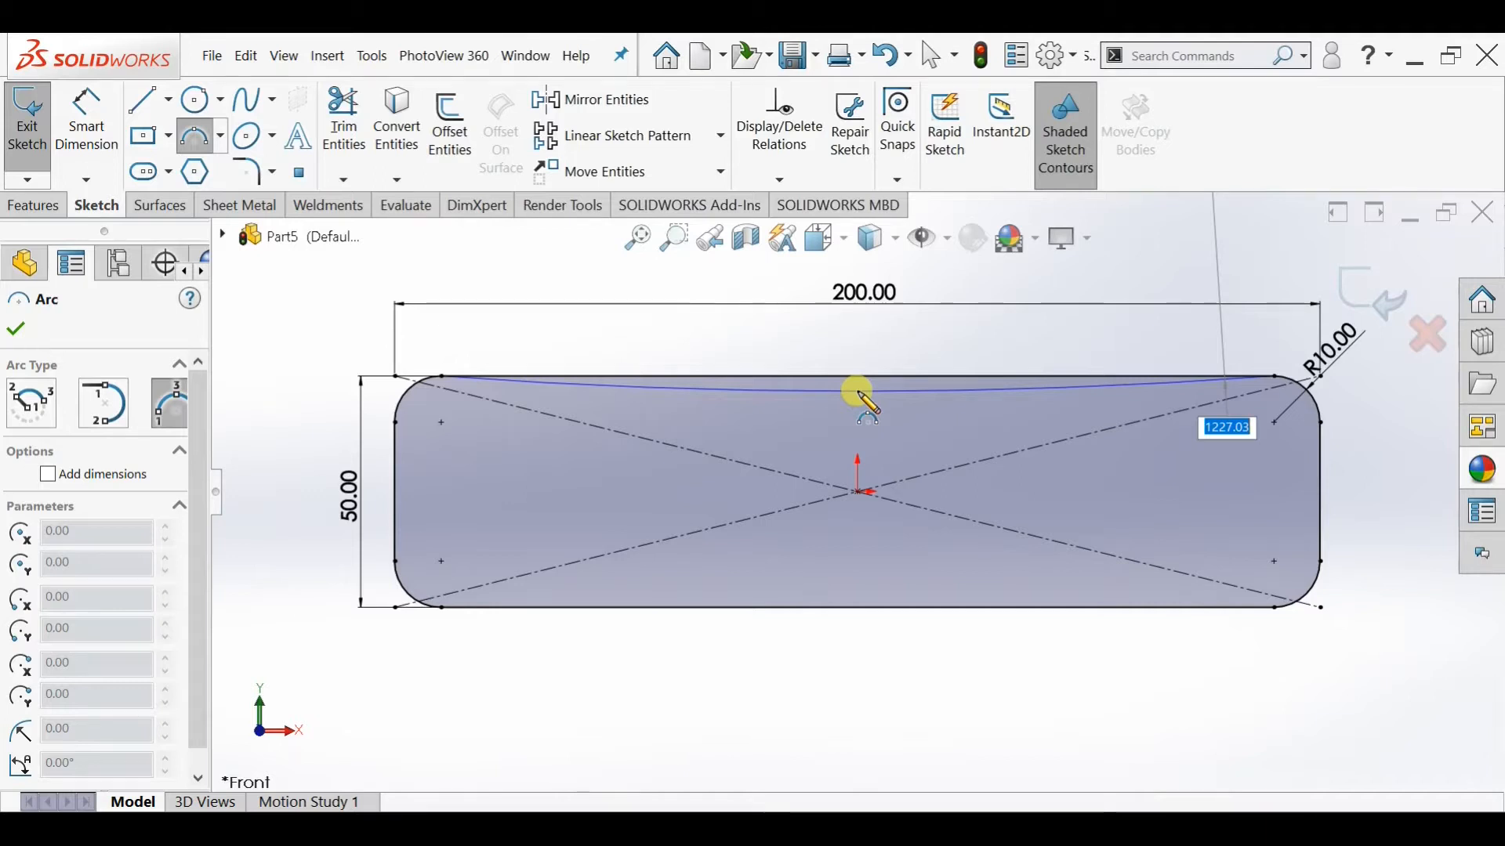
pyautogui.press('Escape')
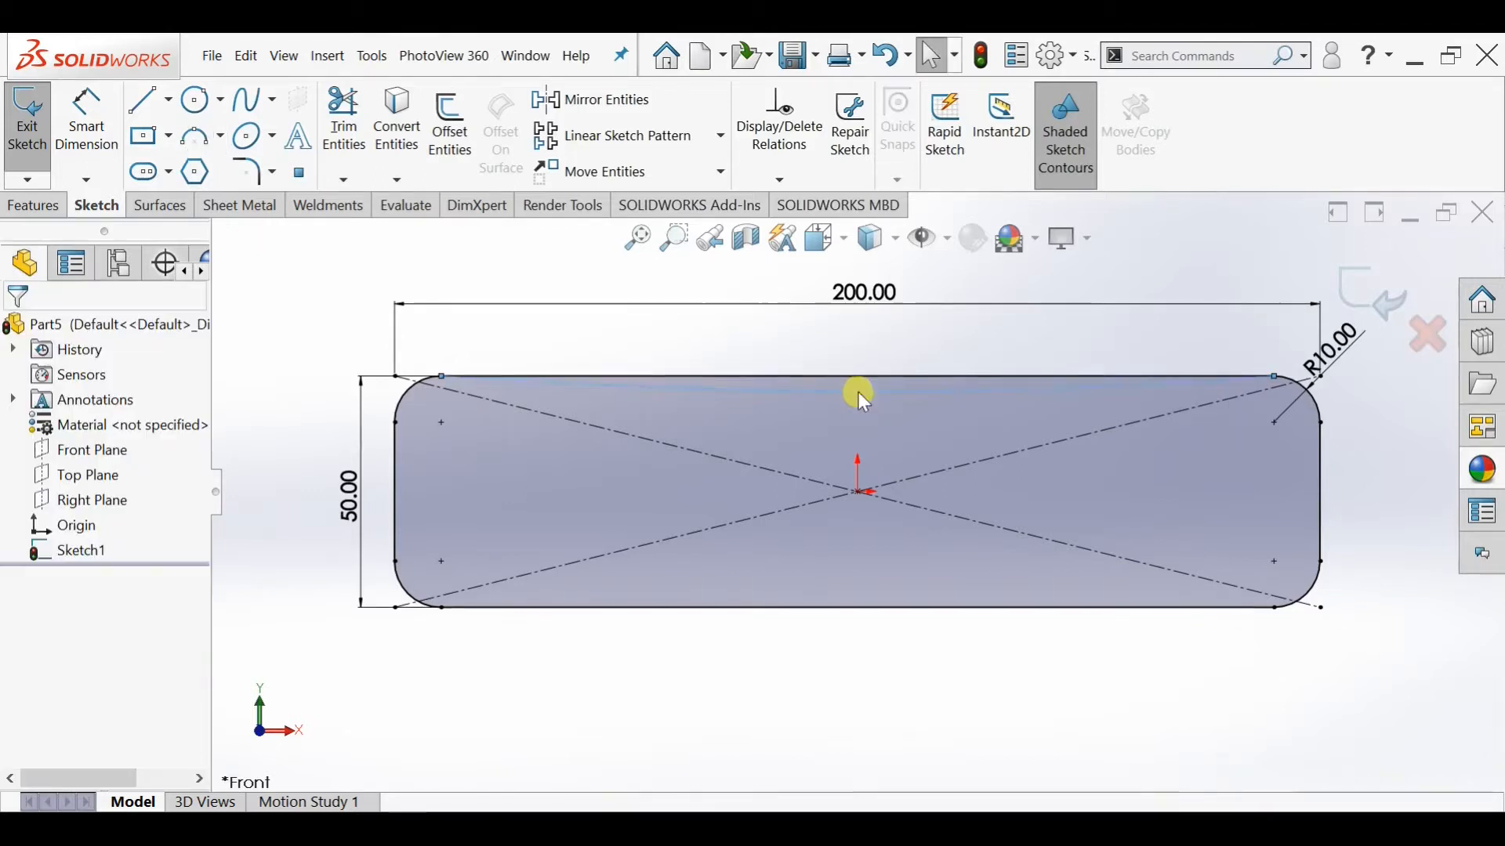
# Draw a horizontal centerline through the origin, extending slightly past both short sides of the rectangle
pyautogui.click(167, 100)
pyautogui.click(183, 163)
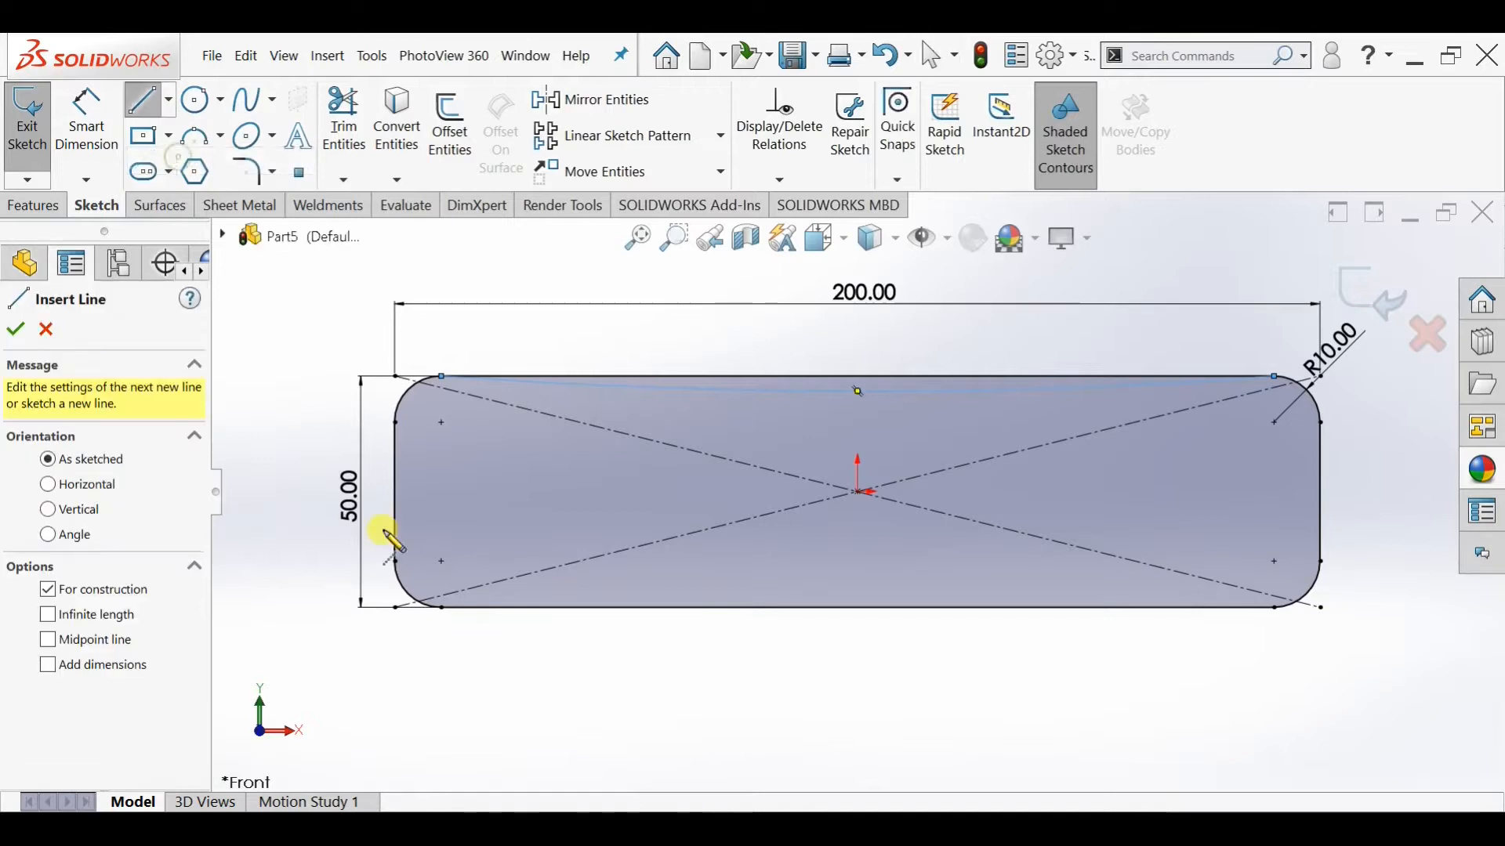
pyautogui.click(368, 492)
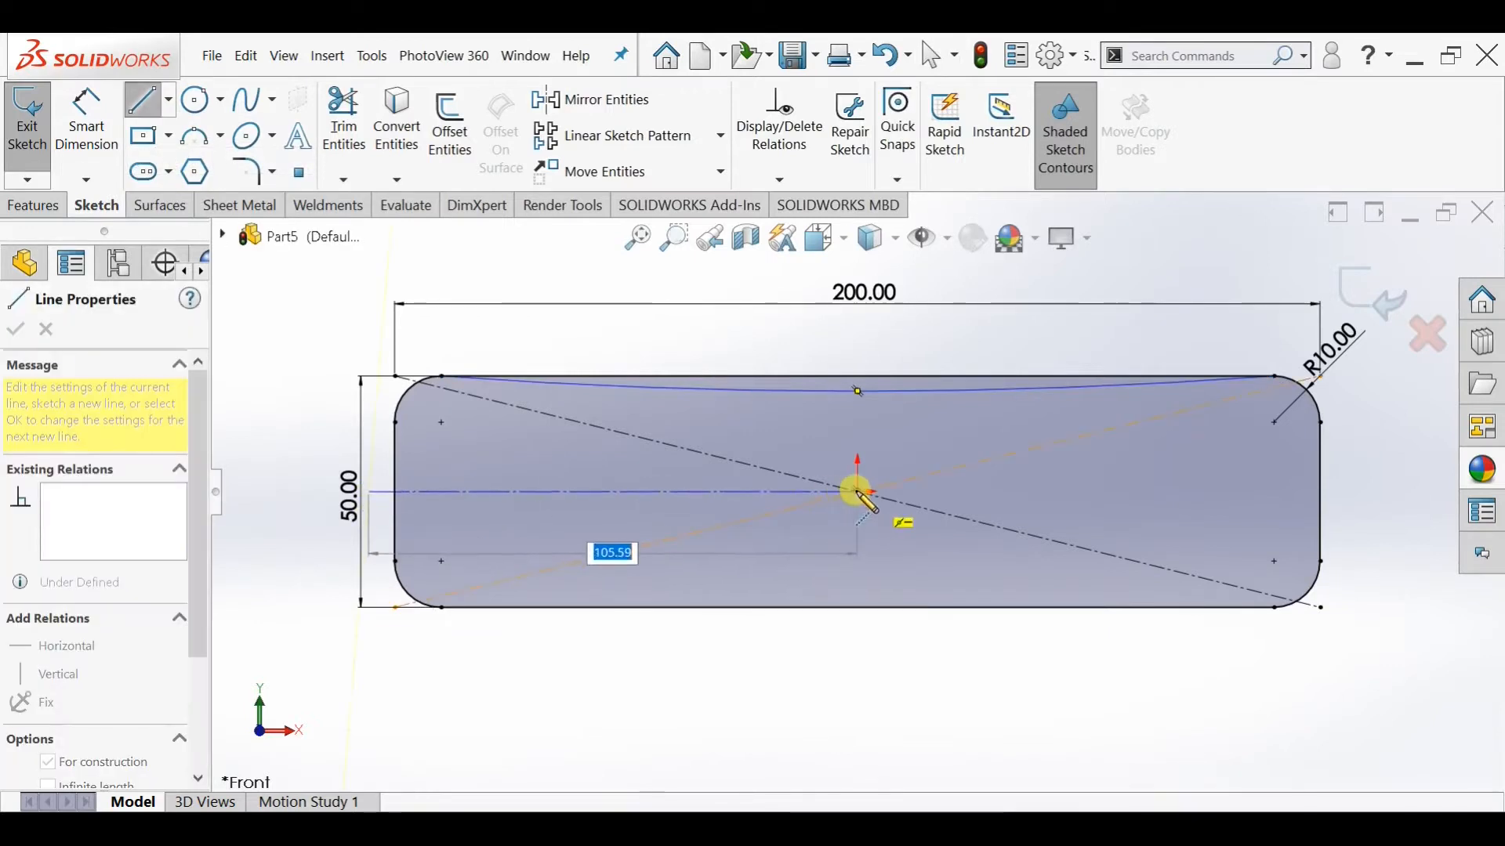
pyautogui.click(1358, 492)
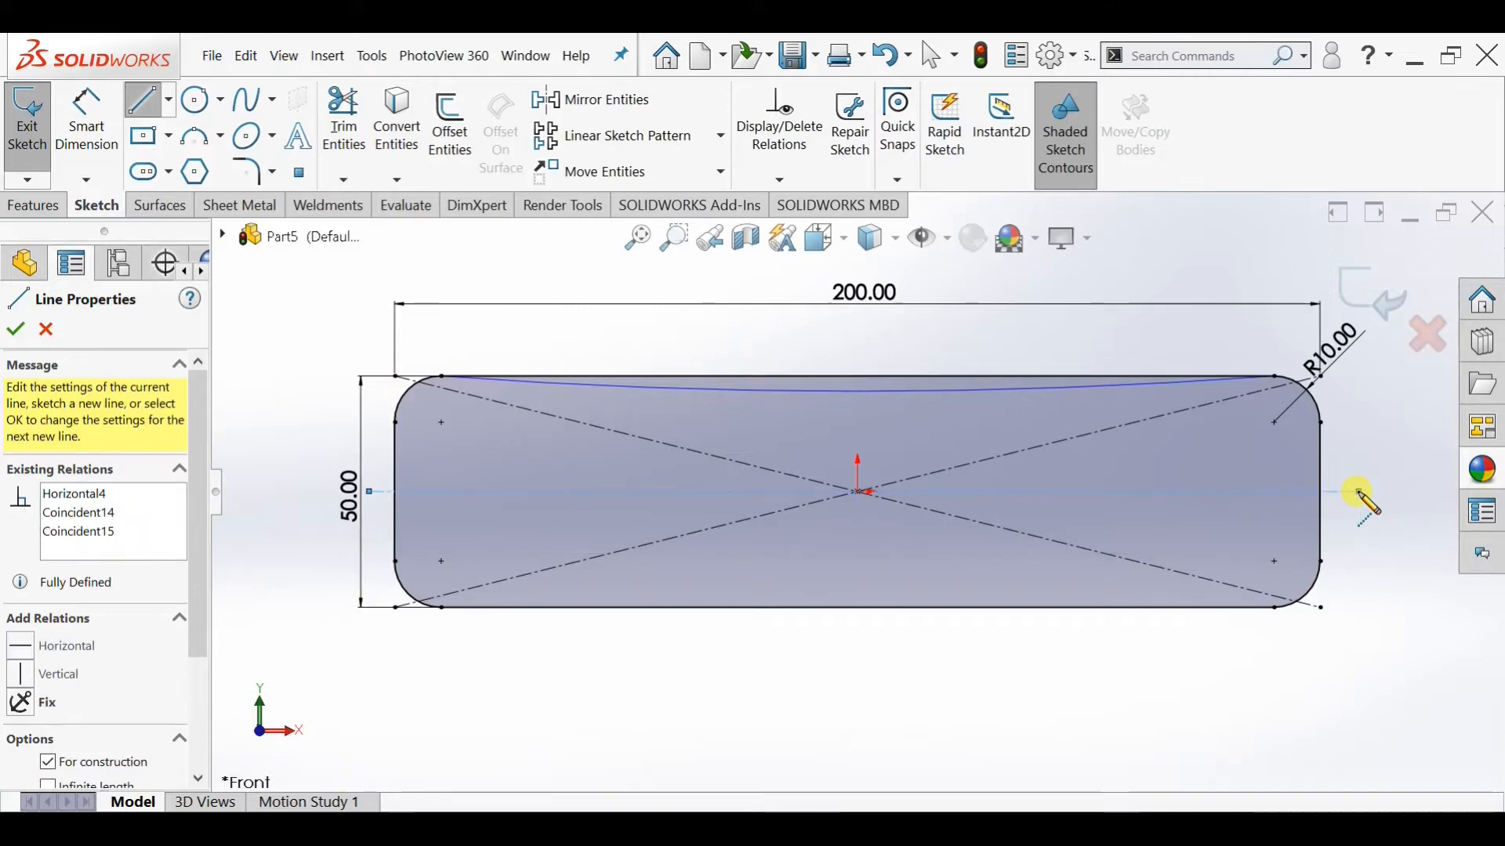
pyautogui.press('Escape')
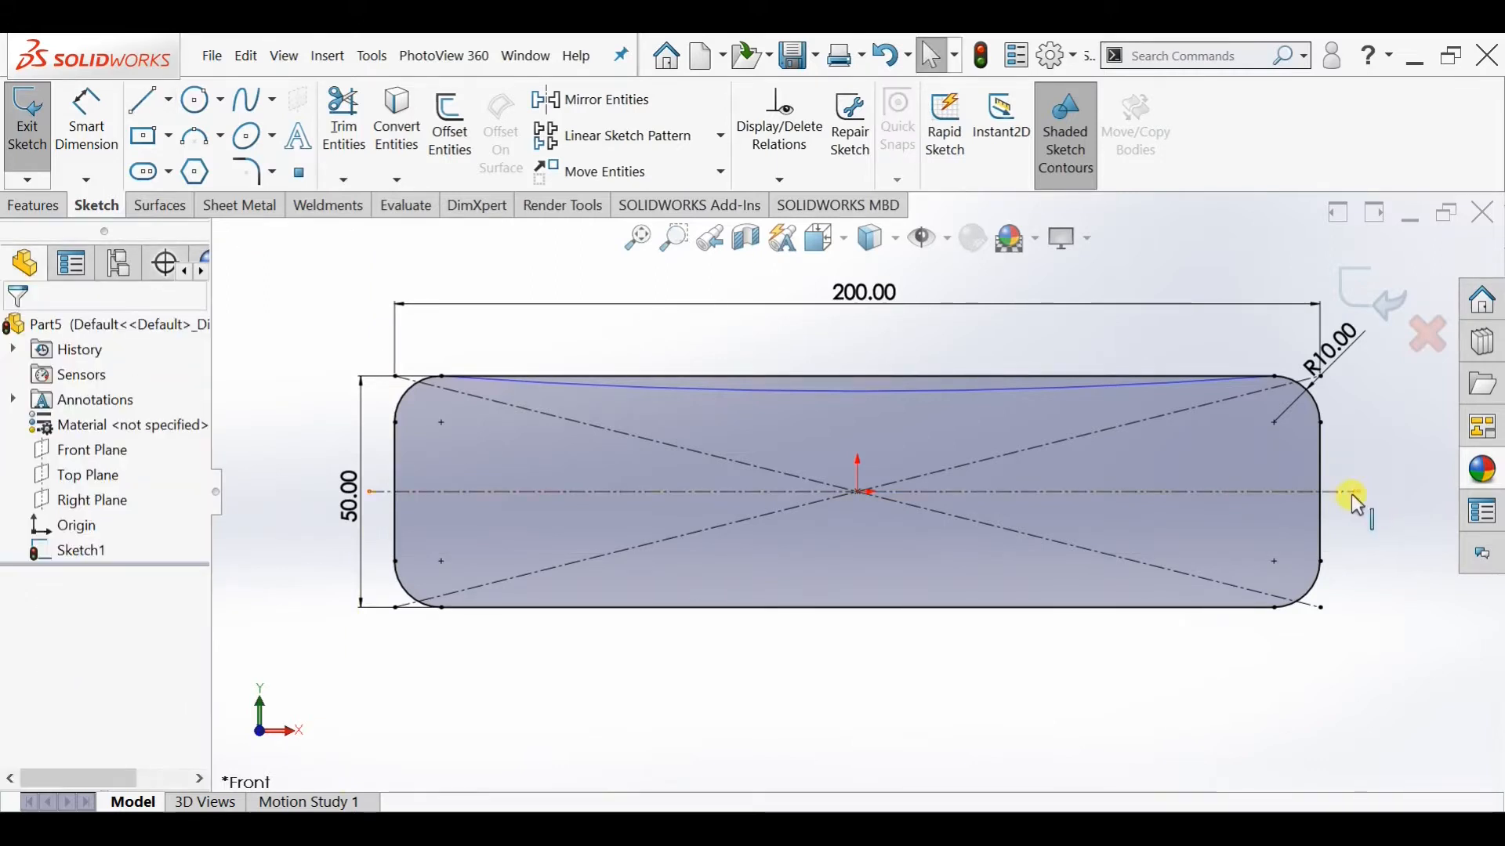
# Mirror the shallow upper arc about the horizontal centerline onto the rectangle's lower edge
pyautogui.click(977, 391)
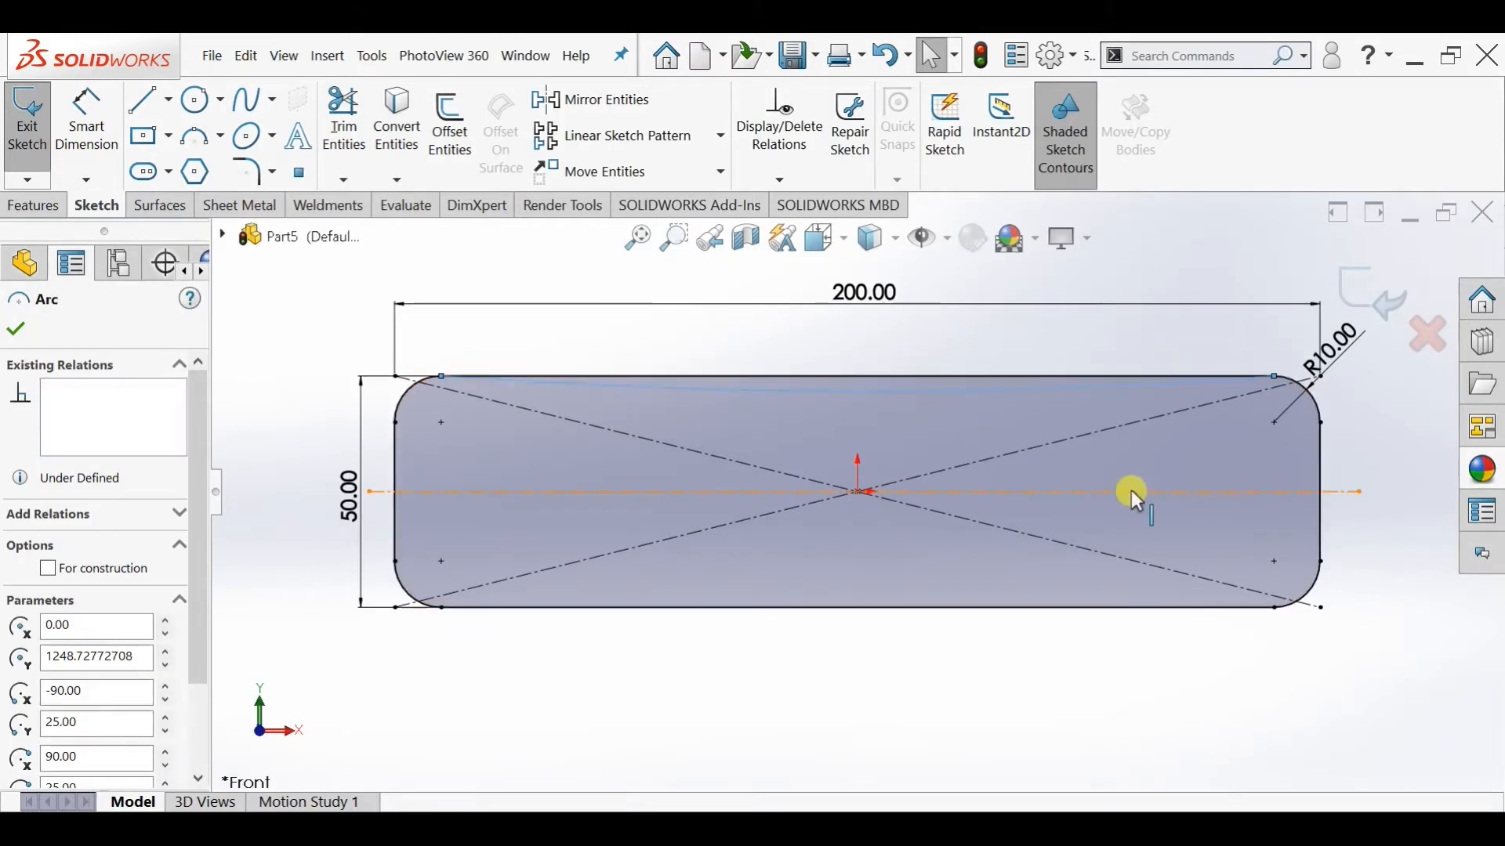
pyautogui.keyDown('ctrl'); pyautogui.click(1131, 492); pyautogui.keyUp('ctrl')
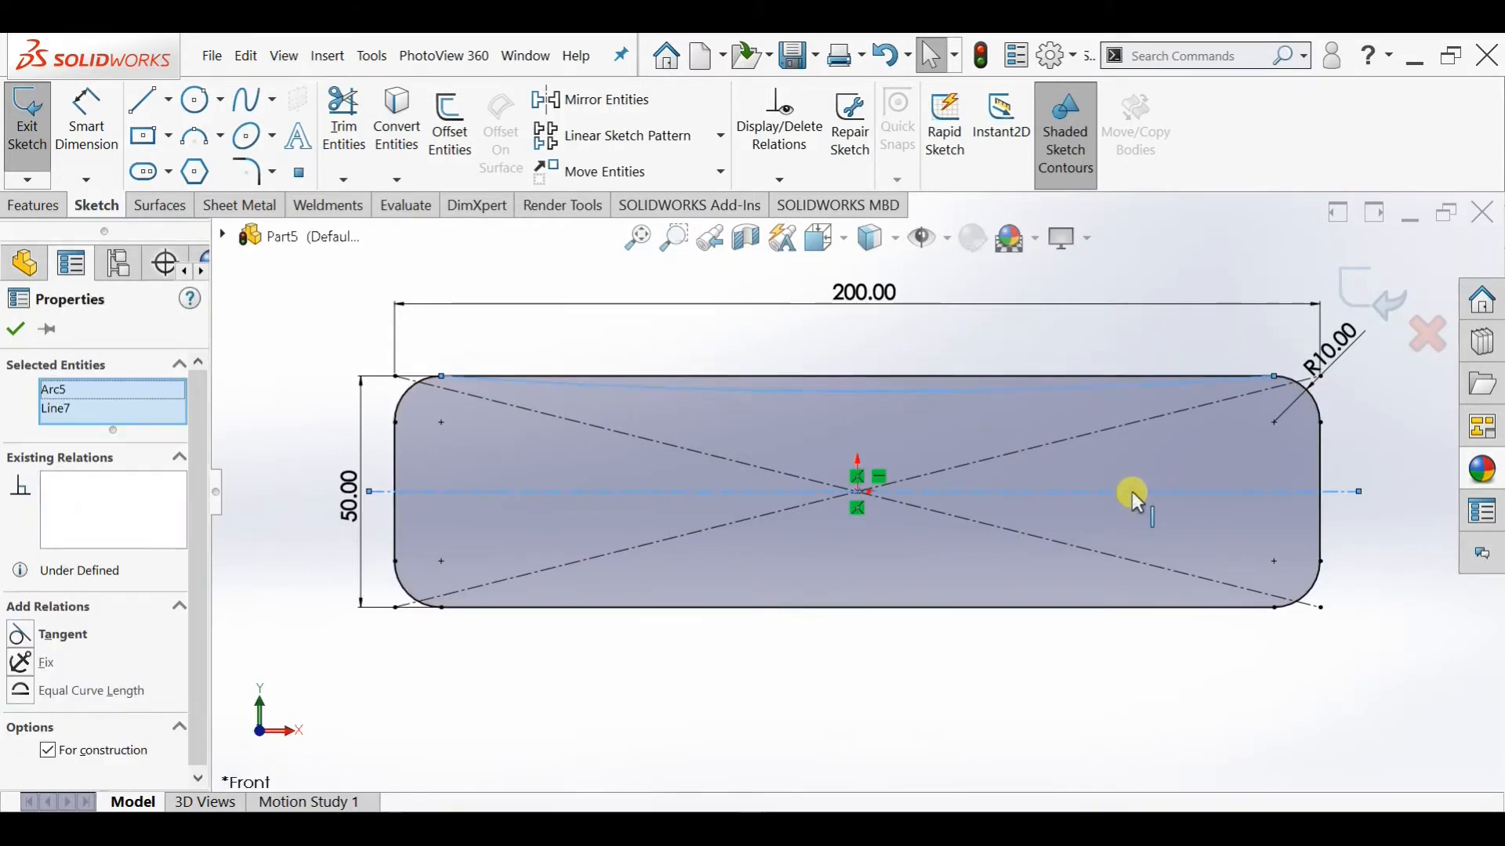
pyautogui.press('Escape')
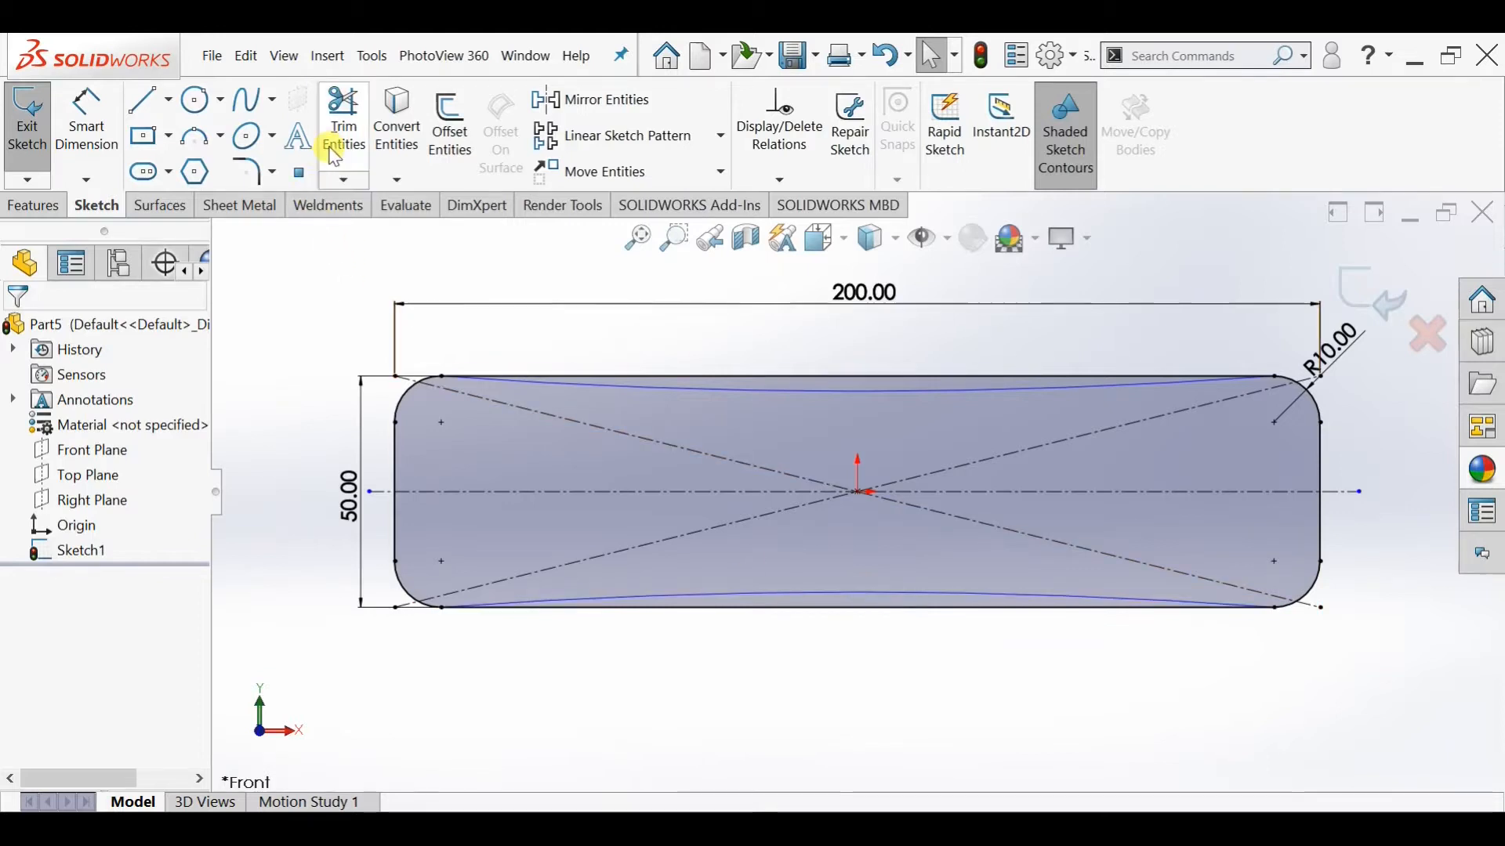
# Trim away the straight upper and lower edges, leaving the curved arcs, and exit the sketch
pyautogui.click(342, 127)
pyautogui.moveTo(843, 365); pyautogui.dragTo(845, 380)
pyautogui.moveTo(880, 627); pyautogui.dragTo(876, 606)
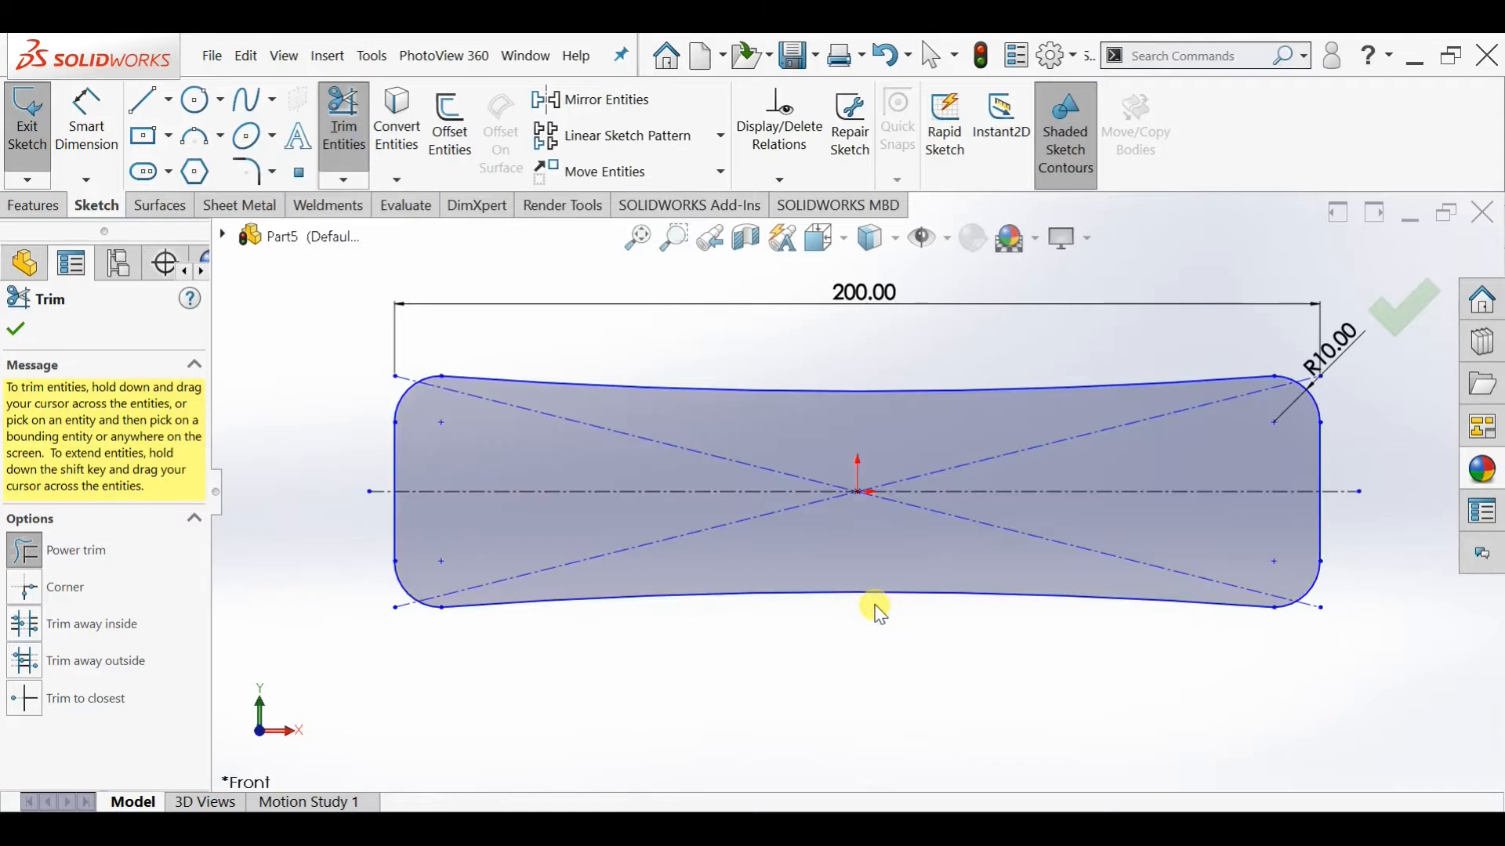
pyautogui.click(18, 331)
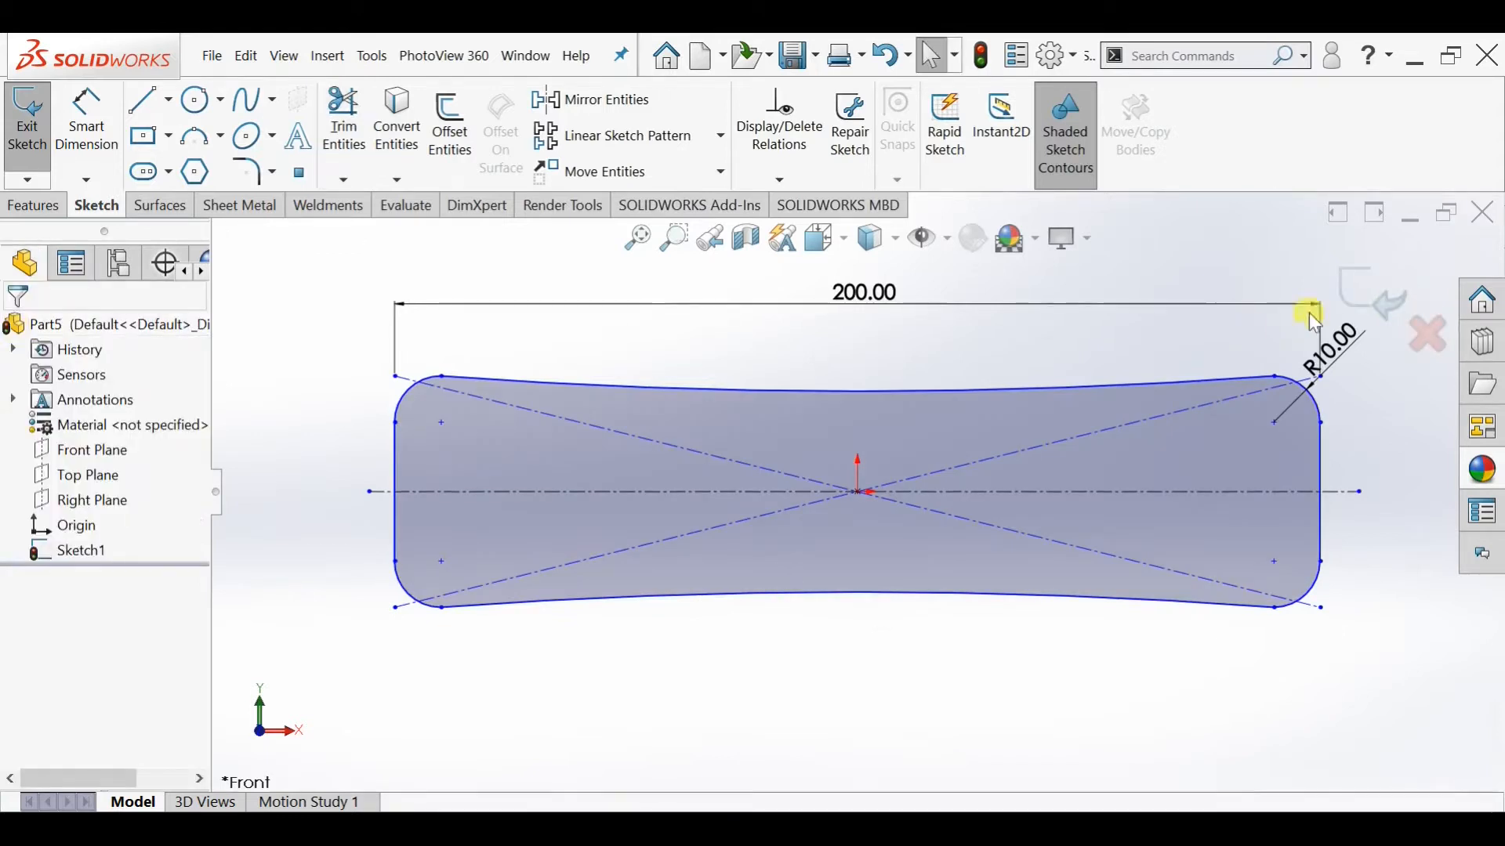
pyautogui.click(1375, 300)
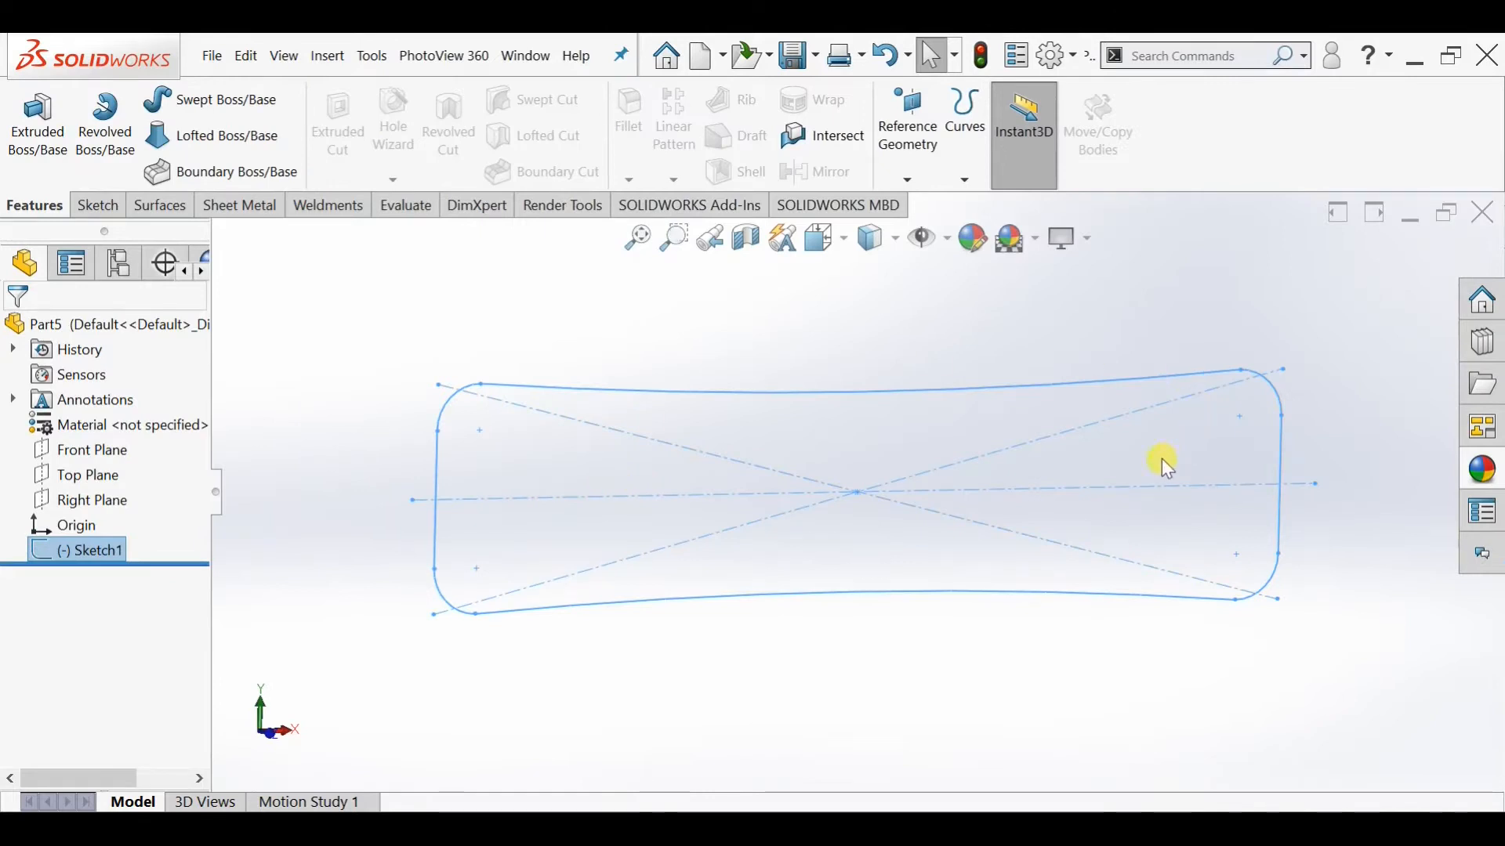
# Examine the finished speaker model in the other open document from several angles, and return to the new part
pyautogui.hotkey('ctrl', 'Tab')
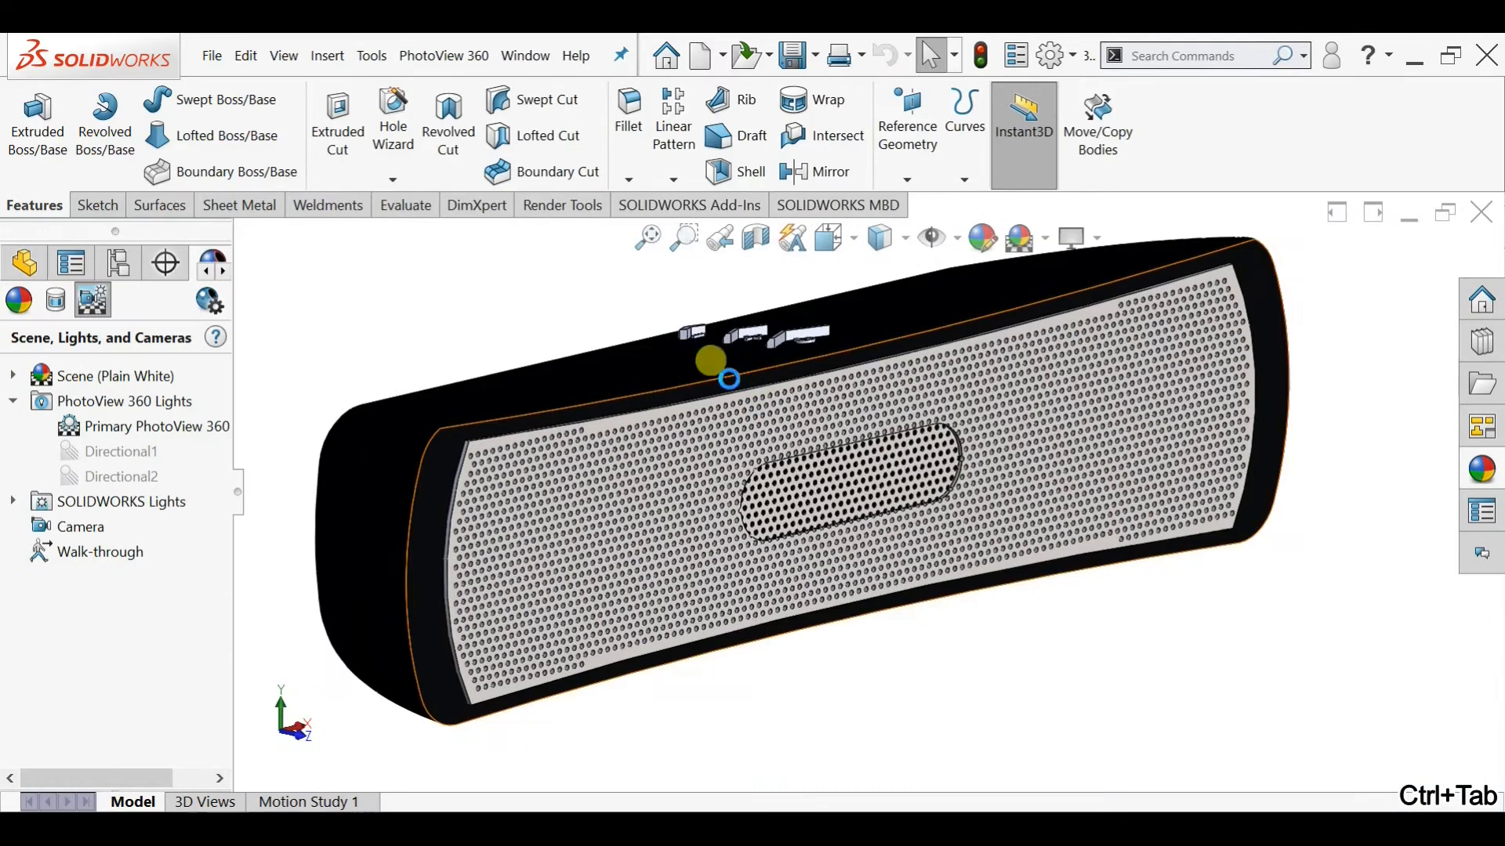
pyautogui.moveTo(711, 361); pyautogui.dragTo(606, 489, button='middle')
pyautogui.moveTo(762, 489); pyautogui.dragTo(922, 529, button='middle')
pyautogui.hotkey('ctrl', 'Tab')
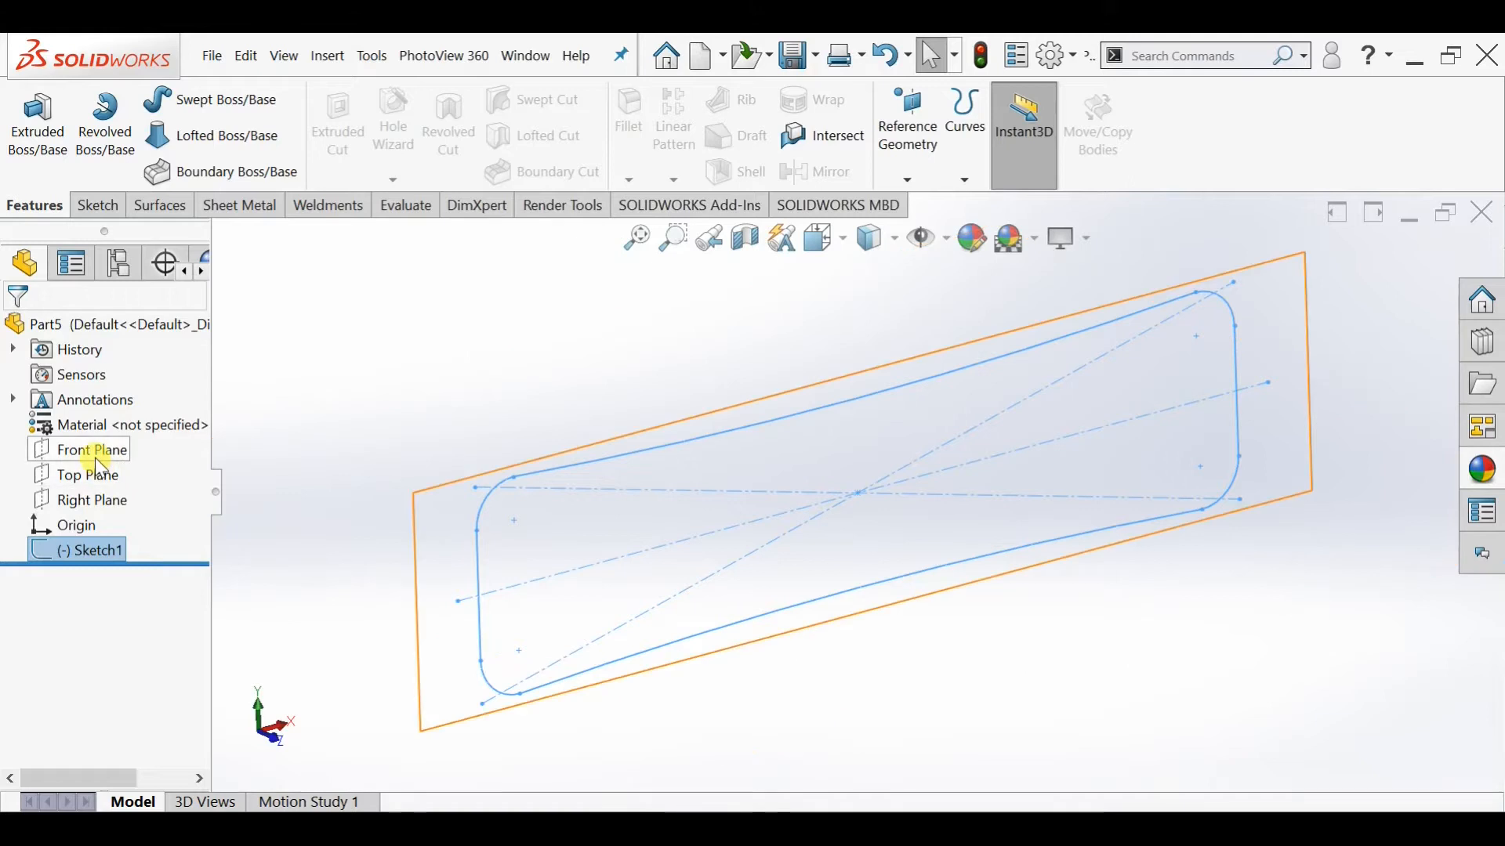
# Create a reference plane offset 50 mm behind the Front Plane
pyautogui.click(94, 452)
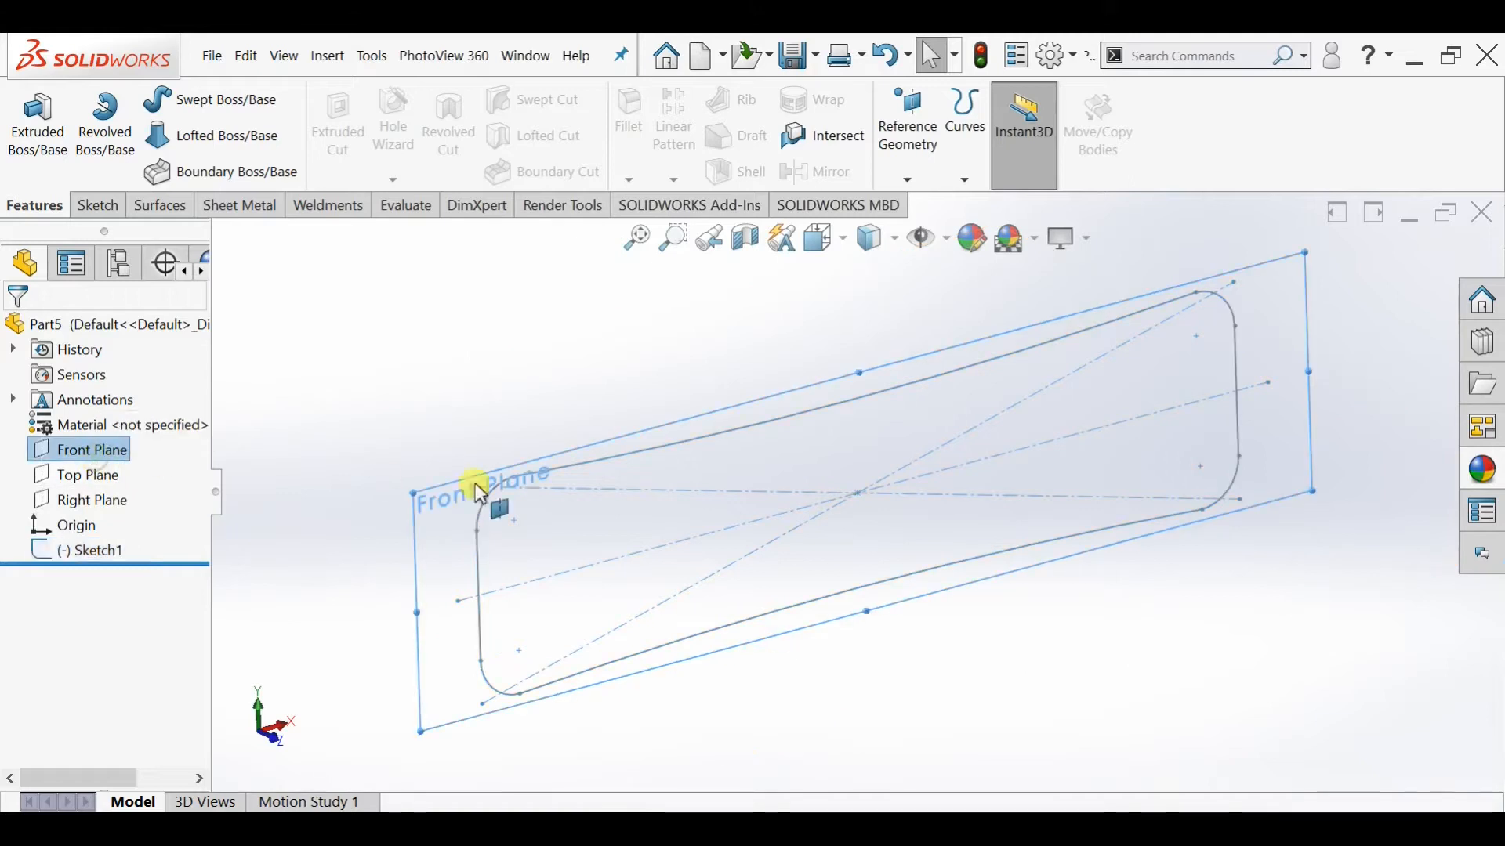
pyautogui.click(417, 517)
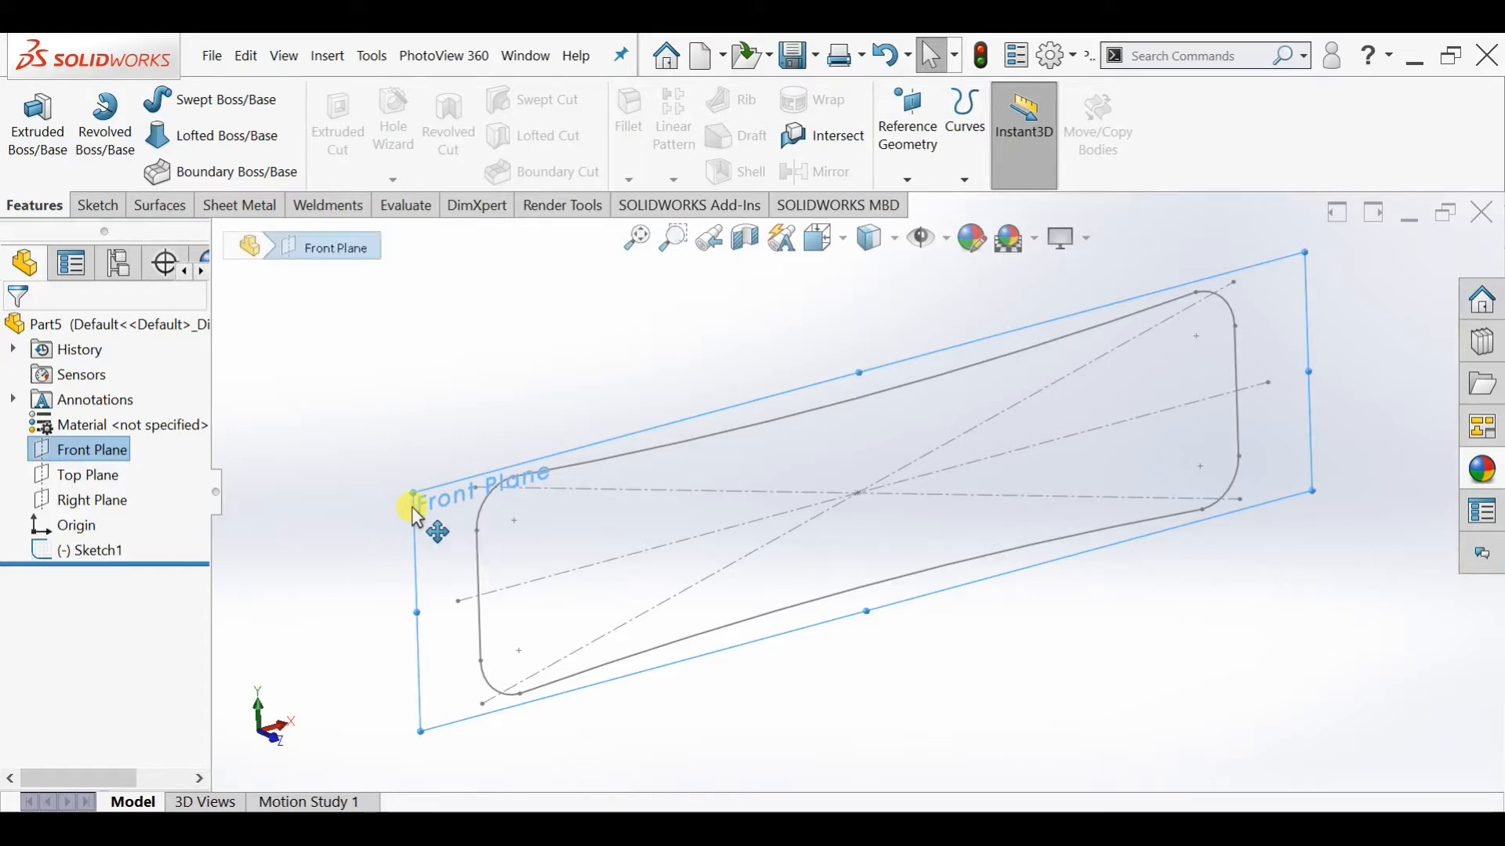
pyautogui.keyDown('ctrl'); pyautogui.moveTo(382, 482); pyautogui.dragTo(297, 440); pyautogui.keyUp('ctrl')
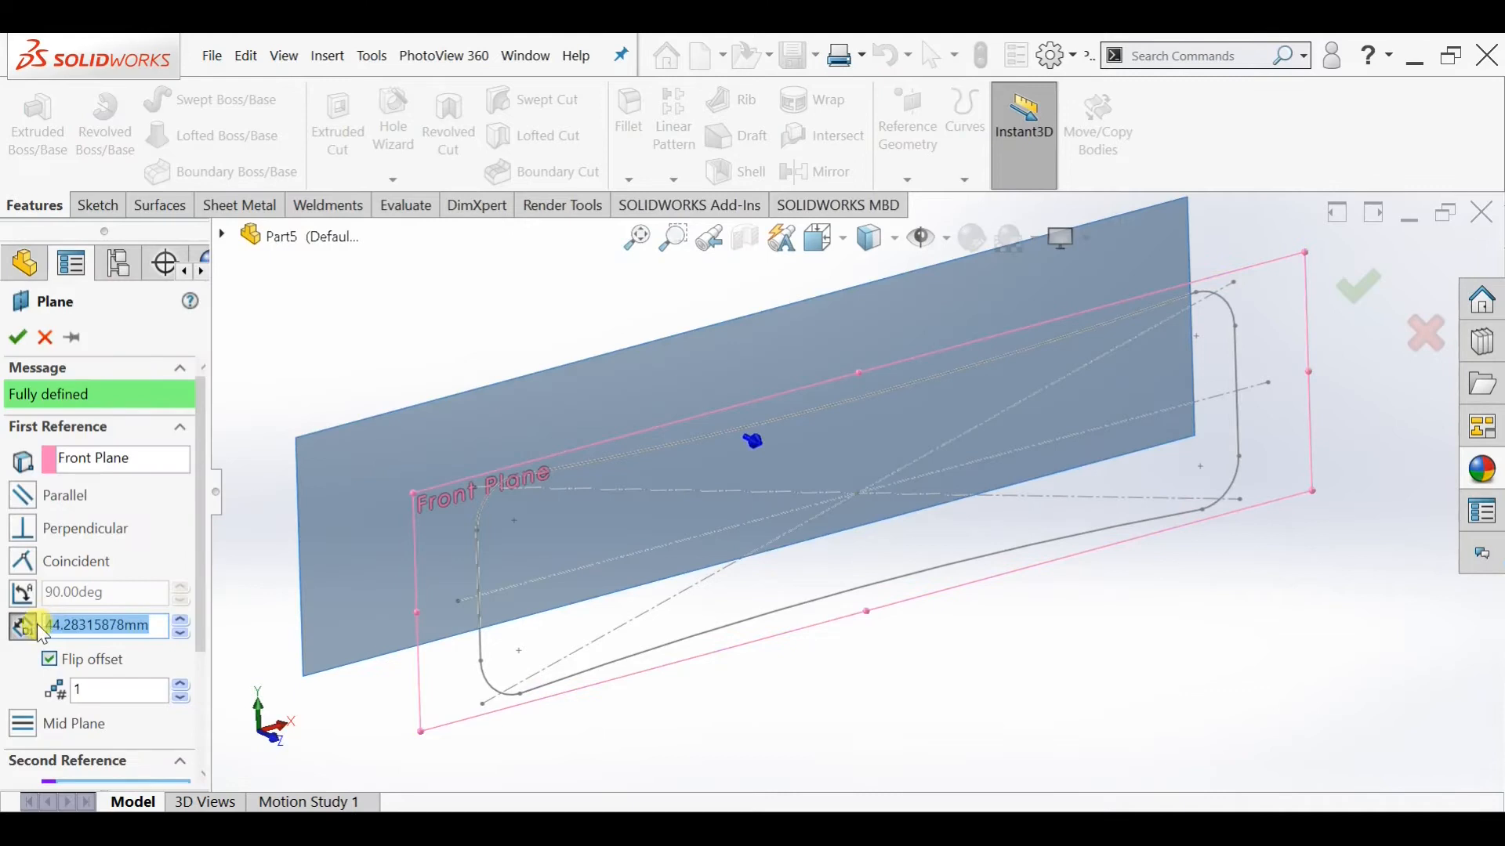
pyautogui.click(55, 625)
pyautogui.hotkey('ctrl', 'shift', 'Left')
pyautogui.write('50')
pyautogui.press('Return')
pyautogui.click(17, 337)
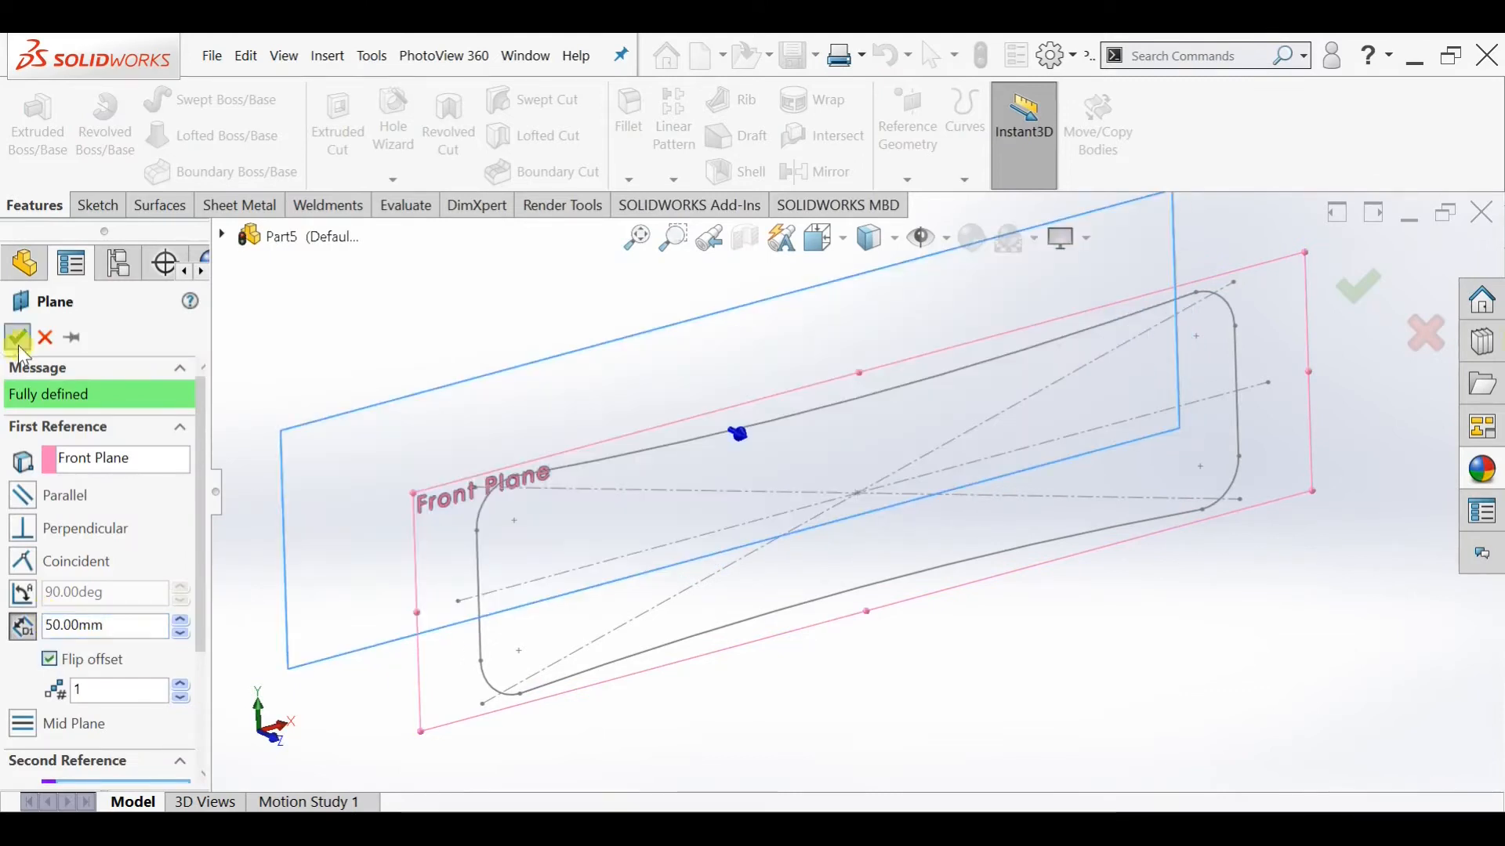
# Start a sketch on the offset plane and draw a center rectangle from the origin, about 171 mm wide and 39 mm high
pyautogui.click(310, 466)
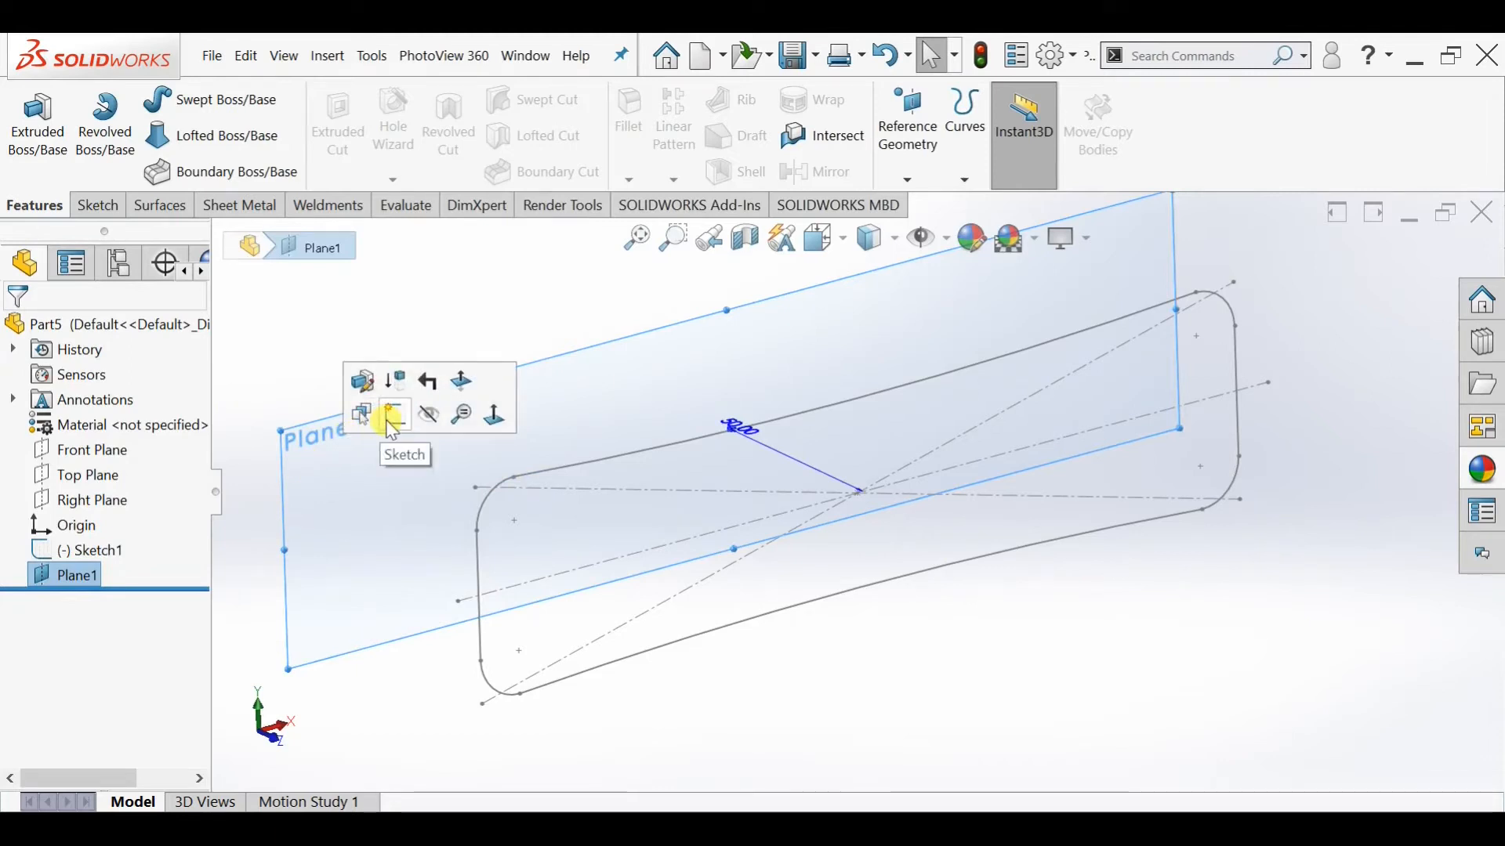
pyautogui.click(365, 406)
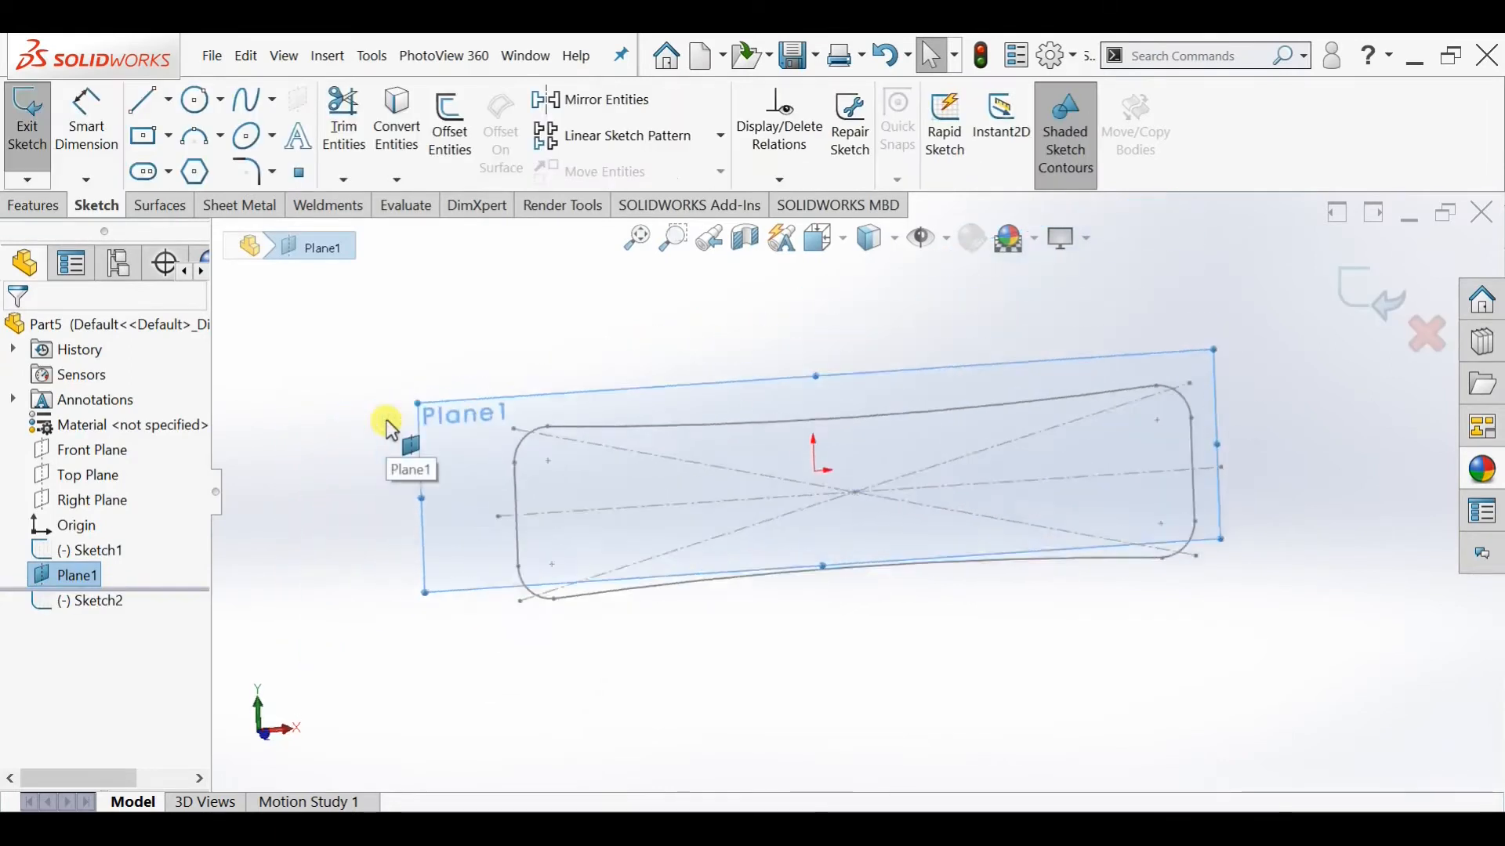
pyautogui.click(152, 140)
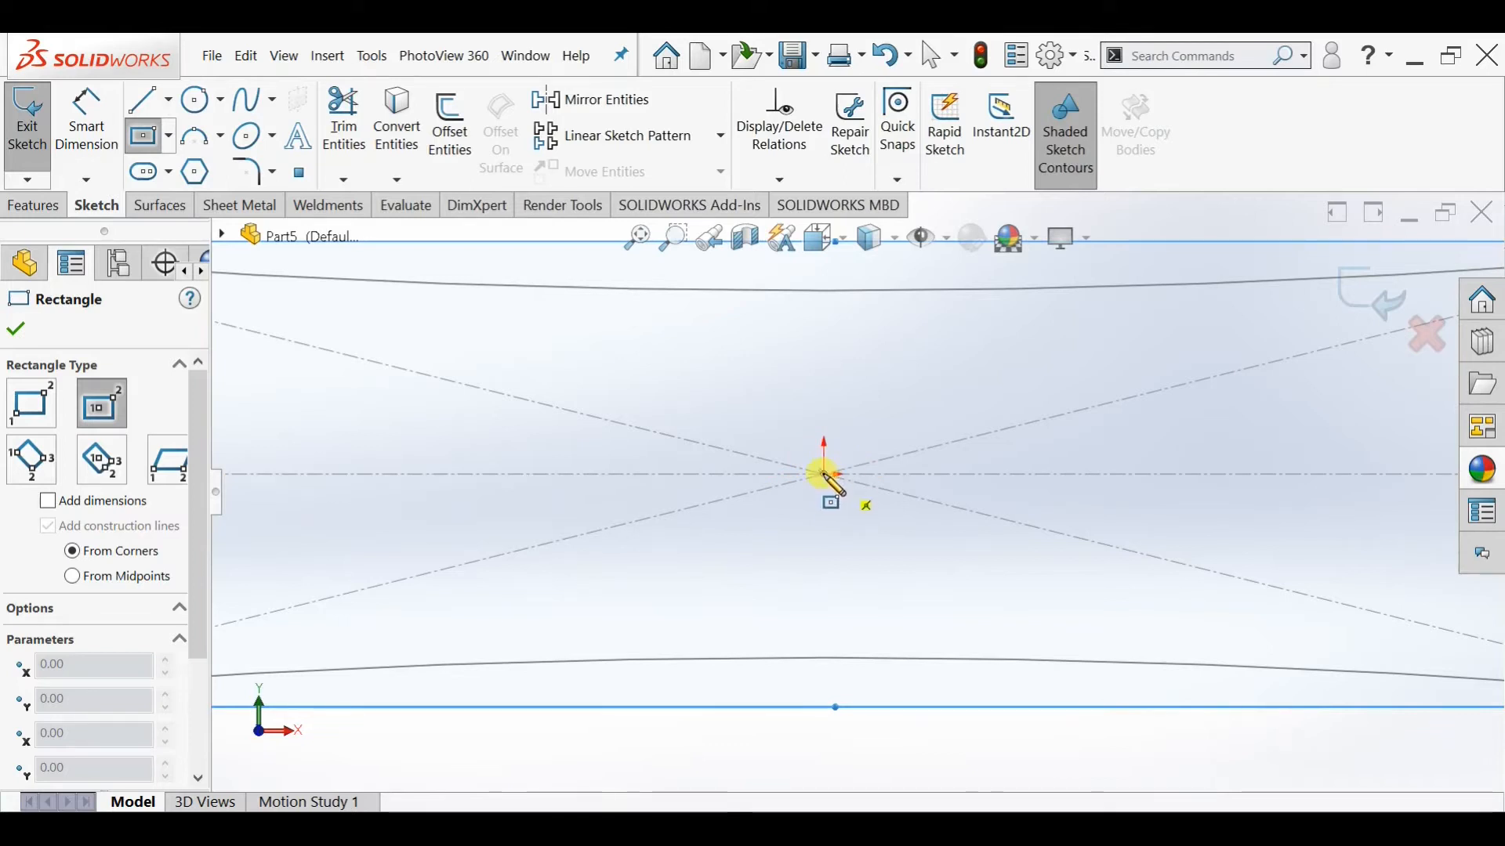
pyautogui.click(823, 474)
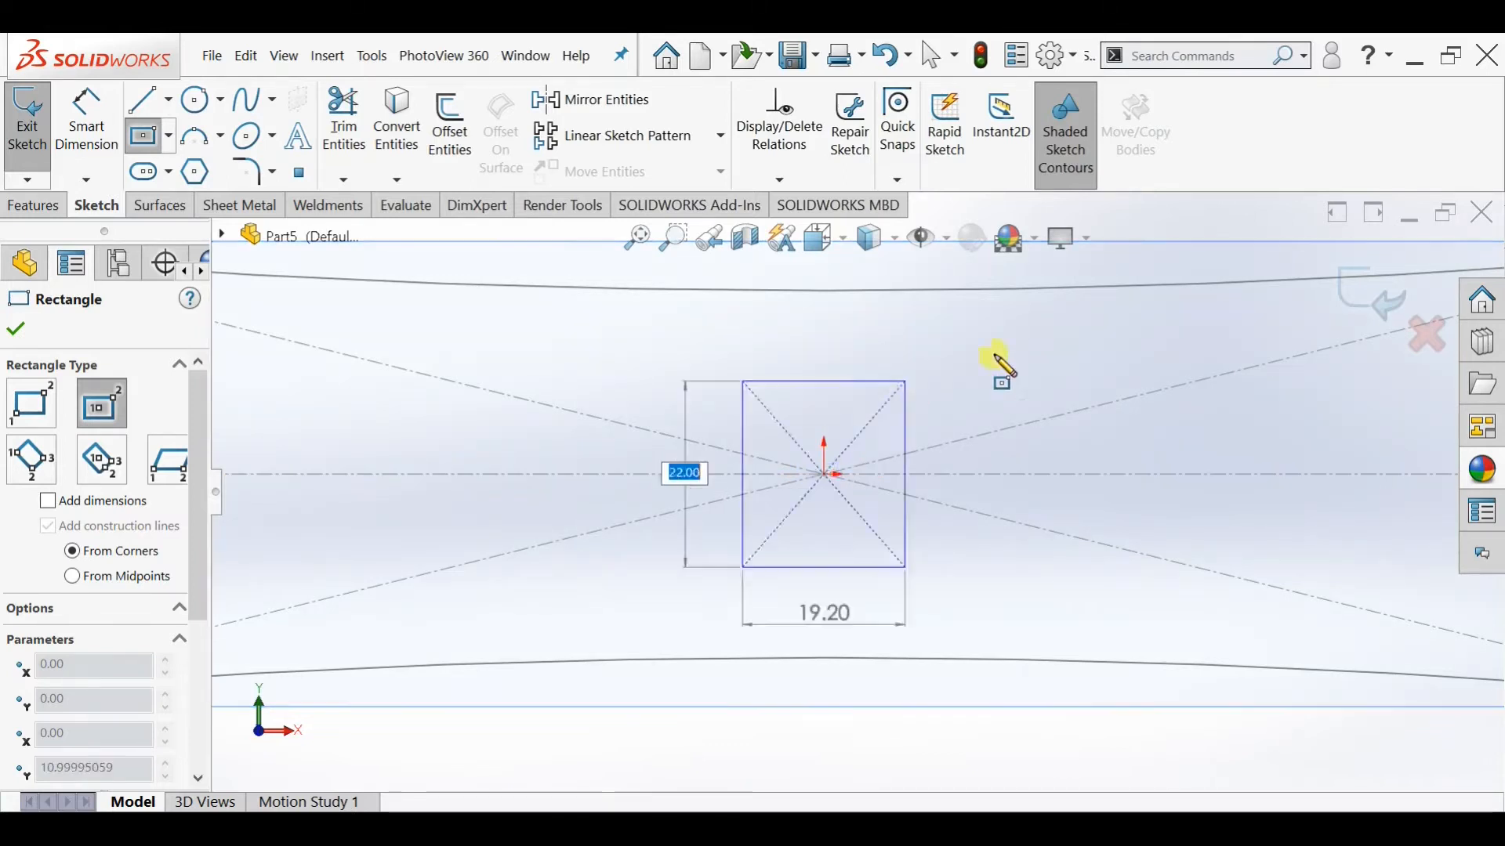
pyautogui.scroll(3, 1194, 340)
pyautogui.scroll(-2, 1198, 341)
pyautogui.scroll(-1, 1207, 372)
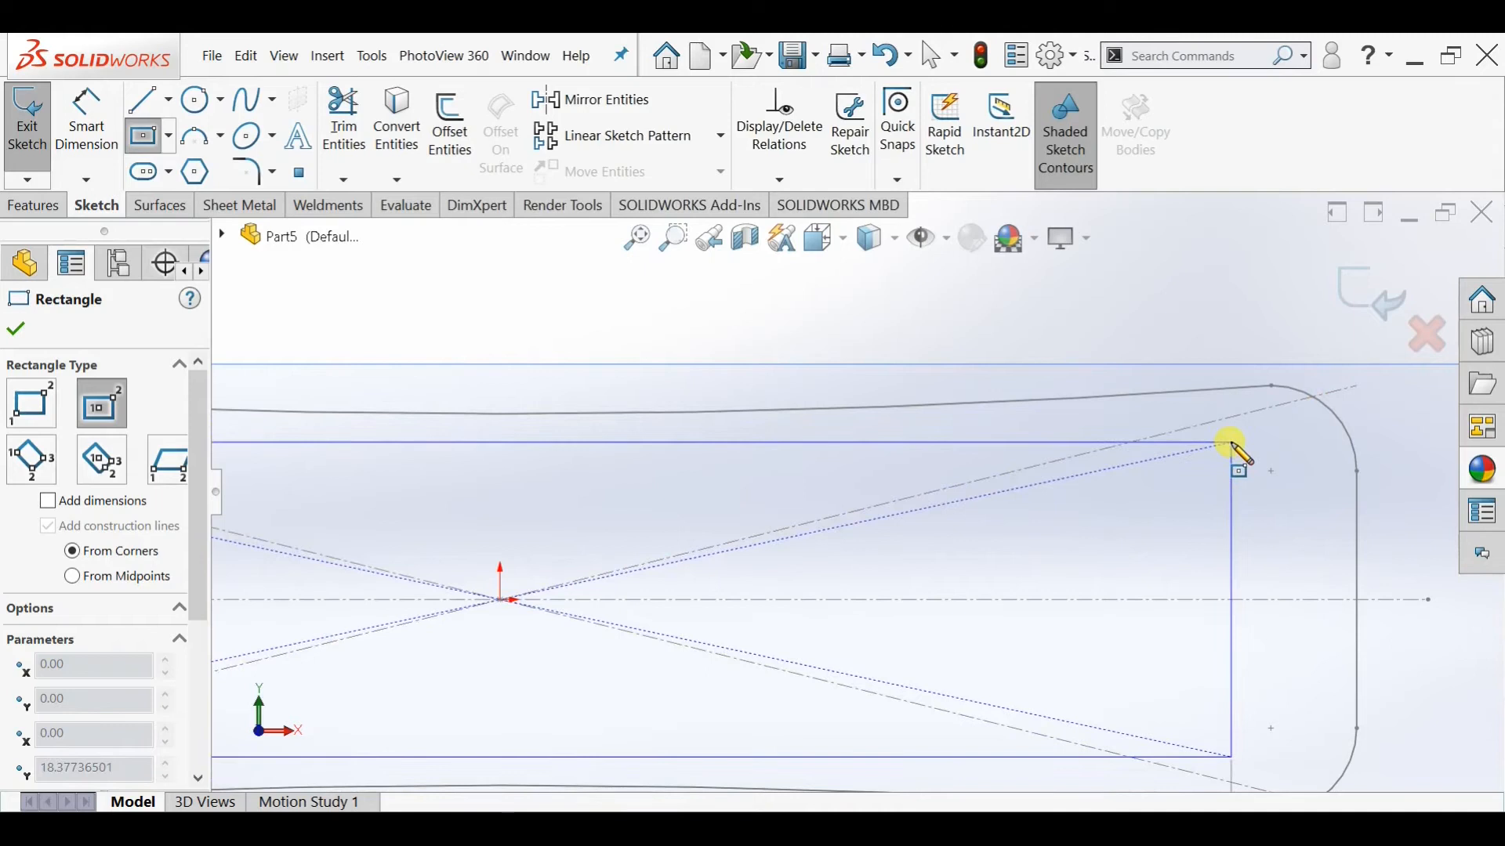
pyautogui.click(1233, 443)
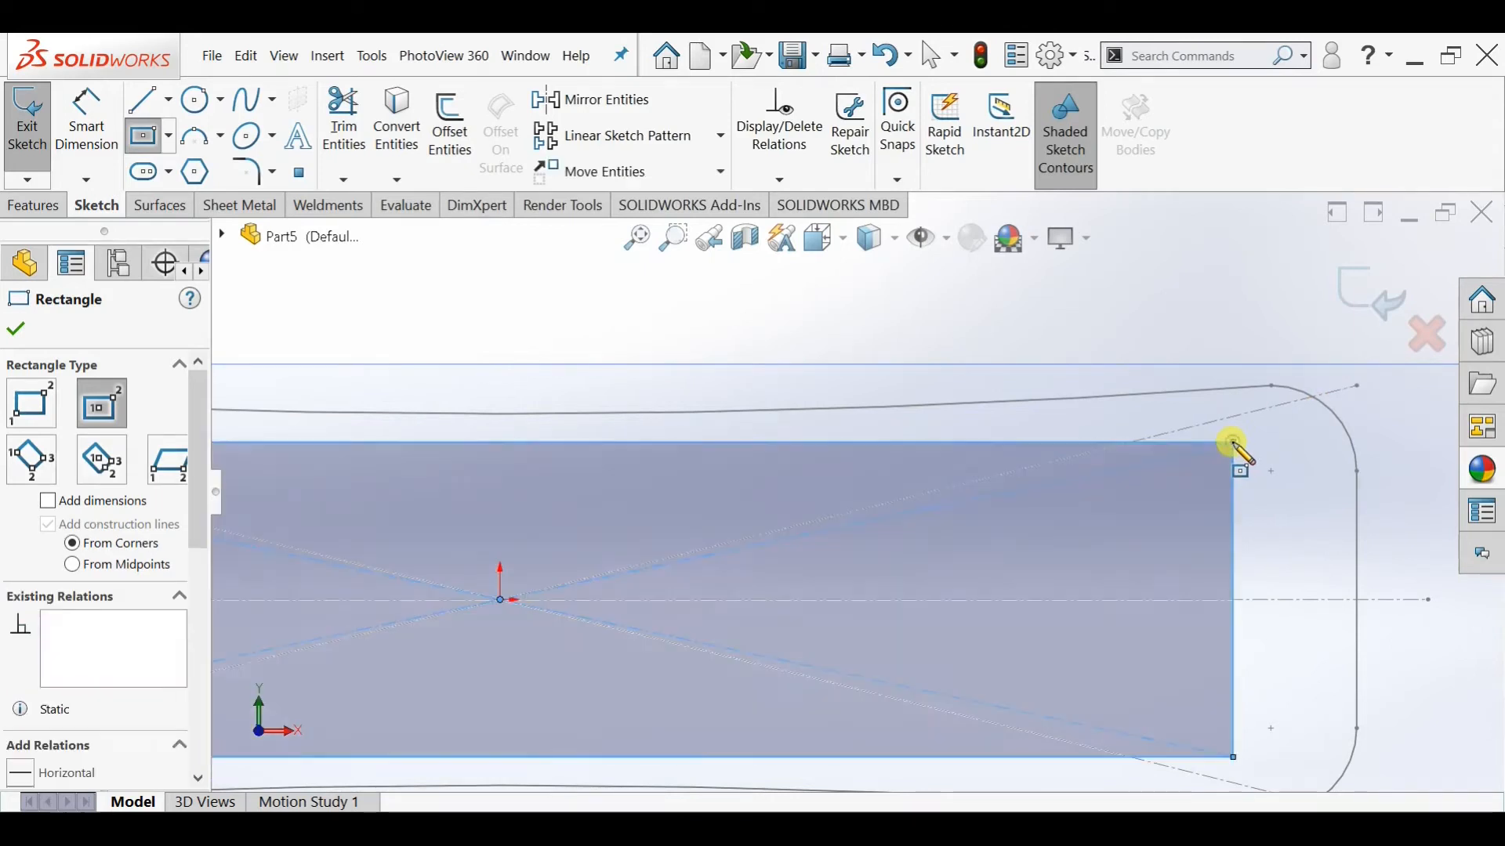
pyautogui.scroll(3, 1089, 470)
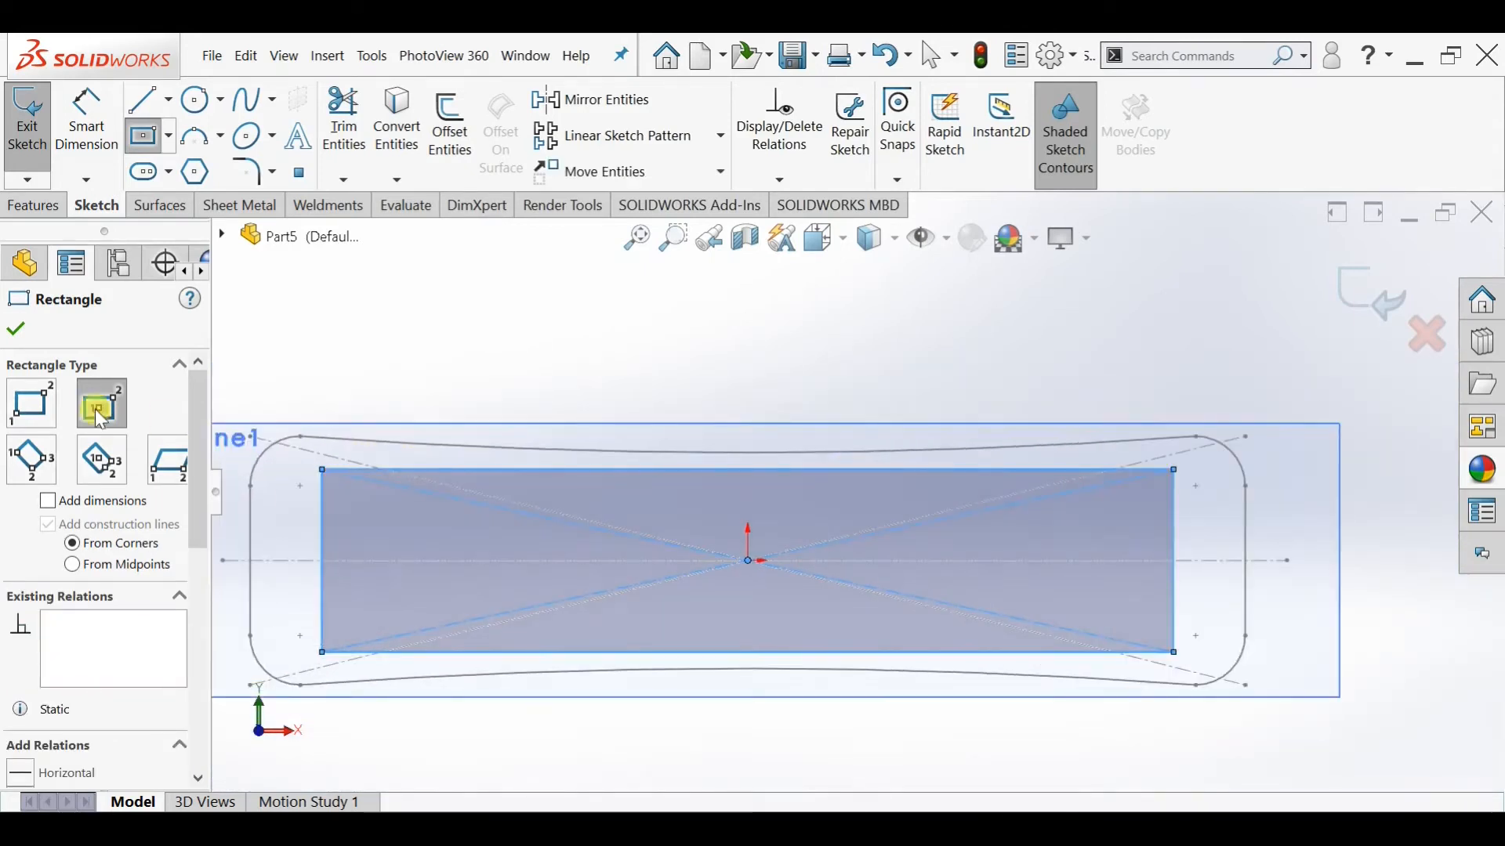
pyautogui.click(15, 330)
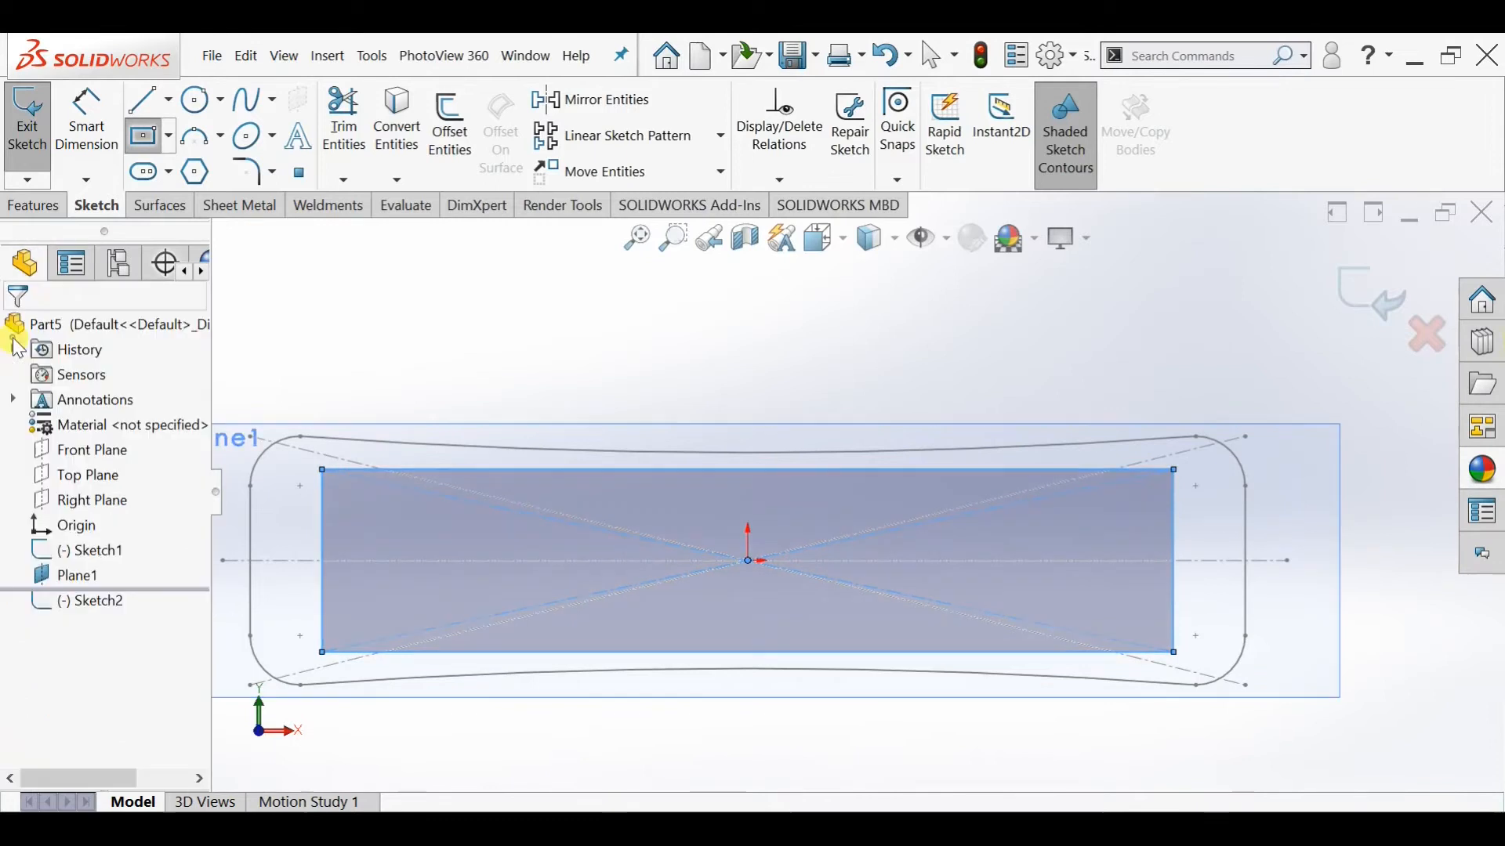
# Dimension the rear rectangle 180 mm wide and 40 mm high
pyautogui.click(88, 157)
pyautogui.click(736, 359)
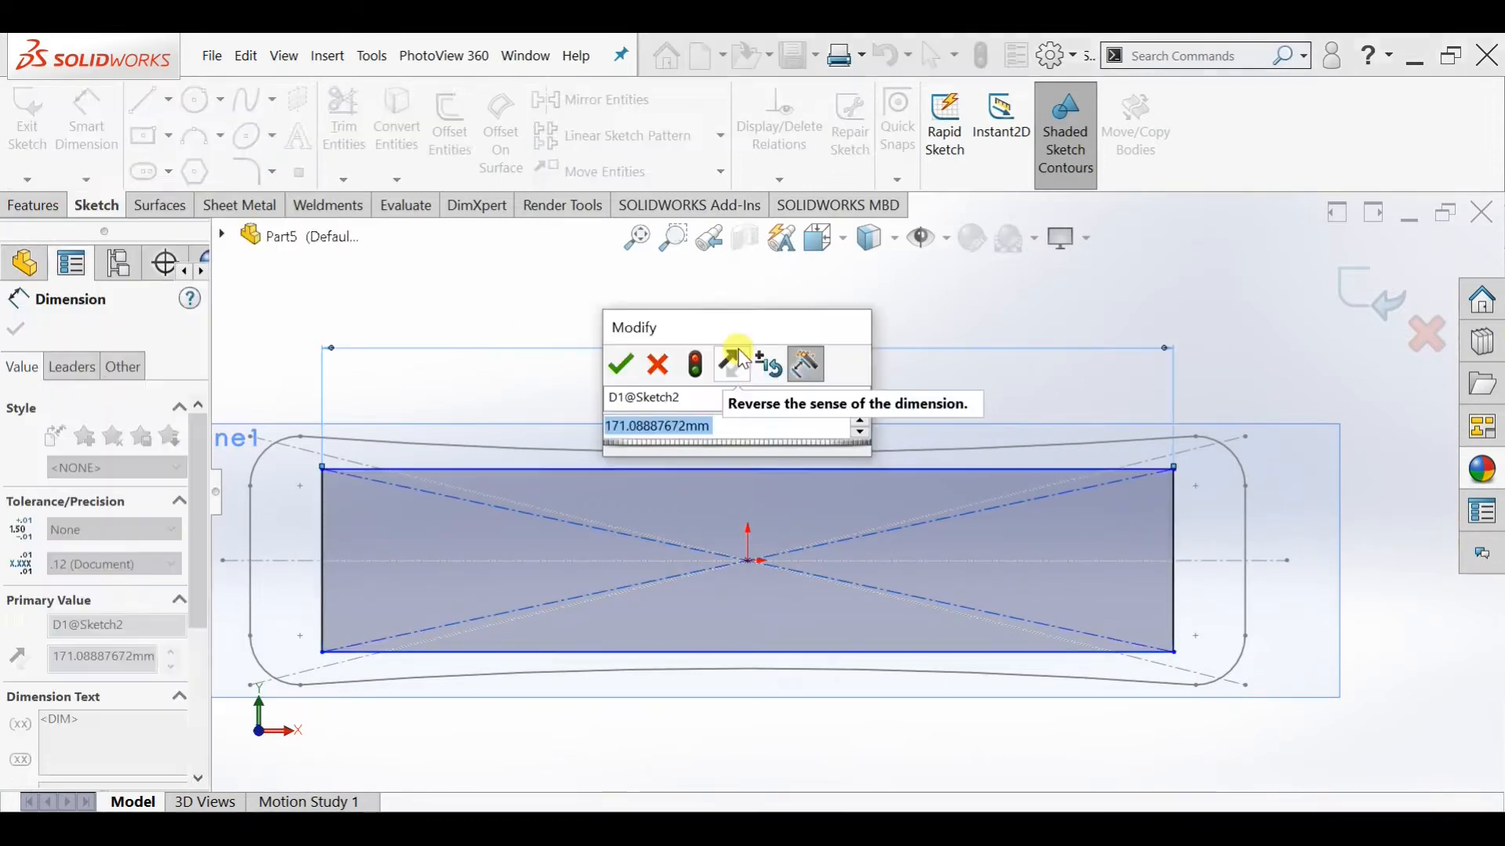
pyautogui.write('1800')
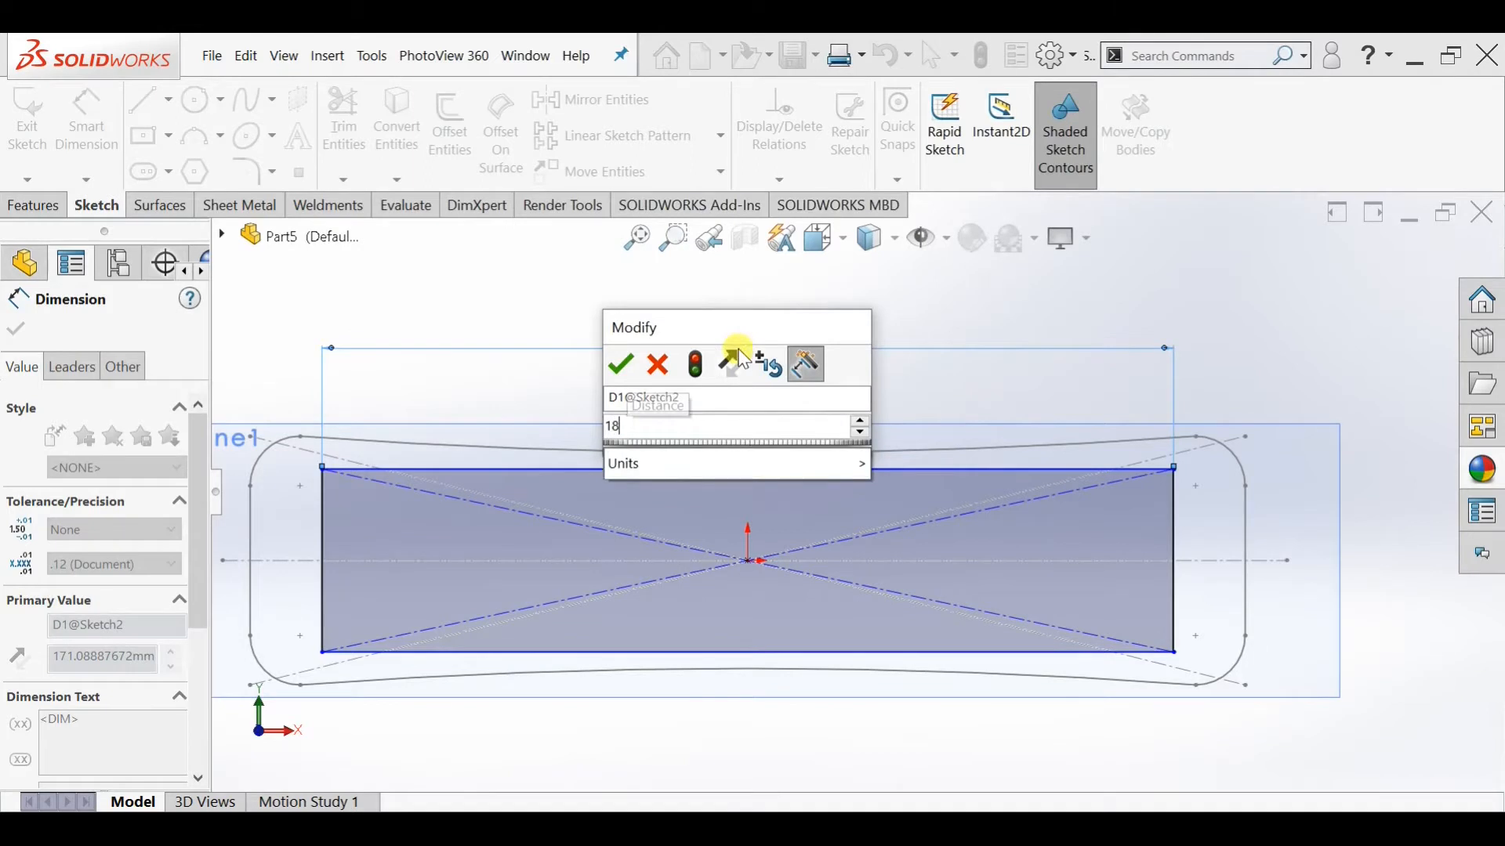
pyautogui.press('Return')
pyautogui.click(411, 541)
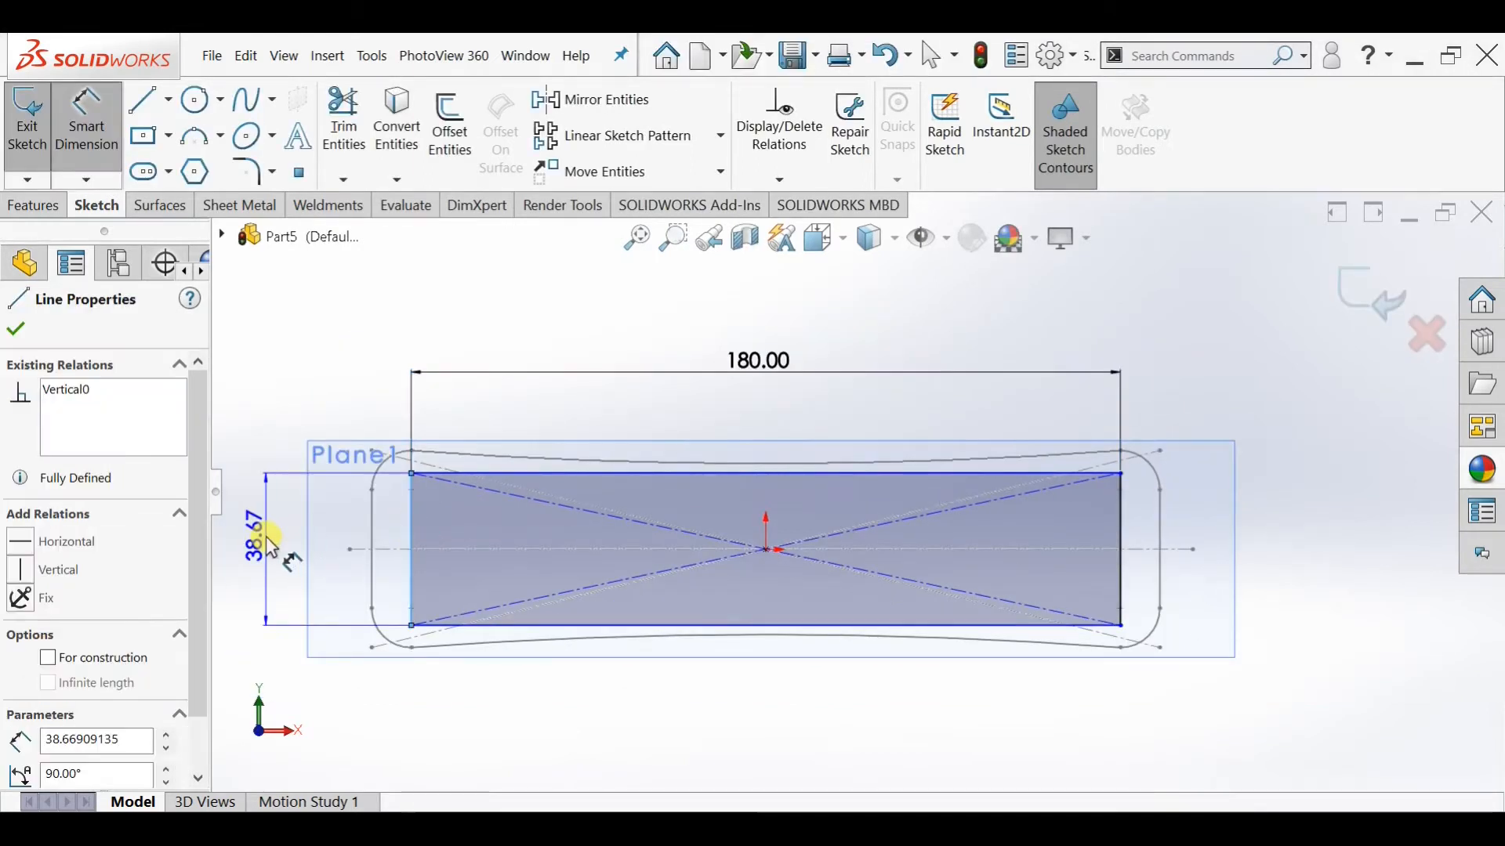
pyautogui.click(267, 543)
pyautogui.write('40')
pyautogui.press('Return')
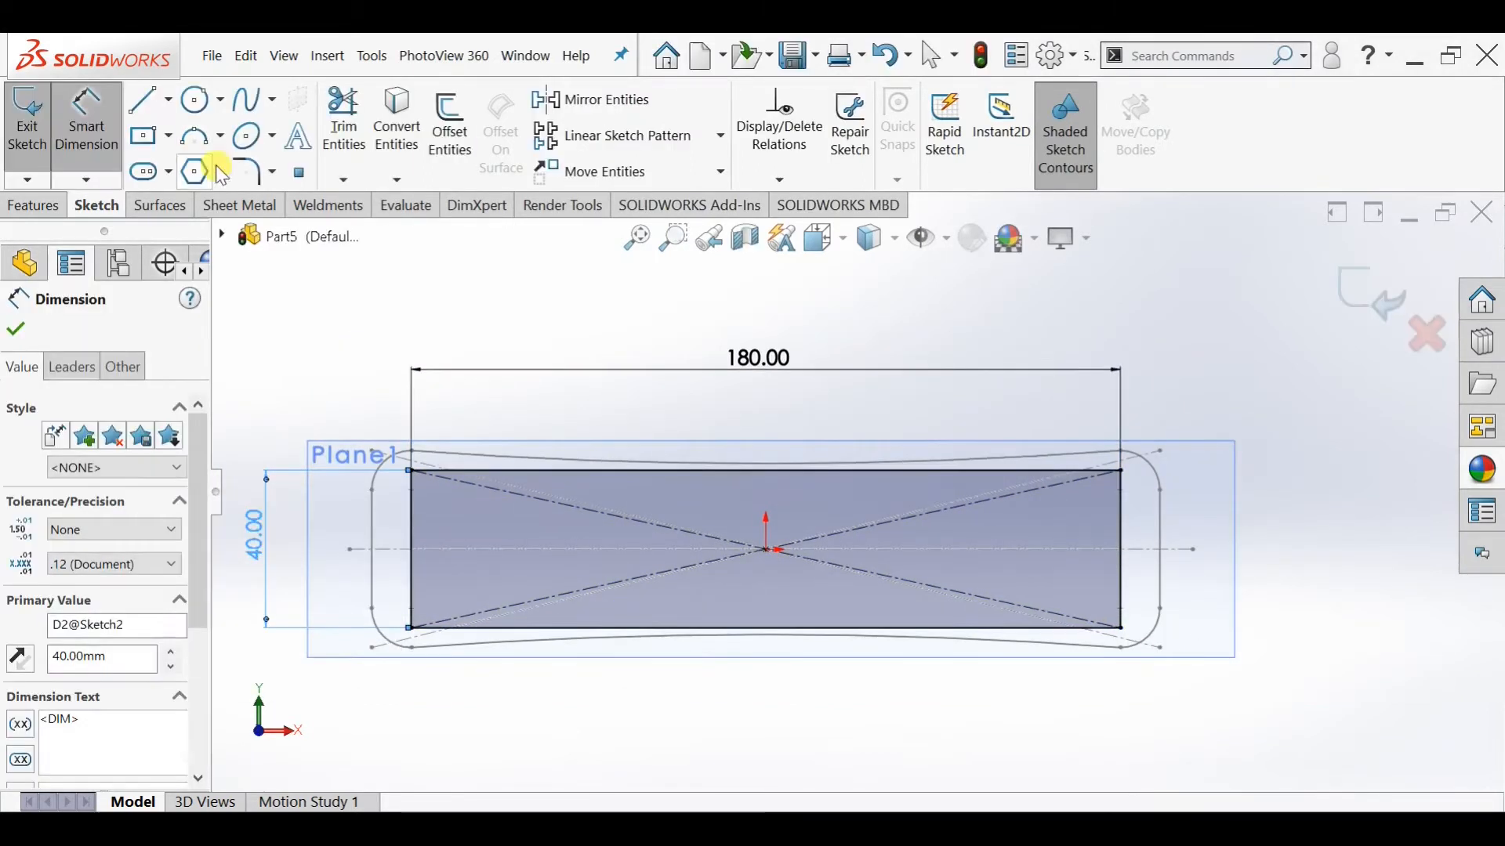
# Round all four corners of the rear rectangle with 10 mm sketch fillets and exit the sketch
pyautogui.click(245, 174)
pyautogui.click(412, 471)
pyautogui.click(412, 628)
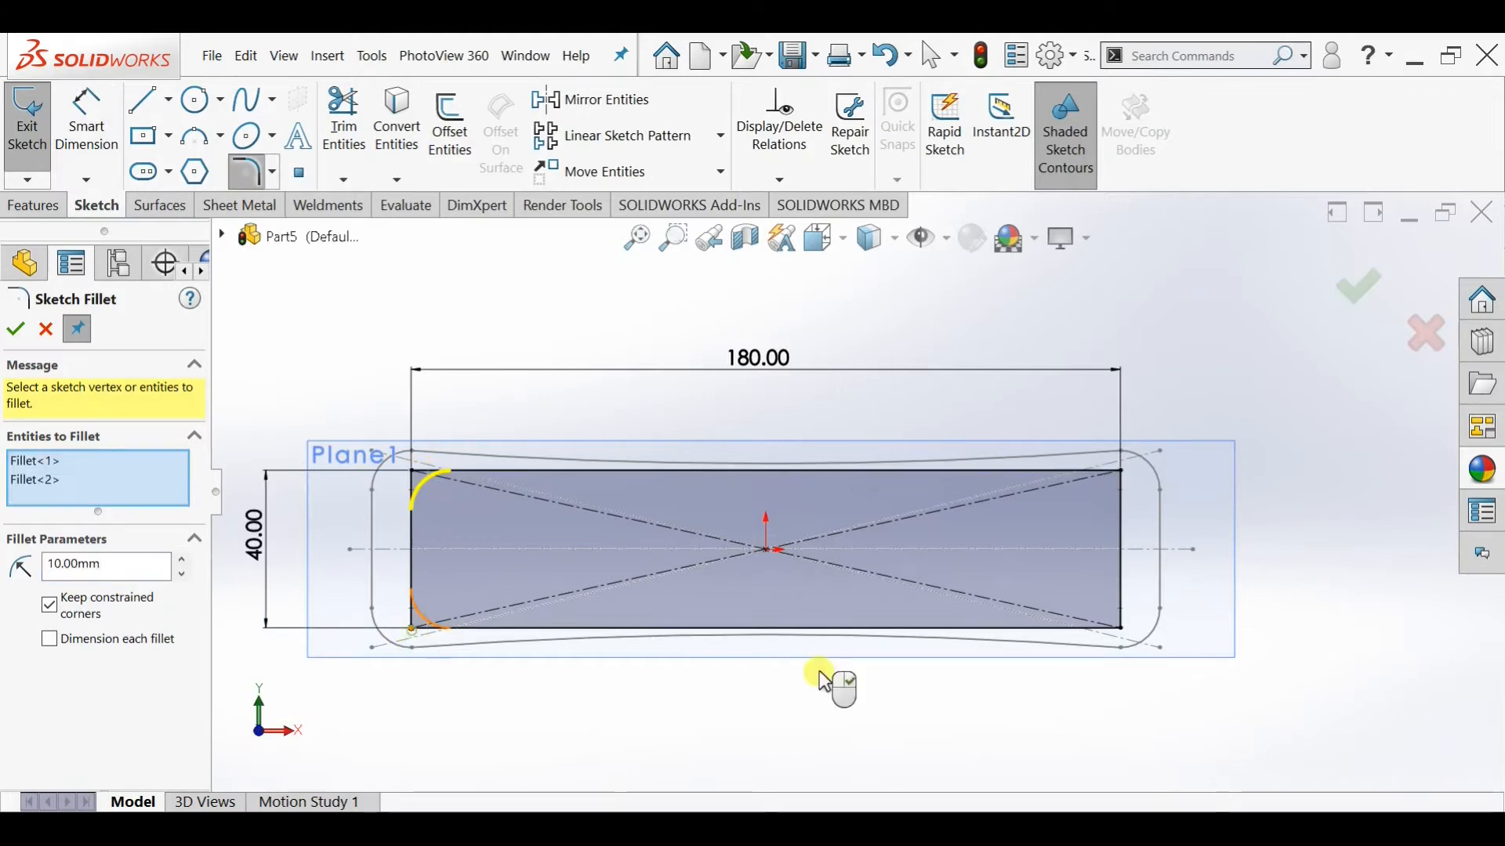
pyautogui.click(1120, 629)
pyautogui.click(1120, 471)
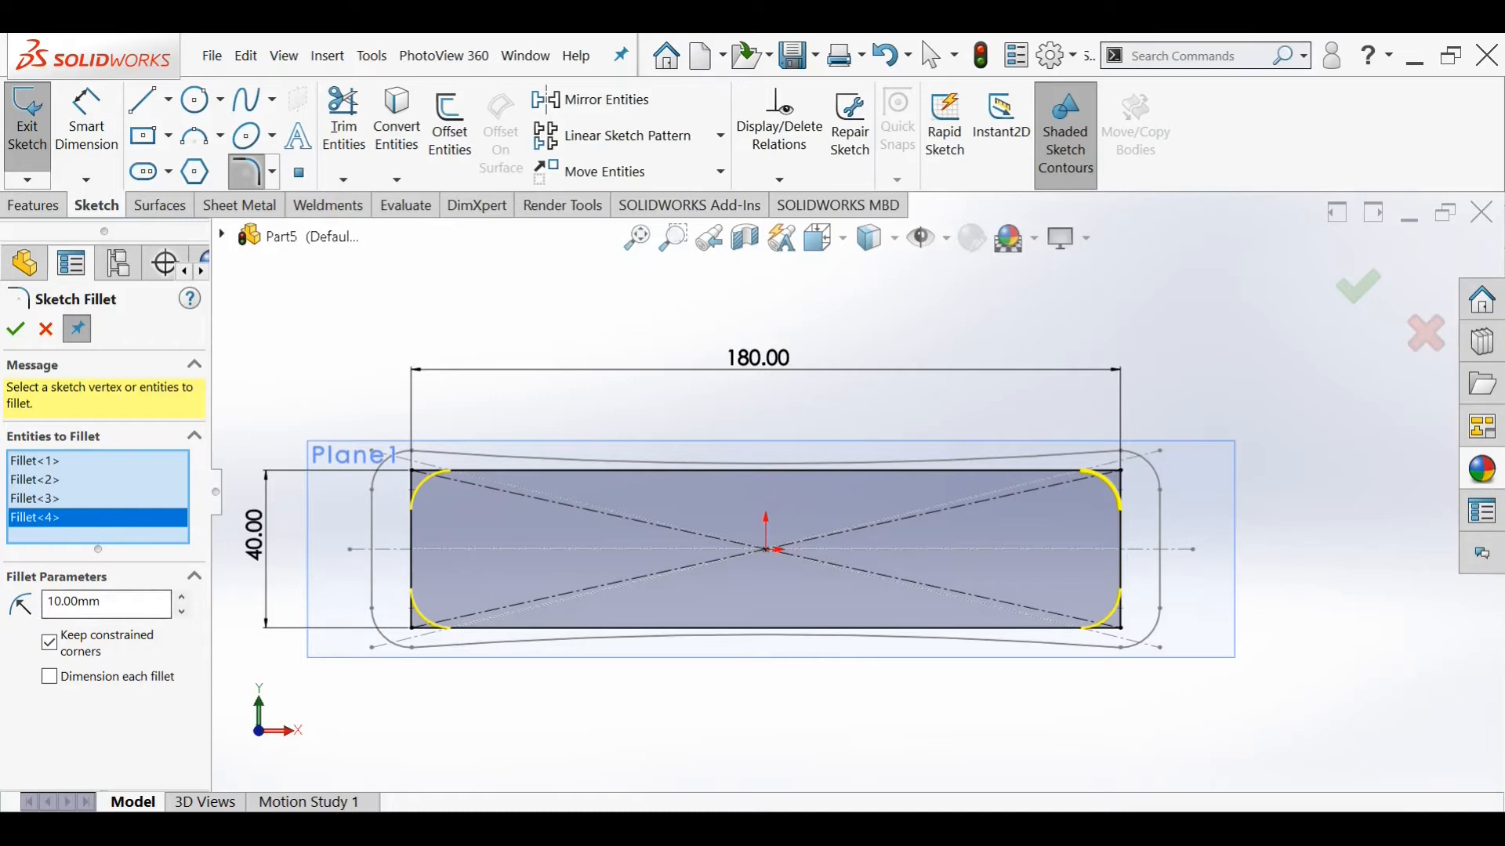
pyautogui.click(16, 329)
pyautogui.click(1365, 296)
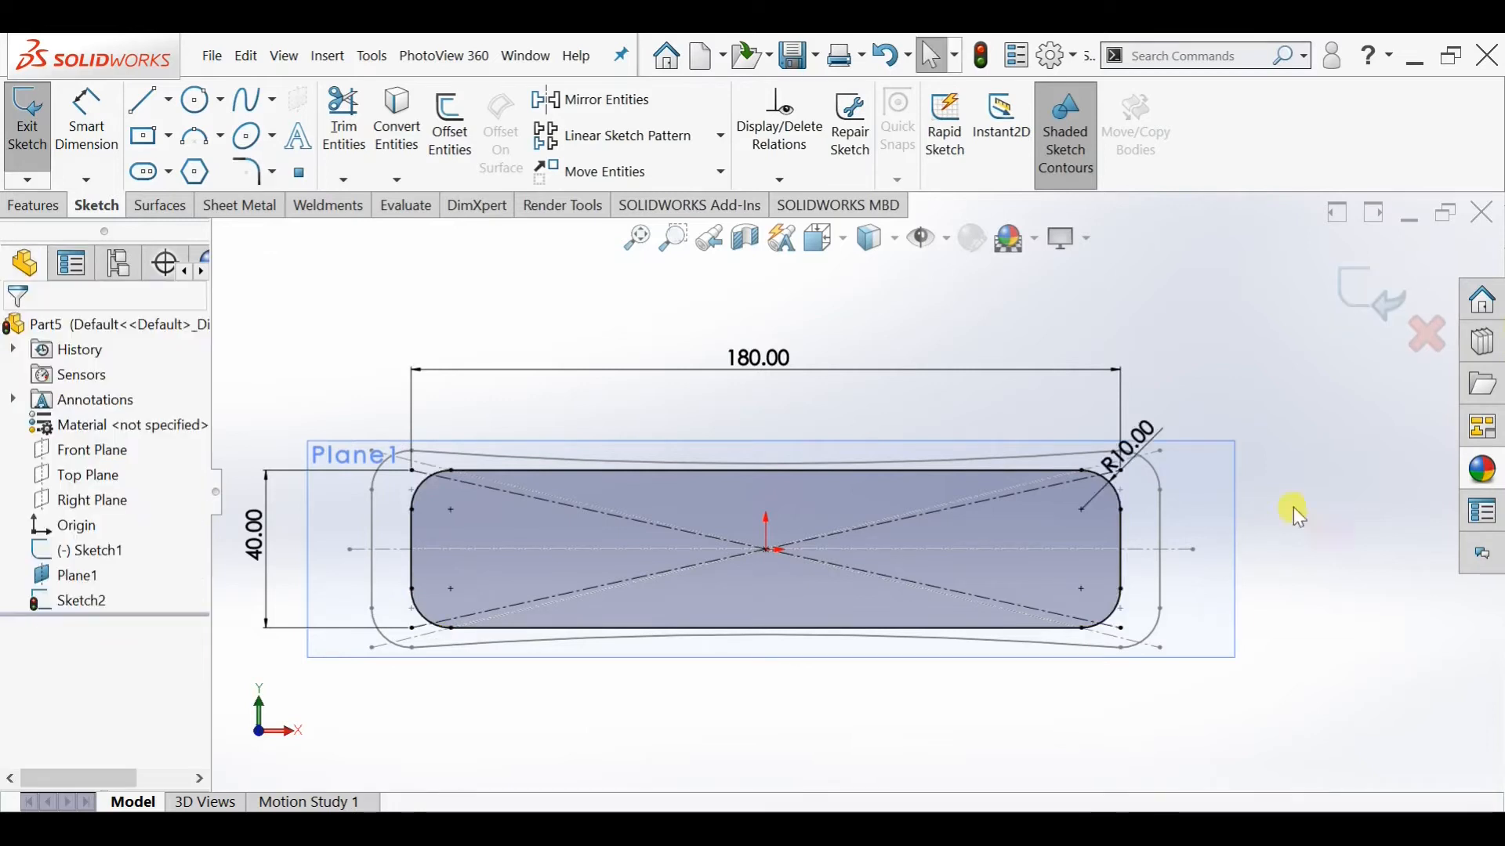
pyautogui.click(28, 125)
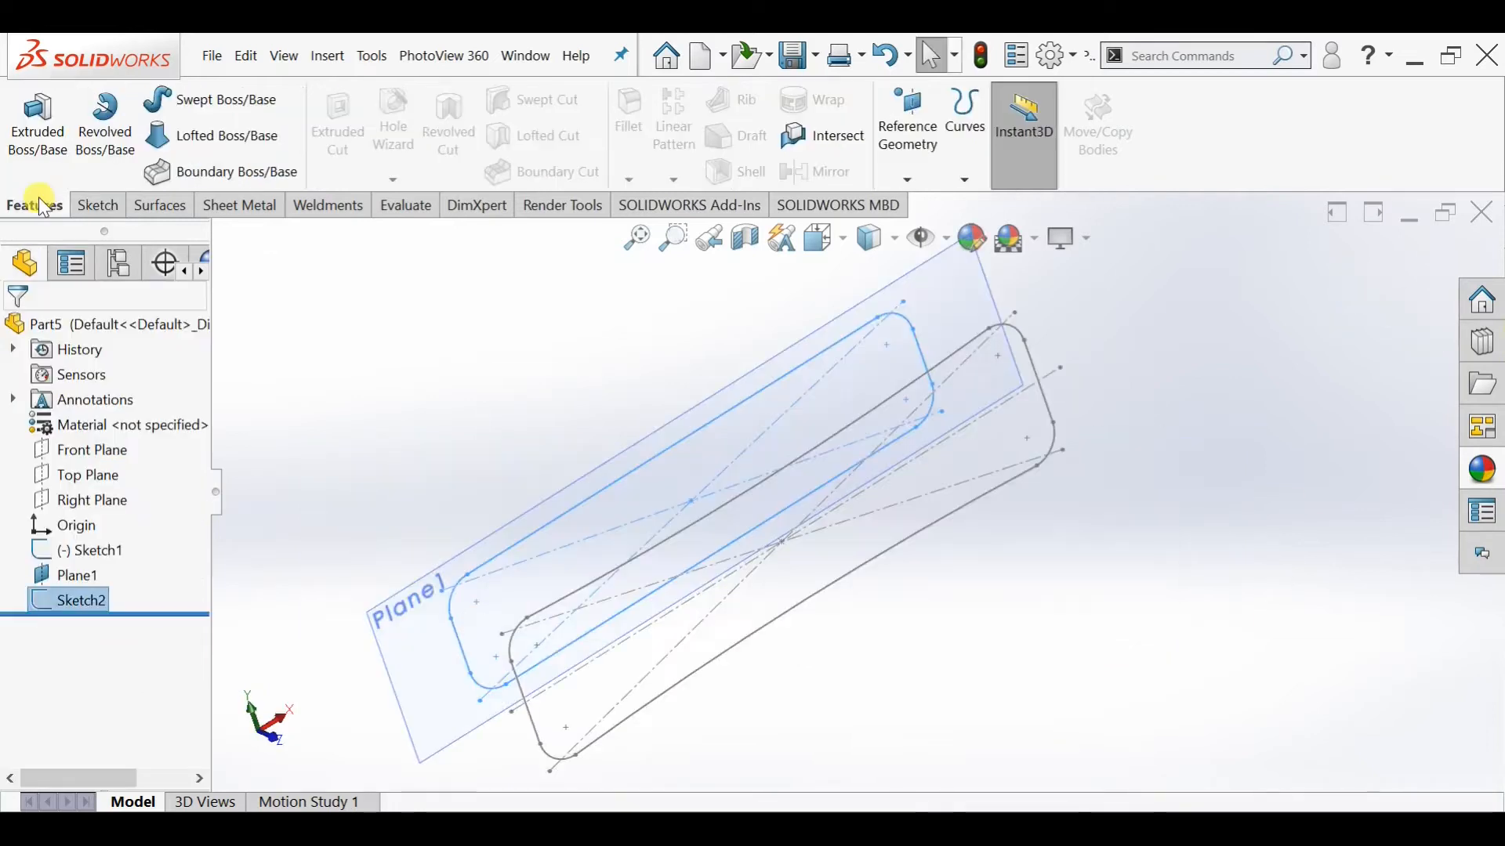
pyautogui.click(196, 140)
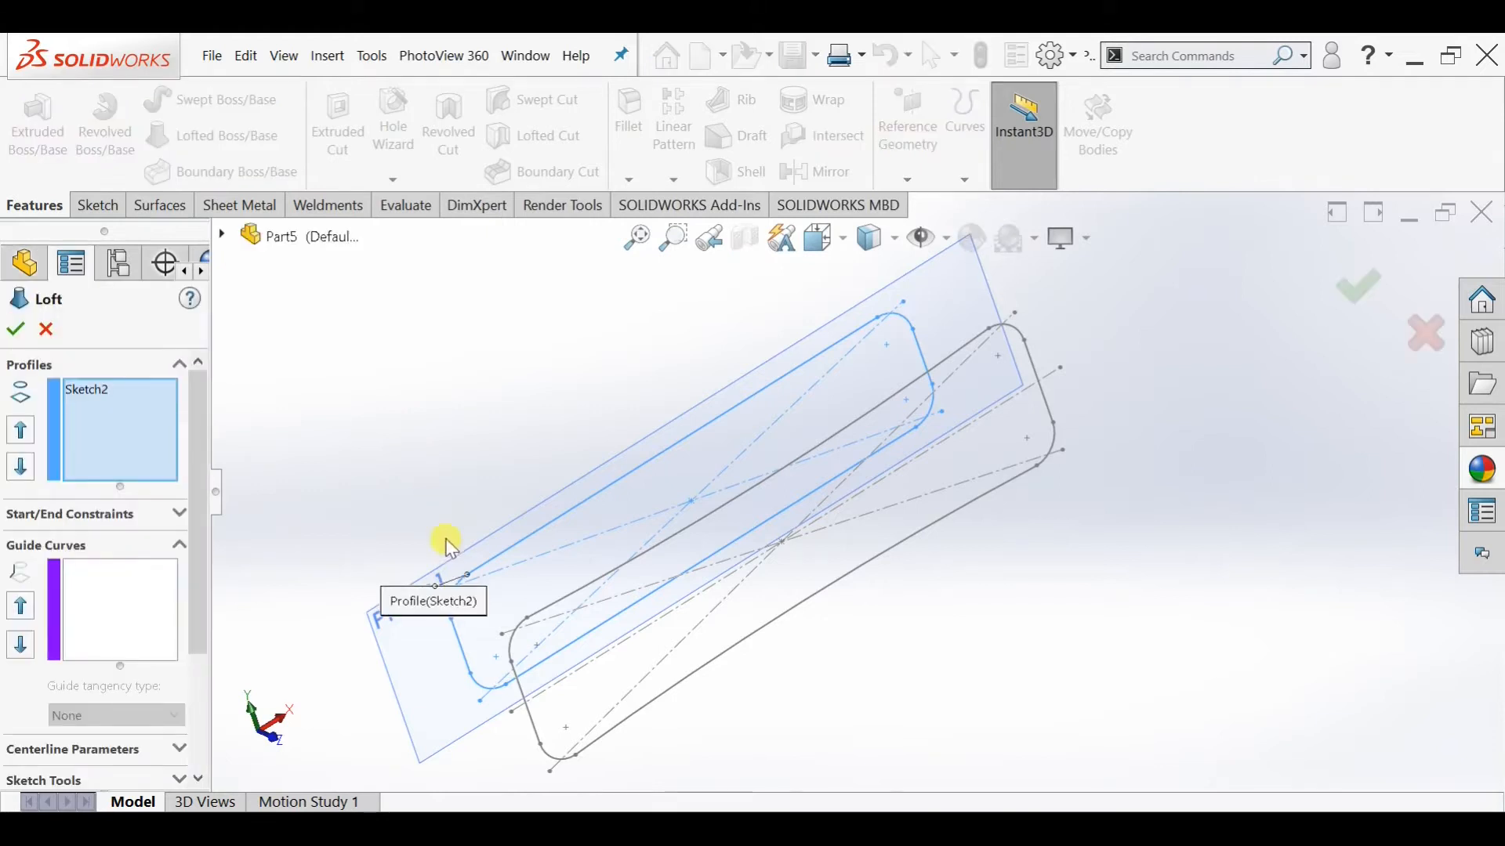
pyautogui.click(526, 619)
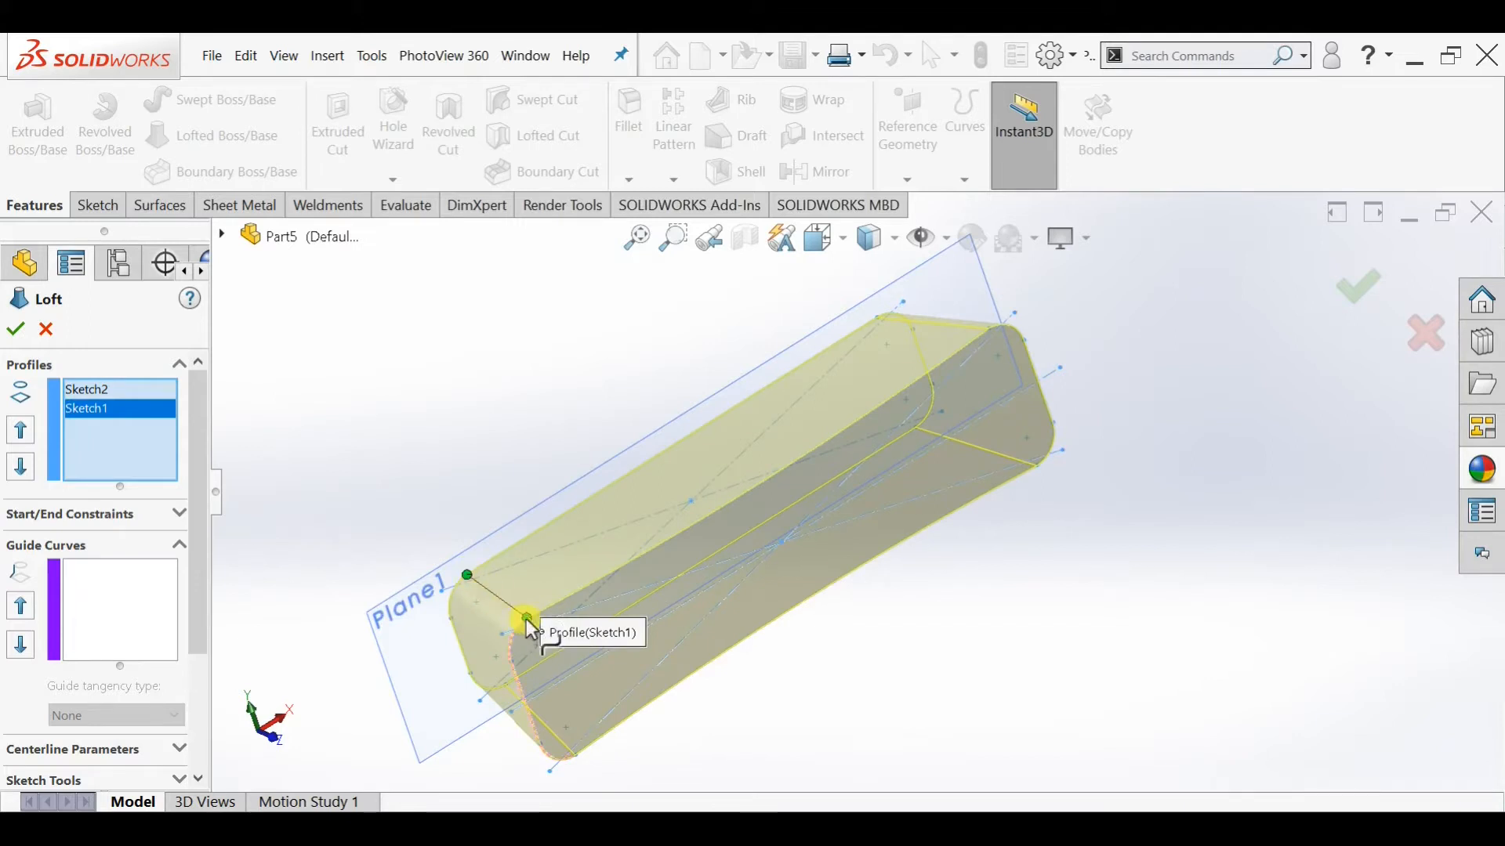
pyautogui.moveTo(525, 619); pyautogui.dragTo(661, 745, button='middle')
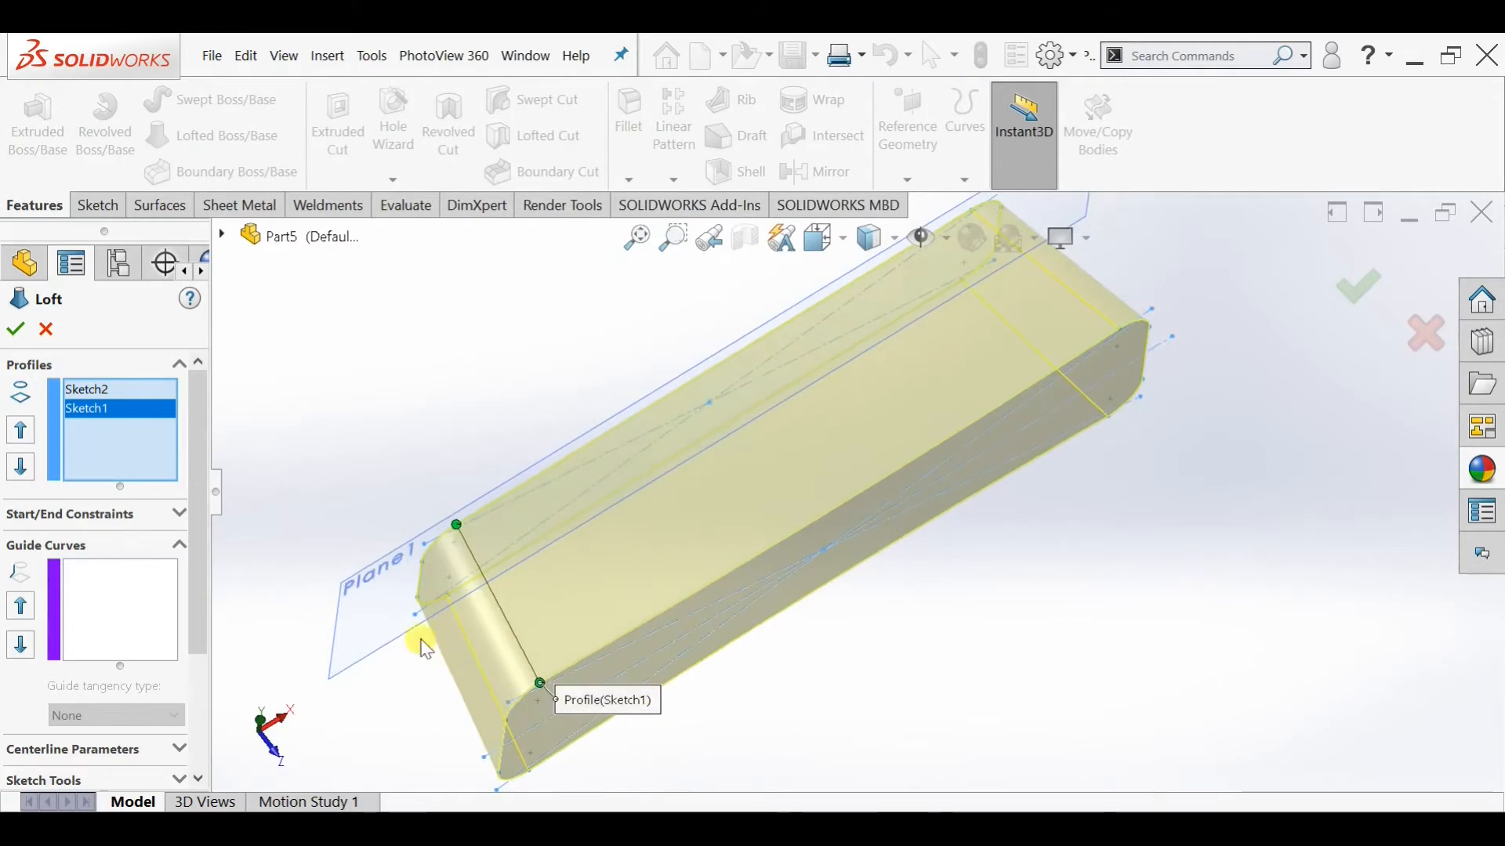
pyautogui.moveTo(625, 631); pyautogui.dragTo(742, 512, button='middle')
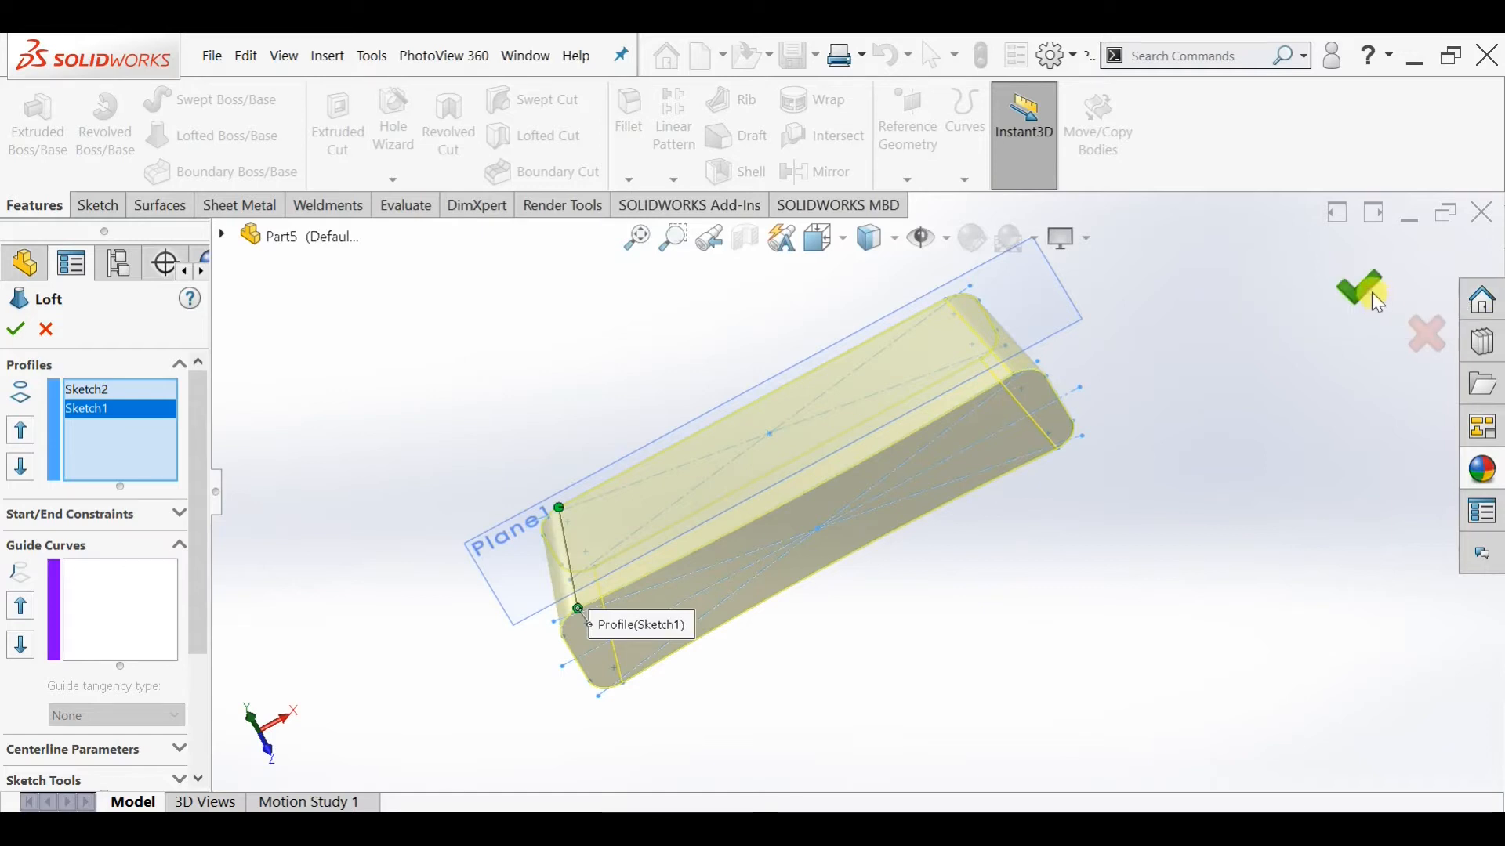
pyautogui.click(1419, 340)
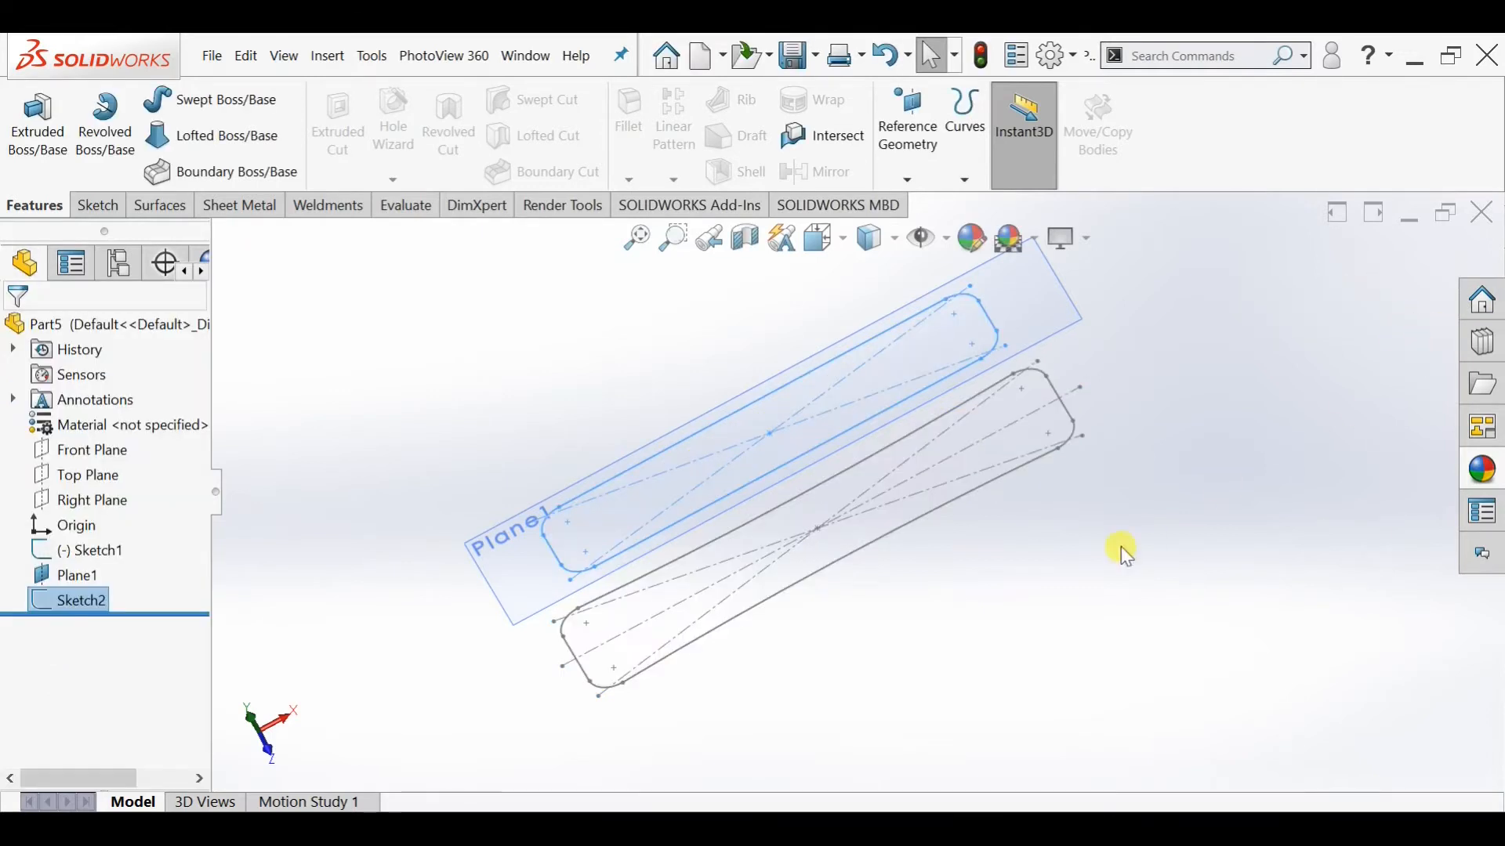
# Start a 3D sketch and draw a two-point spline joining the left-edge midpoints of the rear and front profiles
pyautogui.click(98, 205)
pyautogui.click(28, 180)
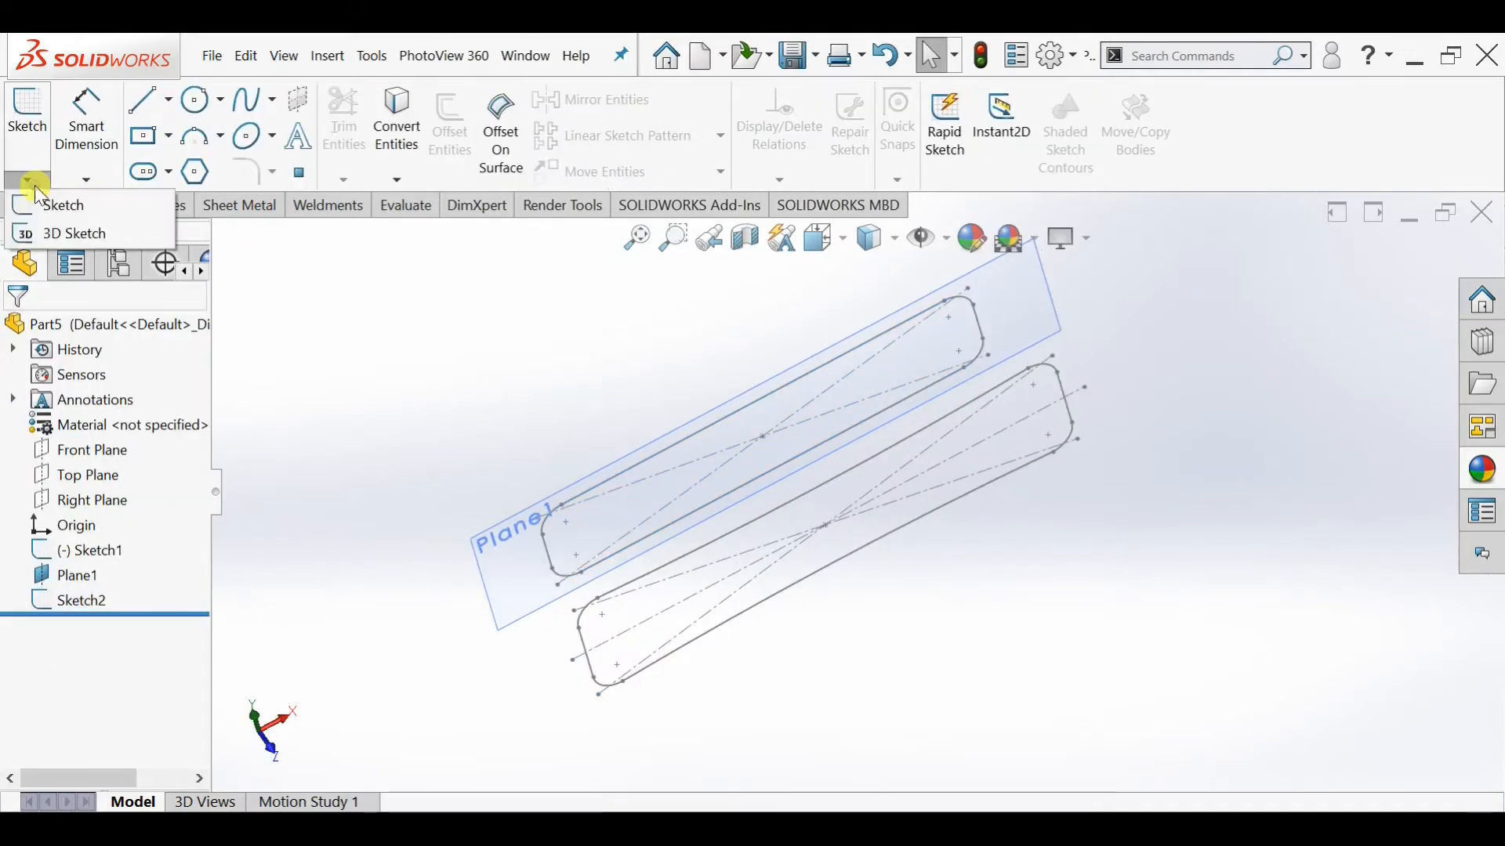
pyautogui.click(49, 234)
pyautogui.click(251, 100)
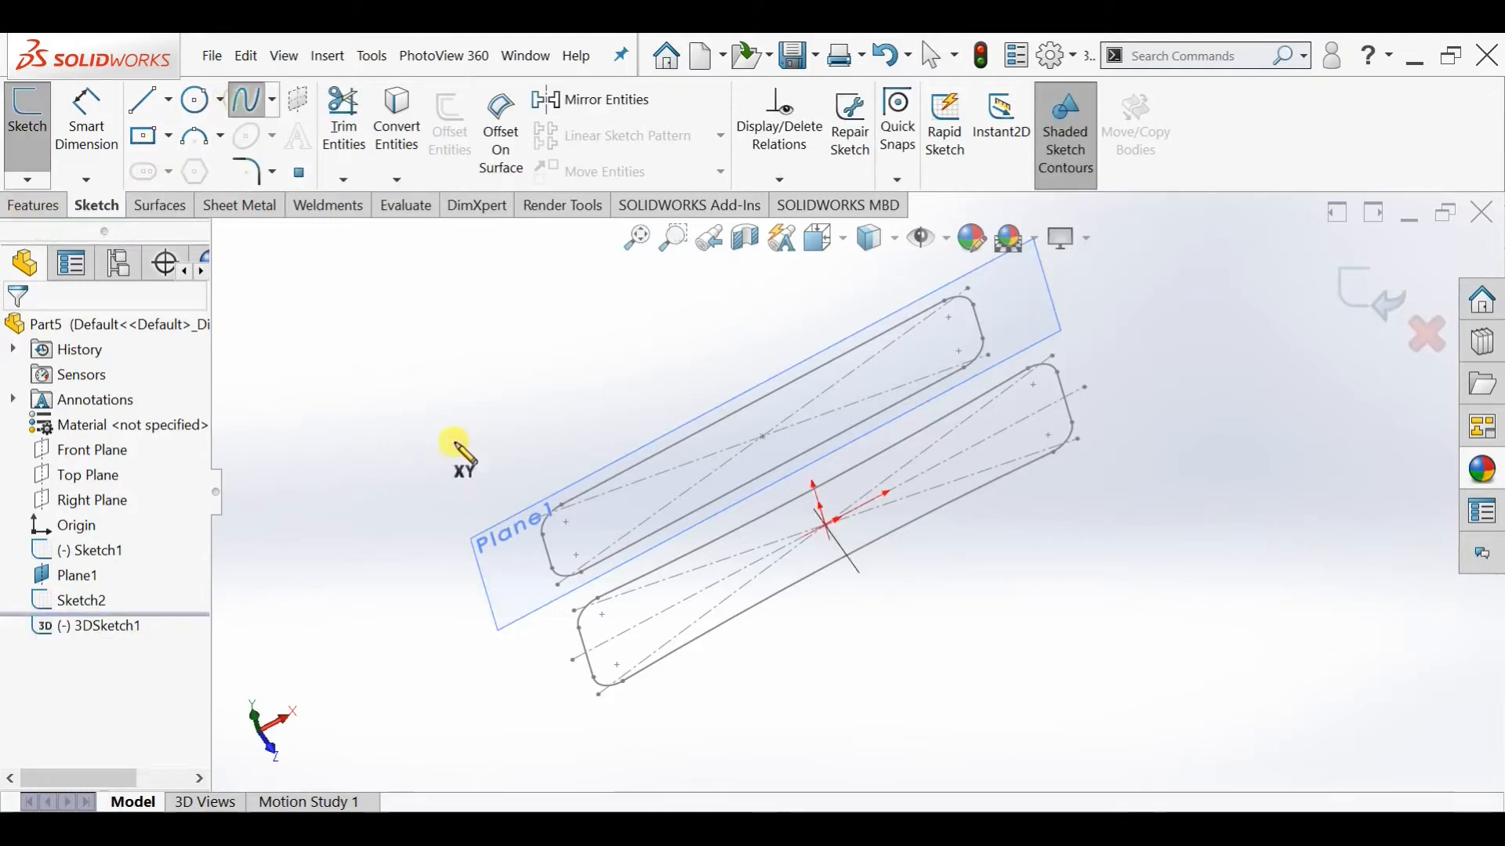
pyautogui.scroll(-5, 588, 541)
pyautogui.click(584, 530)
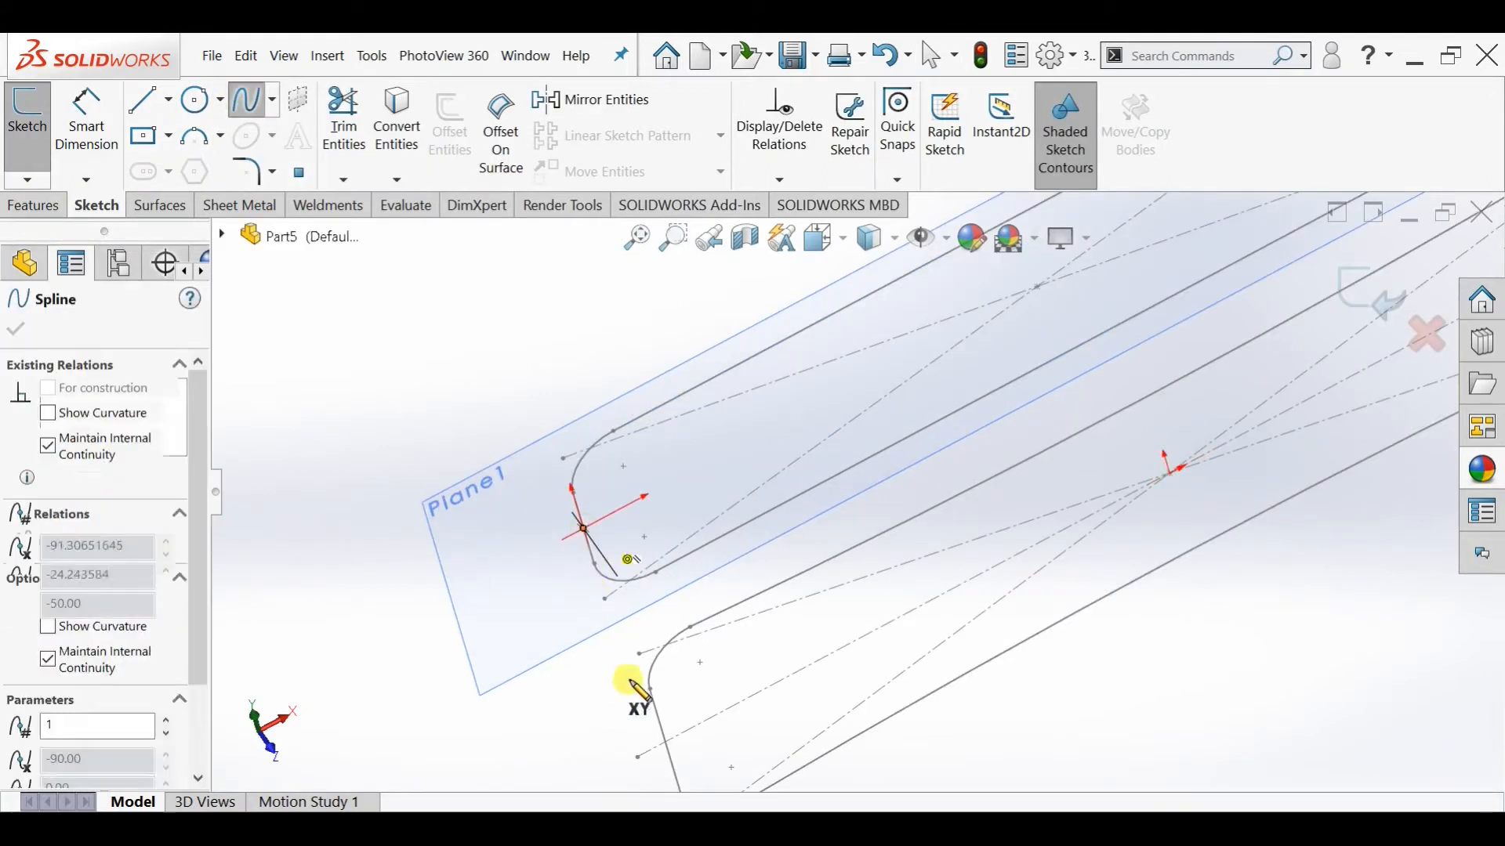
pyautogui.scroll(2, 636, 685)
pyautogui.scroll(-2, 722, 693)
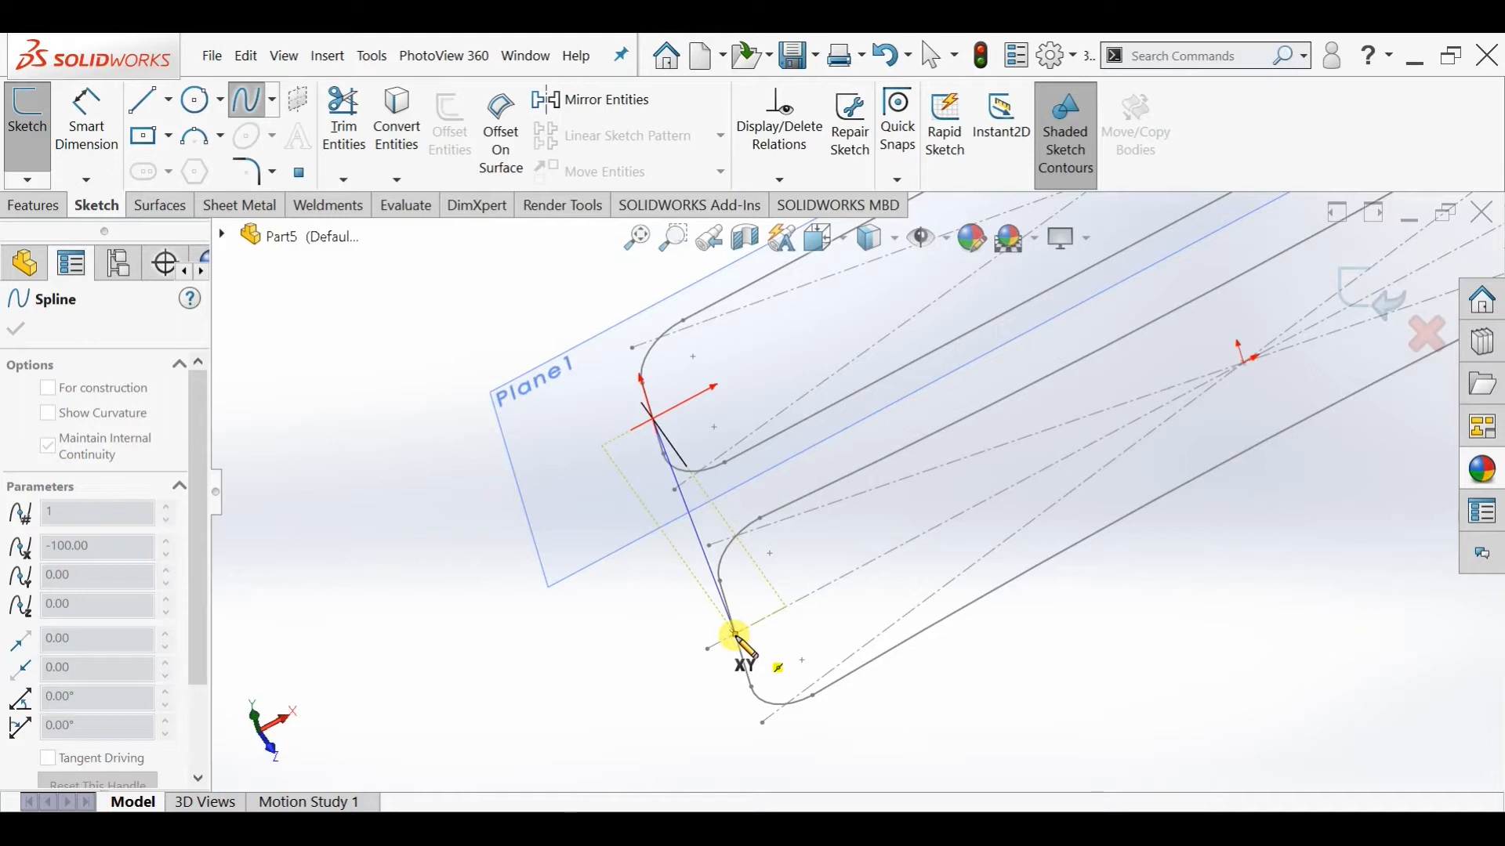
pyautogui.click(734, 633)
pyautogui.press('Escape')
# Mirror the left connecting spline about the Right Plane, keeping the original
pyautogui.moveTo(737, 544); pyautogui.dragTo(695, 525, button='middle')
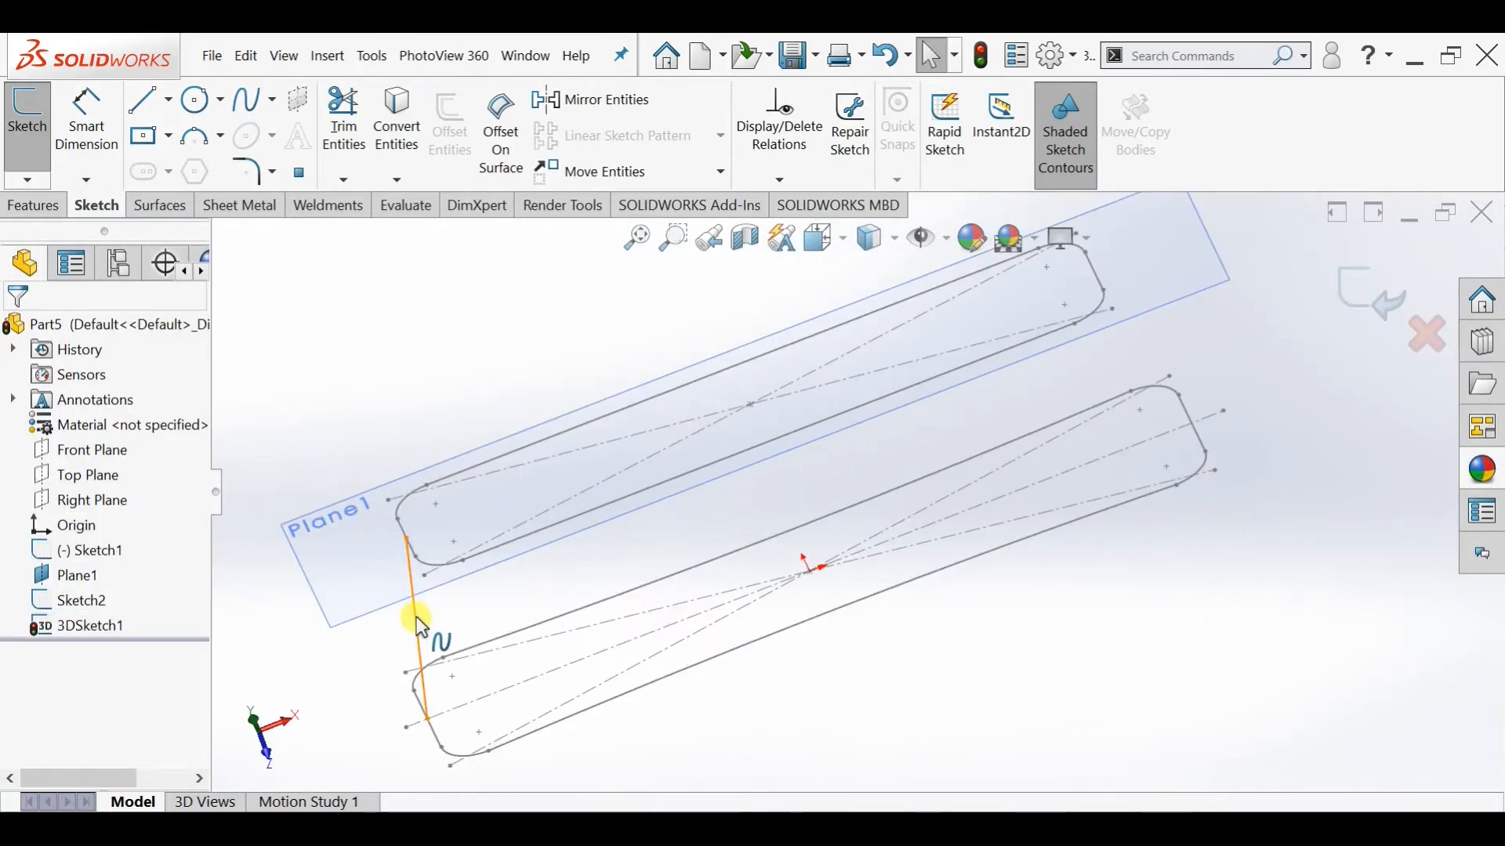
pyautogui.click(418, 619)
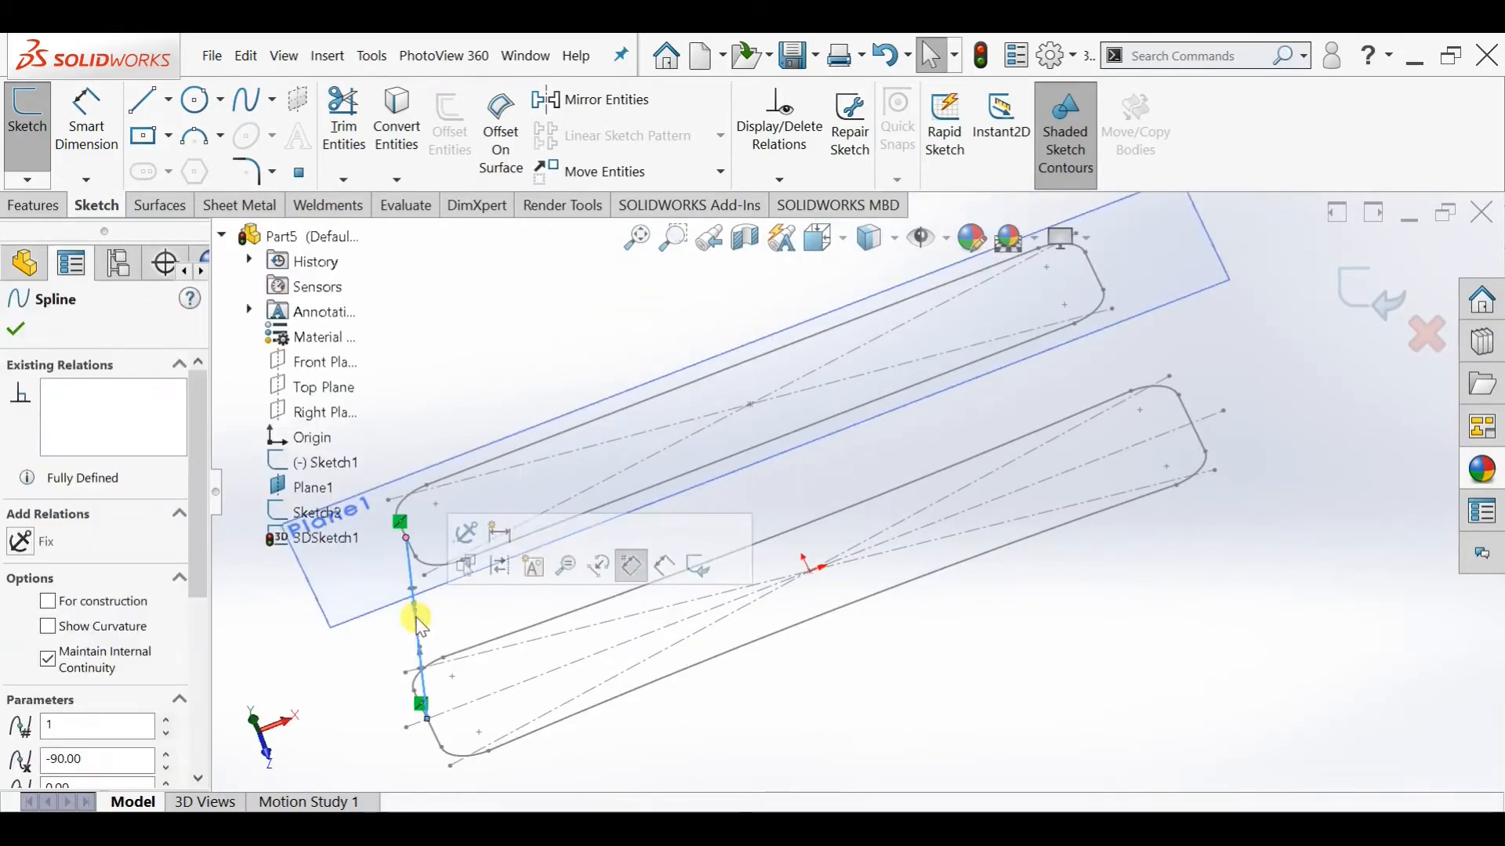
pyautogui.click(594, 110)
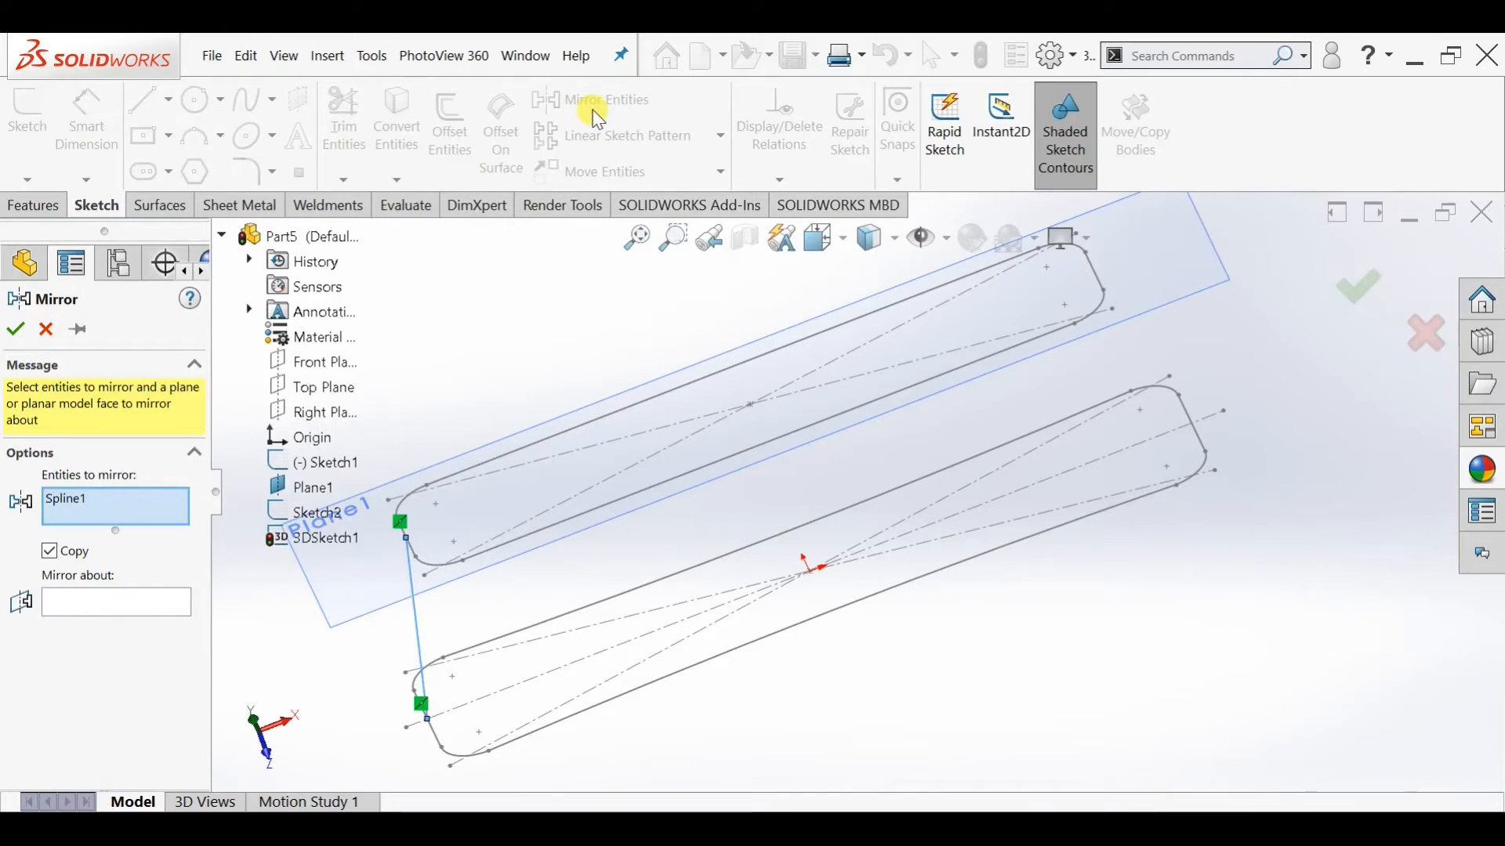
pyautogui.click(75, 602)
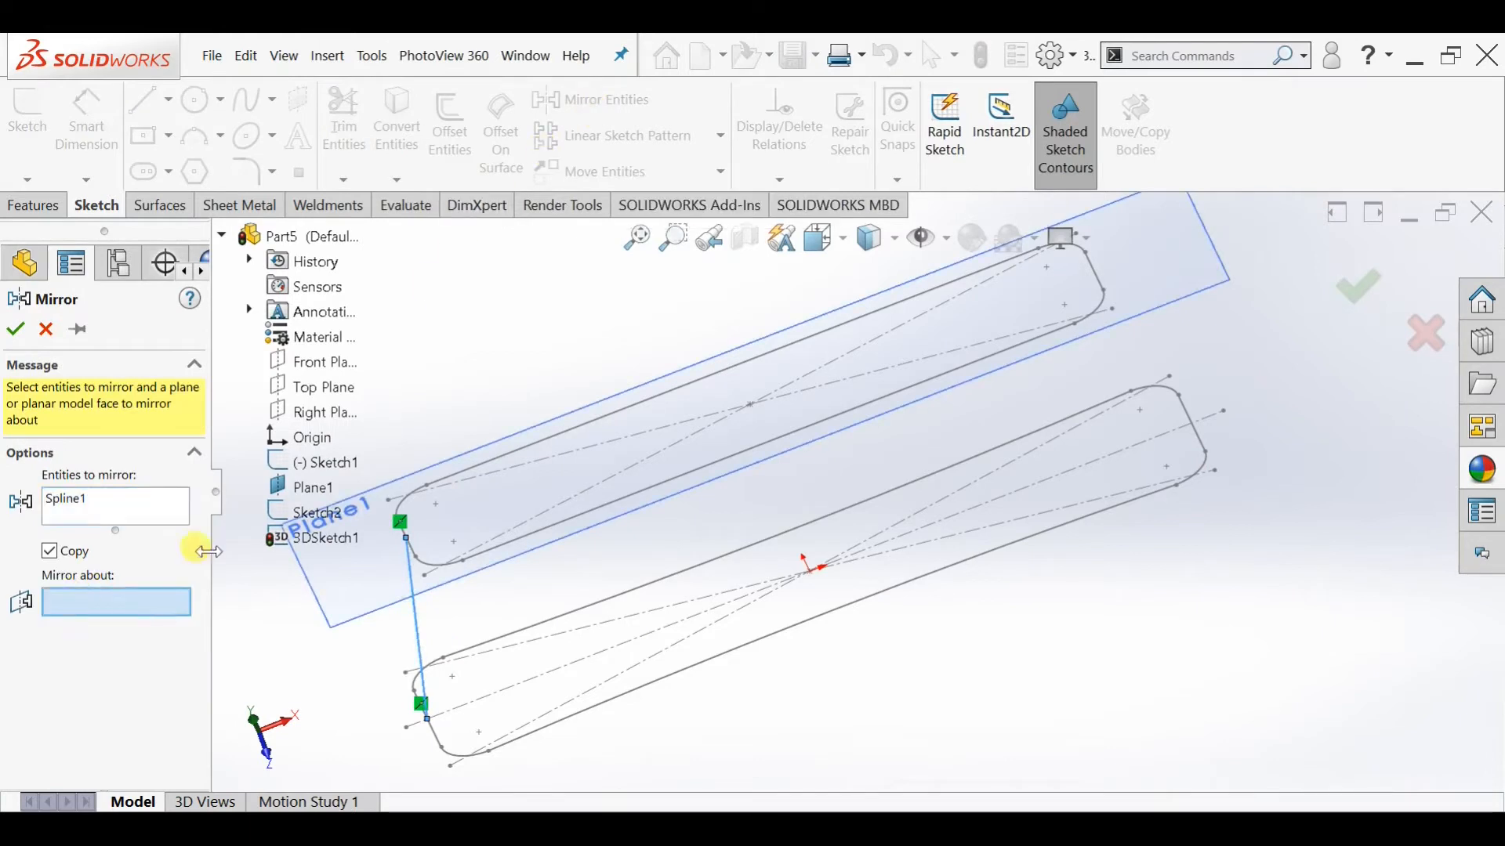
pyautogui.click(326, 410)
pyautogui.moveTo(336, 413)
pyautogui.mouseDown(button='middle')
pyautogui.moveTo(717, 576)
pyautogui.moveTo(445, 597)
pyautogui.mouseUp(button='middle')
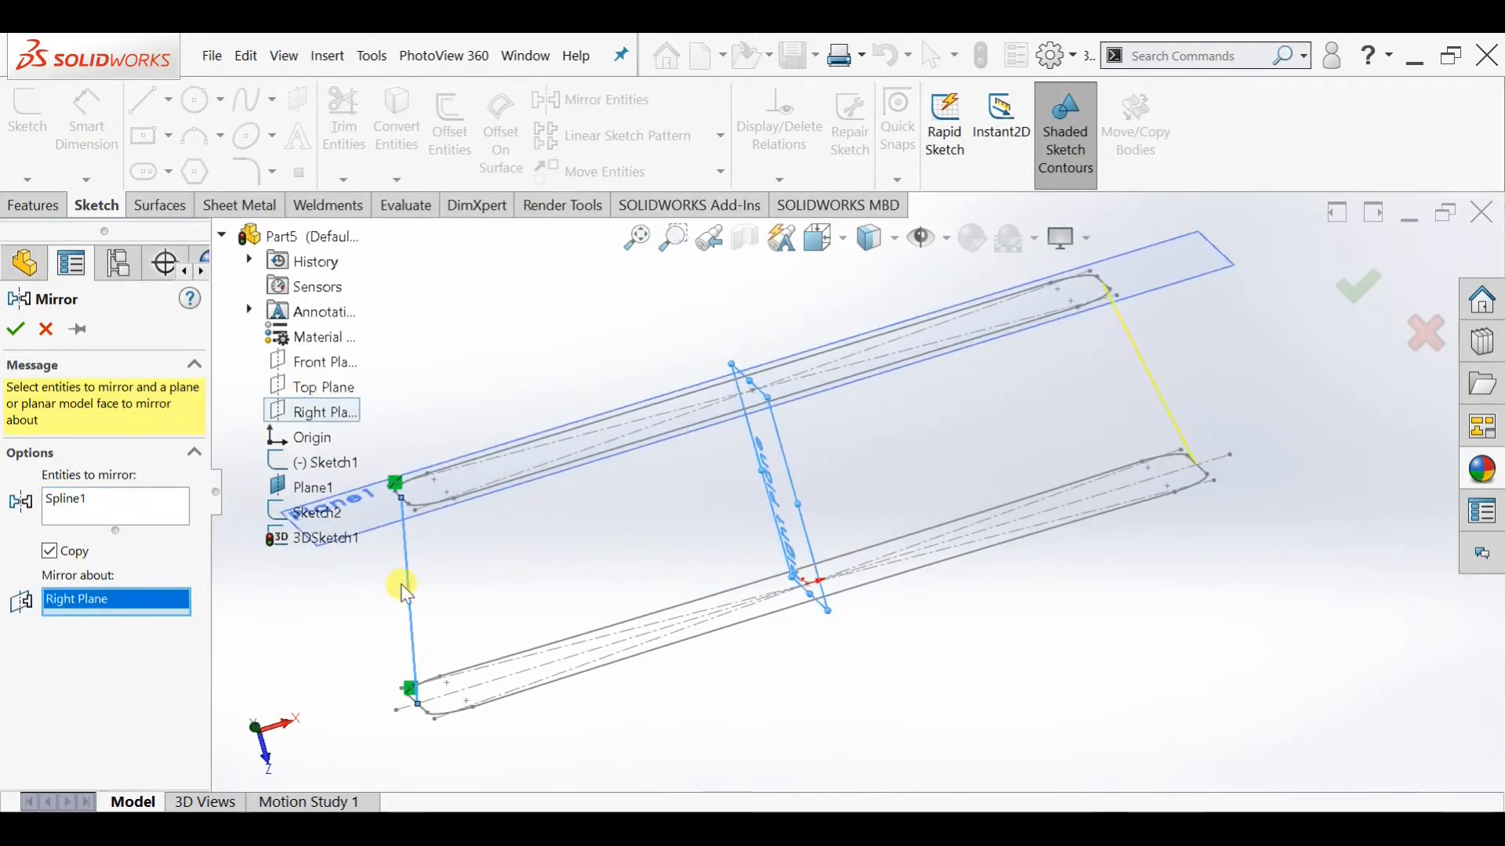
pyautogui.click(1357, 284)
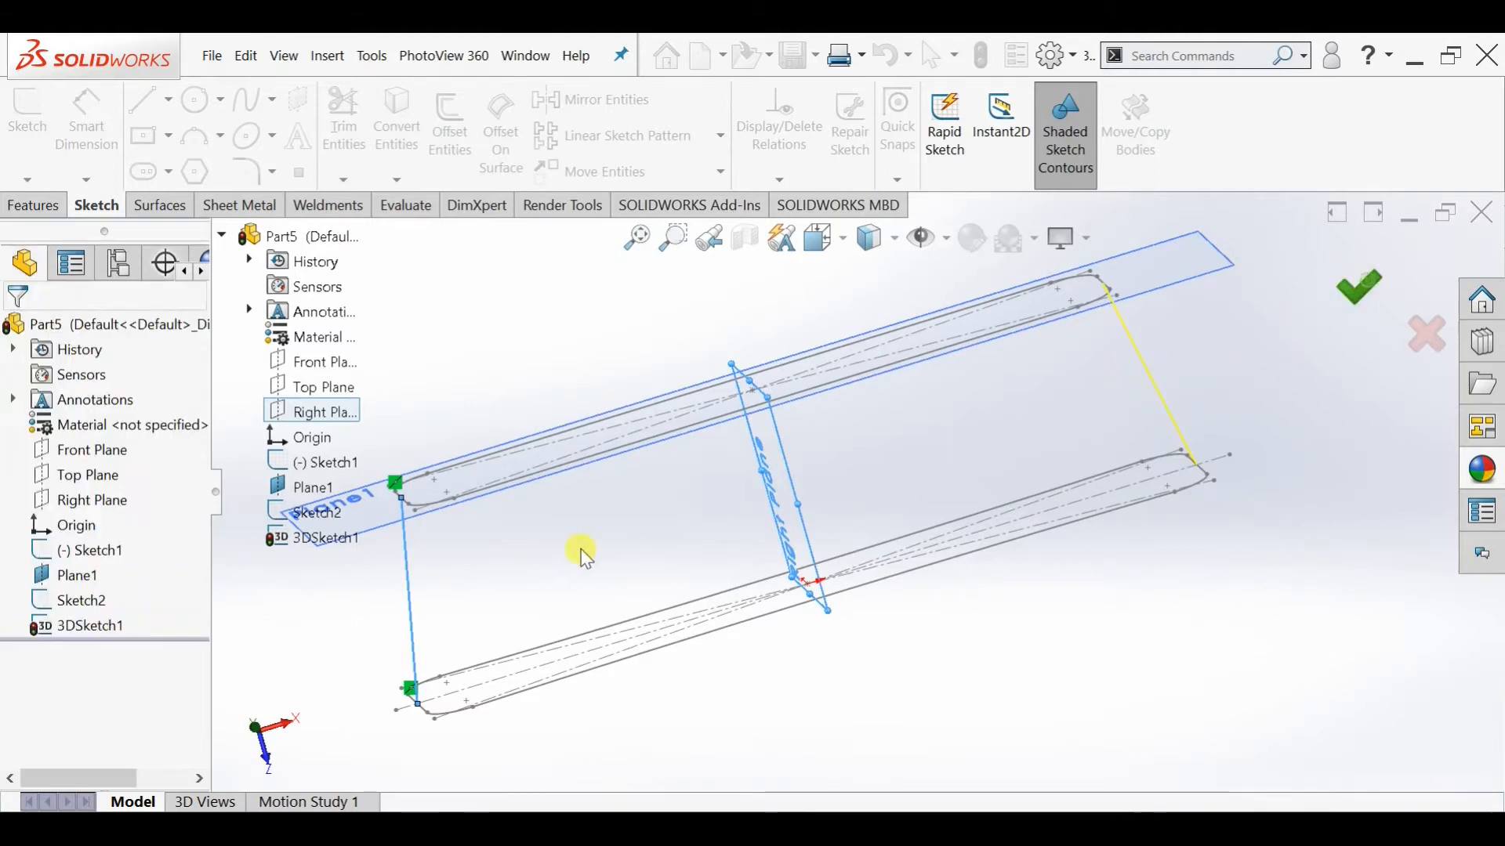
# Bow the left spline outward using its front-end tangent handle so both side curves bulge, and exit the 3D sketch
pyautogui.scroll(1, 564, 559)
pyautogui.moveTo(561, 561); pyautogui.dragTo(564, 558, button='middle')
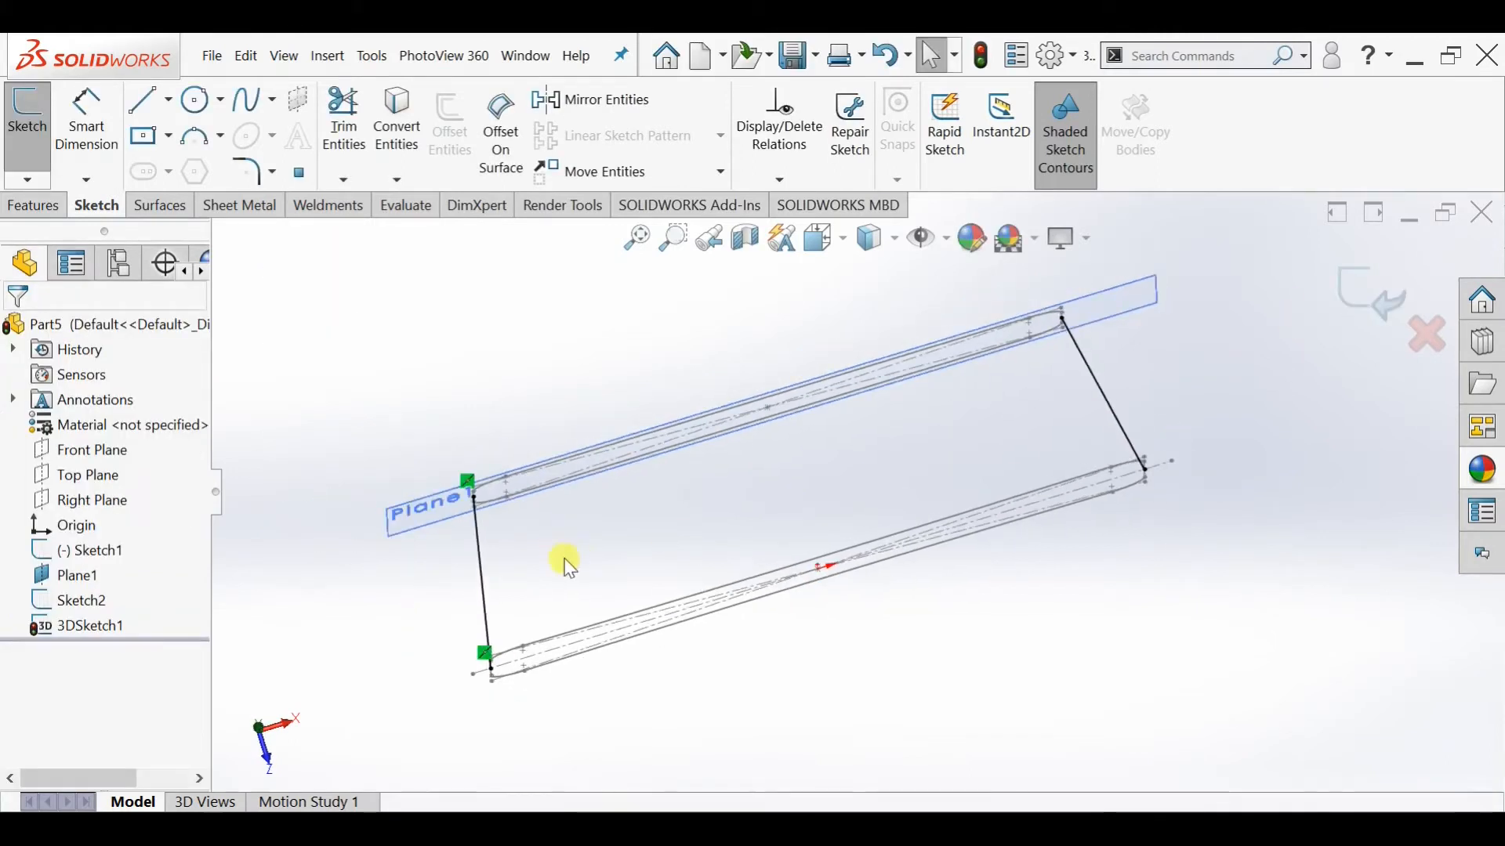
pyautogui.click(486, 593)
pyautogui.moveTo(480, 572); pyautogui.dragTo(436, 600)
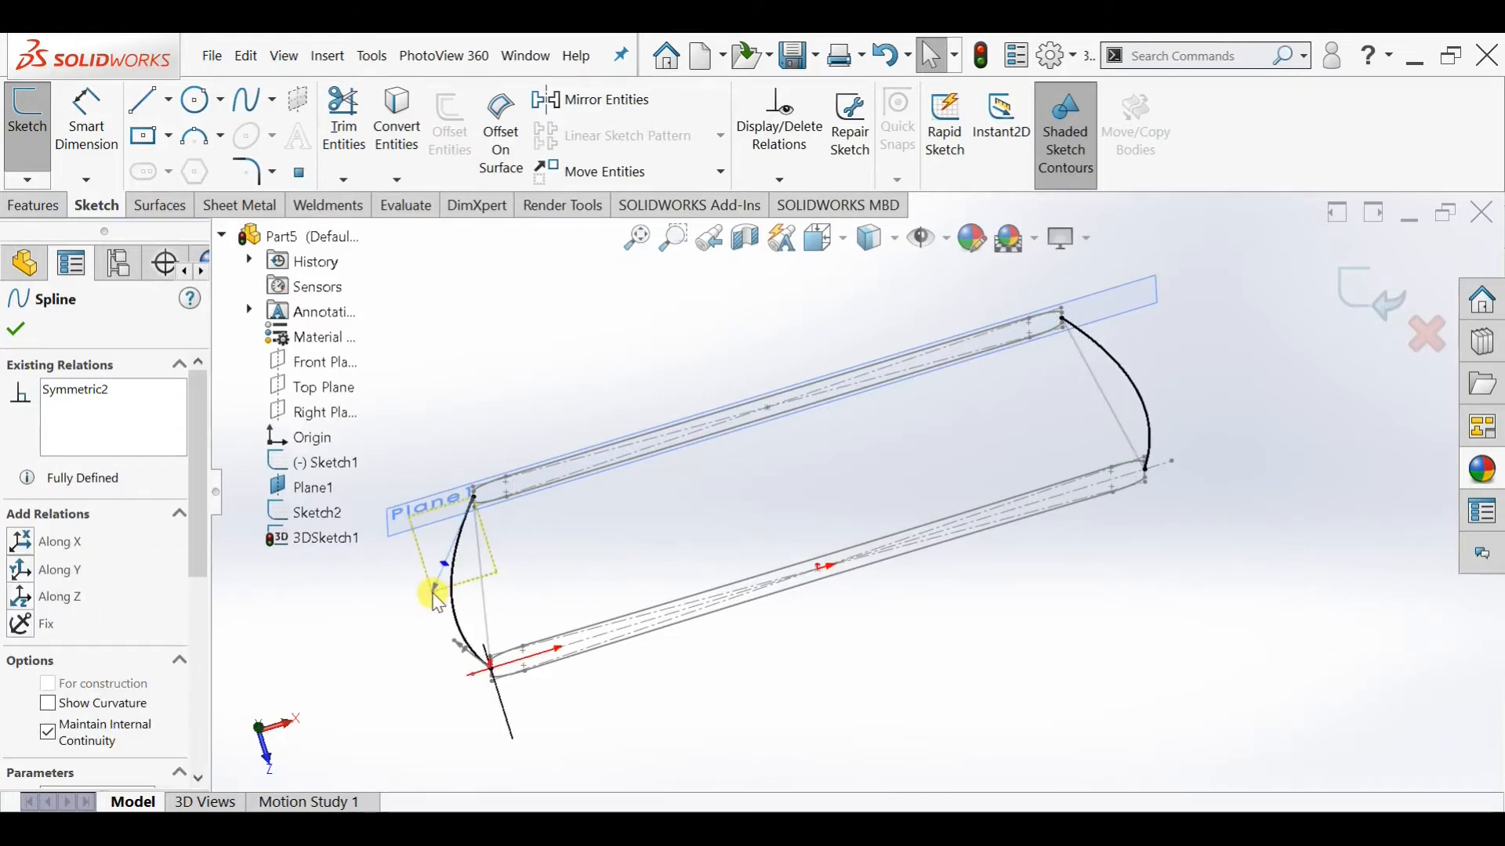
pyautogui.moveTo(436, 599)
pyautogui.mouseDown()
pyautogui.moveTo(401, 554)
pyautogui.moveTo(358, 538)
pyautogui.moveTo(424, 608)
pyautogui.mouseUp()
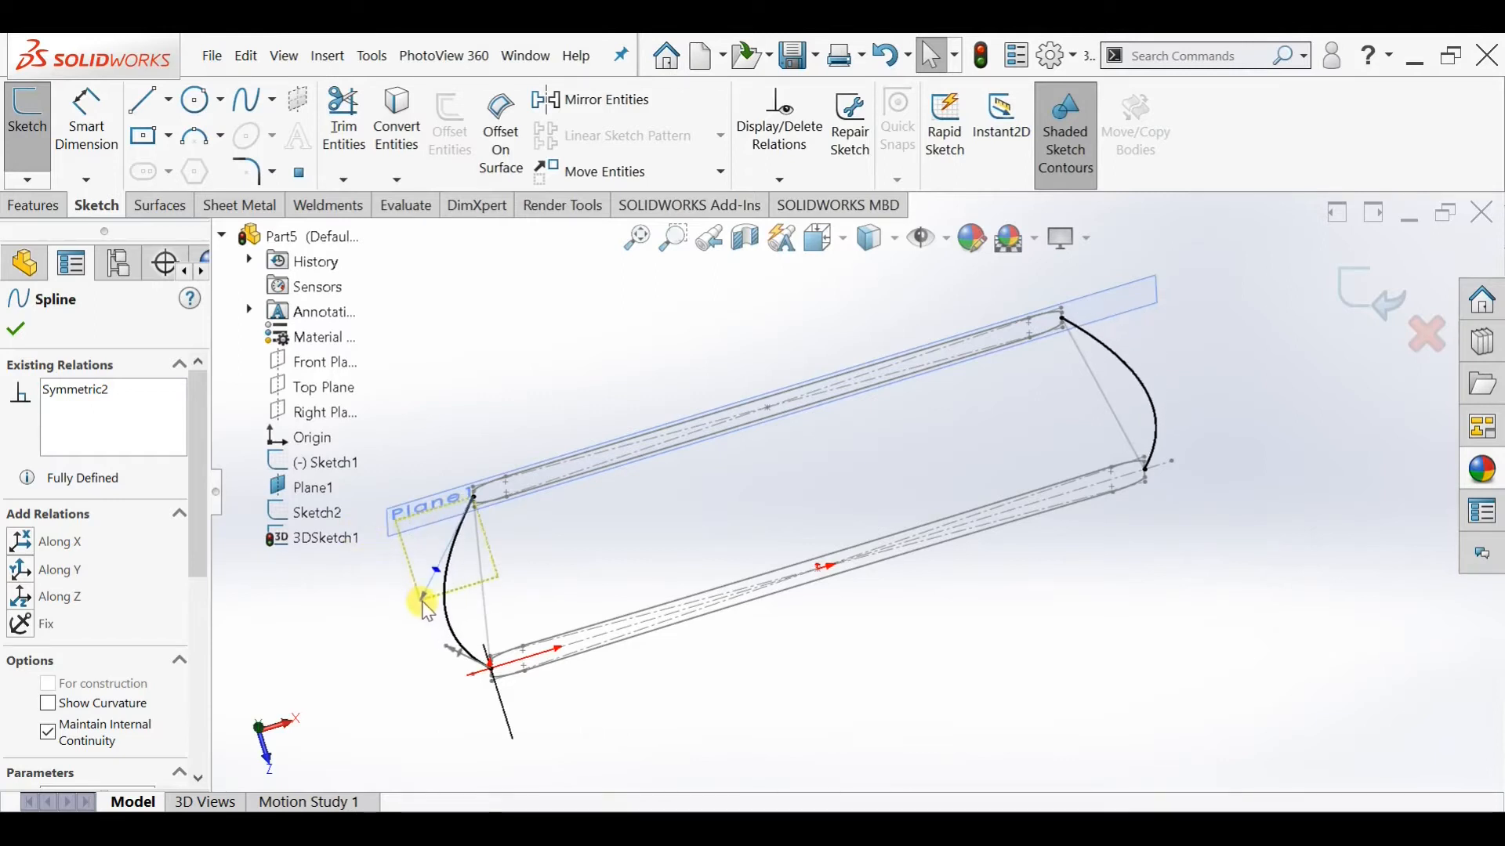
pyautogui.click(1352, 304)
pyautogui.click(50, 208)
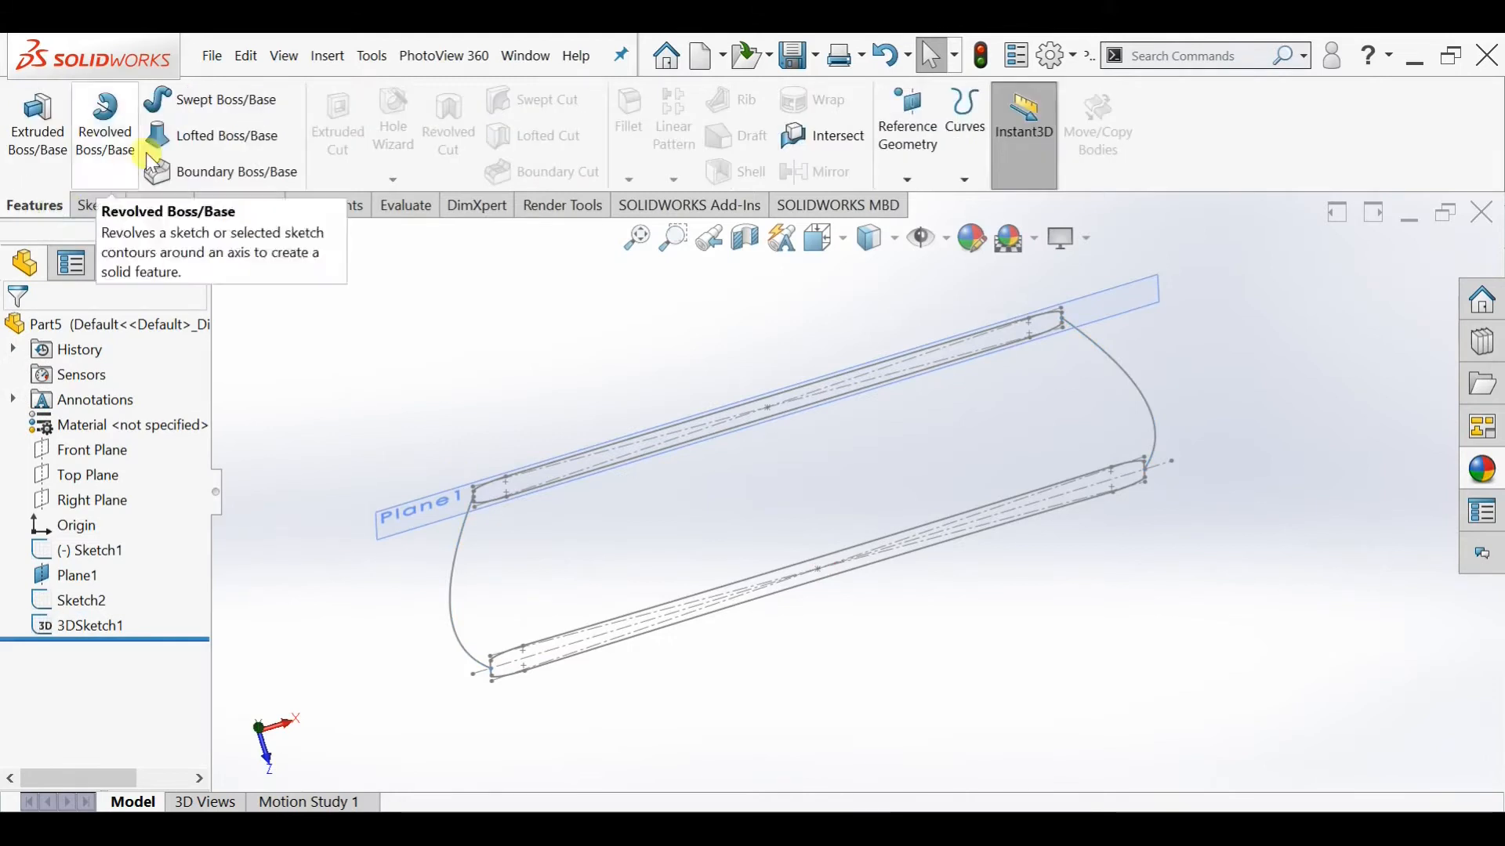
# Start a loft and choose the rear rounded profile and the front curved-edge profile, picking matching upper-left corner points
pyautogui.click(210, 136)
pyautogui.moveTo(488, 469)
pyautogui.mouseDown(button='middle')
pyautogui.moveTo(463, 369)
pyautogui.moveTo(493, 461)
pyautogui.mouseUp(button='middle')
pyautogui.click(501, 468)
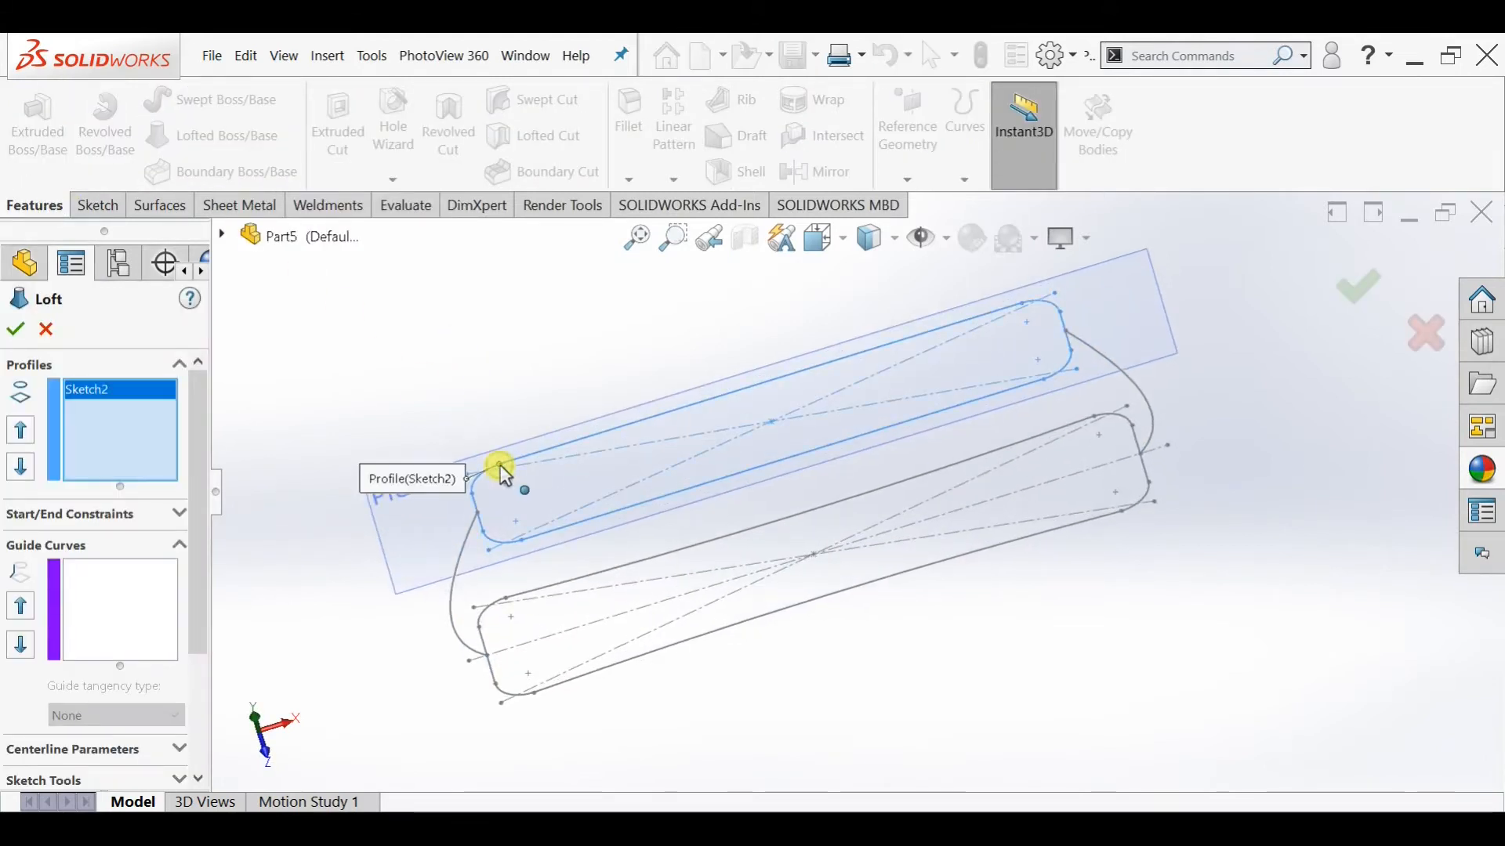
pyautogui.click(504, 600)
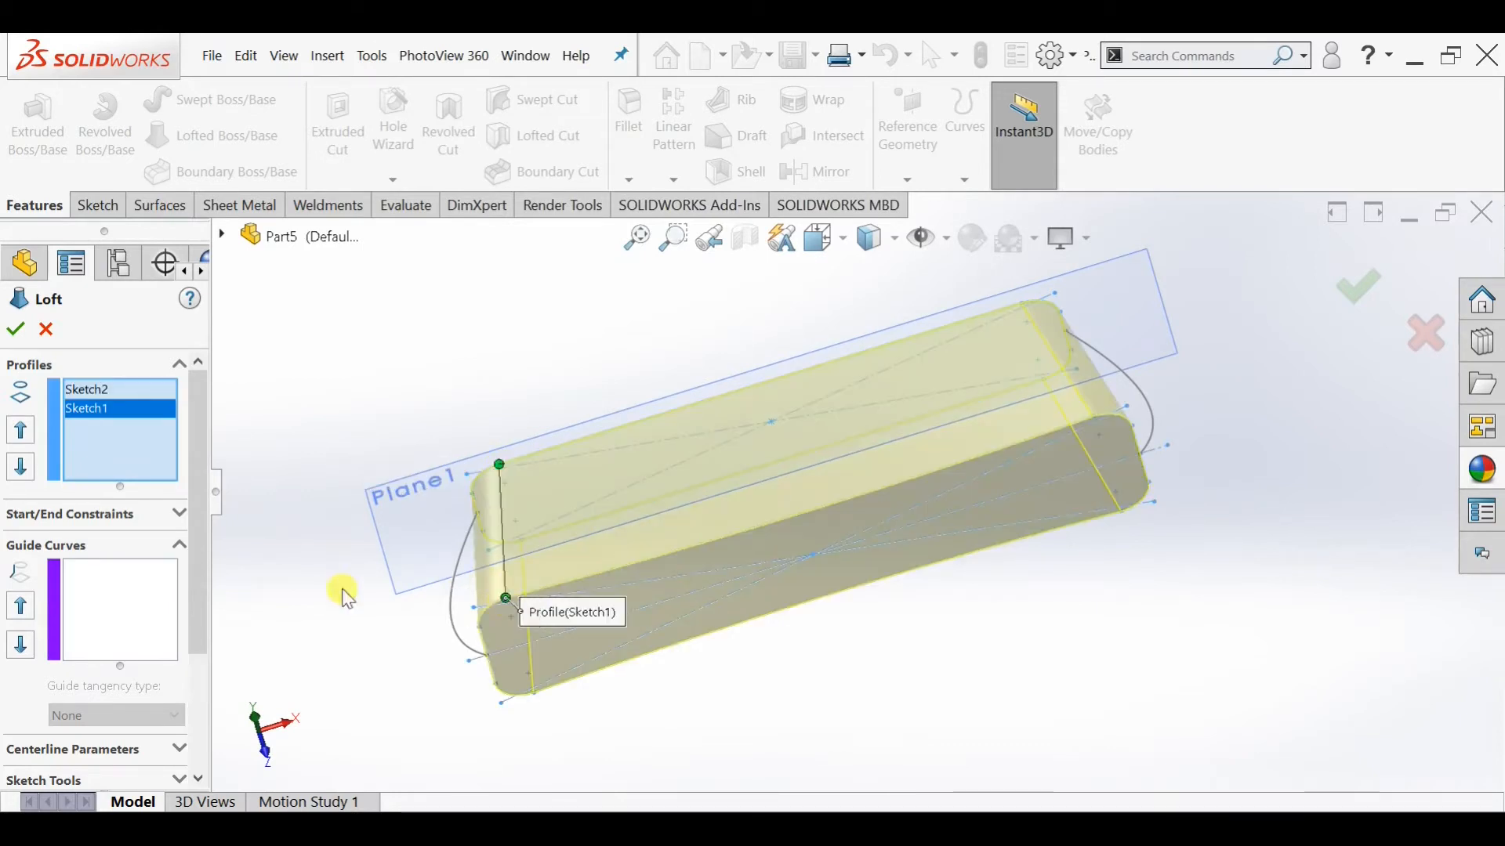
# Add the left and right side splines as guide curves and complete the loft
pyautogui.click(92, 614)
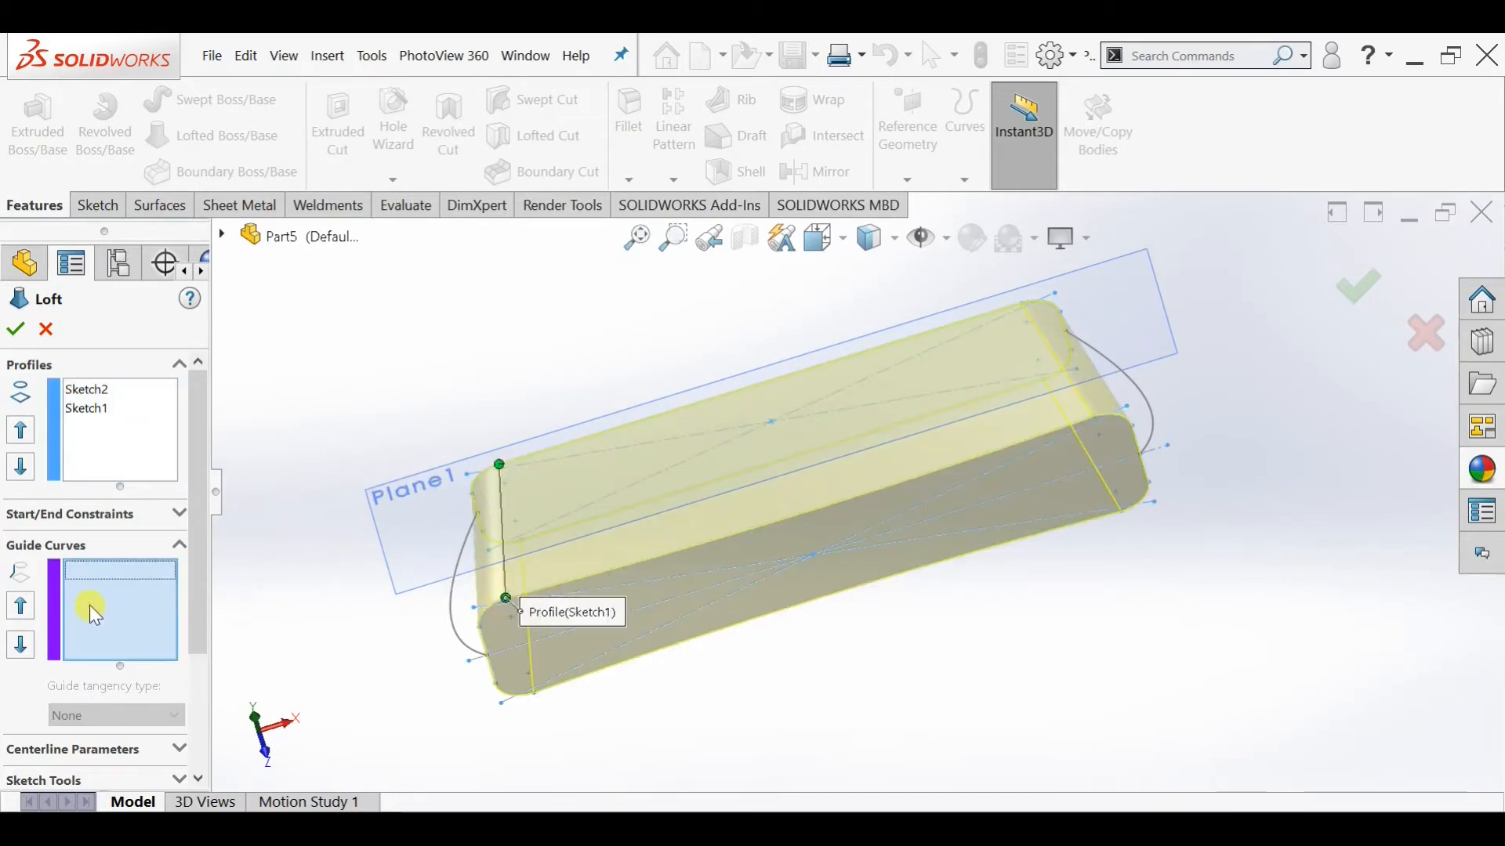
pyautogui.click(456, 607)
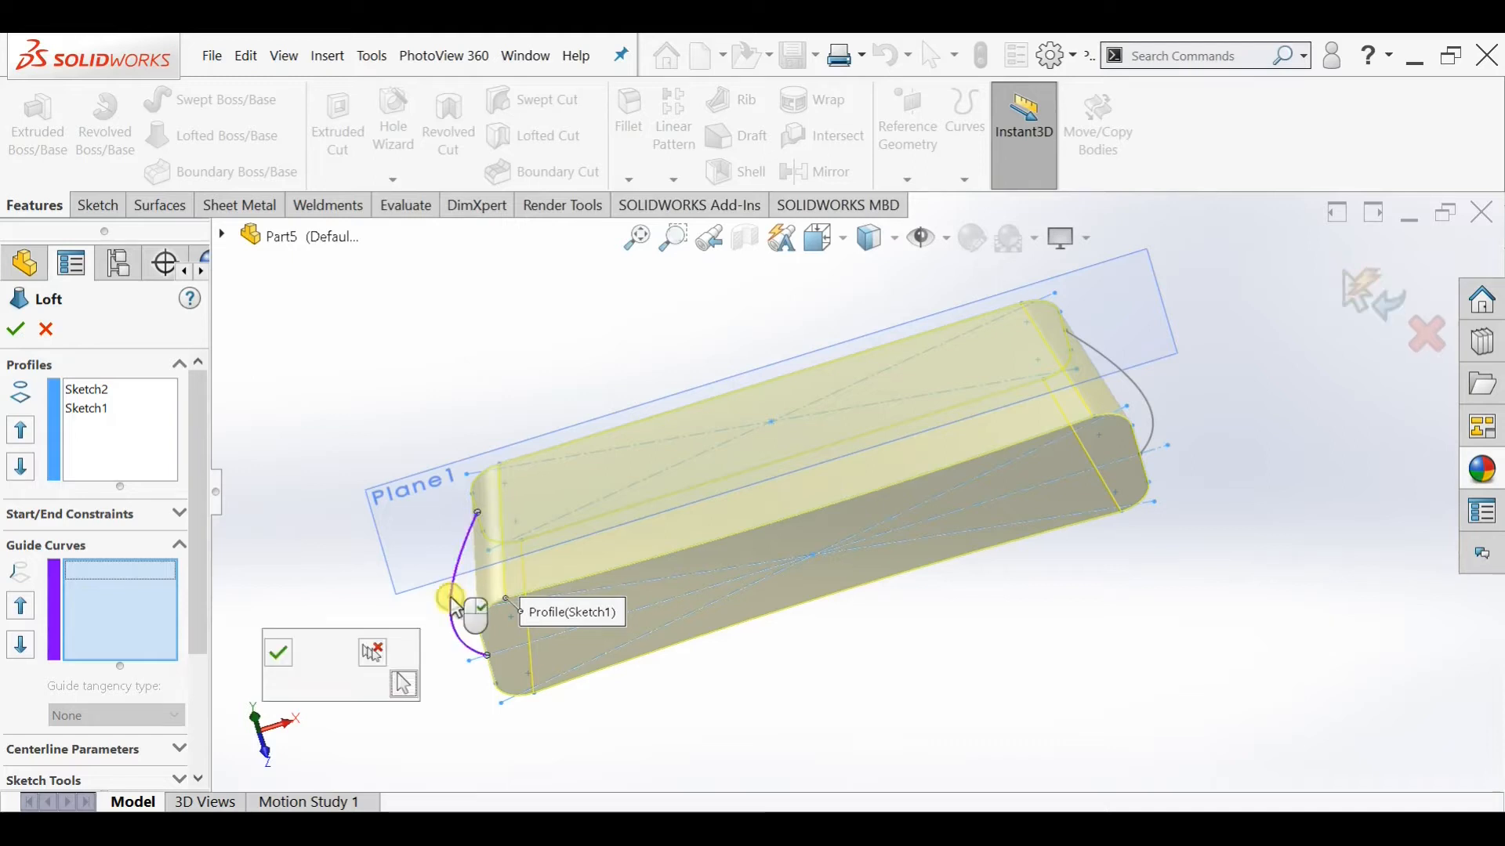
pyautogui.click(277, 648)
pyautogui.moveTo(1138, 426); pyautogui.dragTo(1126, 482, button='middle')
pyautogui.click(1133, 484)
pyautogui.click(1143, 395)
pyautogui.moveTo(1143, 394); pyautogui.dragTo(1088, 571, button='middle')
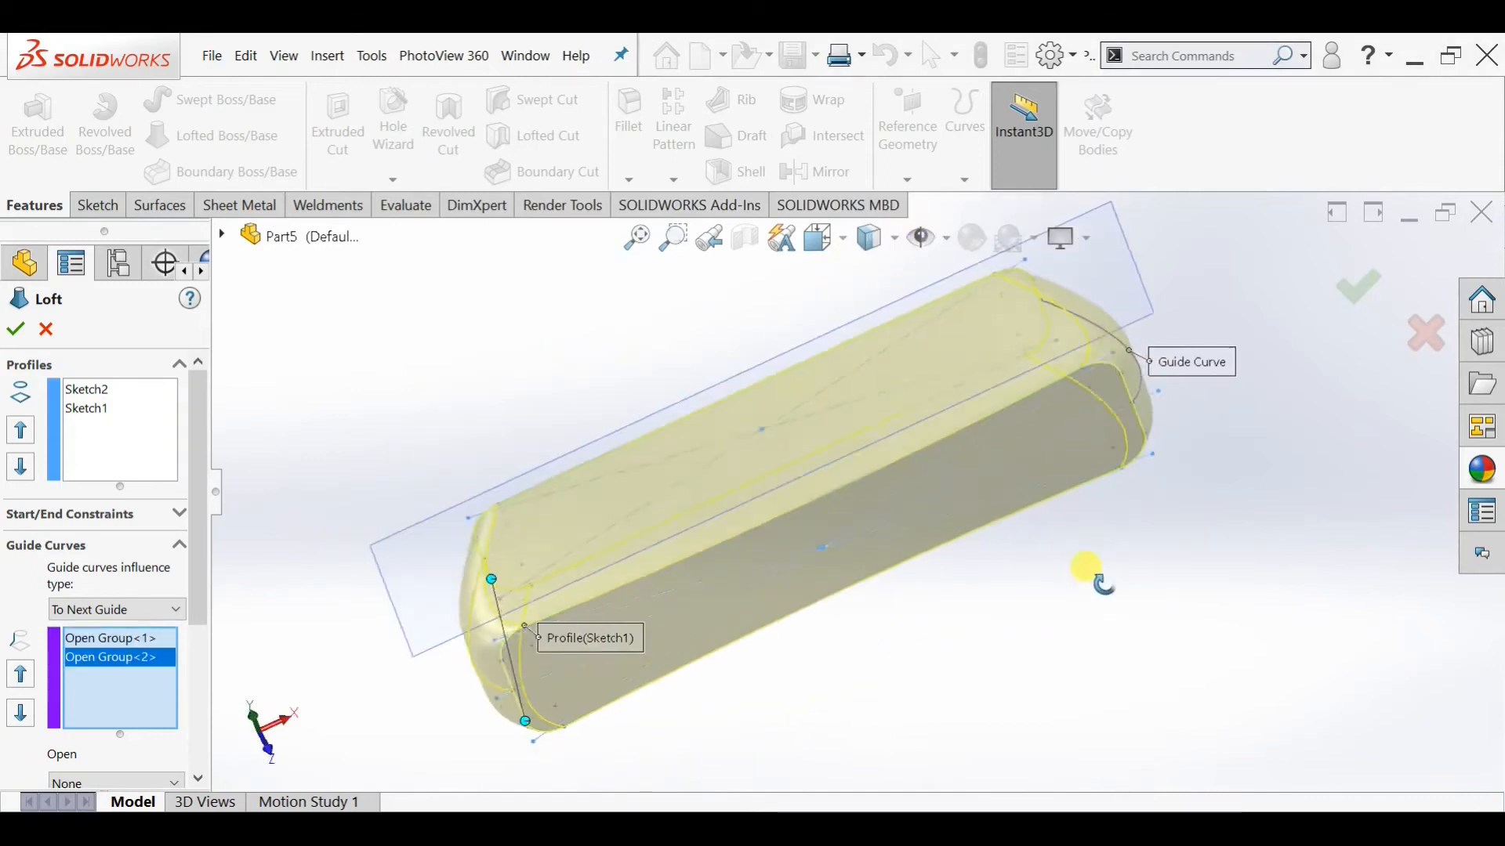
pyautogui.click(15, 329)
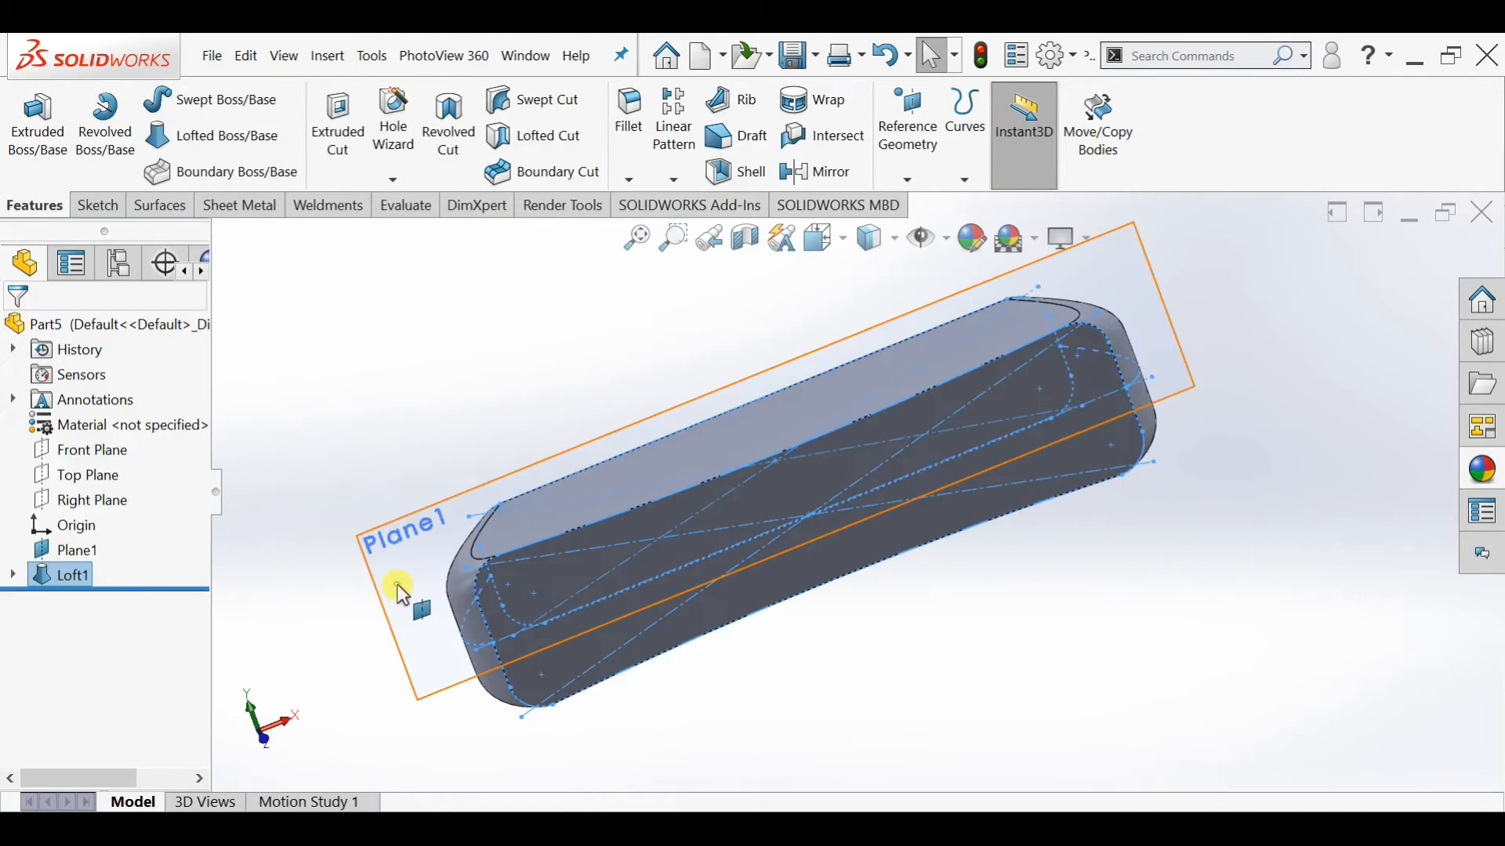
# Hide Plane1 and start a sketch on the lofted body's front face, viewed straight on
pyautogui.click(396, 590)
pyautogui.click(513, 535)
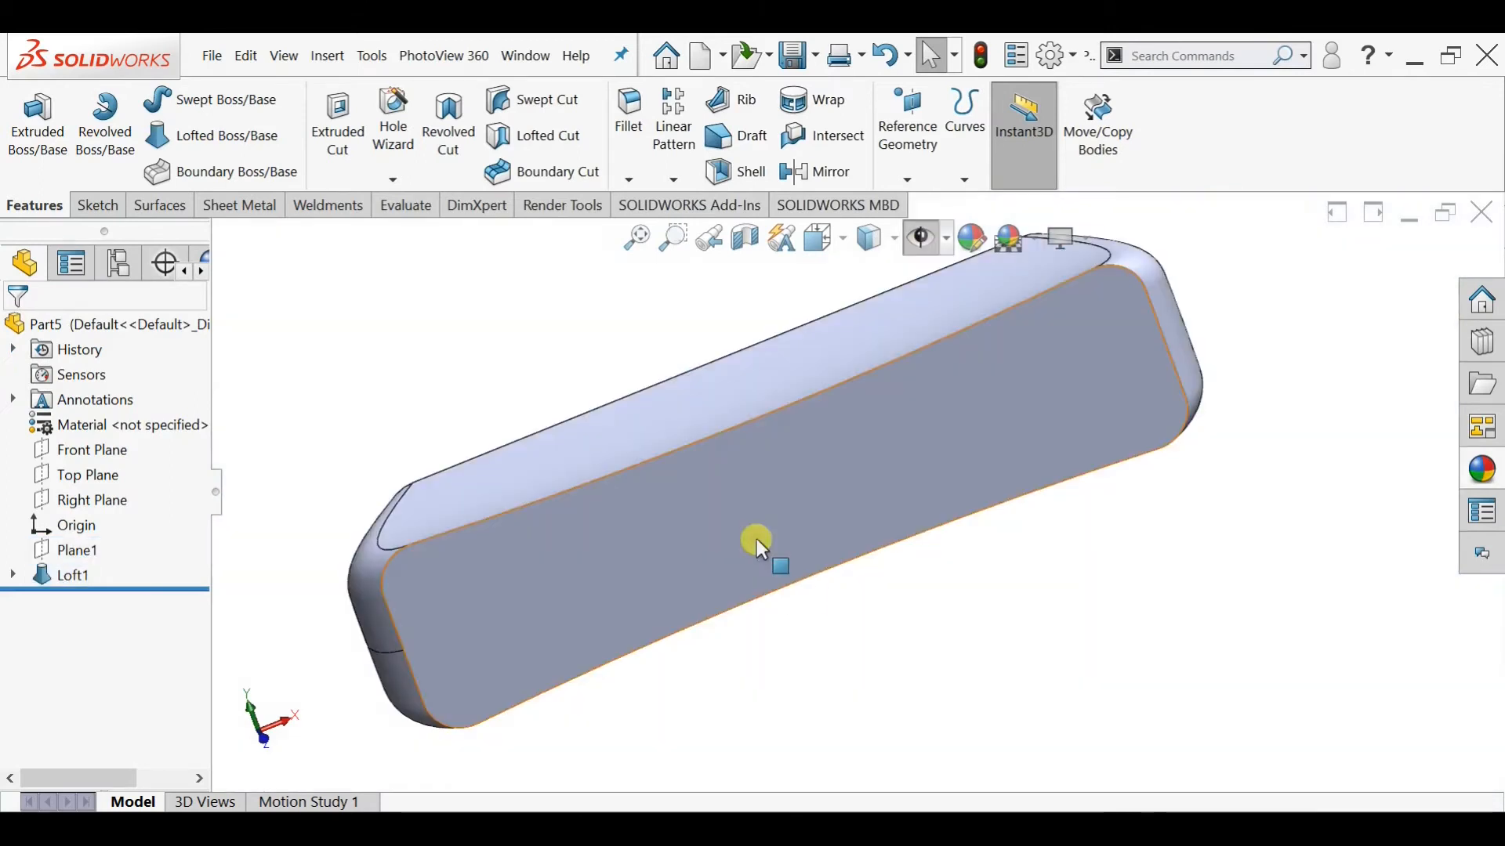
pyautogui.click(755, 539)
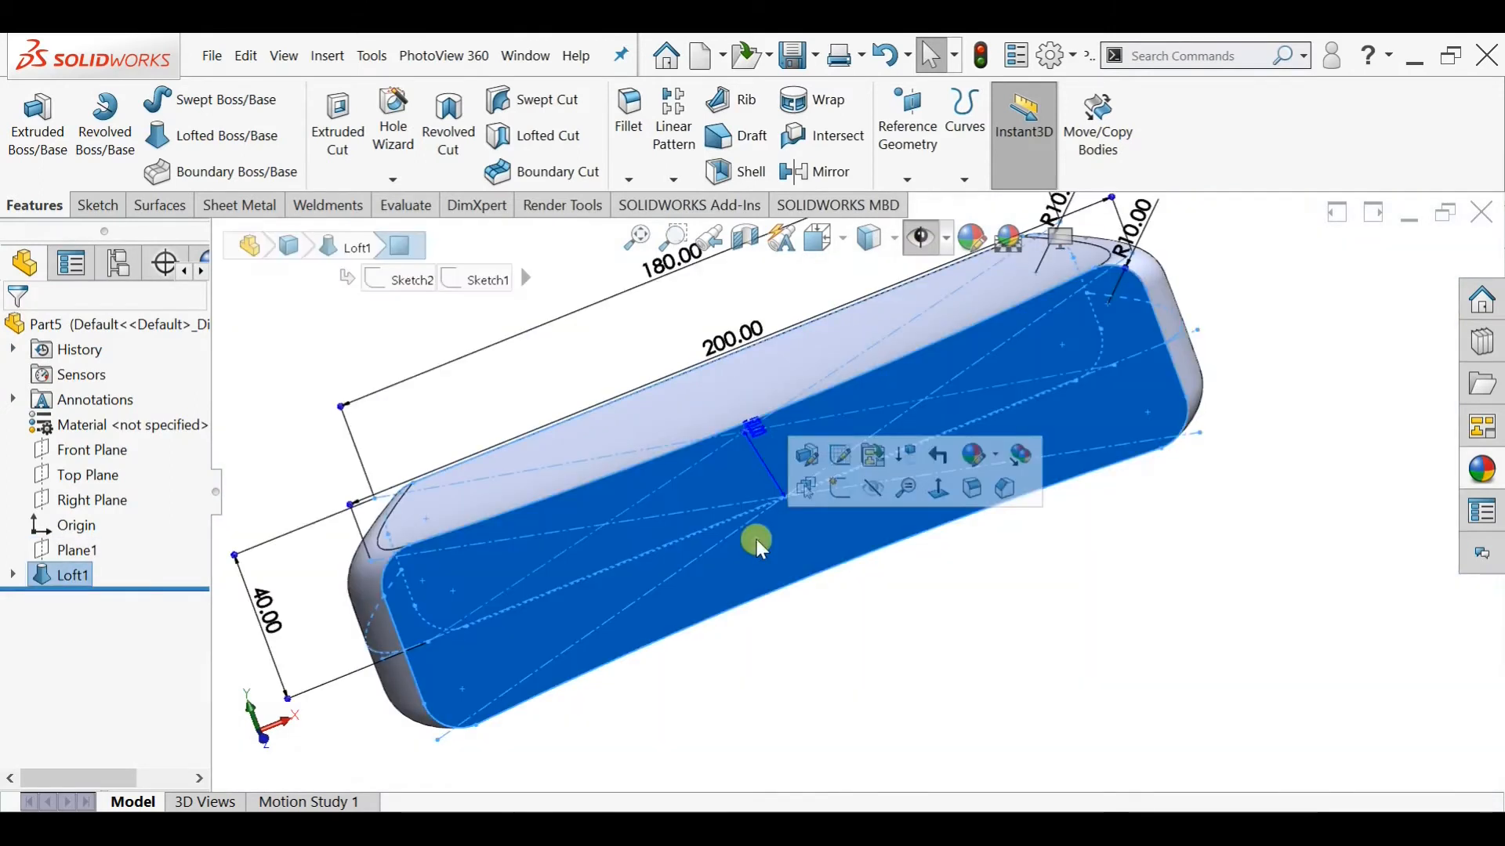
pyautogui.click(849, 499)
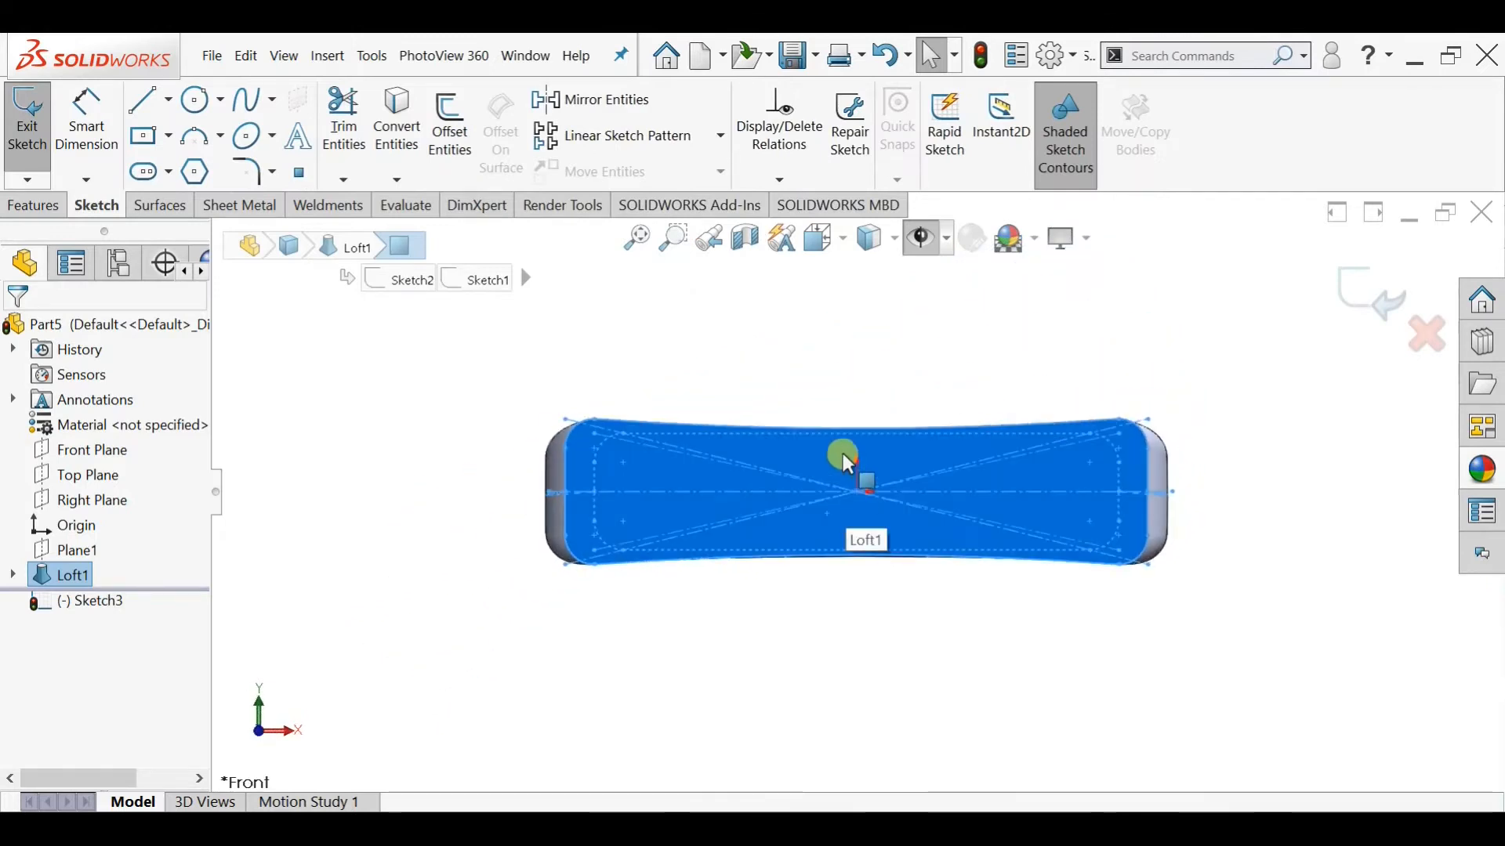
# Sketch a center rectangle from the origin about 180 mm wide and 32 mm high within the front face
pyautogui.click(146, 133)
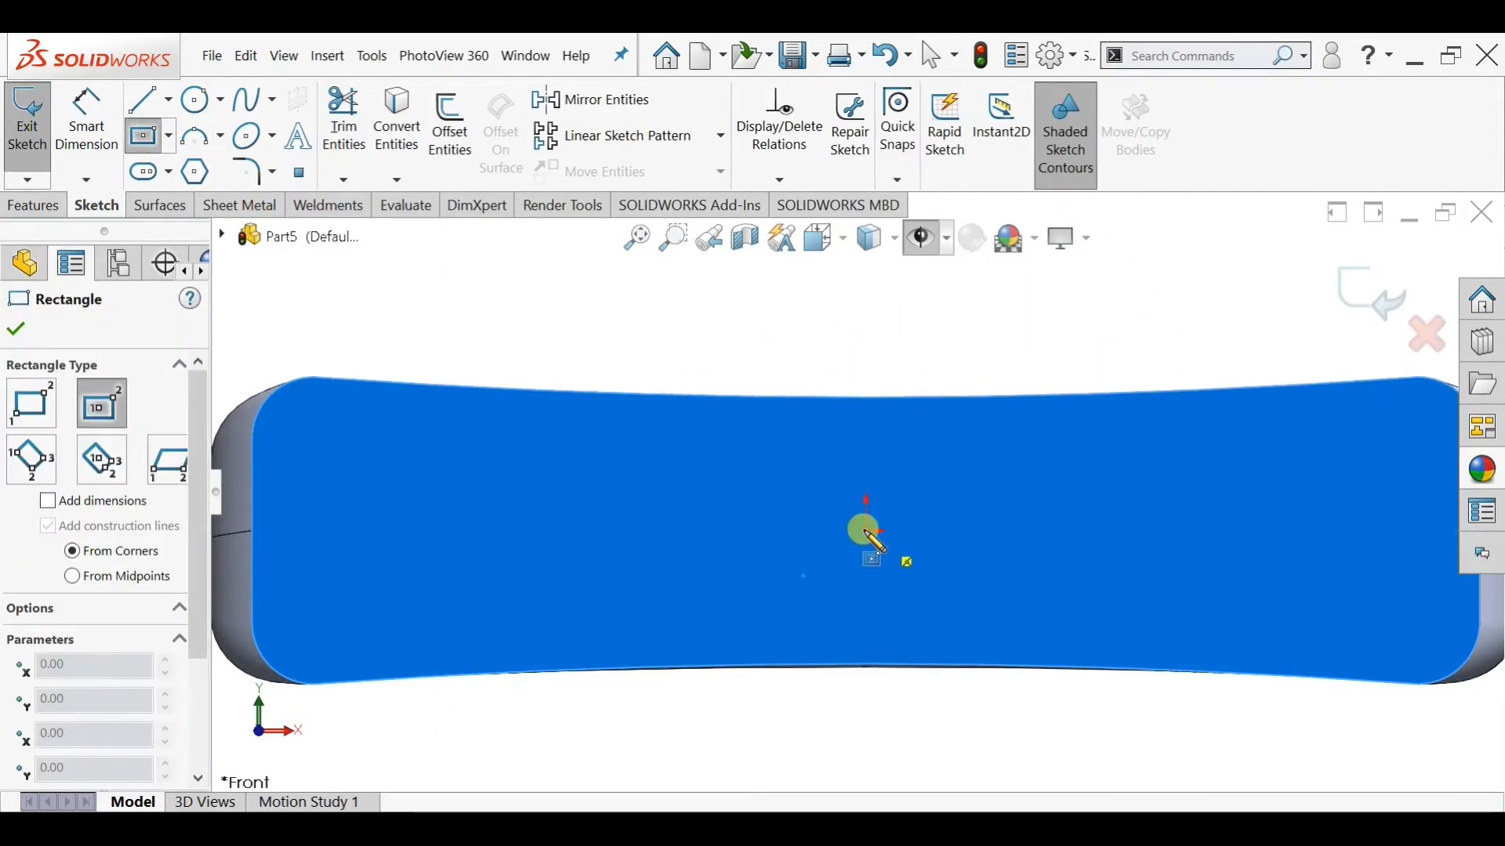
pyautogui.click(865, 531)
pyautogui.scroll(2, 909, 506)
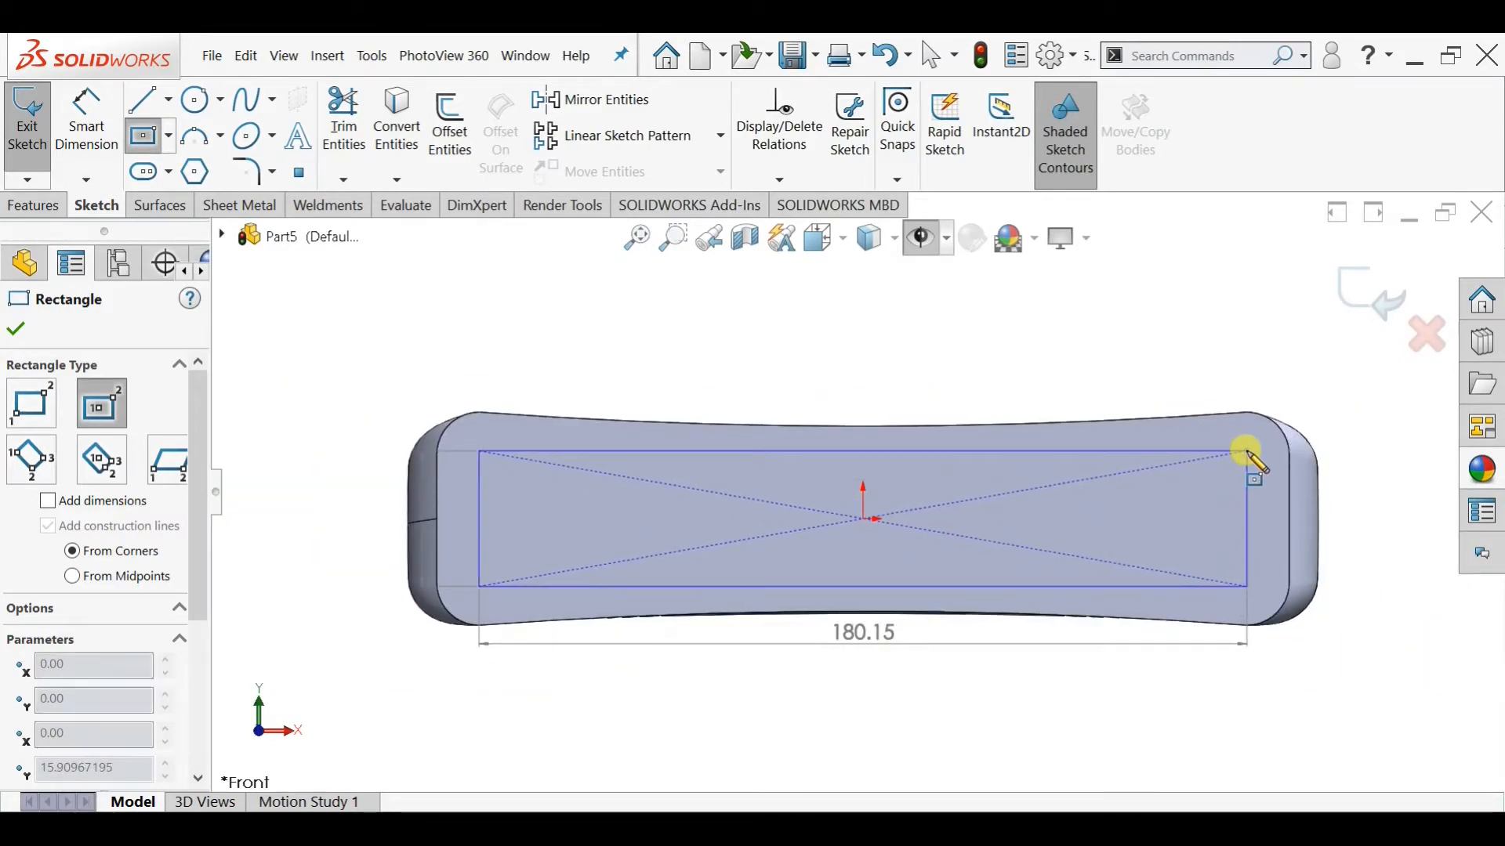
pyautogui.click(1247, 453)
pyautogui.press('Escape')
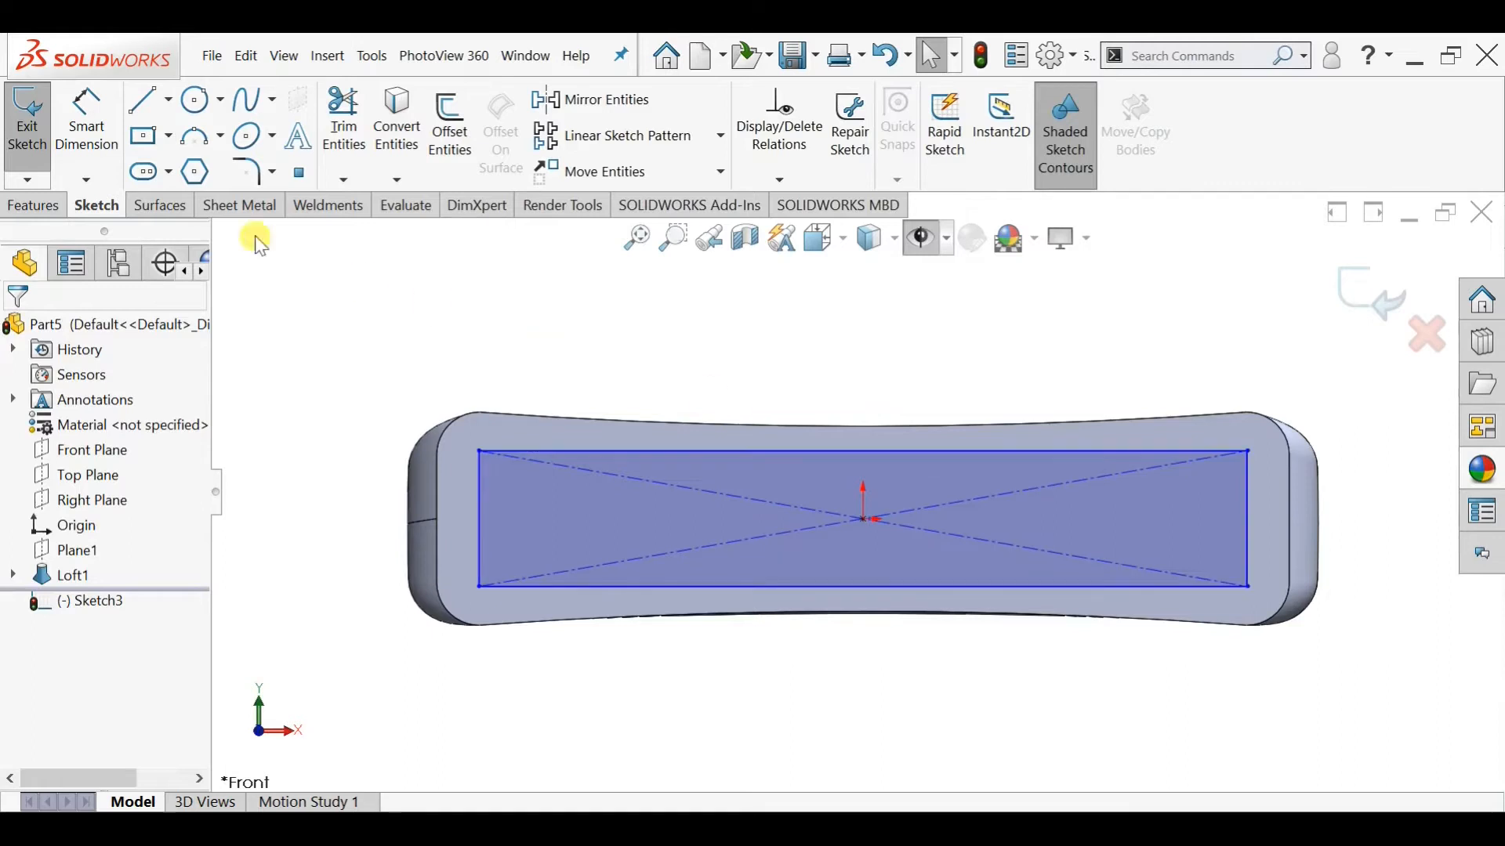
# Sketch a three-point arc of about 37 mm radius between the rectangle's left corners, bulging outward
pyautogui.click(196, 145)
pyautogui.click(479, 452)
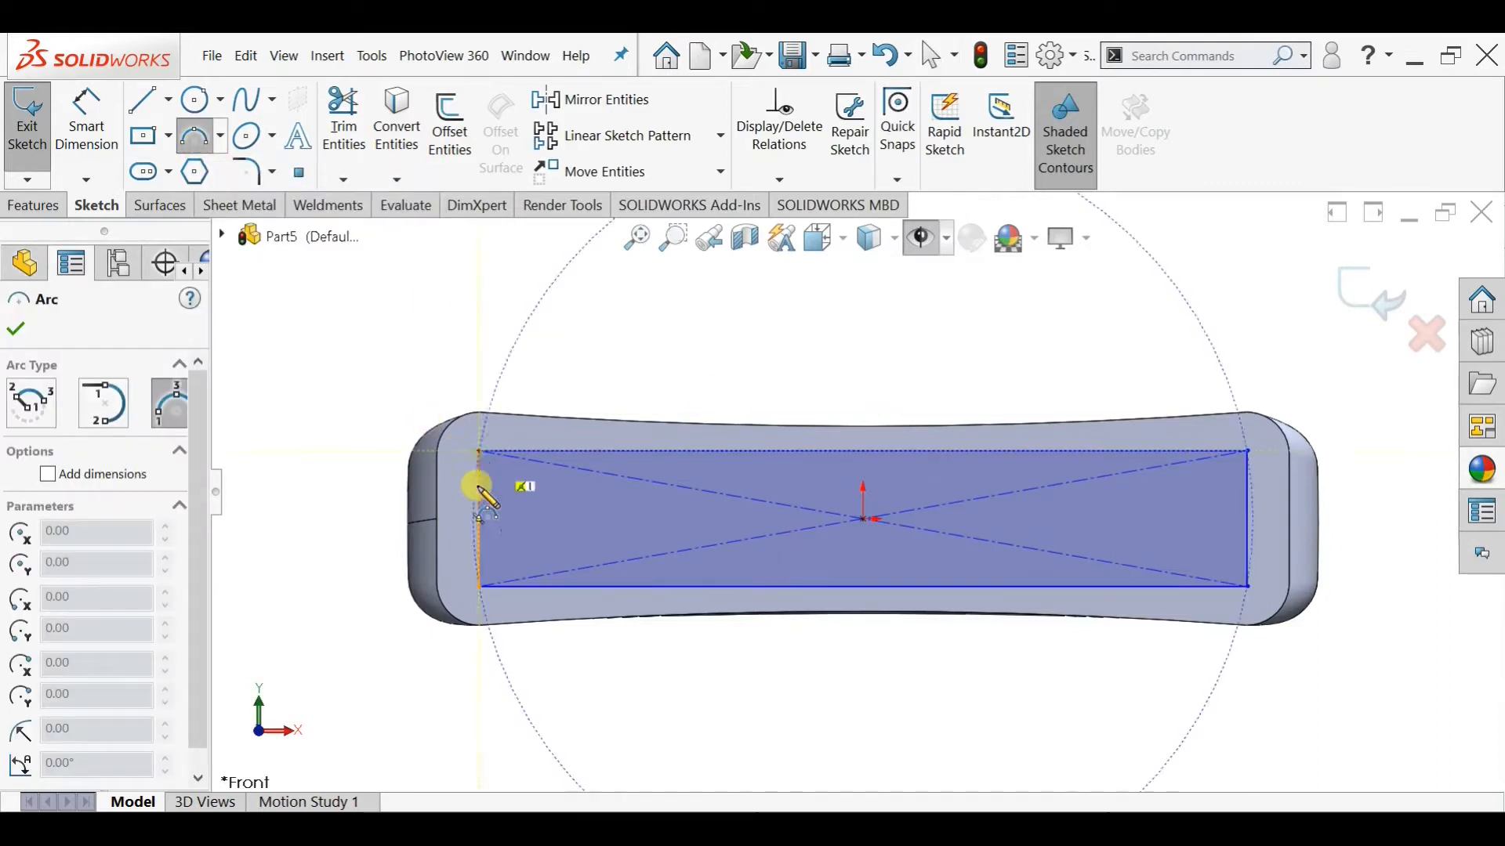
pyautogui.click(480, 587)
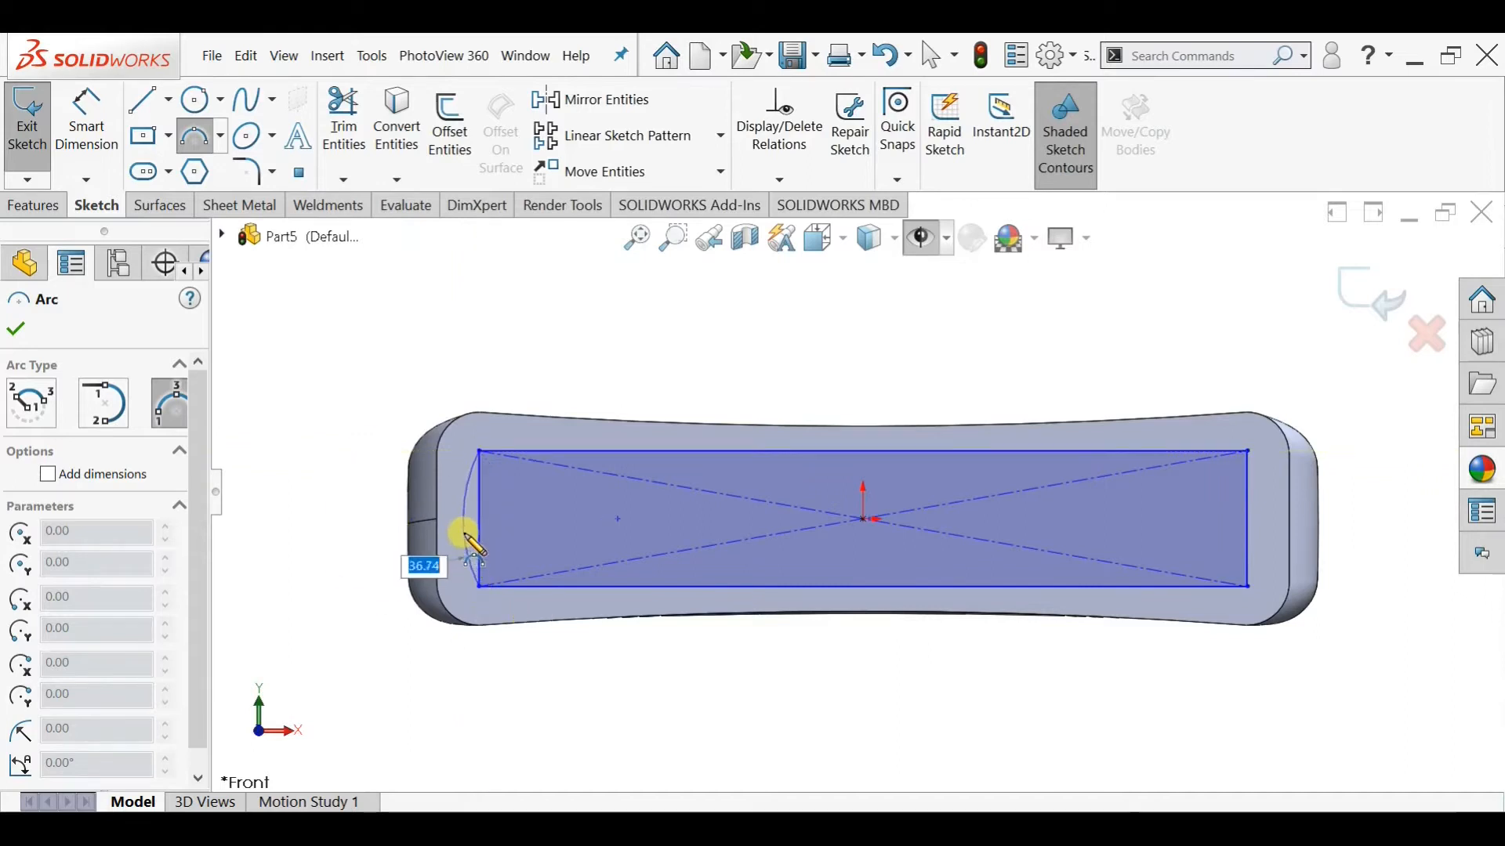
pyautogui.click(471, 537)
pyautogui.press('Escape')
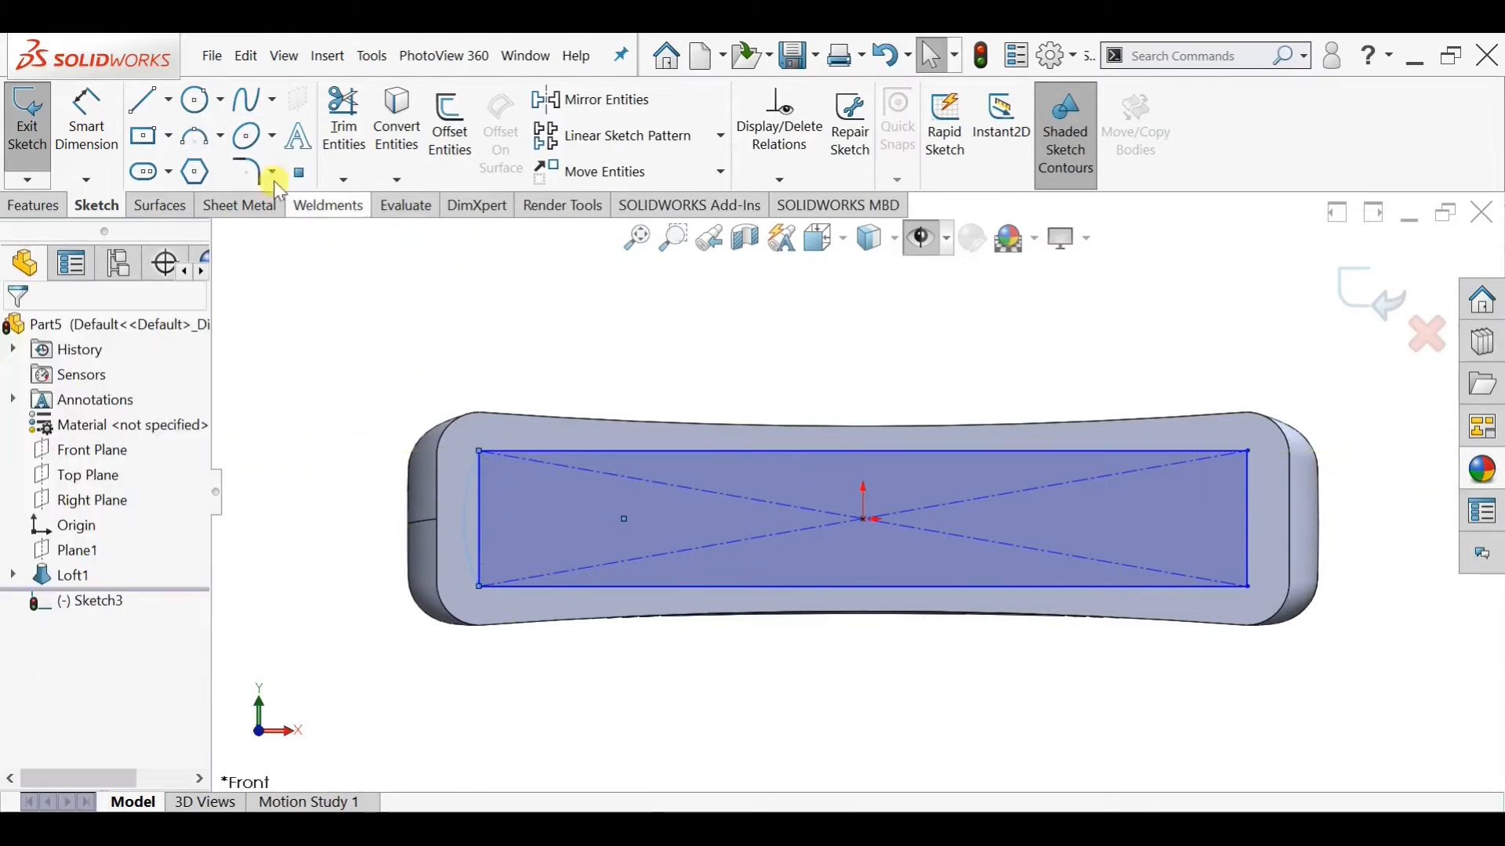
# Draw a vertical centerline through the origin, extending above and below the front face
pyautogui.click(168, 99)
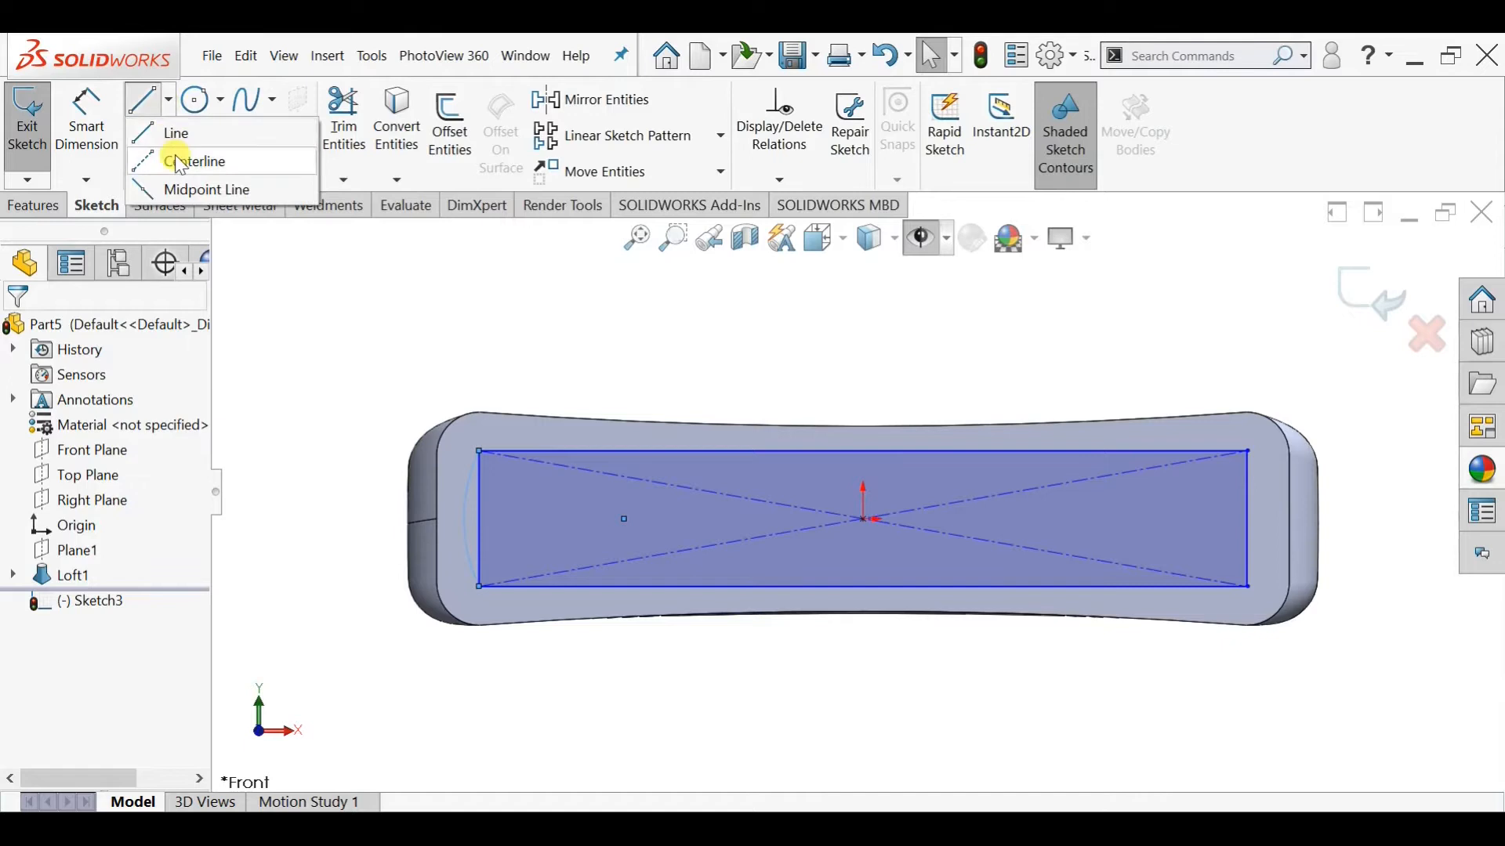
pyautogui.click(173, 158)
pyautogui.click(864, 400)
pyautogui.click(863, 673)
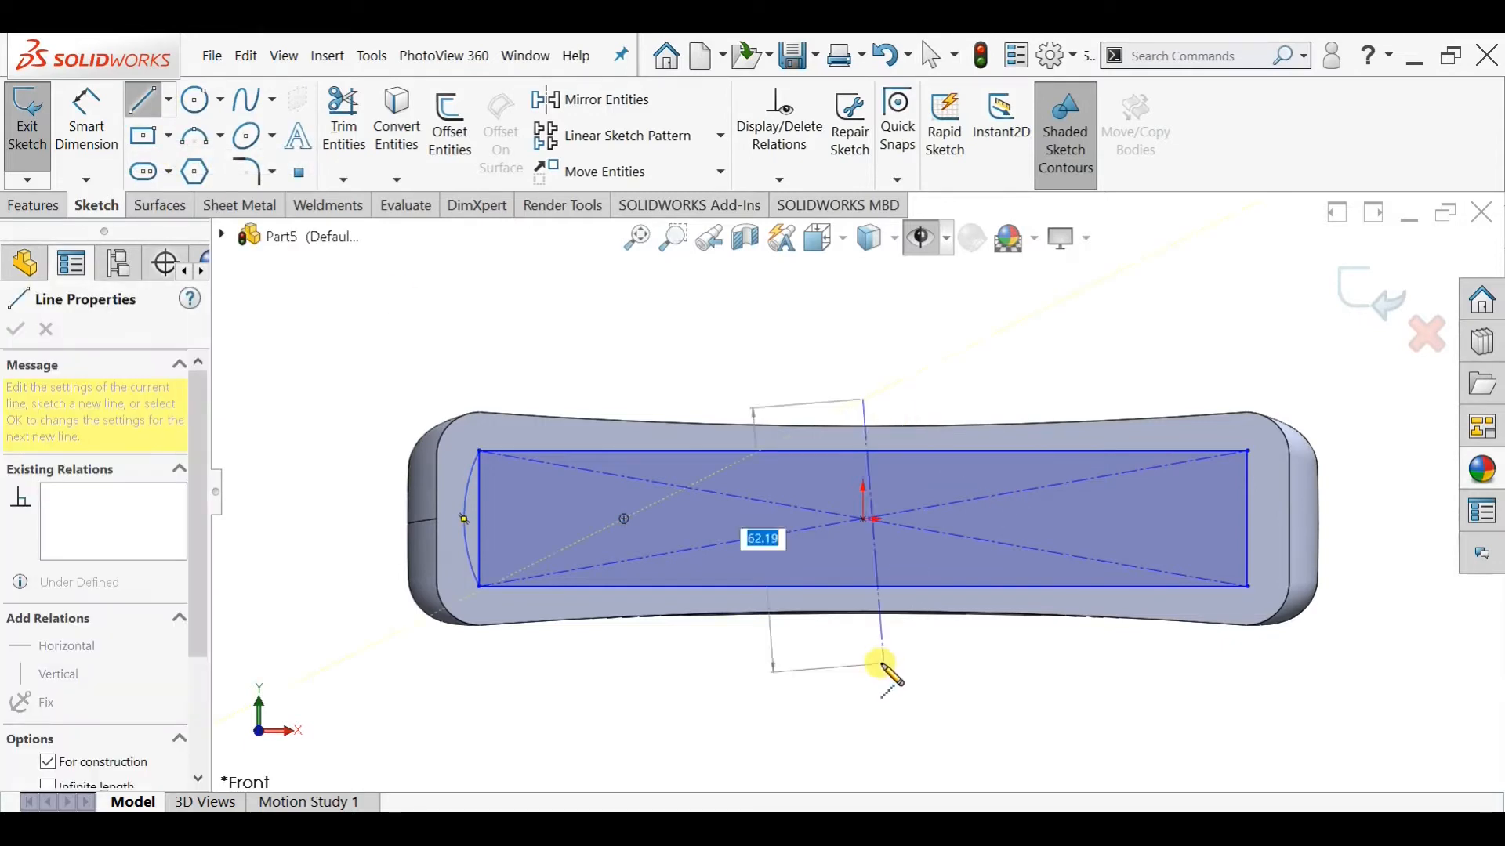
pyautogui.press('Escape')
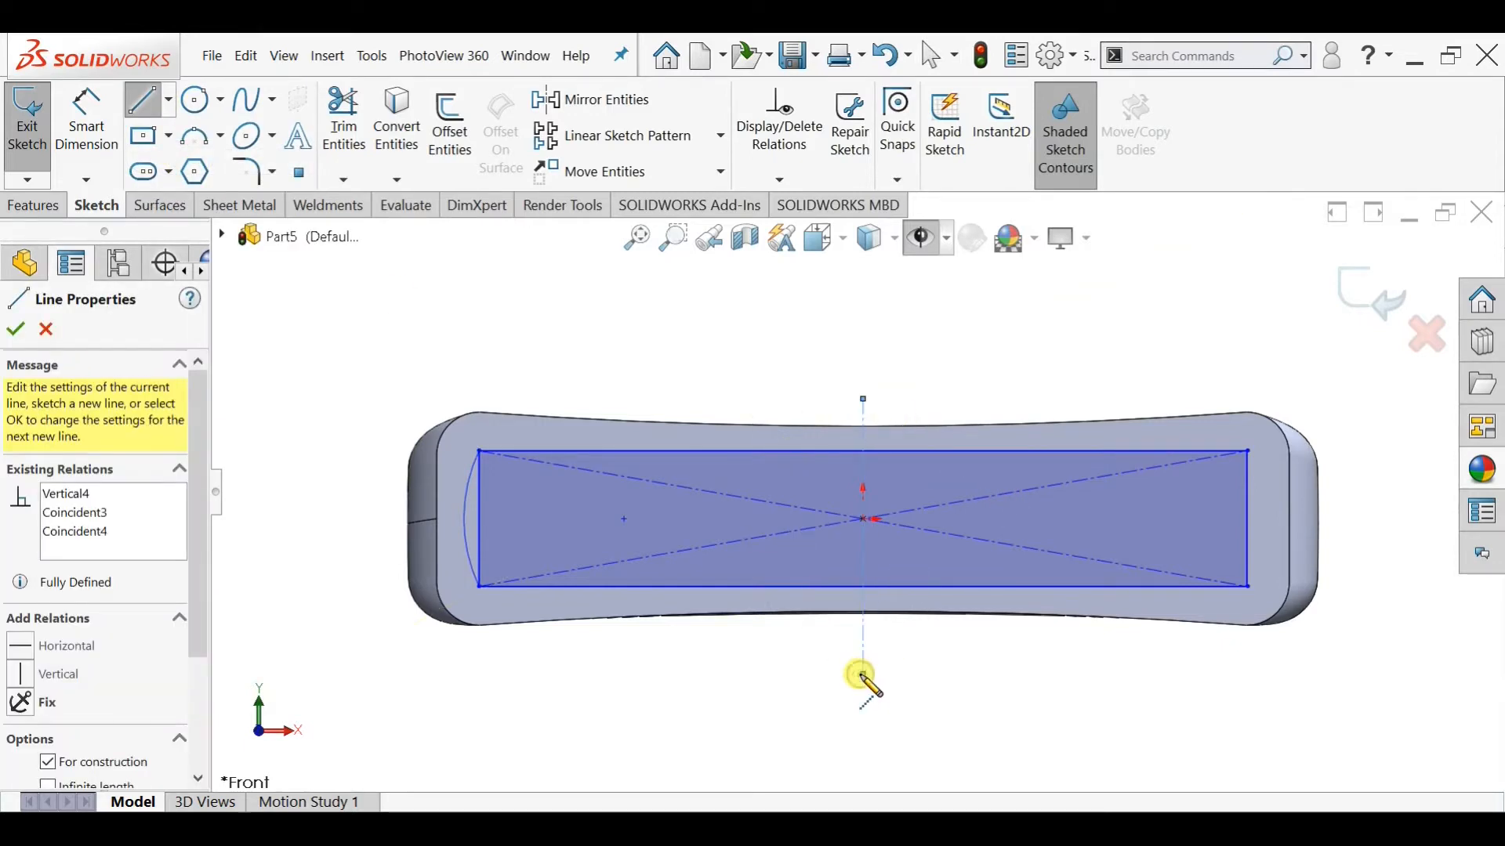
# Mirror the left arc about the vertical centerline
pyautogui.click(467, 500)
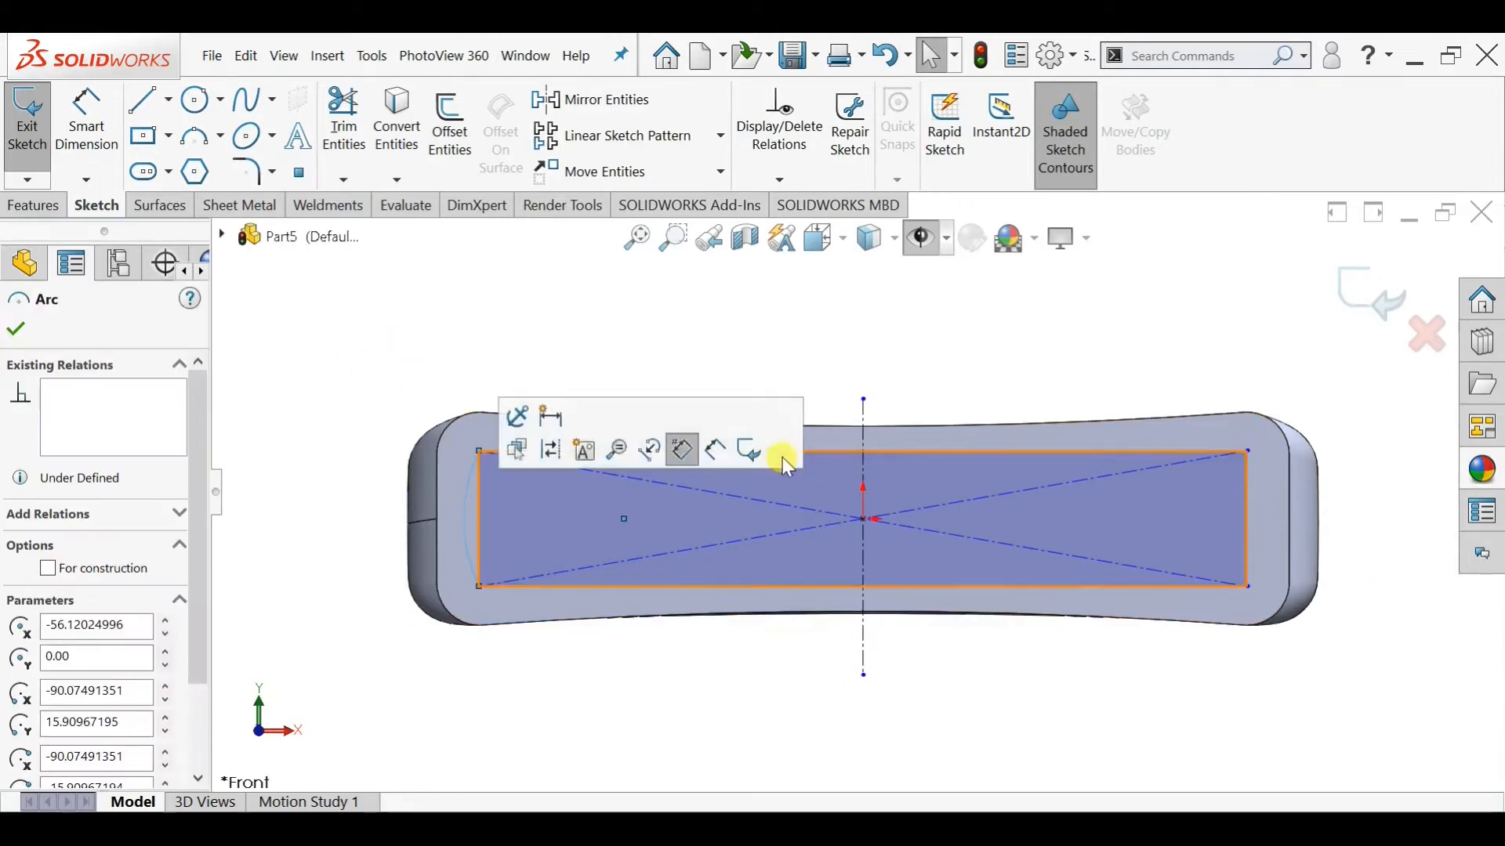
pyautogui.keyDown('ctrl'); pyautogui.click(863, 407); pyautogui.keyUp('ctrl')
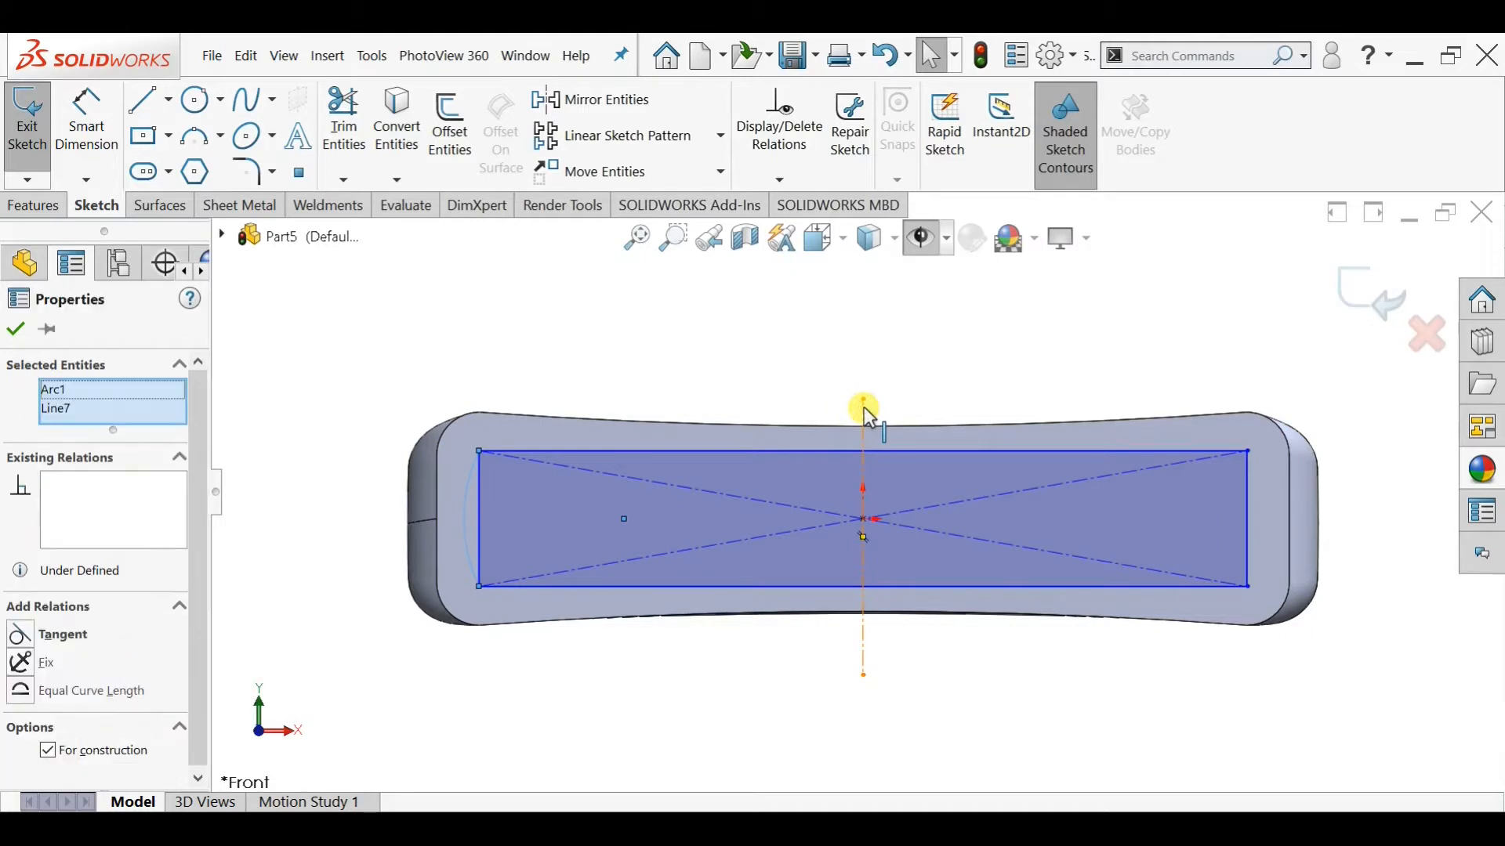
pyautogui.click(641, 110)
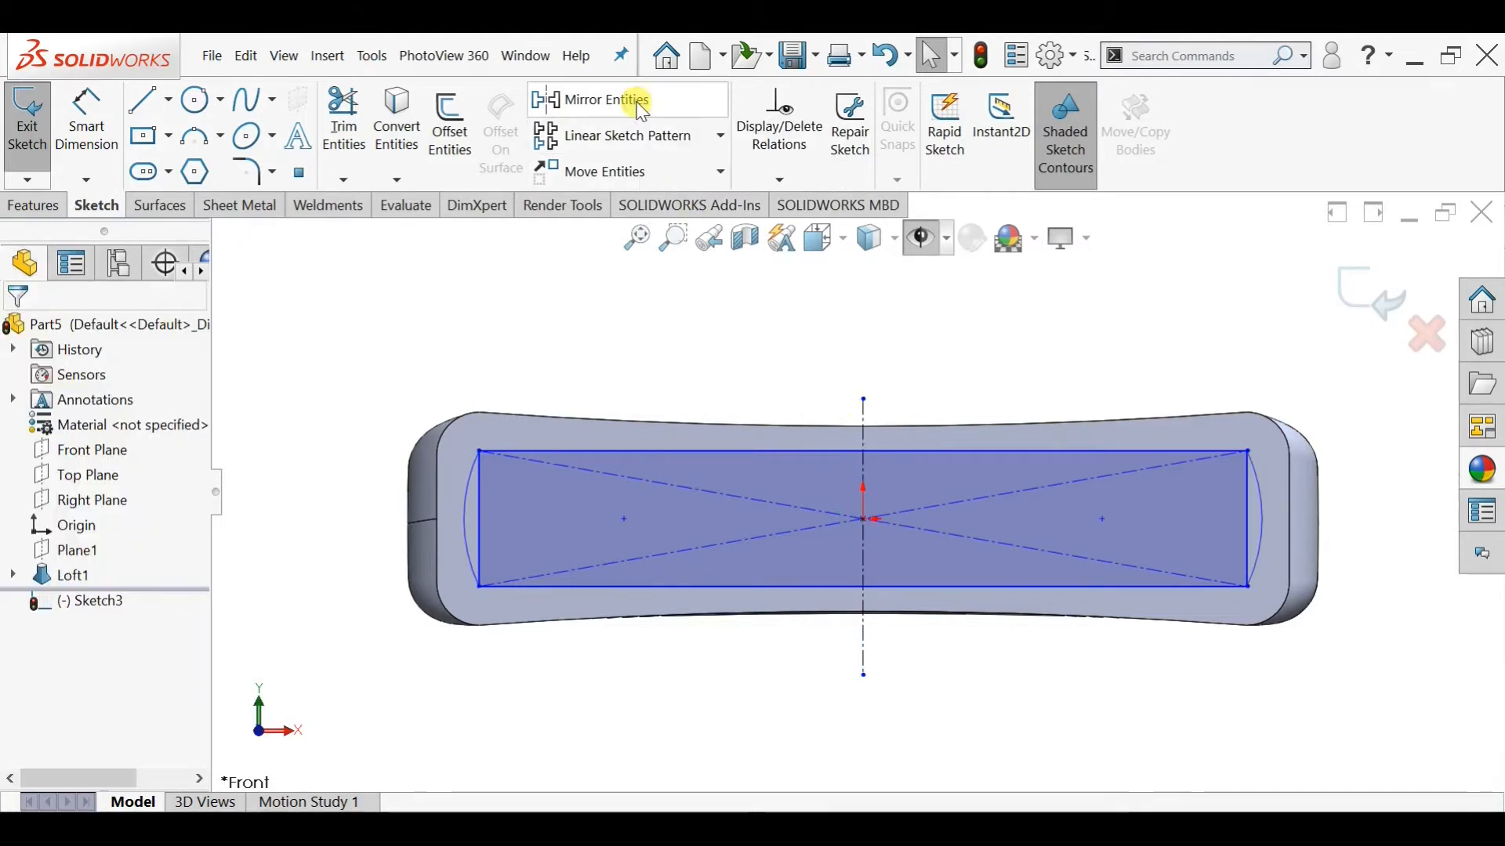
# Trim away the rectangle's straight left and right sides so the arcs close the outline
pyautogui.click(344, 123)
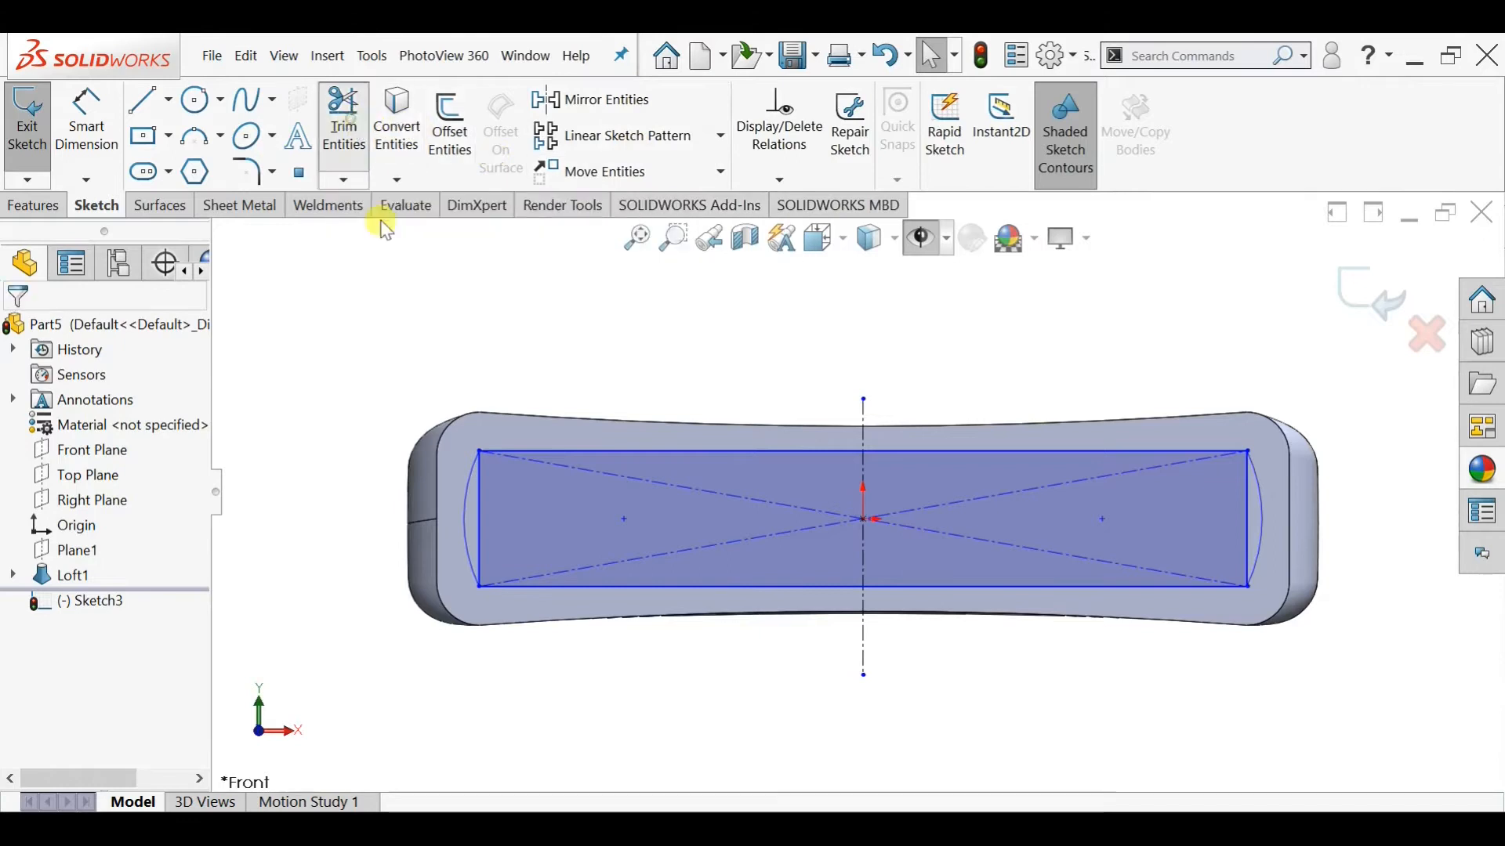
pyautogui.moveTo(525, 488); pyautogui.dragTo(473, 503)
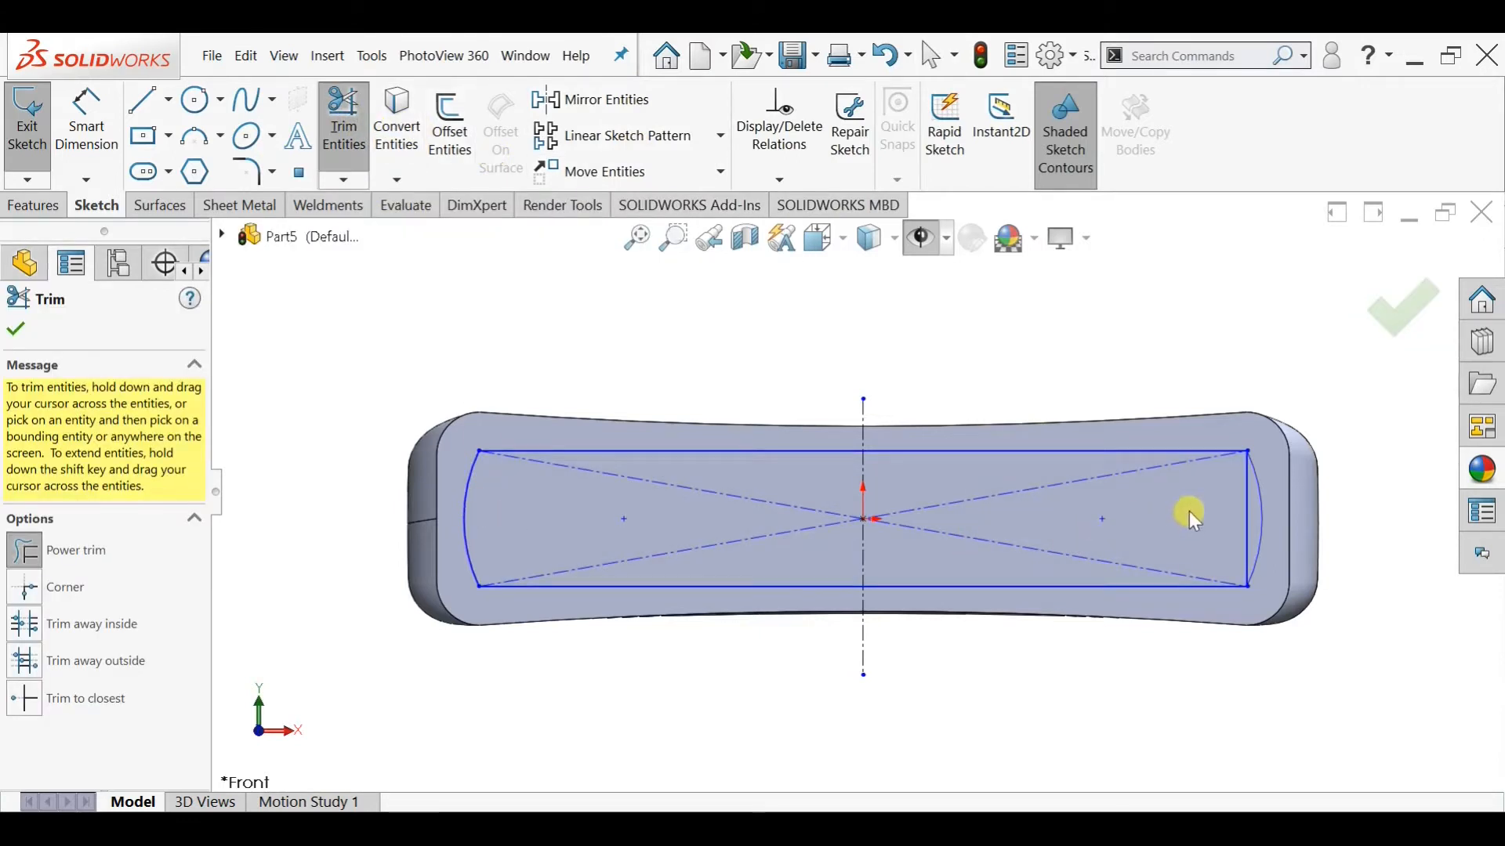
pyautogui.moveTo(1239, 506); pyautogui.dragTo(981, 545)
pyautogui.scroll(-2, 815, 471)
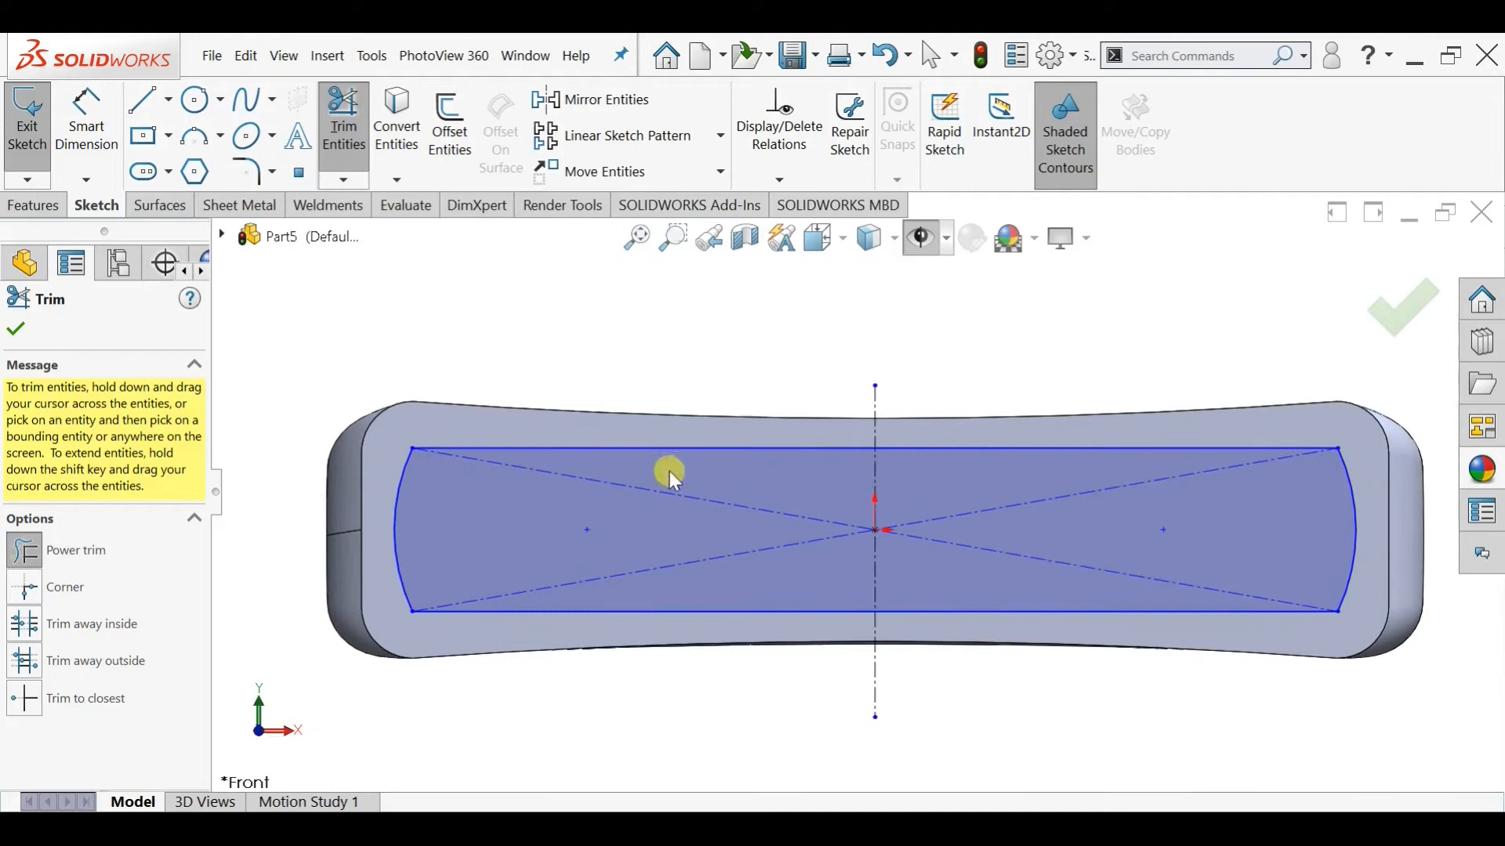
pyautogui.click(16, 330)
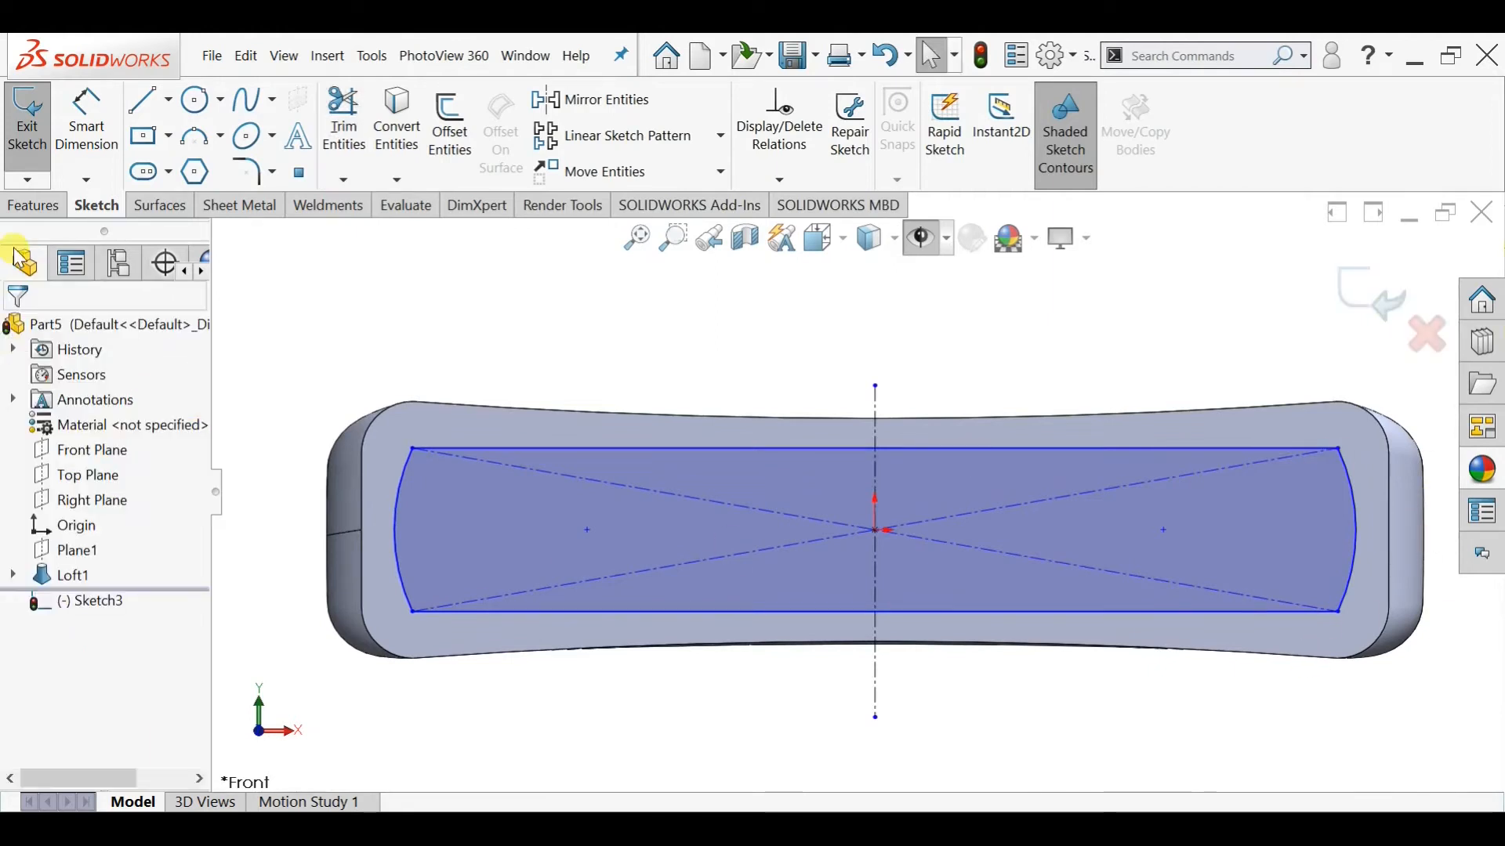
# Extrude the arc-ended outline 1 mm outward as a separate body with Merge result turned off
pyautogui.click(17, 210)
pyautogui.click(24, 149)
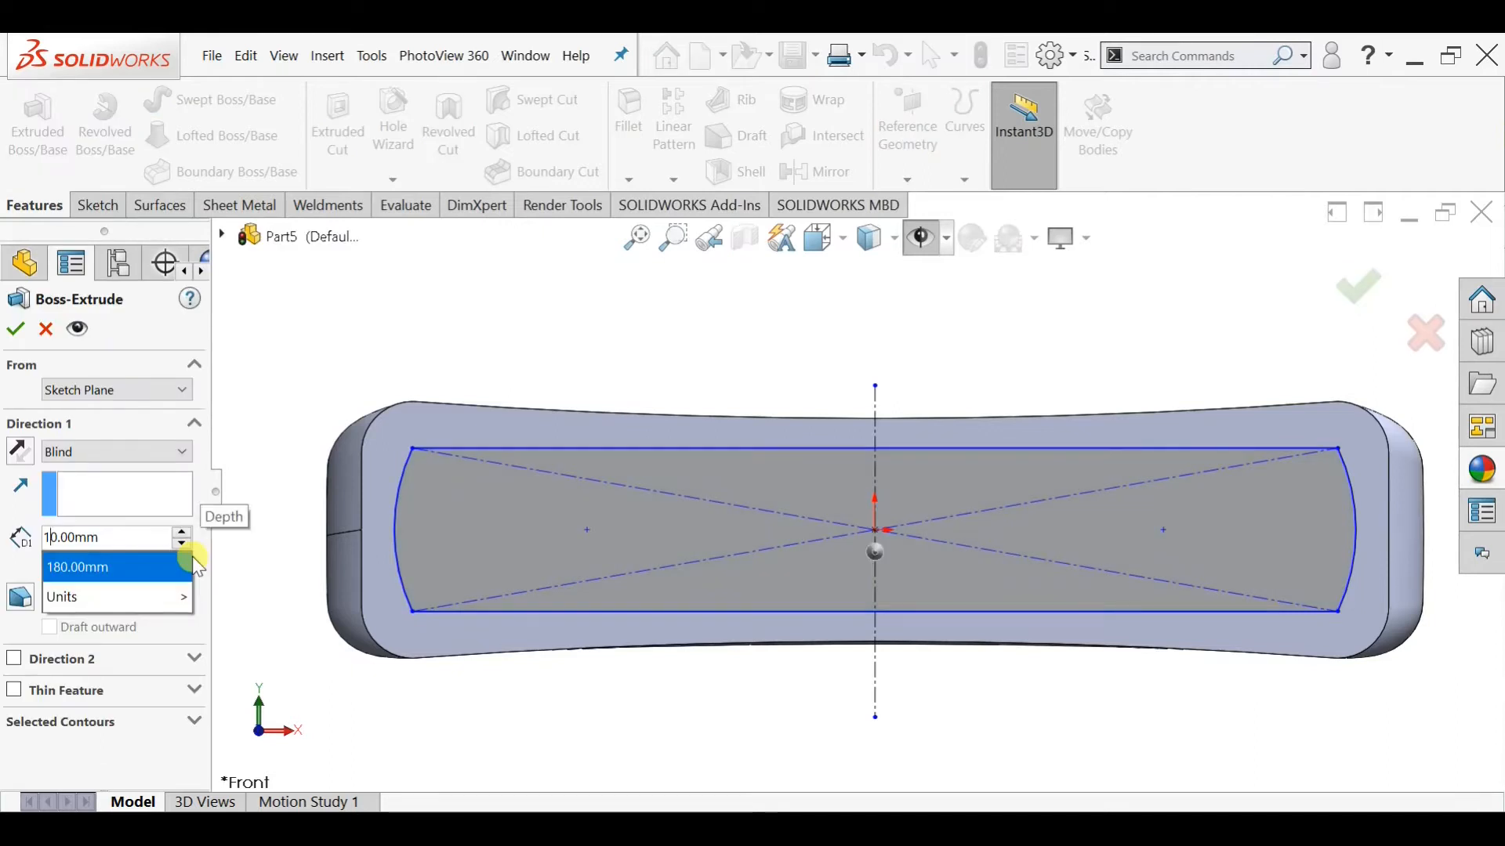
pyautogui.click(193, 558)
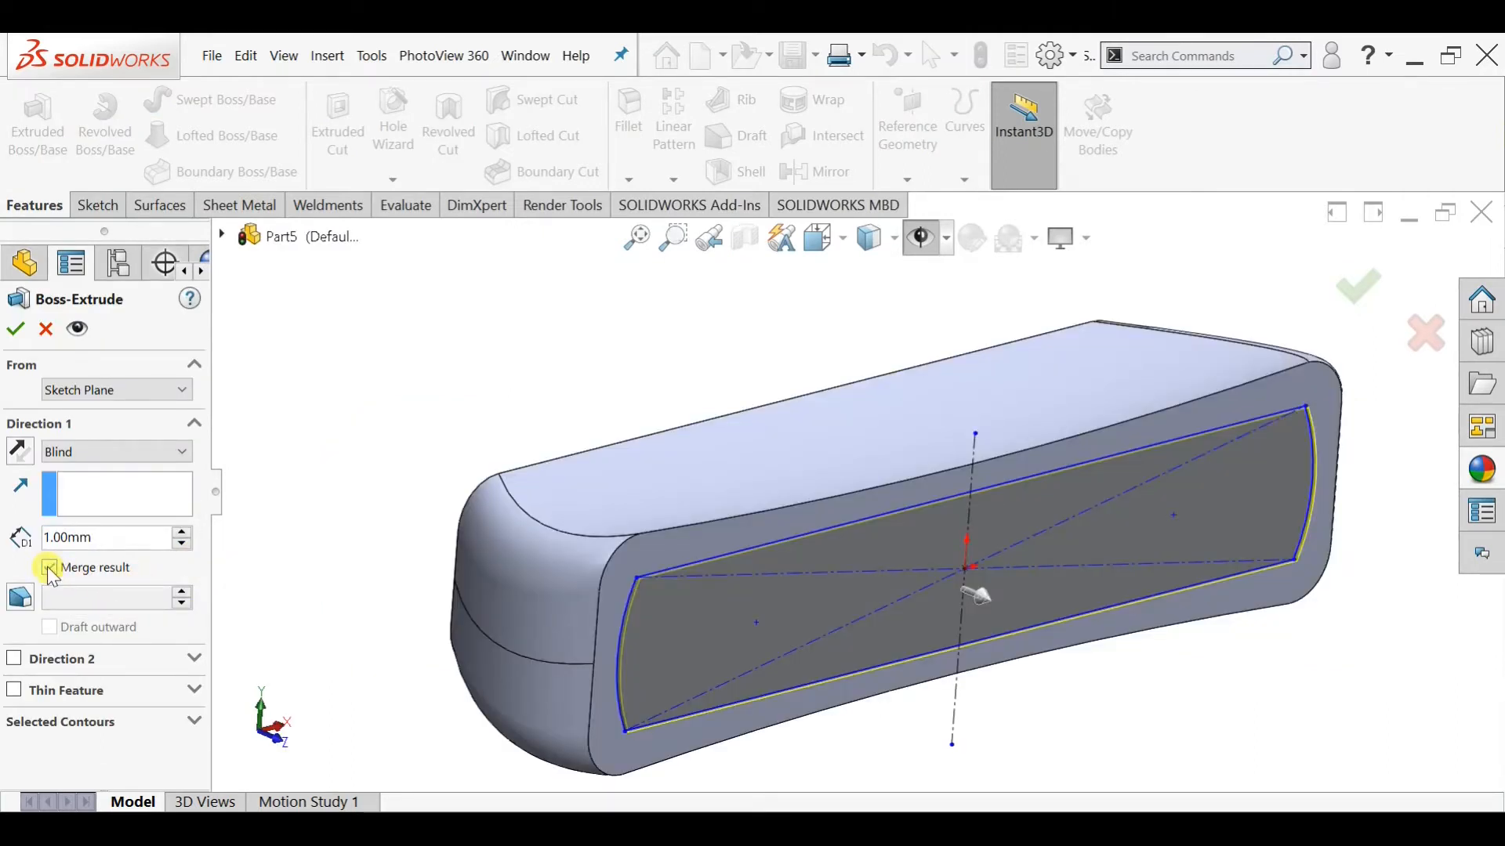
pyautogui.click(49, 567)
pyautogui.click(16, 328)
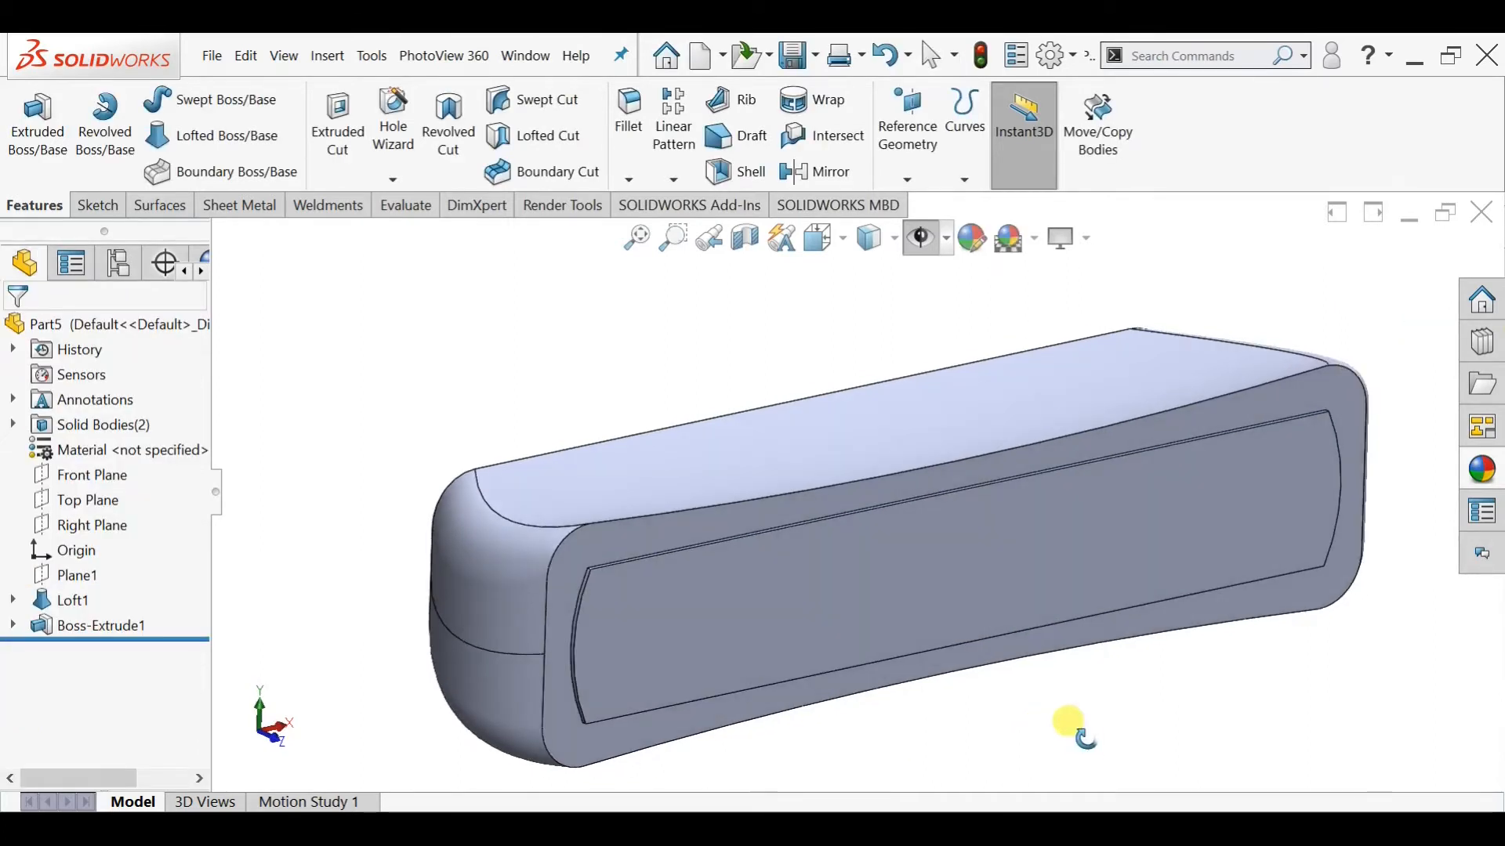
# Start a Fill Pattern from the raised front panel's face and set a circular seed cut of 1 mm diameter
pyautogui.click(828, 621)
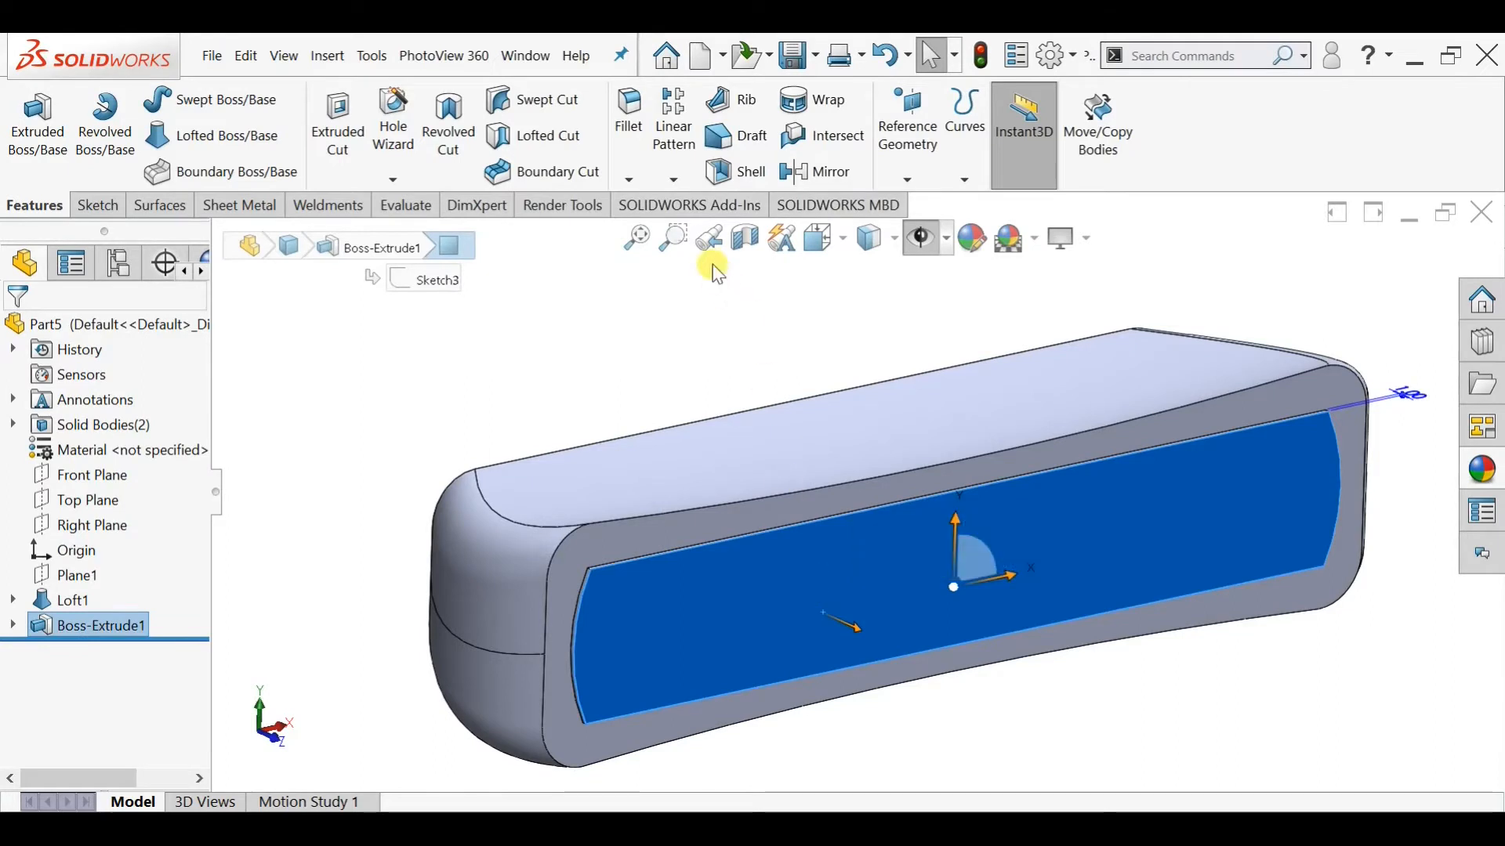
pyautogui.click(674, 179)
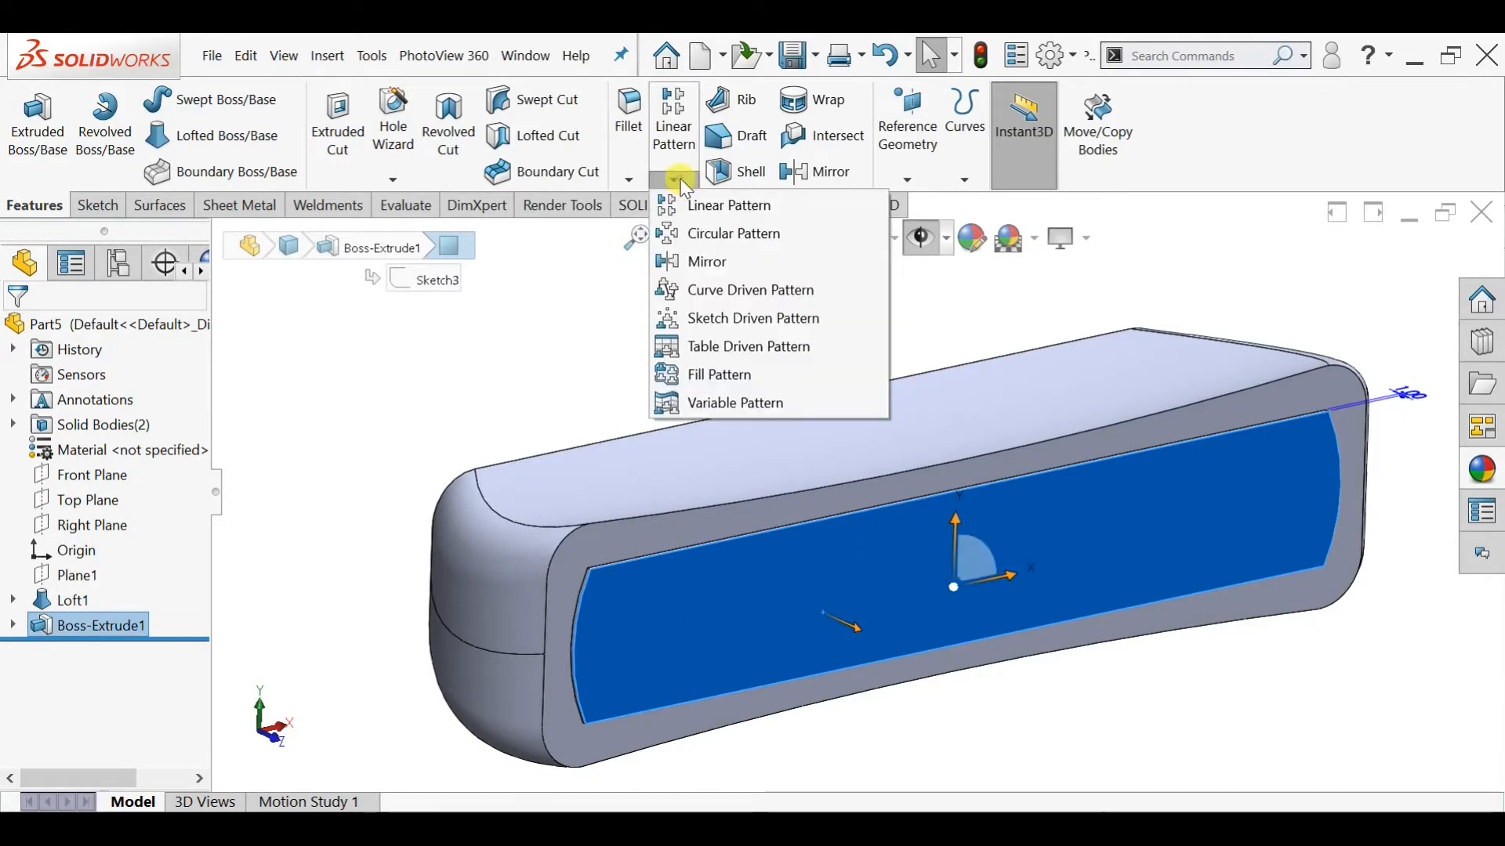
pyautogui.click(696, 376)
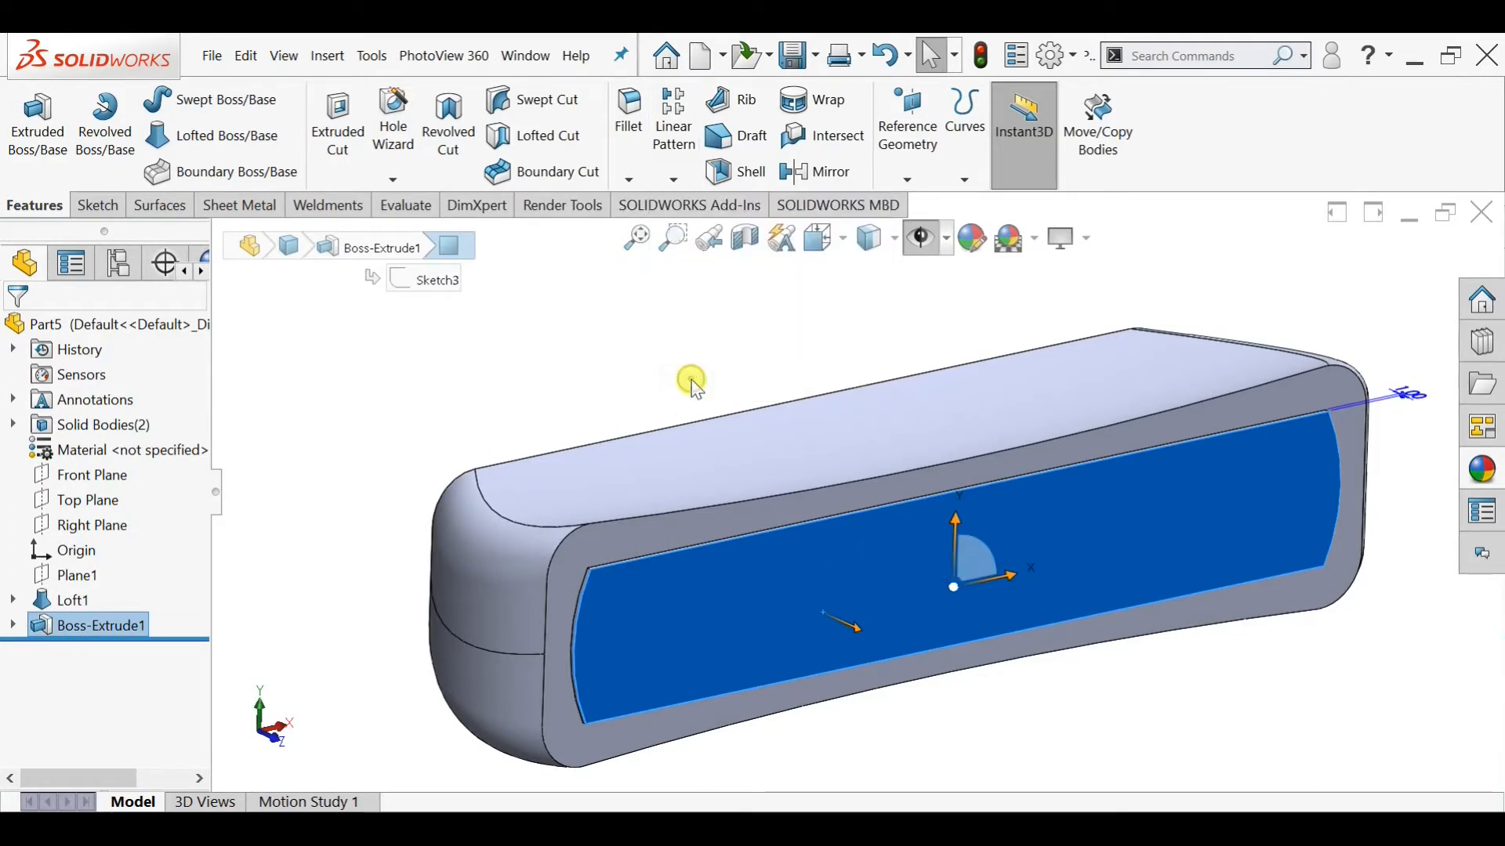
pyautogui.moveTo(203, 469); pyautogui.dragTo(191, 573)
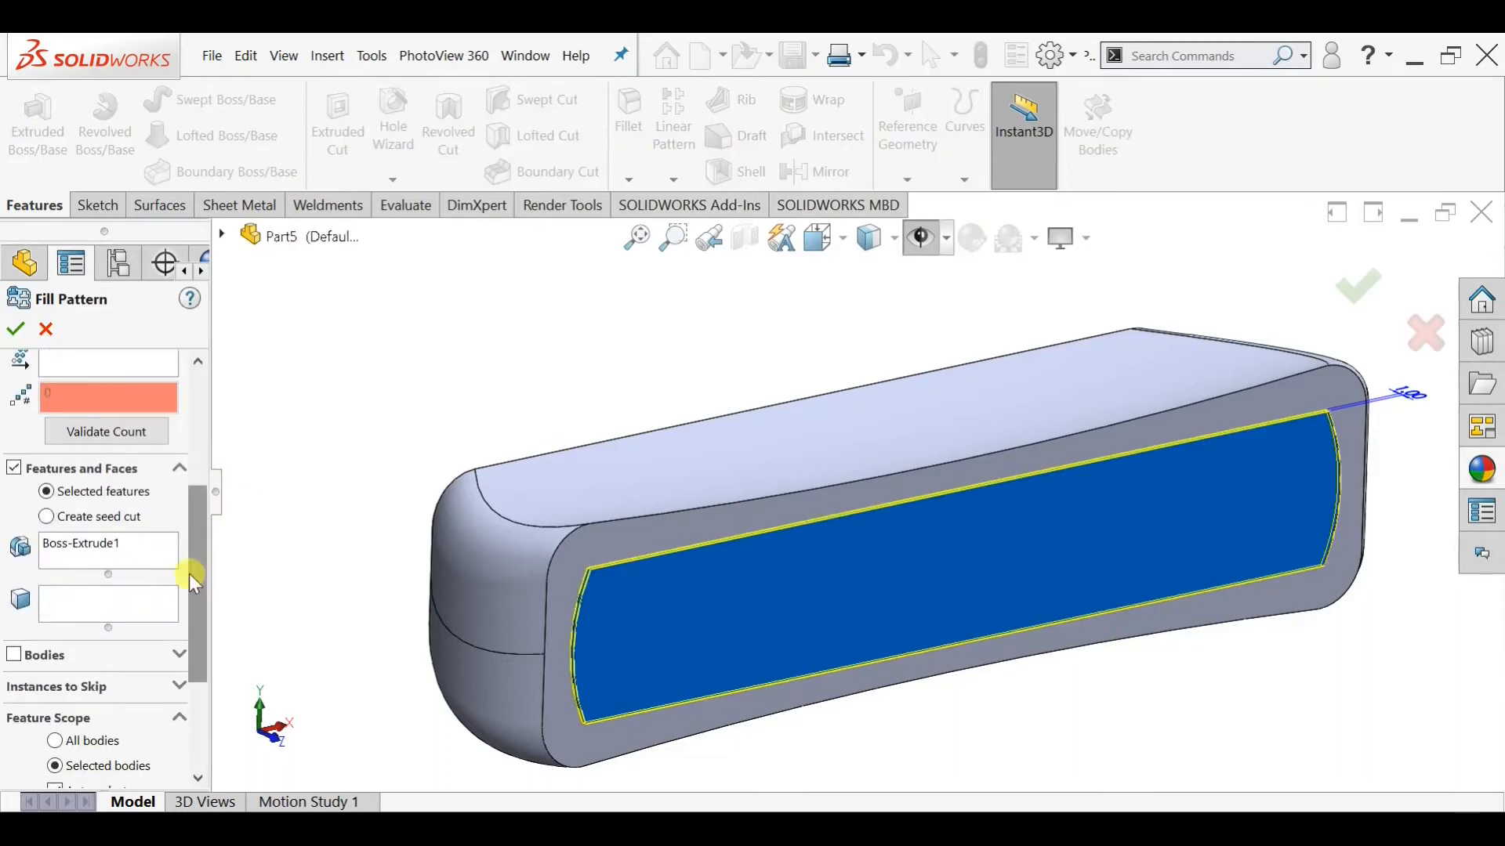
pyautogui.click(110, 518)
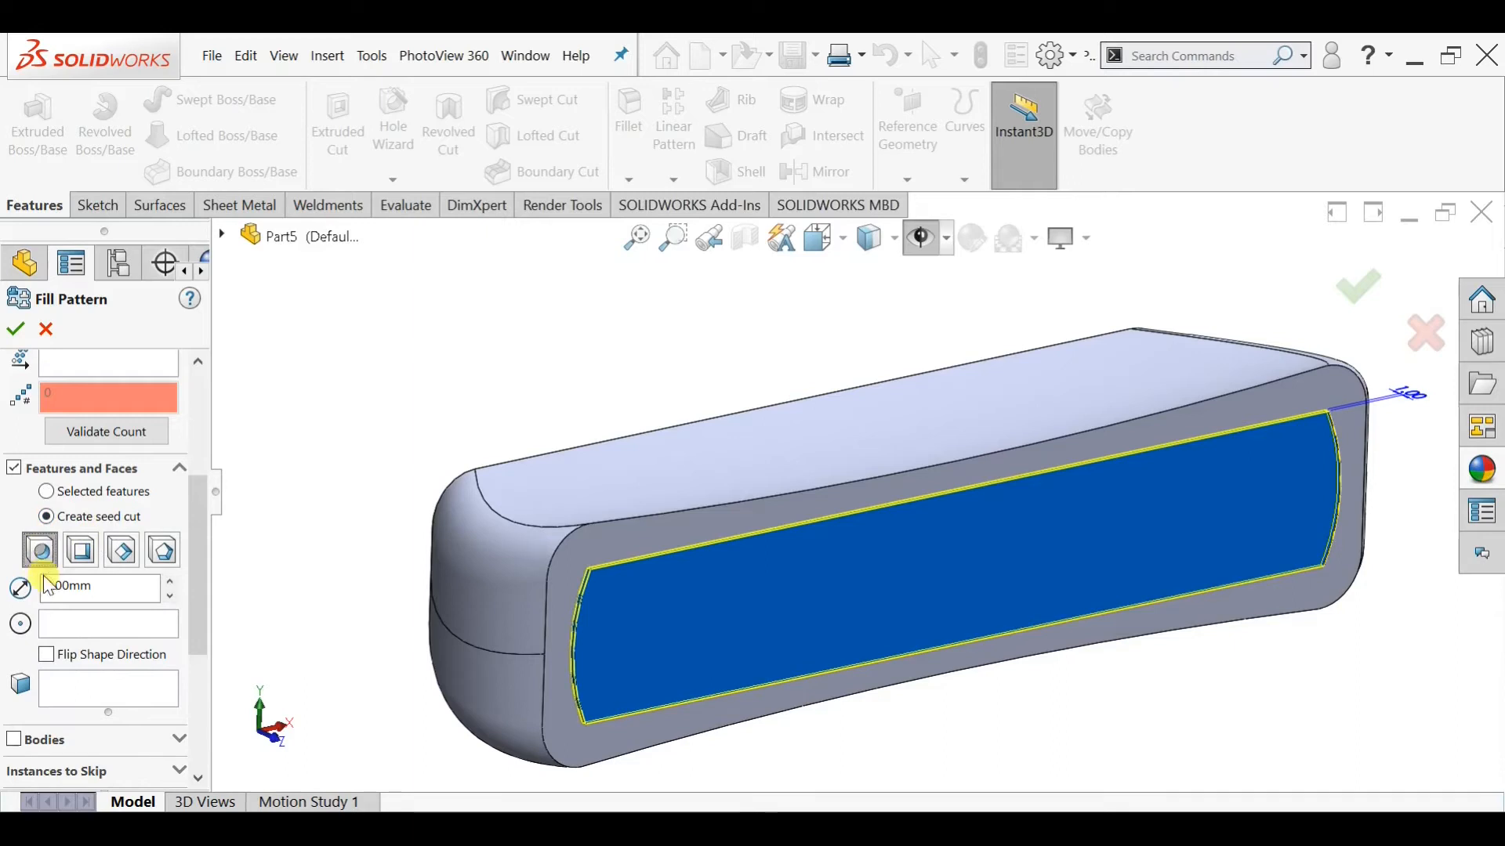
pyautogui.moveTo(53, 588); pyautogui.dragTo(37, 597)
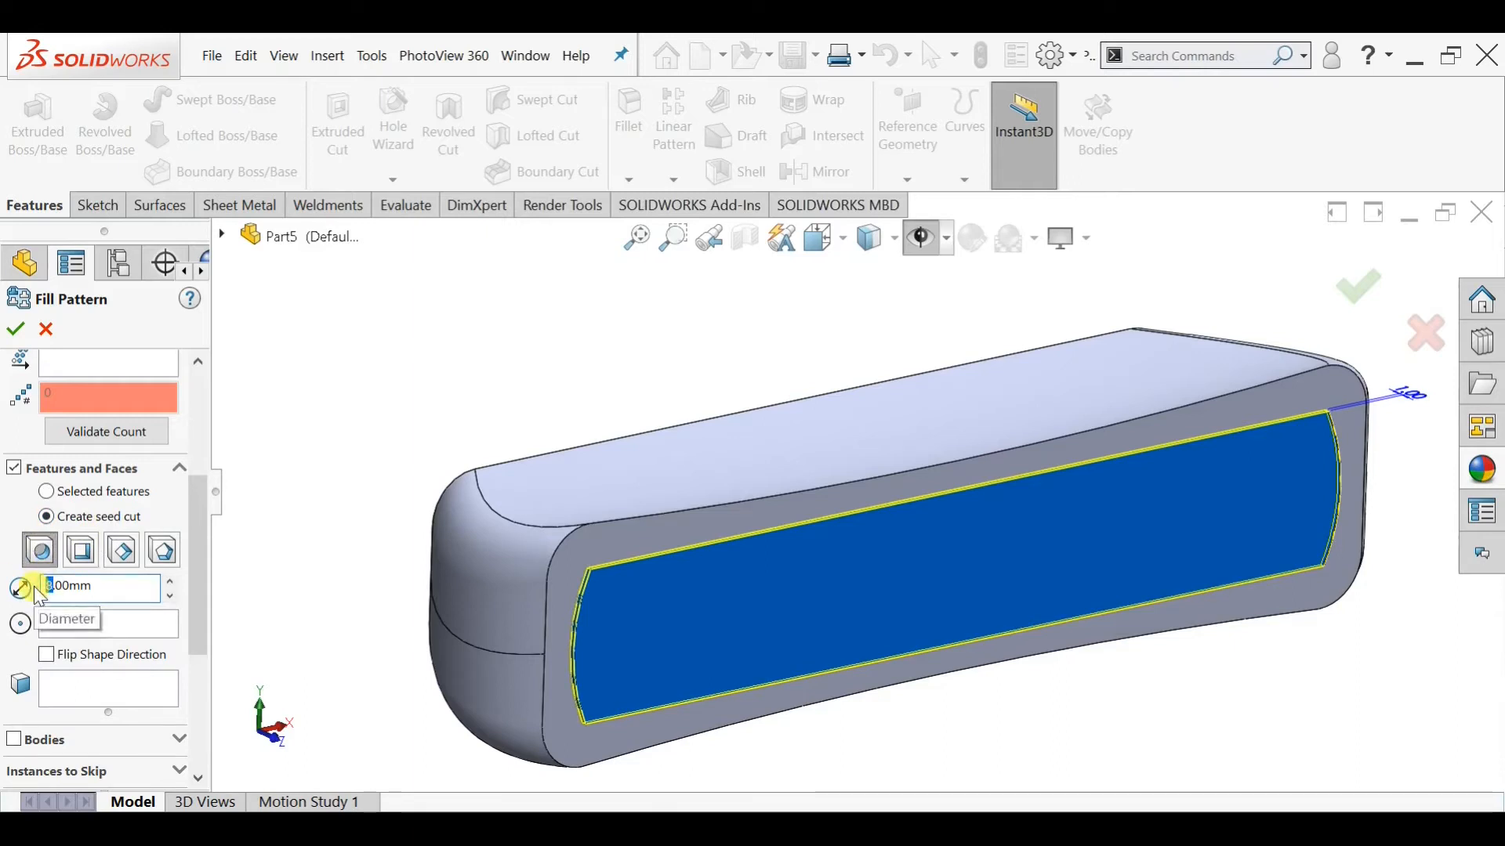
pyautogui.write('1')
pyautogui.scroll(4, 122, 398)
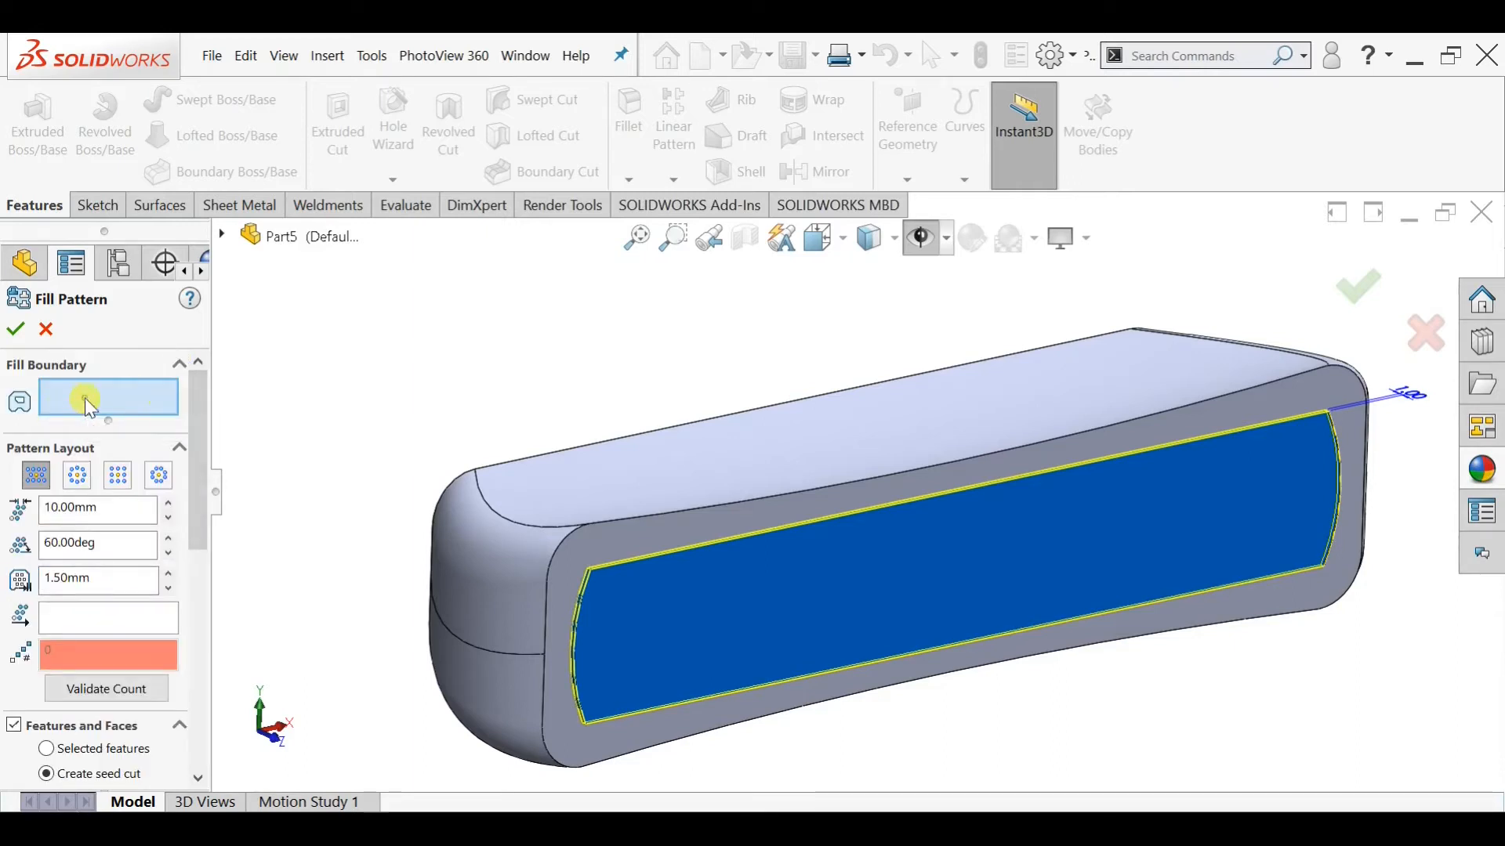
# Use the raised front panel's face as the fill boundary and set the instance spacing to 1.50 mm
pyautogui.click(779, 644)
pyautogui.moveTo(779, 642); pyautogui.dragTo(774, 596, button='middle')
pyautogui.click(53, 511)
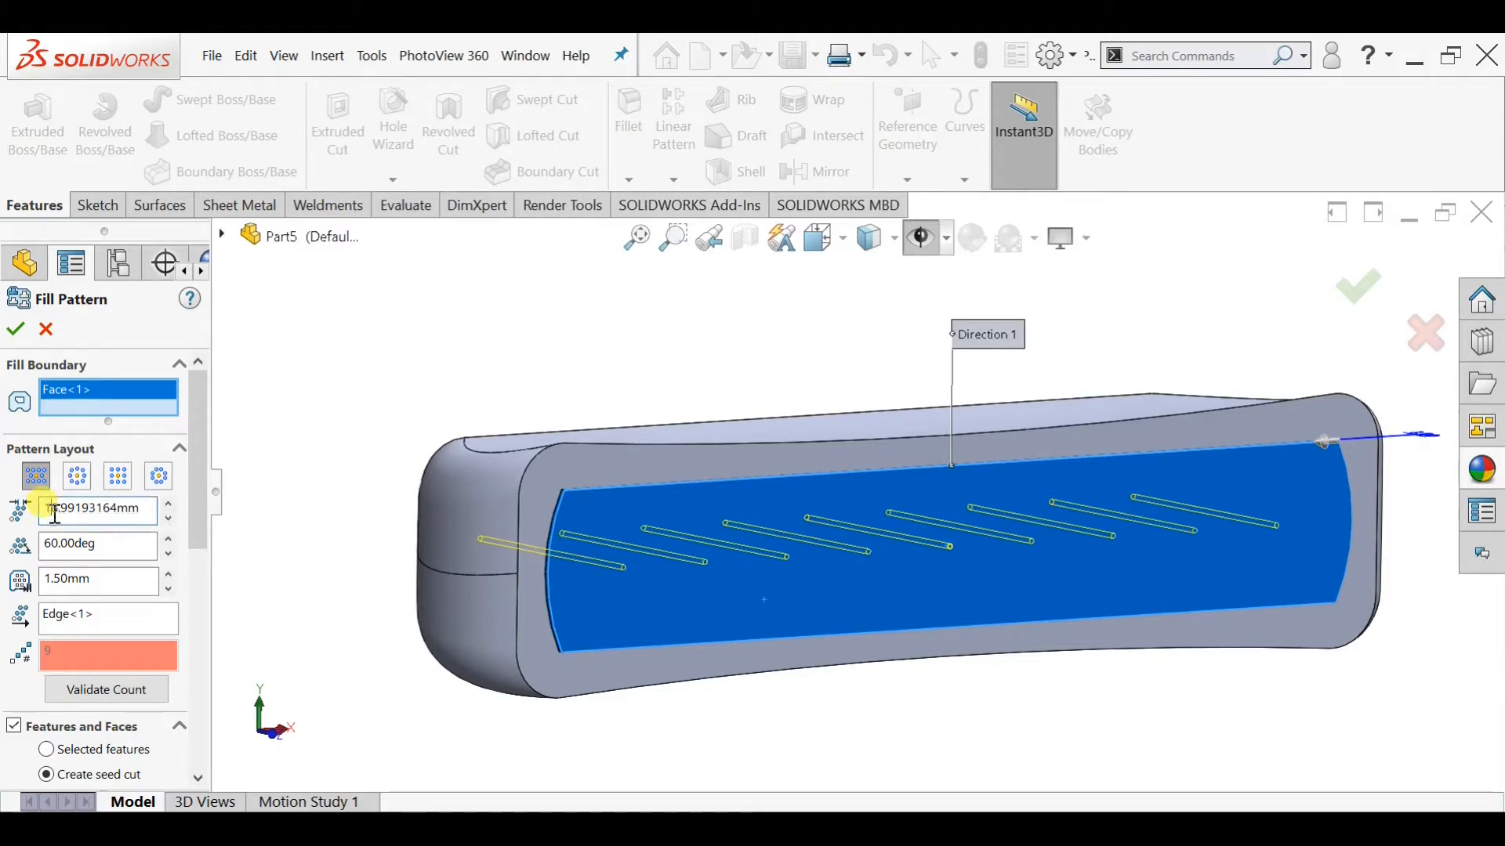
pyautogui.hotkey('ctrl', 'shift', 'Right')
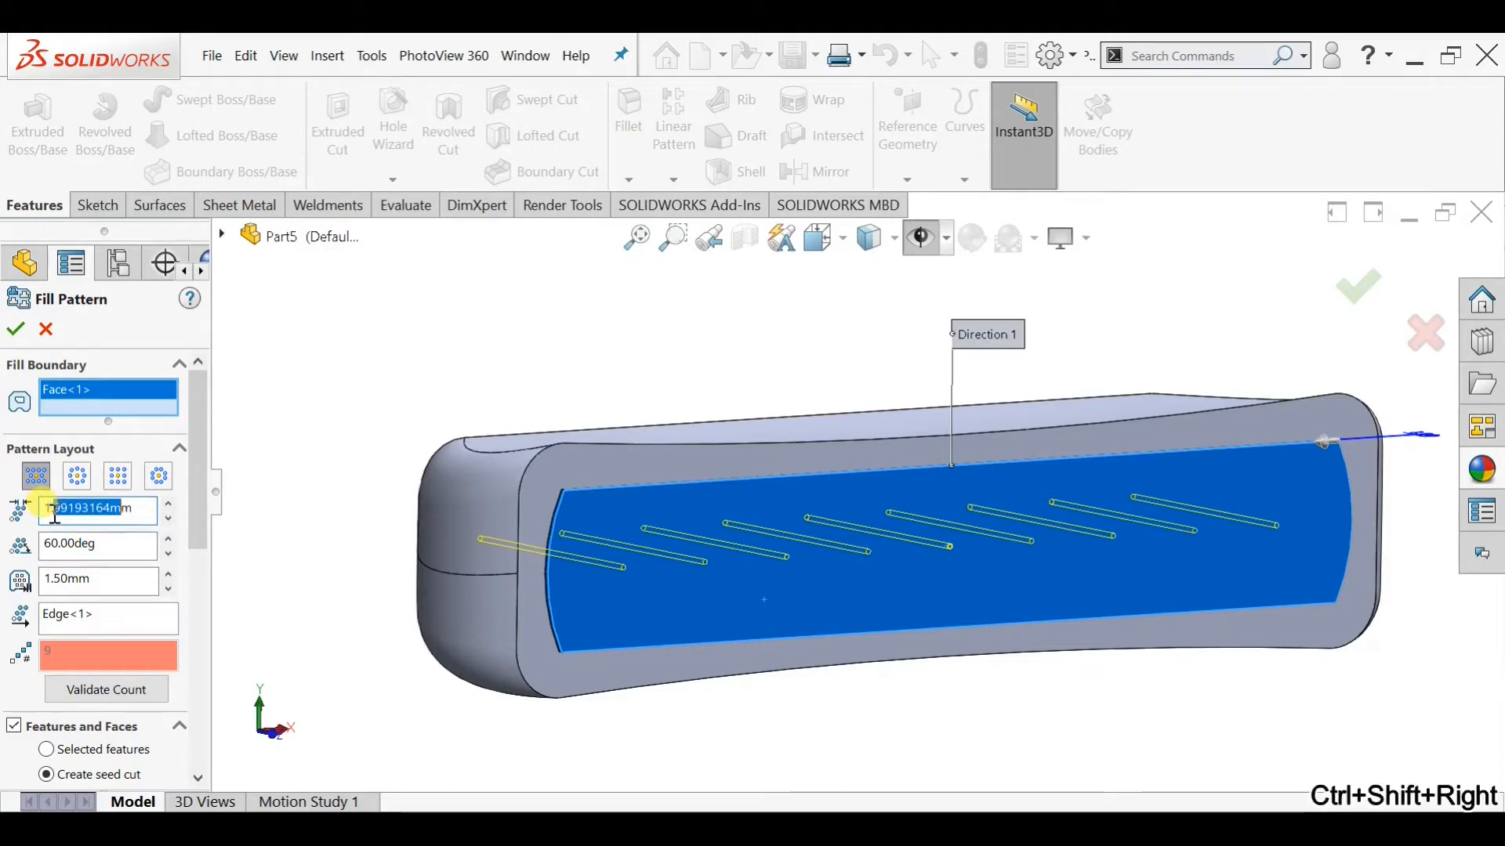
pyautogui.write('50mm')
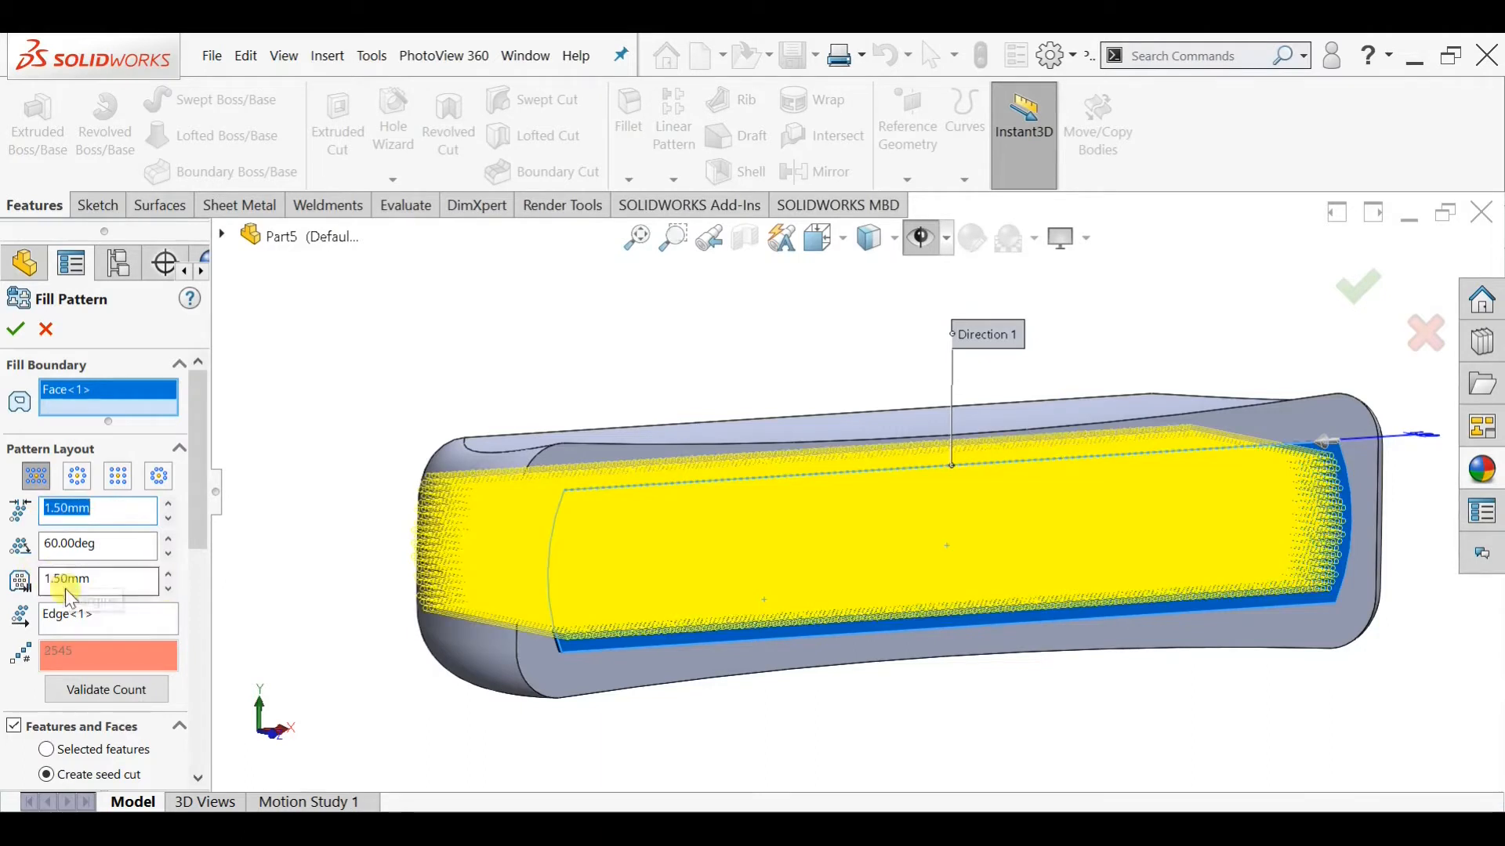
# Examine the hole pattern preview on the front panel from several angles and review the remaining pattern settings
pyautogui.moveTo(201, 491); pyautogui.dragTo(196, 525)
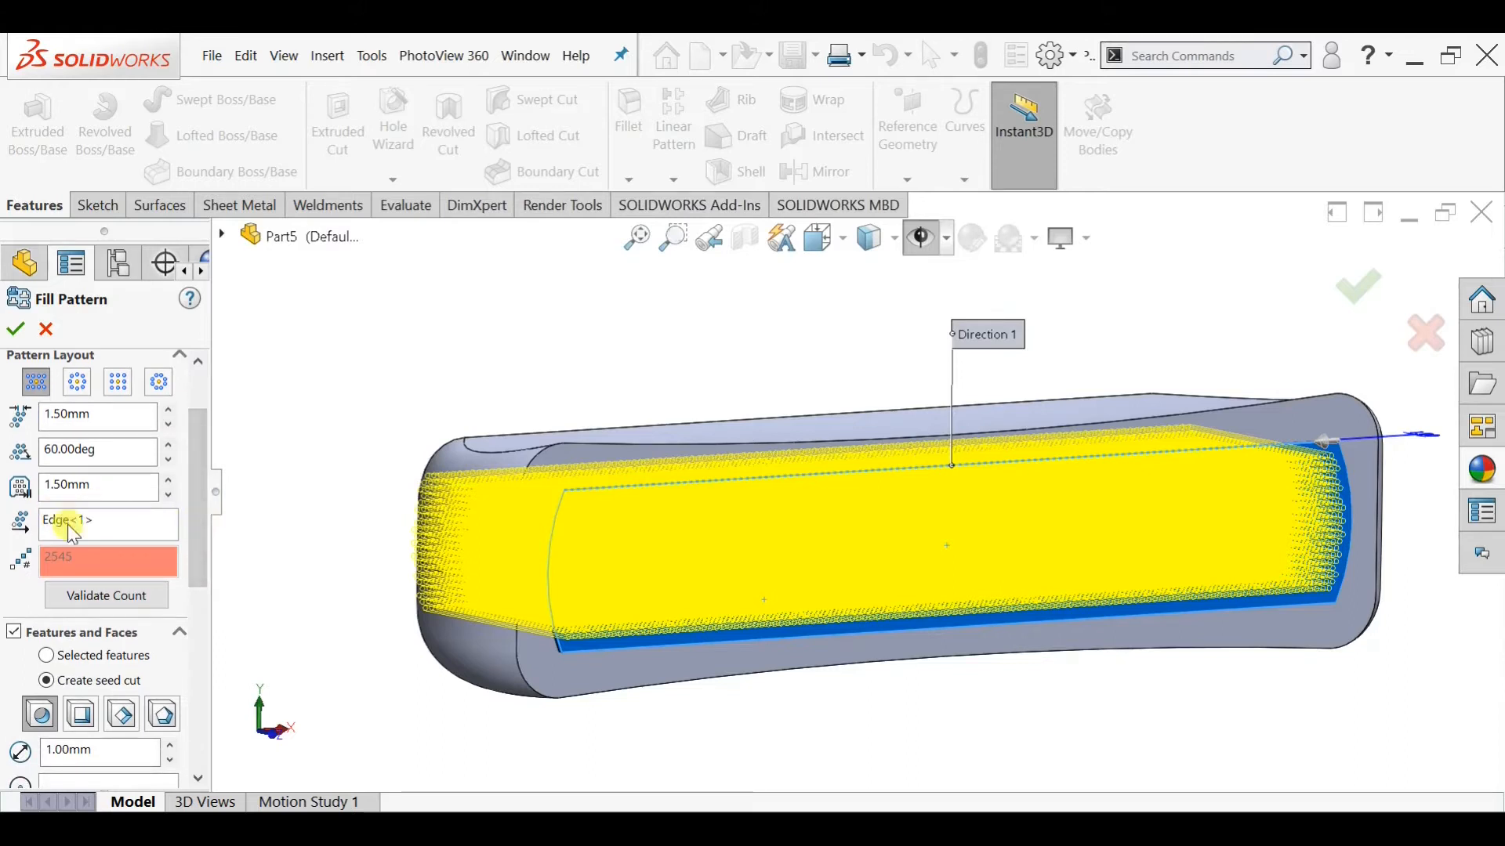
pyautogui.moveTo(1182, 505); pyautogui.dragTo(1316, 440, button='middle')
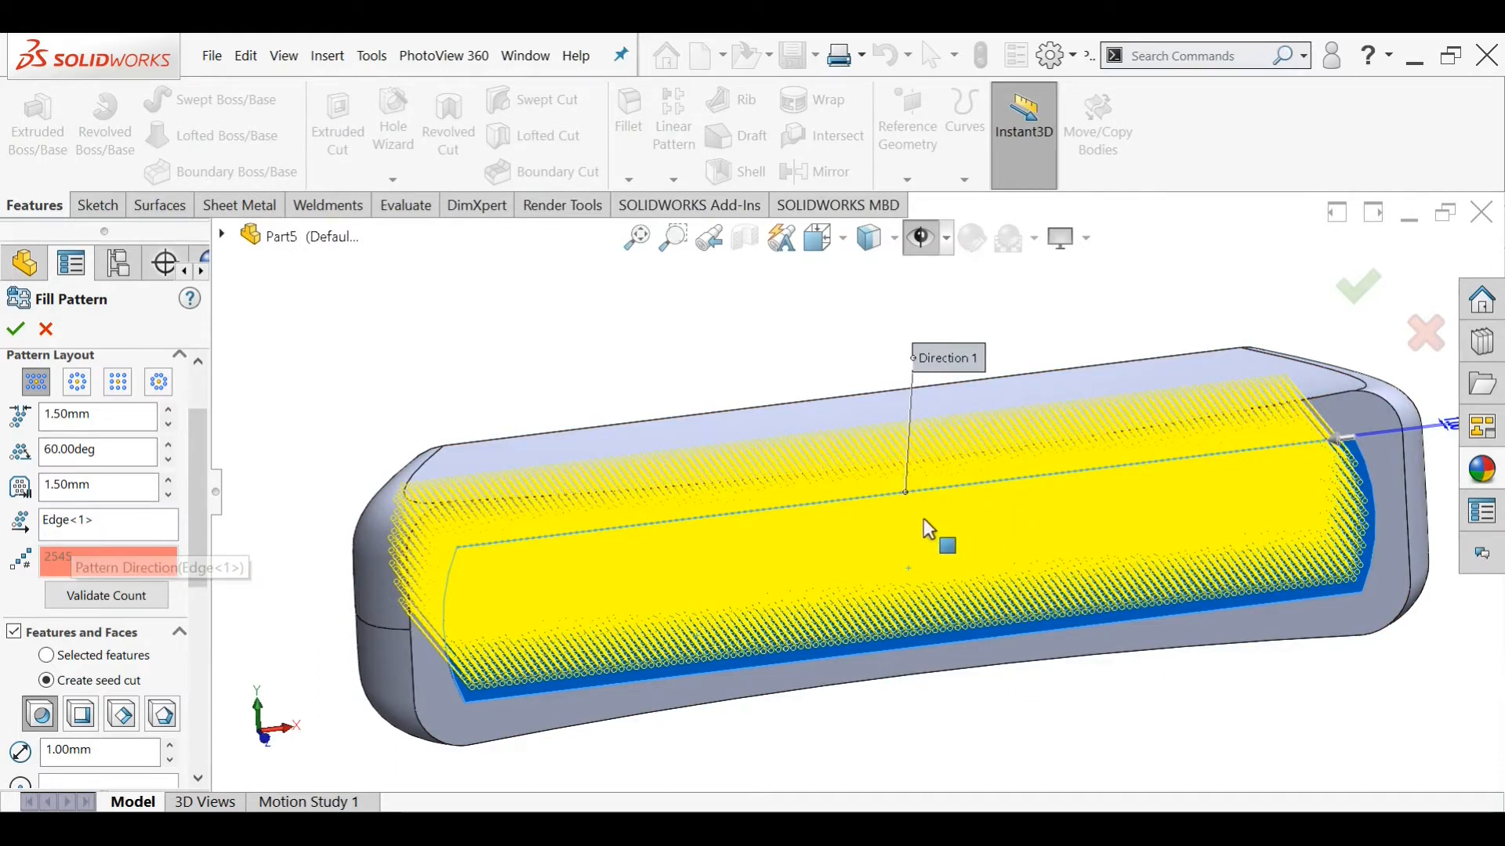
pyautogui.scroll(1, 1101, 682)
pyautogui.moveTo(1101, 682); pyautogui.dragTo(1068, 591, button='middle')
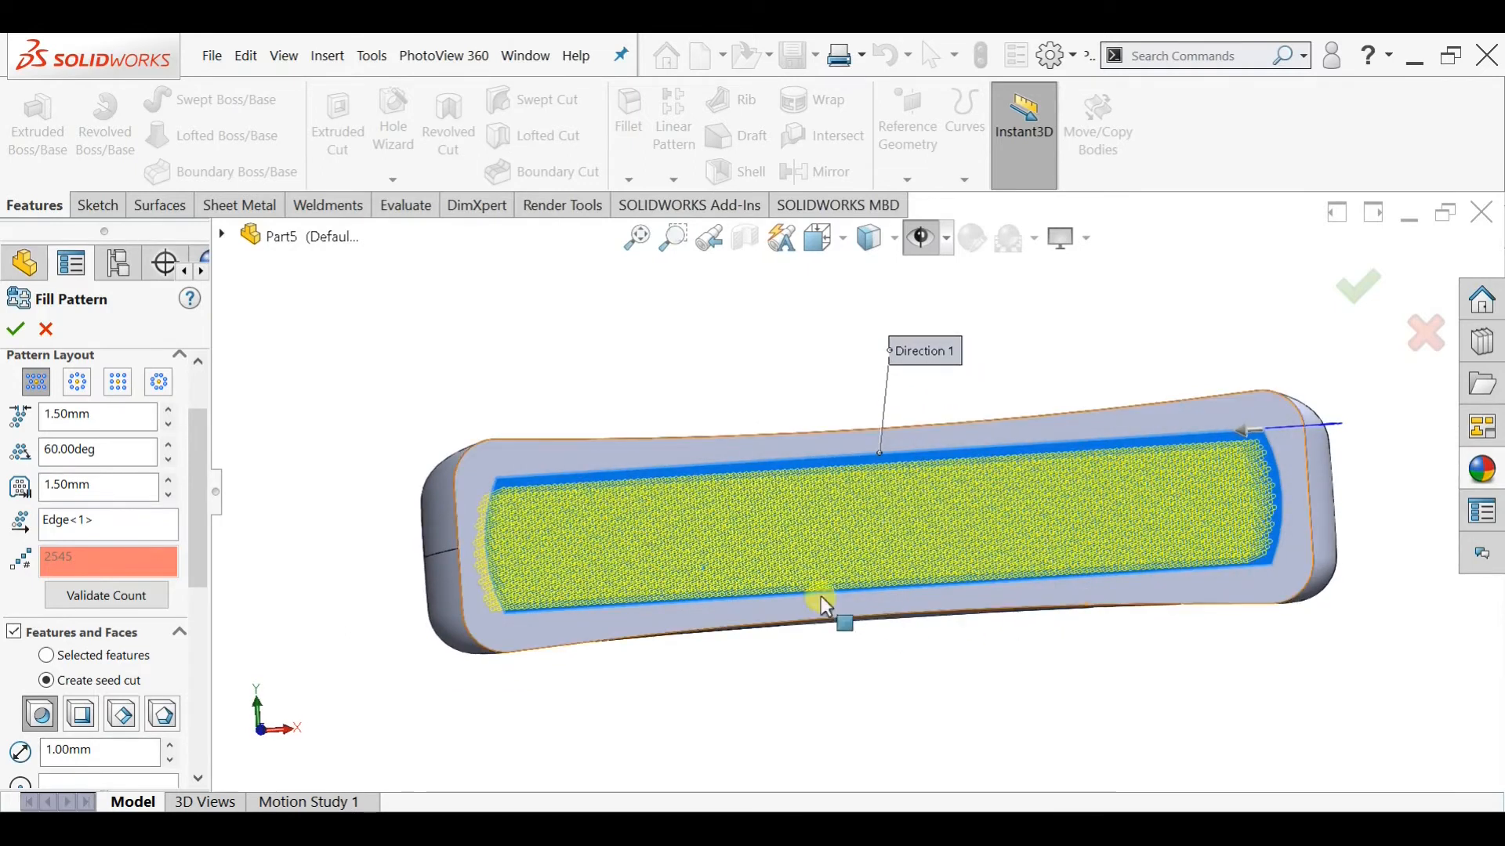
pyautogui.scroll(-3, 585, 528)
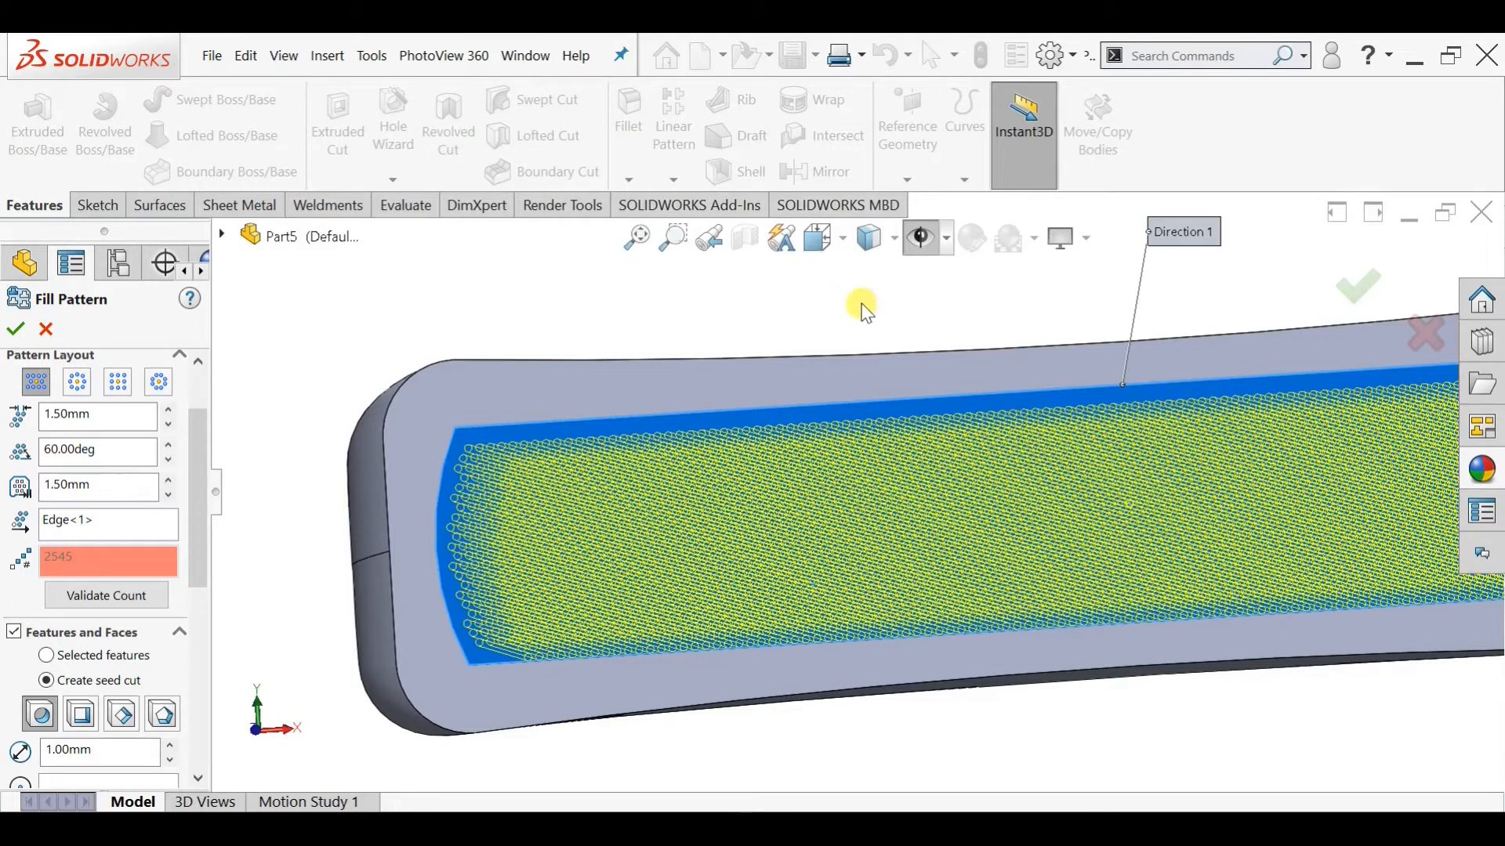
pyautogui.moveTo(195, 470); pyautogui.dragTo(192, 658)
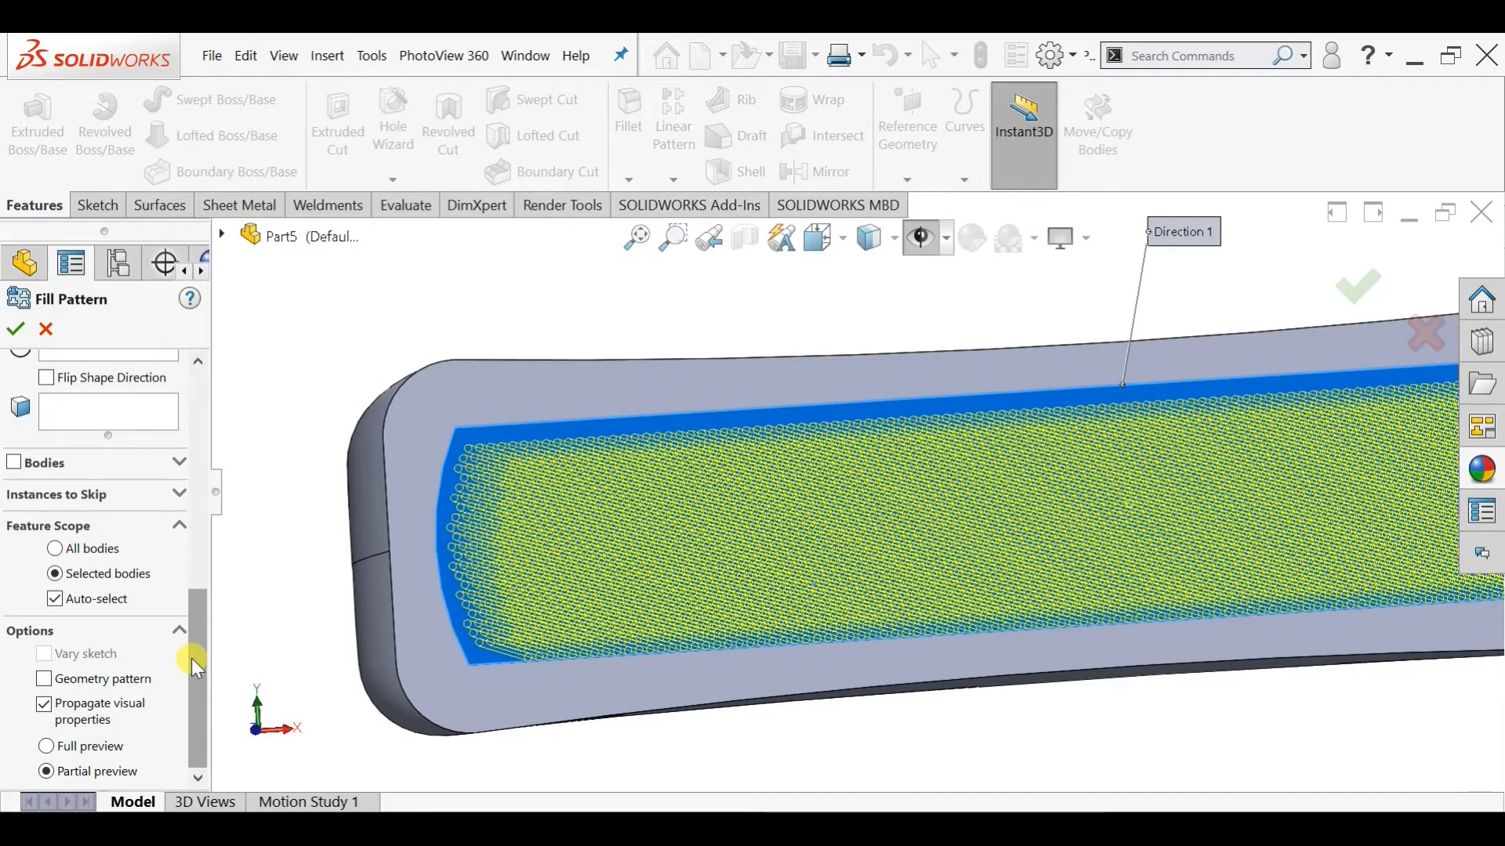
pyautogui.moveTo(924, 729); pyautogui.dragTo(999, 768, button='middle')
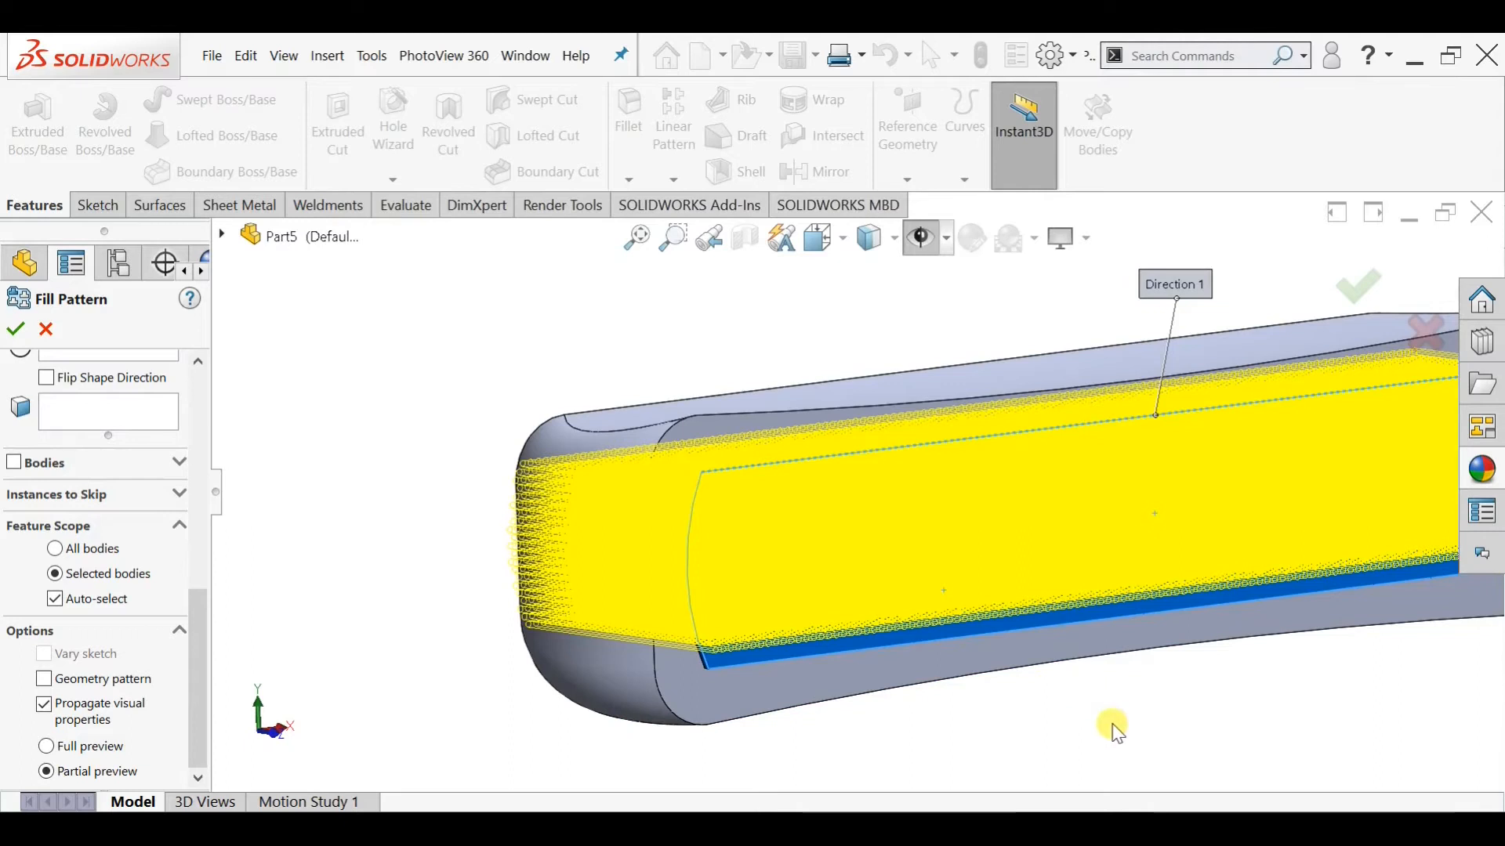
pyautogui.moveTo(1147, 679); pyautogui.dragTo(1156, 731, button='middle')
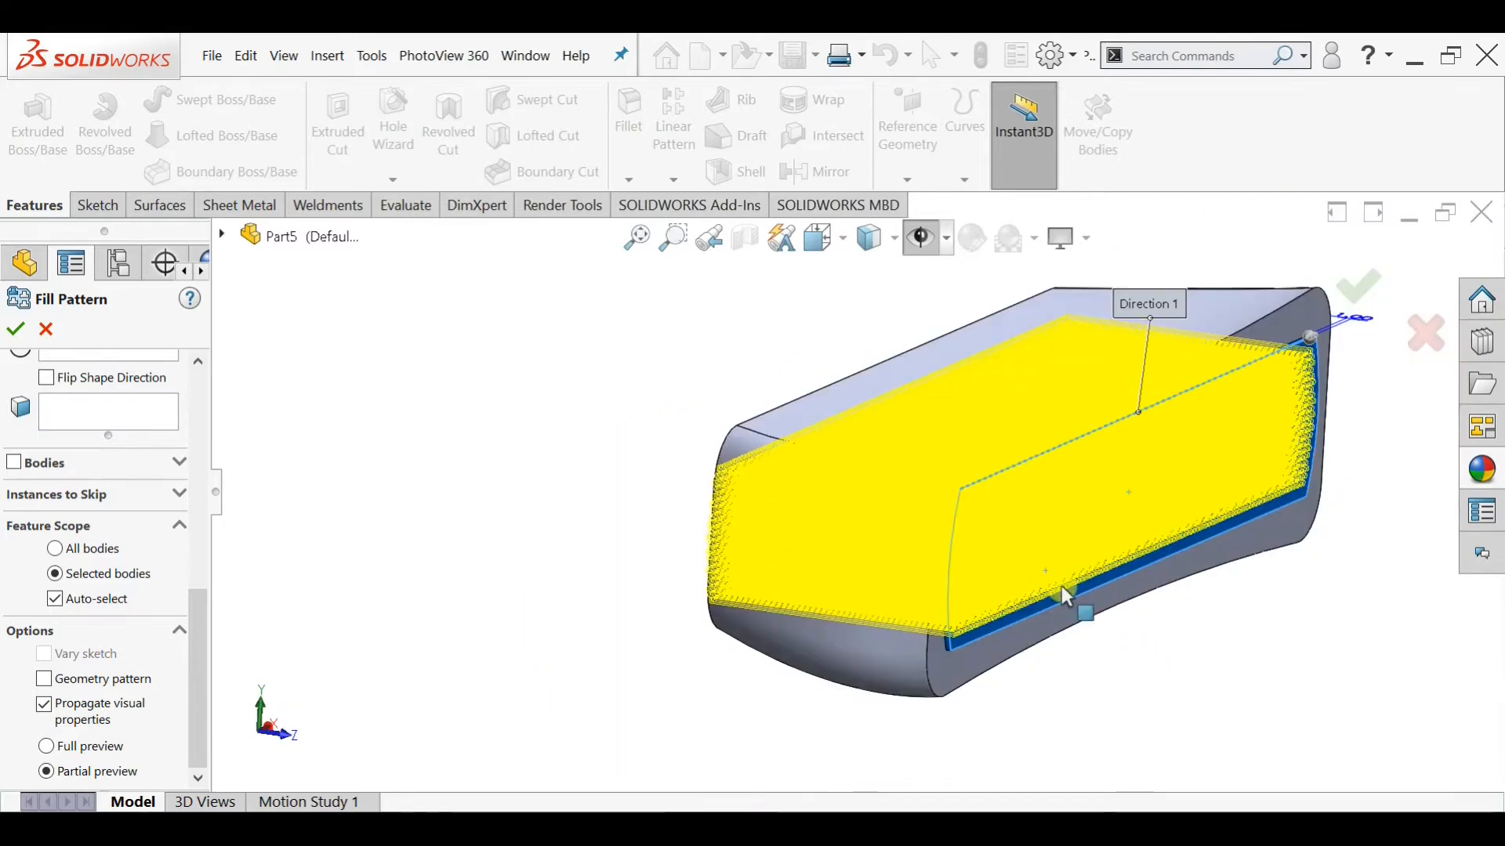
pyautogui.moveTo(1108, 594); pyautogui.dragTo(1142, 608, button='middle')
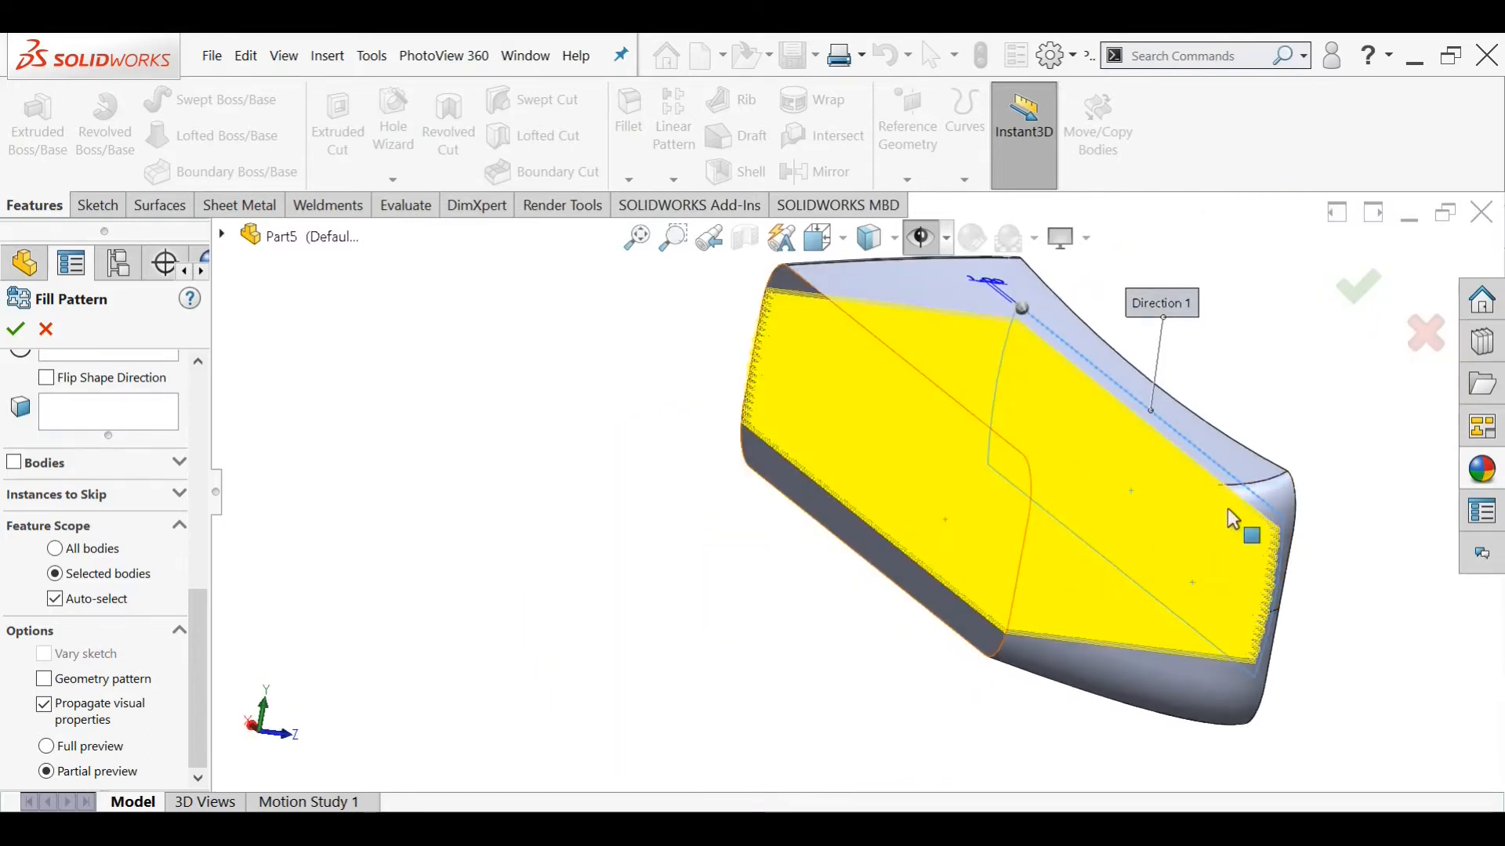
pyautogui.moveTo(1169, 520); pyautogui.dragTo(1114, 498, button='middle')
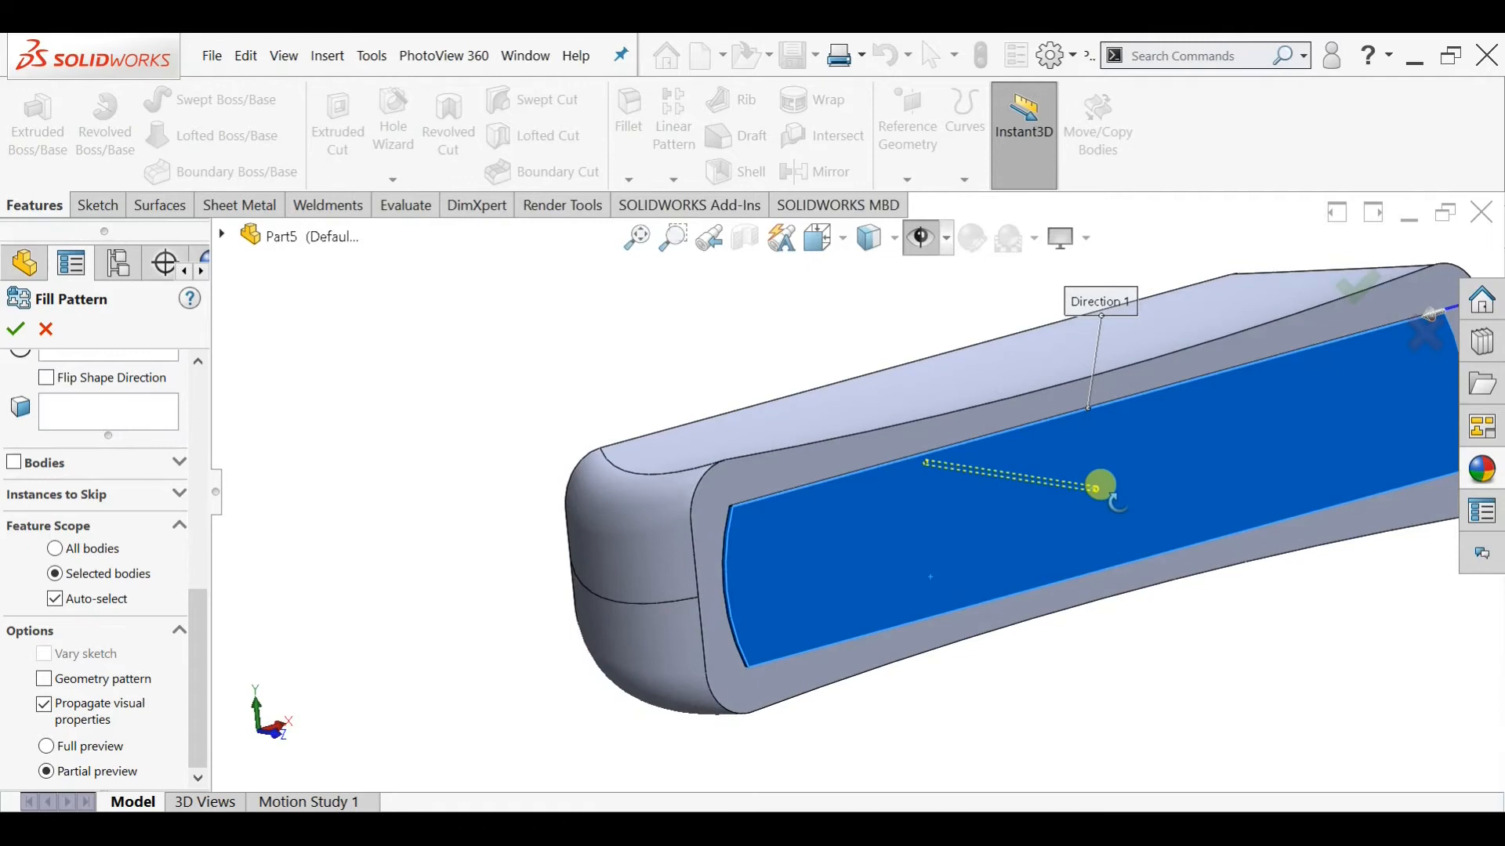
pyautogui.scroll(2, 965, 519)
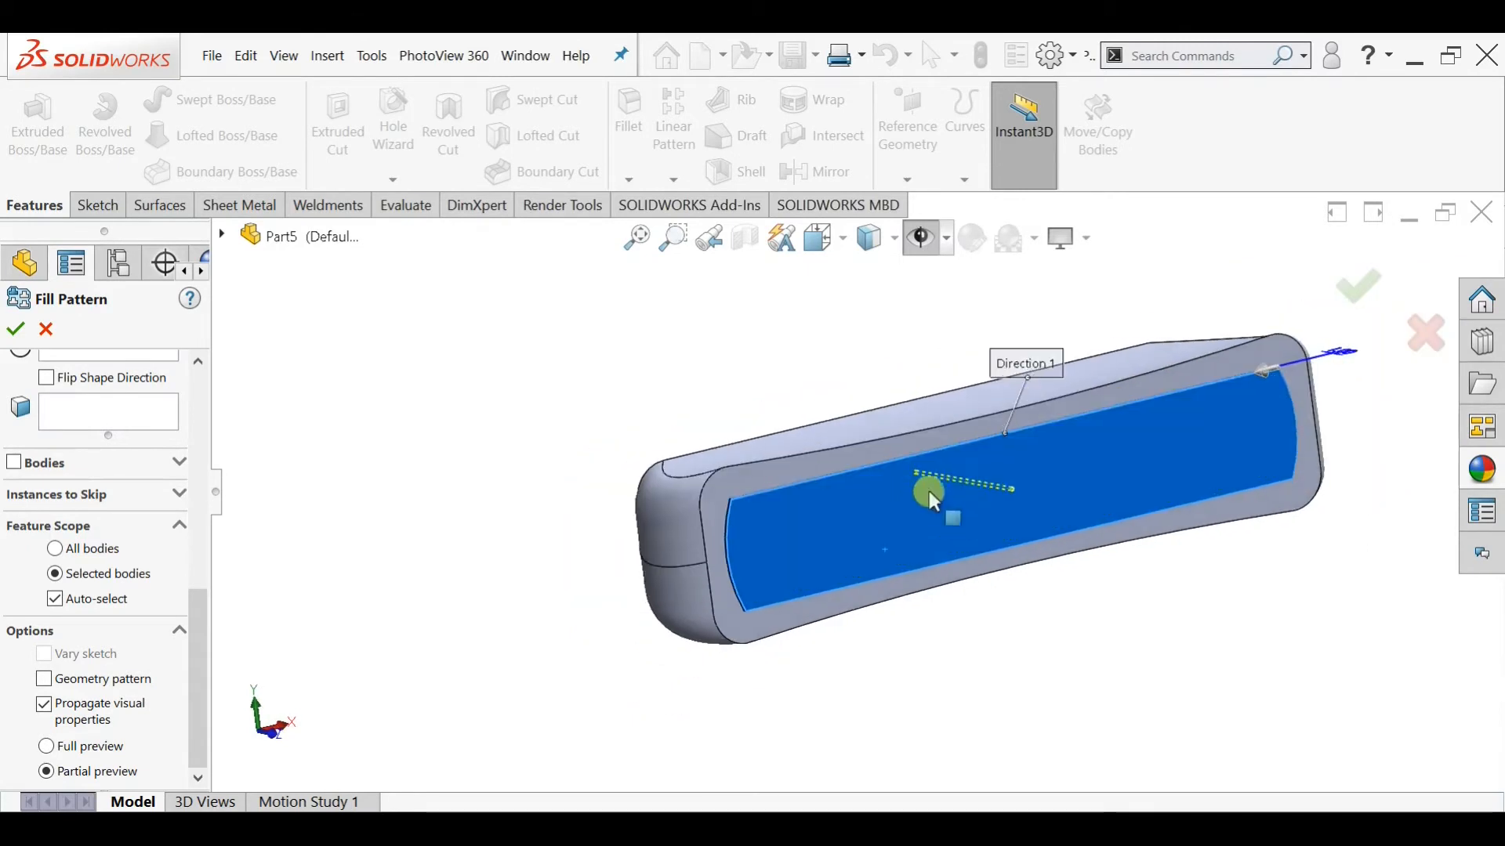
# Limit the fill pattern's feature scope to the raised panel body instead of automatic selection, and create the pattern
pyautogui.moveTo(197, 611); pyautogui.dragTo(195, 388)
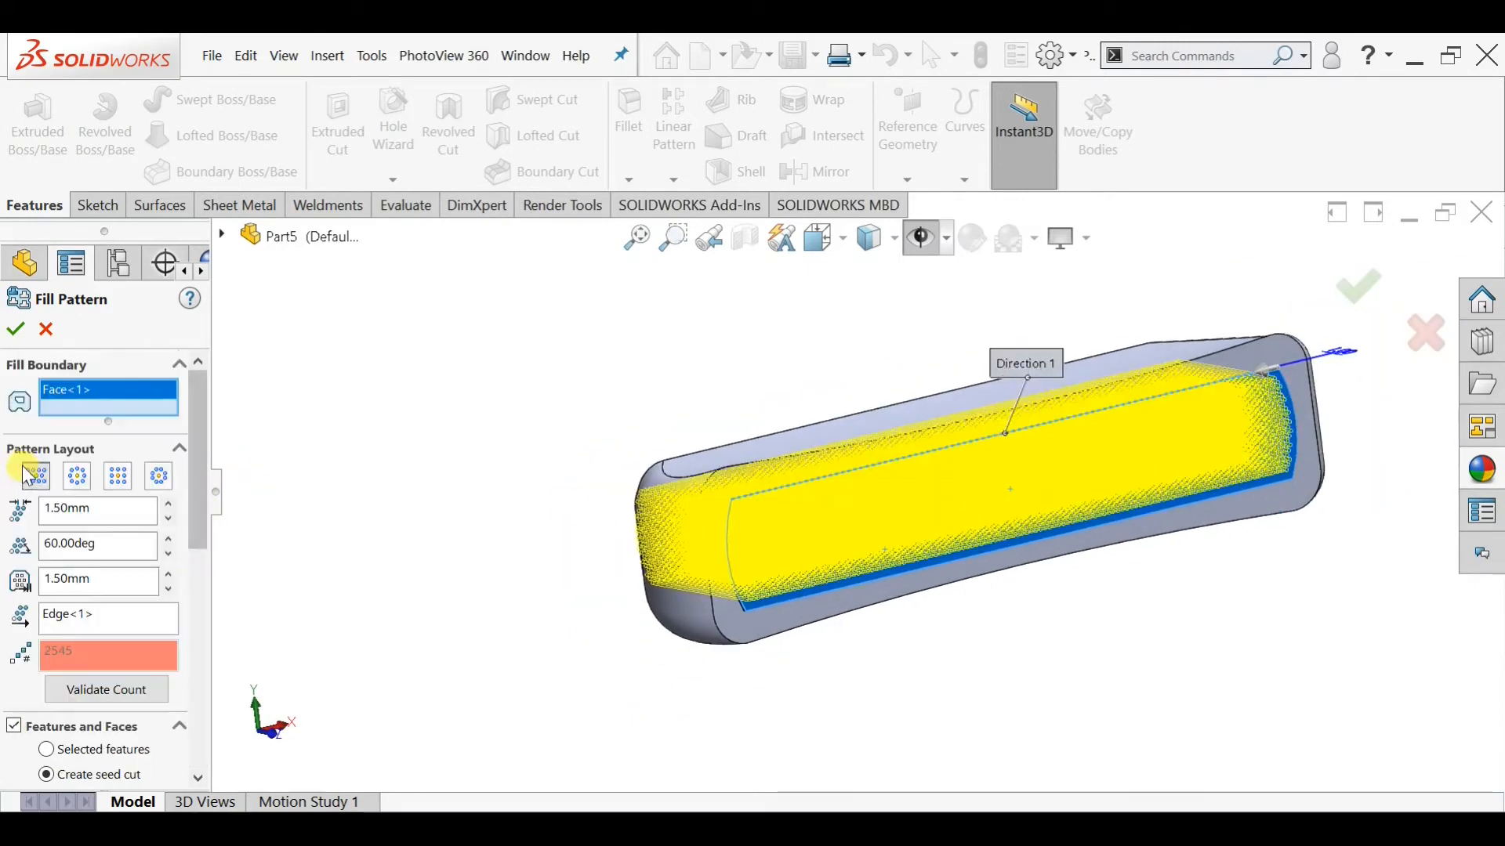
pyautogui.moveTo(198, 447); pyautogui.dragTo(191, 648)
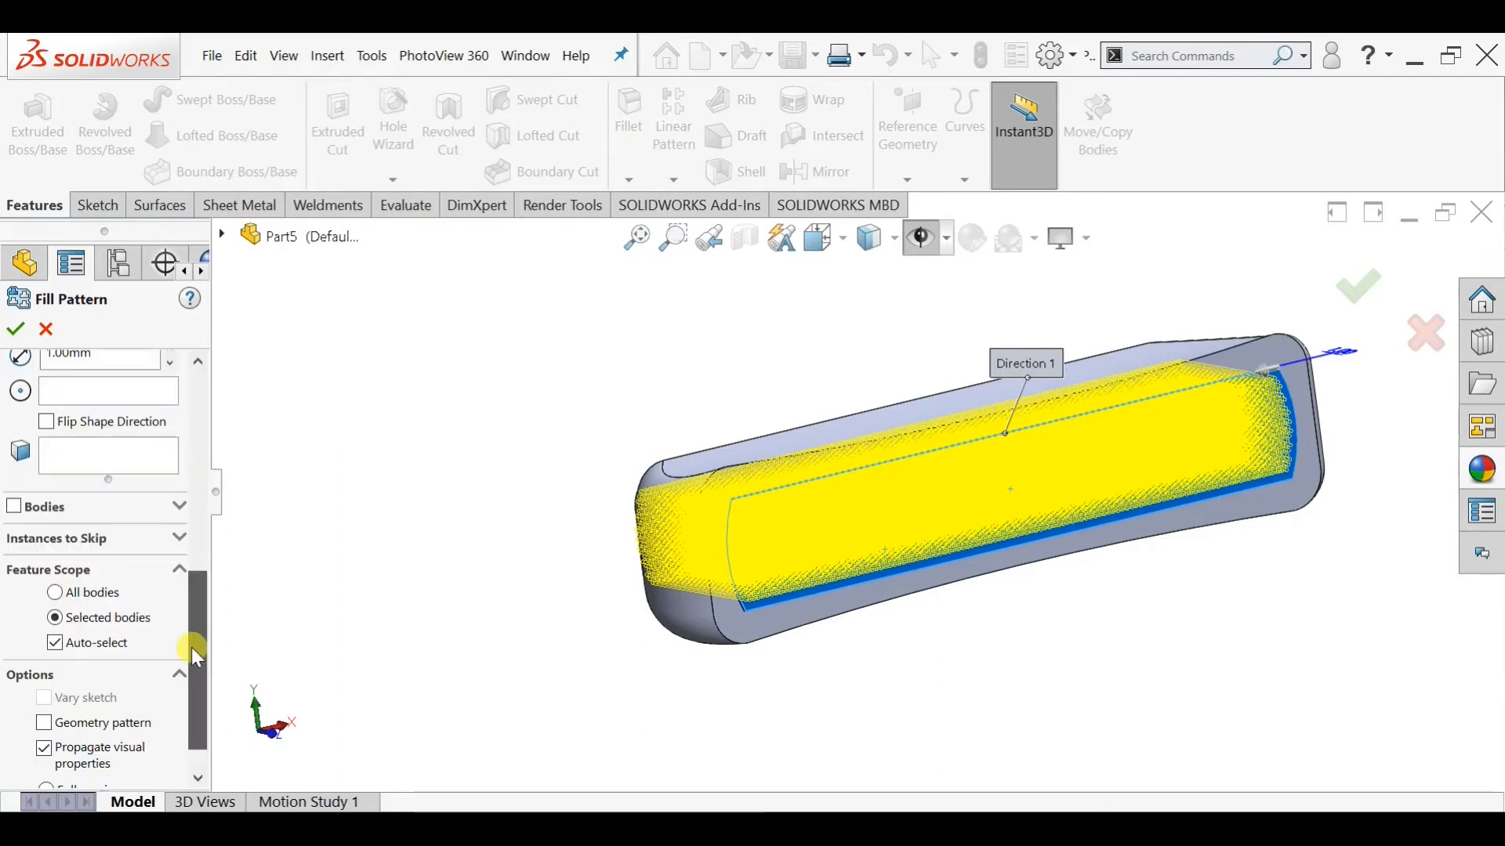
pyautogui.click(54, 643)
pyautogui.click(55, 643)
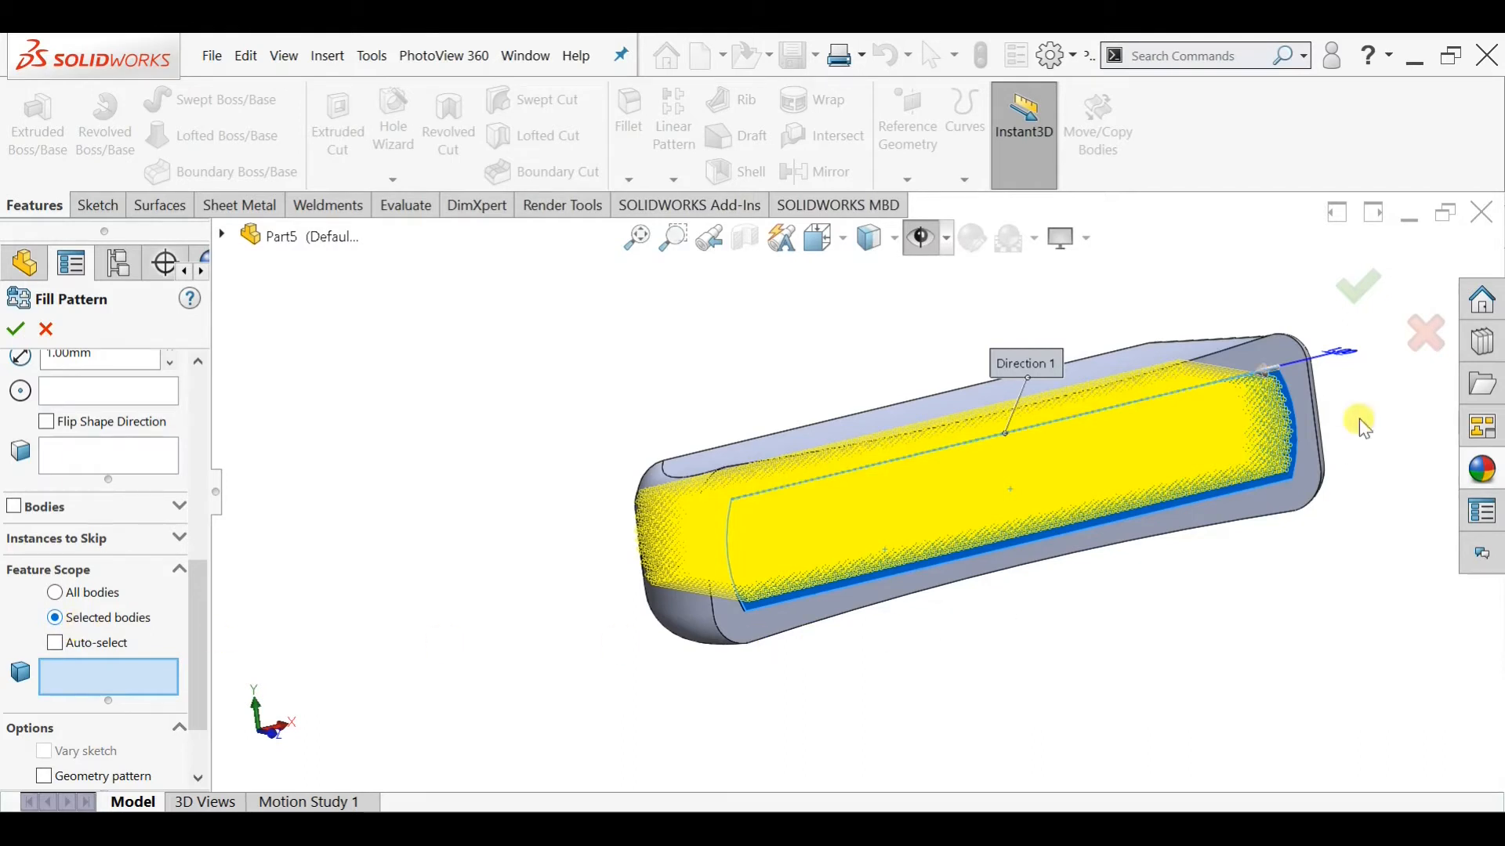
pyautogui.scroll(-3, 1359, 418)
pyautogui.click(1240, 384)
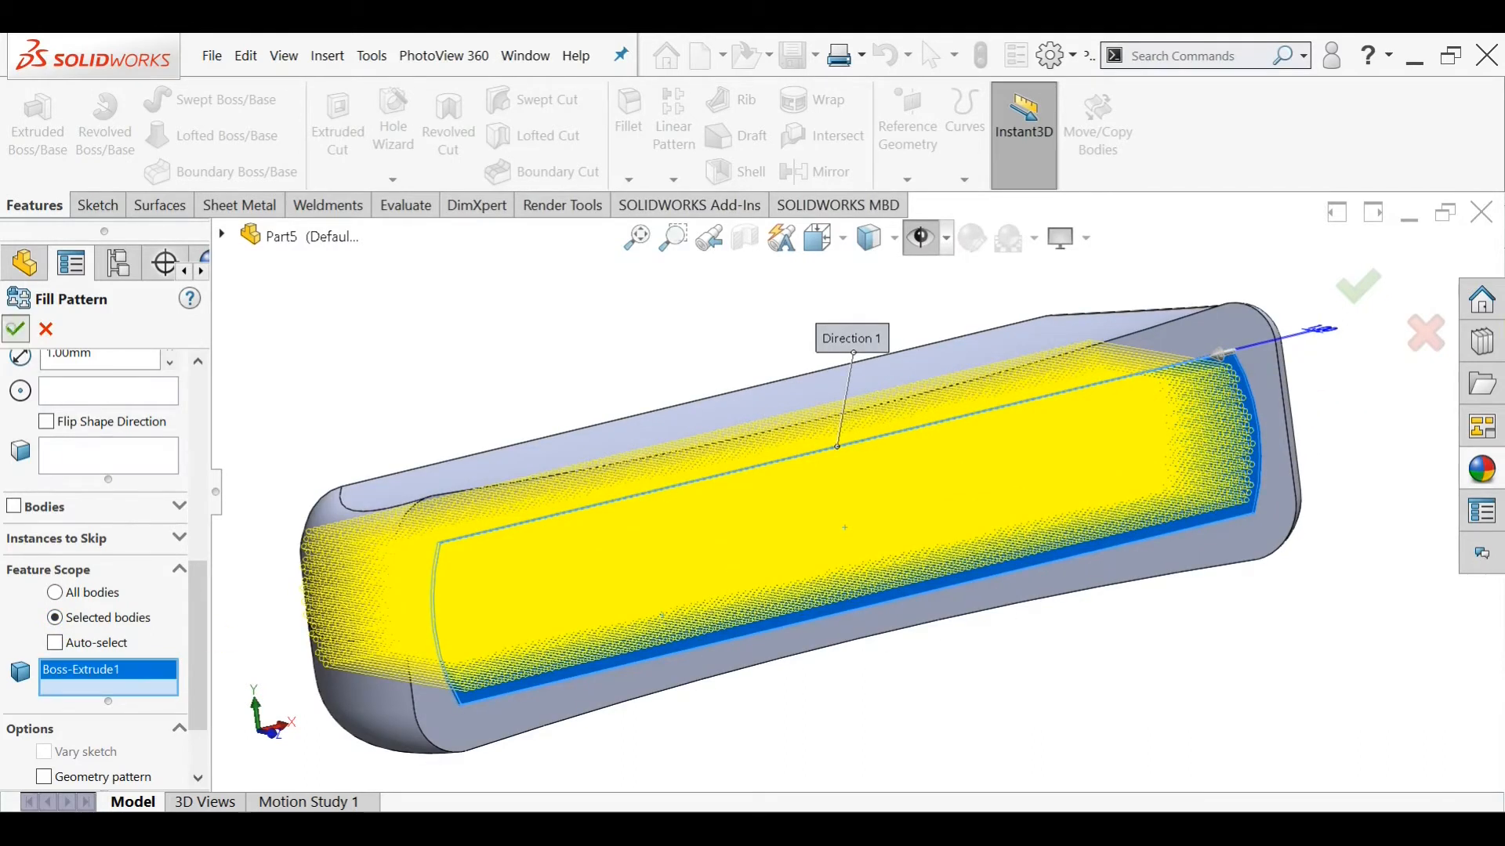
pyautogui.click(15, 329)
# Inspect the perforated front panel and suppress the fill pattern feature
pyautogui.scroll(-2, 712, 665)
pyautogui.moveTo(692, 574); pyautogui.dragTo(878, 494, button='middle')
pyautogui.scroll(-2, 975, 464)
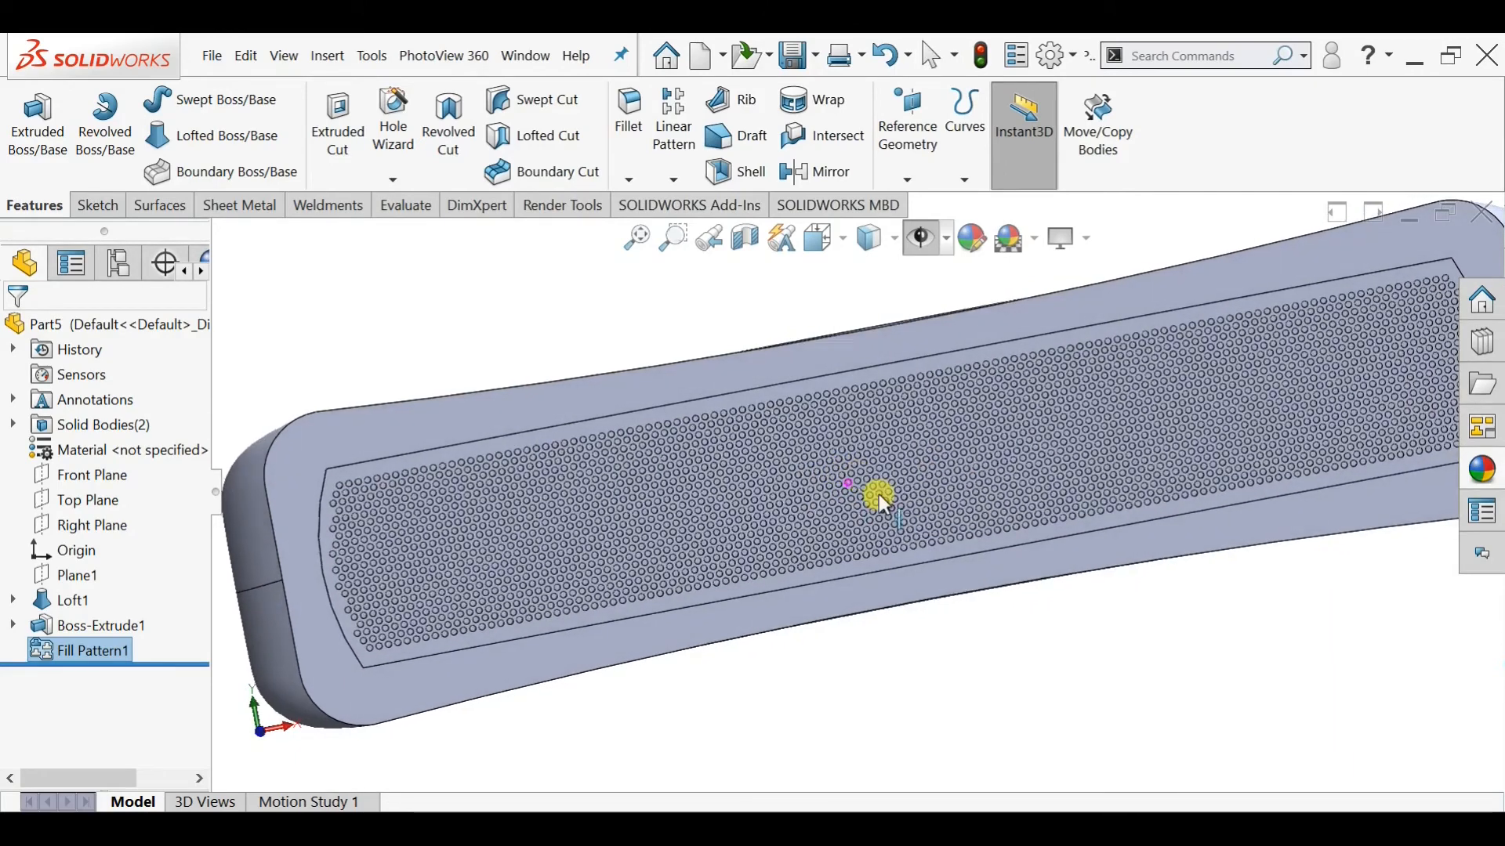
pyautogui.scroll(3, 878, 493)
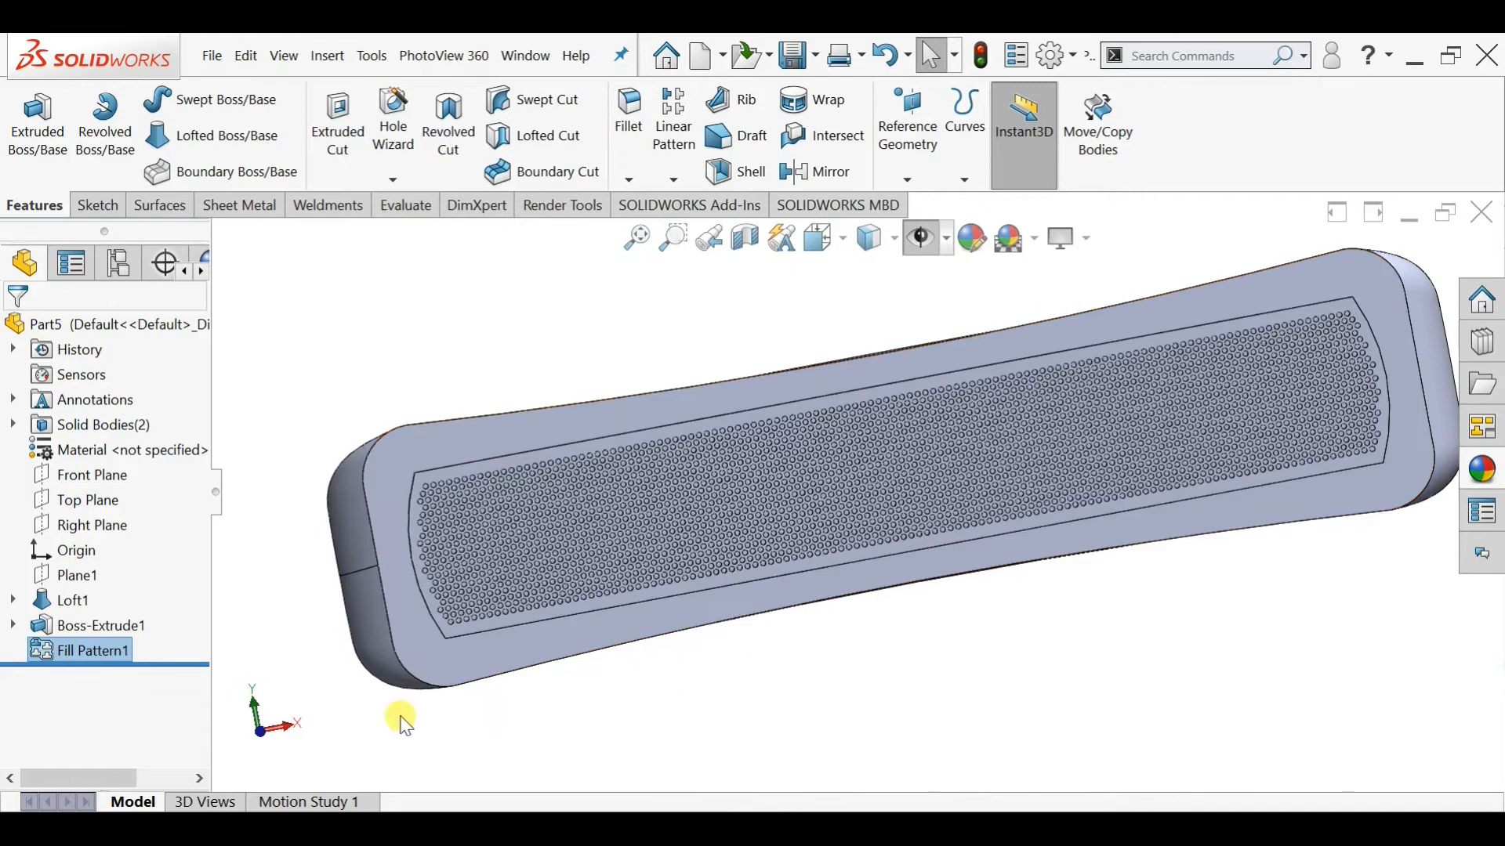
pyautogui.rightClick(113, 647)
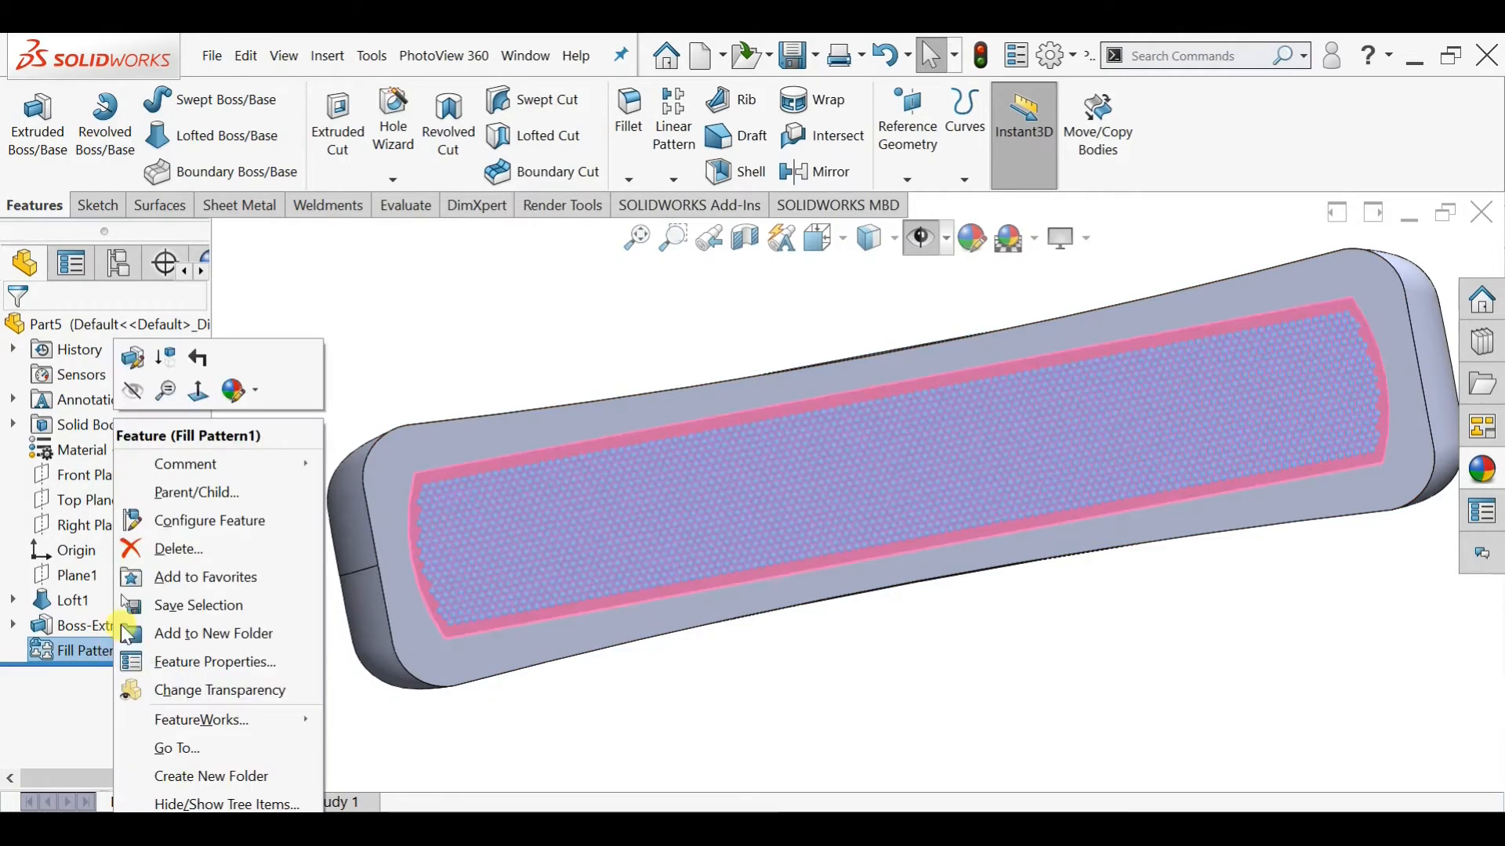
pyautogui.click(163, 359)
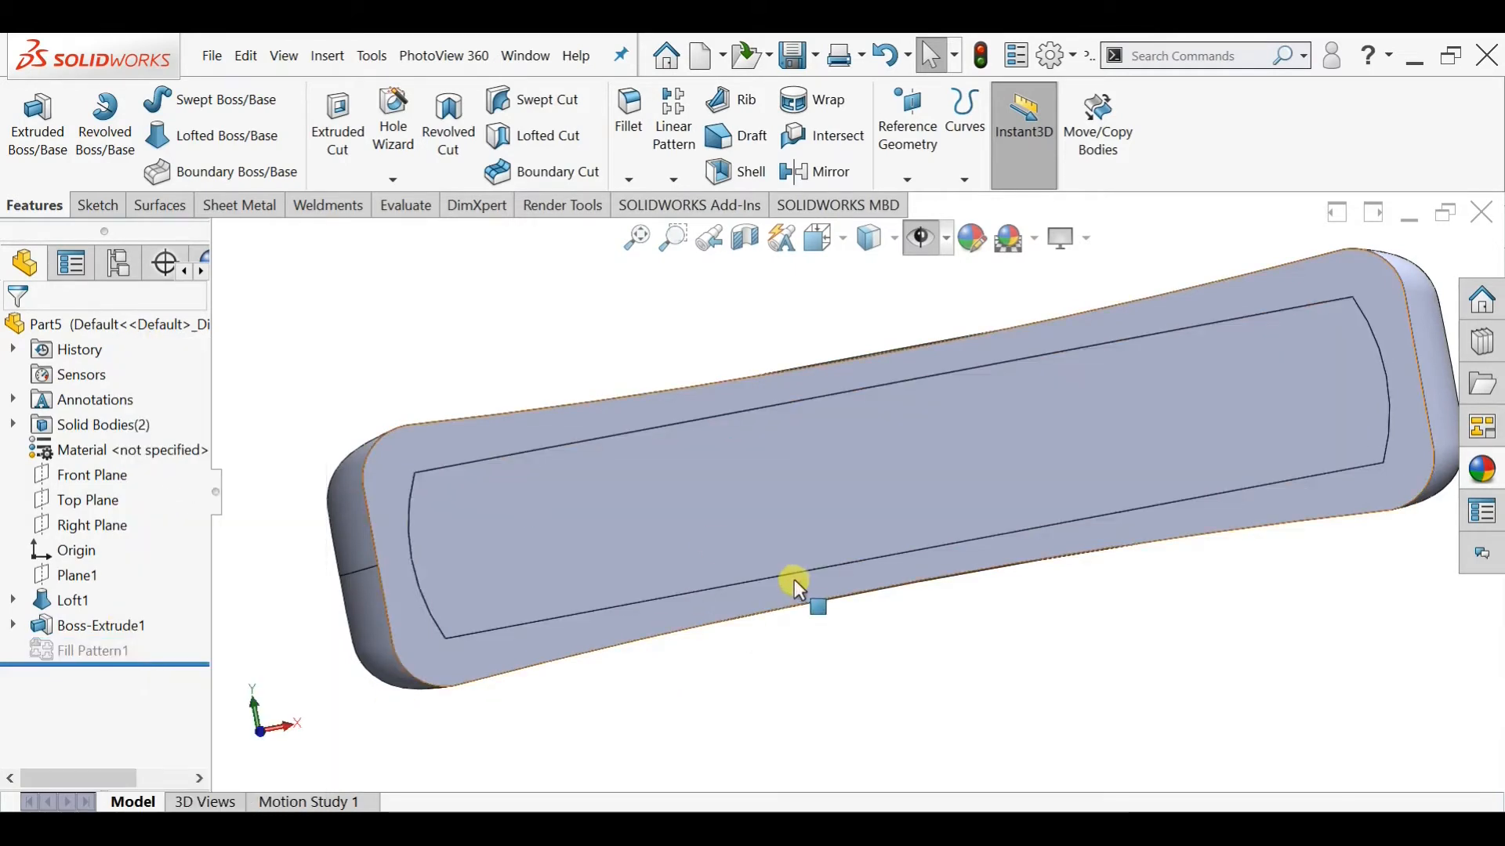
# Start a sketch on the Top Plane and draw a vertical centerline through the origin, extending past both sides of the body
pyautogui.moveTo(795, 577); pyautogui.dragTo(829, 725, button='middle')
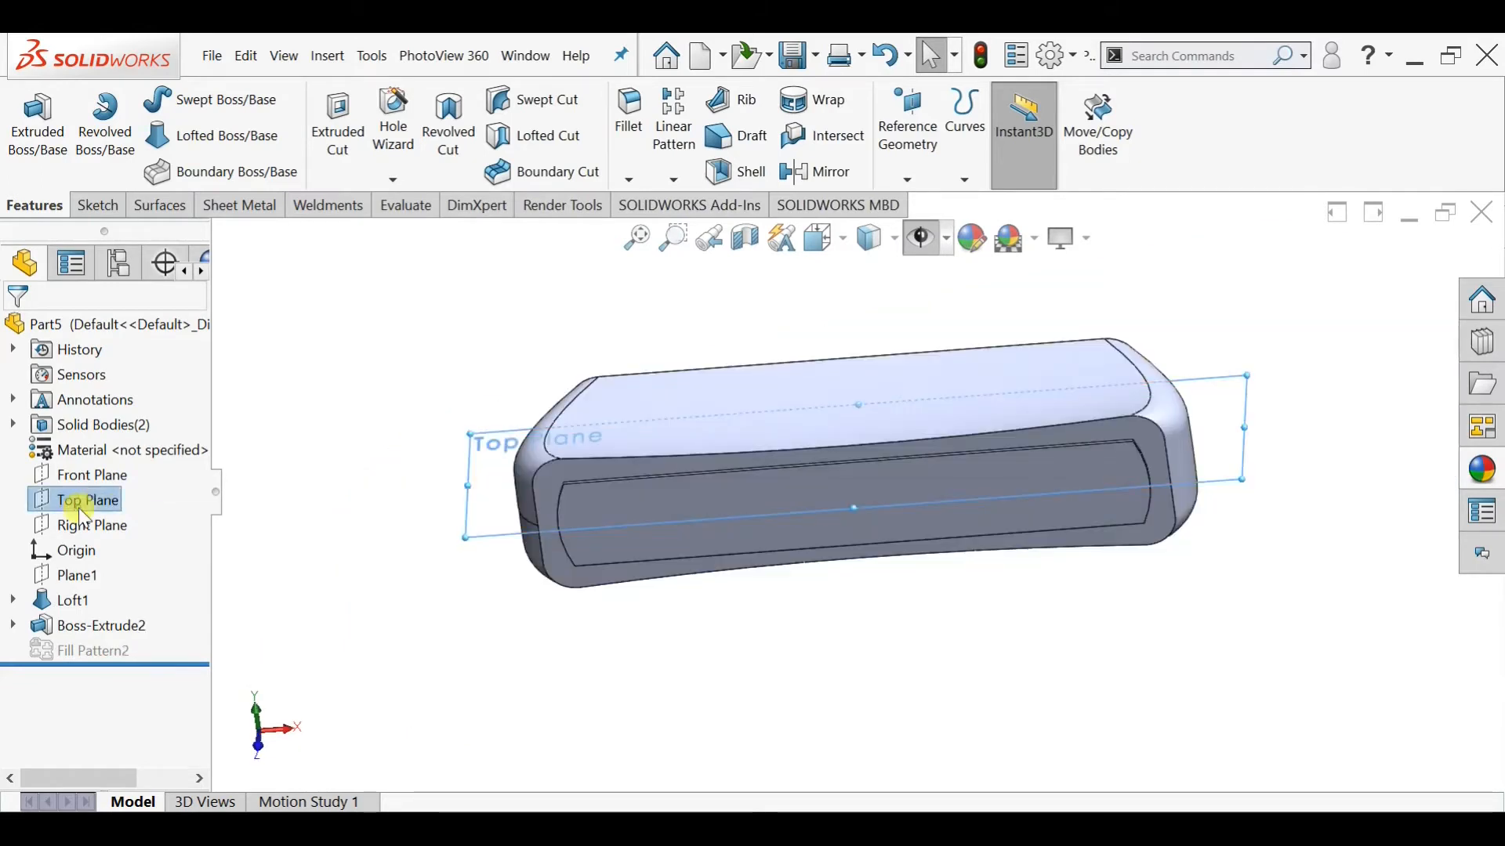
pyautogui.click(86, 499)
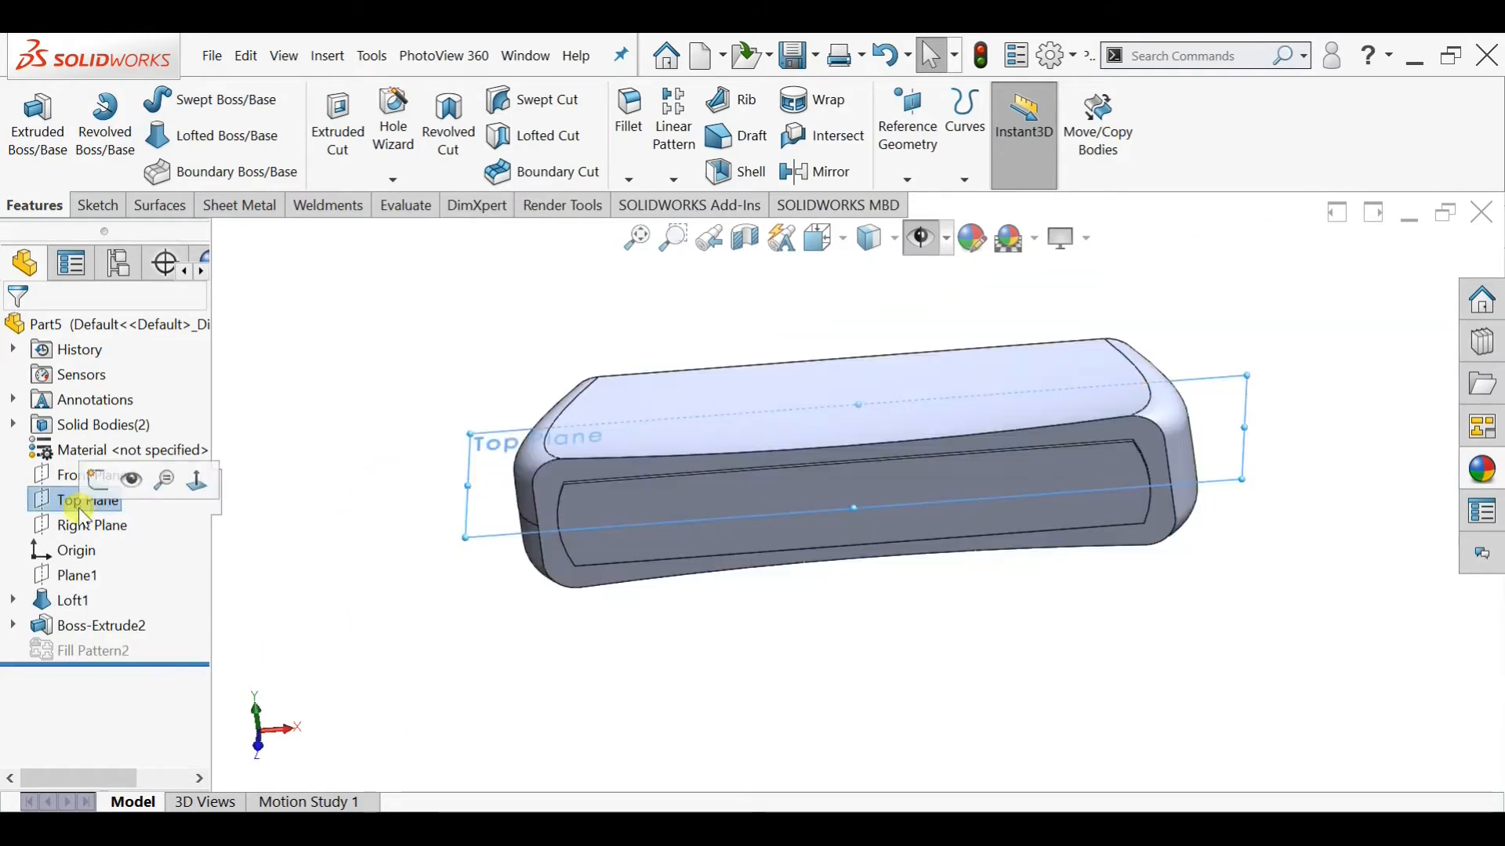
pyautogui.click(94, 482)
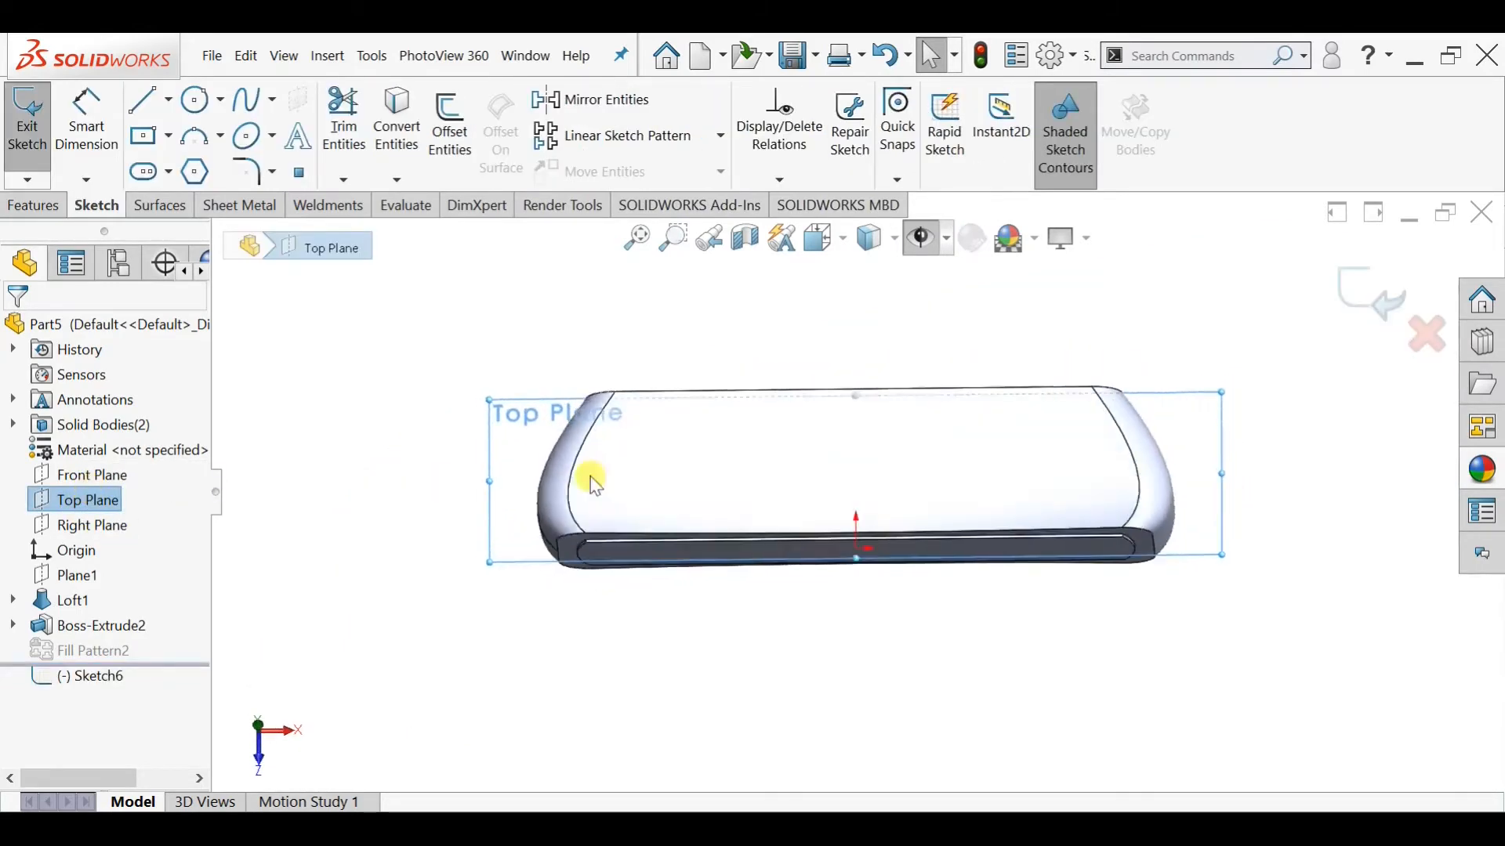
pyautogui.click(170, 114)
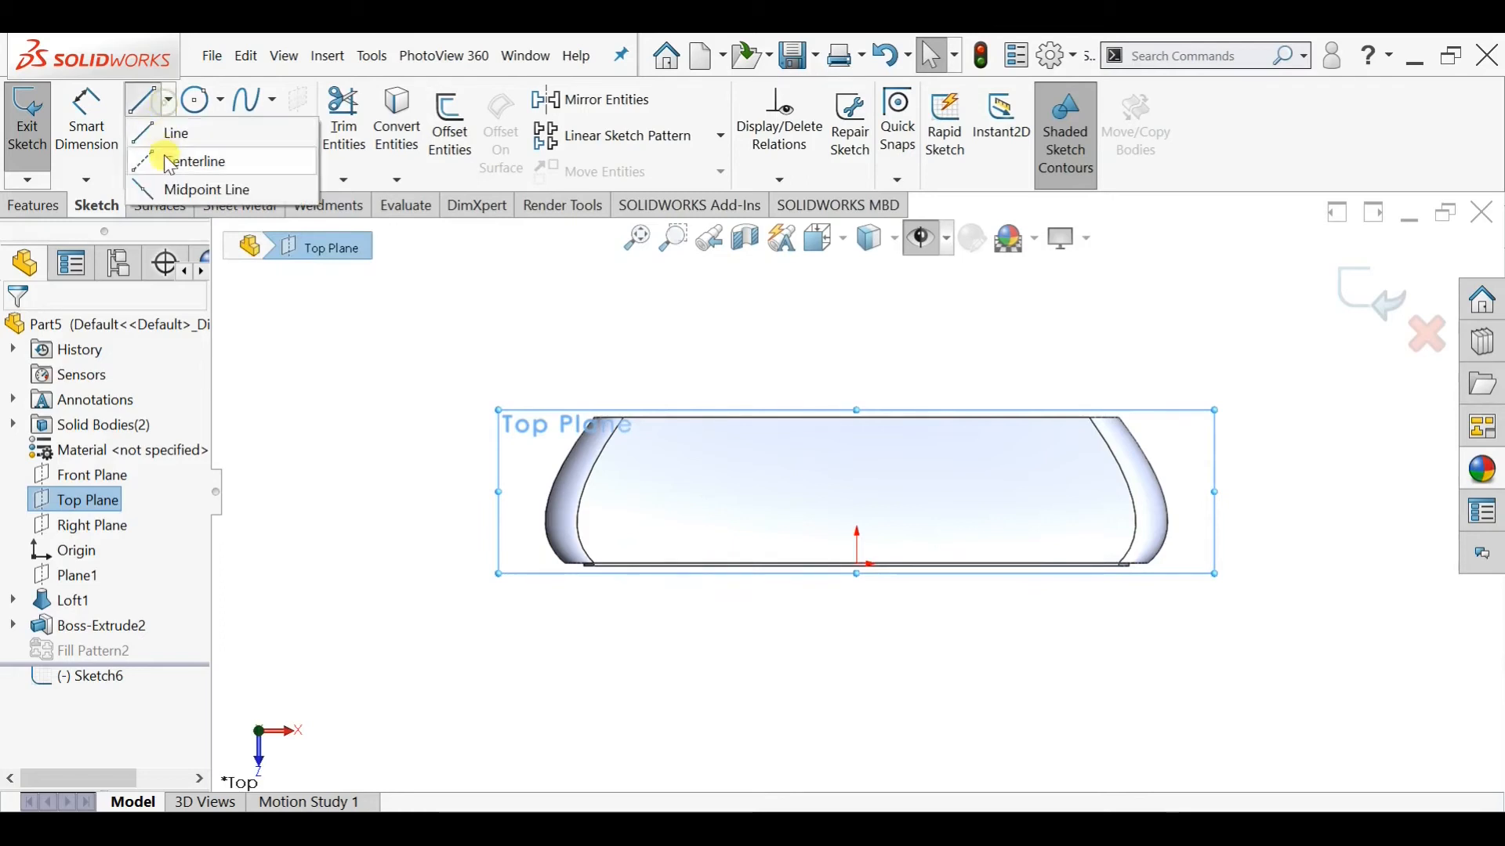
pyautogui.click(184, 157)
pyautogui.click(858, 355)
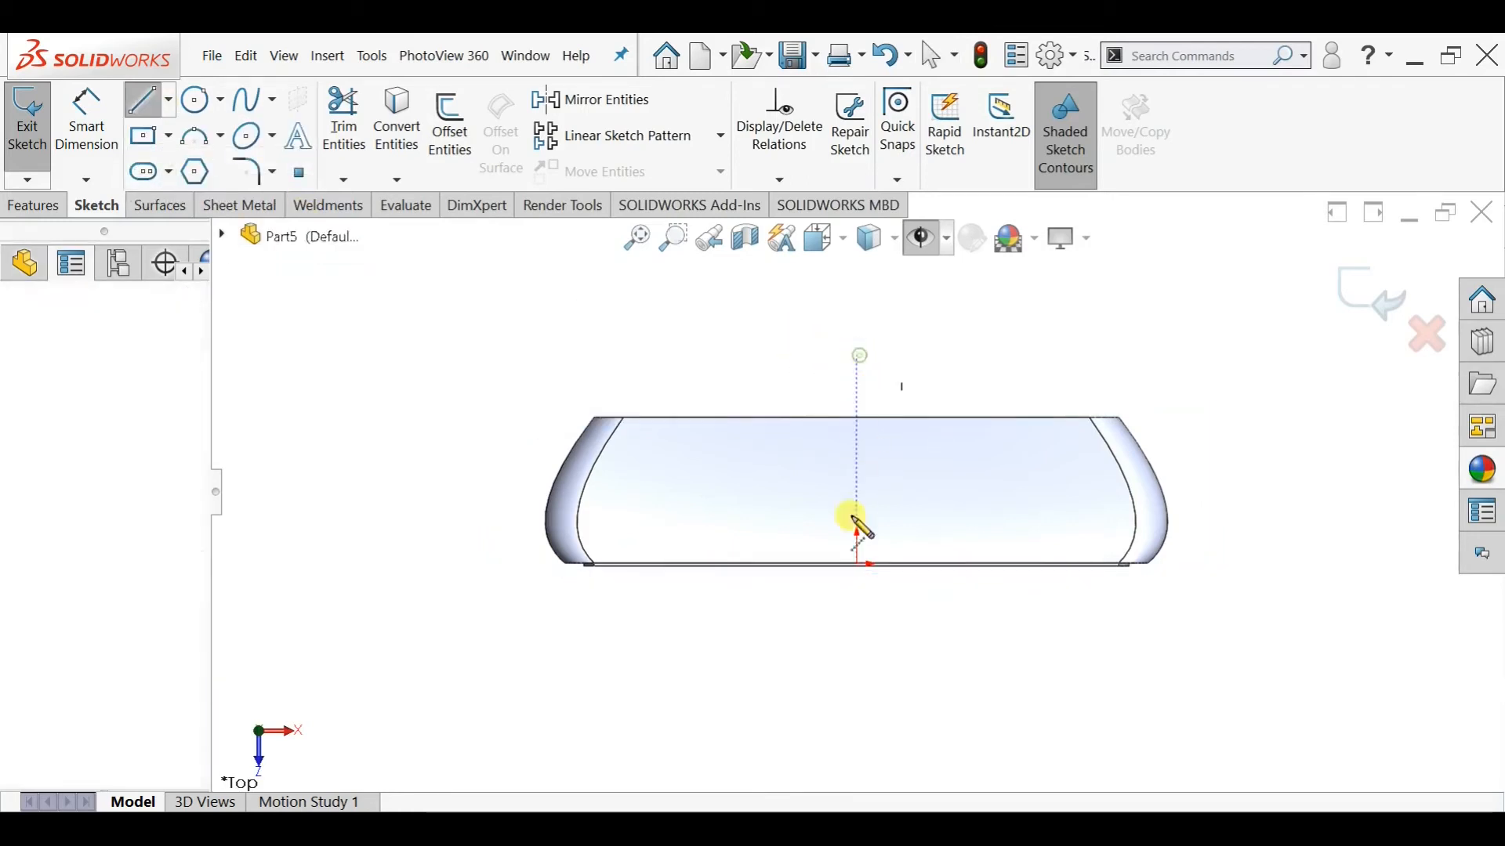
pyautogui.click(855, 660)
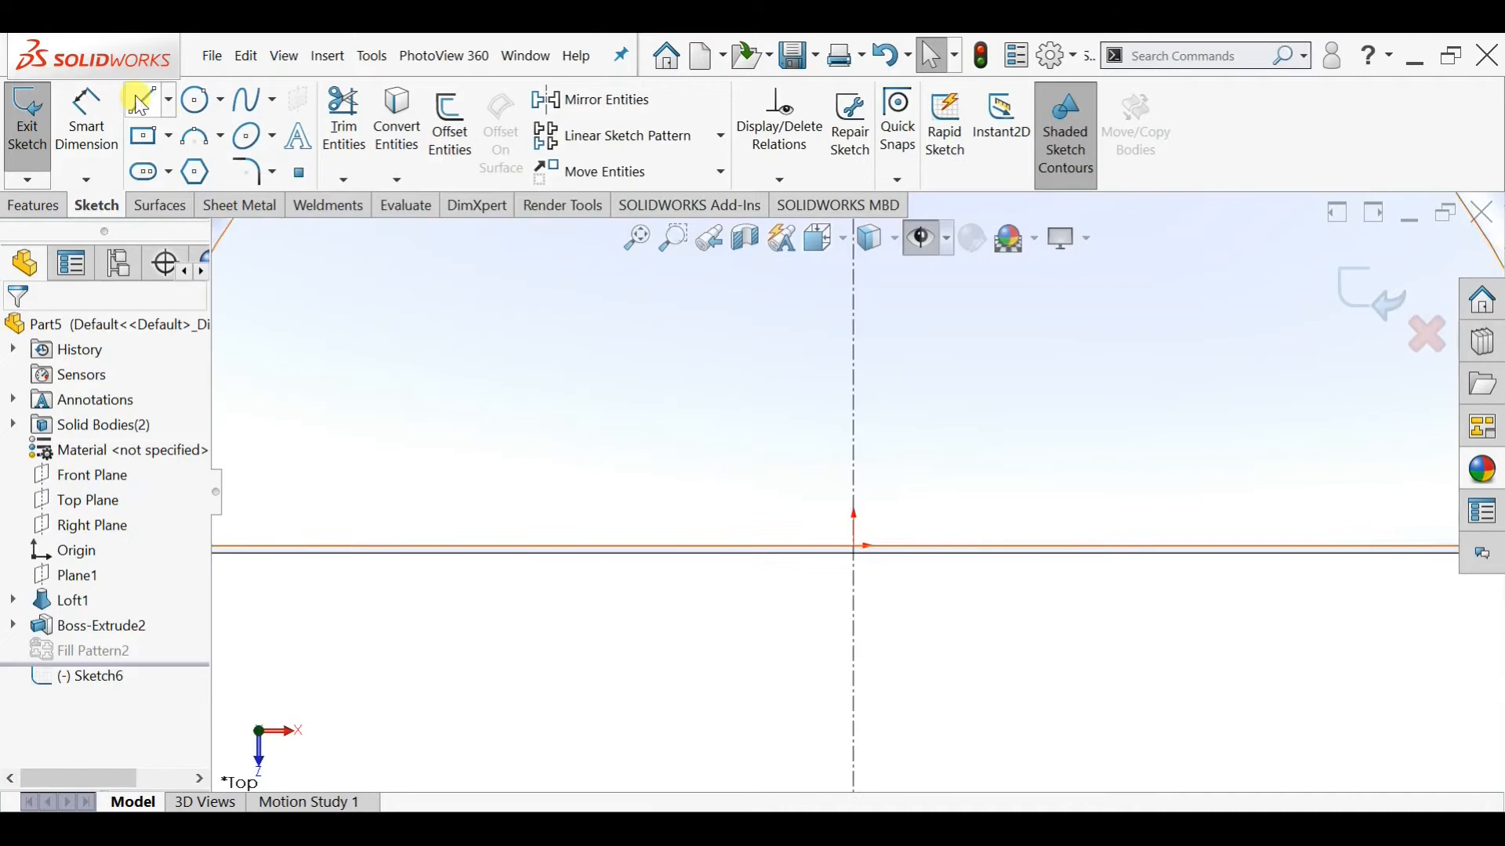
# Sketch a closed chevron outline with its apex on the centerline, the outer left edge about 8.9 mm and outer right edge about 7.5 mm long
pyautogui.click(143, 100)
pyautogui.scroll(-4, 852, 439)
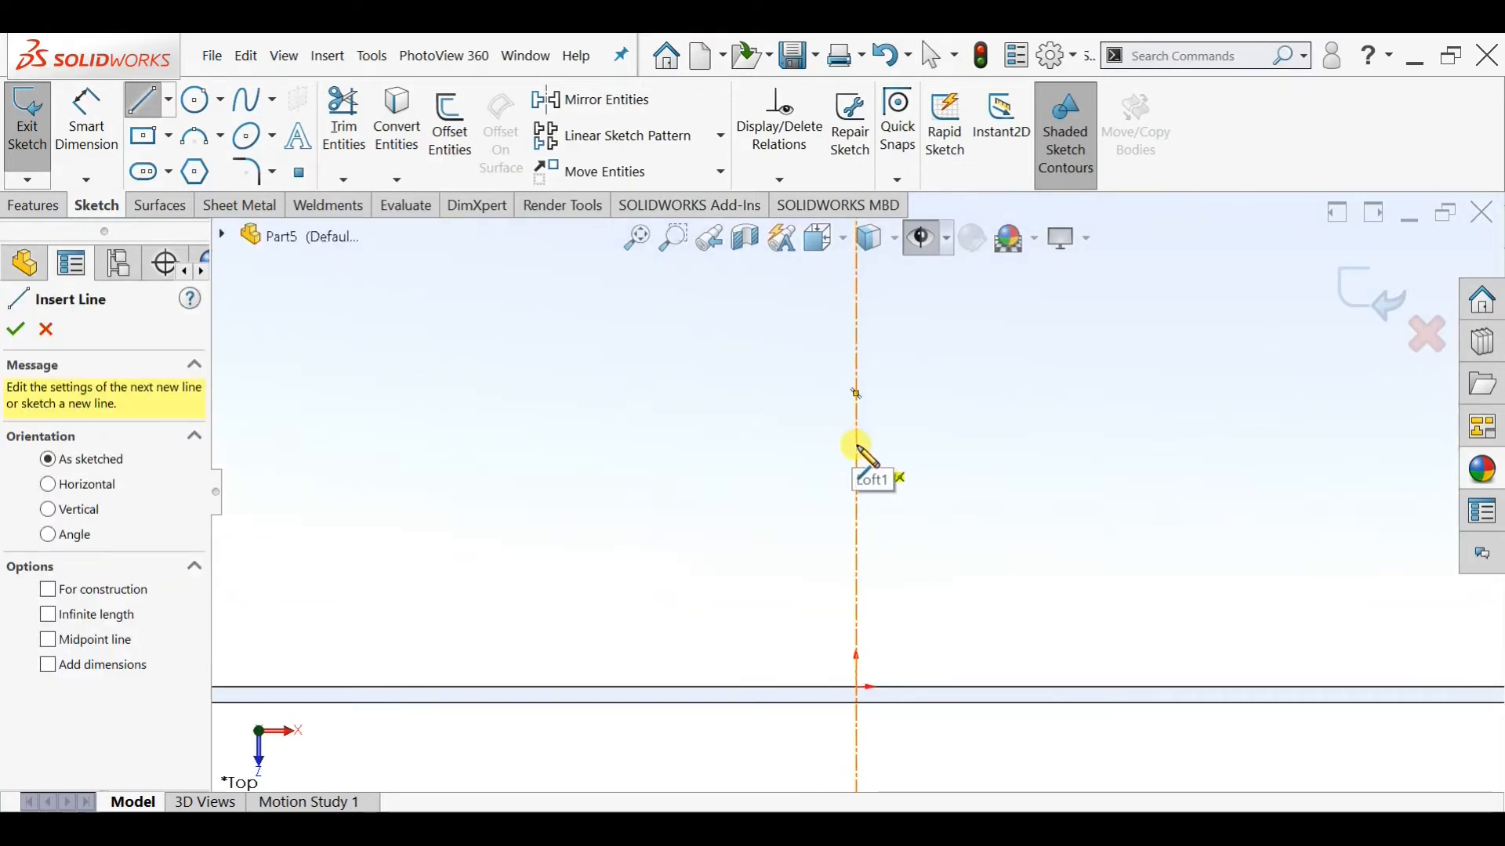
pyautogui.click(857, 445)
pyautogui.click(740, 521)
pyautogui.click(759, 550)
pyautogui.click(856, 486)
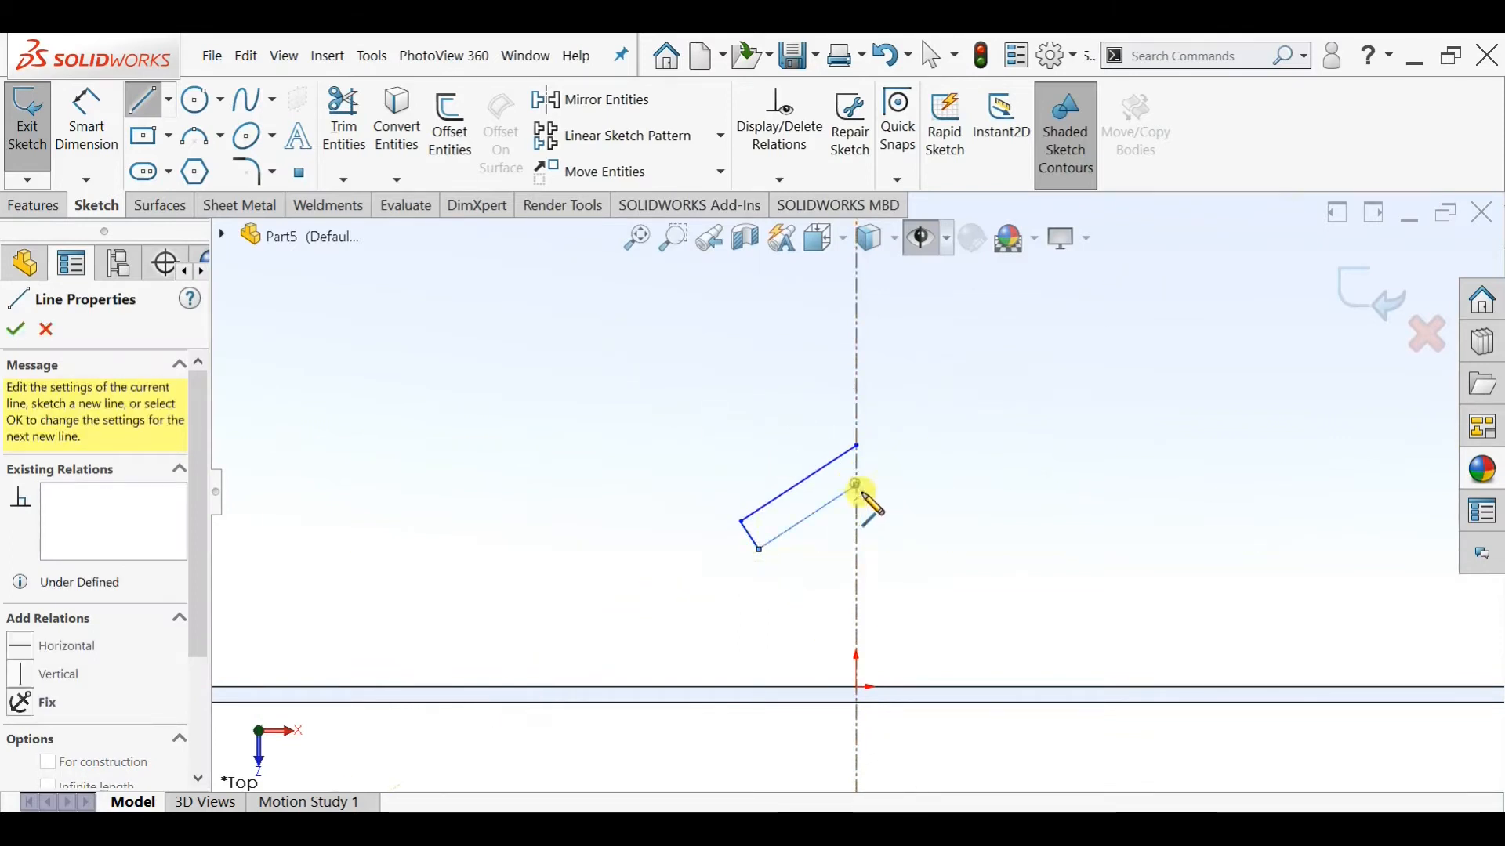
pyautogui.click(917, 550)
pyautogui.click(938, 531)
pyautogui.click(856, 445)
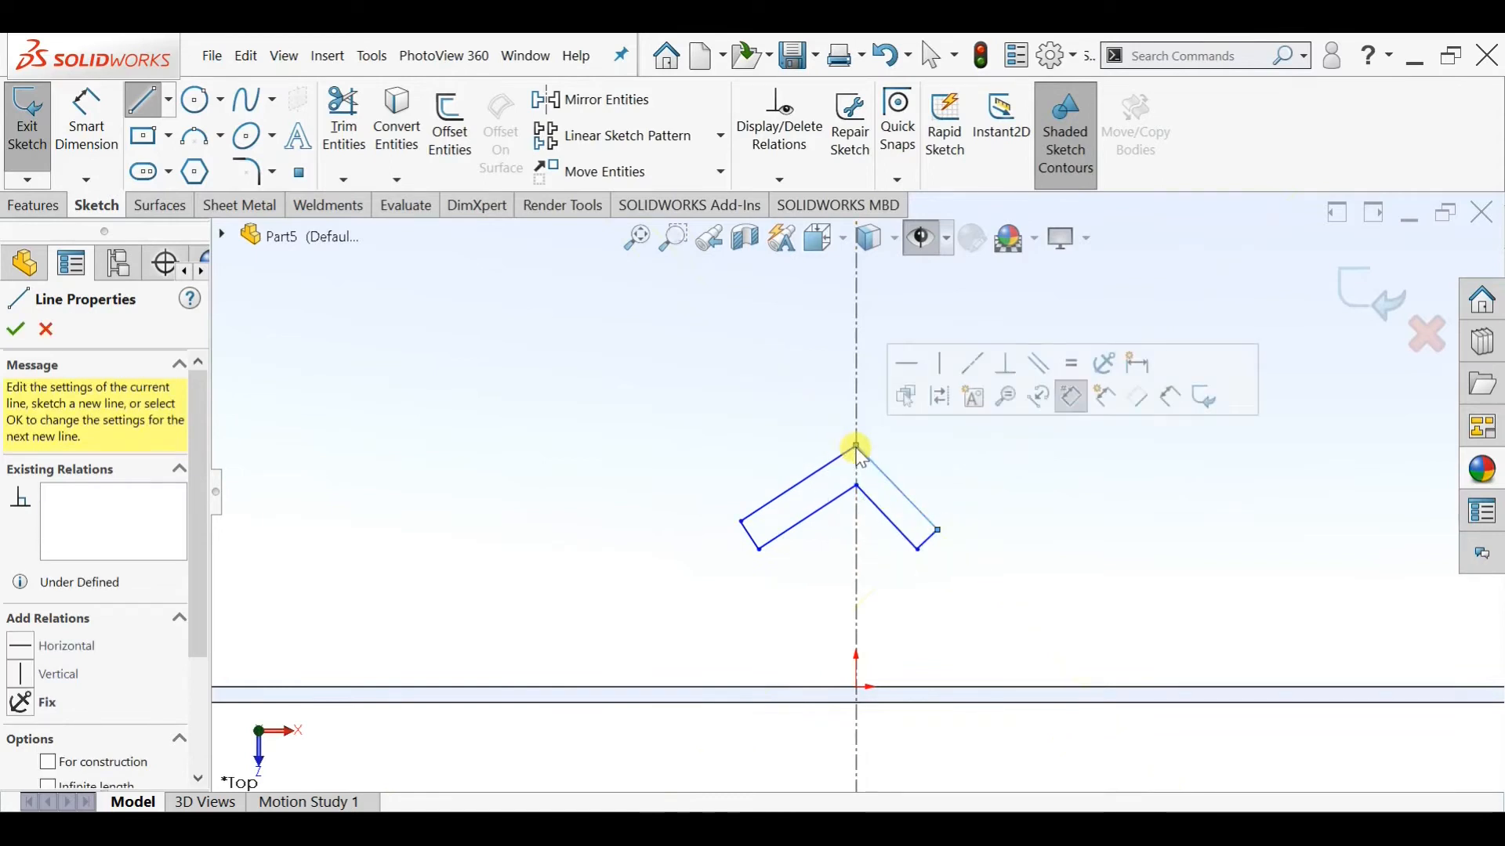
# Dimension the angle between the chevron's outer left edge and the centerline as 120°
pyautogui.click(92, 111)
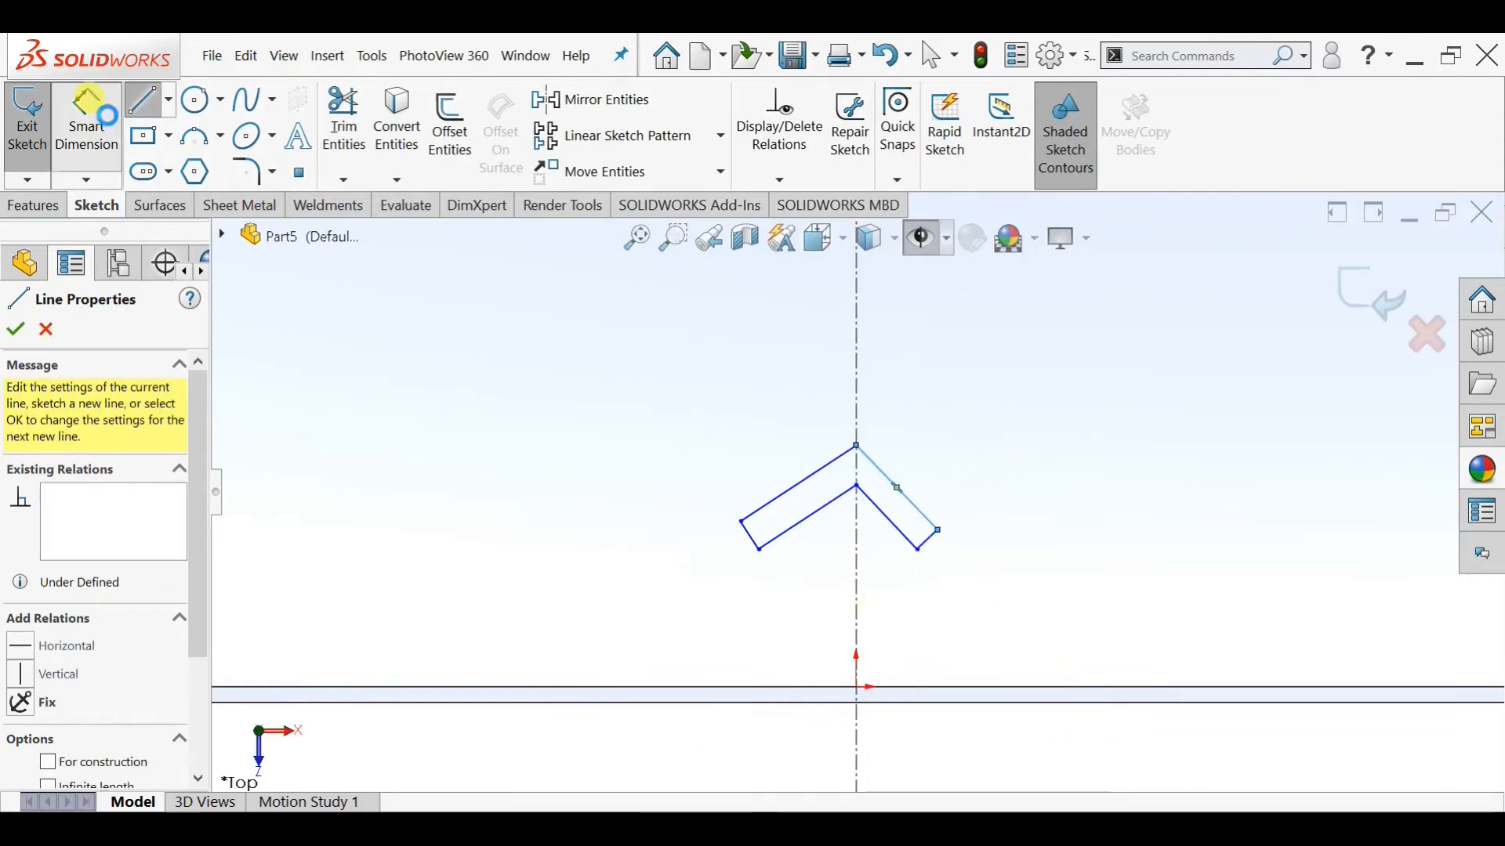
pyautogui.click(840, 463)
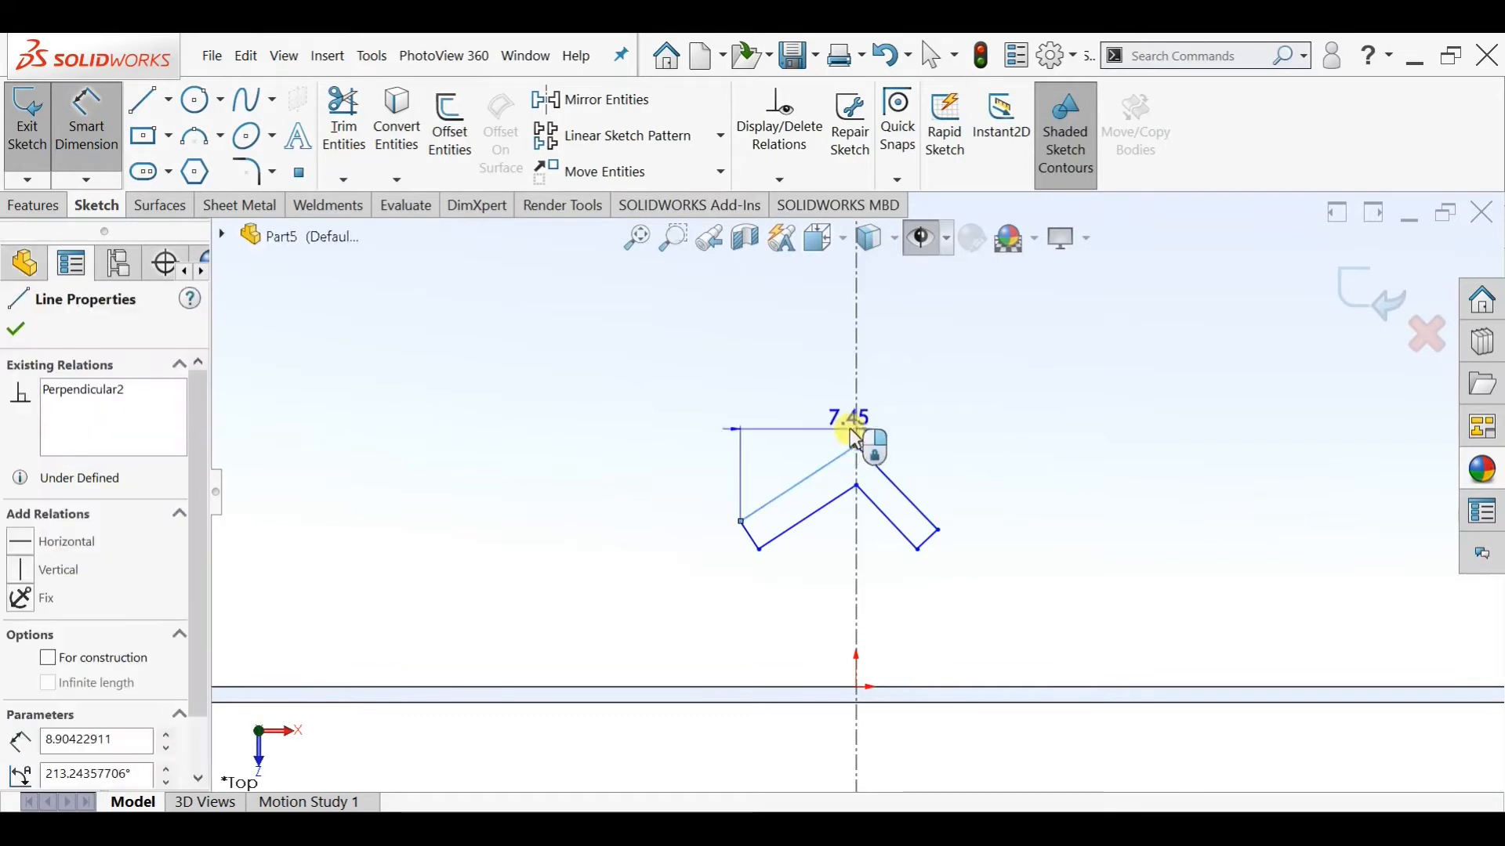
pyautogui.click(856, 420)
pyautogui.click(803, 409)
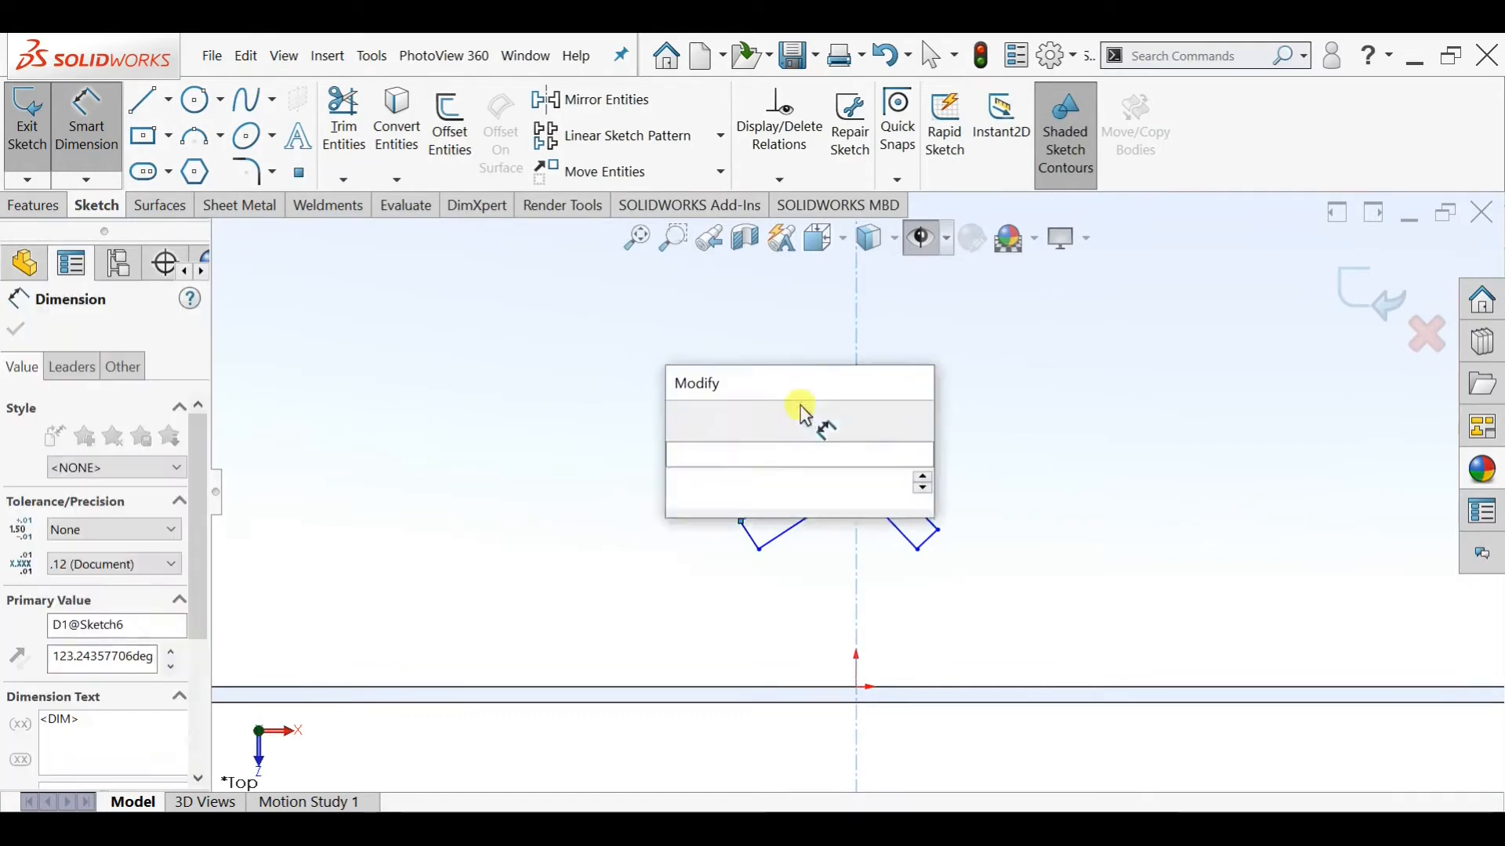
pyautogui.write('120')
pyautogui.press('Return')
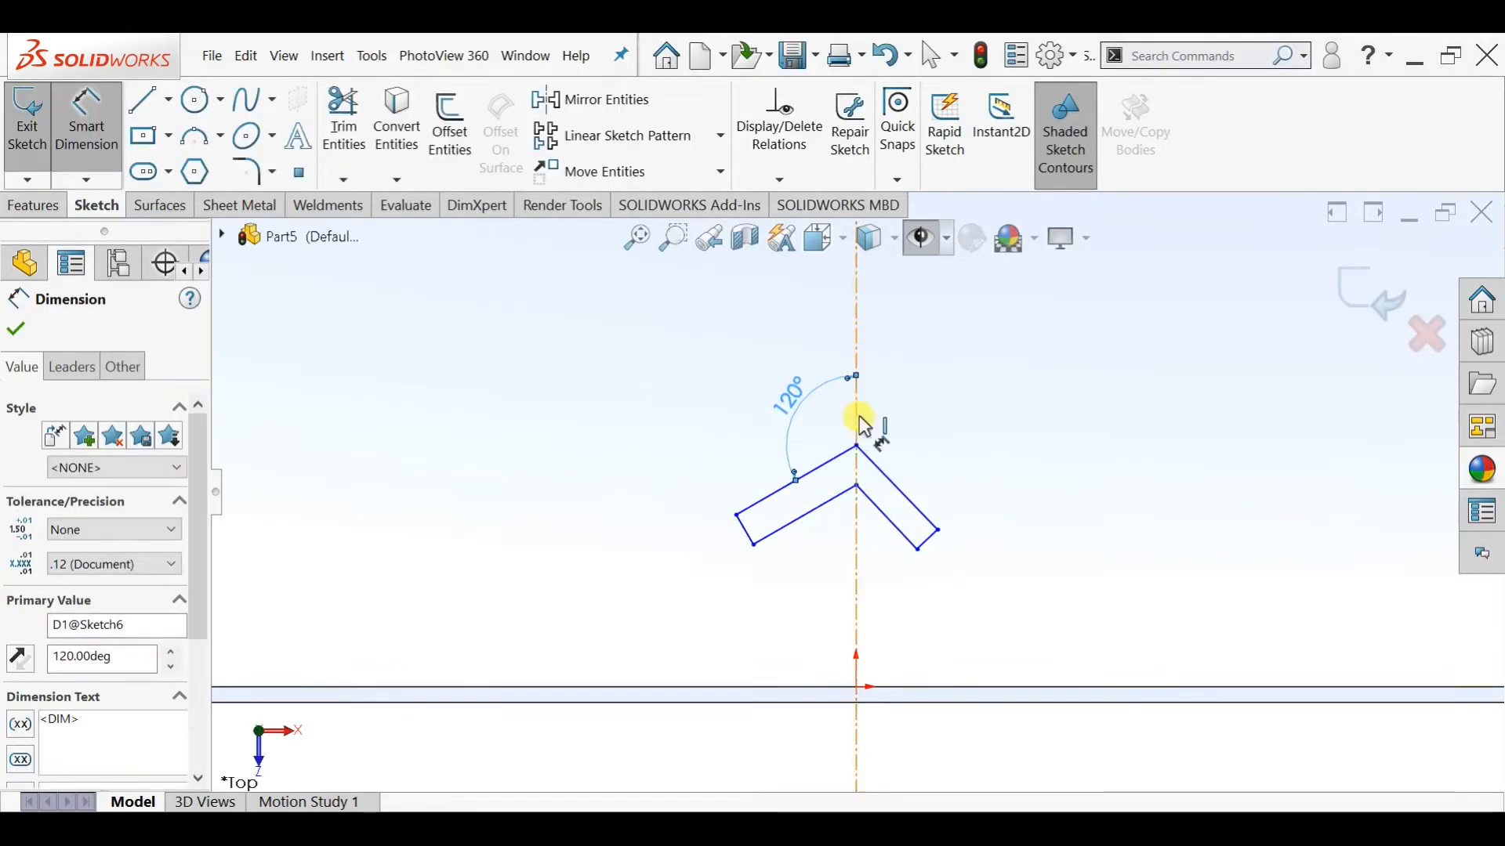
# Dimension the angle between the chevron's outer right edge and the centerline as 120°
pyautogui.click(857, 450)
pyautogui.click(881, 470)
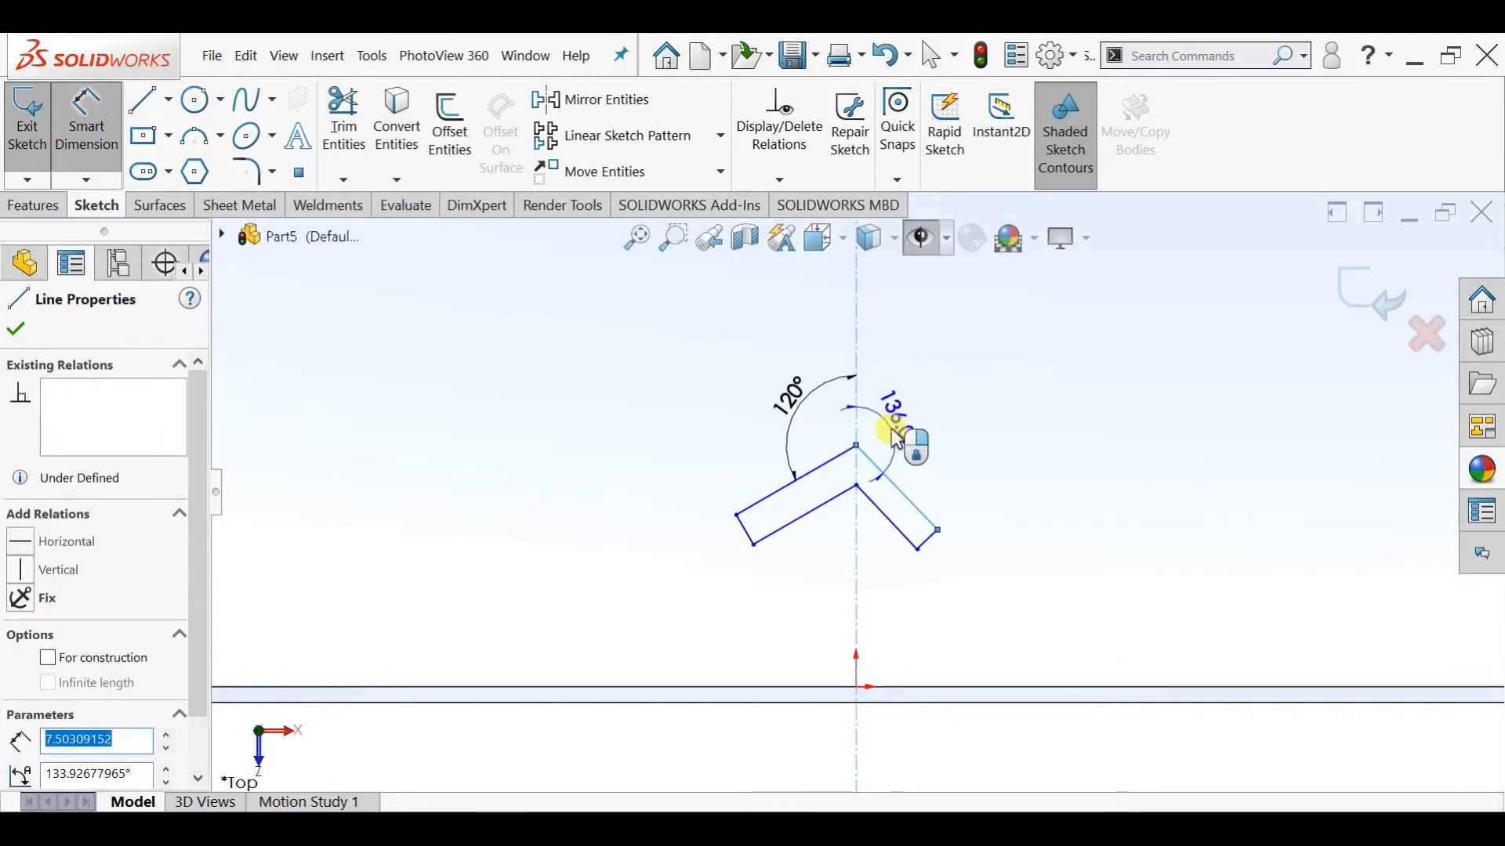
pyautogui.click(896, 439)
pyautogui.write('120')
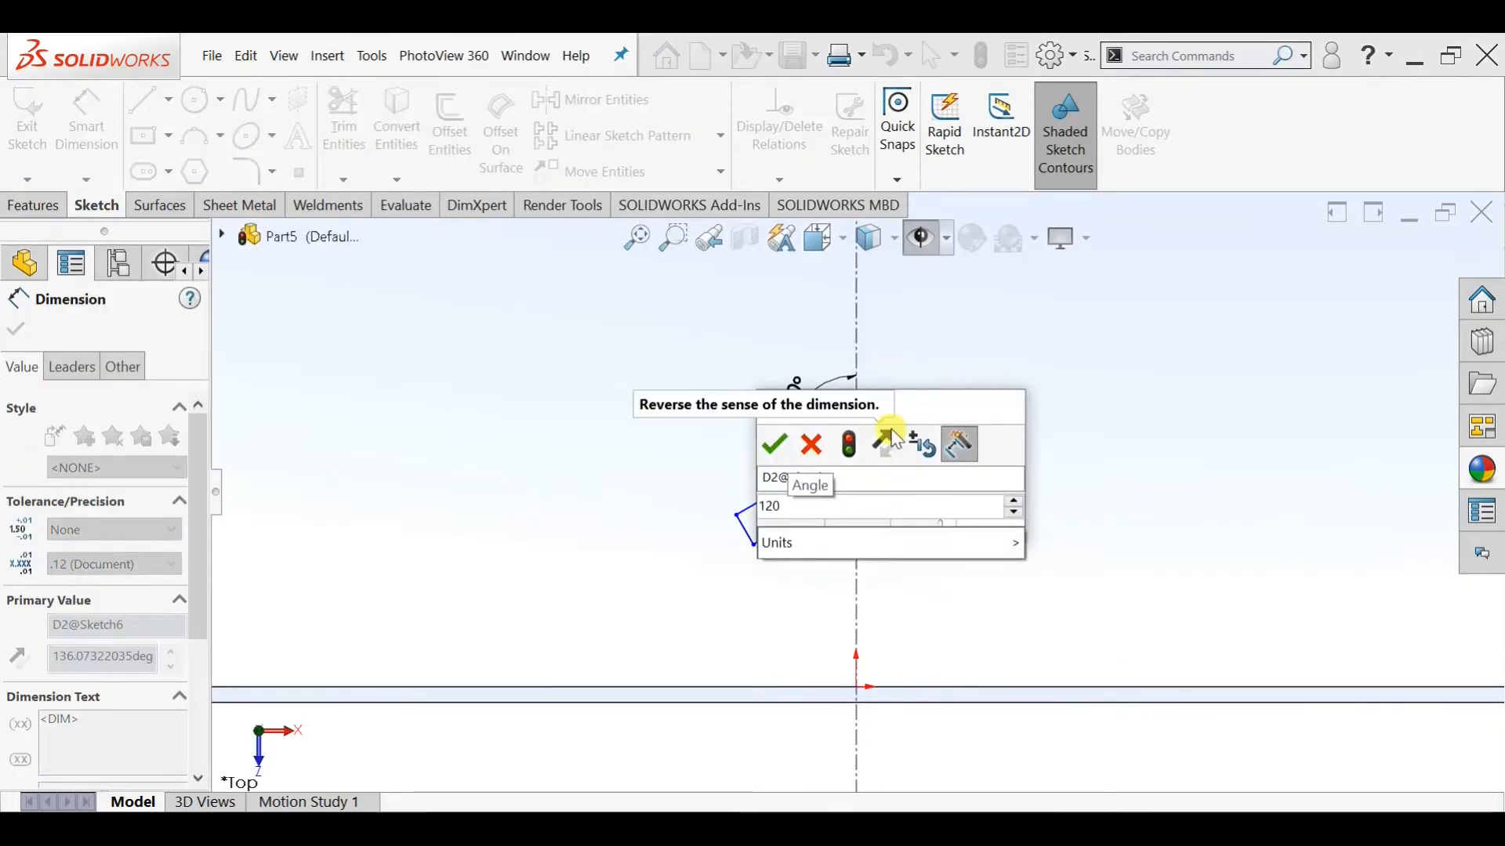
pyautogui.press('Return')
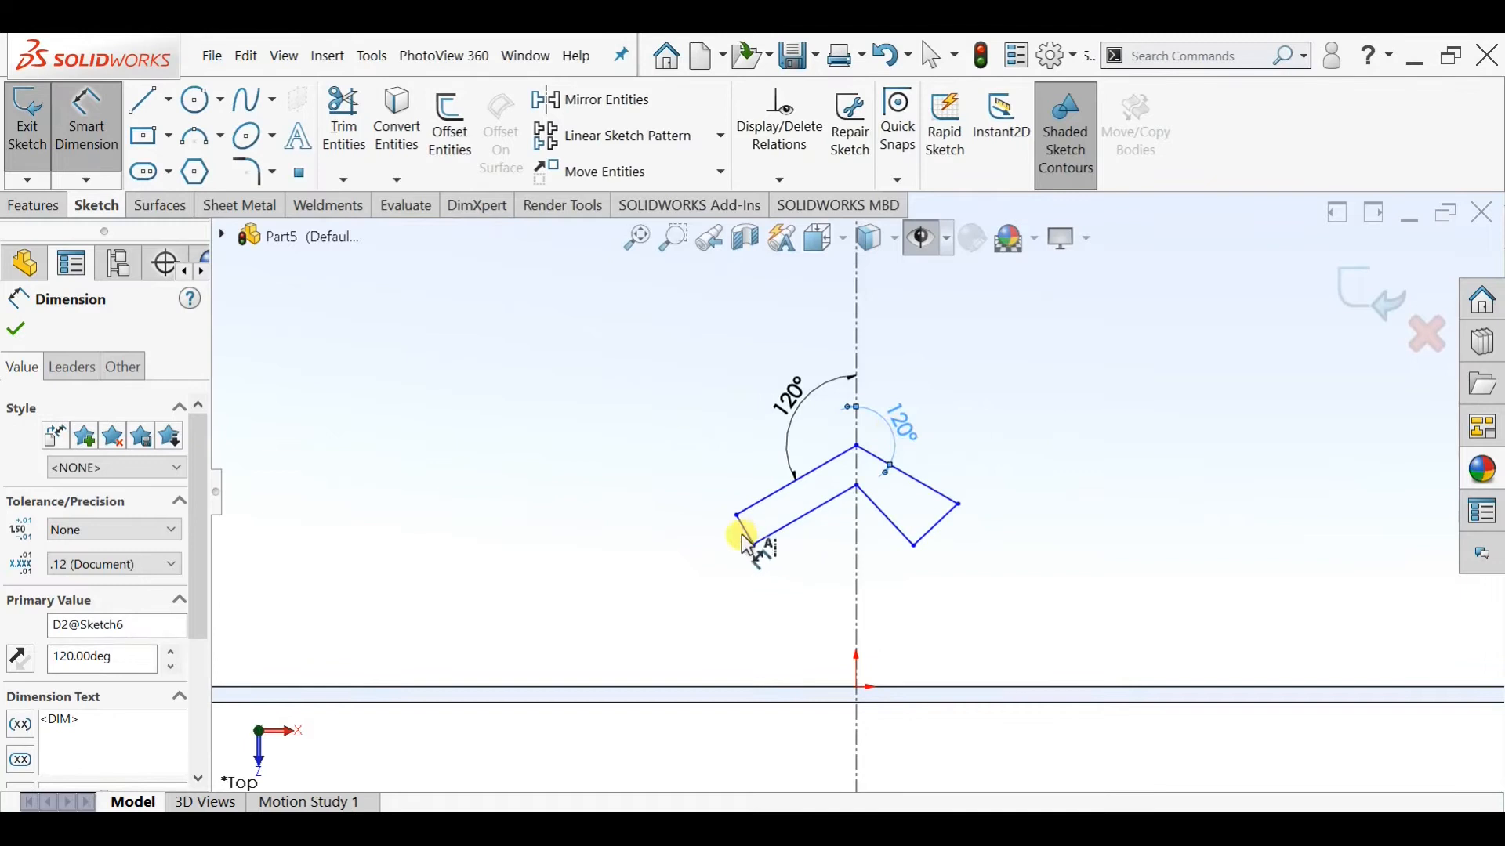
pyautogui.press('Escape')
# Dimension the short end edge of the chevron's left arm as 1.5 mm
pyautogui.scroll(-3, 784, 553)
pyautogui.click(107, 147)
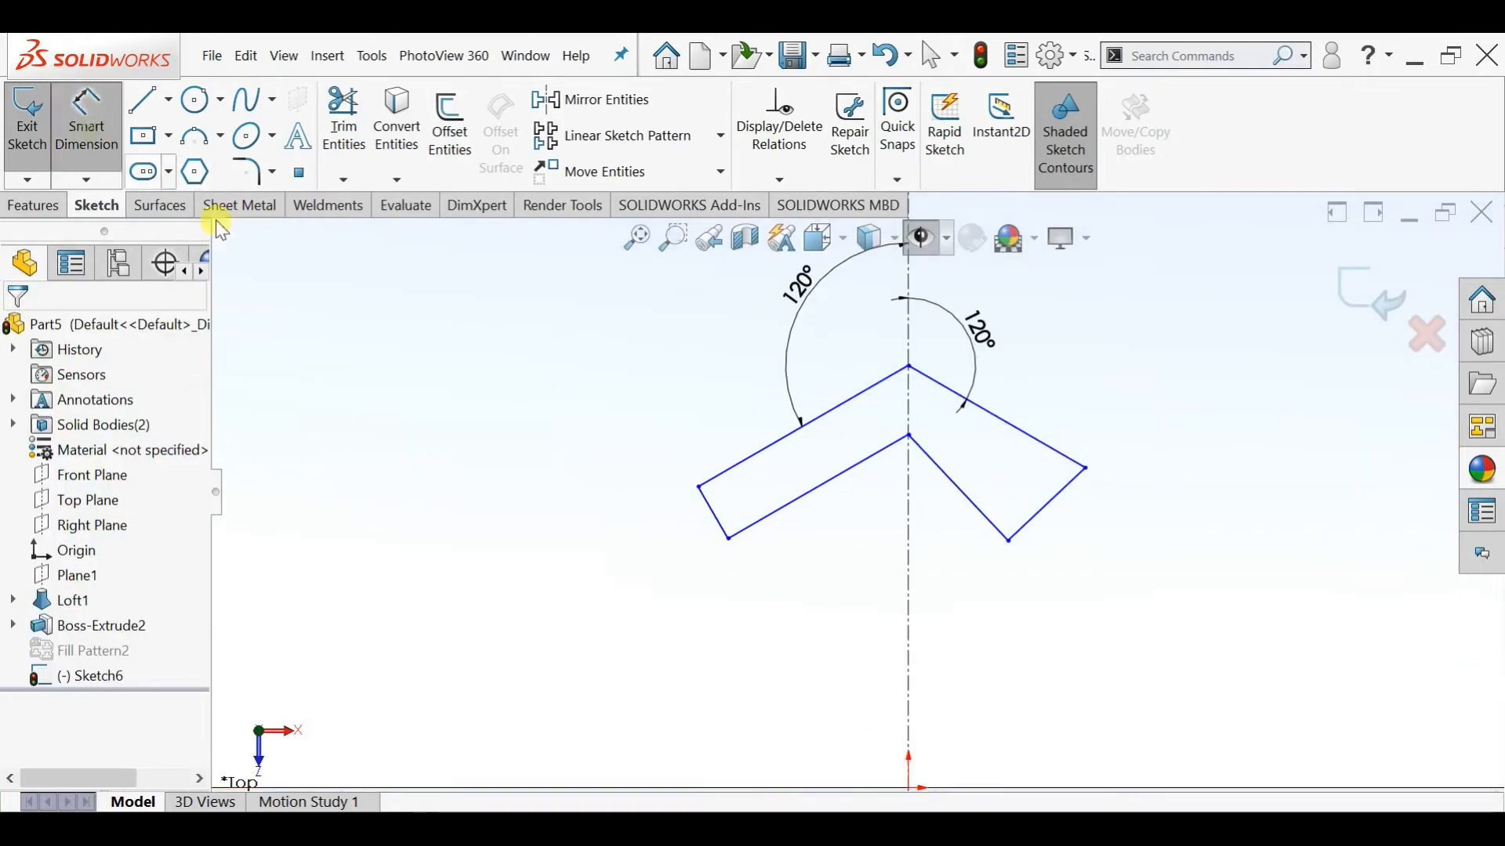
pyautogui.click(711, 511)
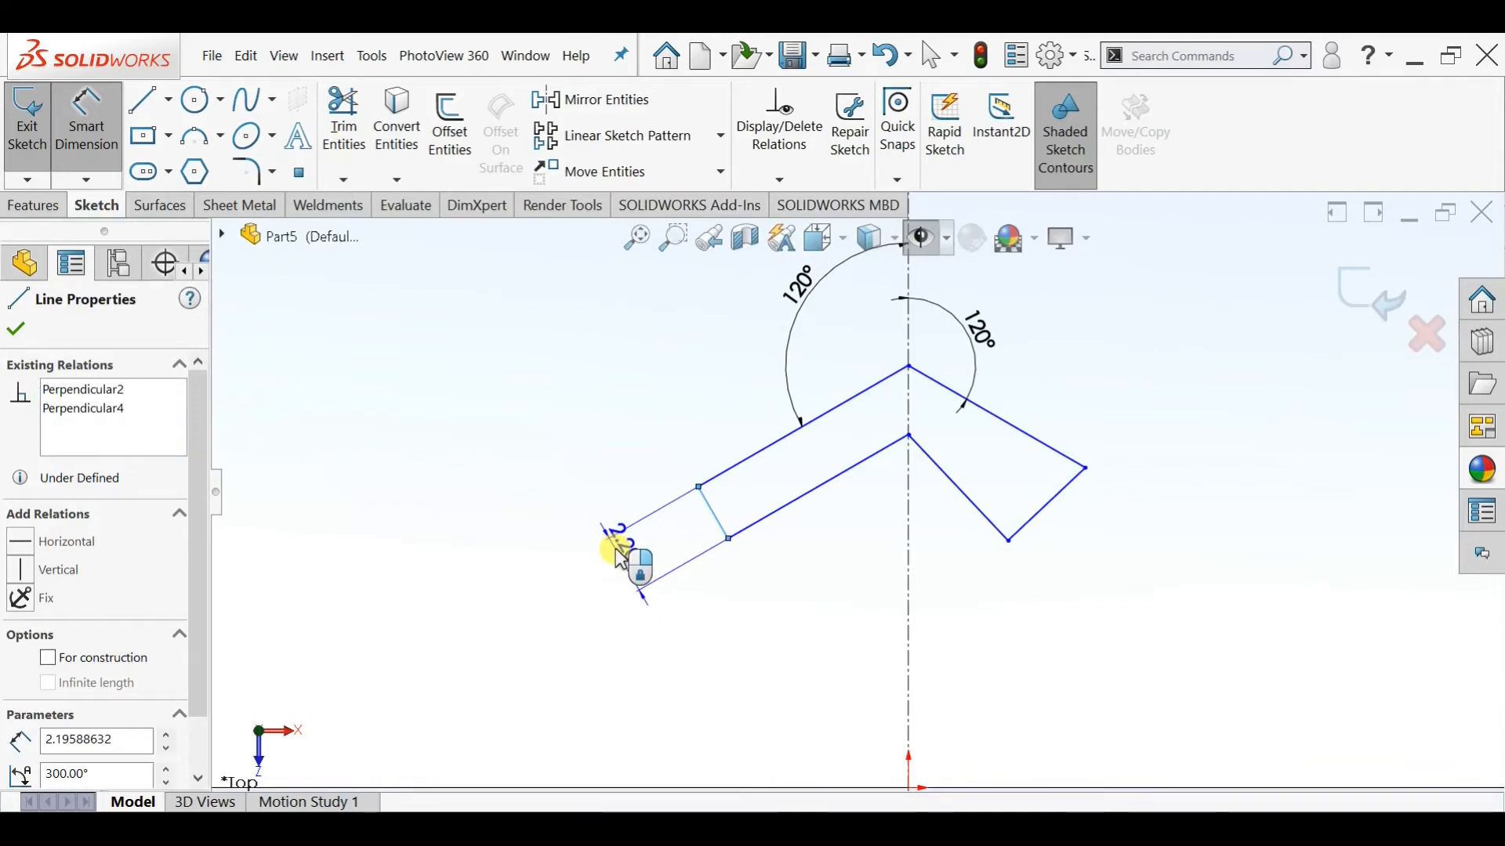
pyautogui.click(618, 553)
pyautogui.write('1.4')
pyautogui.press('BackSpace')
pyautogui.write('5')
pyautogui.press('Return')
# Dimension the short end edge of the chevron's right arm as 1.5 mm
pyautogui.click(1046, 525)
pyautogui.click(1123, 604)
pyautogui.write('1.')
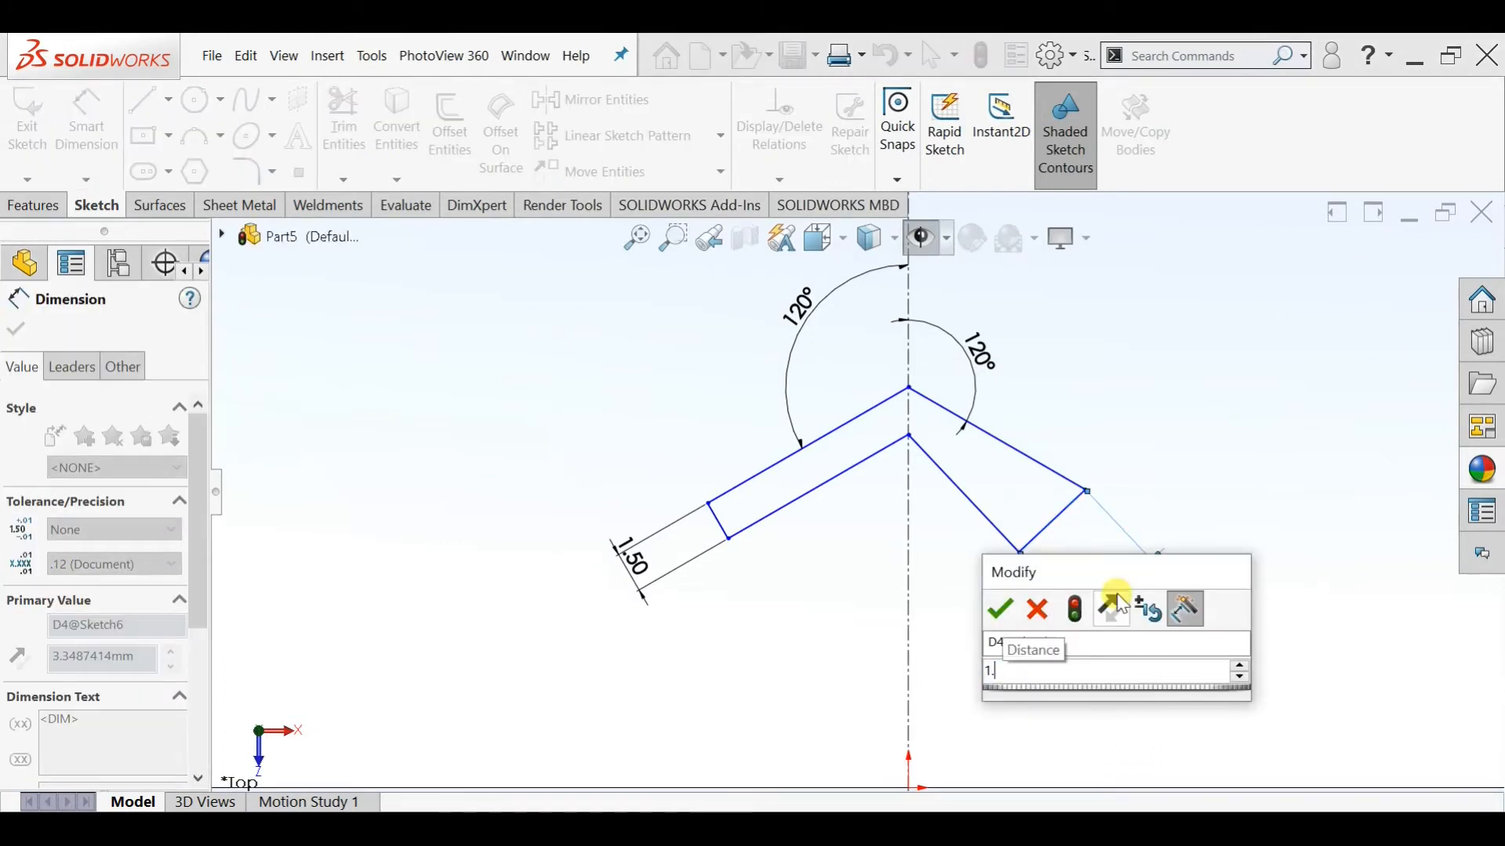
pyautogui.write('5')
pyautogui.press('Return')
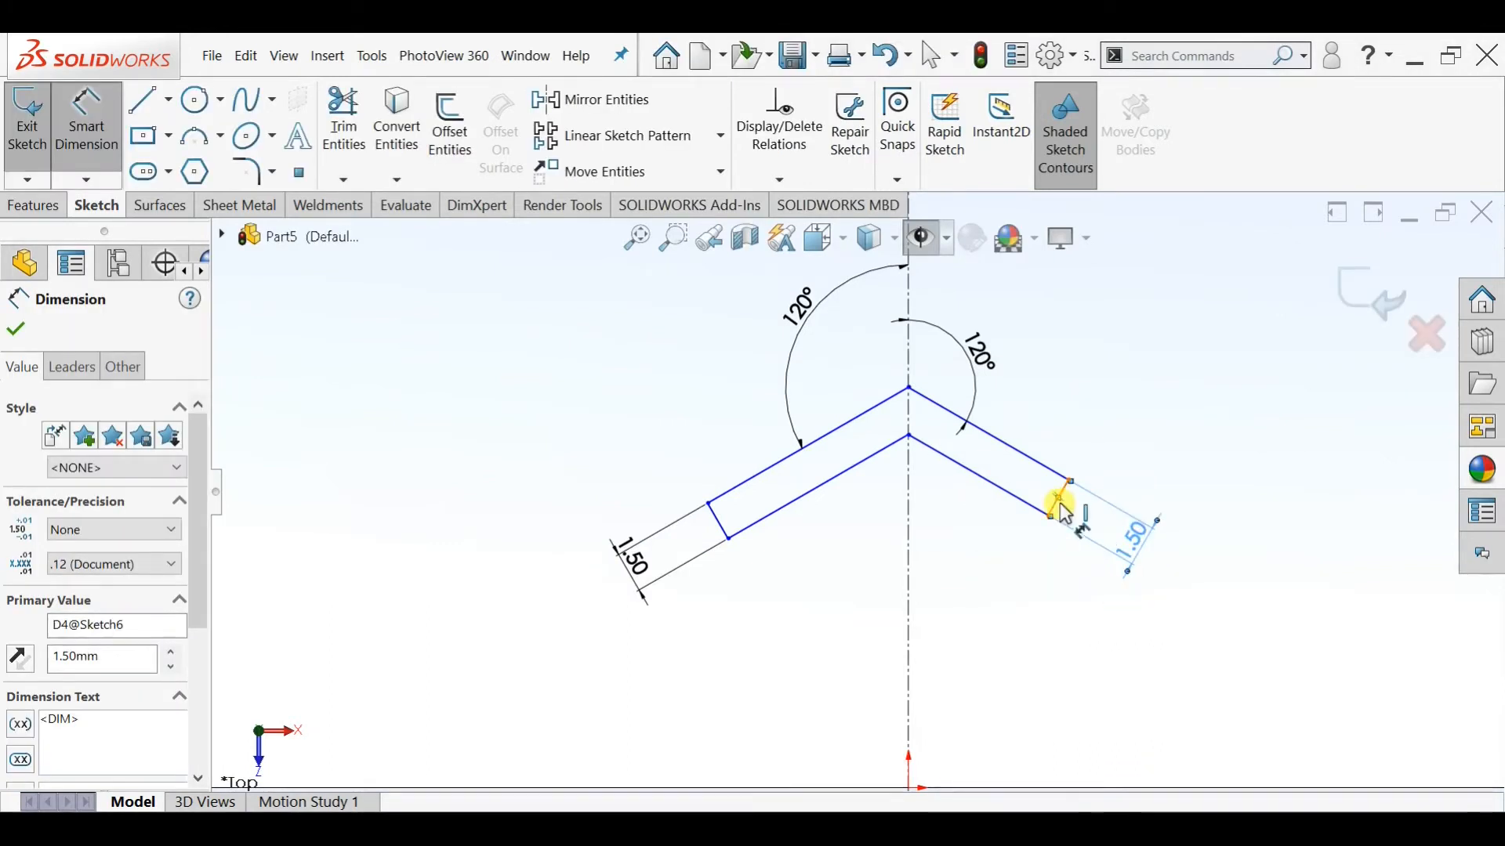
pyautogui.press('Escape')
# Make the chevron's two short end edges symmetric about the vertical centerline
pyautogui.click(1066, 494)
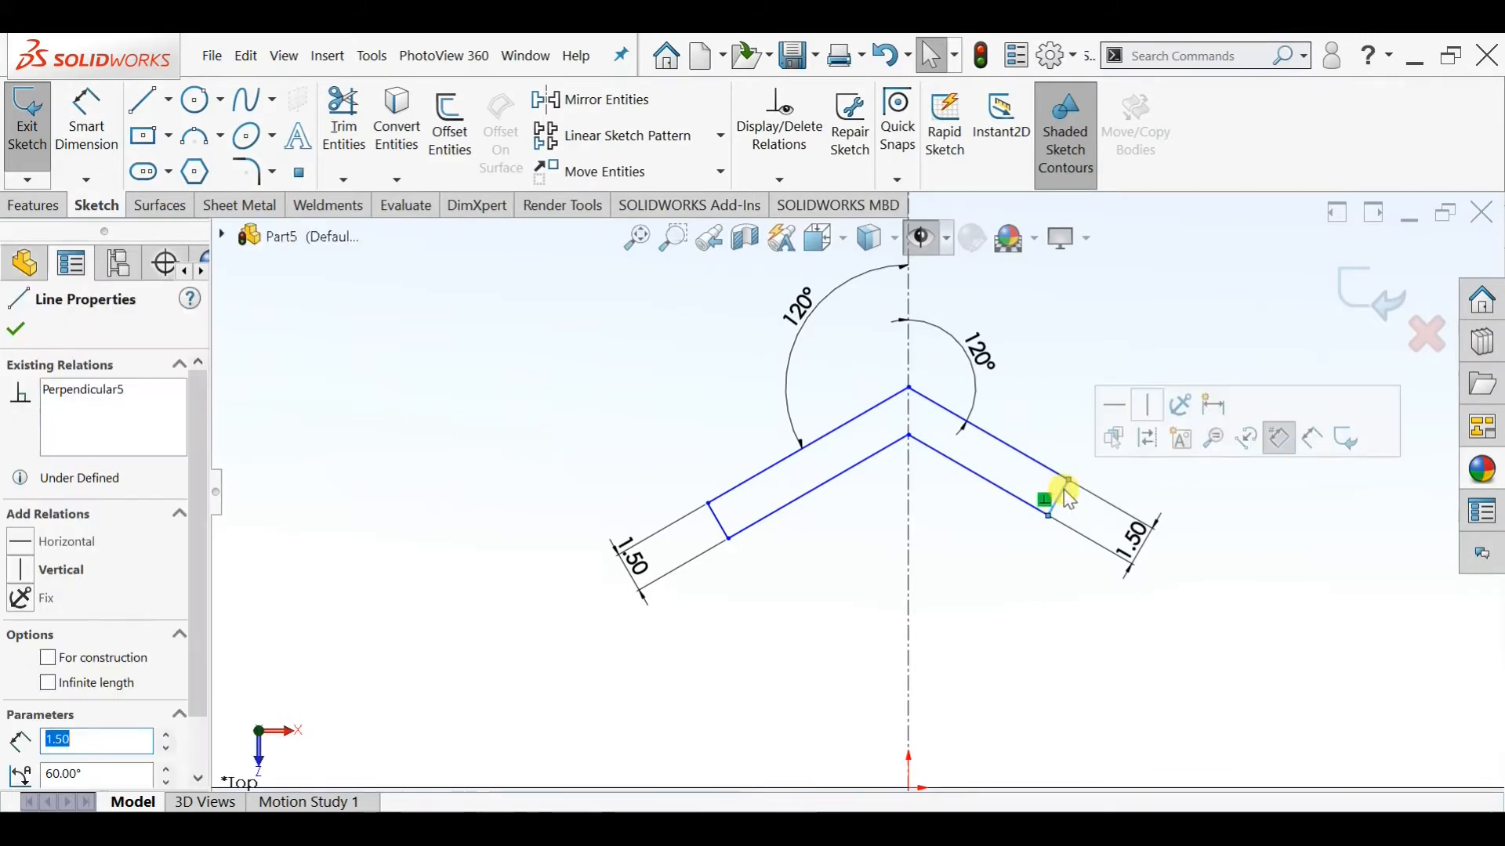
pyautogui.keyDown('ctrl'); pyautogui.click(908, 531); pyautogui.keyUp('ctrl')
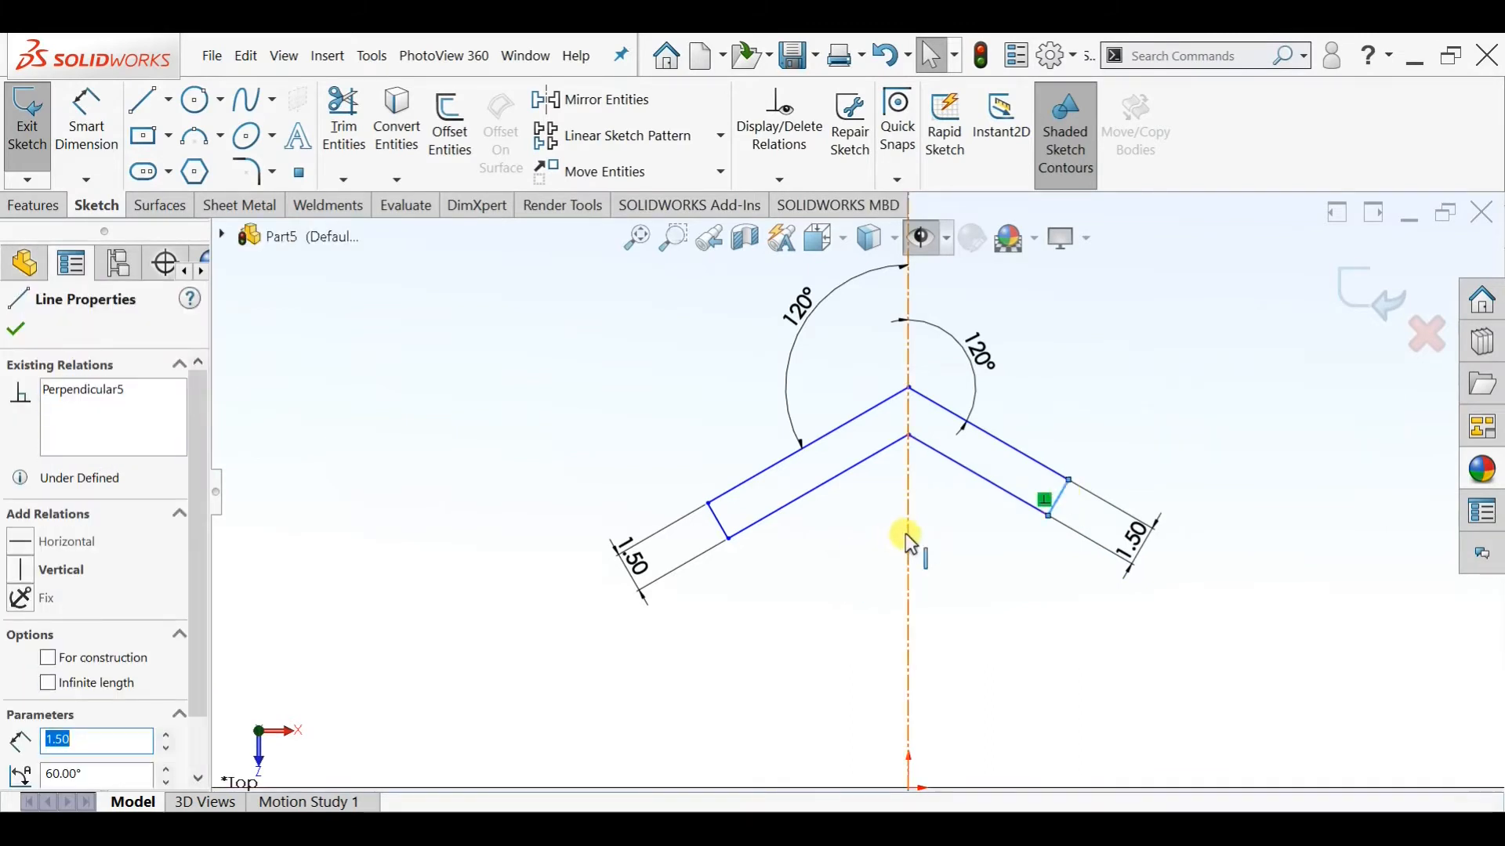
pyautogui.keyDown('ctrl'); pyautogui.click(715, 523); pyautogui.keyUp('ctrl')
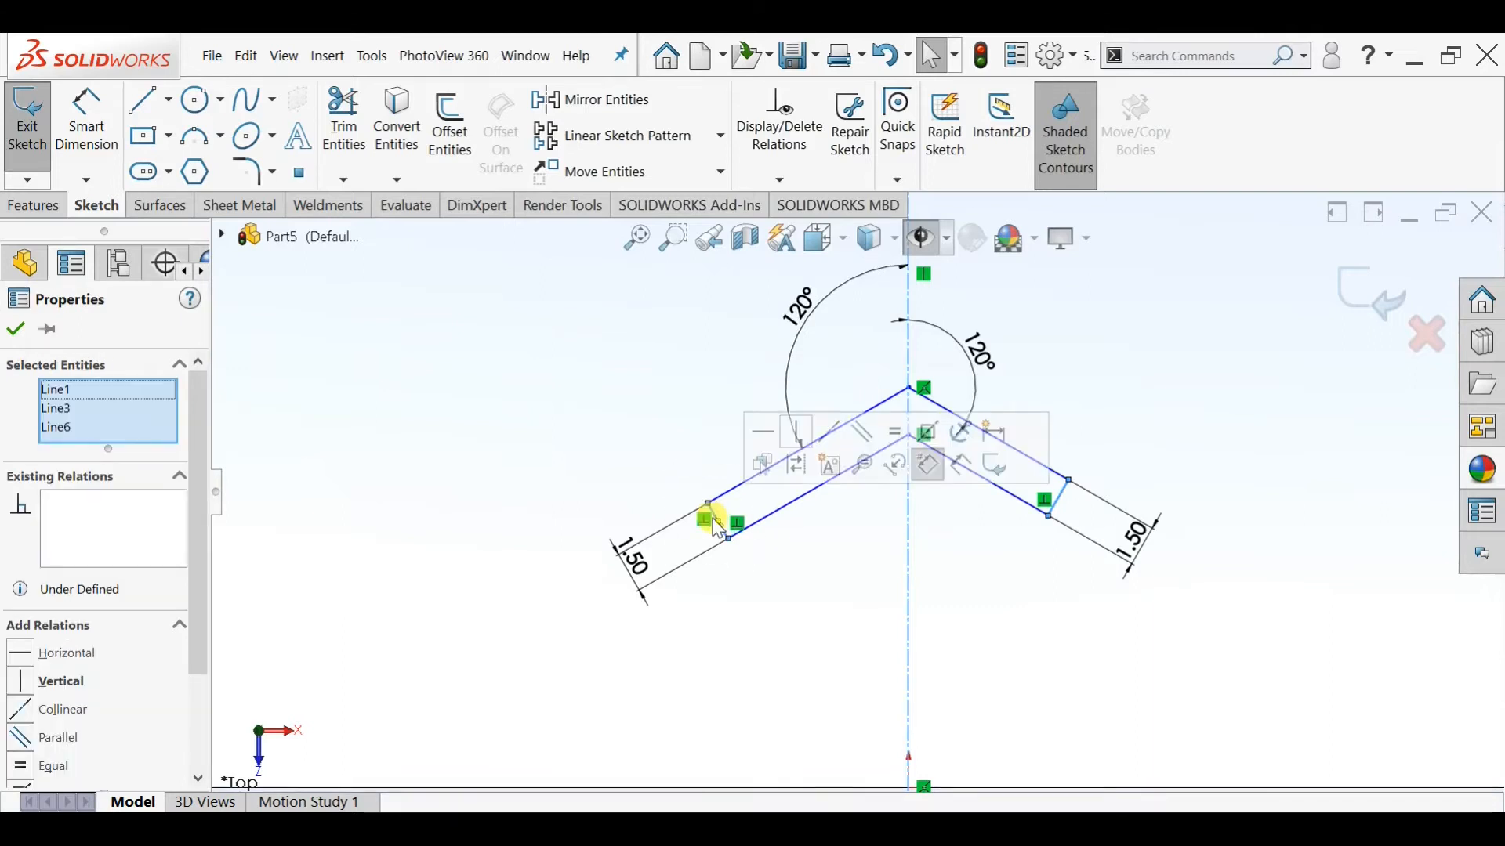
pyautogui.click(927, 436)
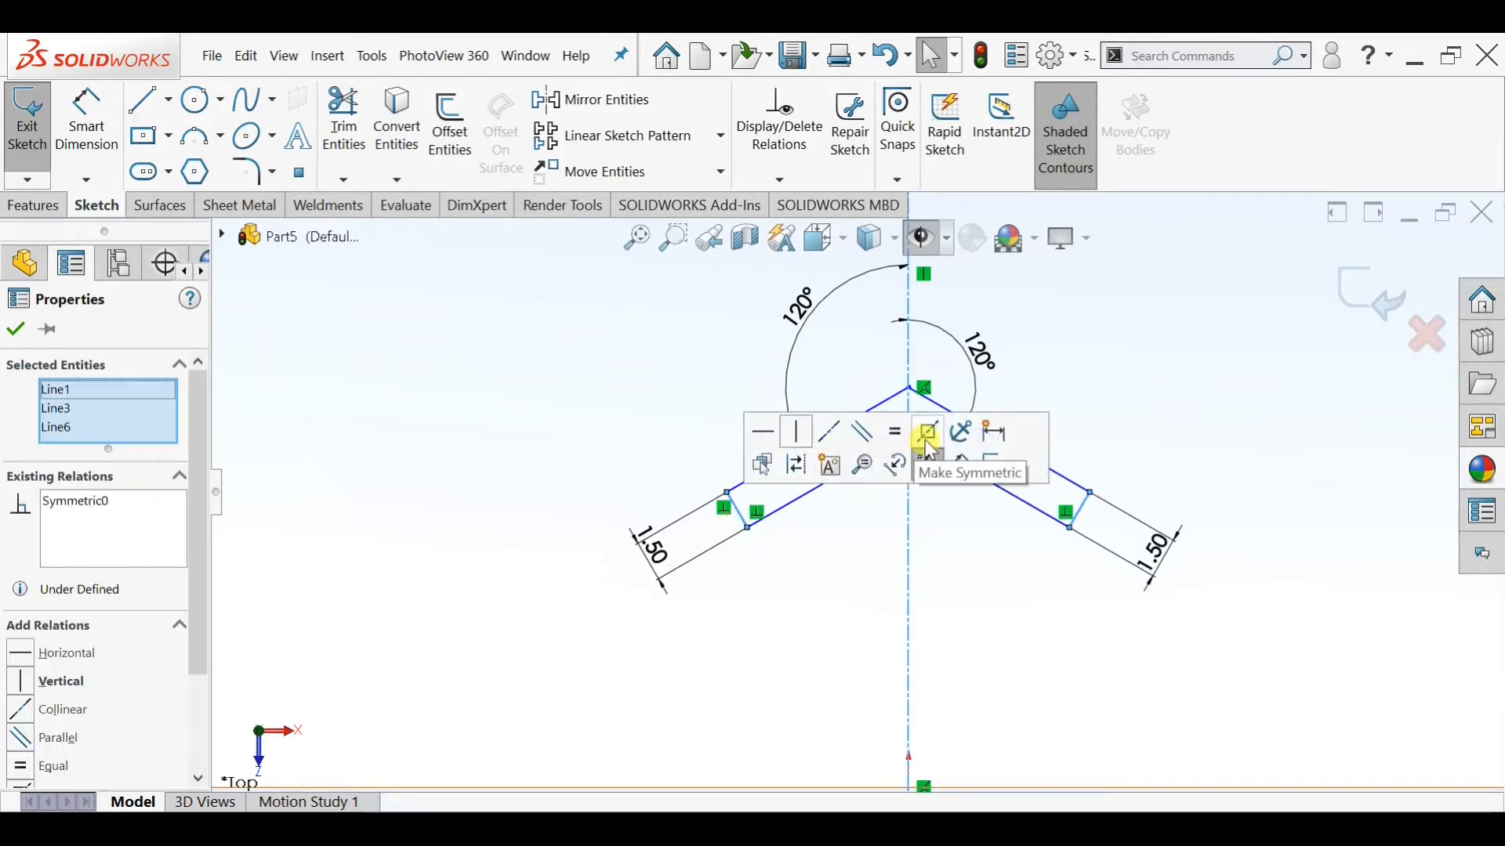
pyautogui.click(16, 330)
# Dimension the vertical distance from the chevron's inner apex to the origin as 12 mm
pyautogui.scroll(2, 829, 538)
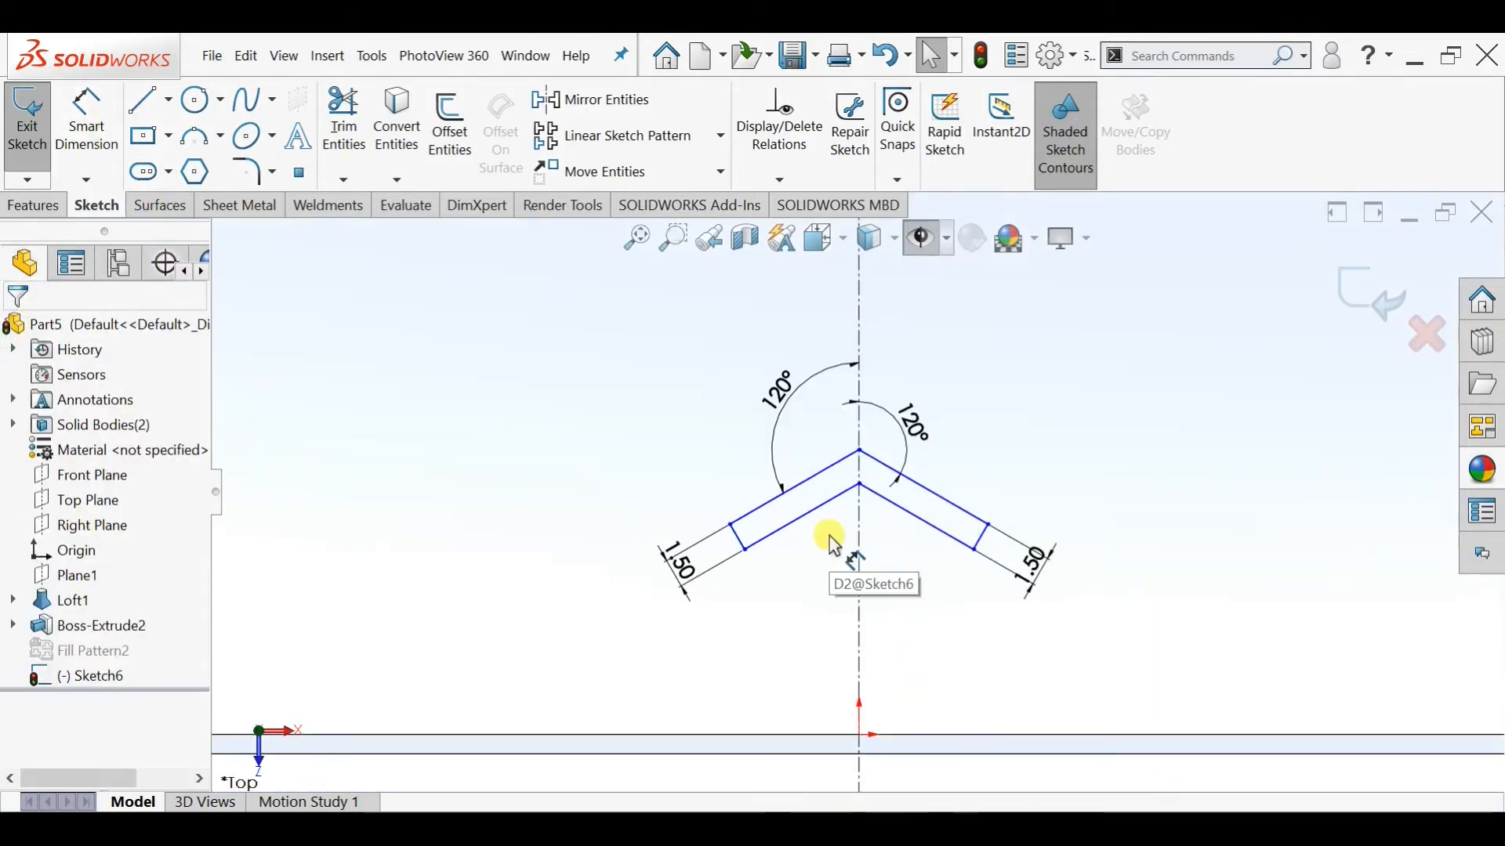
pyautogui.click(101, 128)
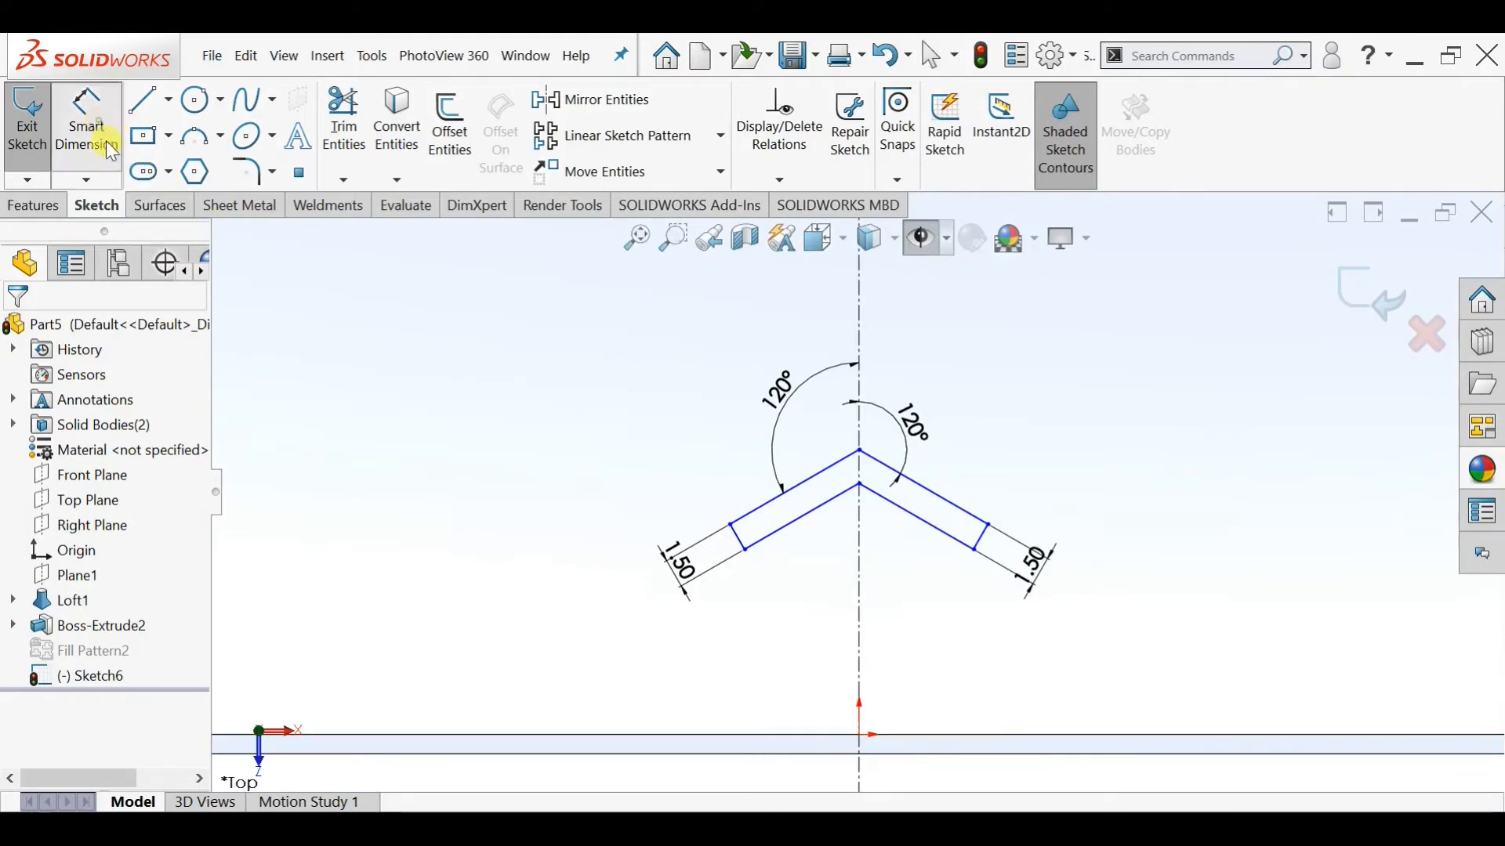
pyautogui.click(861, 487)
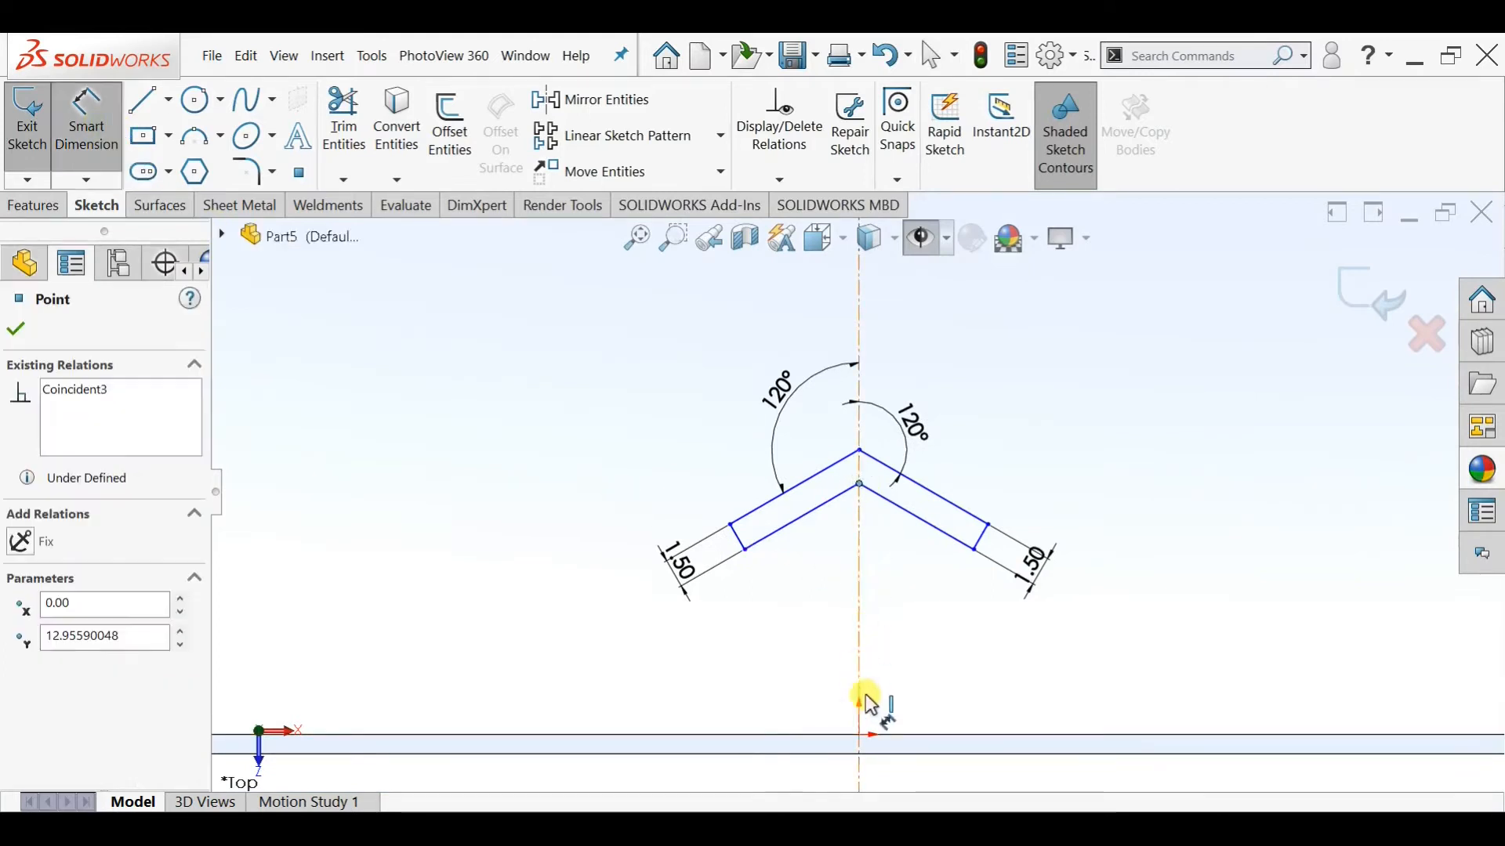
pyautogui.click(862, 735)
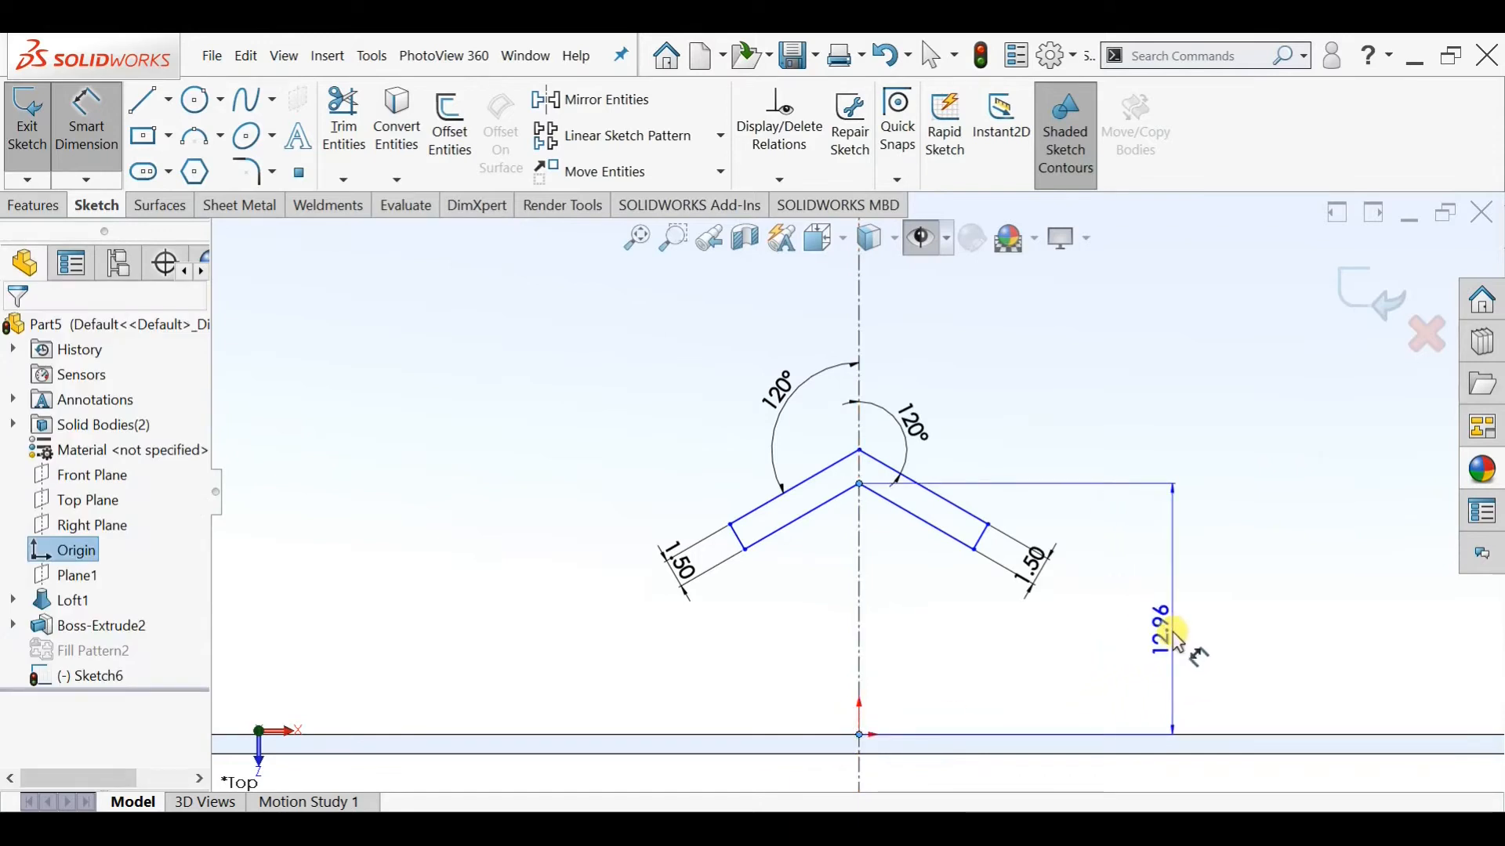
pyautogui.click(1178, 641)
pyautogui.write('12')
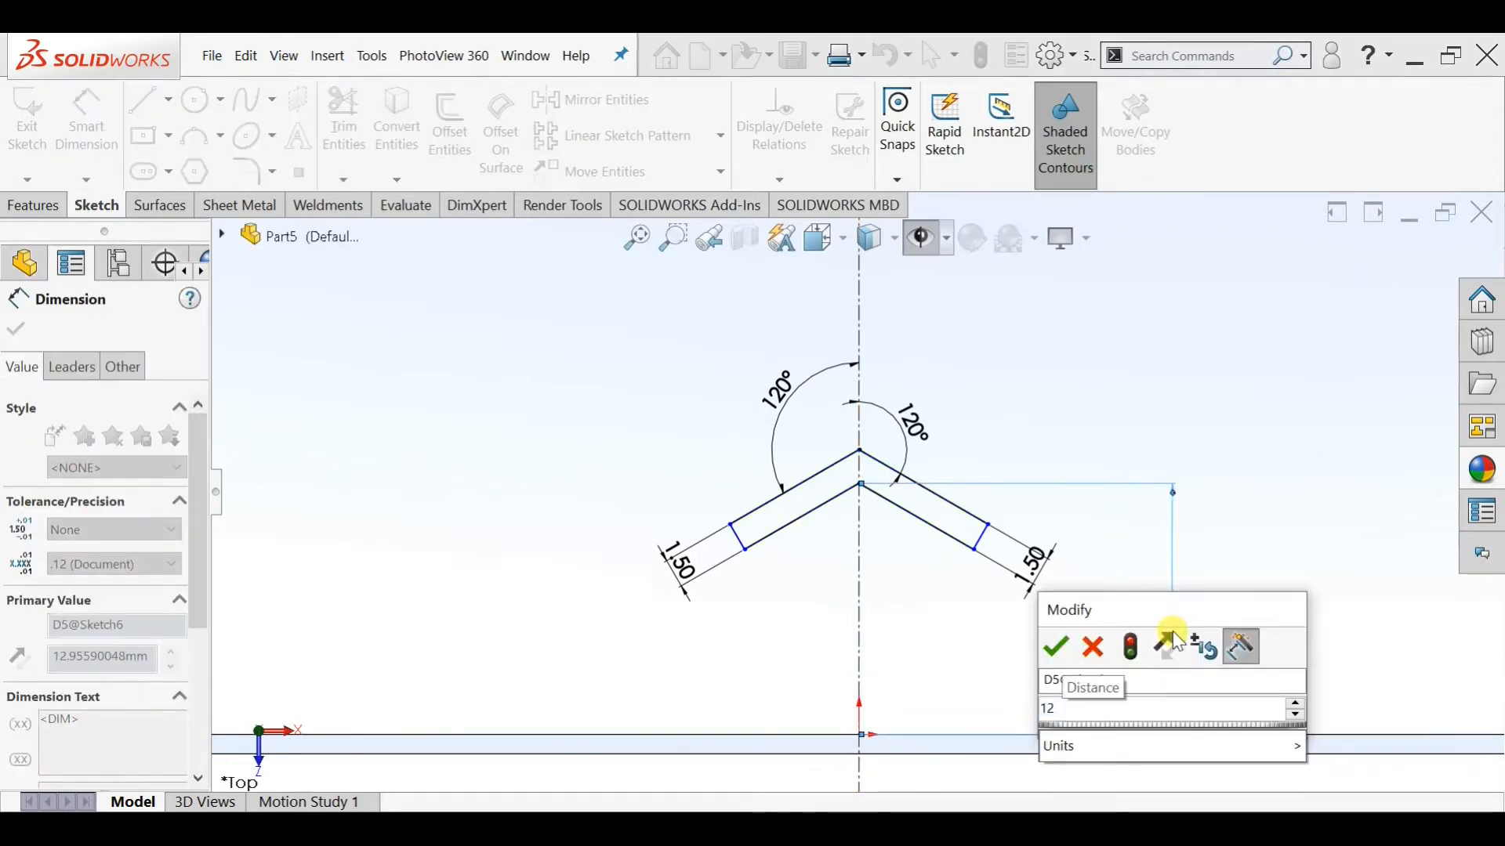
pyautogui.press('Return')
# Copy the chevron with its angle and width dimensions and paste two copies above it along the centerline
pyautogui.scroll(1, 891, 558)
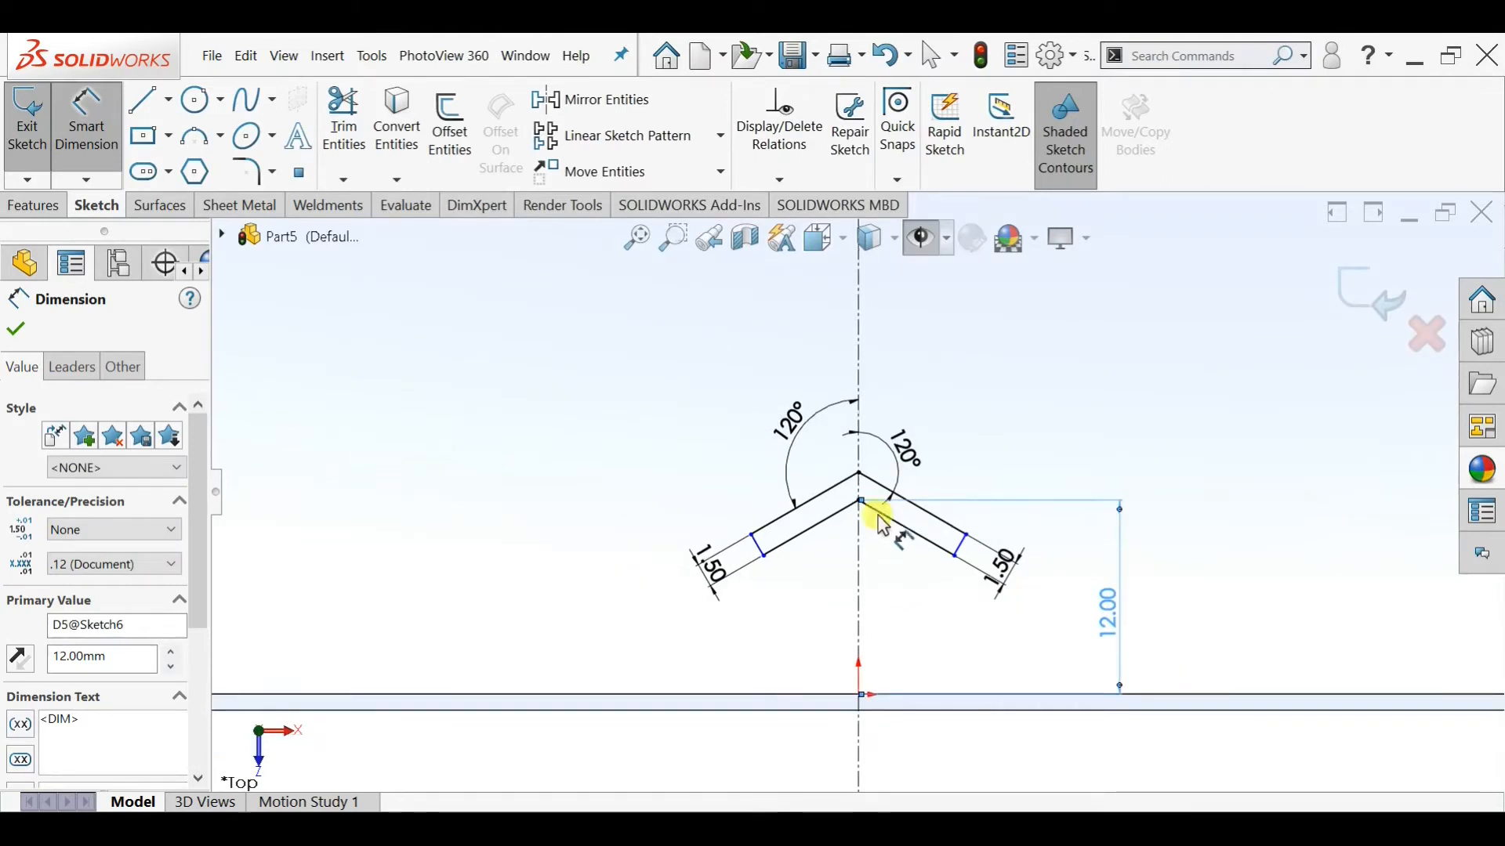
pyautogui.moveTo(861, 472); pyautogui.dragTo(858, 439, button='middle')
pyautogui.hotkey('ctrl', '8')
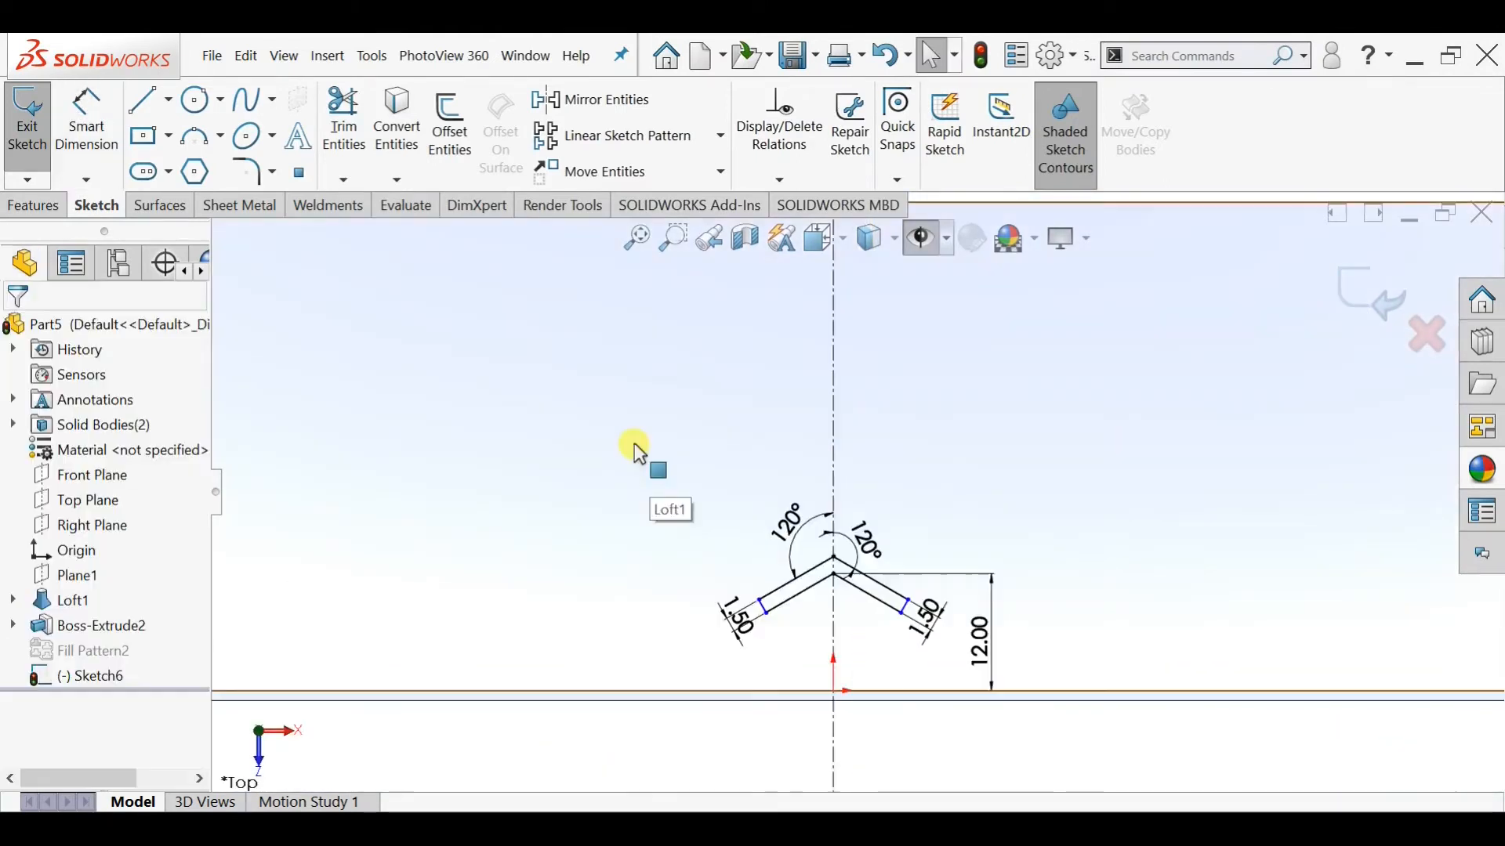
pyautogui.moveTo(633, 443)
pyautogui.mouseDown()
pyautogui.moveTo(865, 626)
pyautogui.moveTo(1031, 688)
pyautogui.moveTo(1027, 661)
pyautogui.moveTo(1033, 672)
pyautogui.mouseUp()
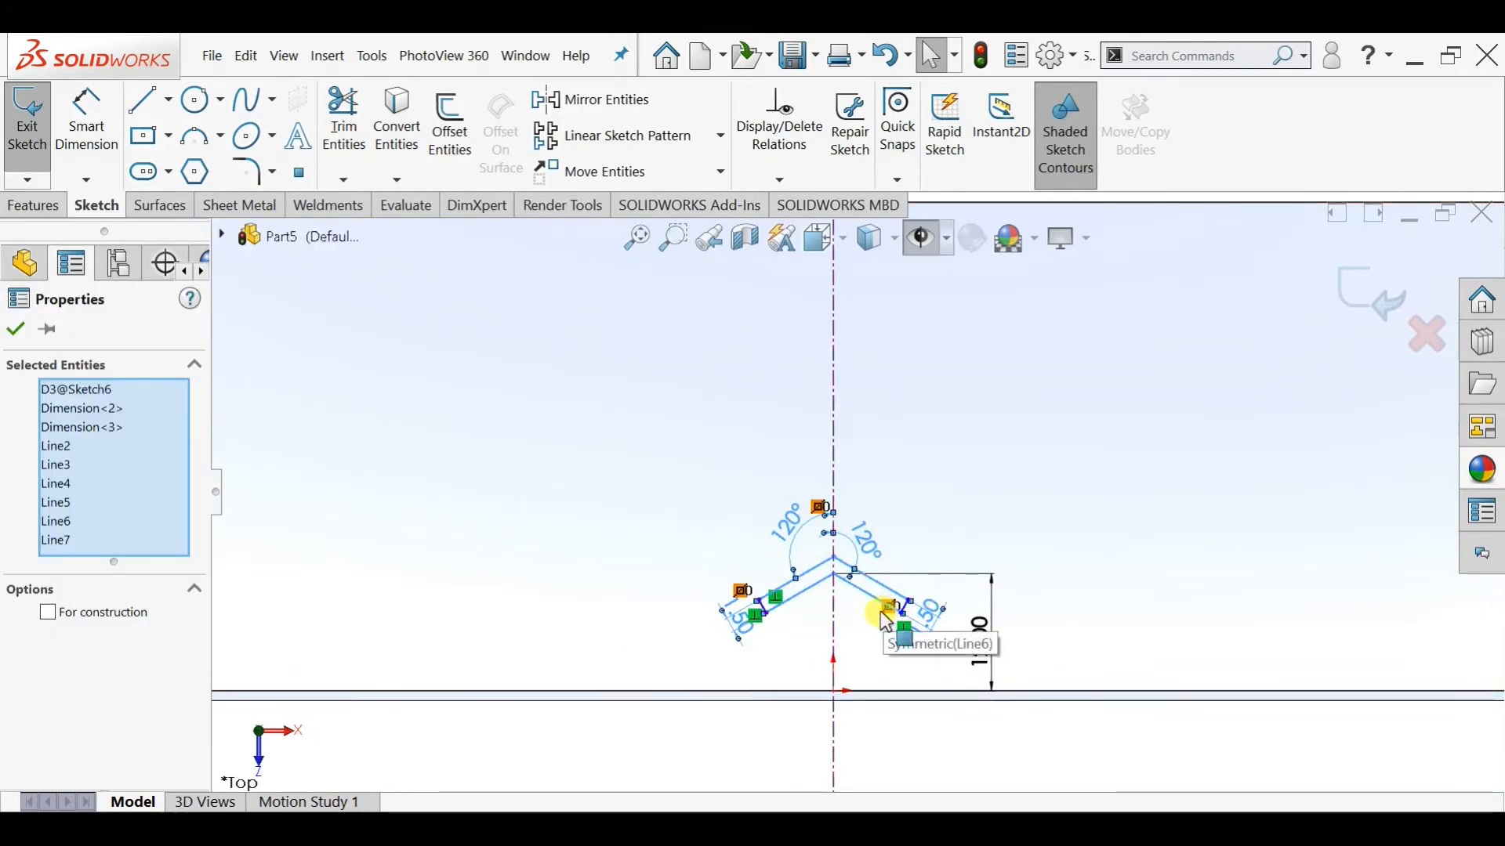
pyautogui.hotkey('ctrl', 'c')
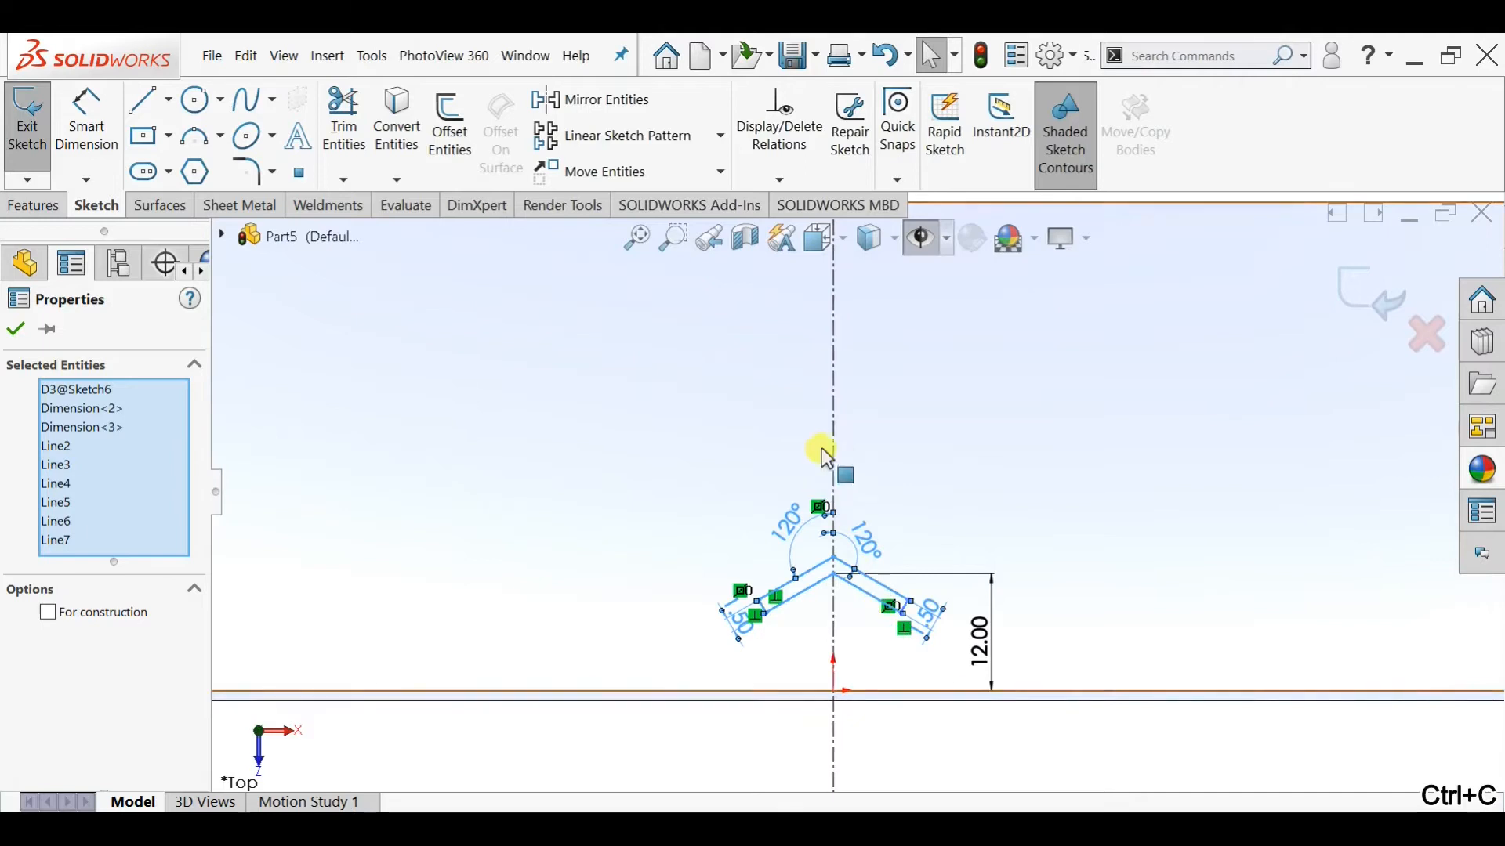
pyautogui.click(834, 355)
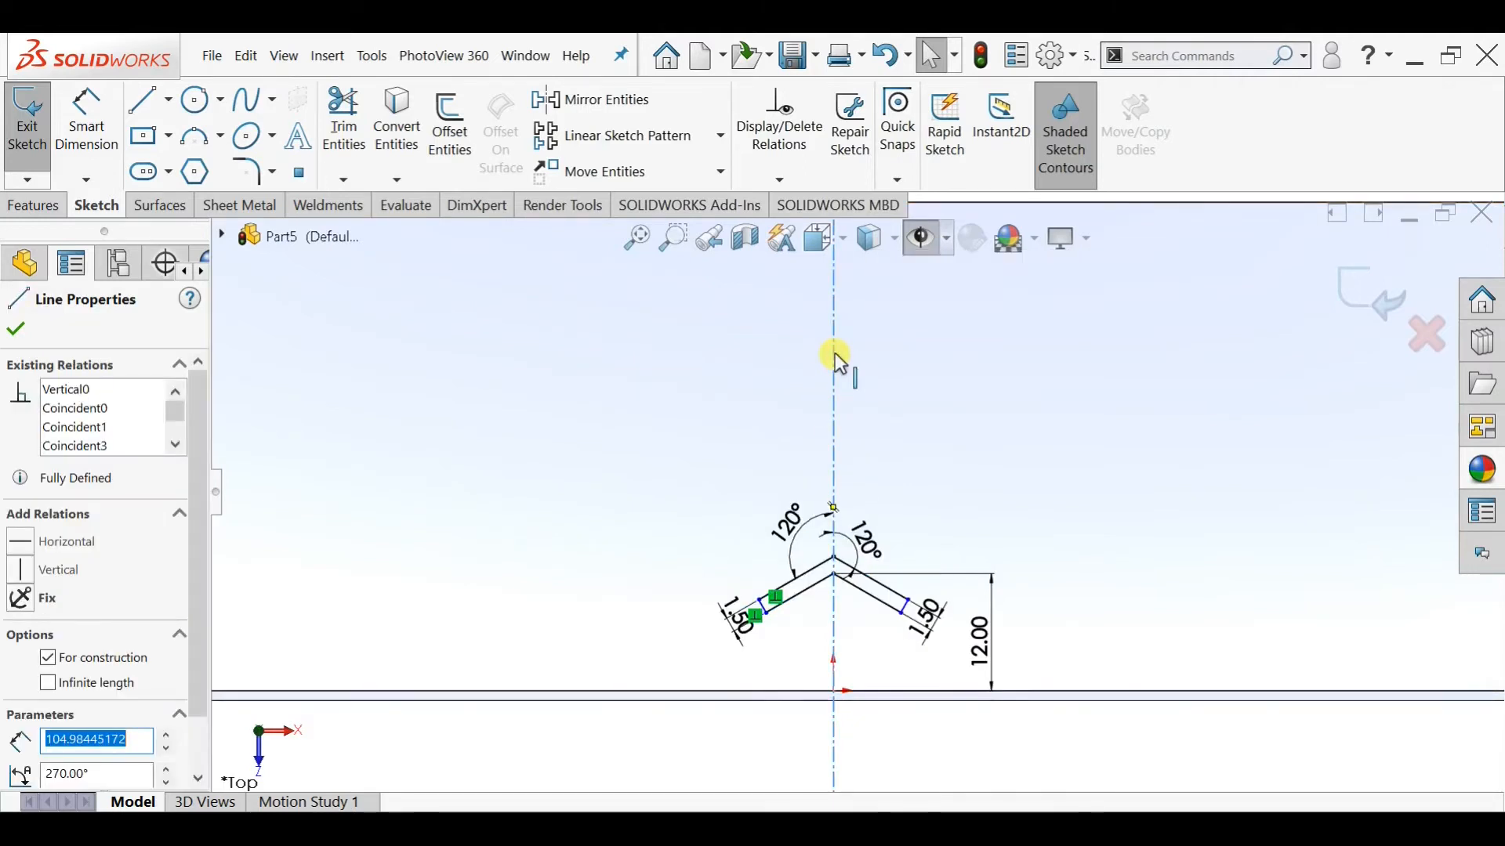
pyautogui.hotkey('ctrl', 'v')
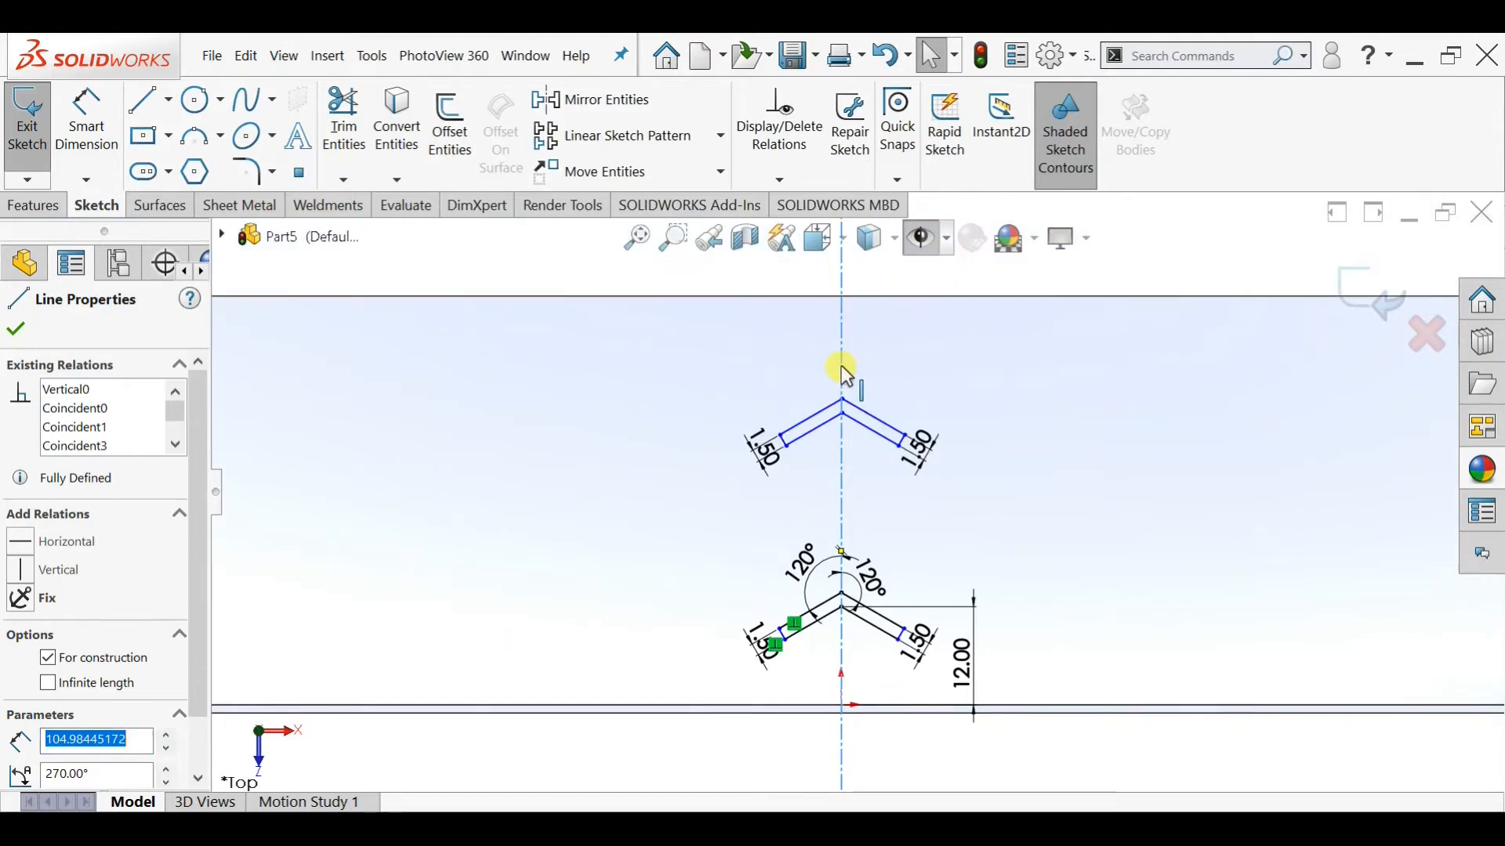
pyautogui.hotkey('ctrl', 'v')
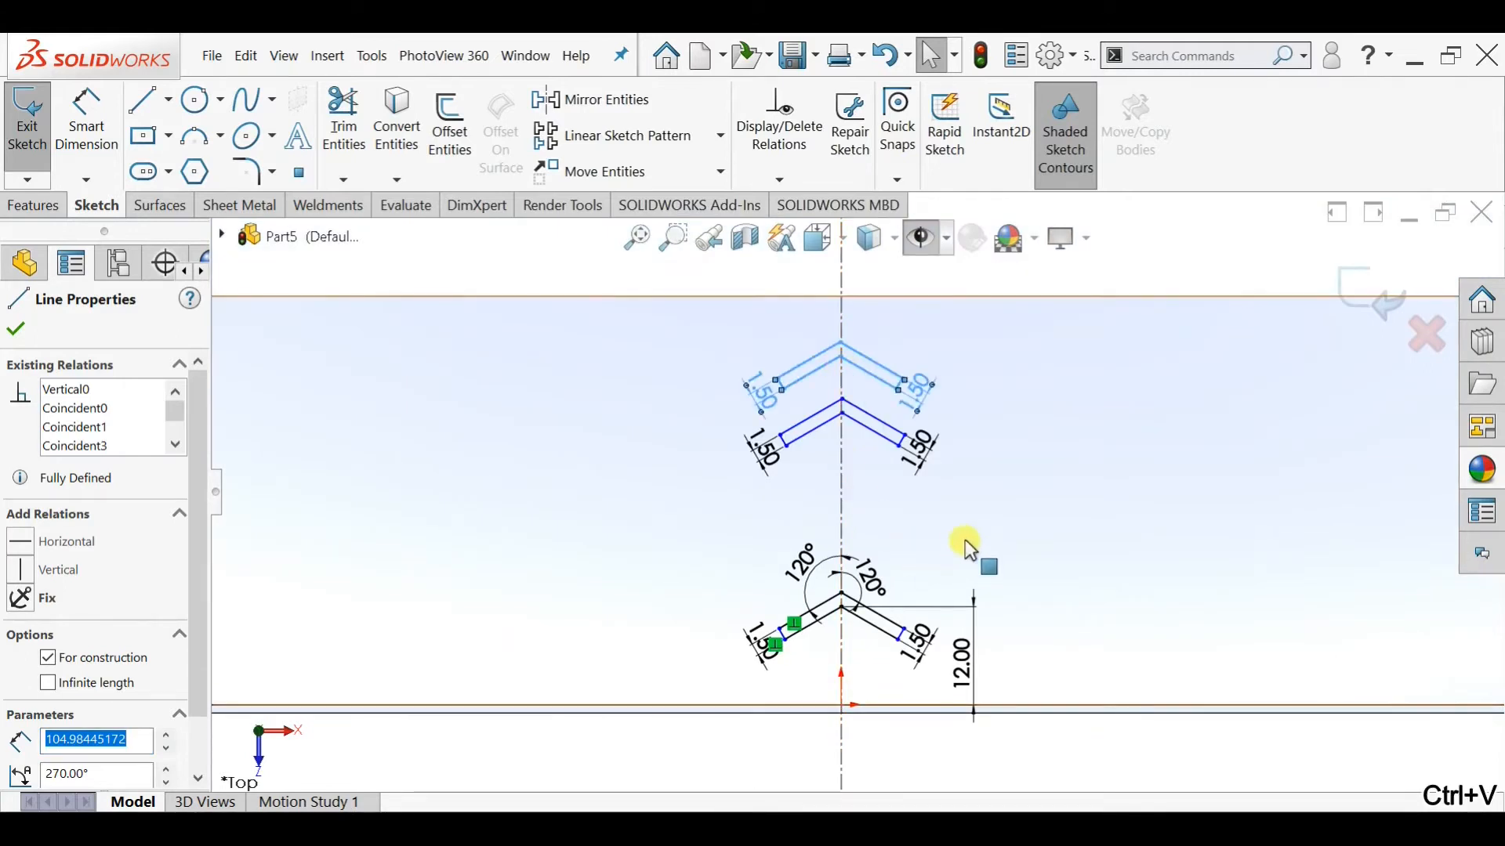
# Dimension the distance from the lower copied chevron's inner apex to the origin as 24 mm
pyautogui.click(87, 126)
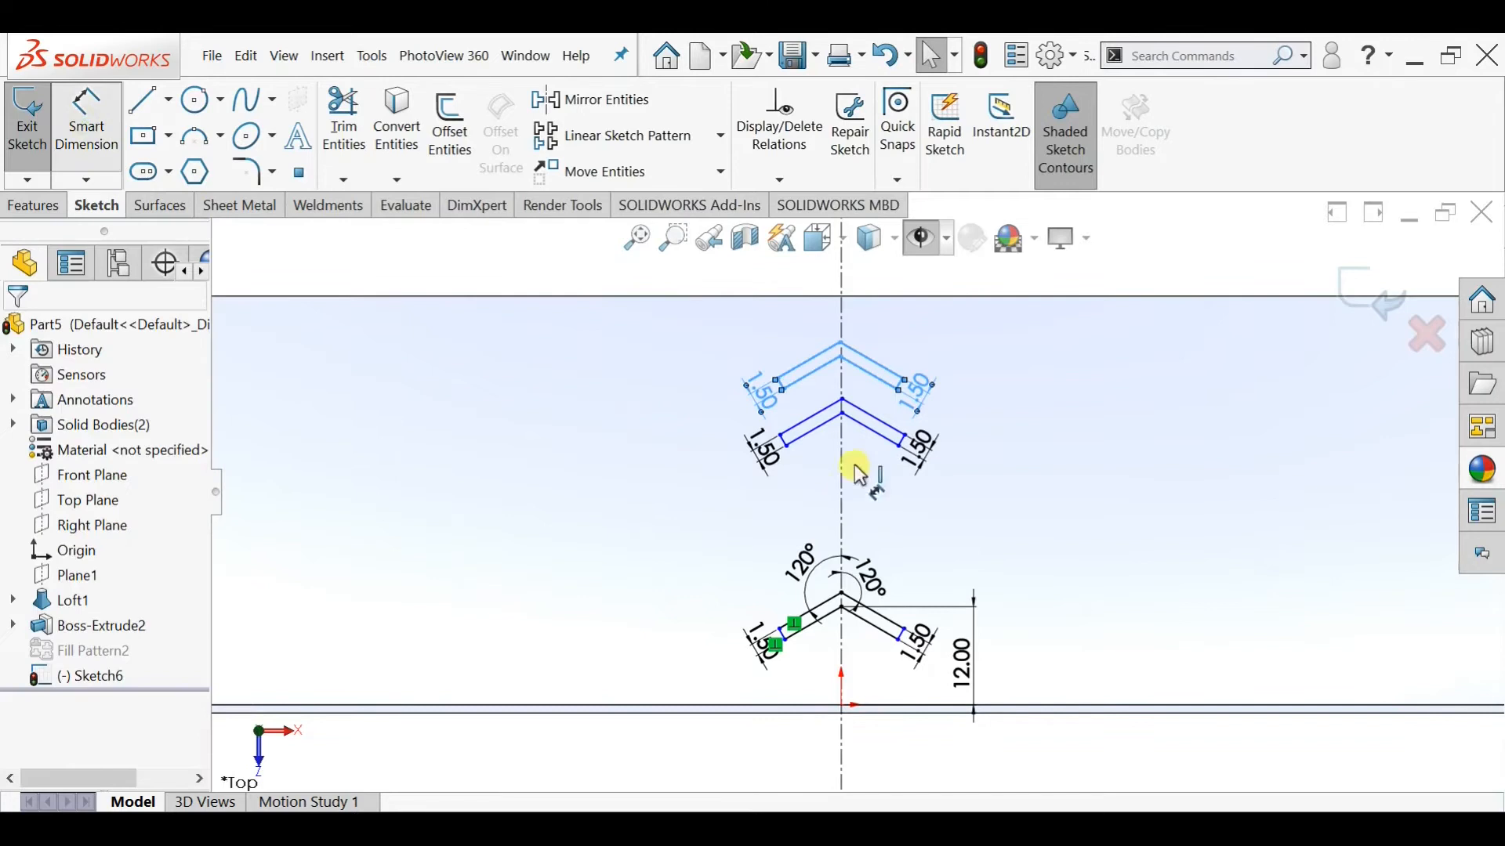
pyautogui.click(843, 406)
pyautogui.click(842, 706)
pyautogui.click(1085, 603)
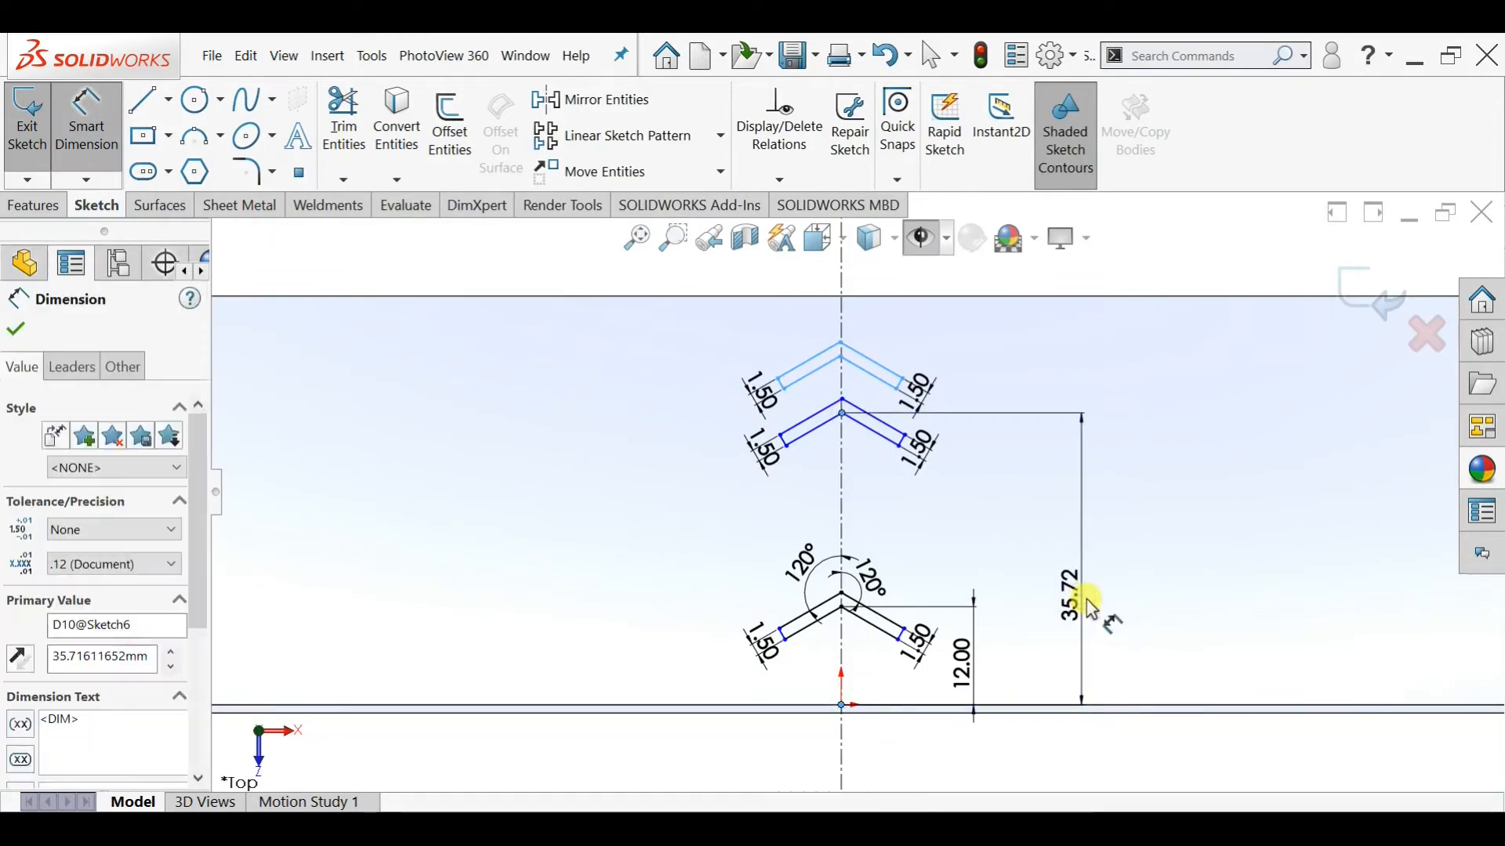
pyautogui.write('24')
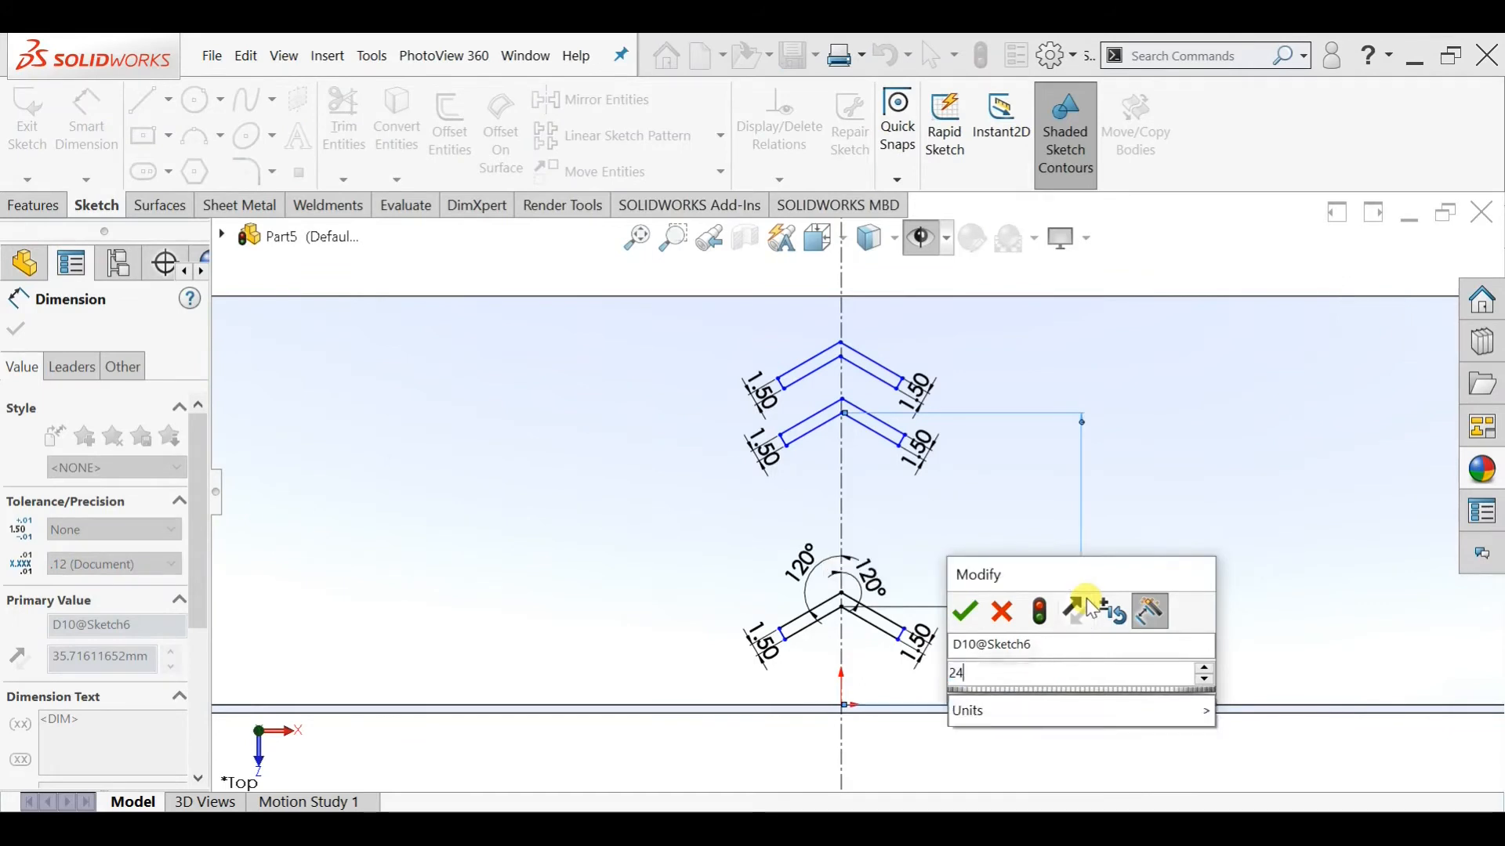
pyautogui.press('Return')
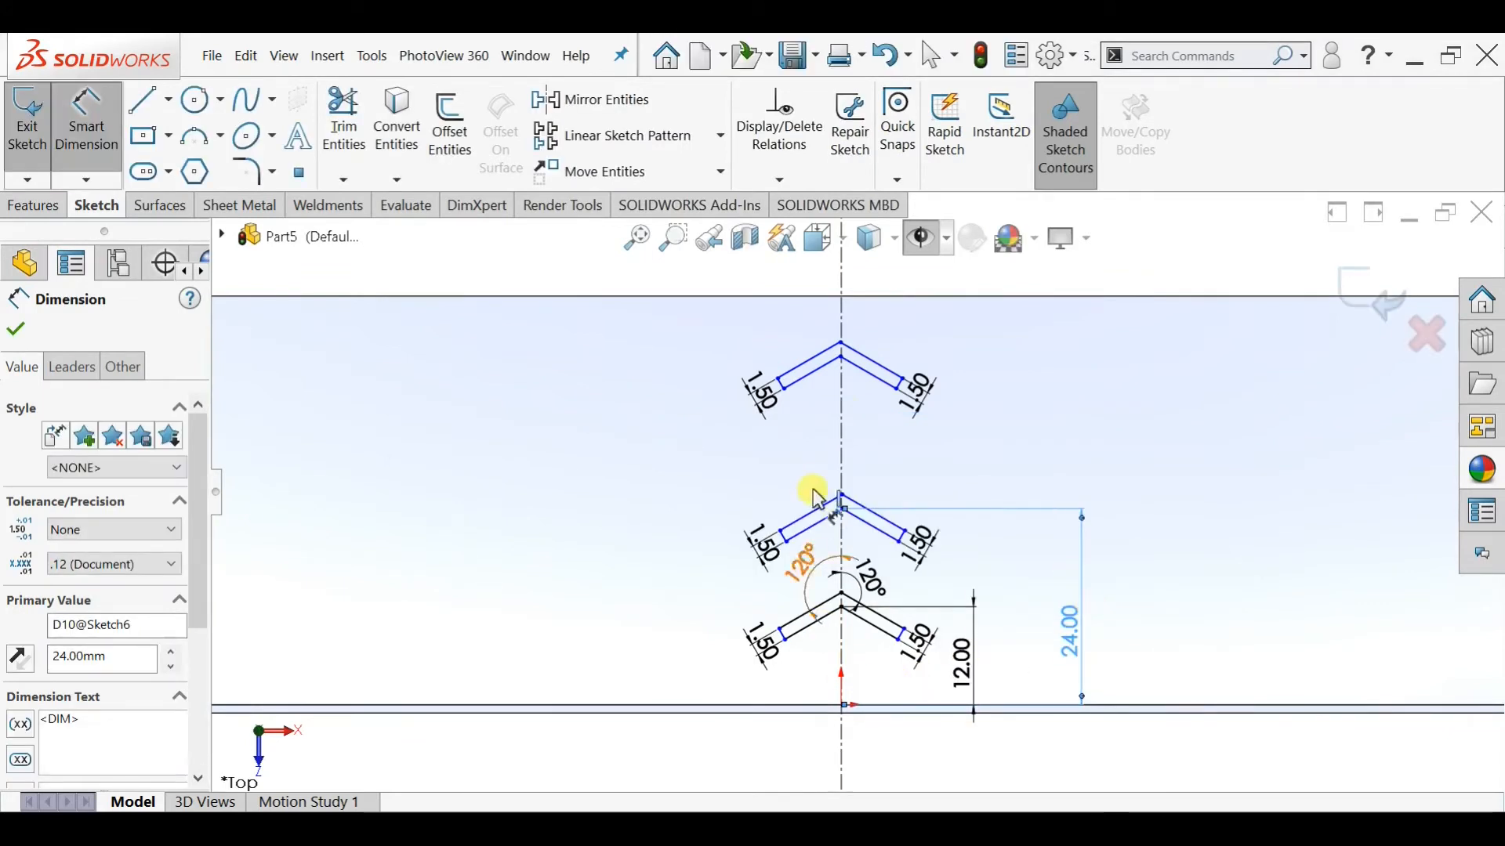
# Dimension the distance from the uppermost chevron's inner apex to the origin as 36 mm
pyautogui.click(842, 359)
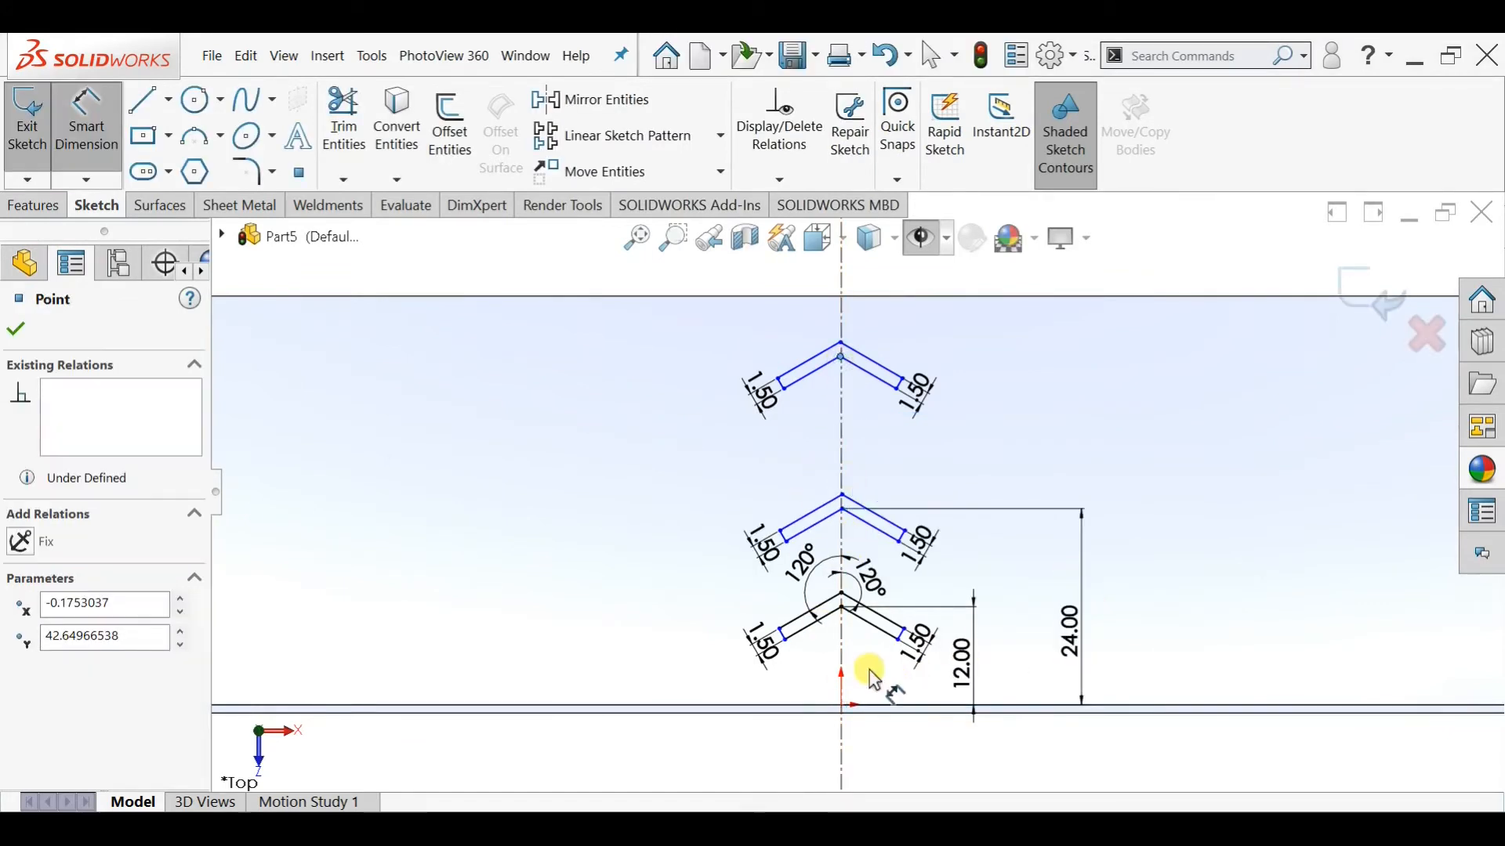
pyautogui.click(843, 705)
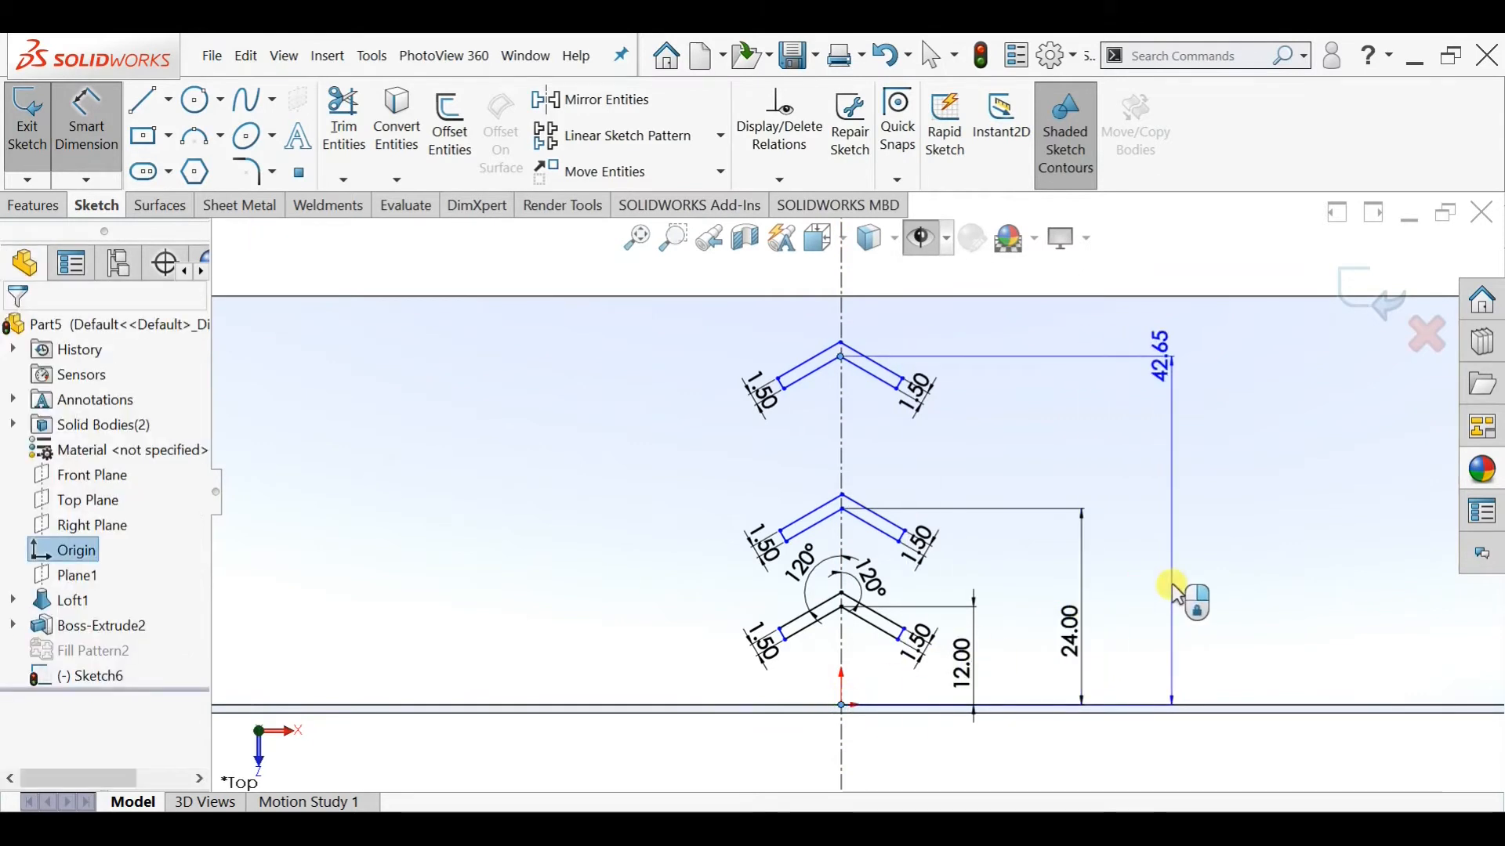
pyautogui.click(1173, 596)
pyautogui.write('36')
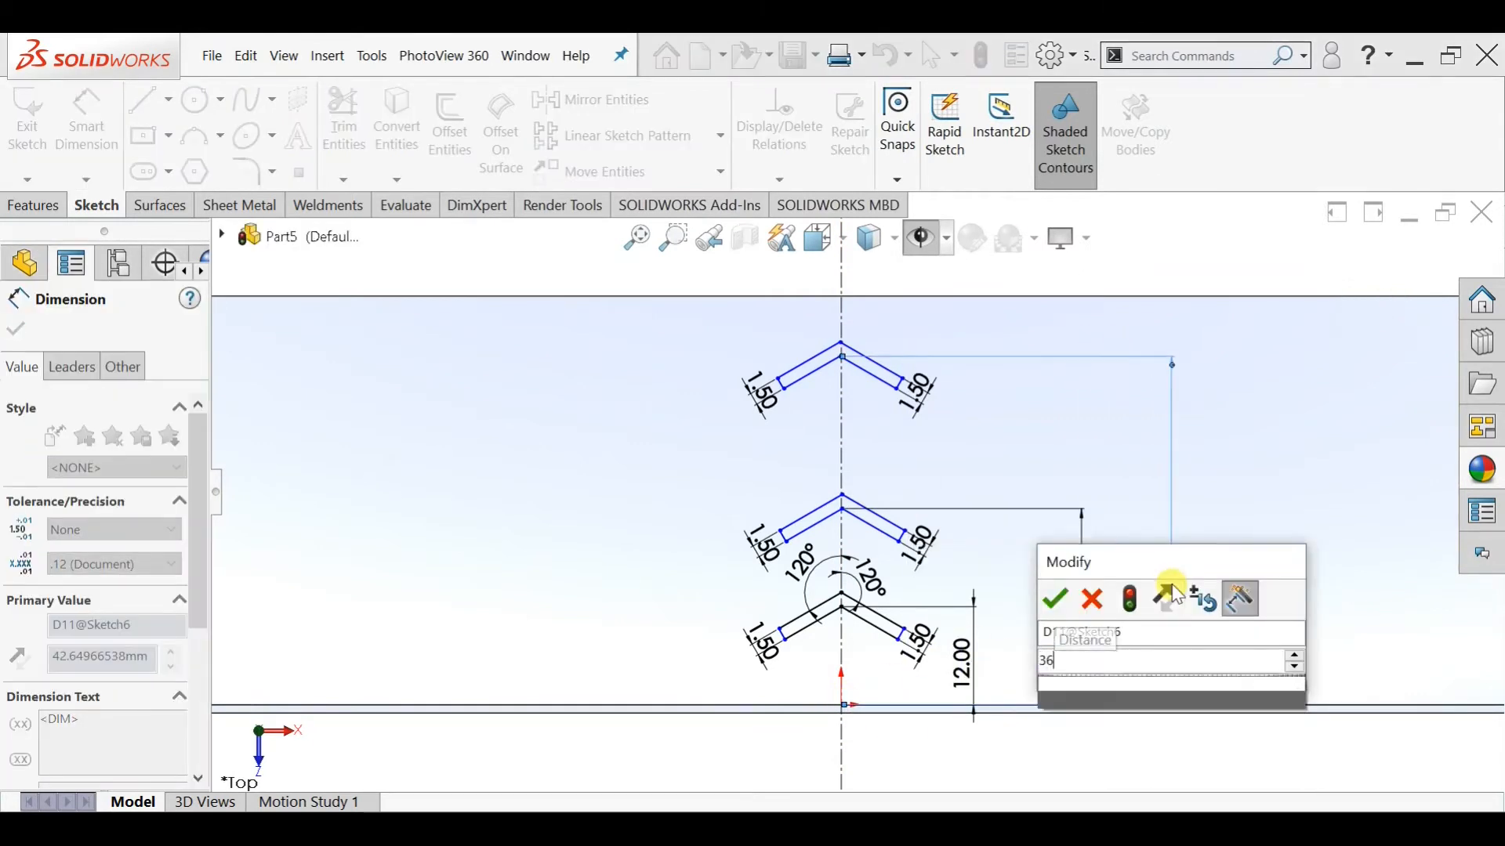
pyautogui.press('Return')
# Dimension the horizontal distance between the middle chevron's two lower end corners as 10 mm
pyautogui.scroll(-4, 855, 563)
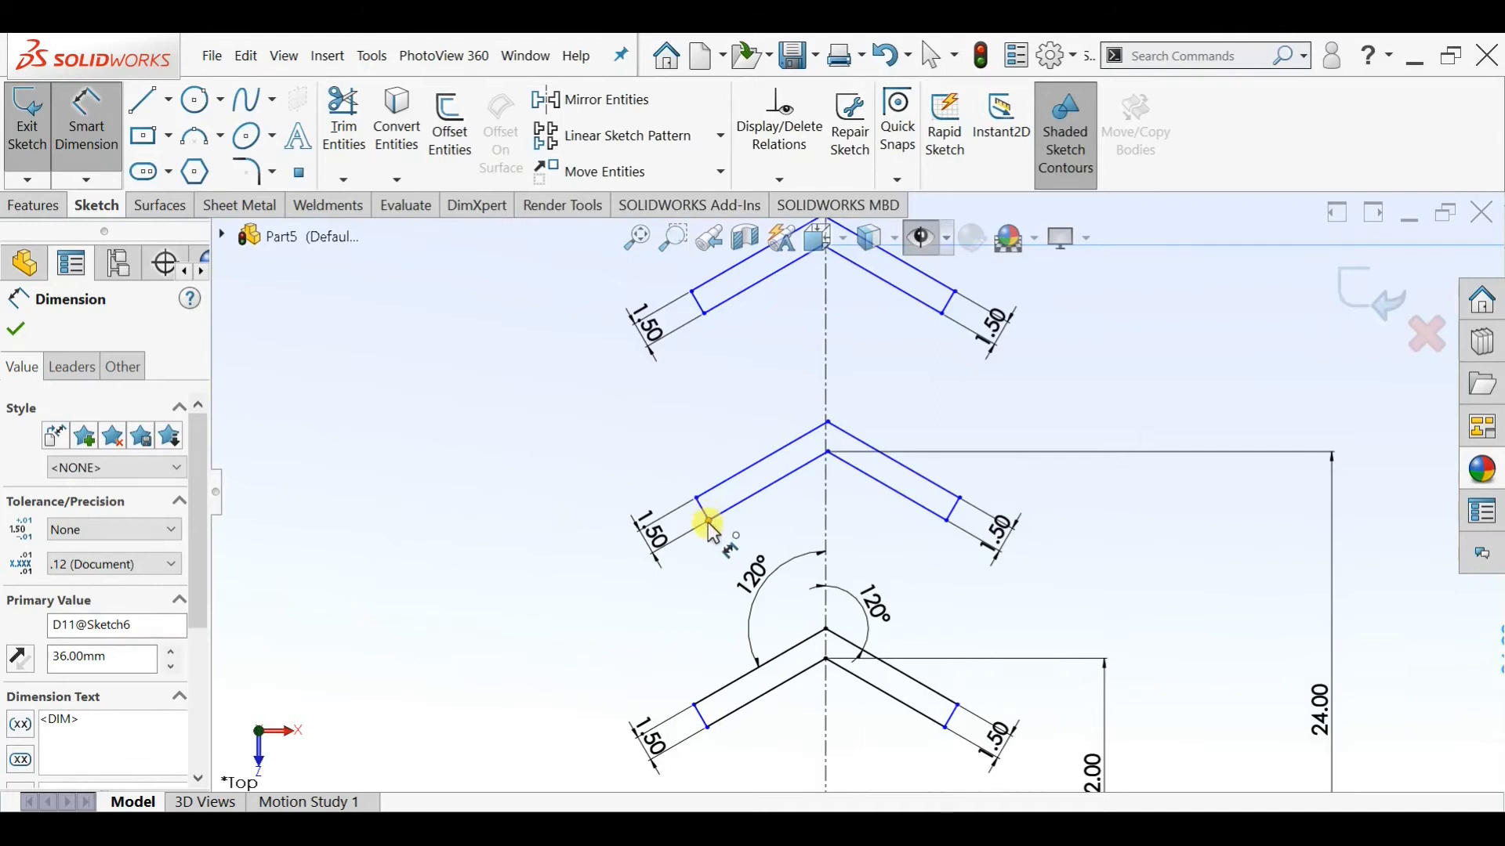
pyautogui.click(709, 522)
pyautogui.click(947, 522)
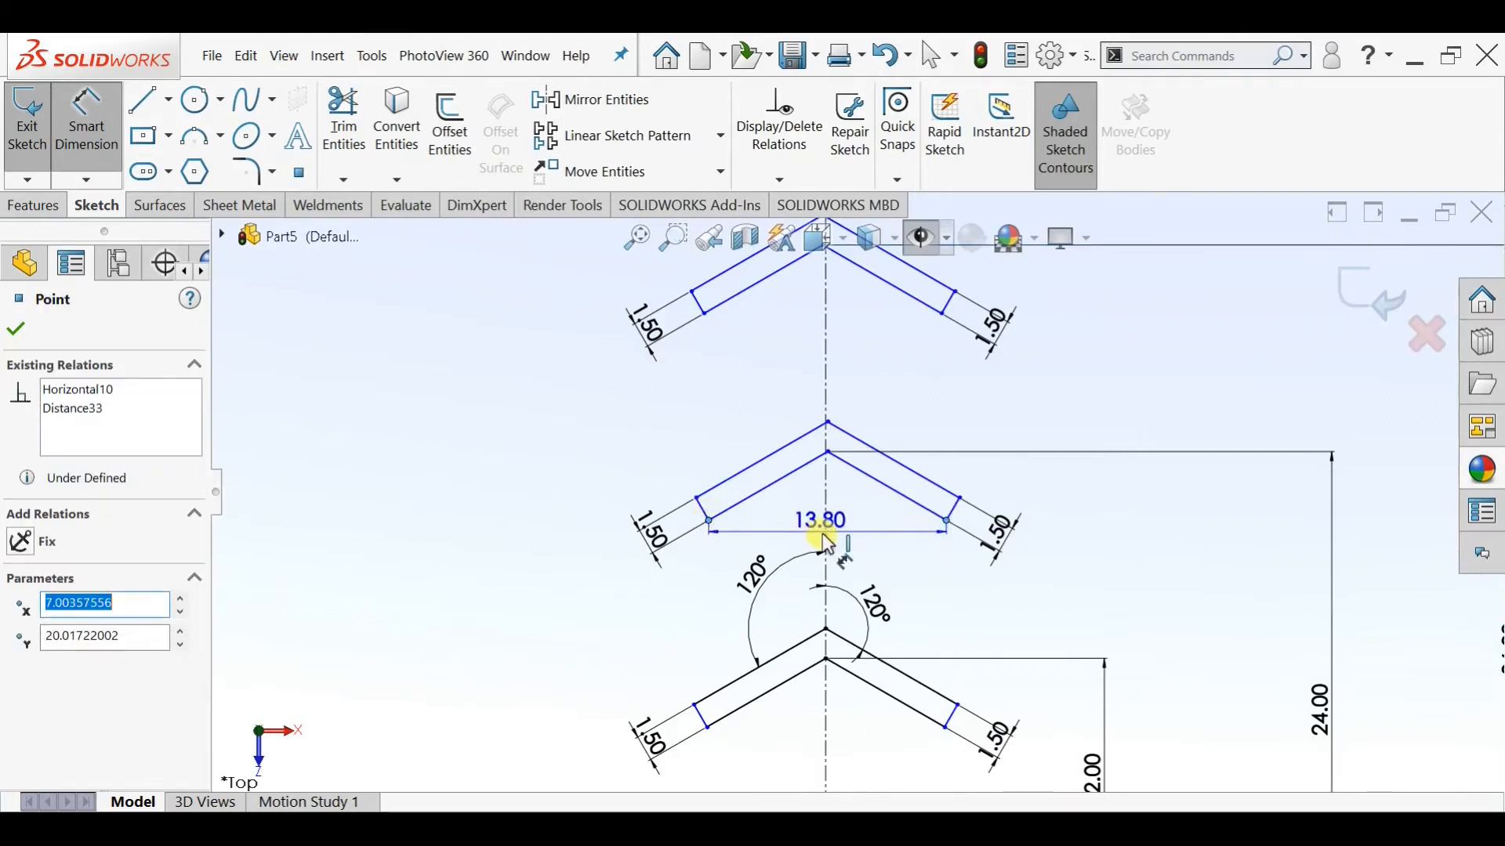
pyautogui.click(827, 543)
pyautogui.write('10')
pyautogui.press('Return')
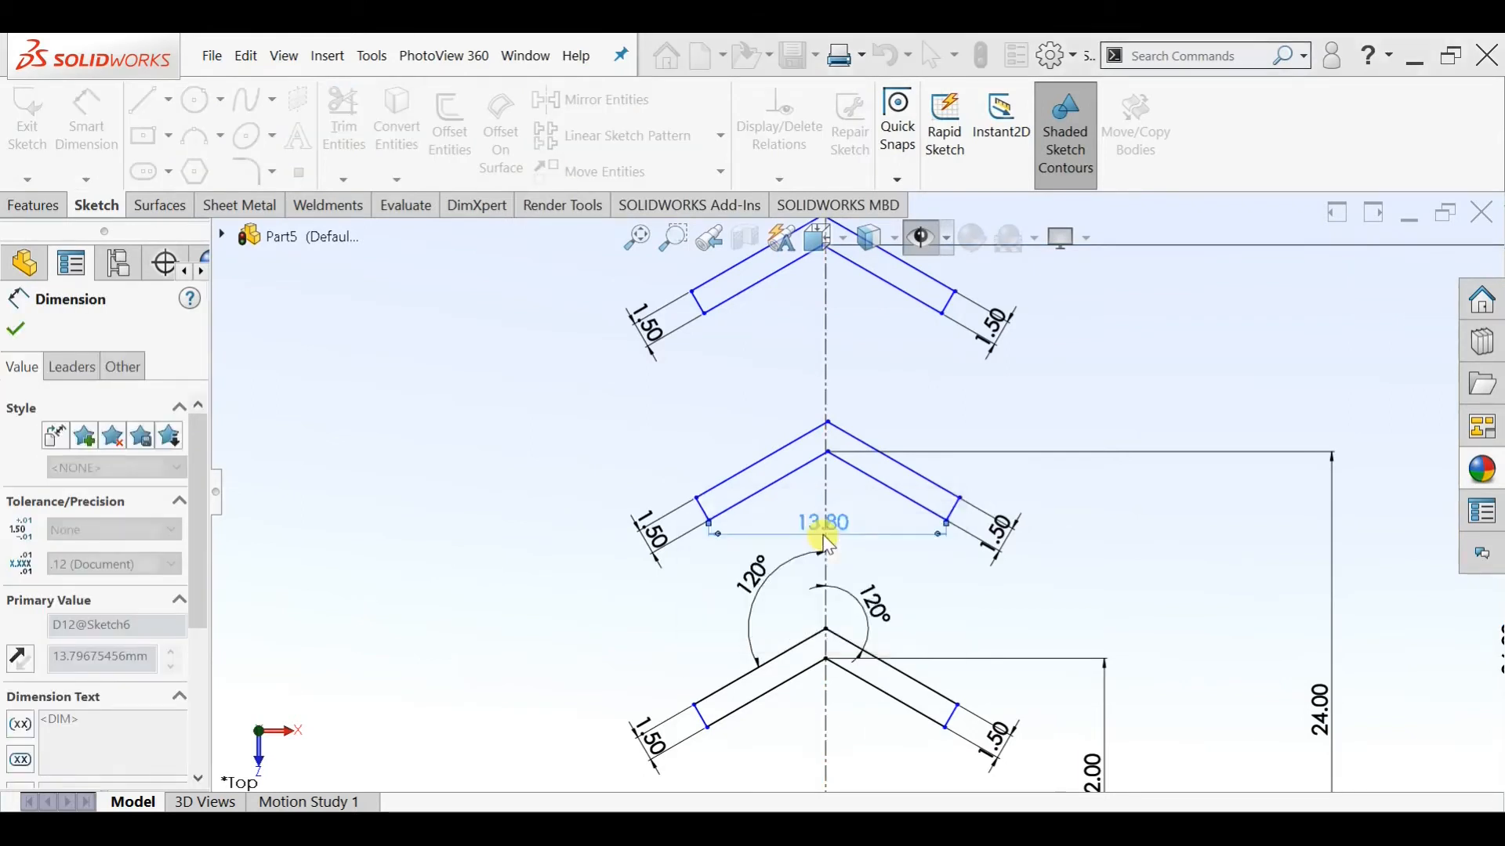
pyautogui.press('Escape')
# Make the middle chevron's two end edges symmetric about the centerline and bring its outer apex onto the centerline
pyautogui.click(702, 511)
pyautogui.scroll(-2, 699, 510)
pyautogui.keyDown('ctrl'); pyautogui.click(894, 320); pyautogui.keyUp('ctrl')
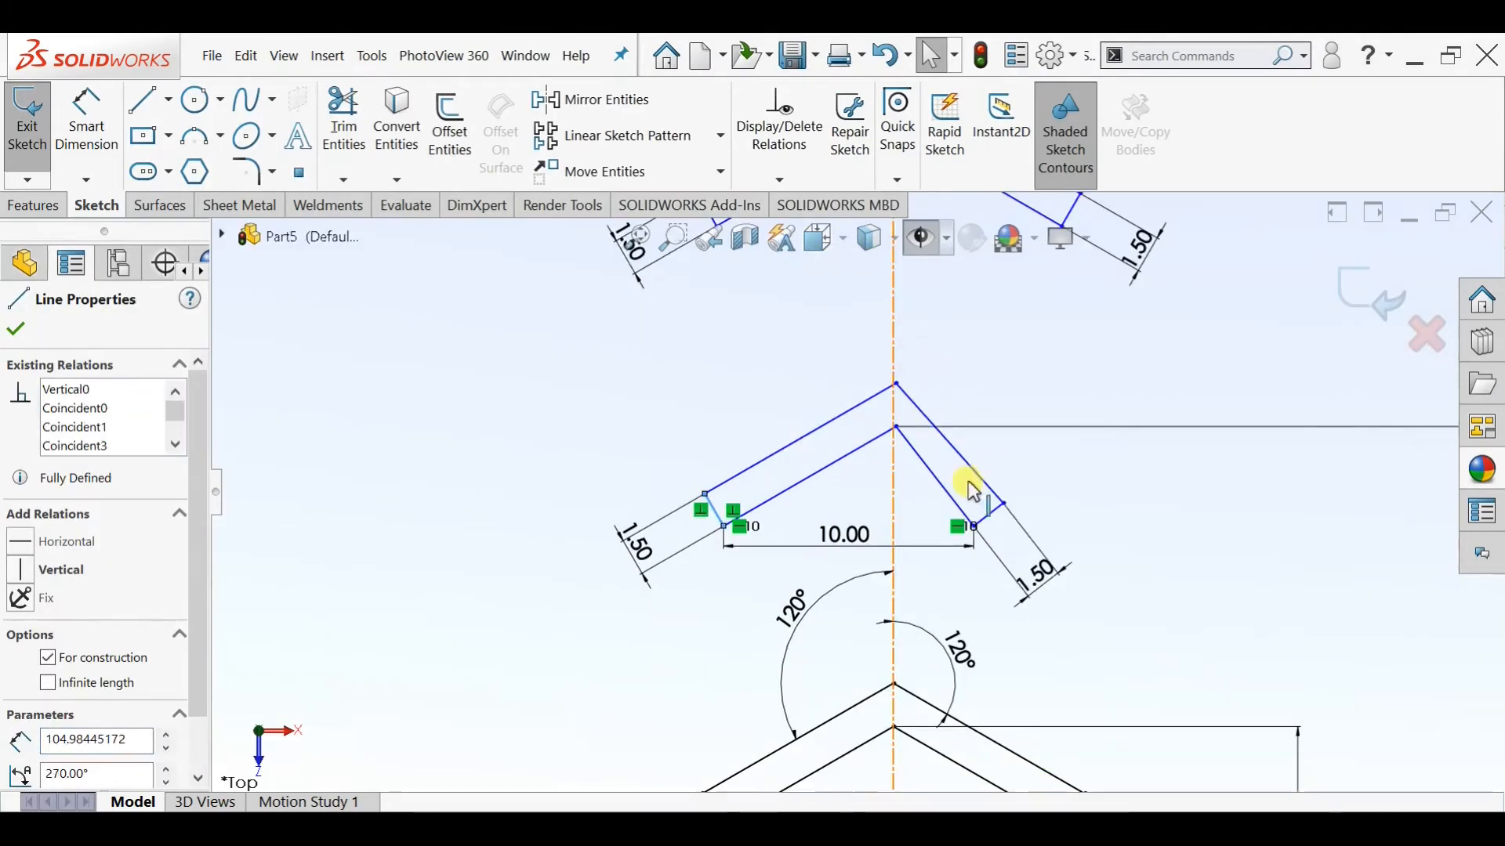
pyautogui.keyDown('ctrl'); pyautogui.click(999, 509); pyautogui.keyUp('ctrl')
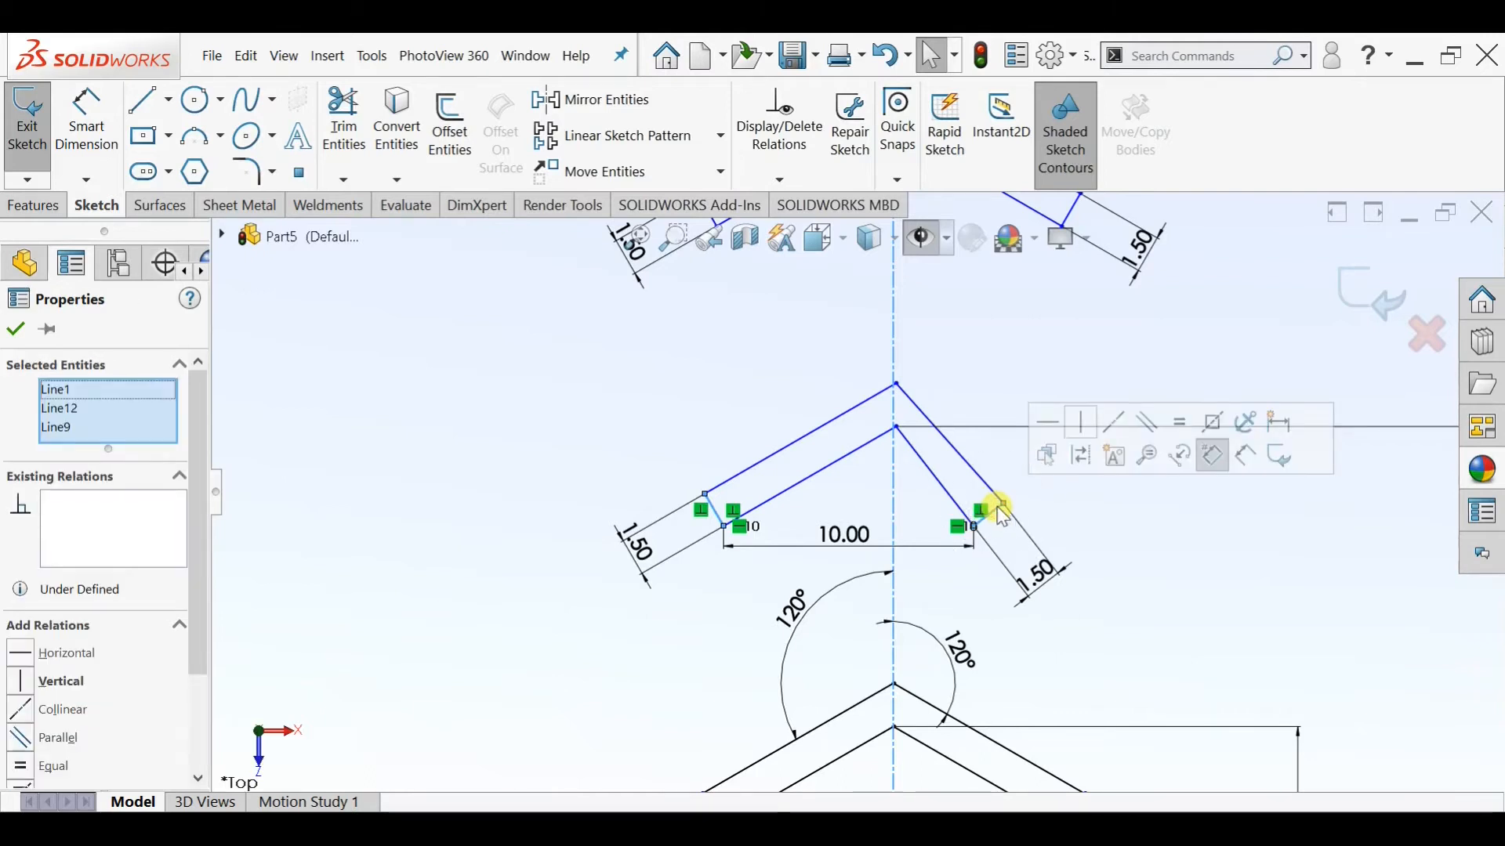
pyautogui.click(1216, 426)
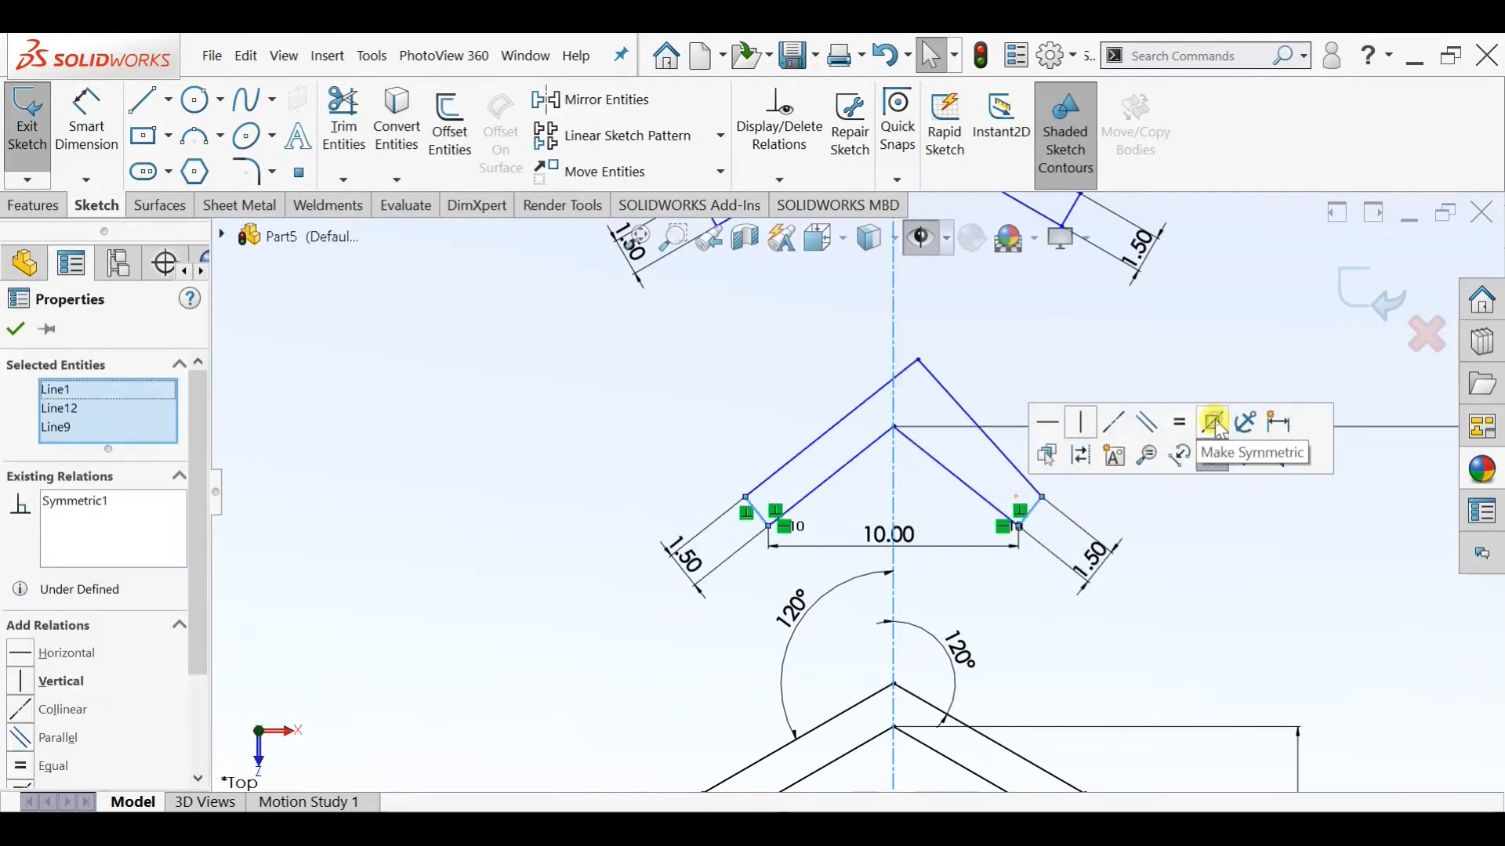
pyautogui.click(919, 363)
pyautogui.keyDown('ctrl'); pyautogui.click(902, 359); pyautogui.keyUp('ctrl')
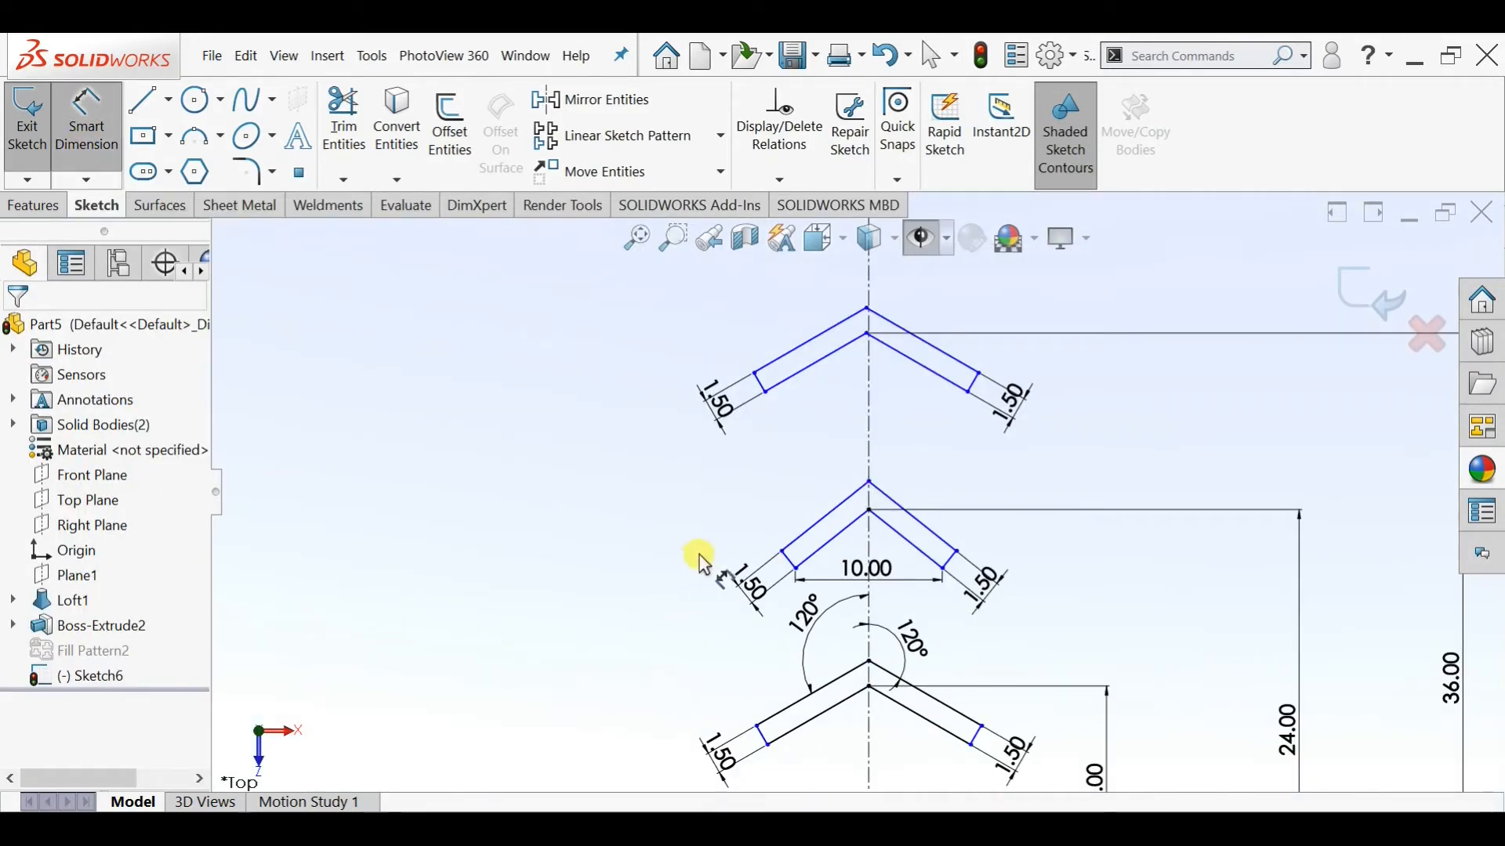
# Dimension the angle between the middle chevron's outer left edge and the centerline as 120°
pyautogui.click(825, 521)
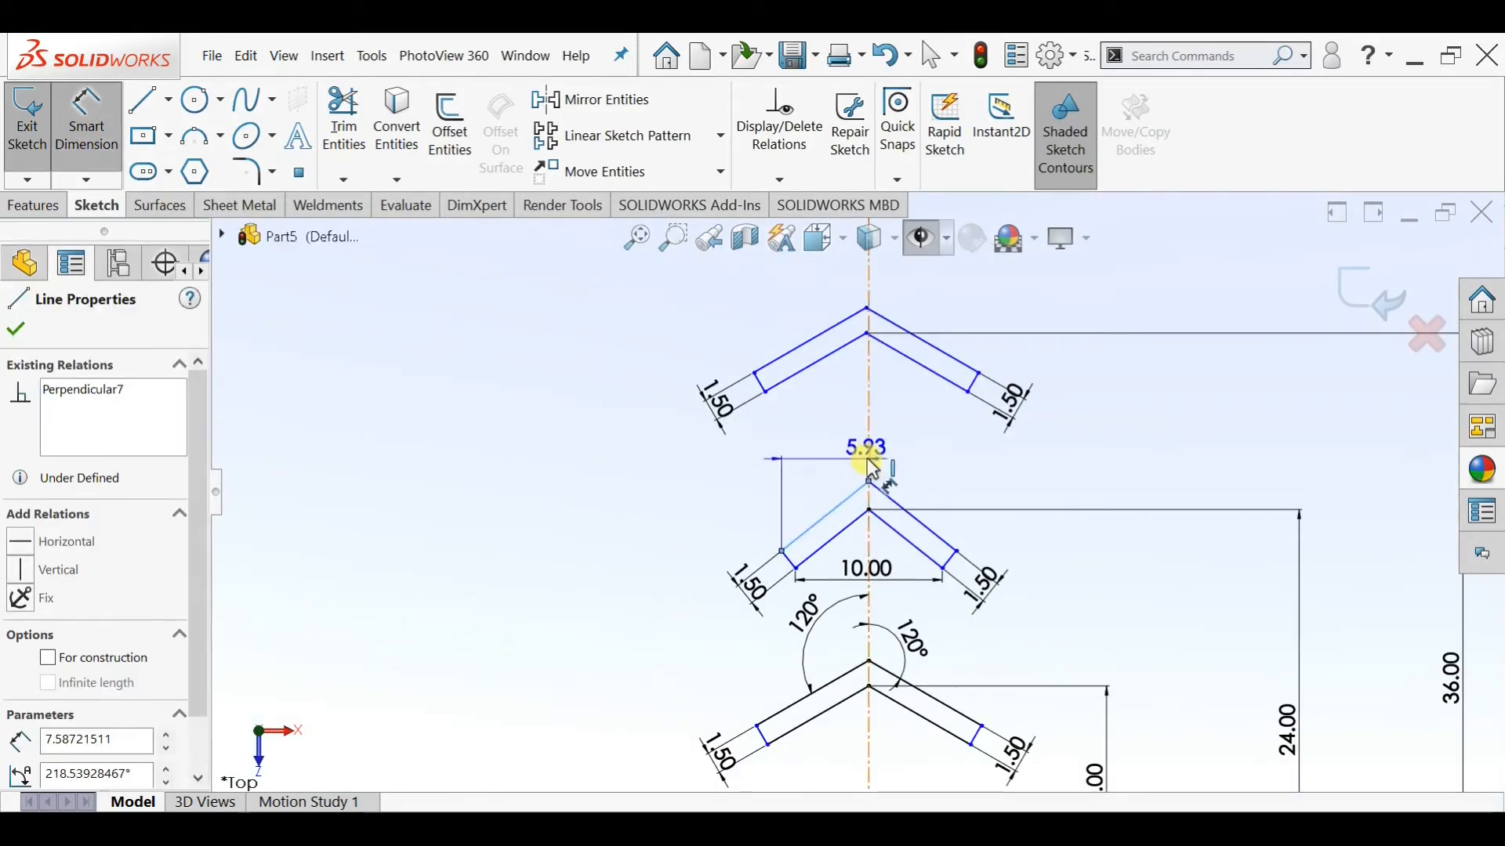
pyautogui.click(869, 464)
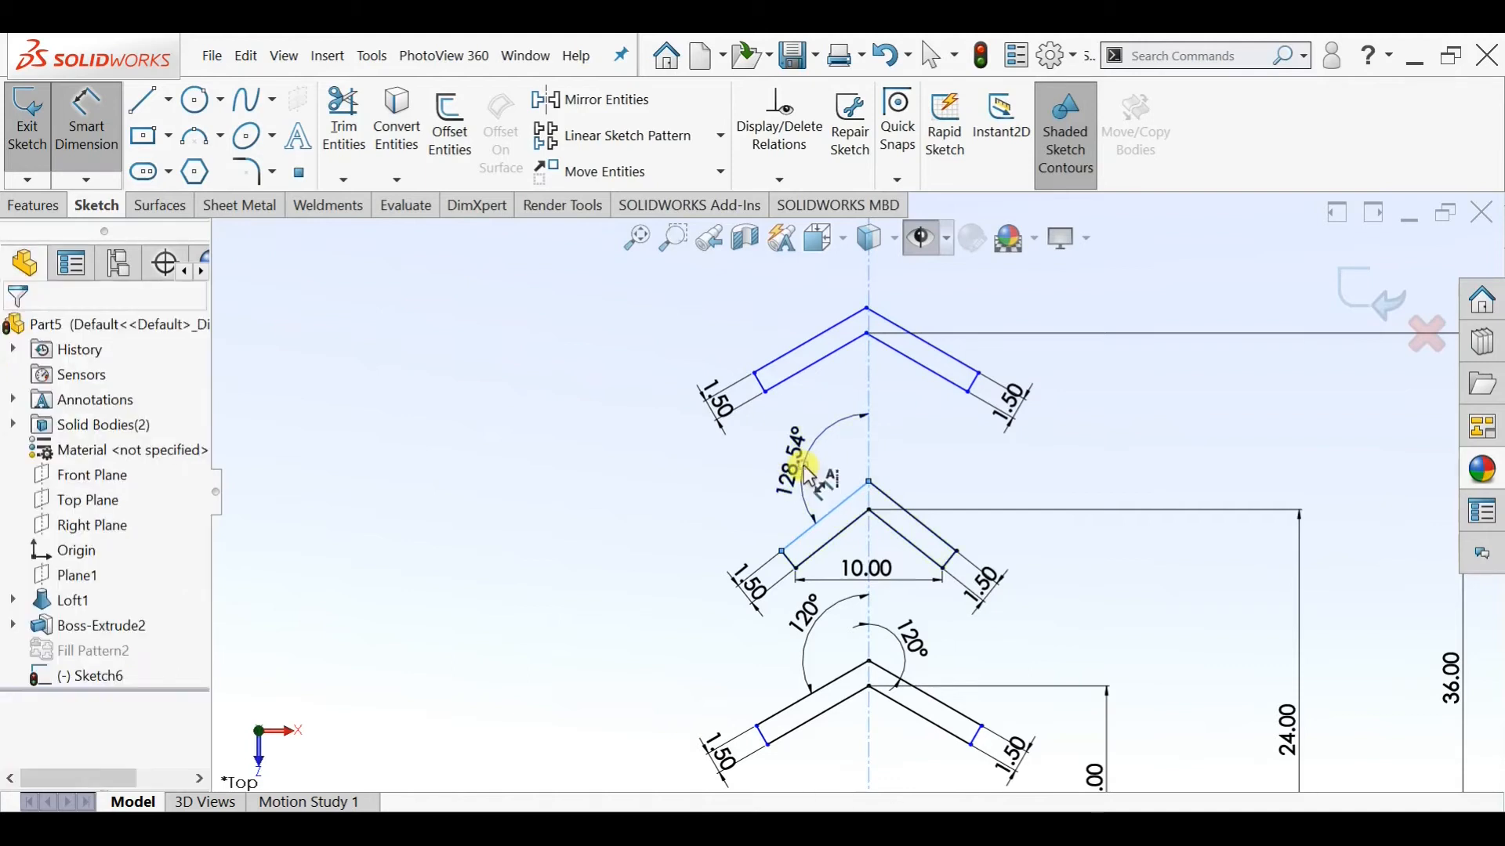
pyautogui.click(805, 470)
pyautogui.write('120')
pyautogui.press('Return')
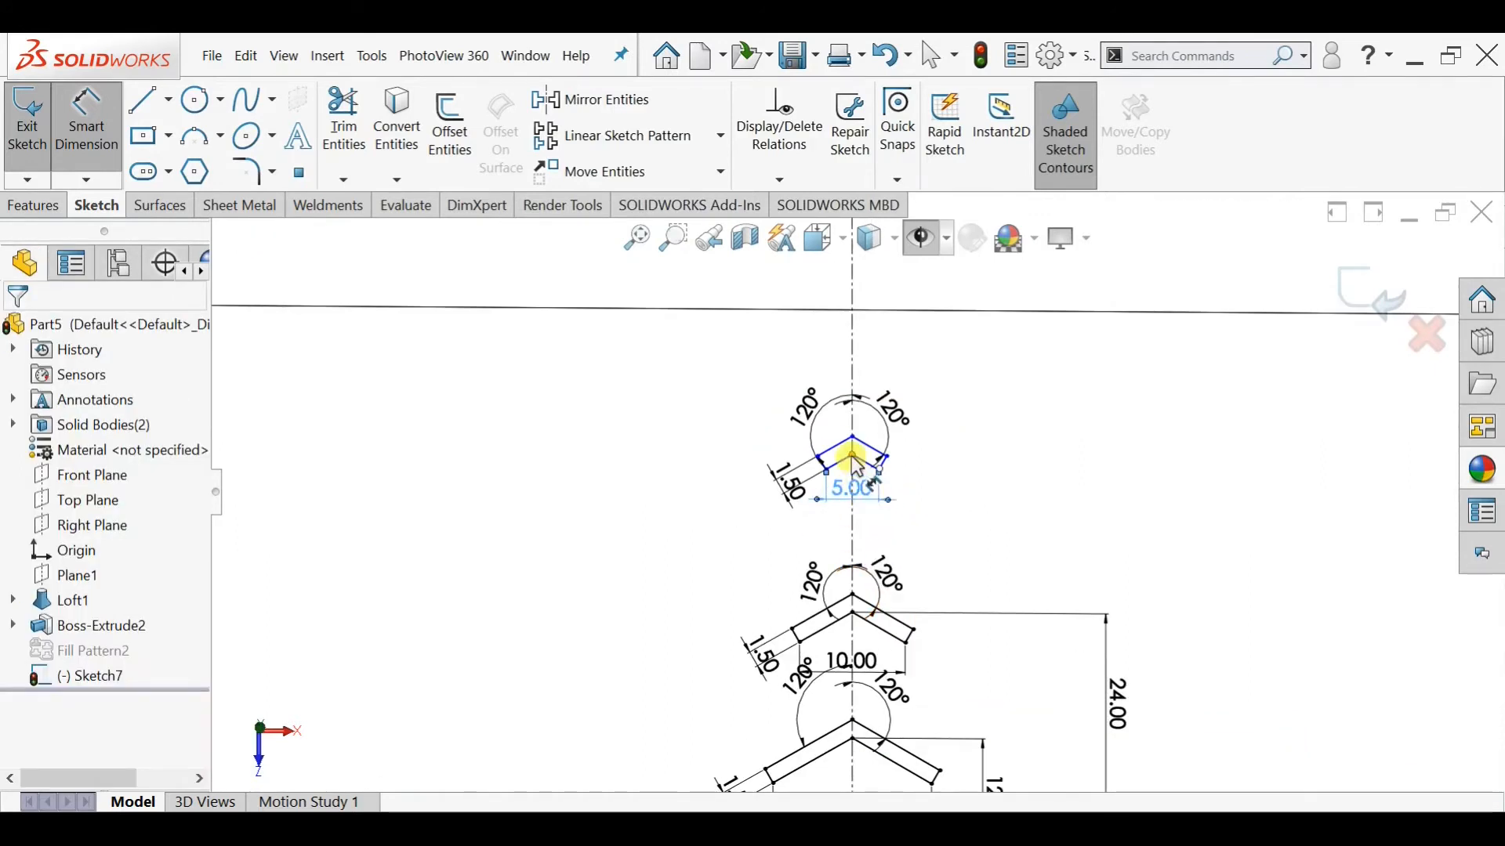
# Dimension the vertical distance from the uppermost chevron's inner apex to the origin as 36 mm
pyautogui.click(853, 458)
pyautogui.scroll(3, 853, 509)
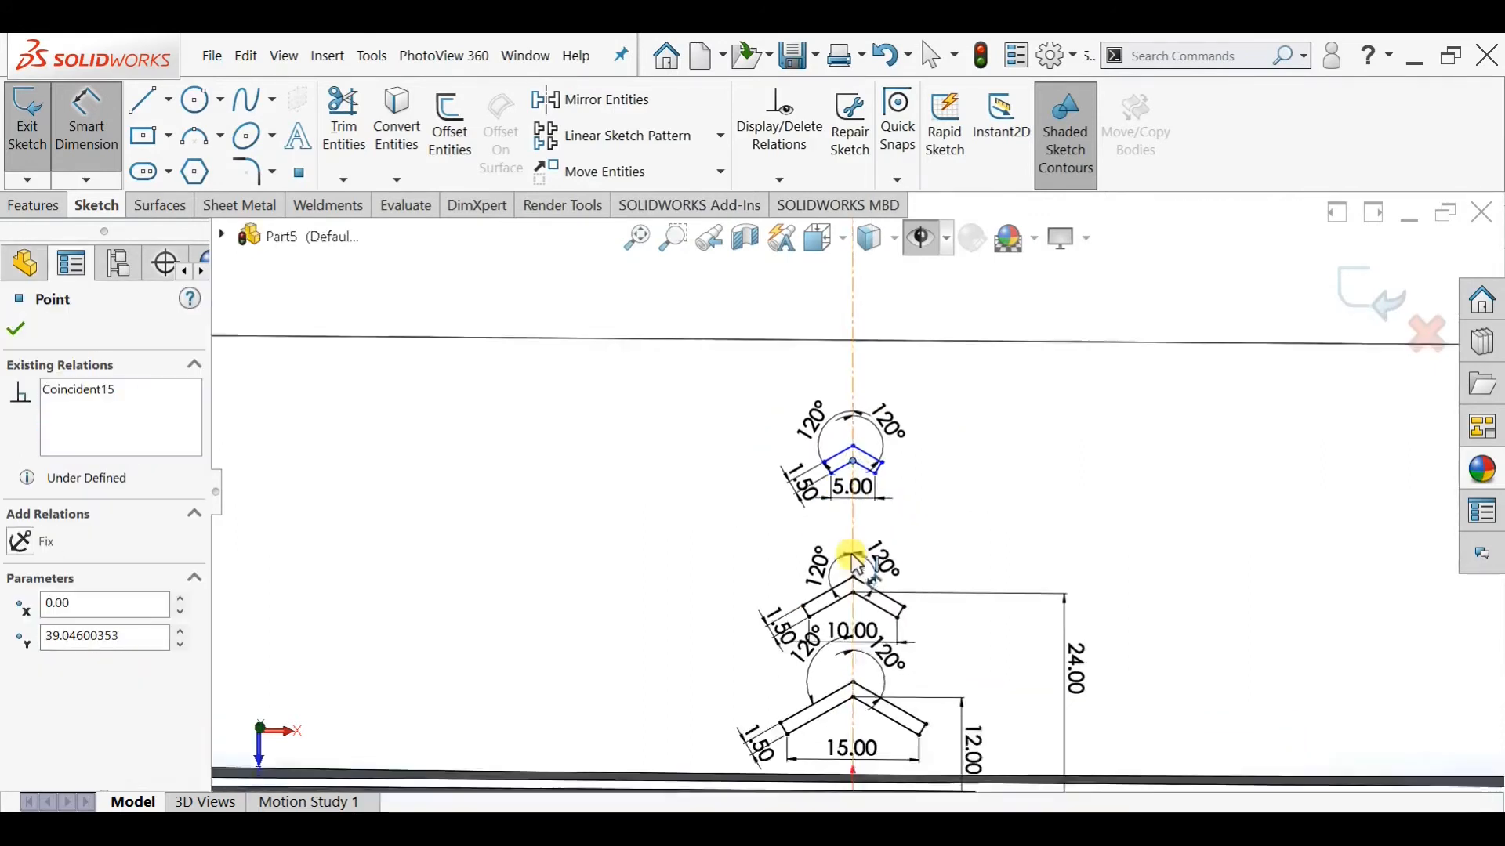
pyautogui.click(856, 752)
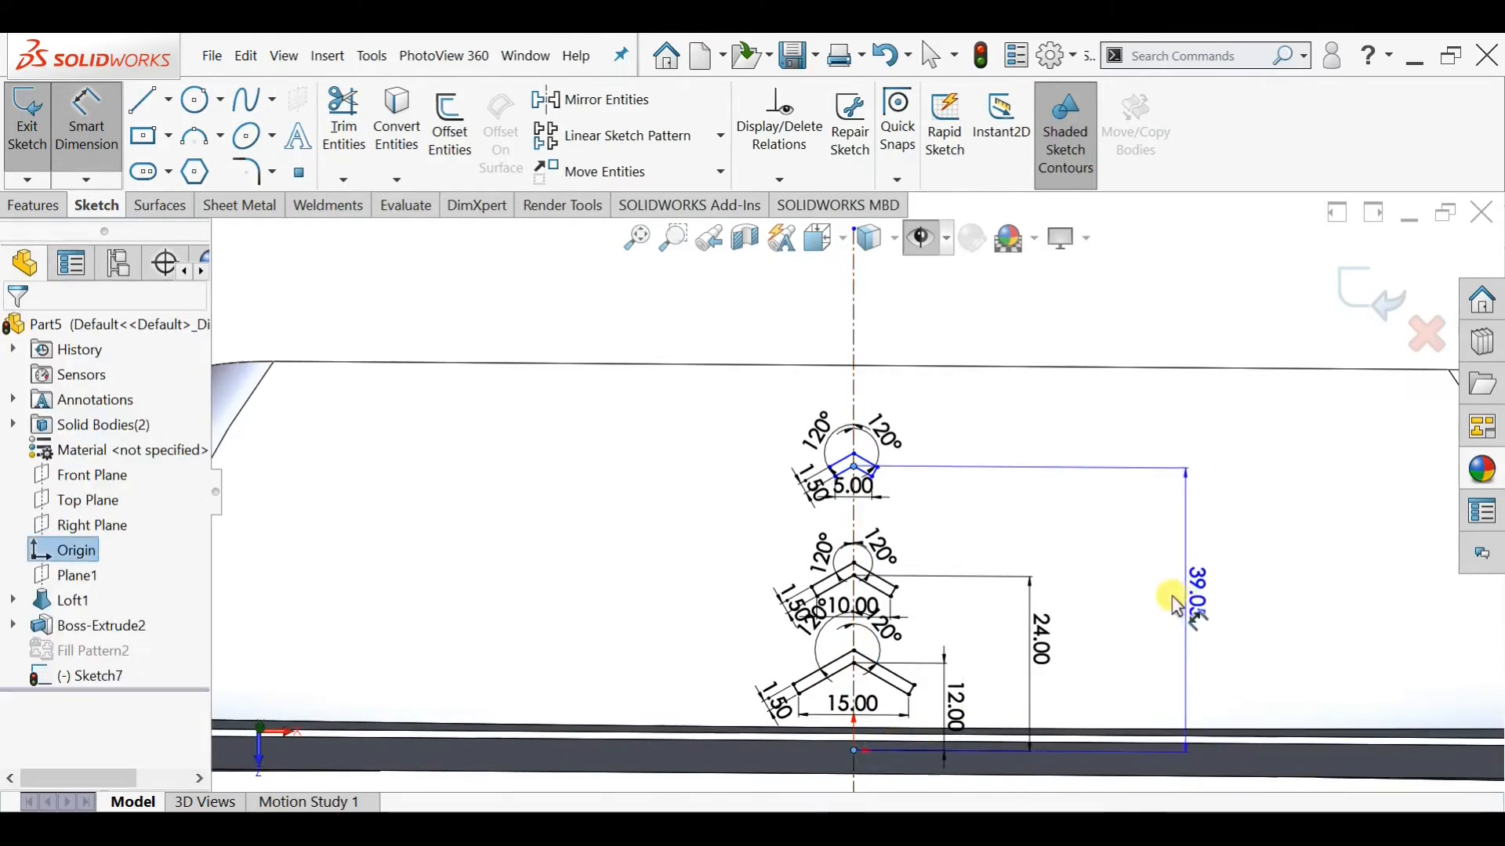
pyautogui.click(1163, 601)
pyautogui.write('36')
pyautogui.press('Return')
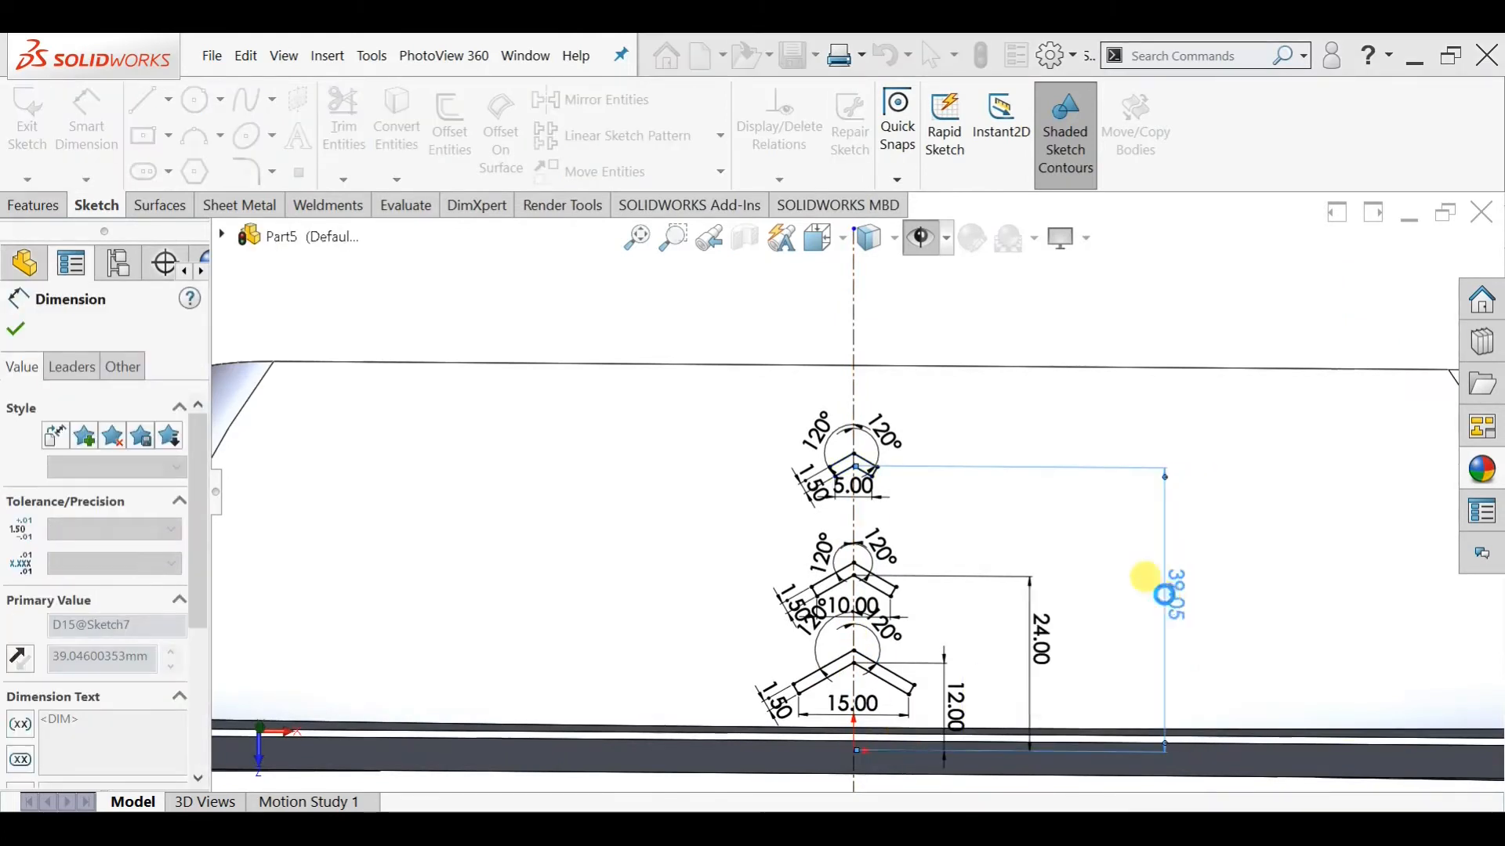
pyautogui.press('Escape')
# Start a boss extrusion of the chevron sketch using Surface/Face/Plane, with the speaker's large top face as the starting surface
pyautogui.click(34, 210)
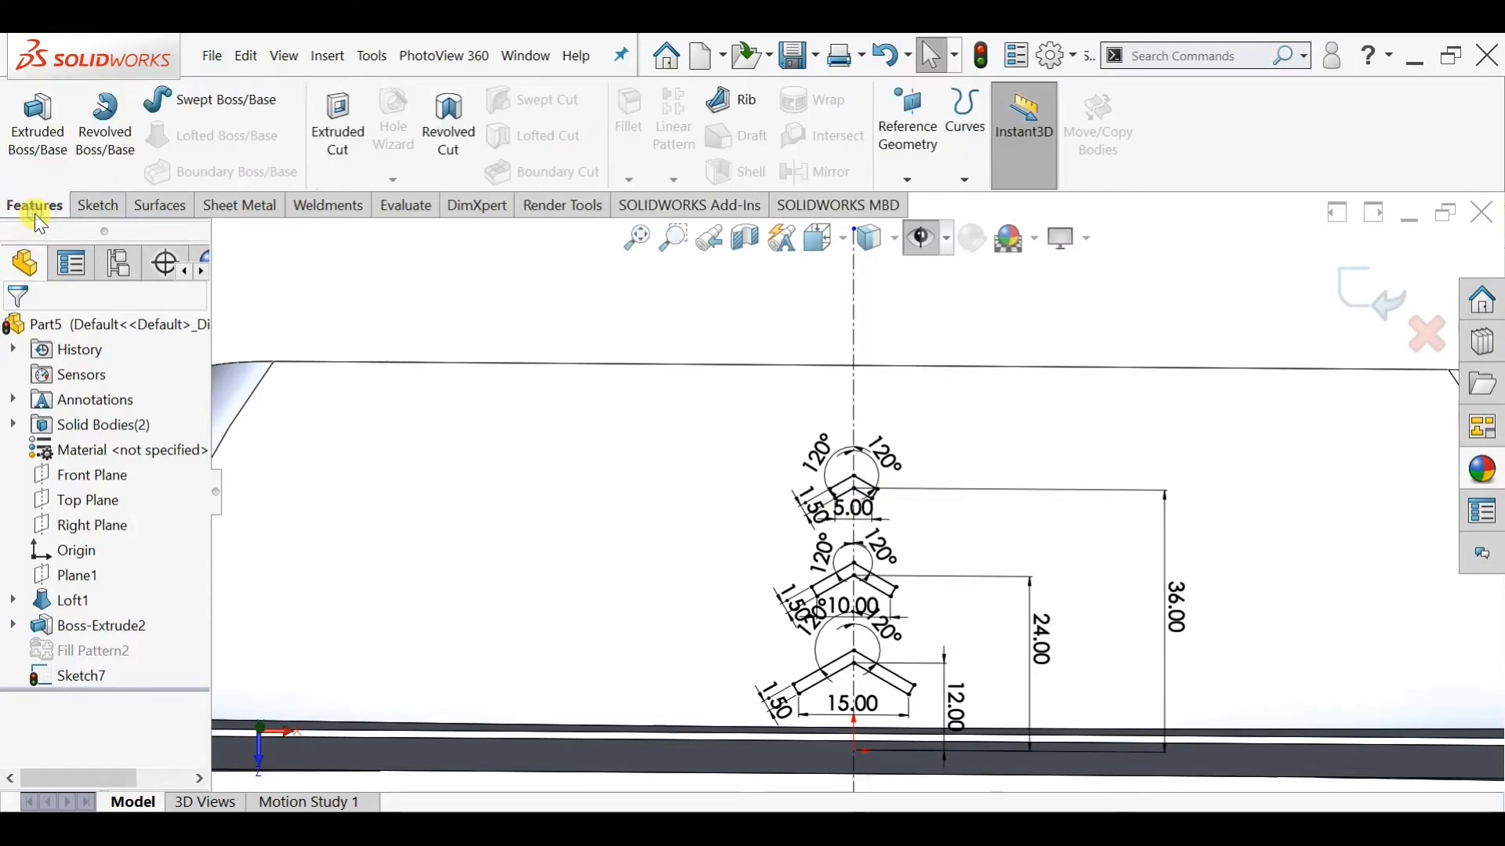
pyautogui.click(64, 156)
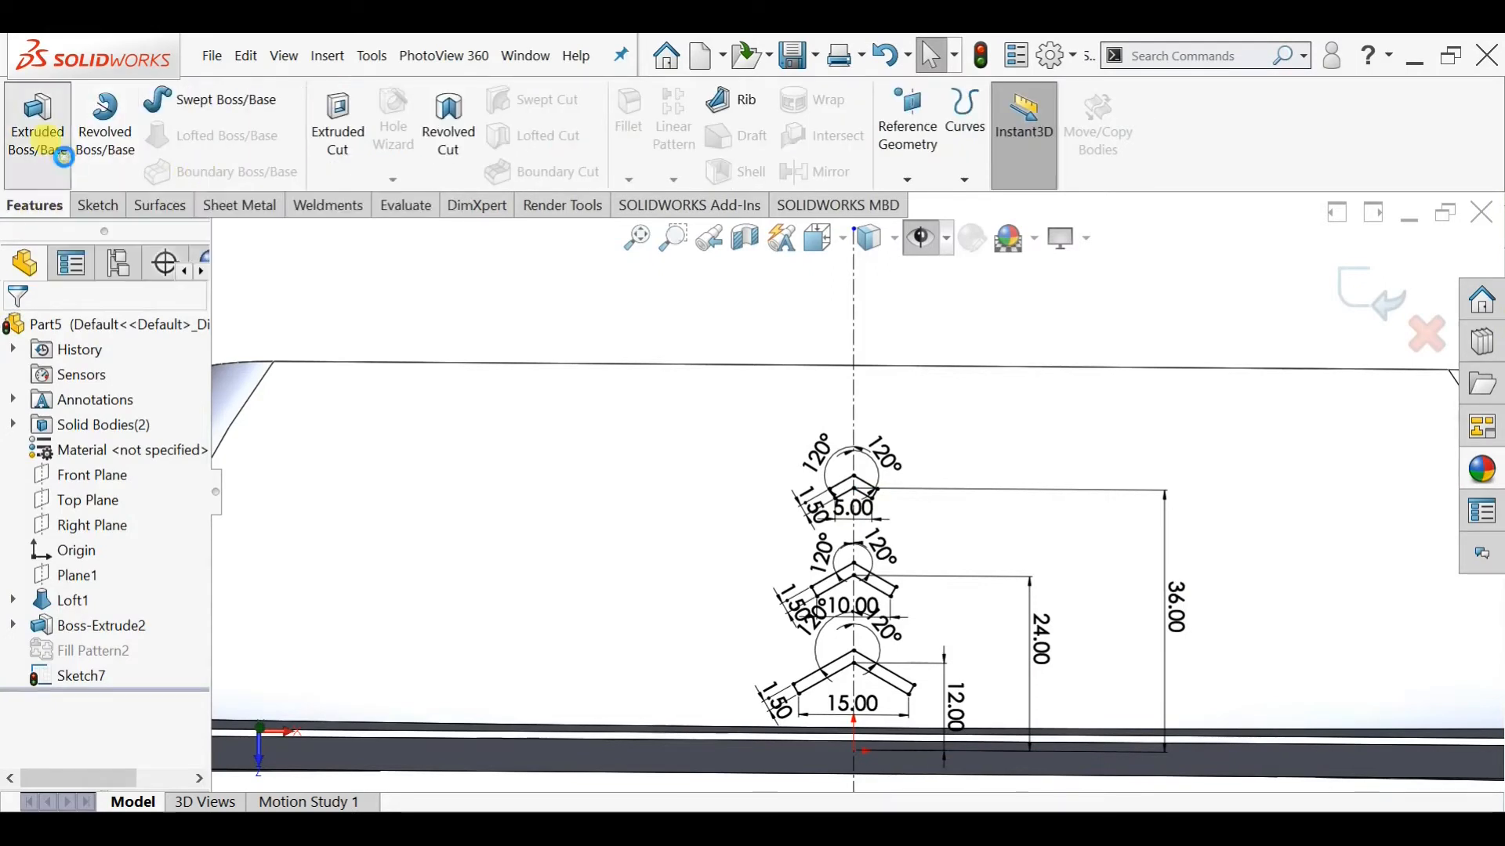
pyautogui.click(116, 391)
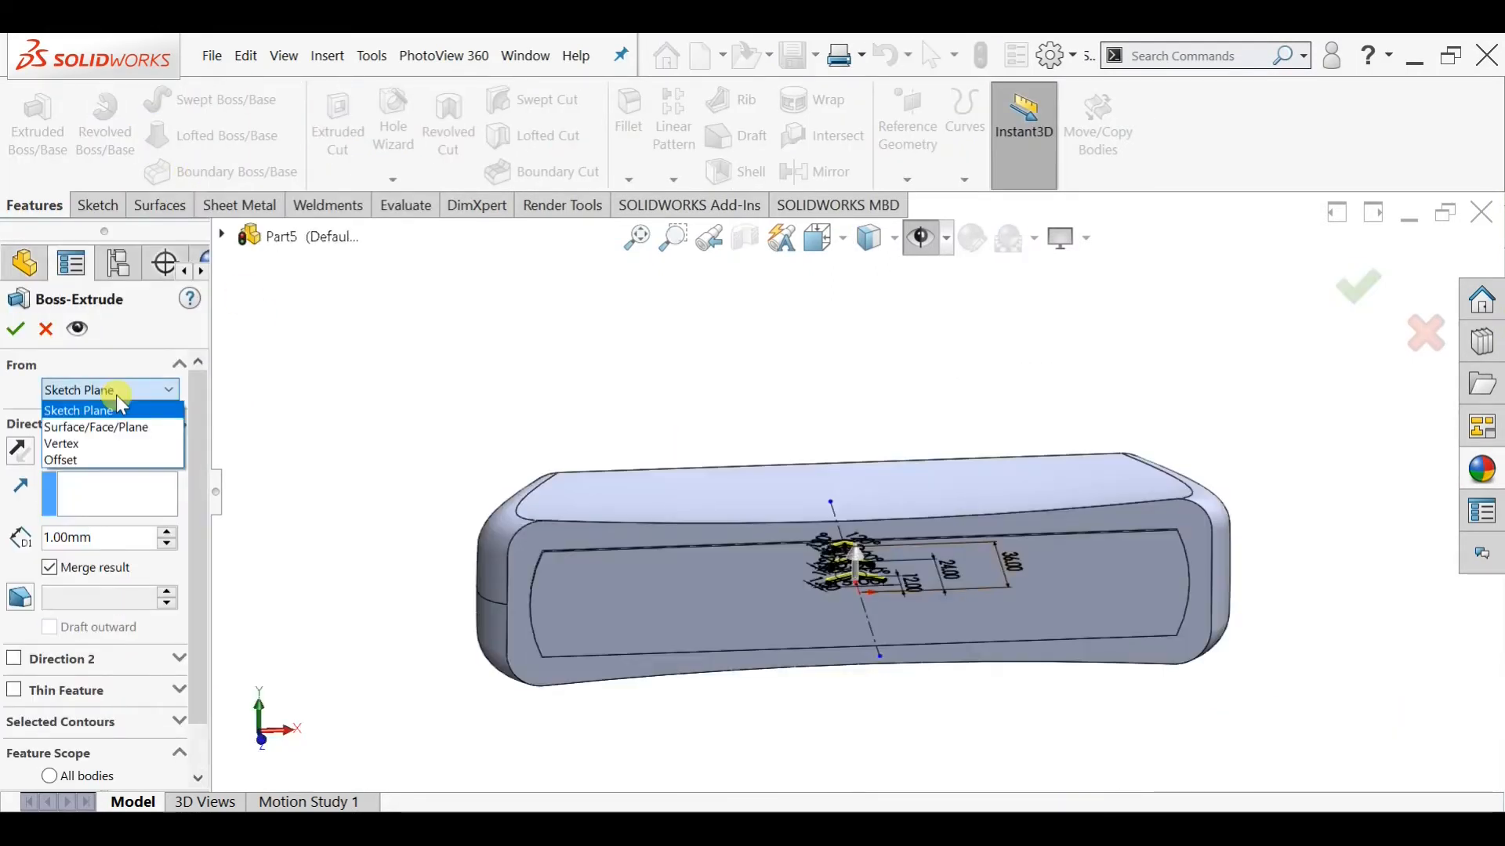
pyautogui.click(116, 430)
pyautogui.moveTo(429, 462); pyautogui.dragTo(430, 545, button='middle')
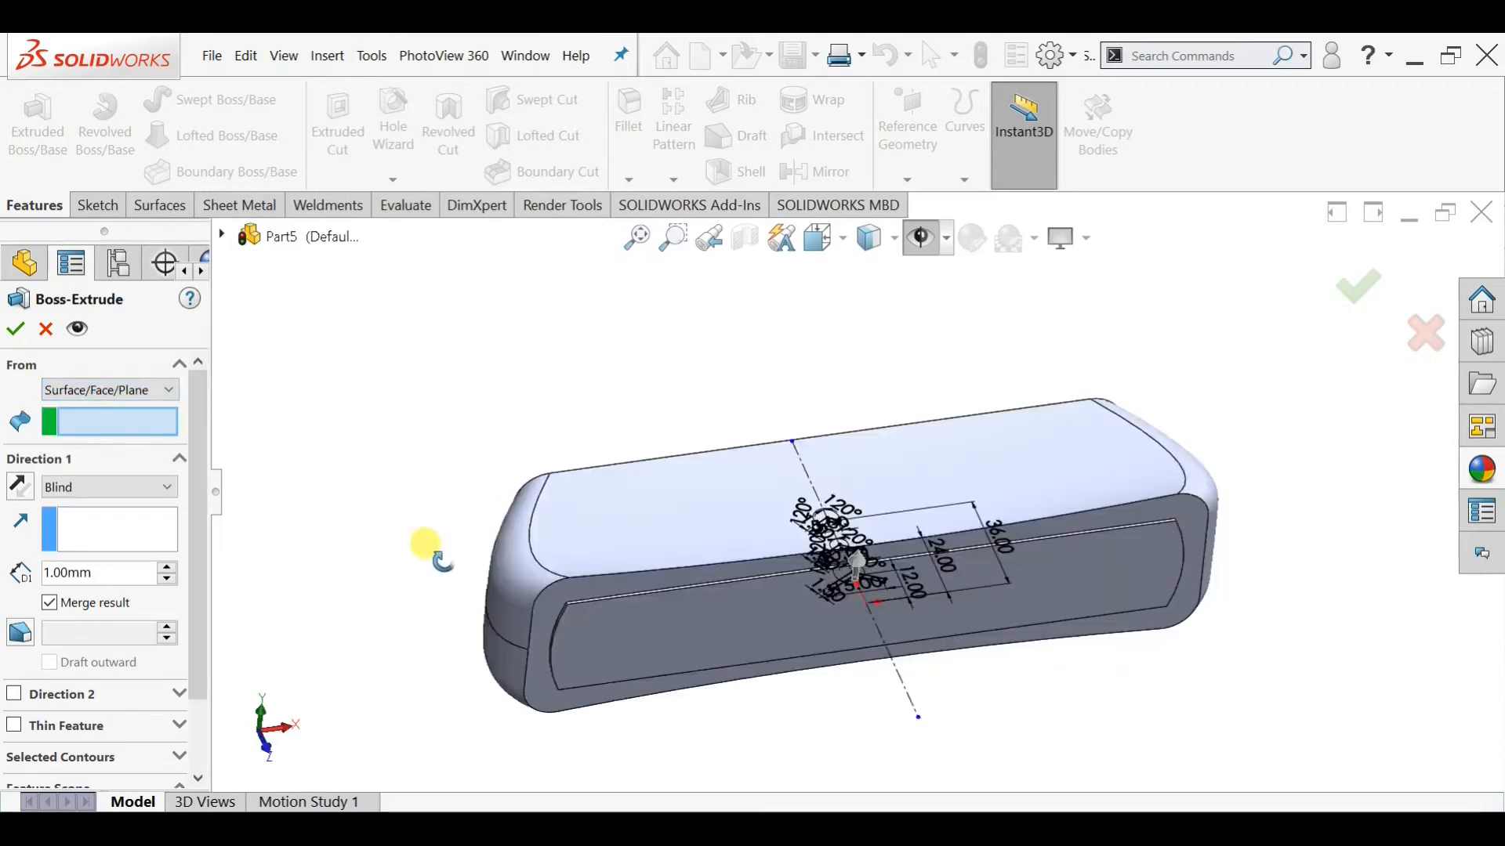
pyautogui.click(755, 524)
pyautogui.moveTo(755, 523); pyautogui.dragTo(890, 507, button='middle')
pyautogui.scroll(3, 890, 507)
# Set the chevrons' blind extrusion depth to 3 mm and complete the boss
pyautogui.click(55, 573)
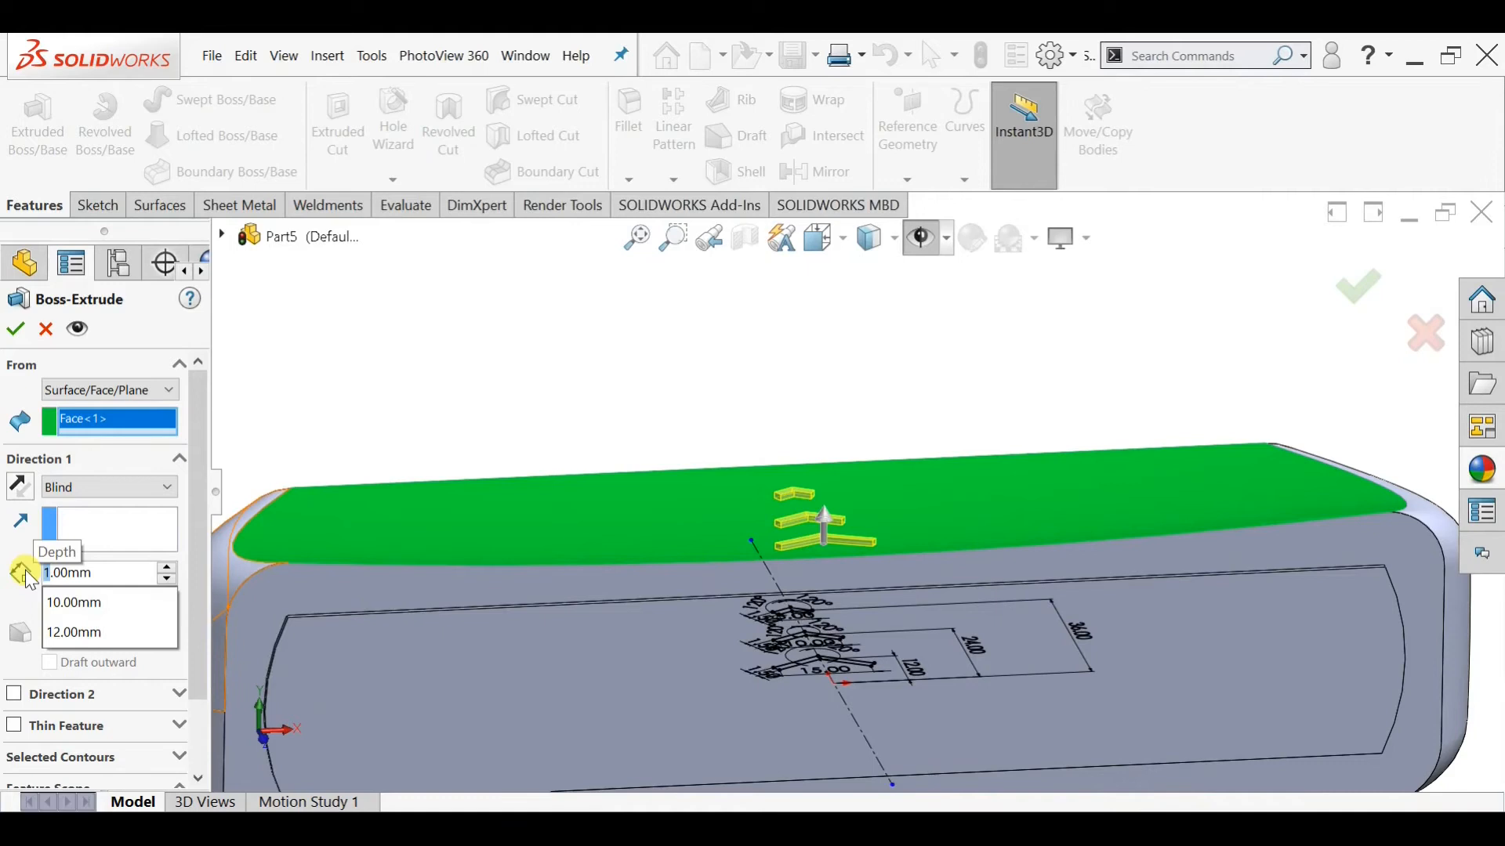
pyautogui.write('3')
pyautogui.press('Return')
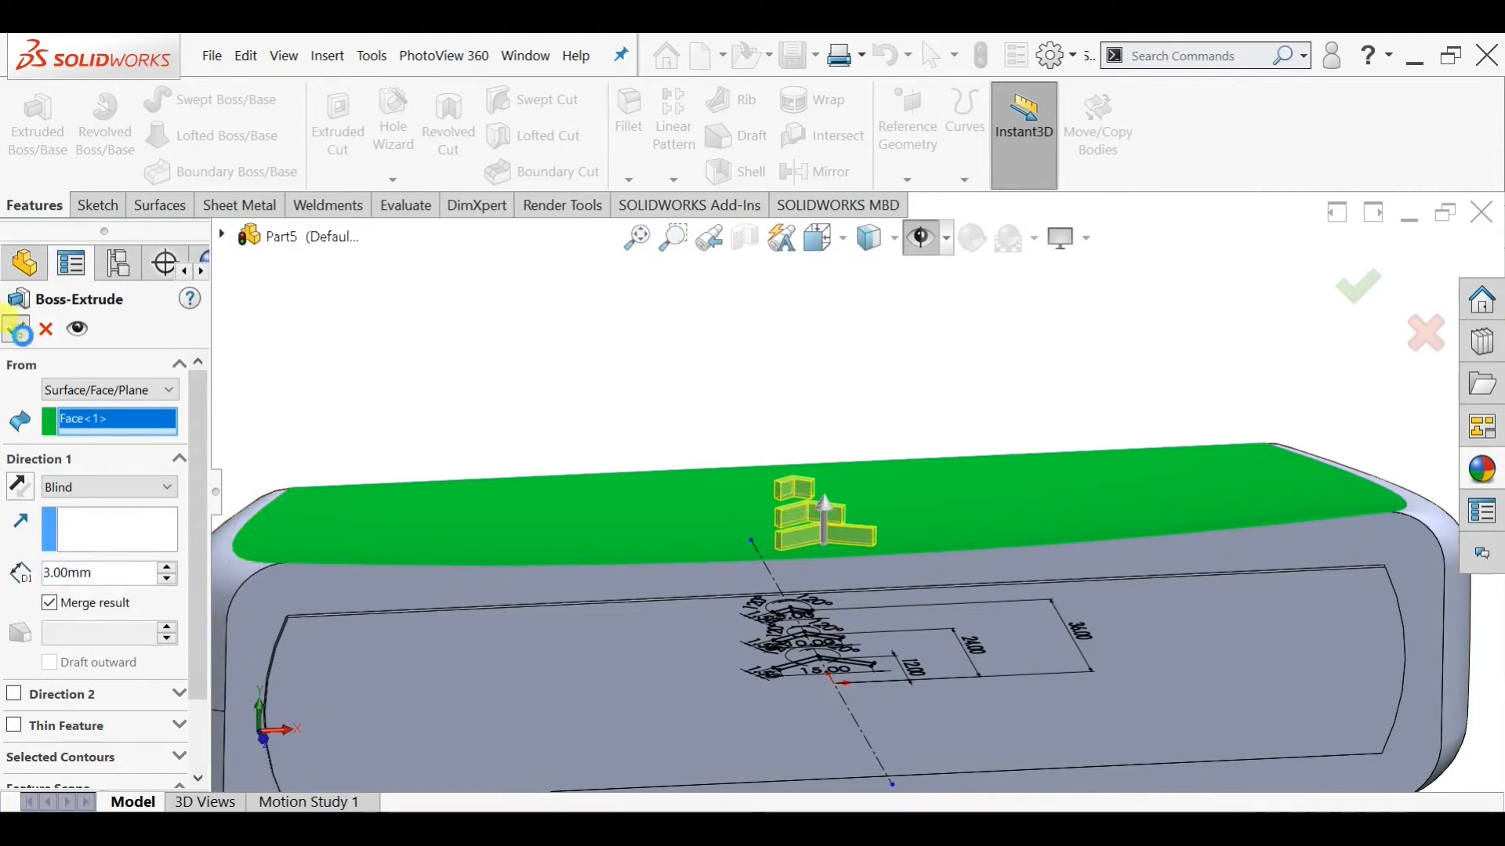
pyautogui.click(23, 340)
# Sketch two concentric circles, about 4.7 mm and 3.6 mm in diameter, on the Top Plane below the largest chevron's inner apex
pyautogui.moveTo(749, 406); pyautogui.dragTo(755, 619, button='middle')
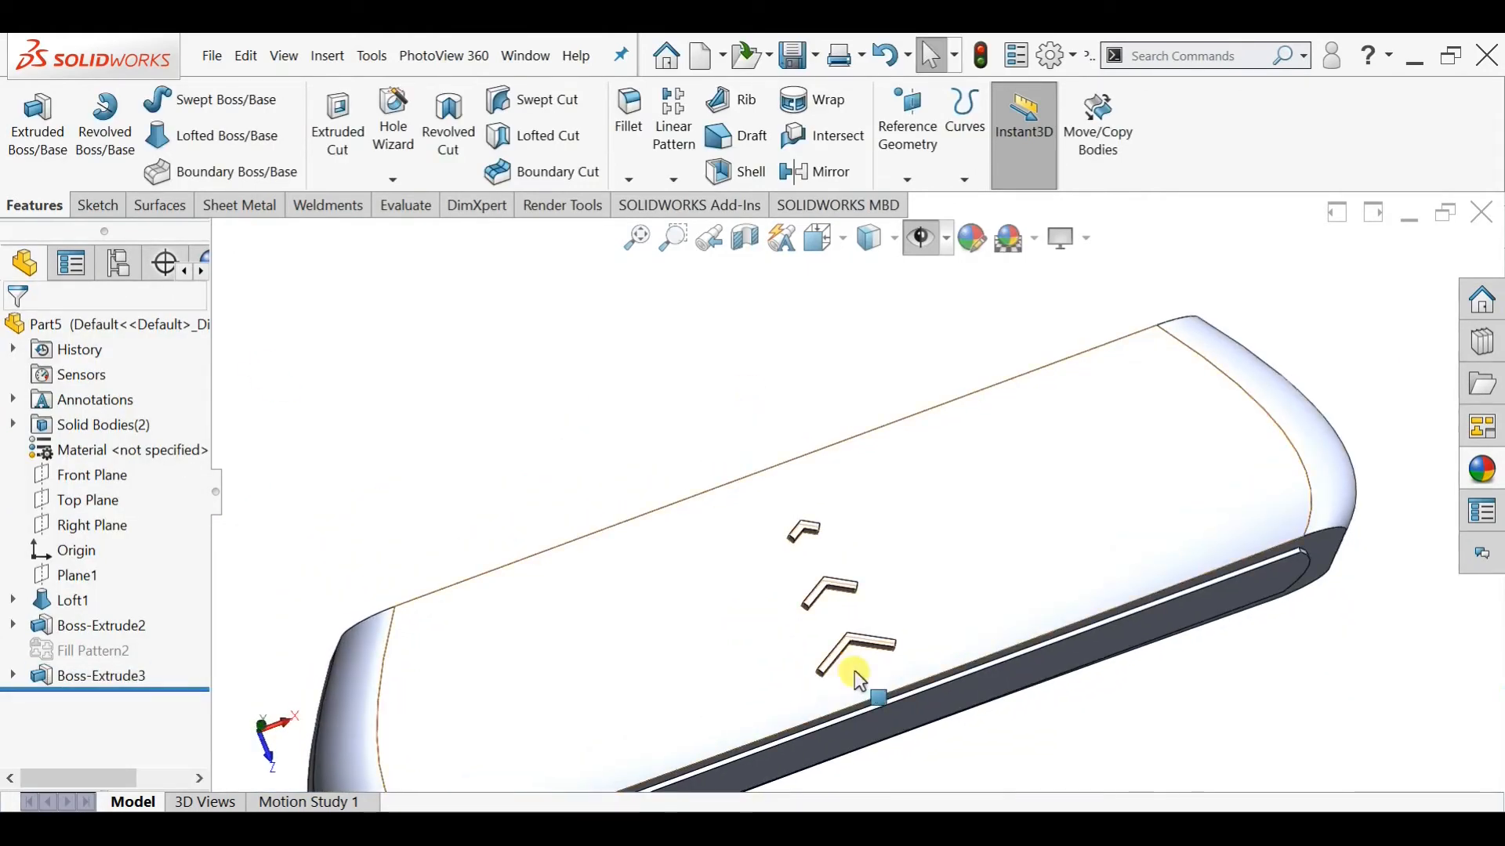
pyautogui.scroll(1, 884, 707)
pyautogui.moveTo(885, 715); pyautogui.dragTo(843, 658, button='middle')
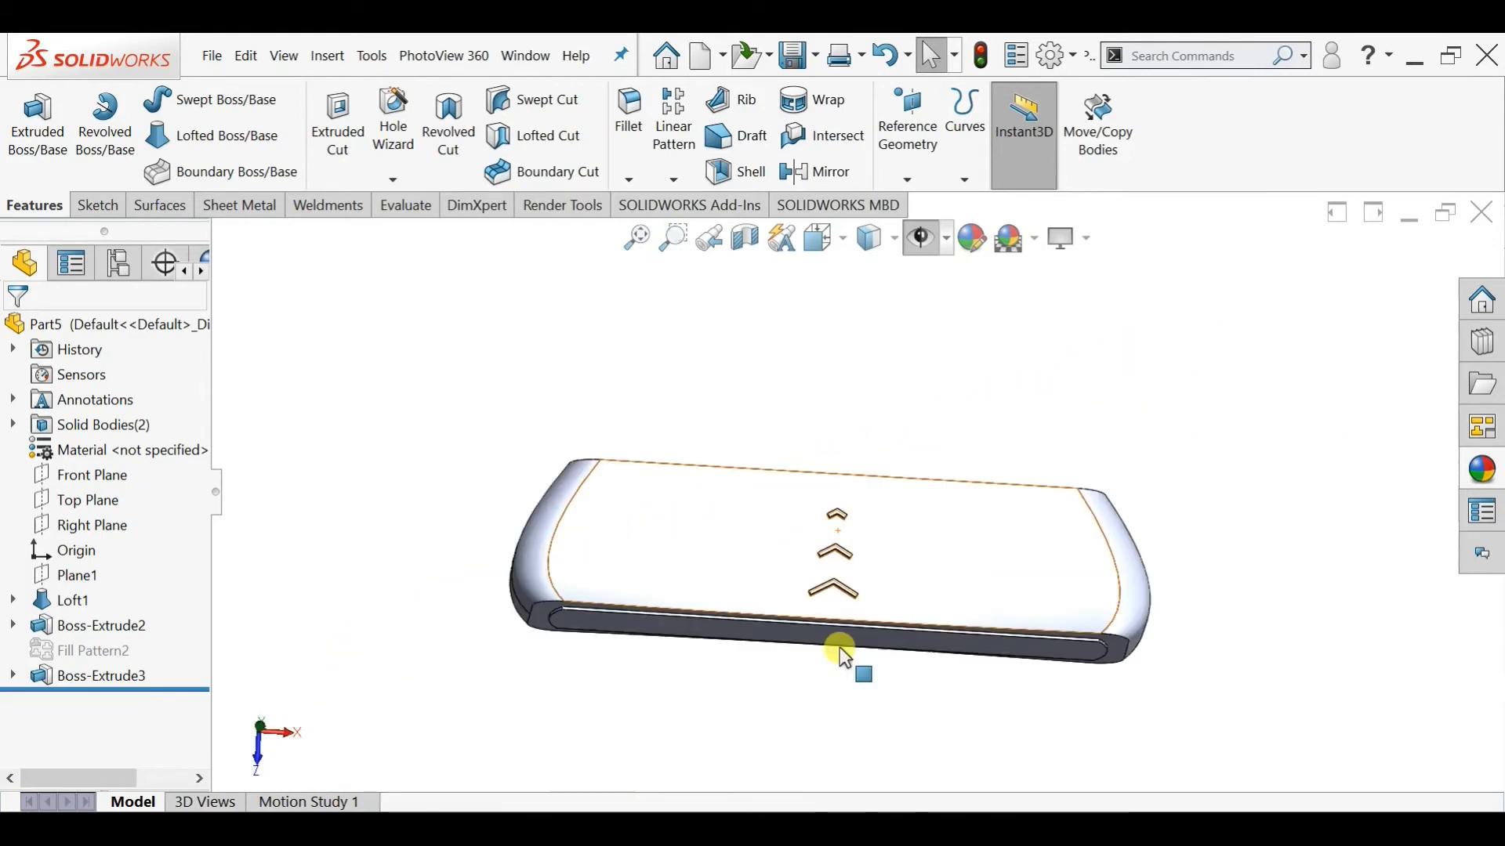
pyautogui.click(96, 502)
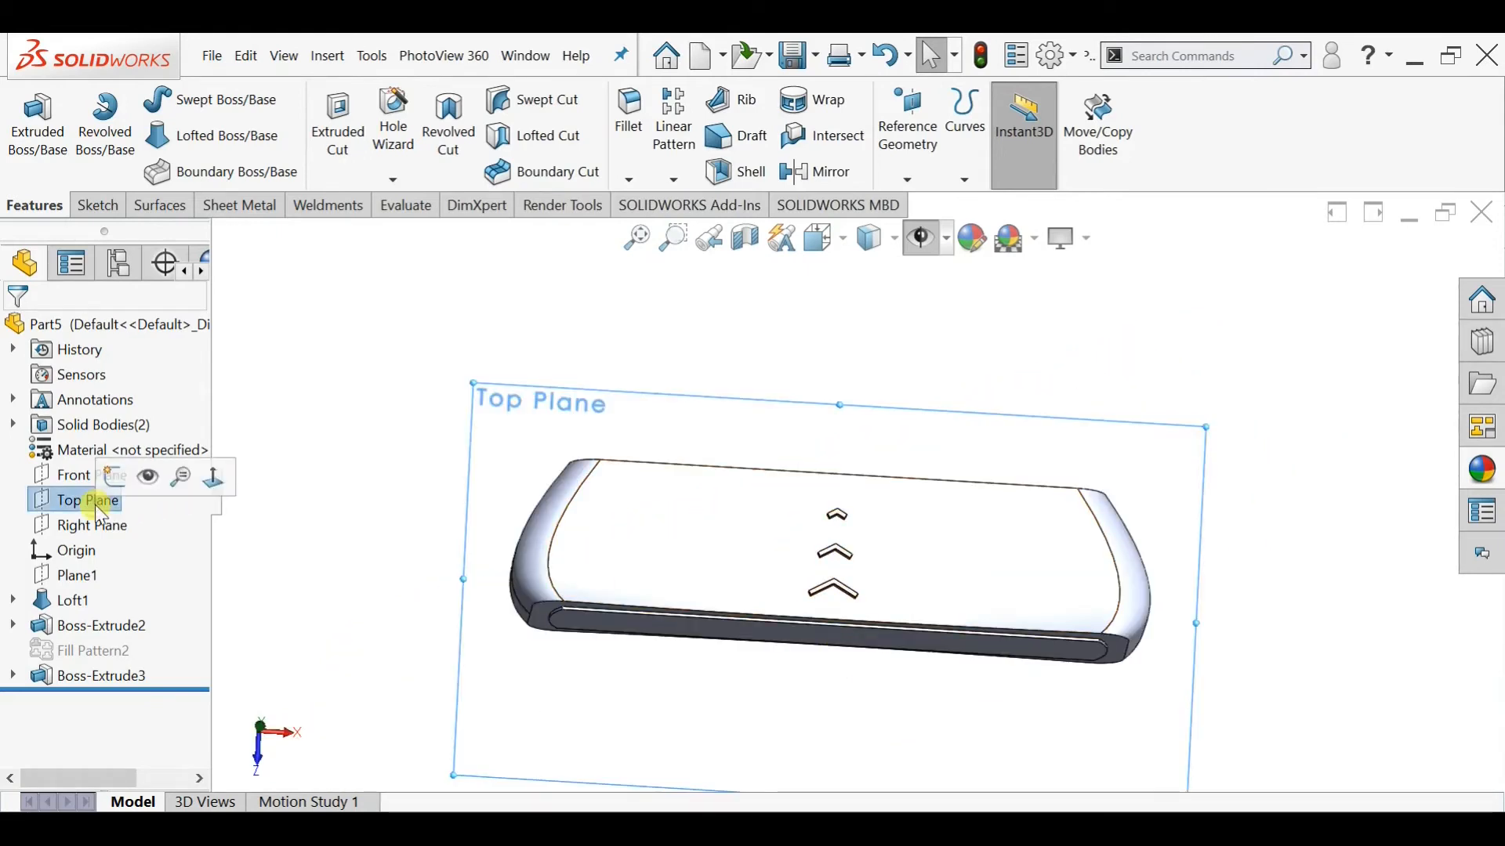
pyautogui.click(287, 403)
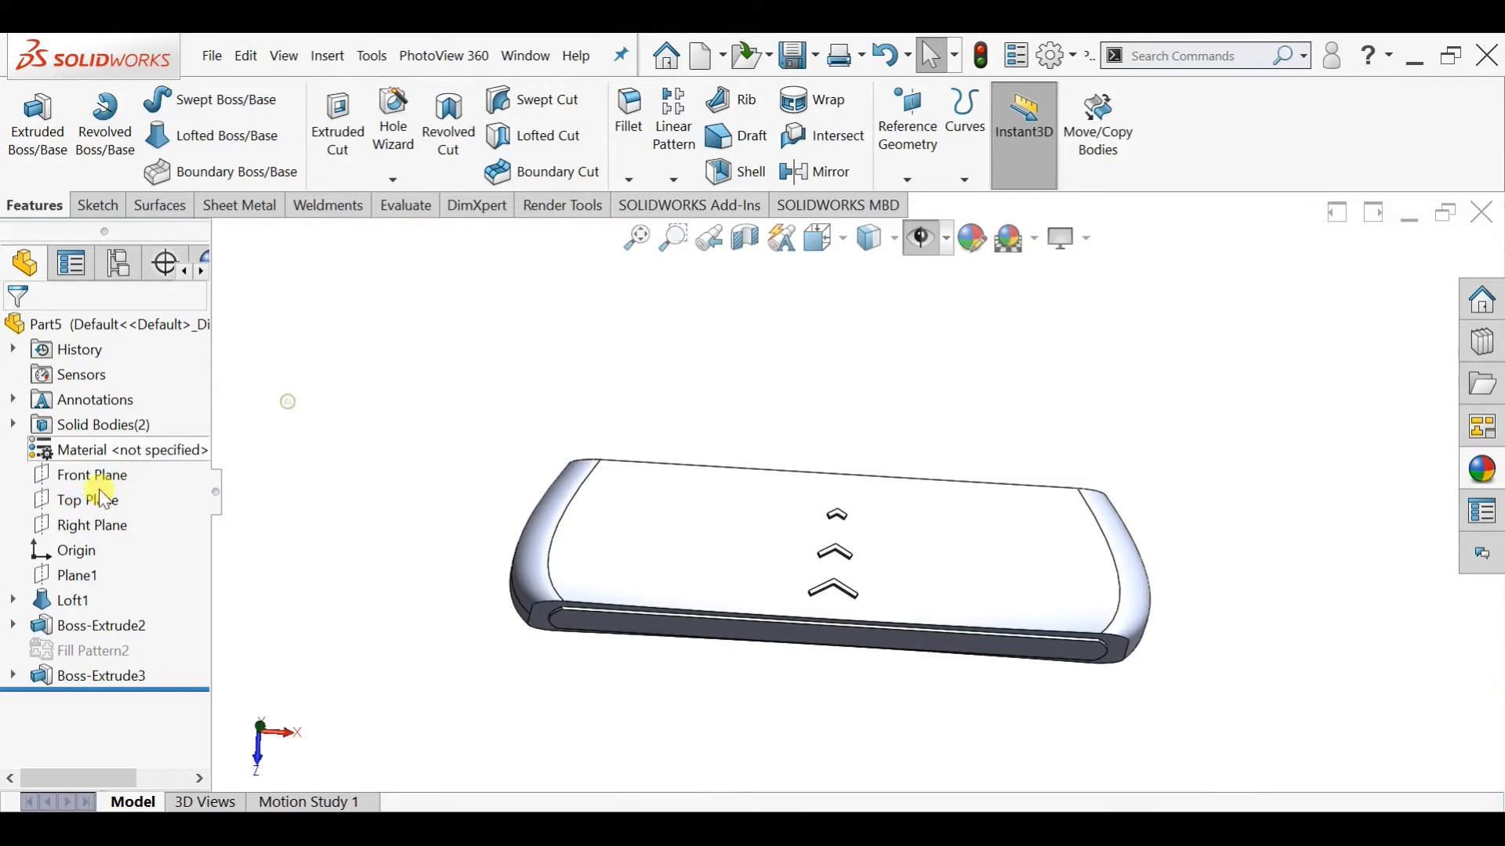
pyautogui.click(83, 497)
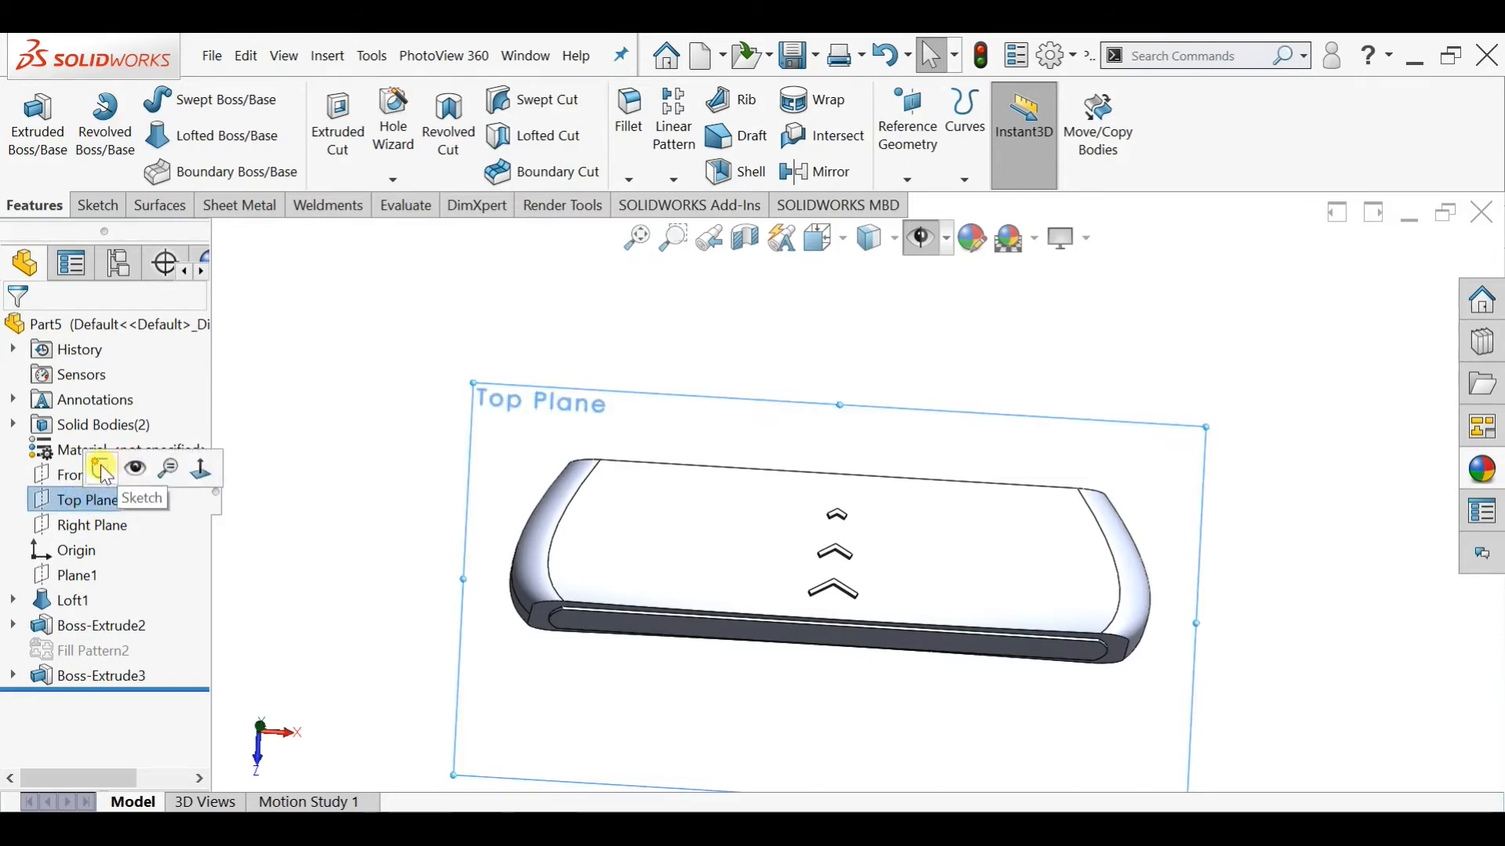
pyautogui.click(102, 467)
pyautogui.scroll(-10, 830, 520)
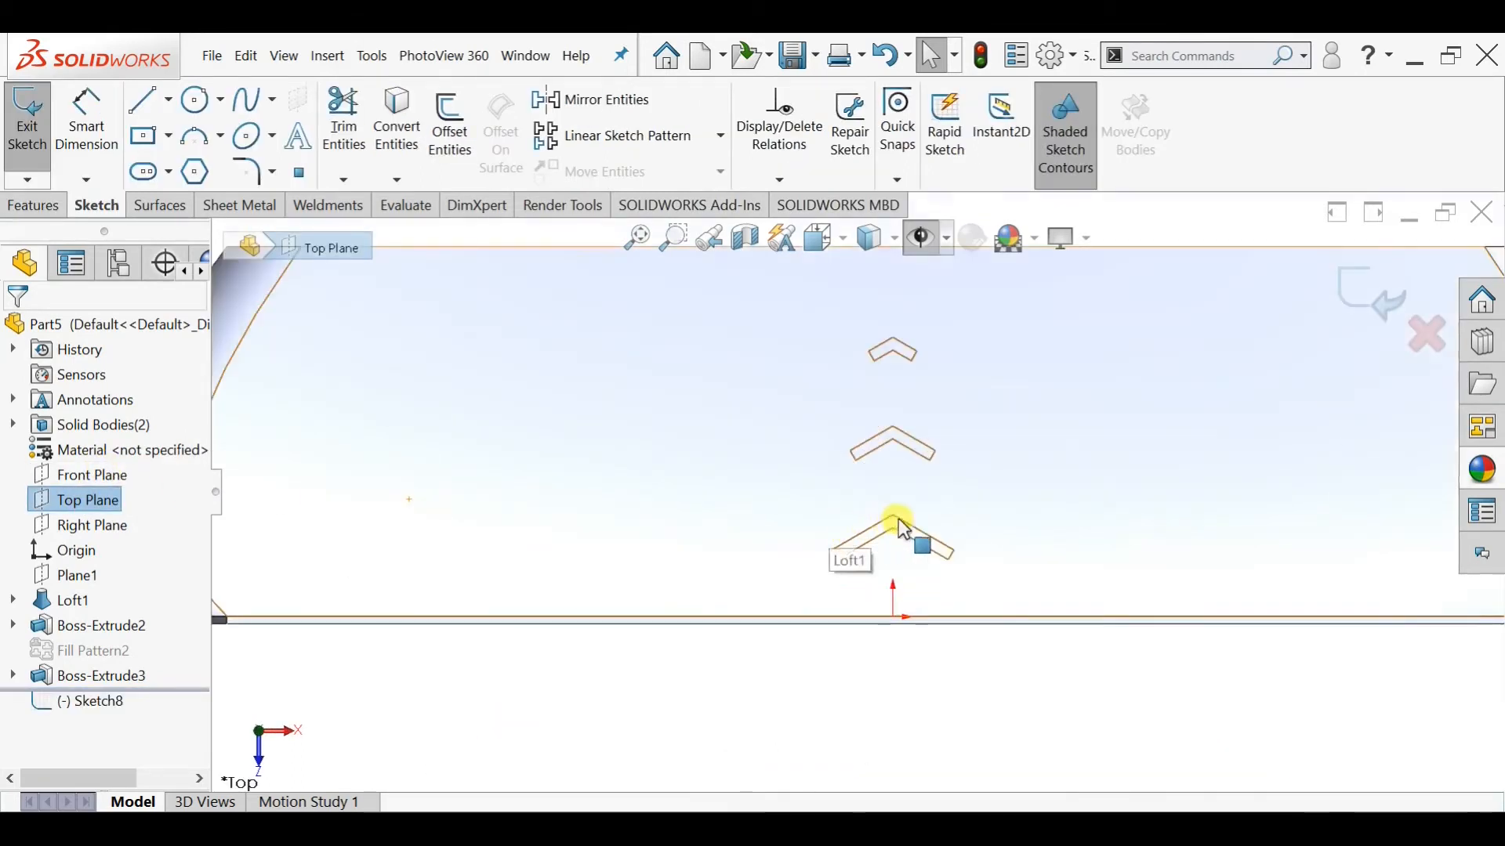
pyautogui.click(188, 105)
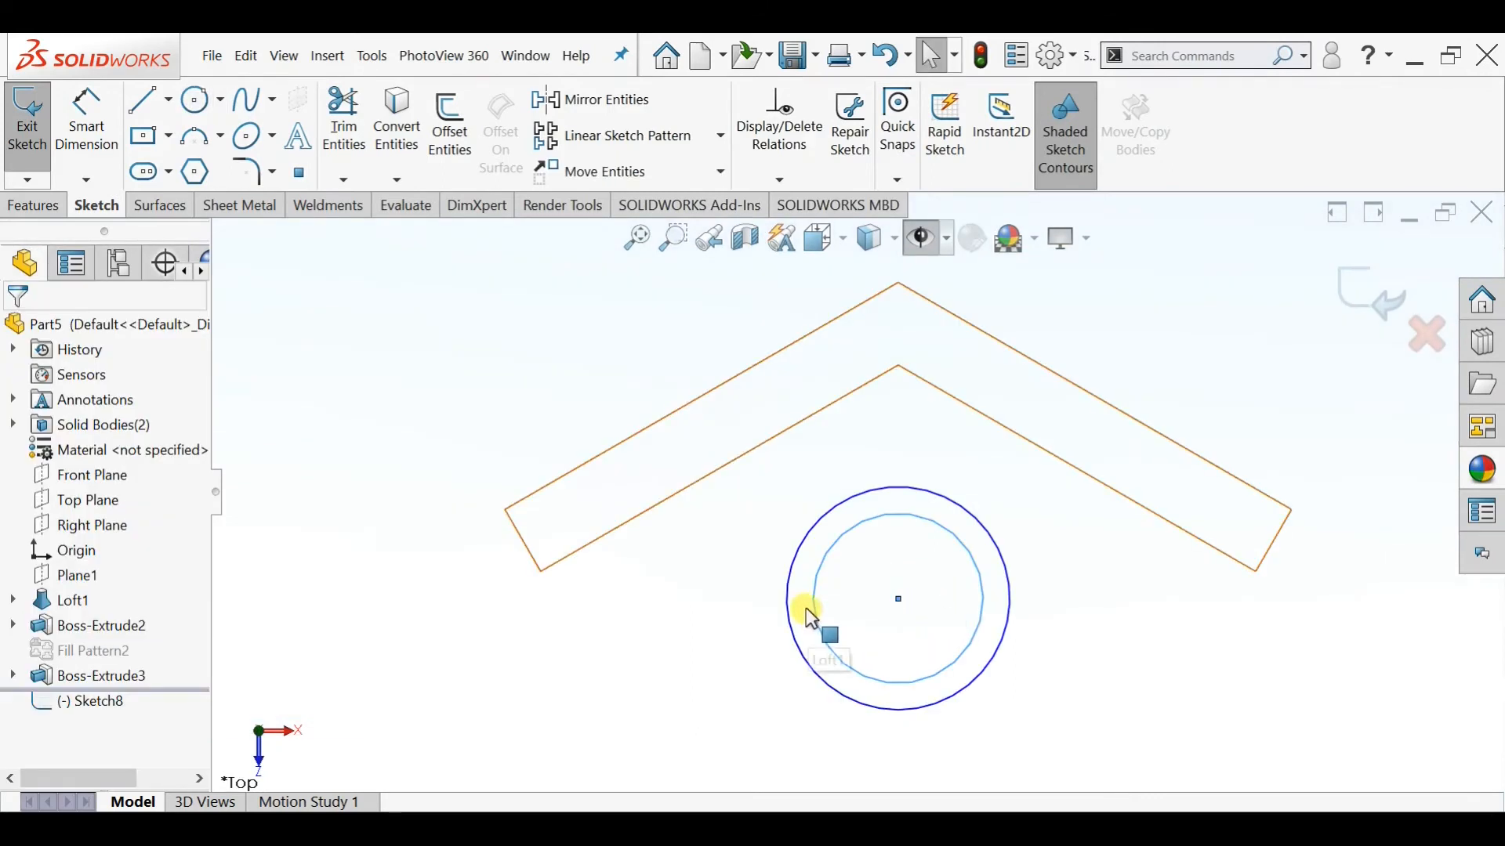
# Dimension the outer circle's diameter as 4 mm and the inner circle's diameter as 3 mm
pyautogui.click(86, 121)
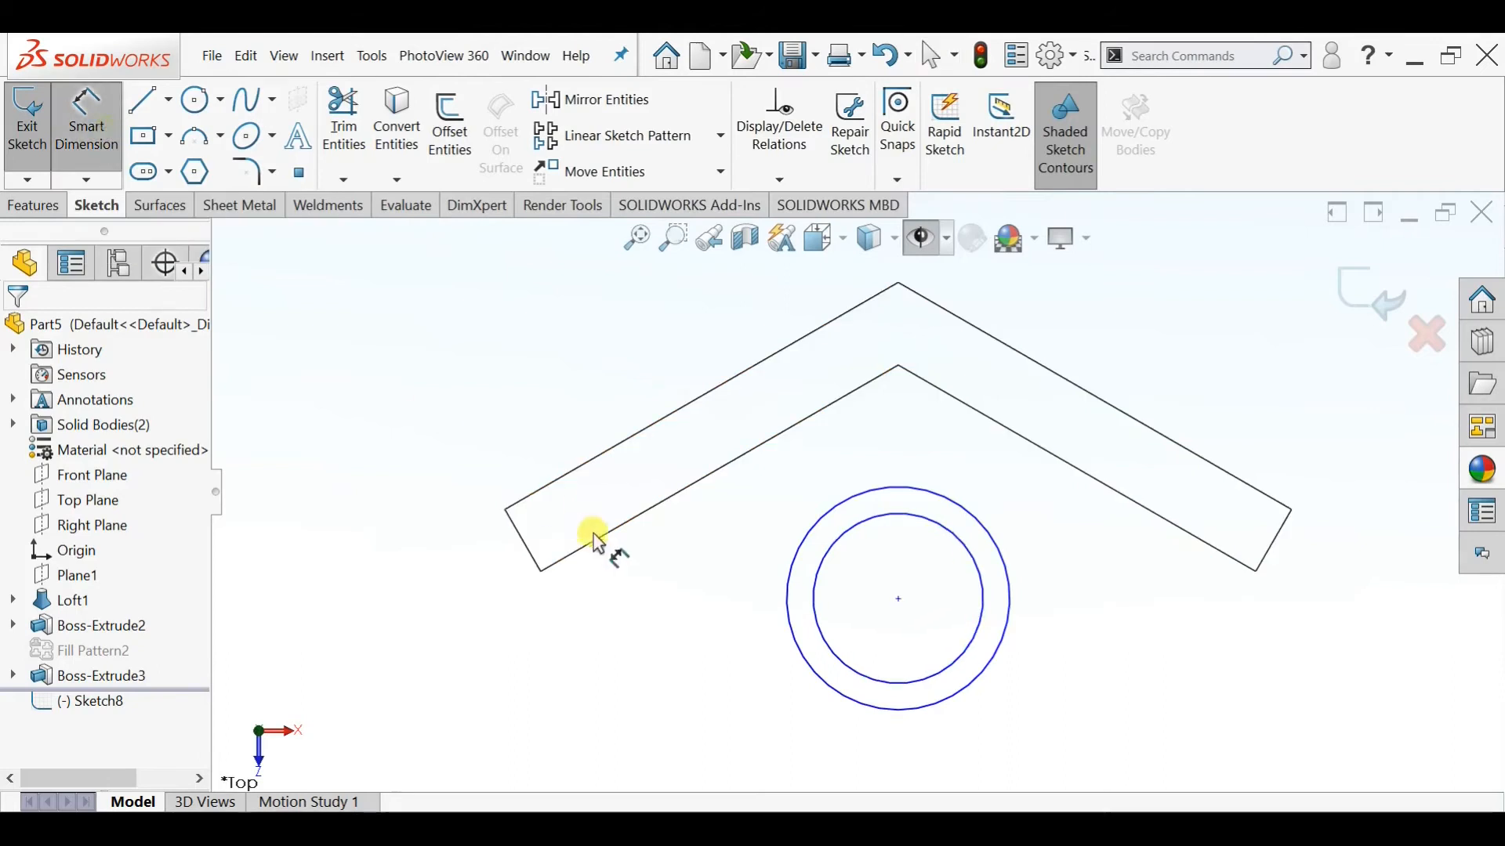
pyautogui.click(776, 613)
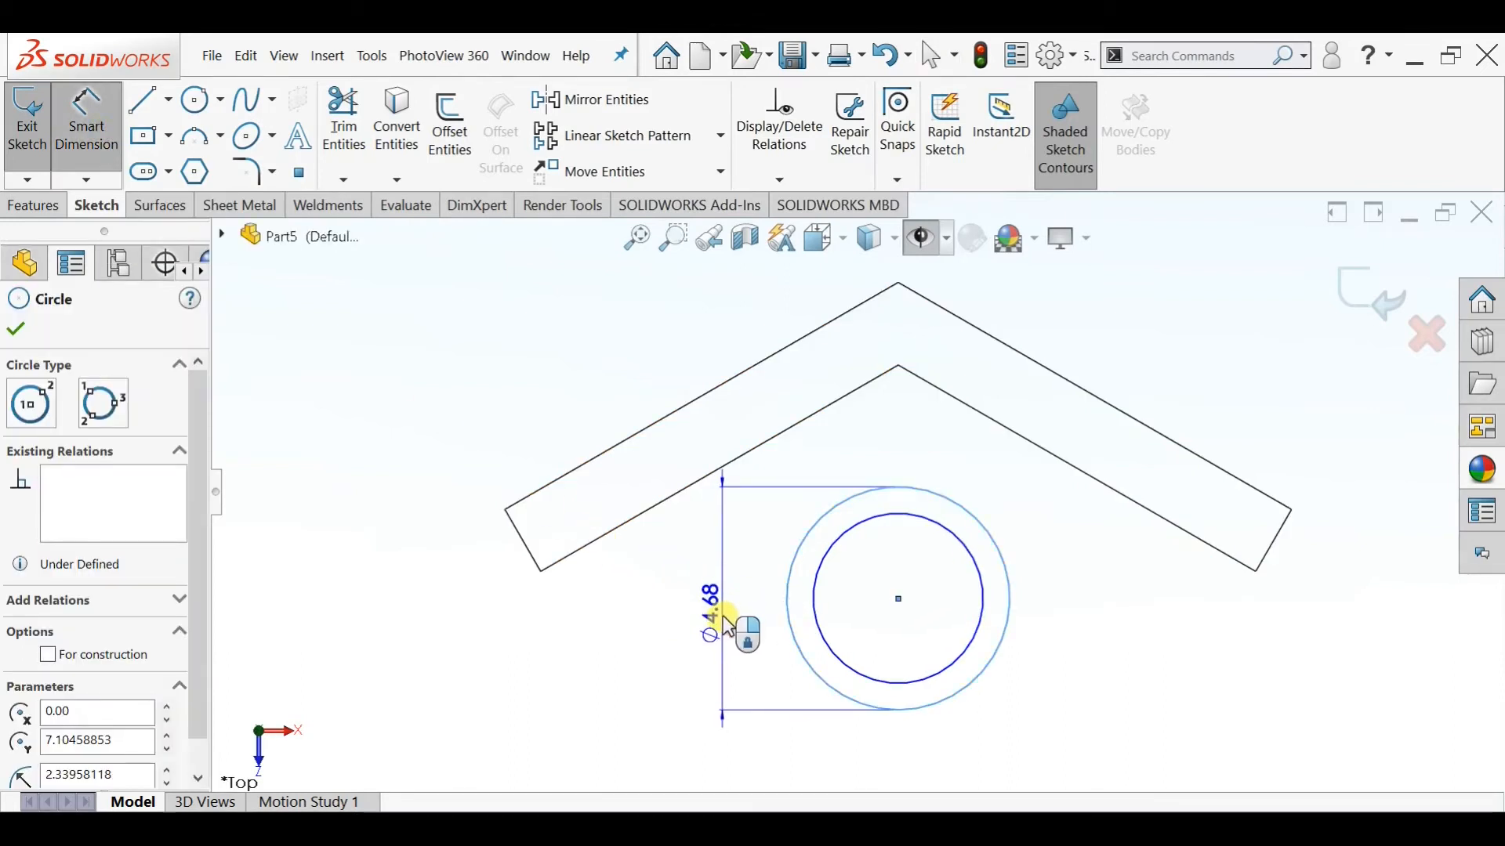
pyautogui.click(720, 615)
pyautogui.press('Return')
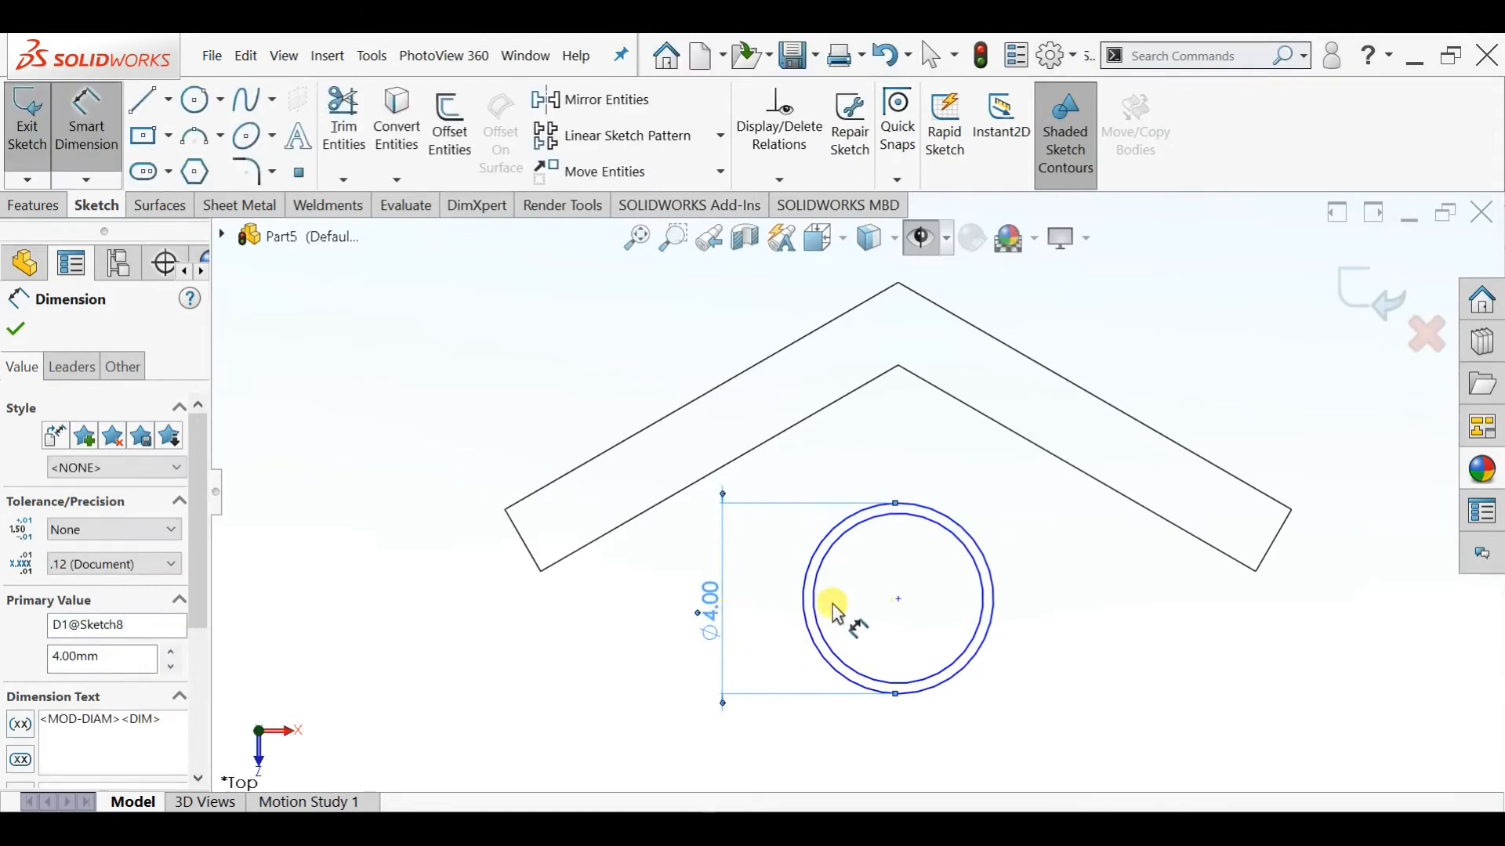
pyautogui.click(817, 605)
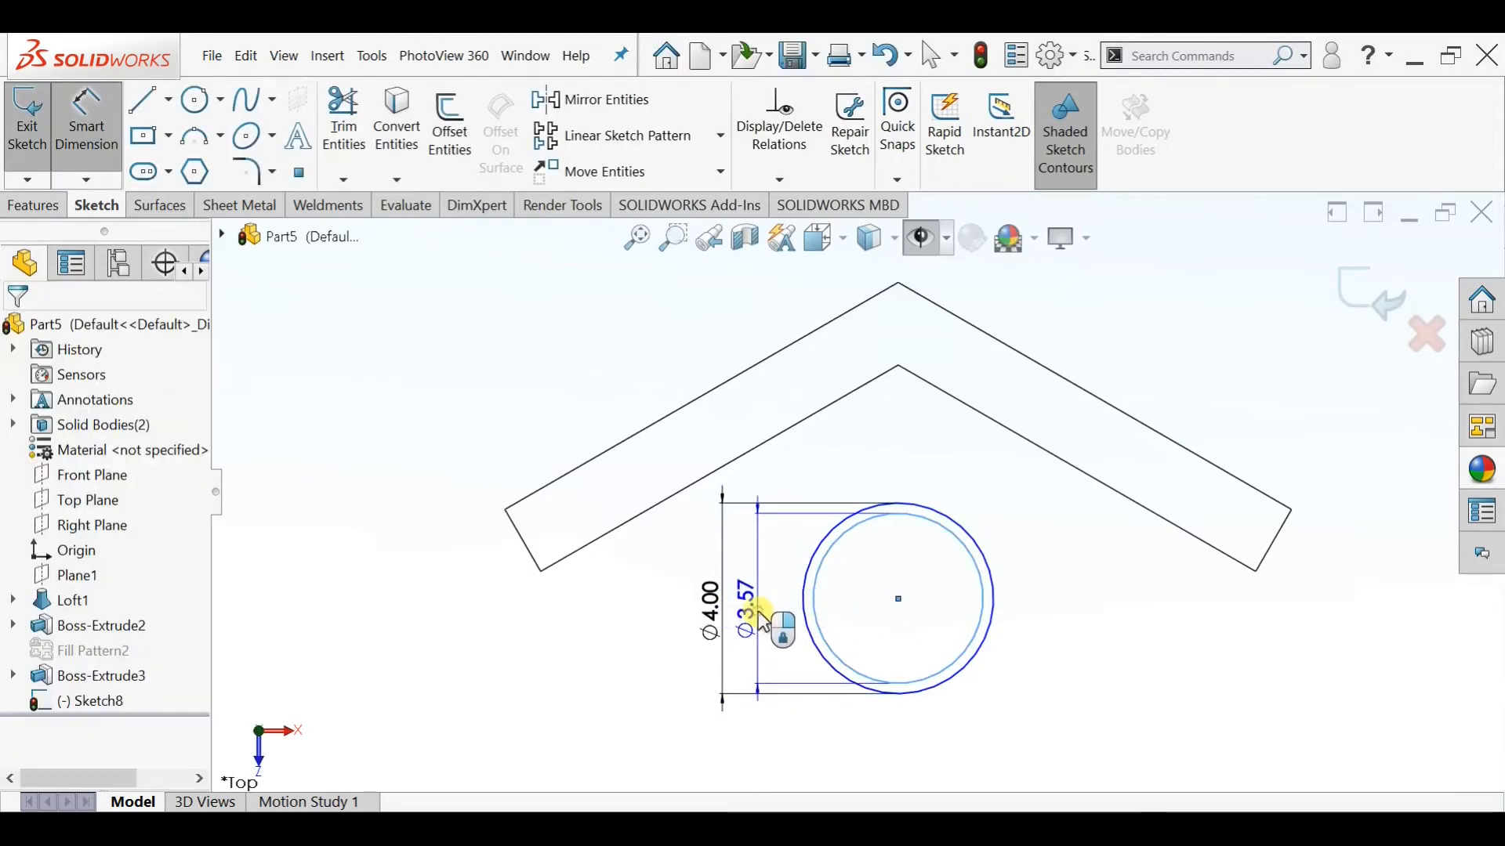
pyautogui.click(754, 615)
pyautogui.write('3')
pyautogui.press('Return')
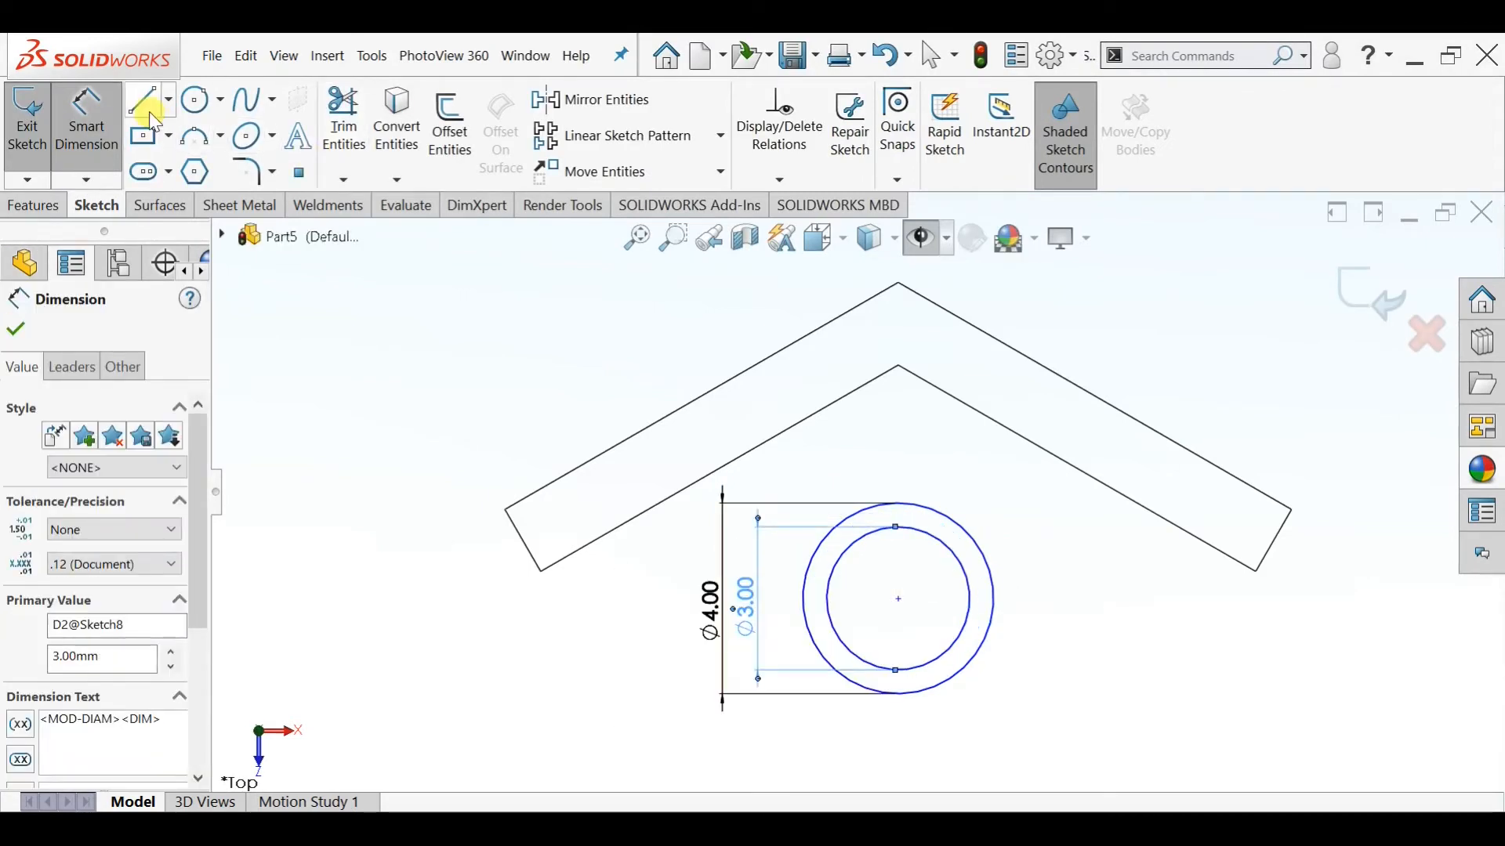
# Draw a slanted line about 0.5 mm long joining the outer and inner circles at their upper left
pyautogui.click(151, 118)
pyautogui.scroll(-5, 904, 561)
pyautogui.click(709, 497)
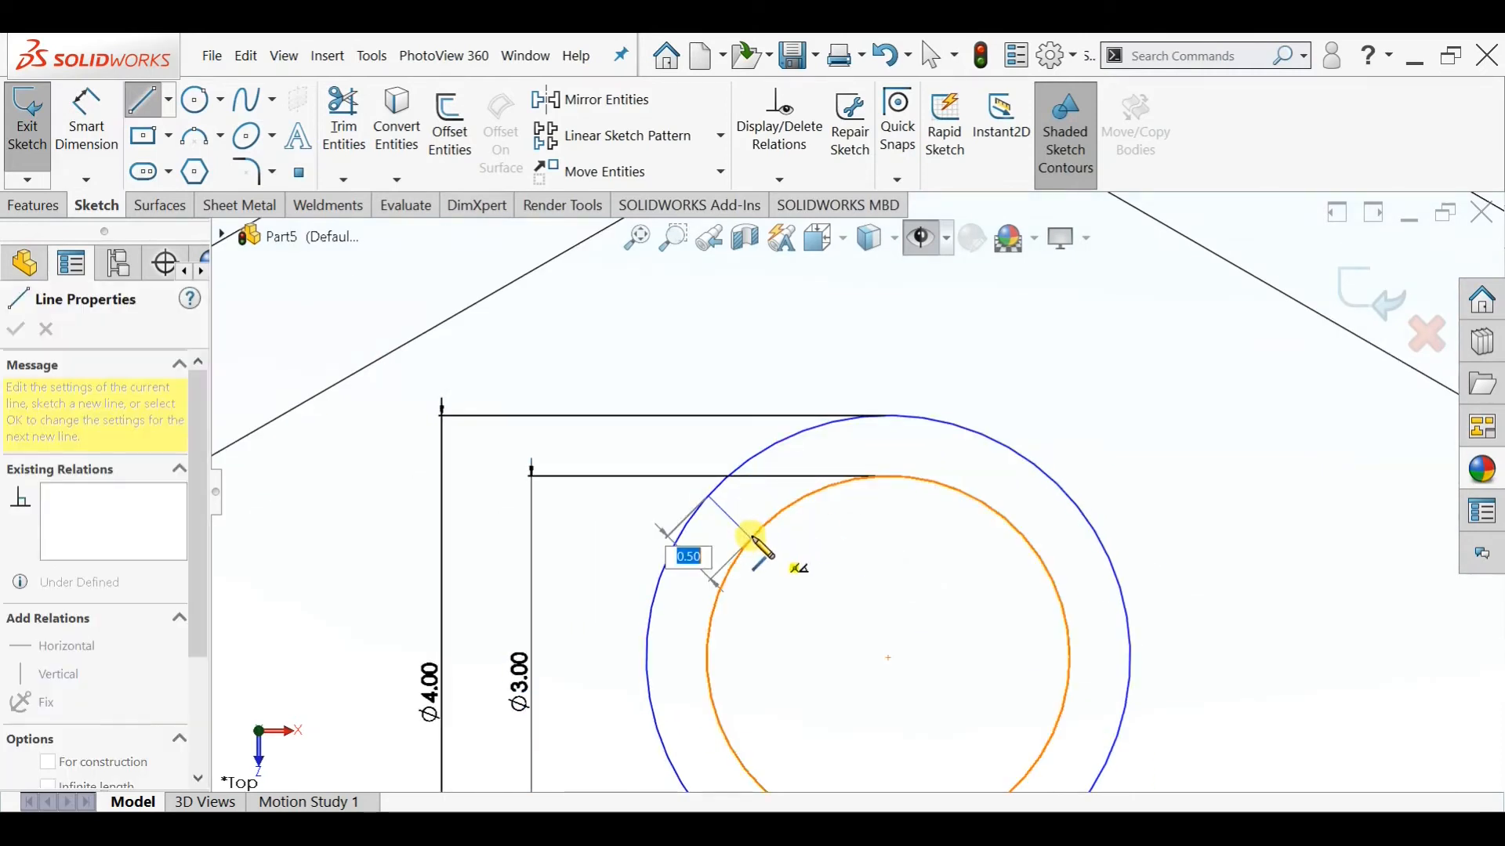
pyautogui.click(752, 538)
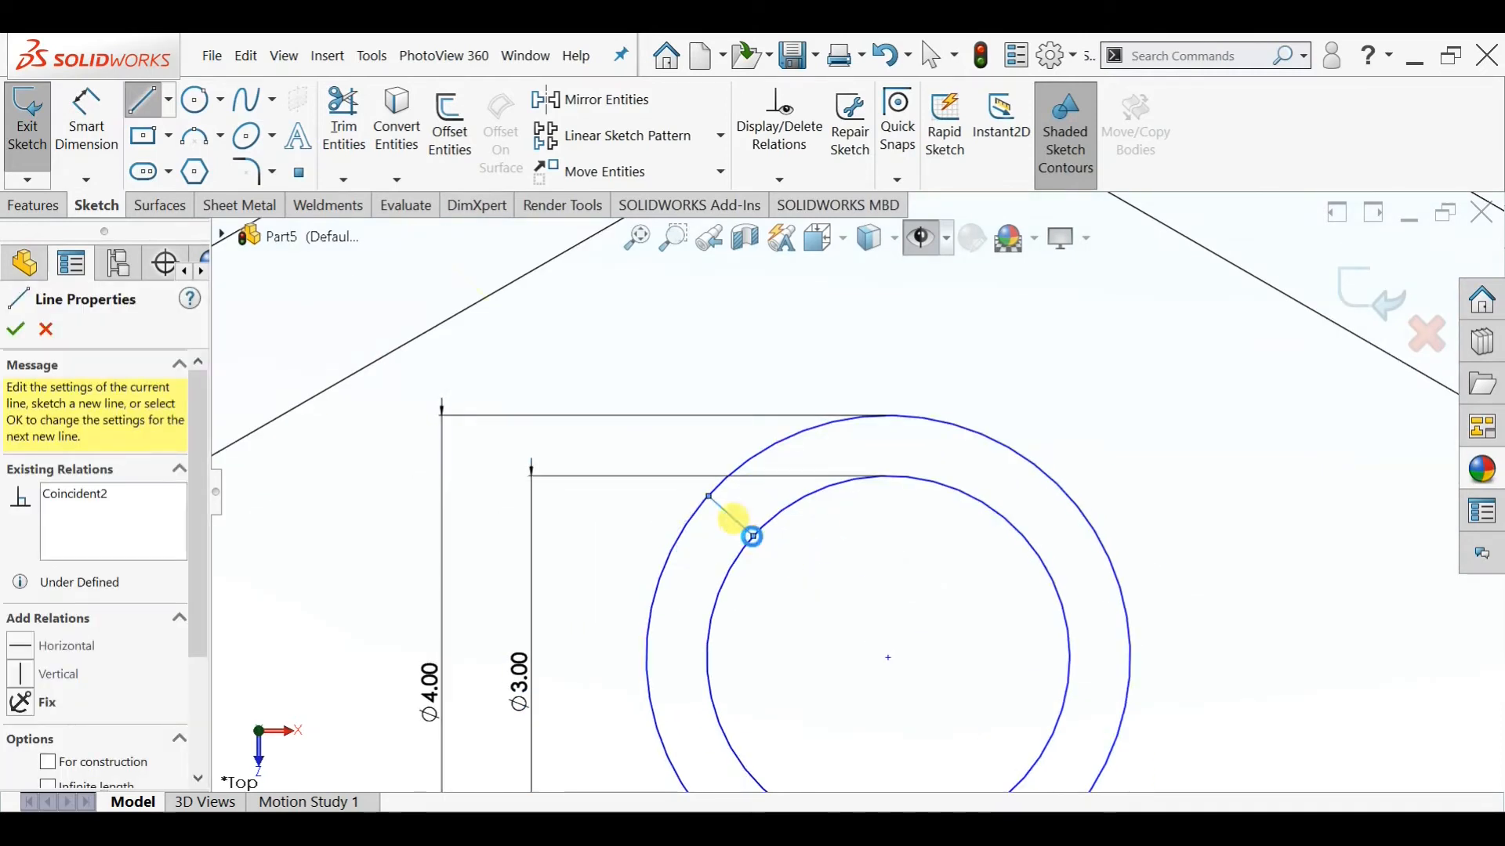
pyautogui.press('Escape')
# Draw a vertical centerline about 3.6 mm long through the circles' center, starting above the outer circle
pyautogui.scroll(4, 752, 536)
pyautogui.click(169, 100)
pyautogui.click(195, 157)
pyautogui.click(875, 407)
pyautogui.click(876, 663)
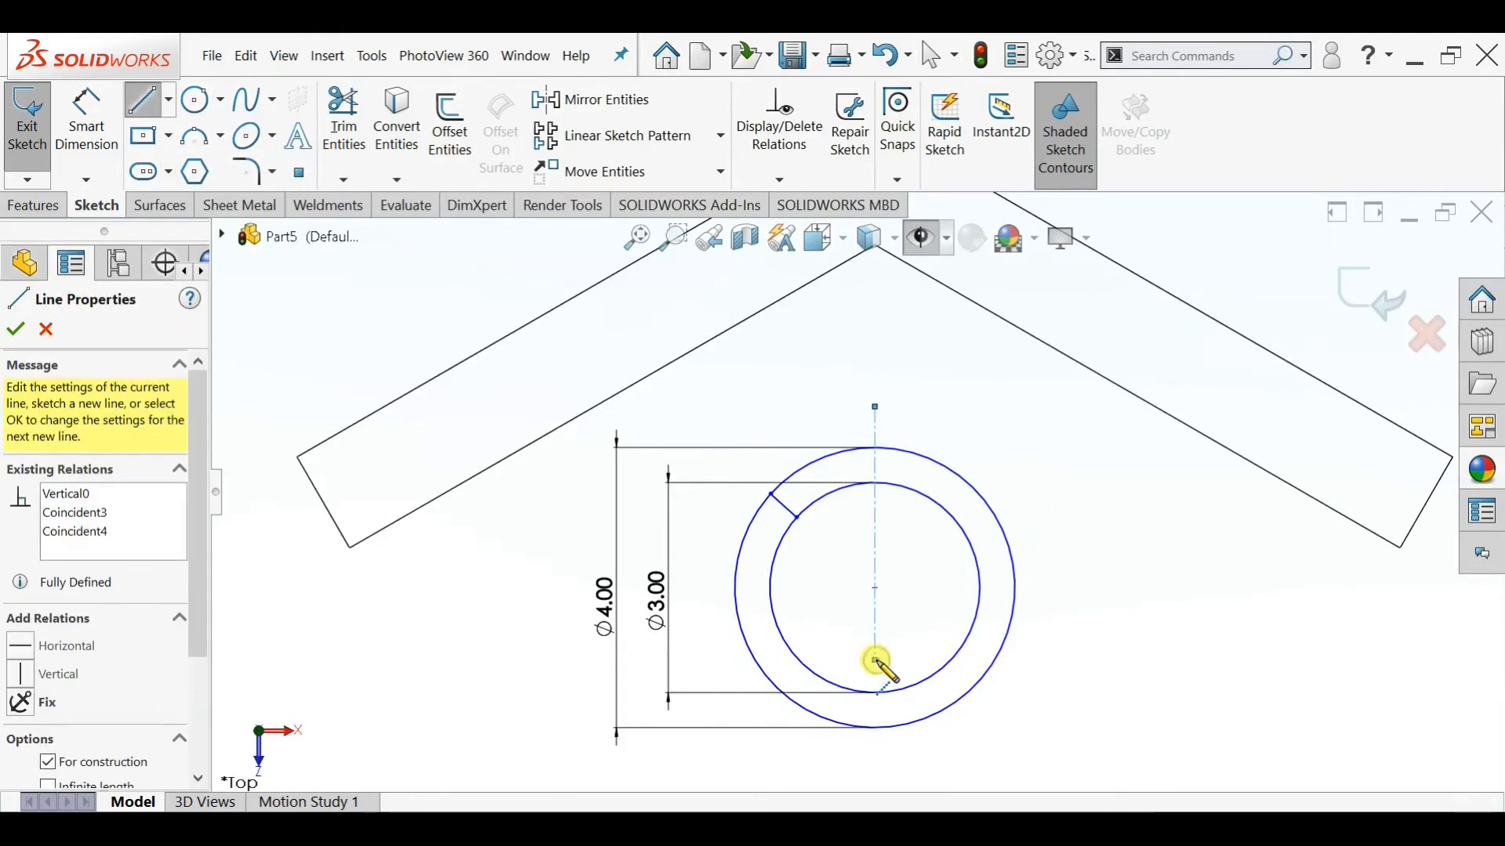
pyautogui.press('Escape')
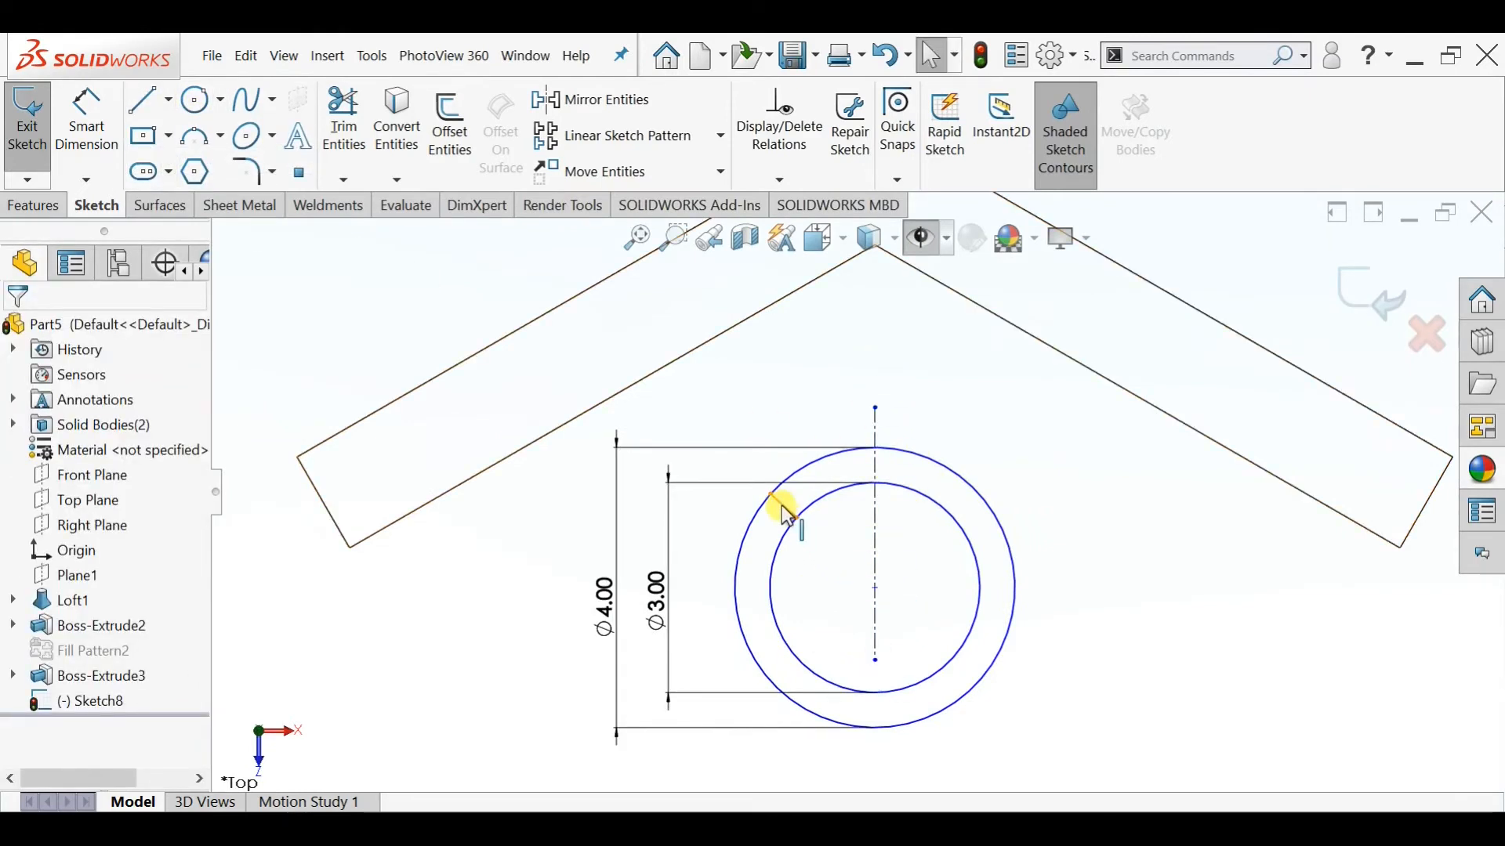
# Mirror the slanted line joining the two circles about the vertical centerline
pyautogui.click(784, 507)
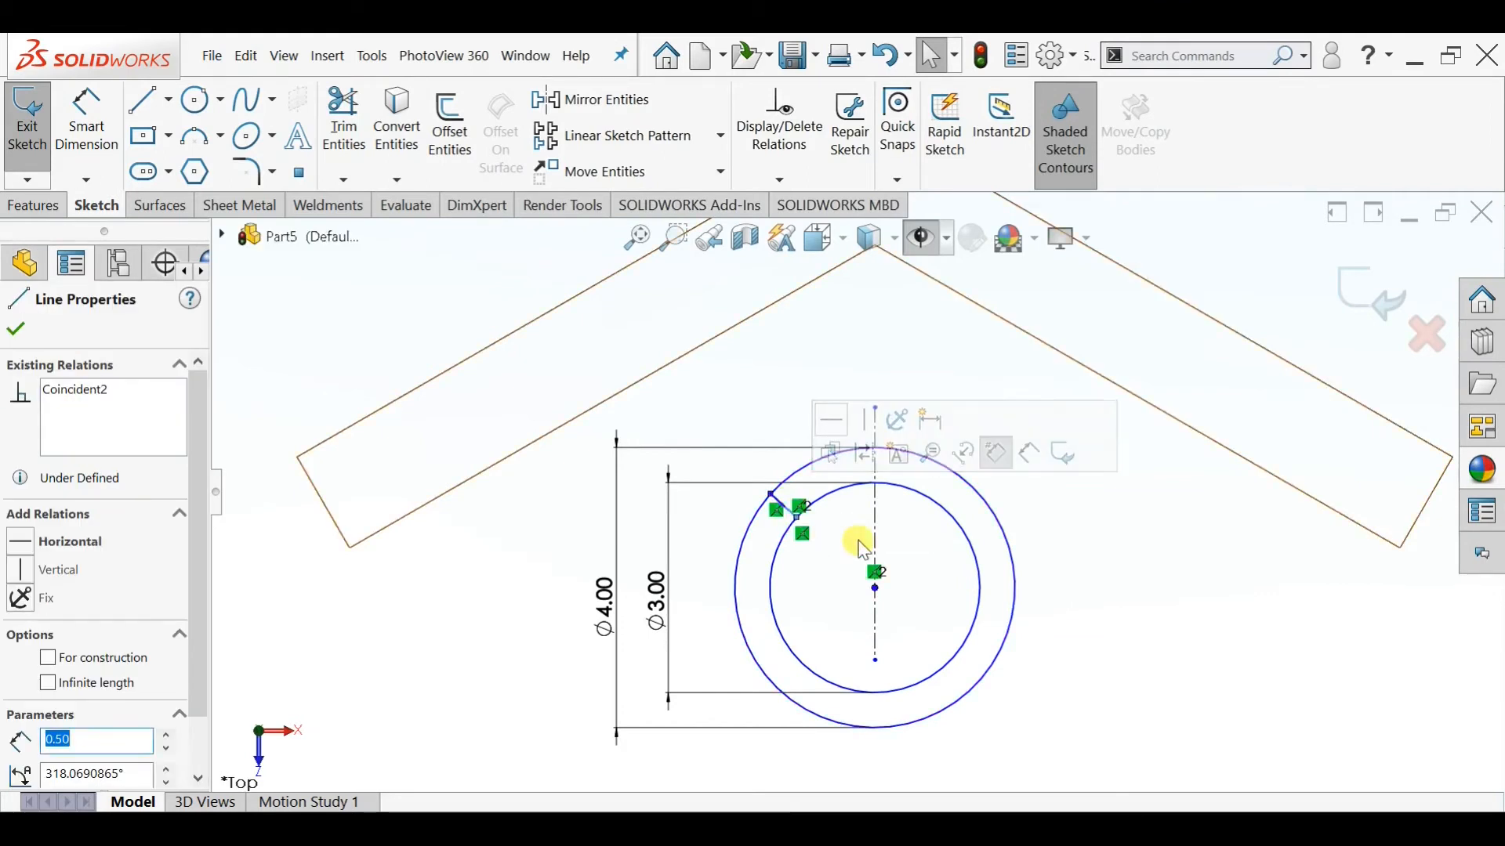
pyautogui.scroll(-3, 901, 554)
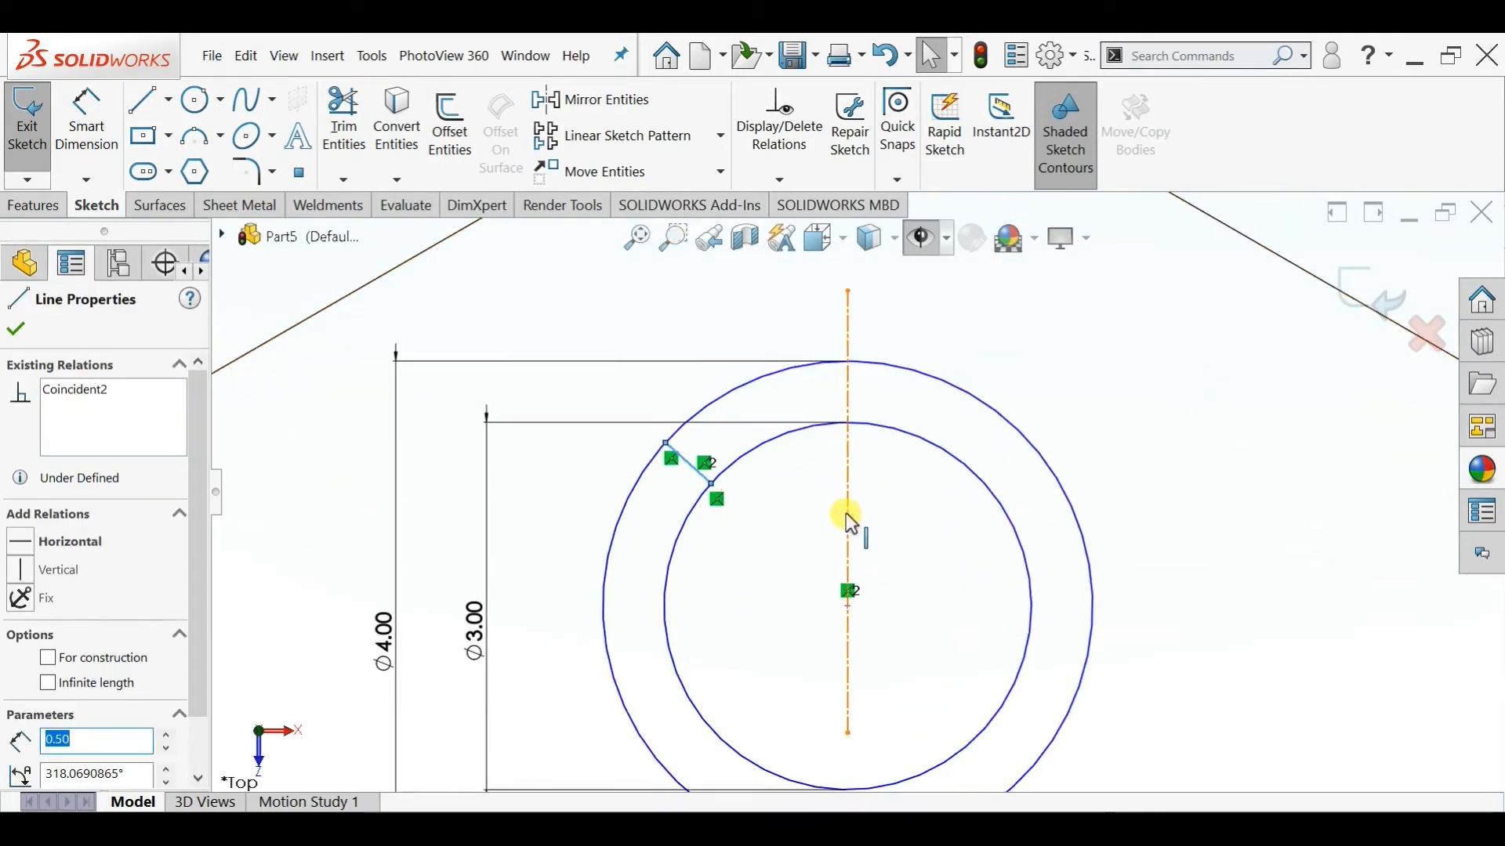
pyautogui.click(848, 536)
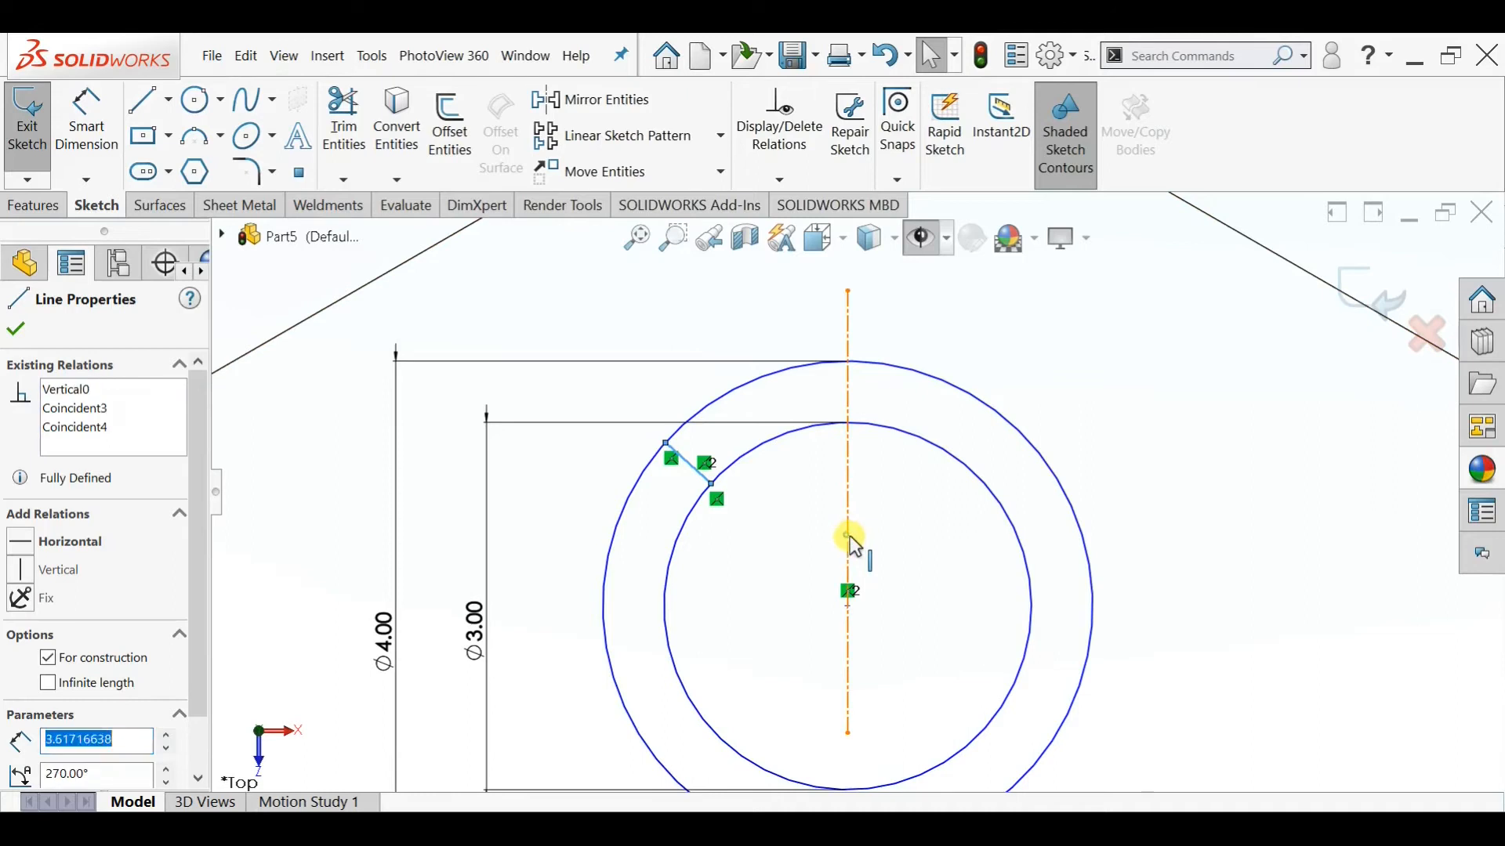
pyautogui.keyDown('ctrl'); pyautogui.click(854, 540); pyautogui.keyUp('ctrl')
pyautogui.click(603, 104)
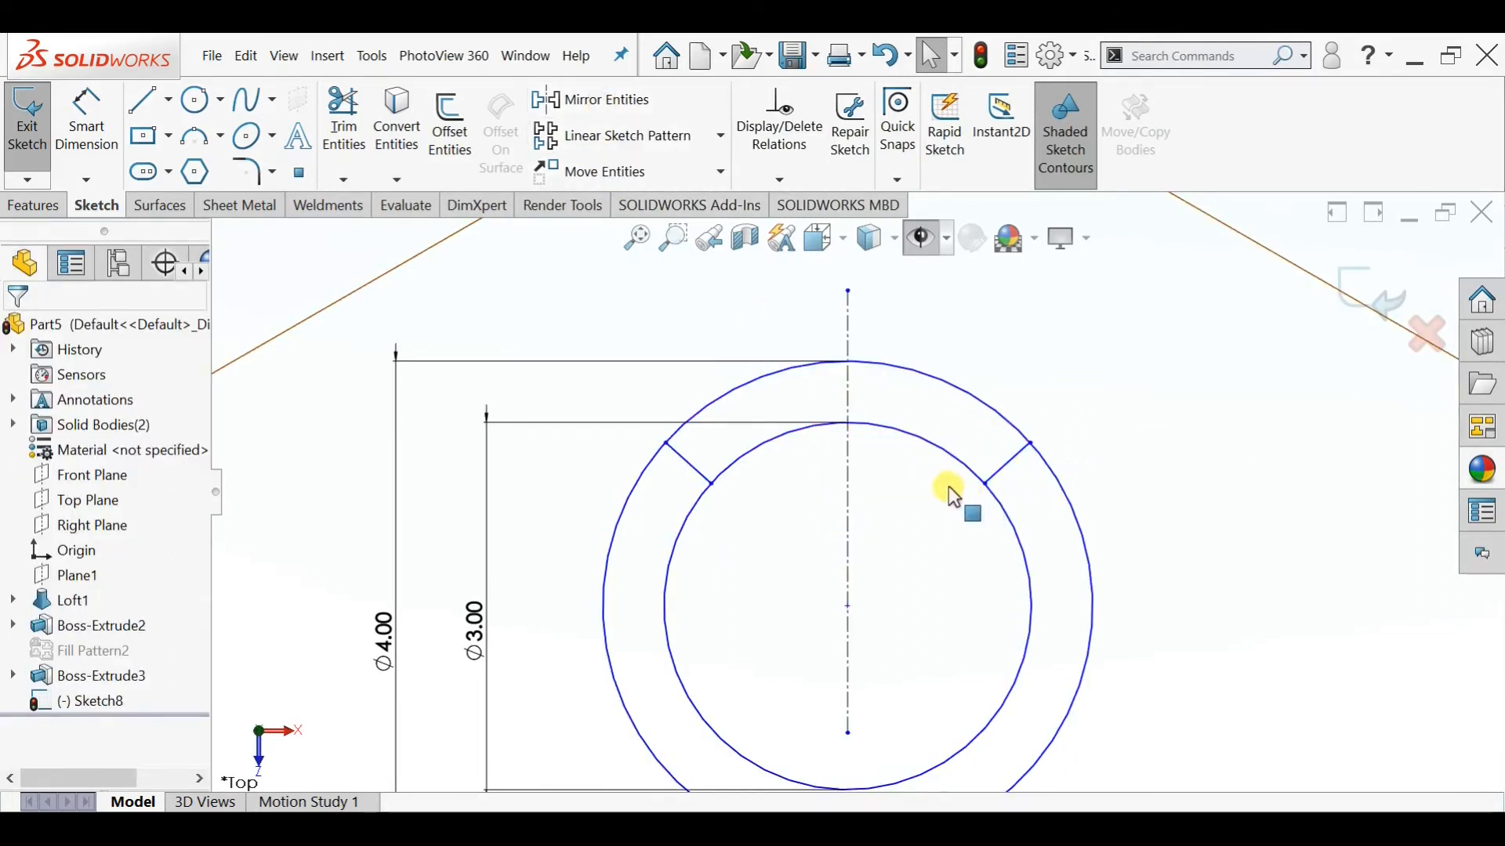
# Trim away the upper arcs of both circles between the two slanted lines, leaving an open ring
pyautogui.click(343, 119)
pyautogui.moveTo(760, 329); pyautogui.dragTo(833, 514)
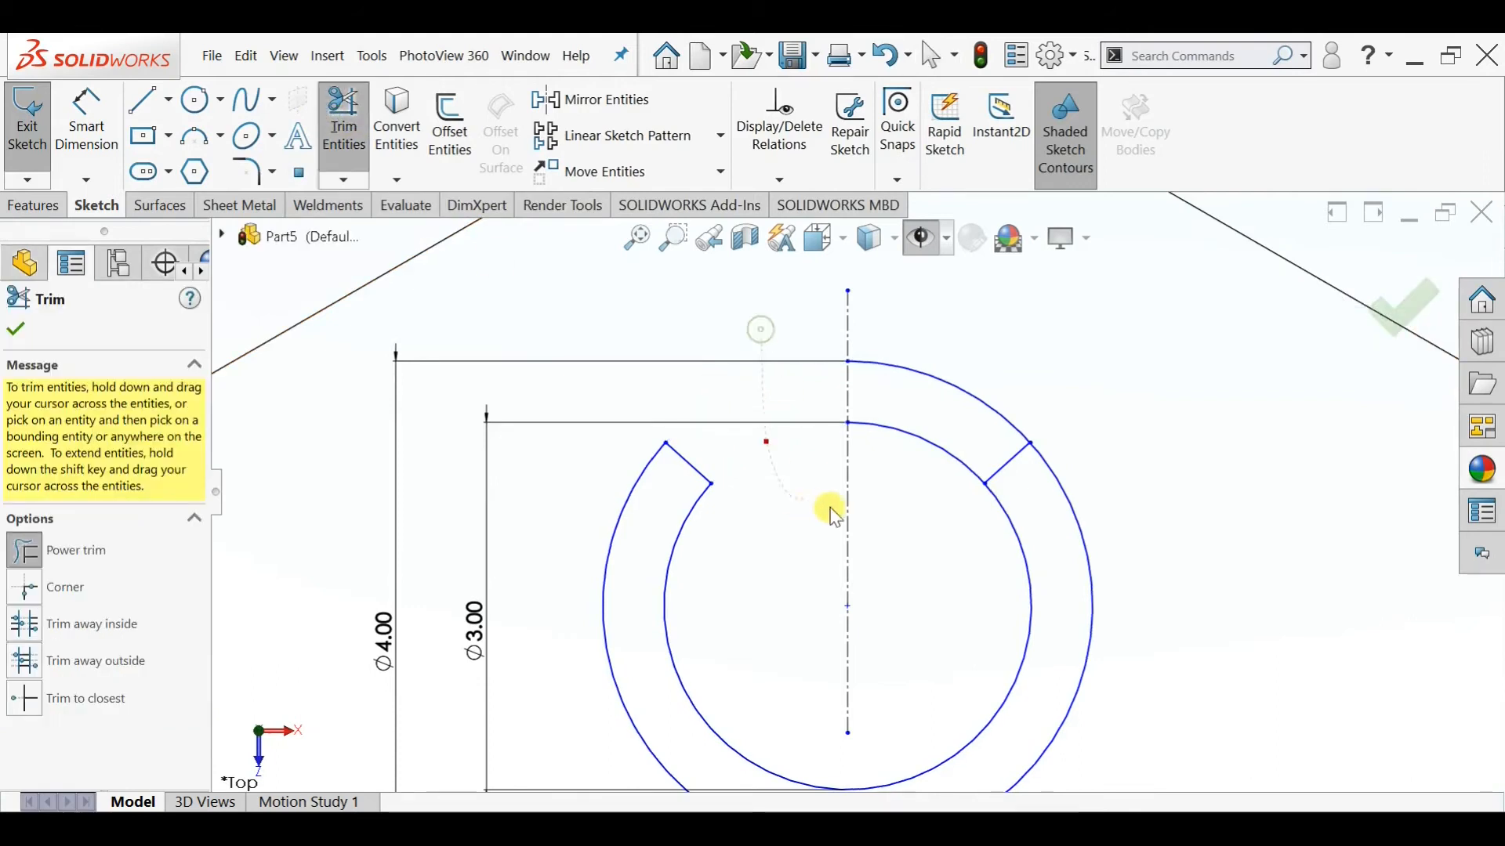
pyautogui.moveTo(934, 340); pyautogui.dragTo(921, 504)
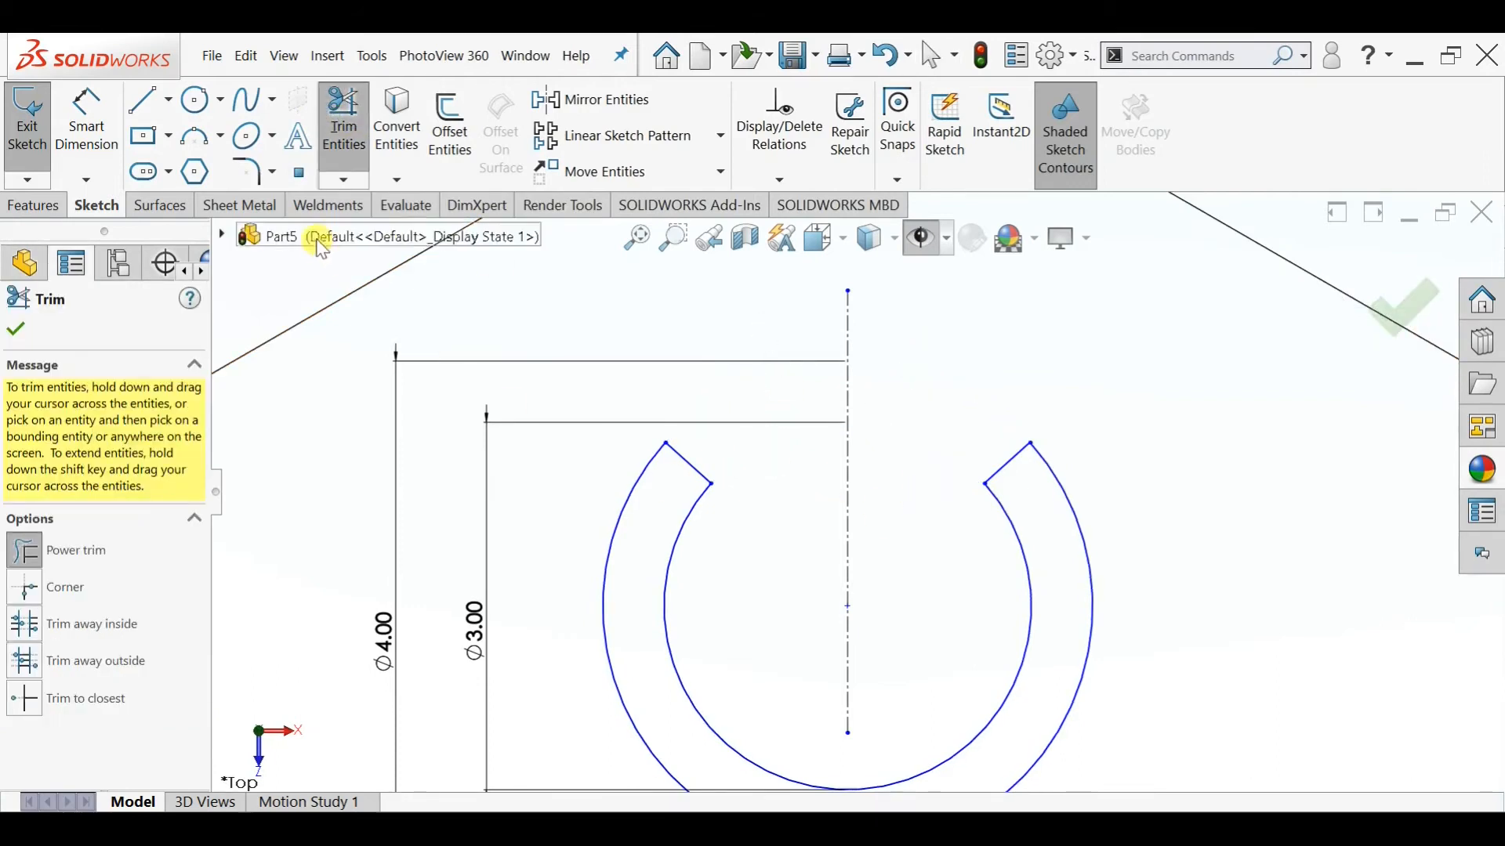
# Draw a narrow vertical center rectangle about 0.43 mm wide on the centerline in the ring's opening, and adjust its lower edge
pyautogui.click(146, 136)
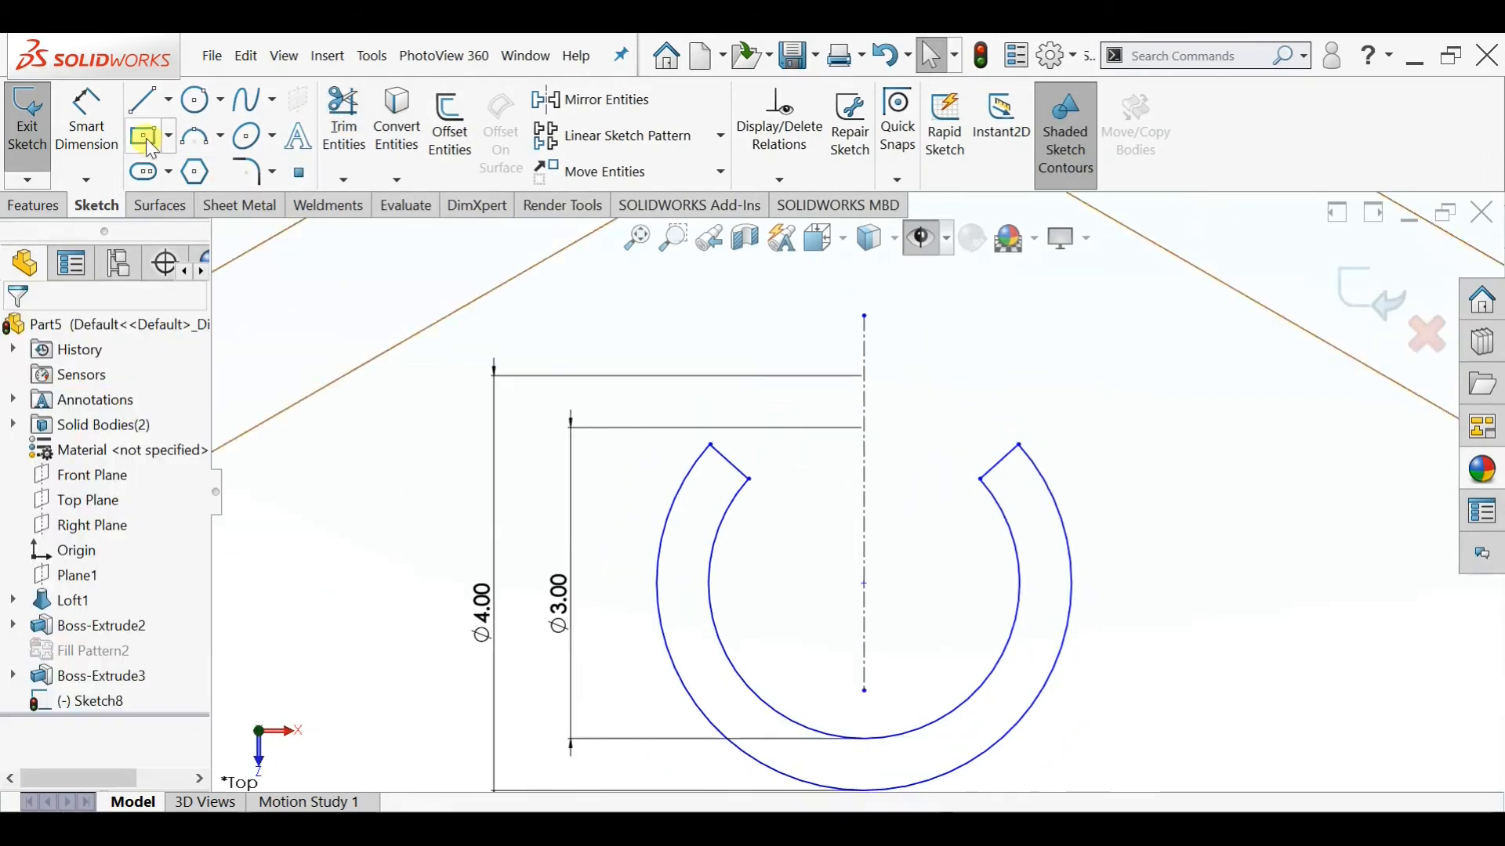
pyautogui.click(864, 479)
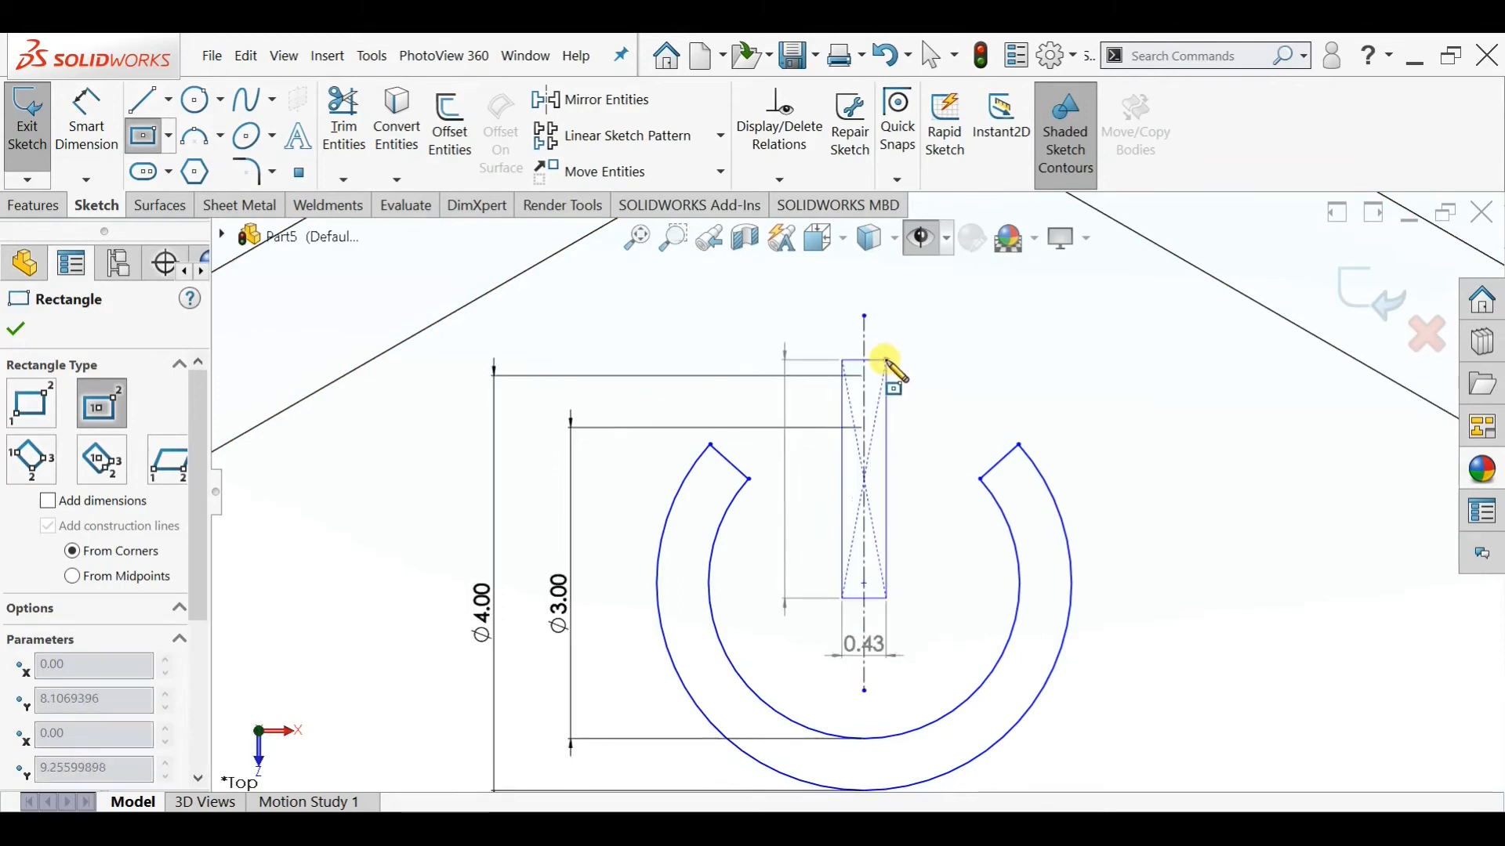
pyautogui.click(889, 360)
pyautogui.scroll(-2, 863, 470)
pyautogui.press('Escape')
pyautogui.moveTo(881, 662); pyautogui.dragTo(882, 592)
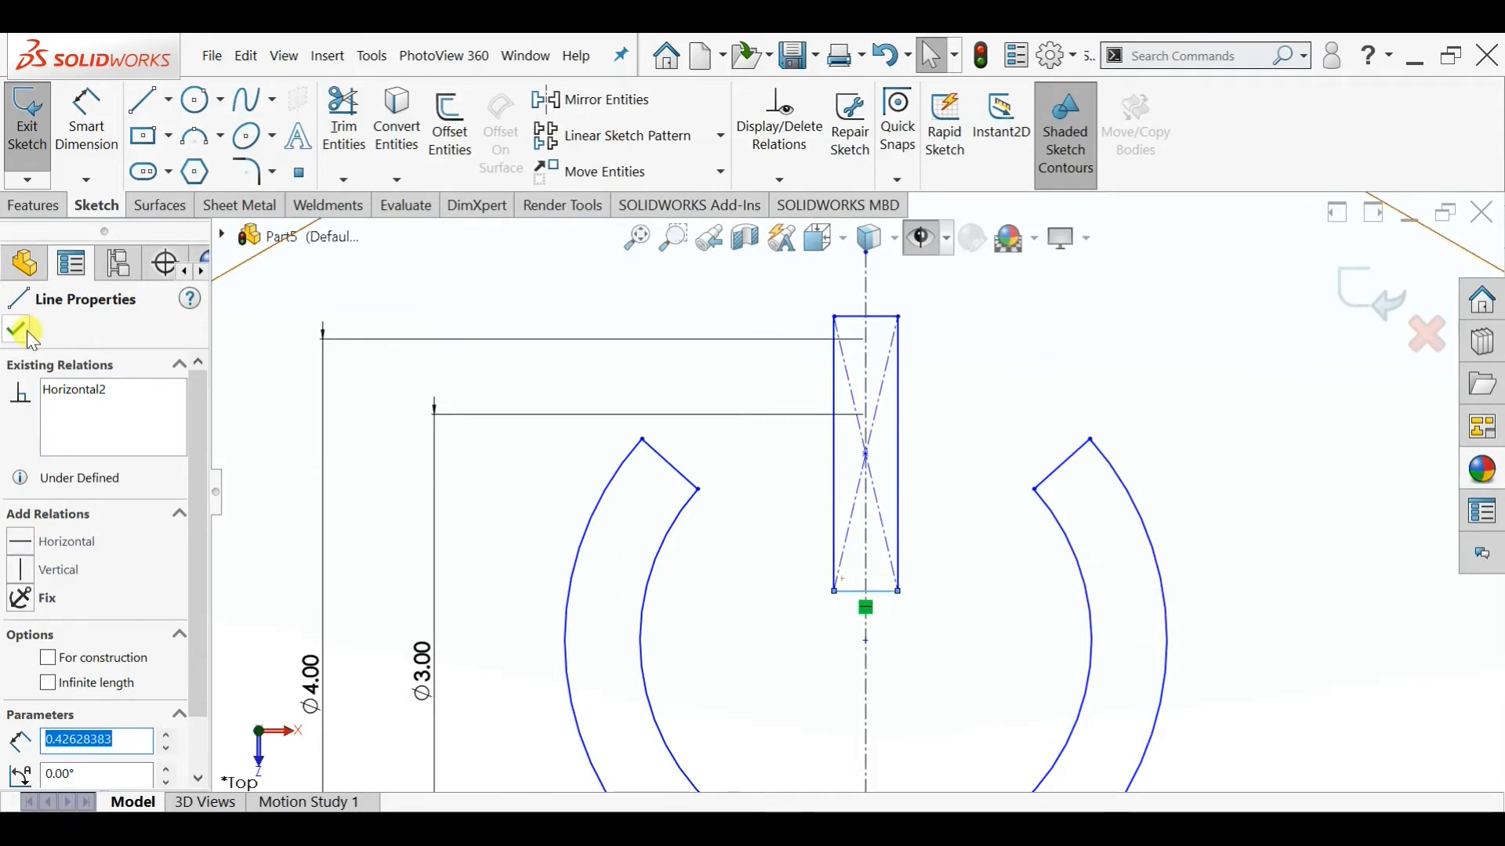
pyautogui.press('Escape')
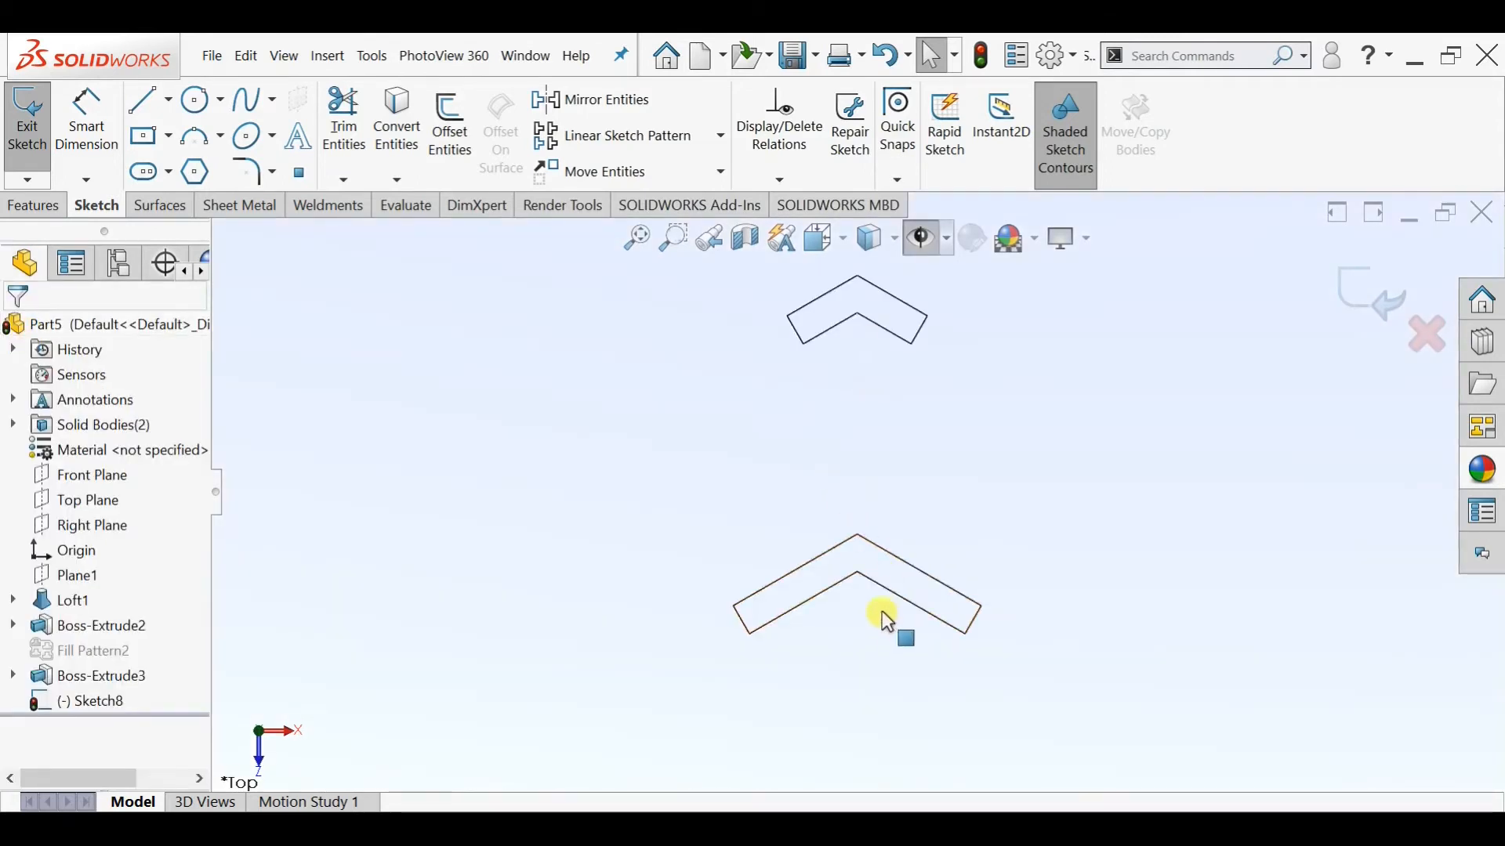
# Draw a vertical centerline about 67 mm long through the apexes of all three chevrons, from behind the body to past its front edge
pyautogui.press('f')
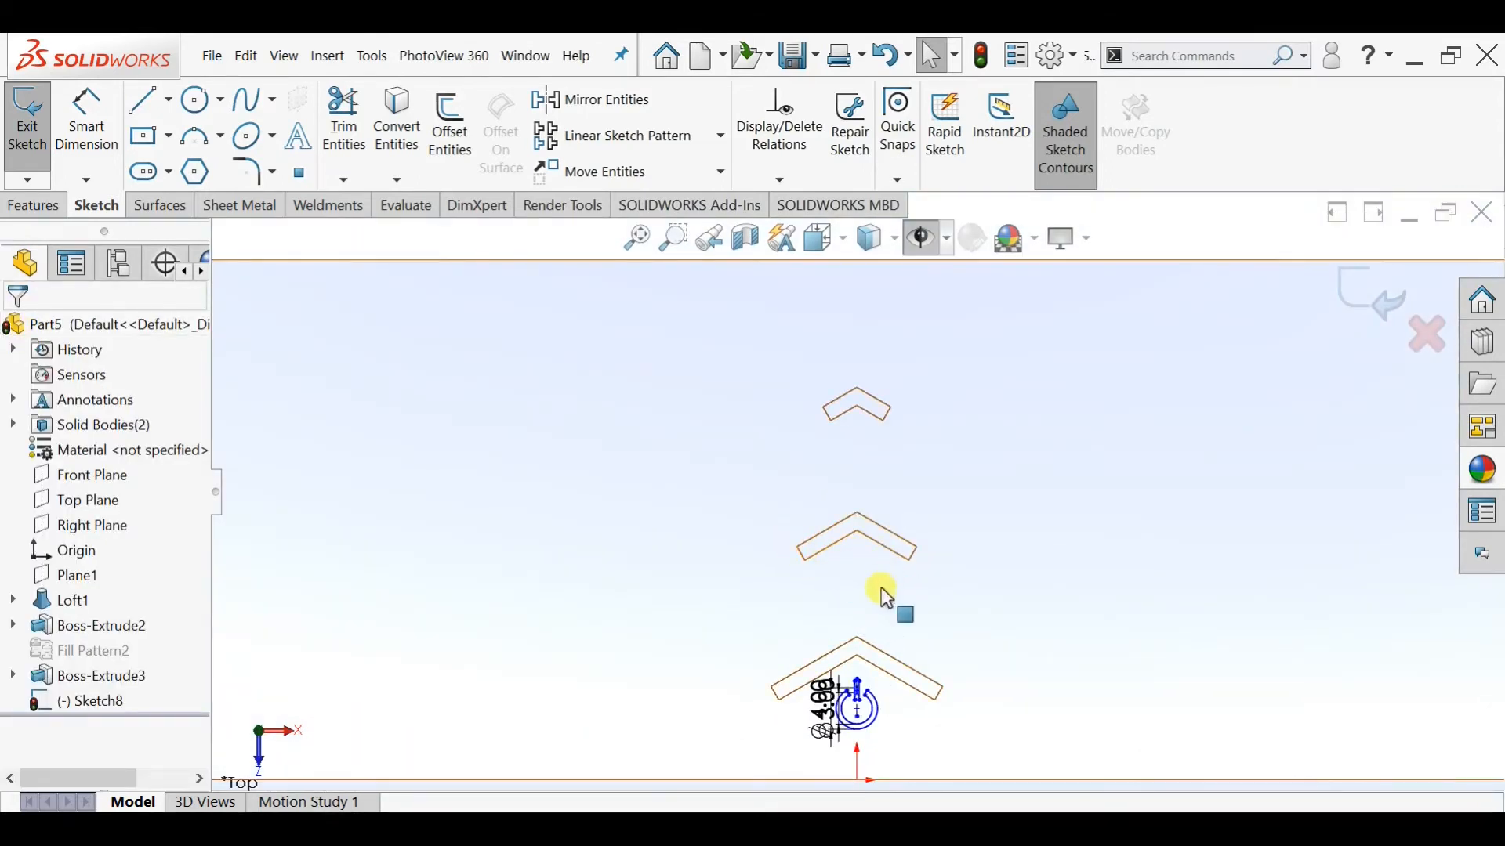
pyautogui.scroll(-5, 833, 598)
pyautogui.click(168, 100)
pyautogui.click(182, 158)
pyautogui.scroll(2, 678, 447)
pyautogui.scroll(3, 859, 326)
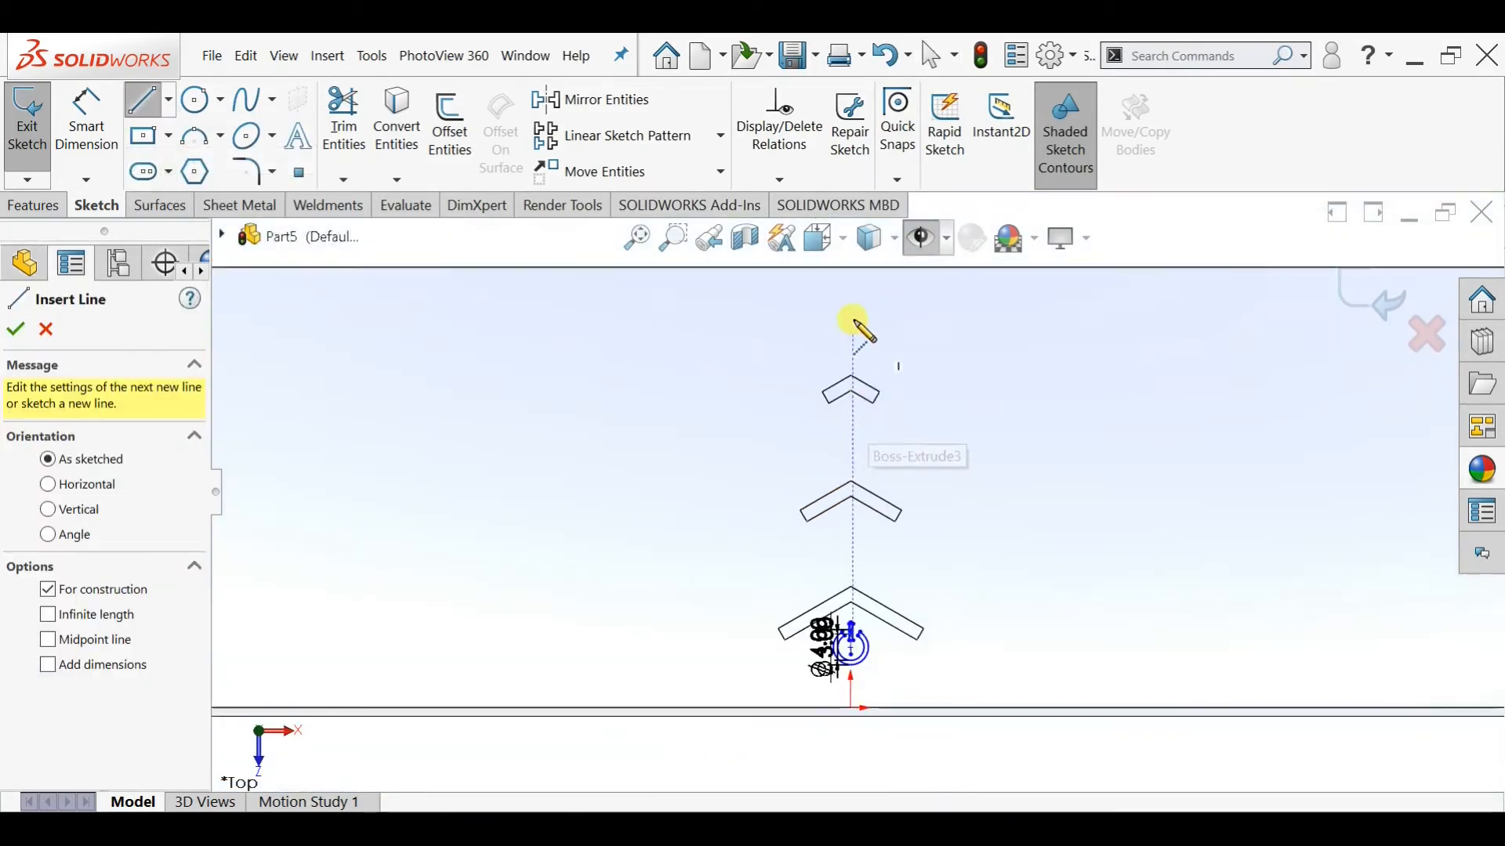
pyautogui.click(853, 279)
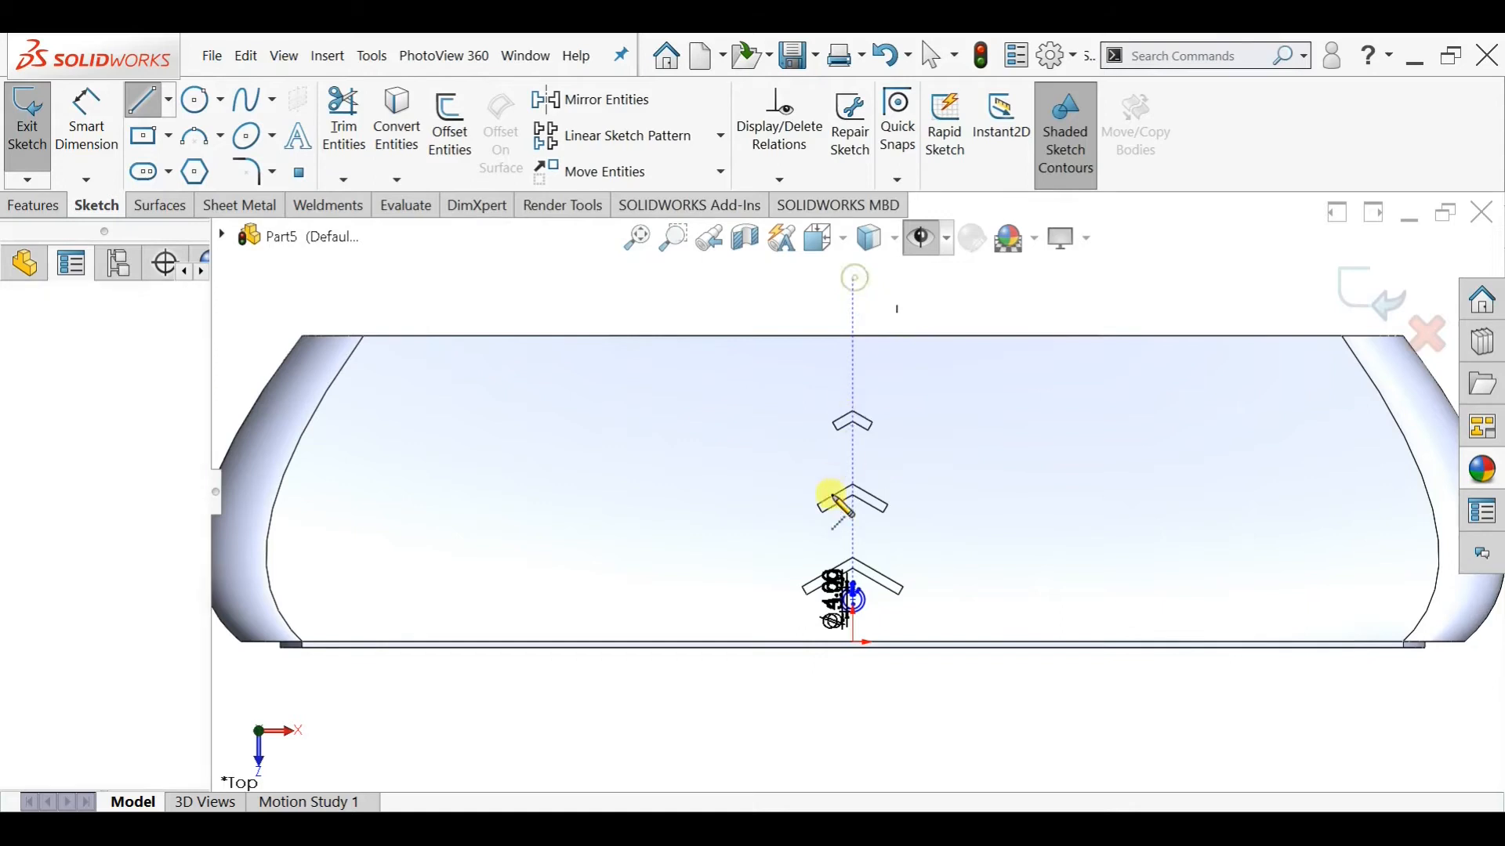
pyautogui.click(849, 685)
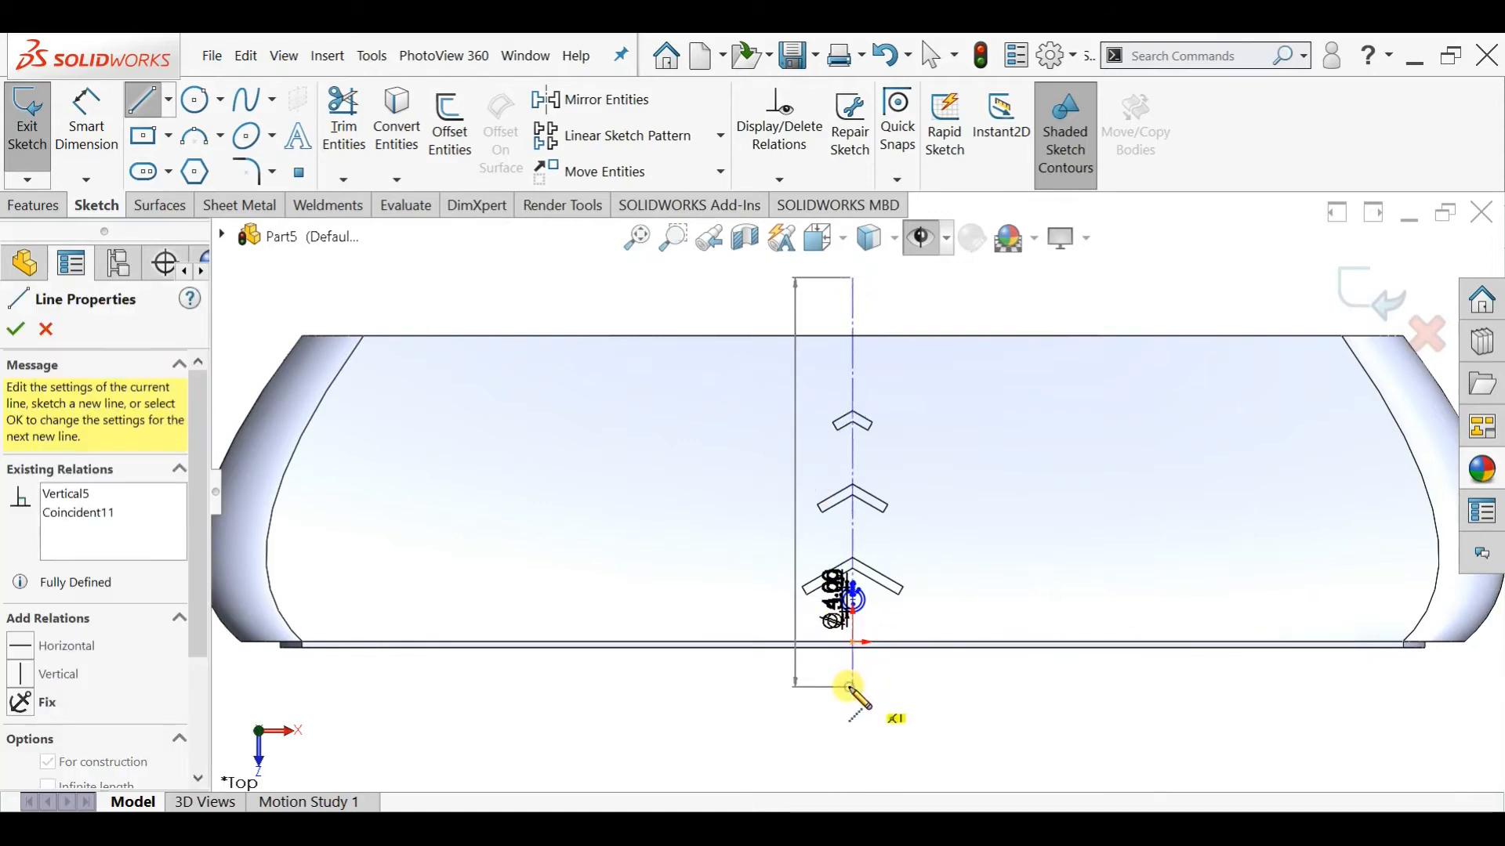
pyautogui.press('Escape')
pyautogui.press('Escape')
pyautogui.scroll(-4, 900, 538)
pyautogui.scroll(-3, 815, 471)
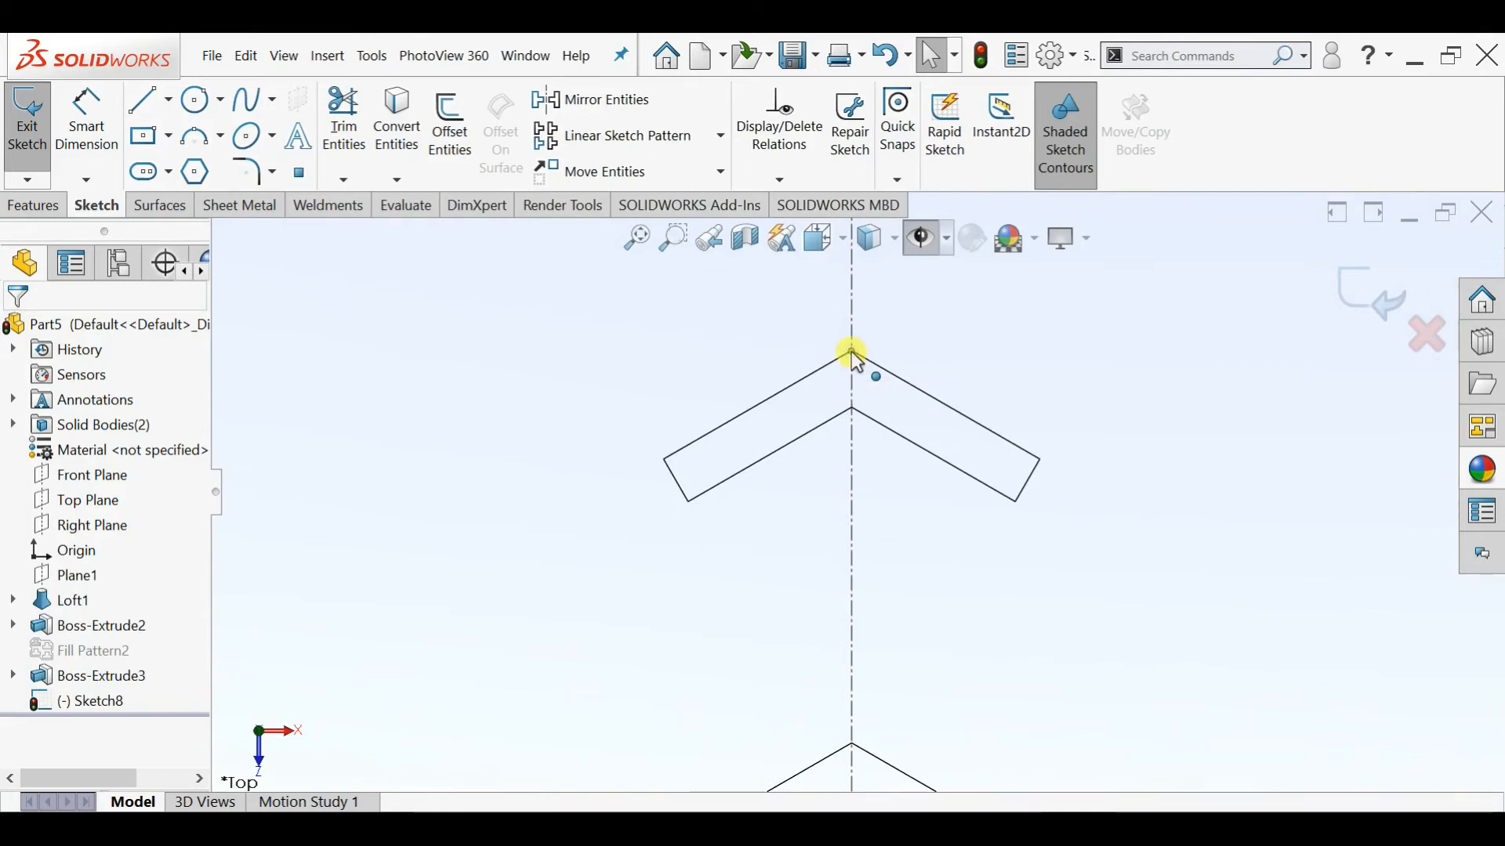
pyautogui.keyDown('ctrl'); pyautogui.click(852, 351); pyautogui.keyUp('ctrl')
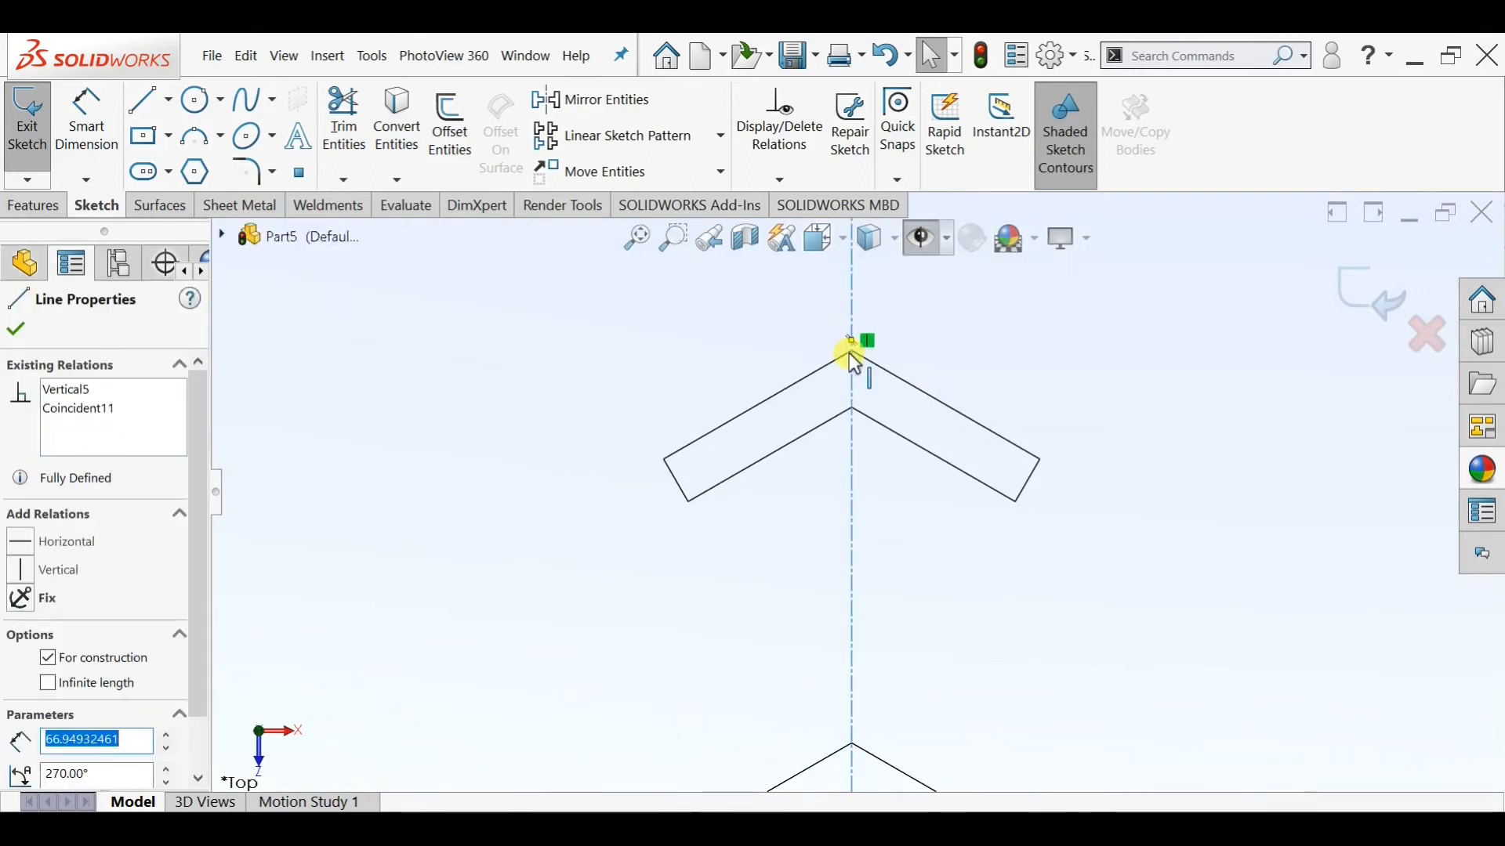
pyautogui.click(935, 267)
pyautogui.press('Escape')
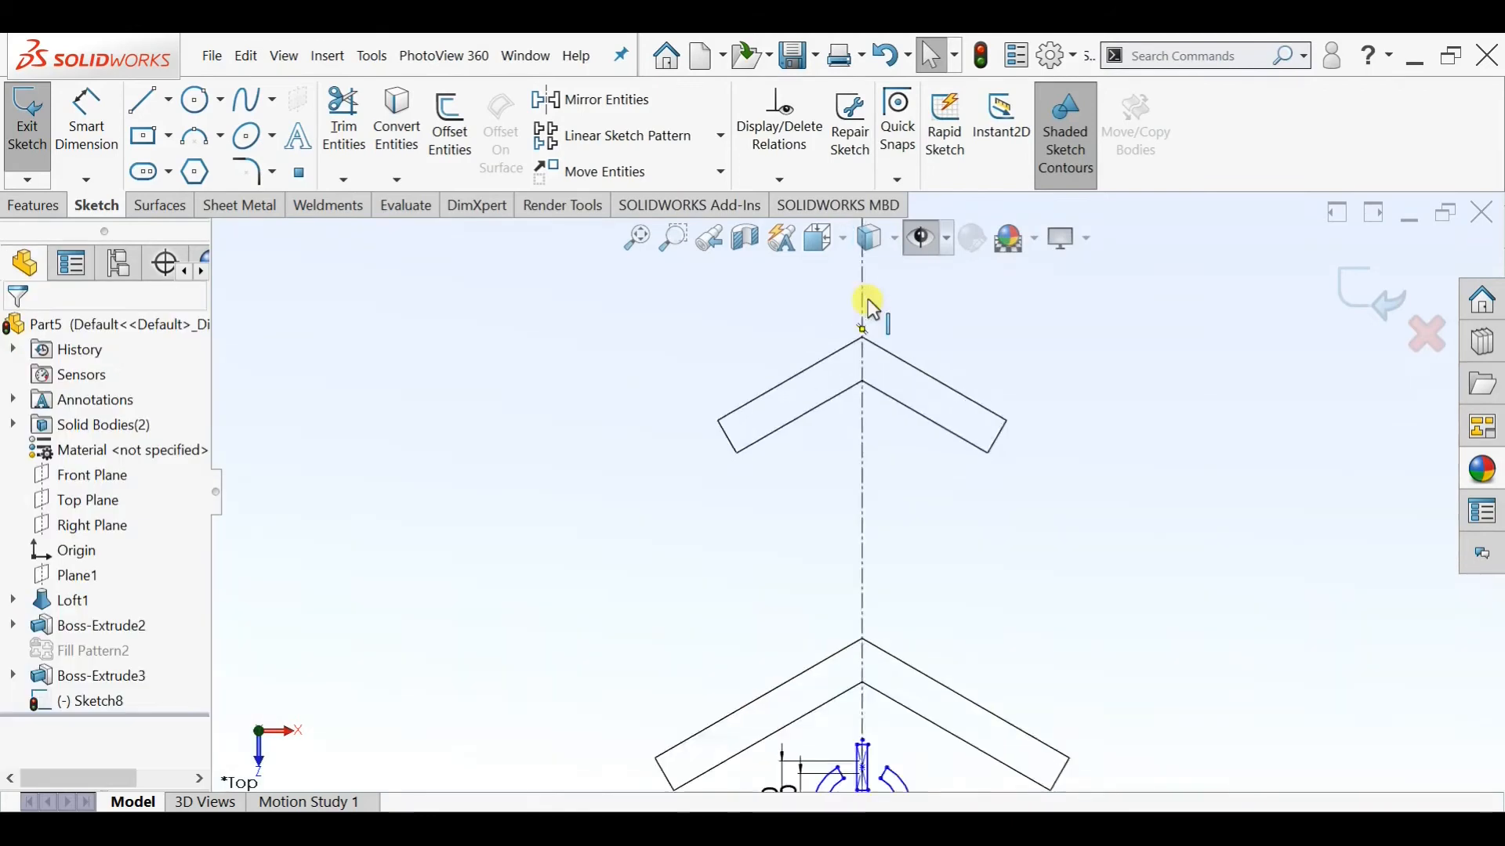
# Sketch two crossing center rectangles on the centerline under the middle chevron, about 3.98 by 0.83 mm horizontal and 0.66 by 3.18 mm vertical
pyautogui.click(154, 140)
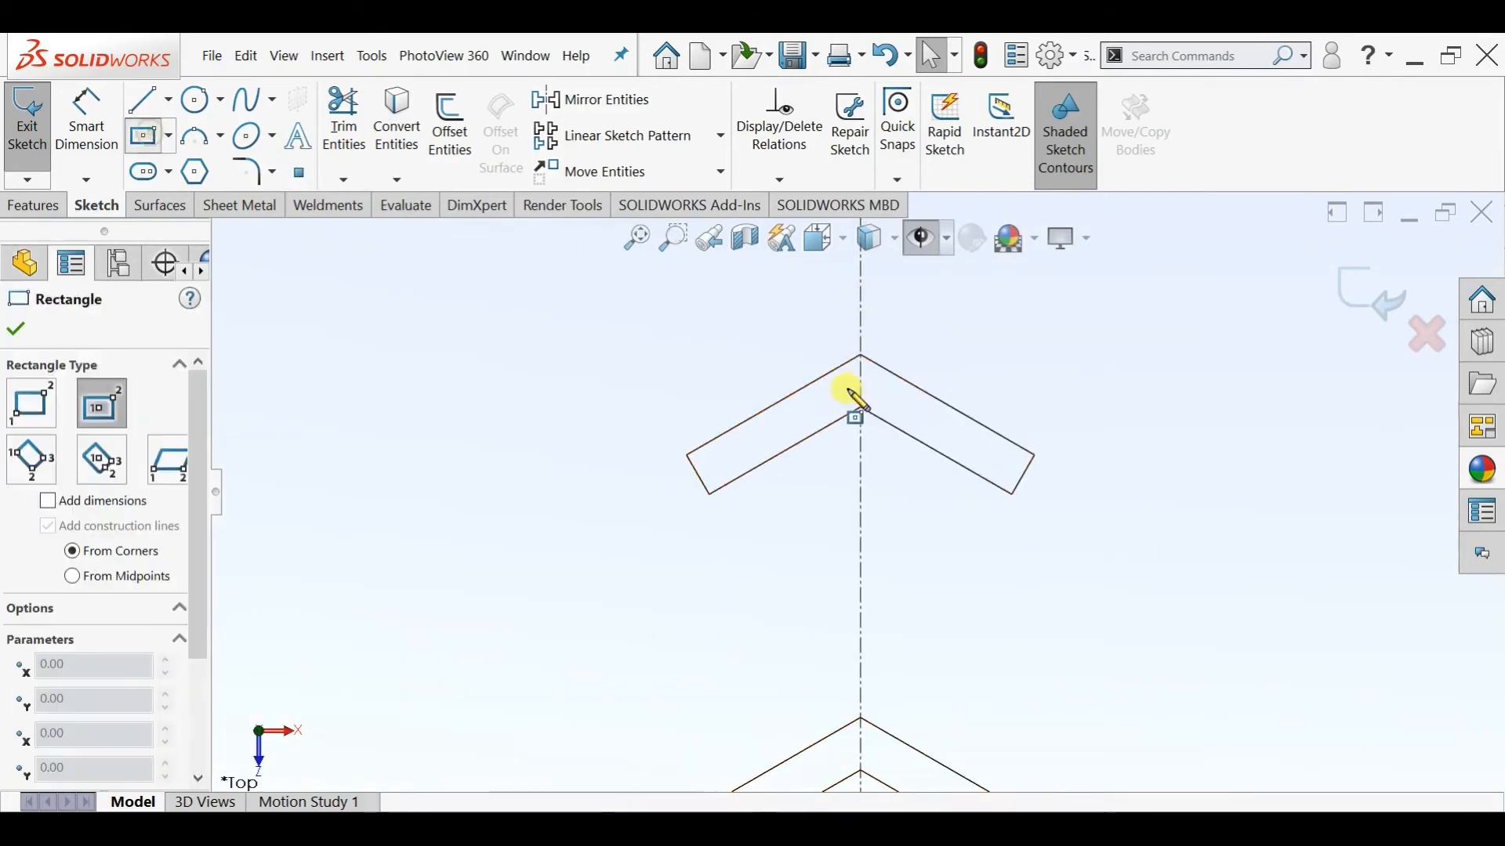
pyautogui.click(862, 483)
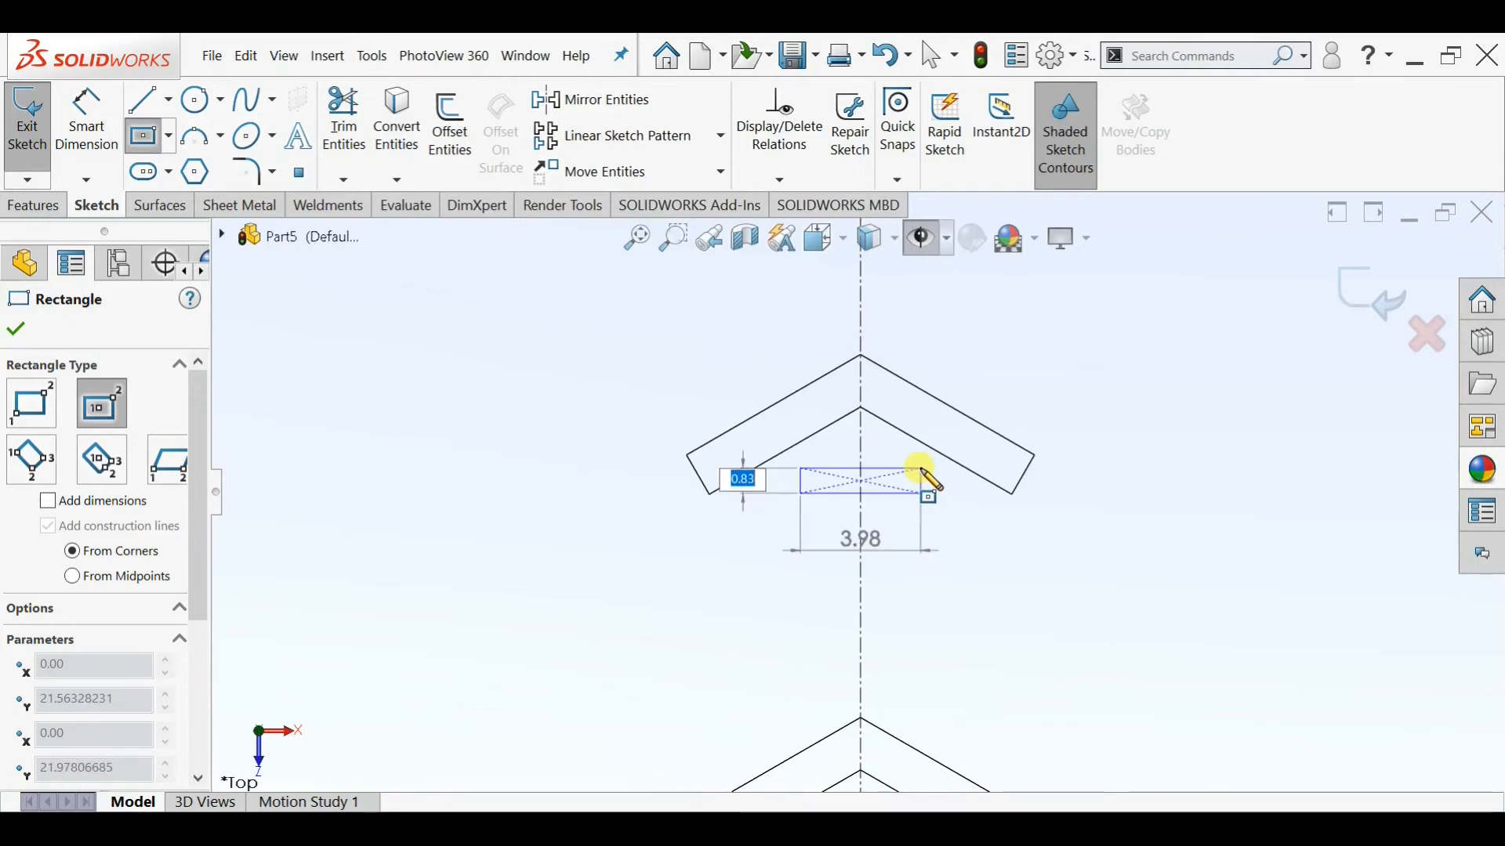
pyautogui.click(921, 470)
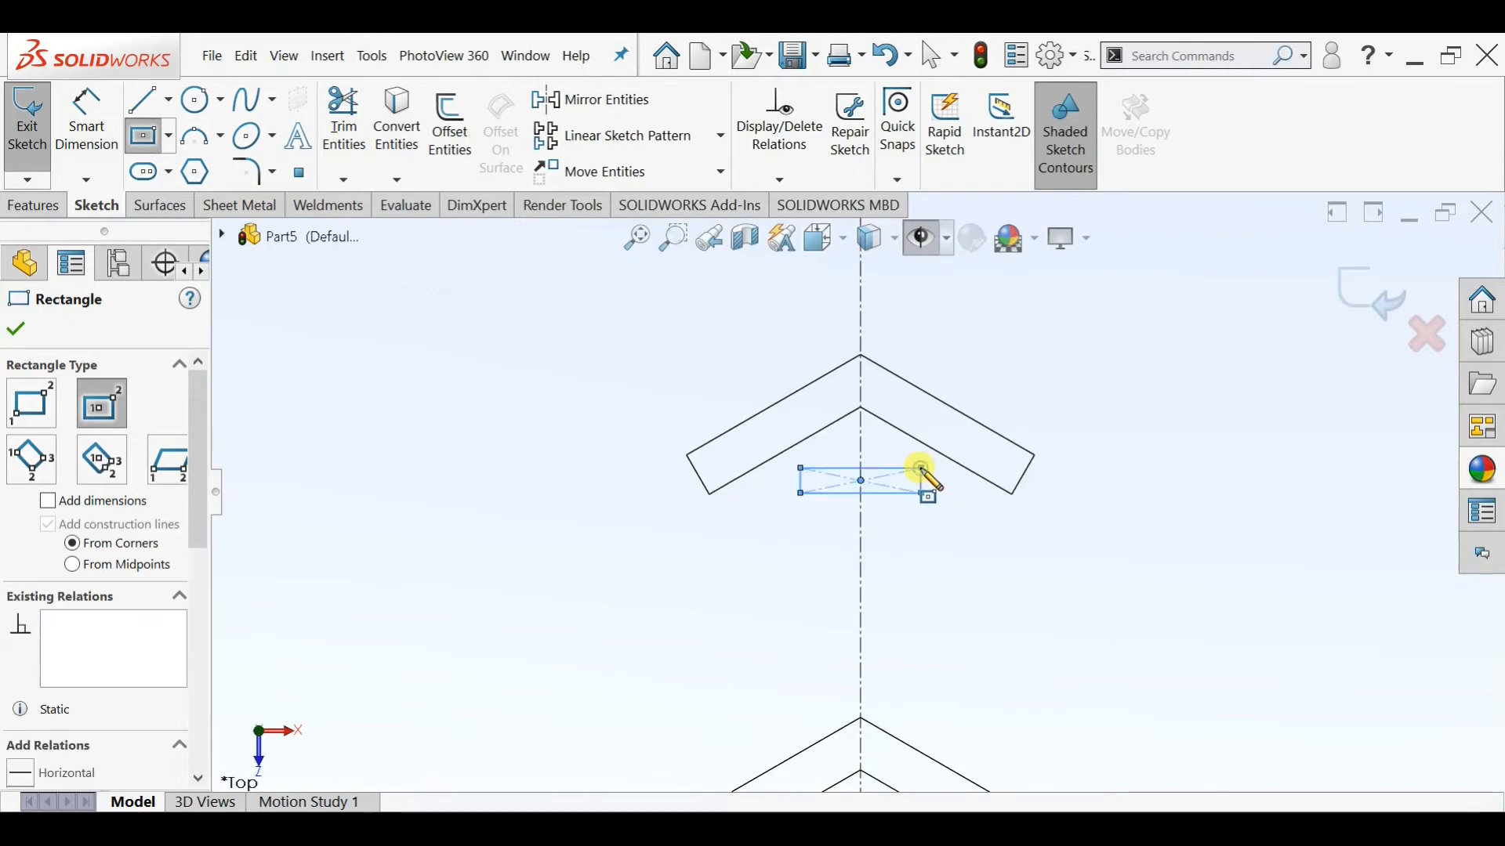
pyautogui.click(861, 482)
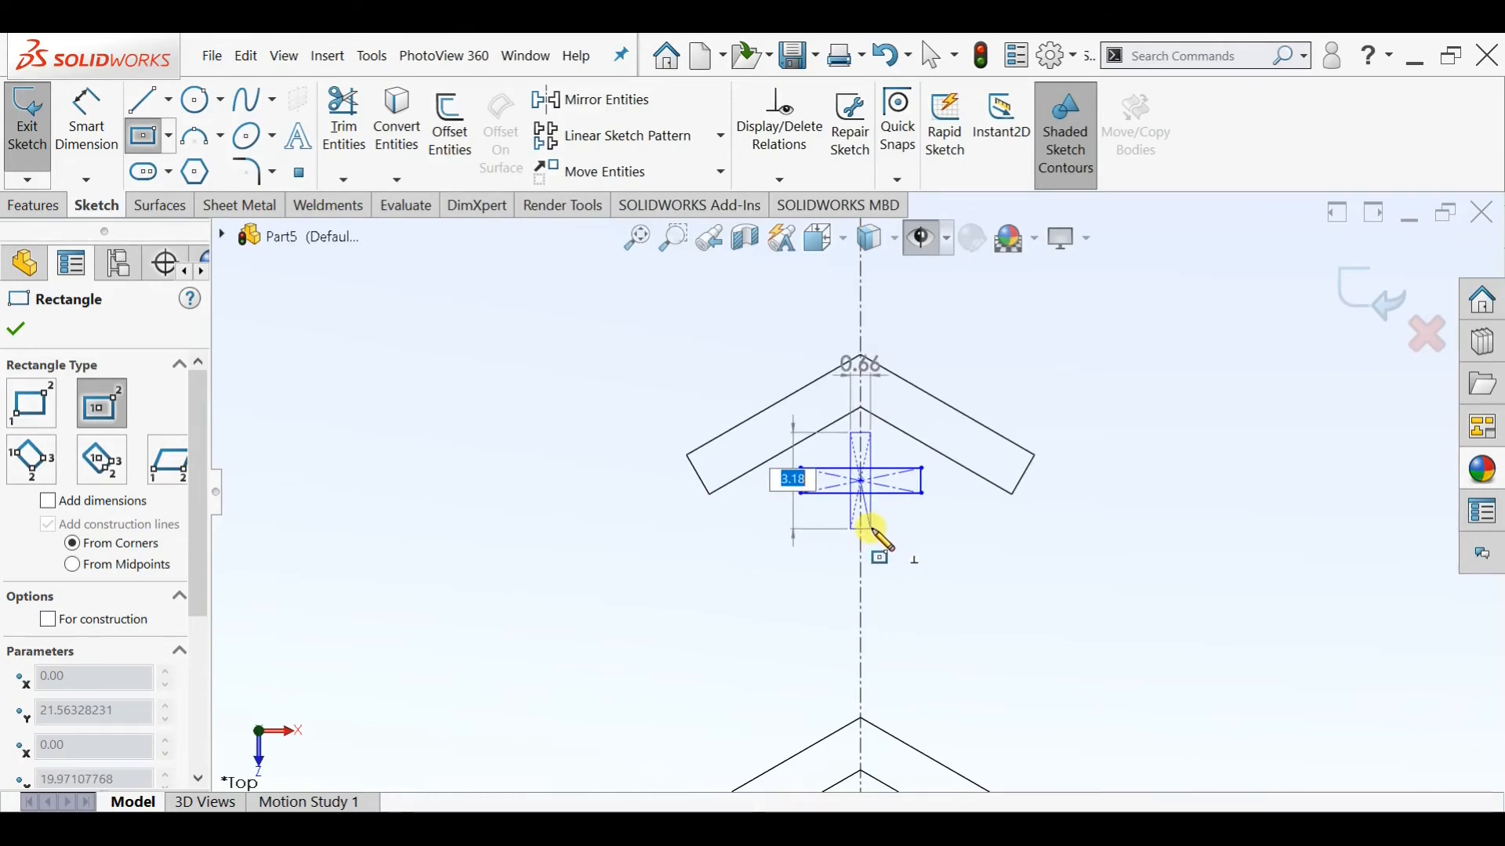
pyautogui.click(871, 529)
pyautogui.scroll(-7, 876, 496)
pyautogui.press('Escape')
# Dimension the thickness of both the horizontal and vertical rectangles of the plus symbol as 0.5 mm
pyautogui.click(112, 141)
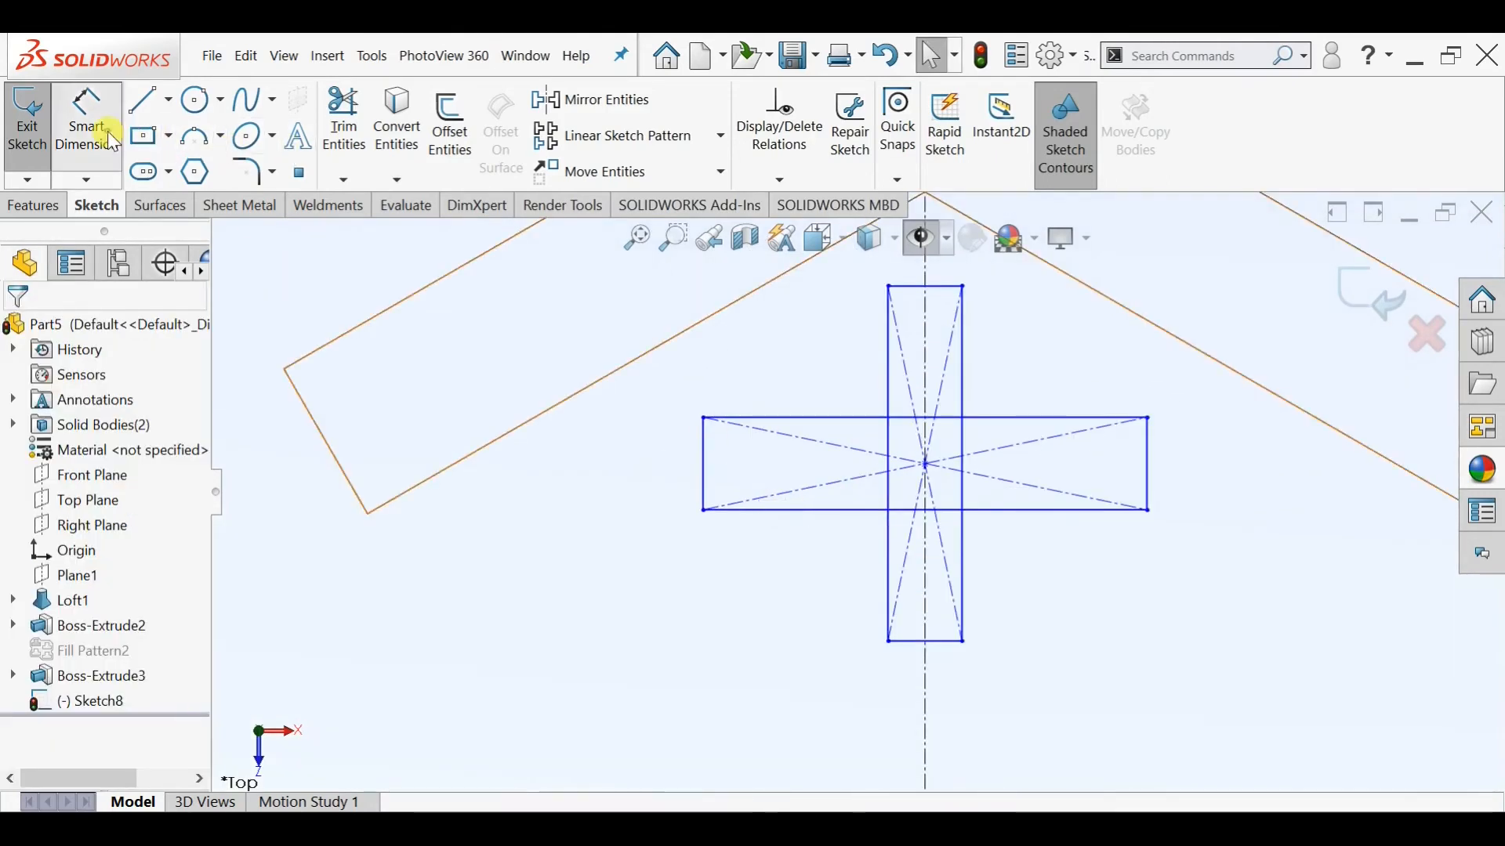
pyautogui.click(703, 482)
pyautogui.click(657, 486)
pyautogui.write('0.5')
pyautogui.press('Return')
pyautogui.click(944, 692)
pyautogui.click(960, 704)
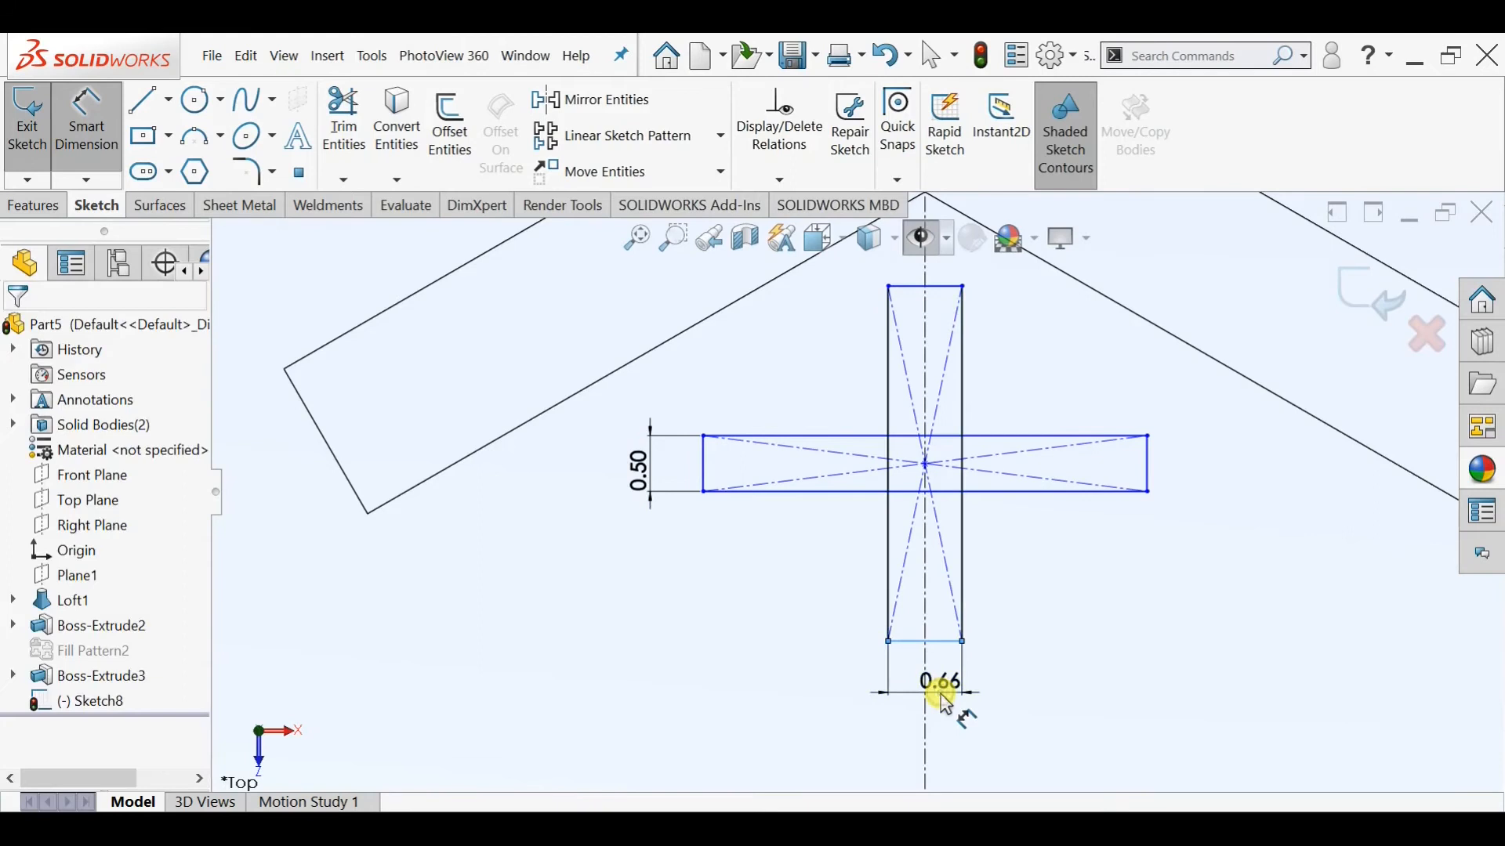
pyautogui.write('0.5')
pyautogui.press('Return')
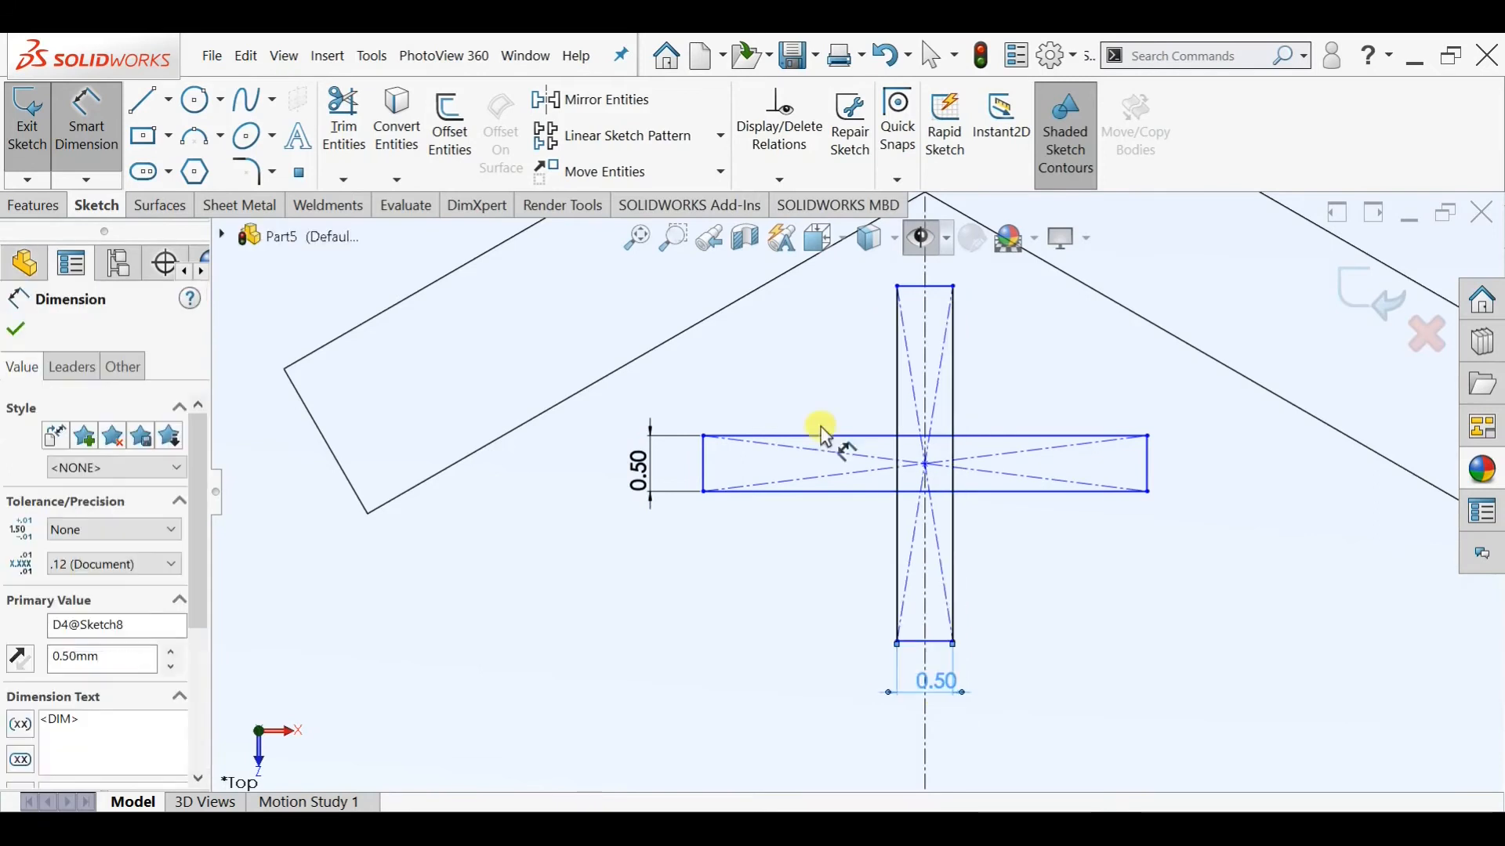
# Dimension the lengths of both crossing rectangles as 3 mm
pyautogui.click(829, 571)
pyautogui.write('3')
pyautogui.press('Return')
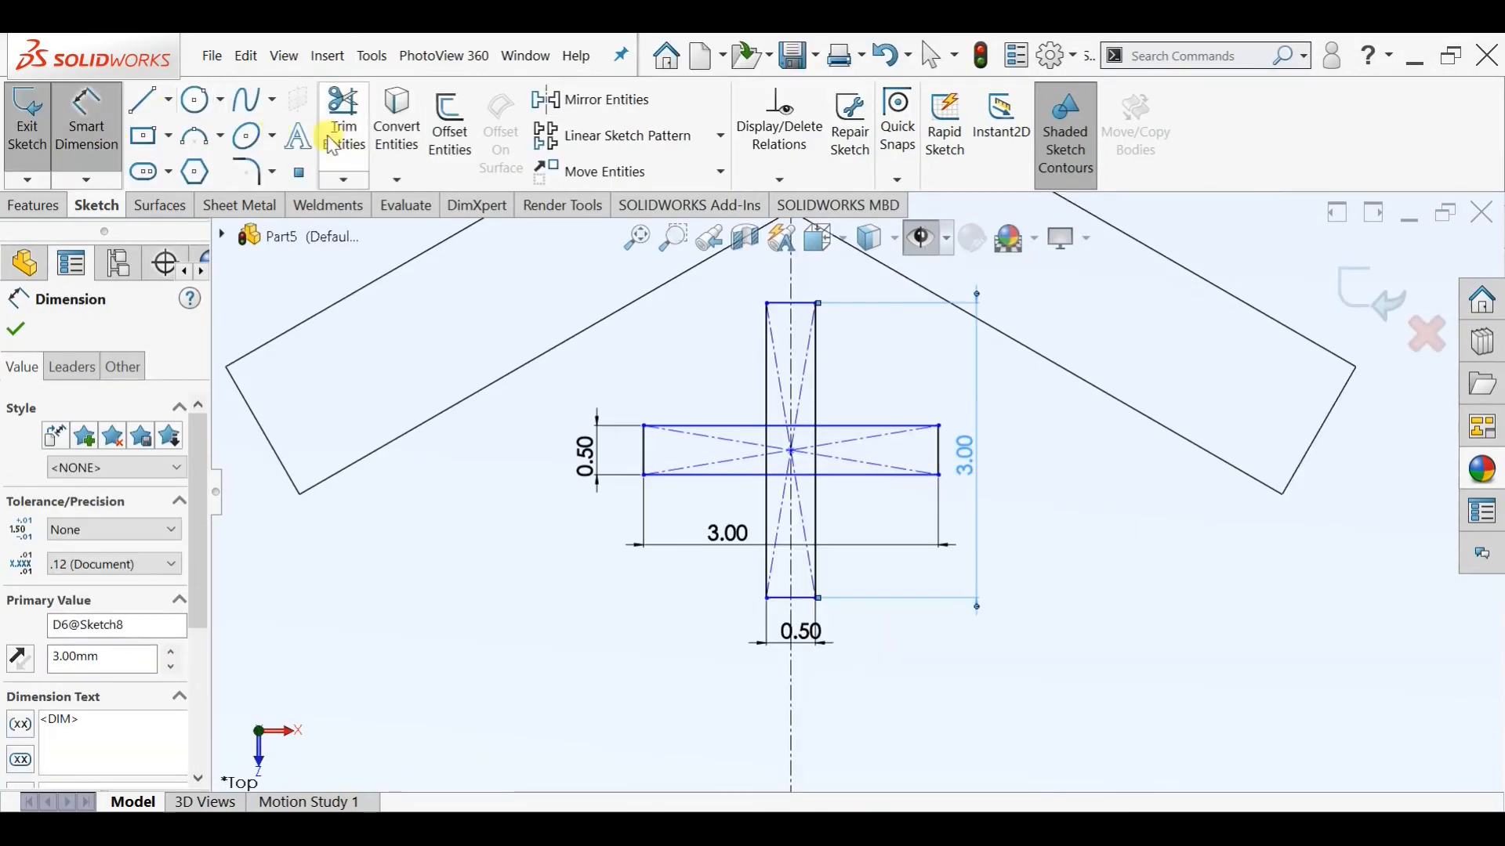
# Trim the overlapping edges and construction lines inside the crossing rectangles to leave a single plus outline
pyautogui.click(344, 126)
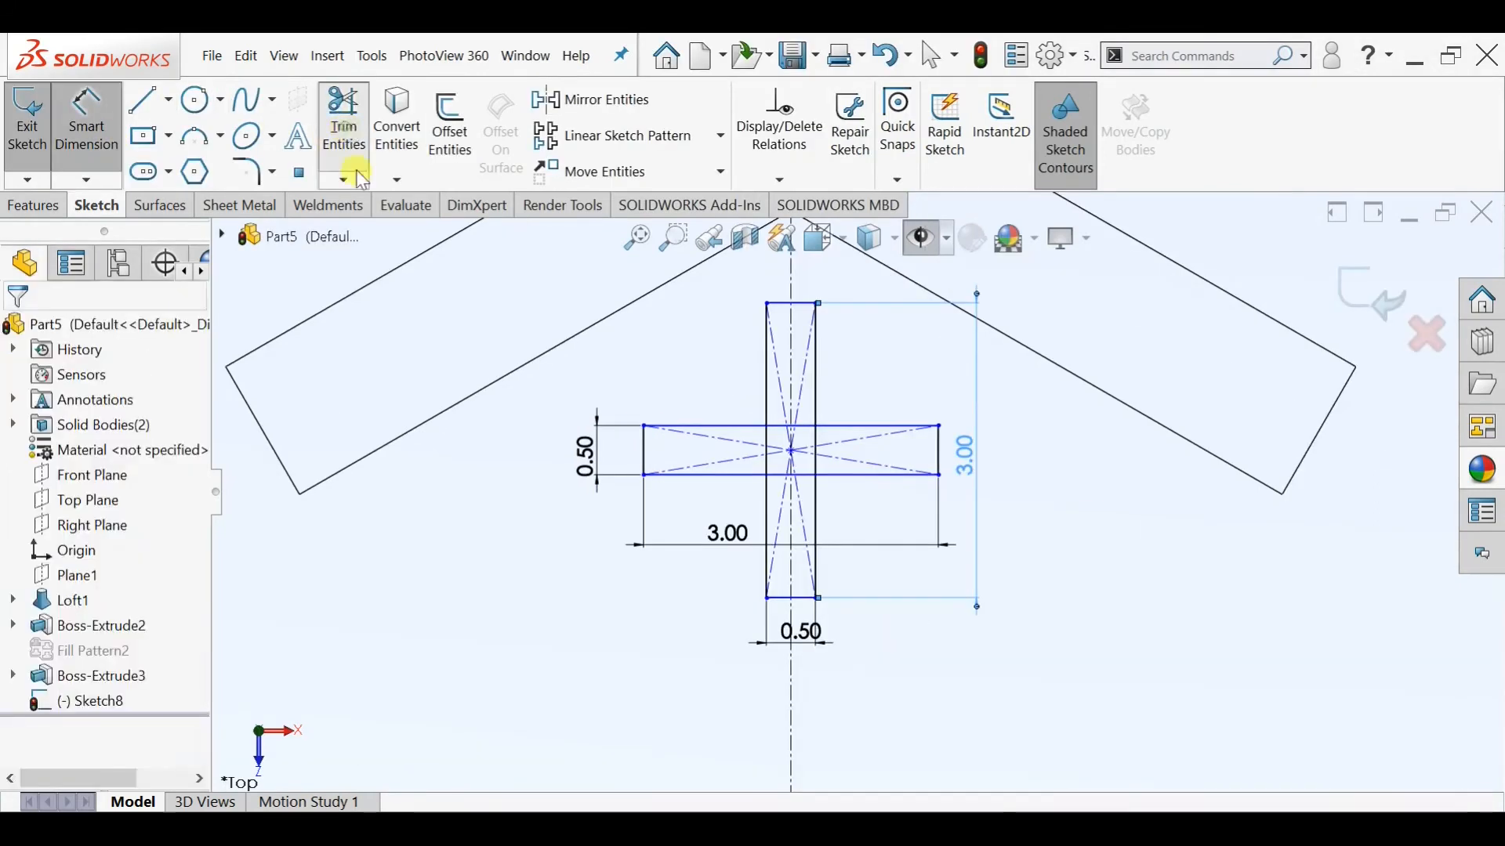
pyautogui.scroll(-3, 784, 391)
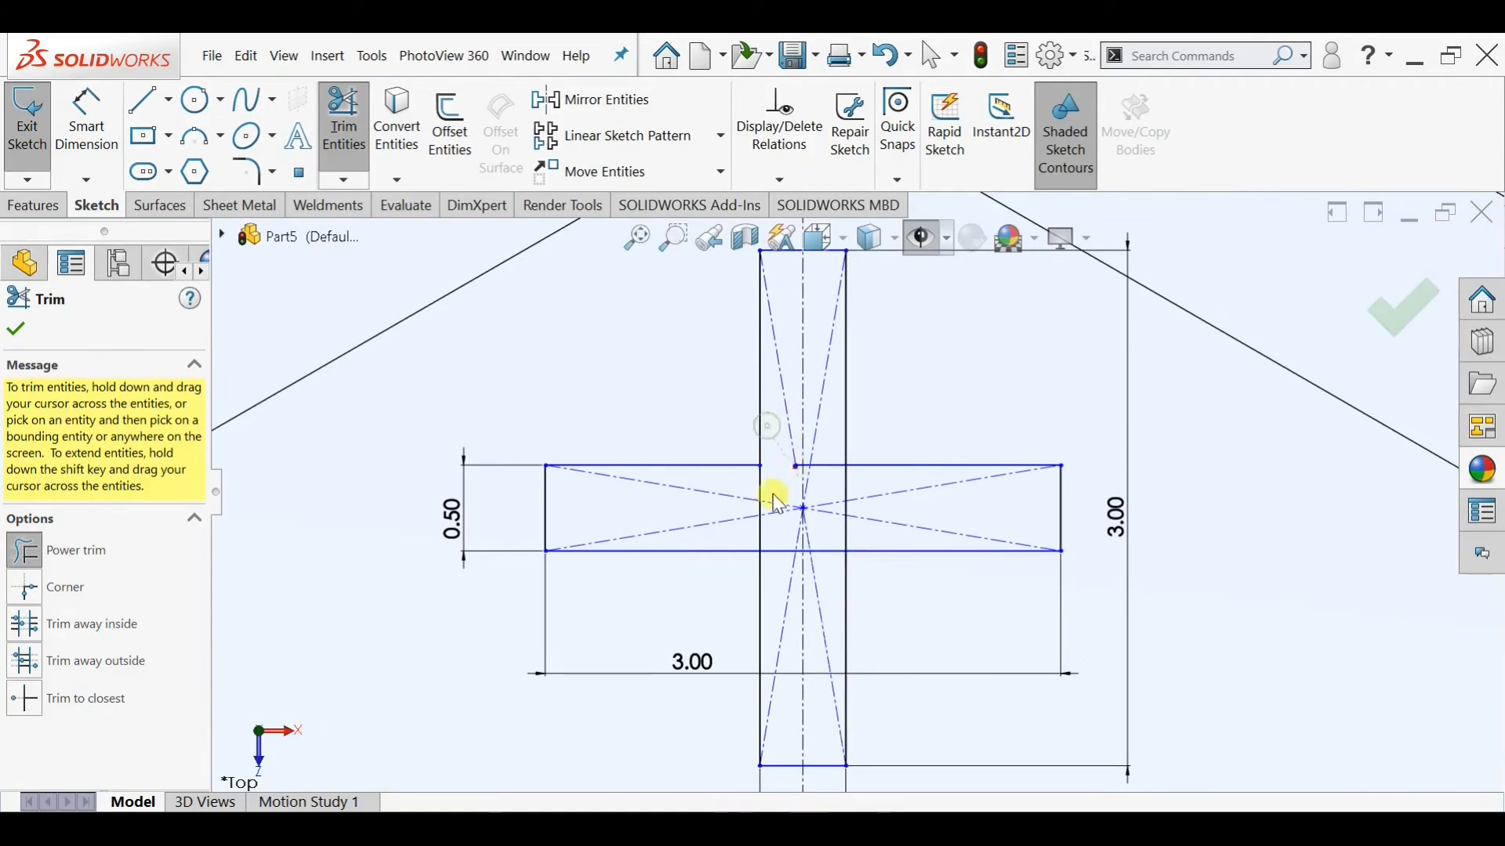
pyautogui.moveTo(821, 472); pyautogui.dragTo(797, 493)
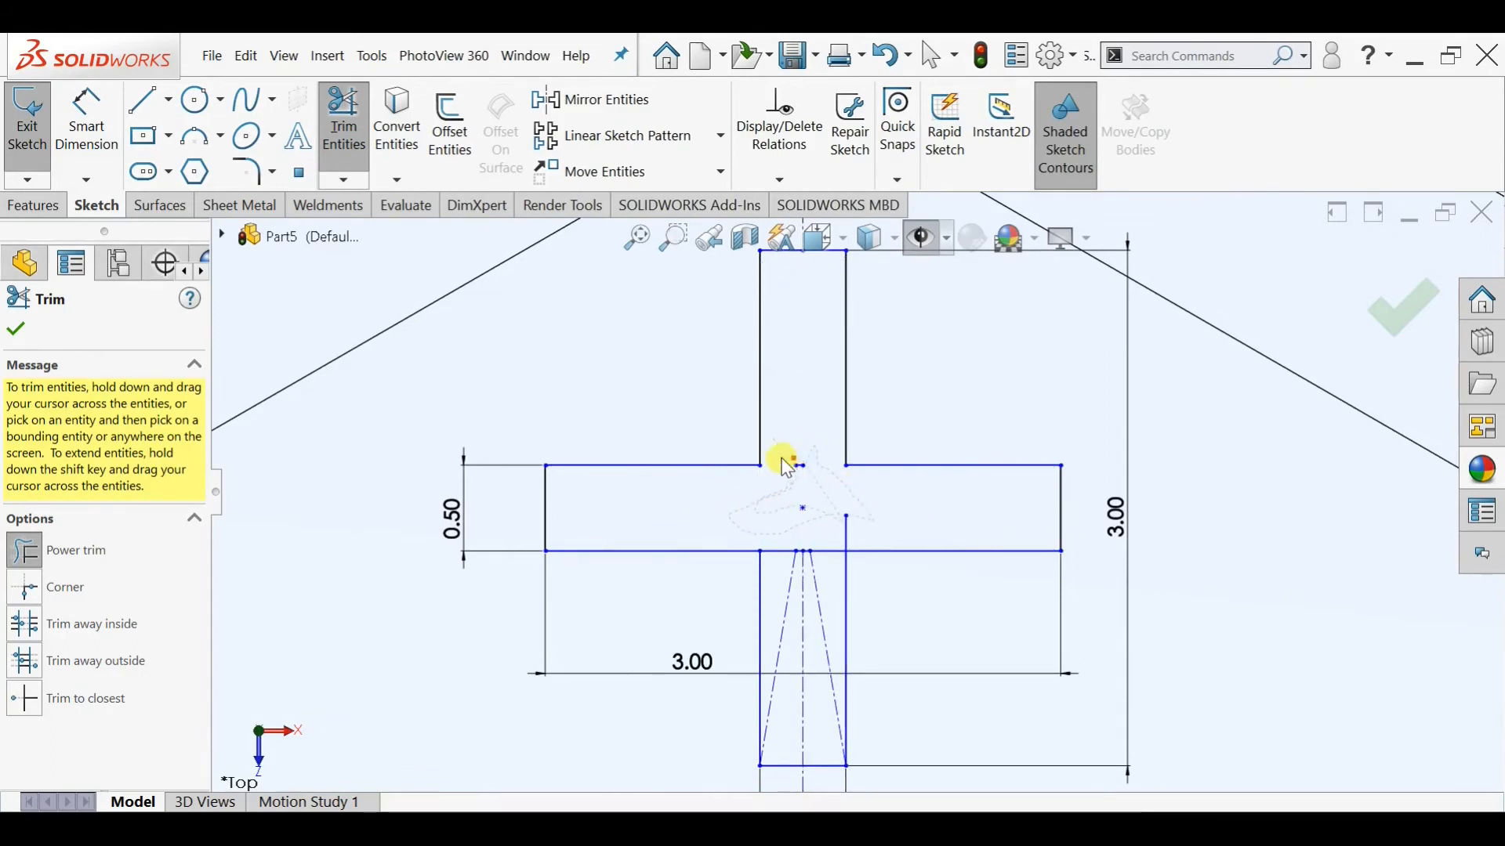
pyautogui.moveTo(786, 543); pyautogui.dragTo(824, 576)
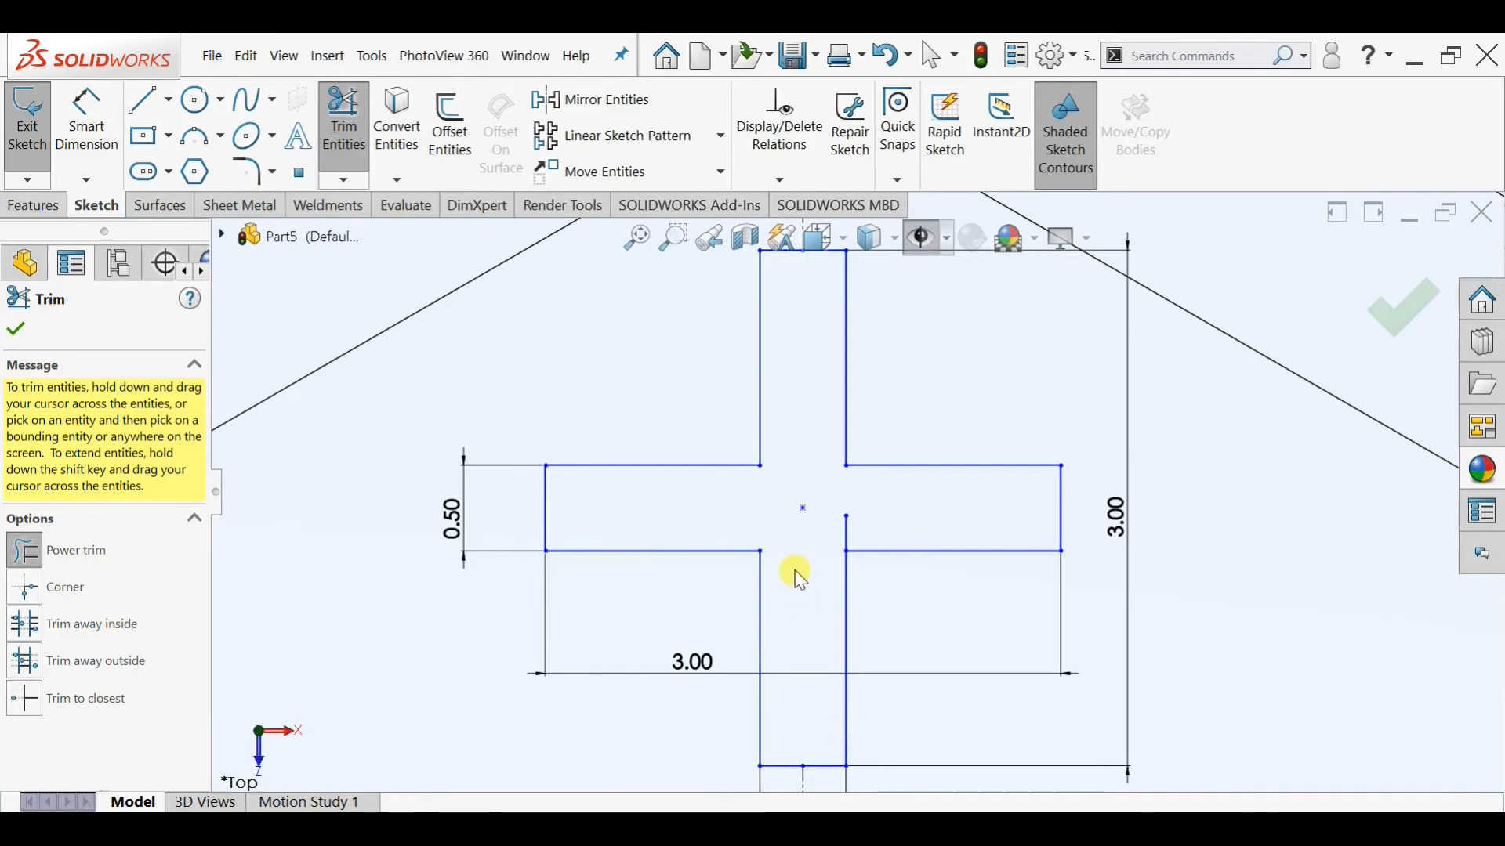
pyautogui.scroll(3, 799, 580)
pyautogui.scroll(-3, 816, 521)
pyautogui.scroll(3, 808, 509)
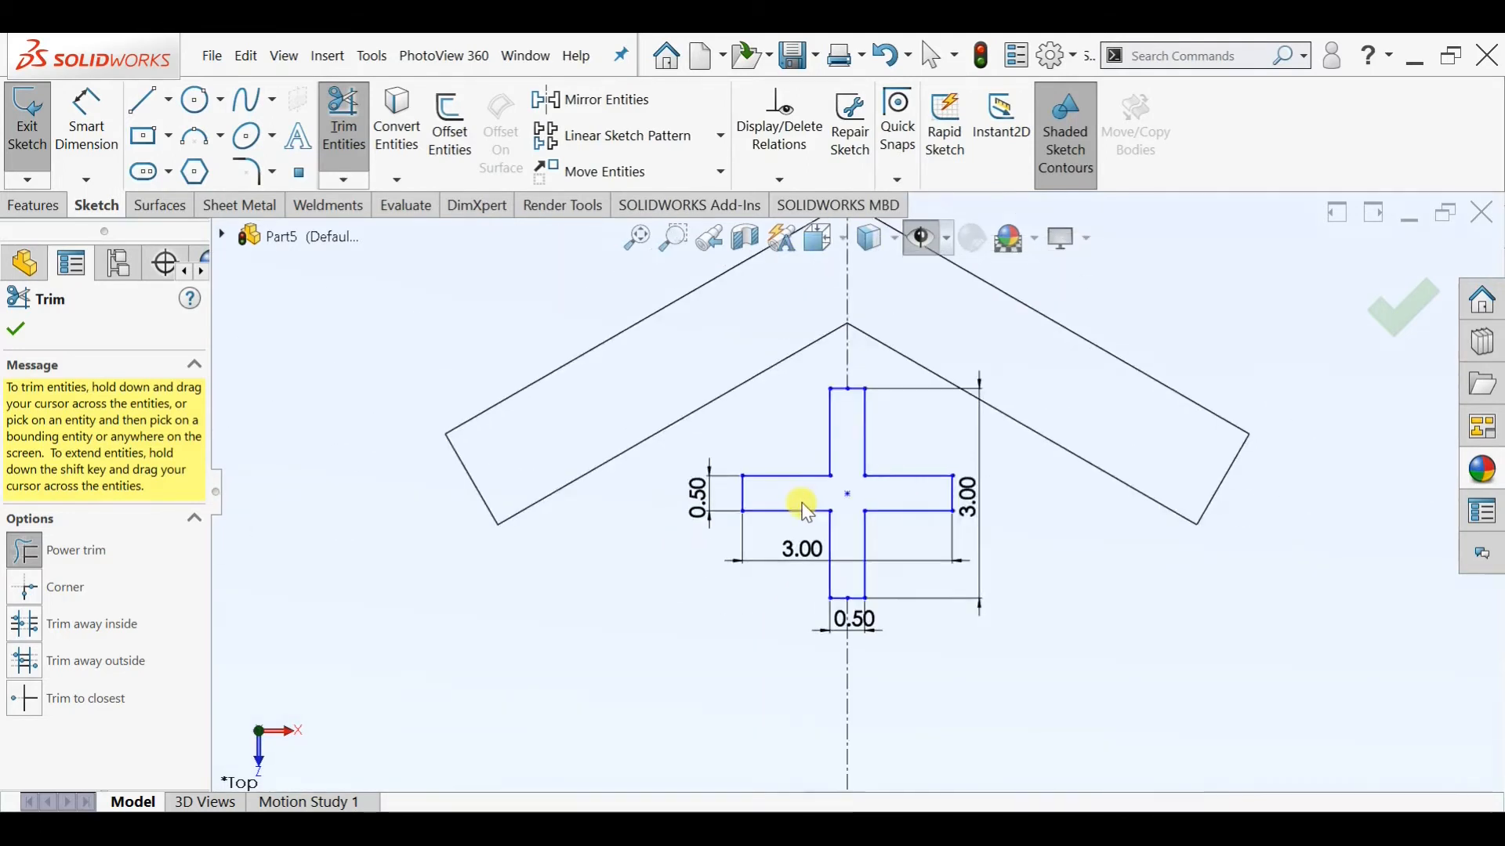
pyautogui.scroll(2, 805, 511)
pyautogui.click(18, 332)
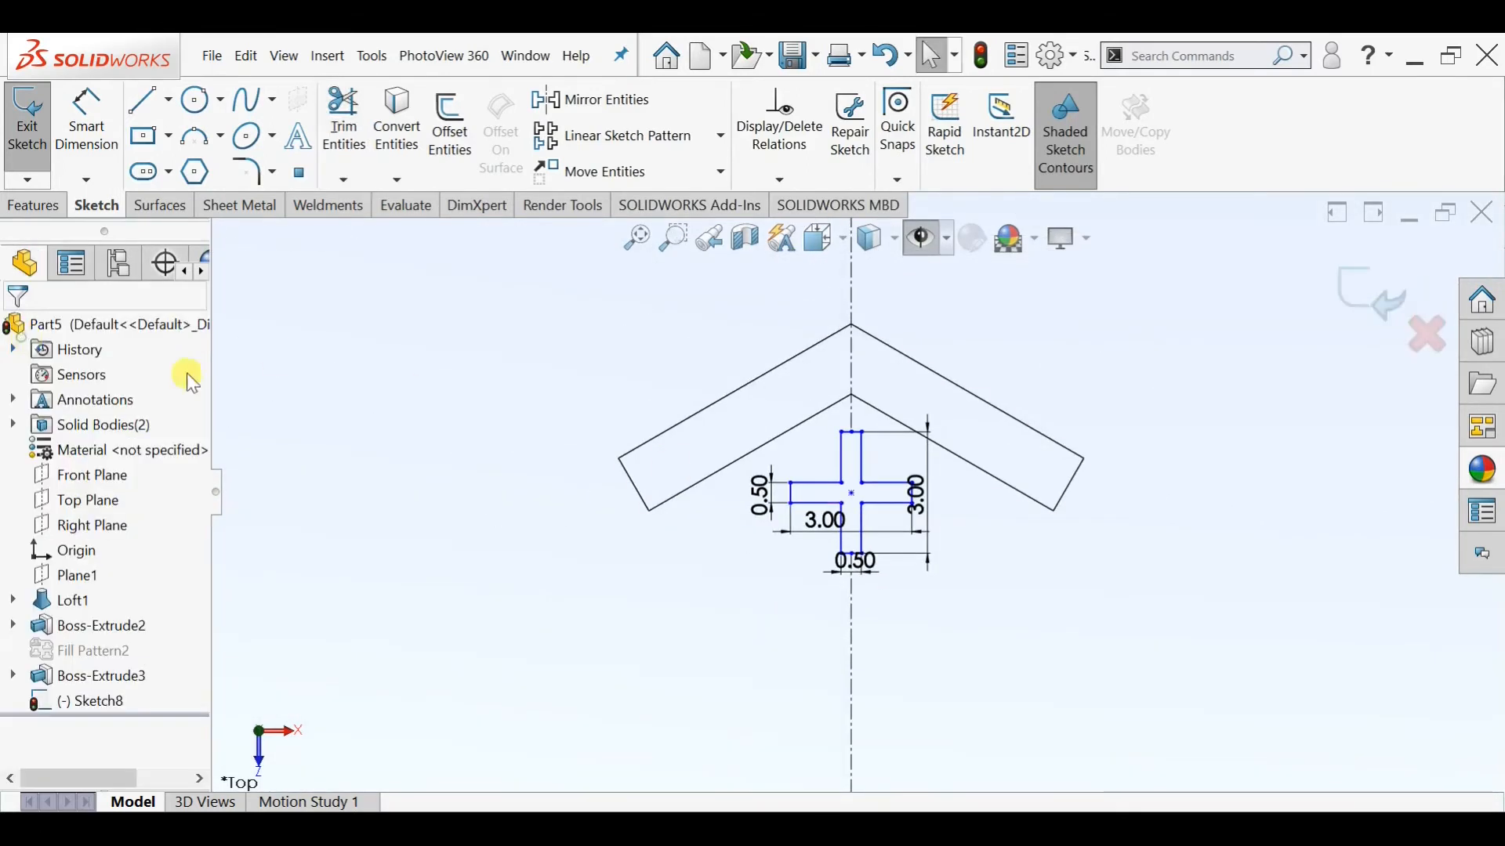
# Sketch a horizontal center rectangle about 1.97 mm by 0.36 mm on the centerline below the smallest chevron's inner apex
pyautogui.scroll(3, 813, 411)
pyautogui.scroll(-4, 832, 381)
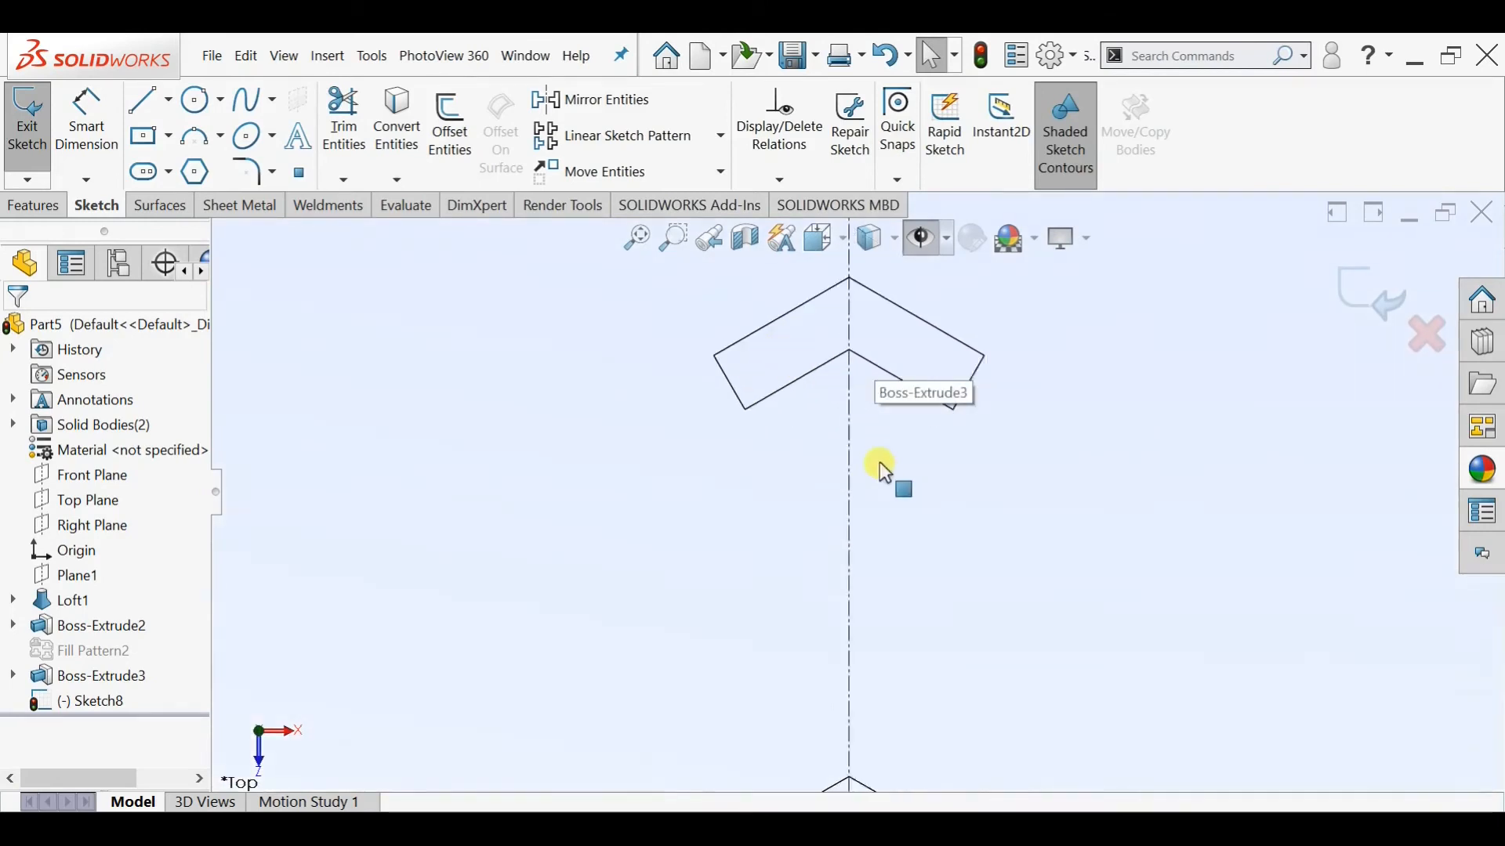
pyautogui.scroll(1, 851, 429)
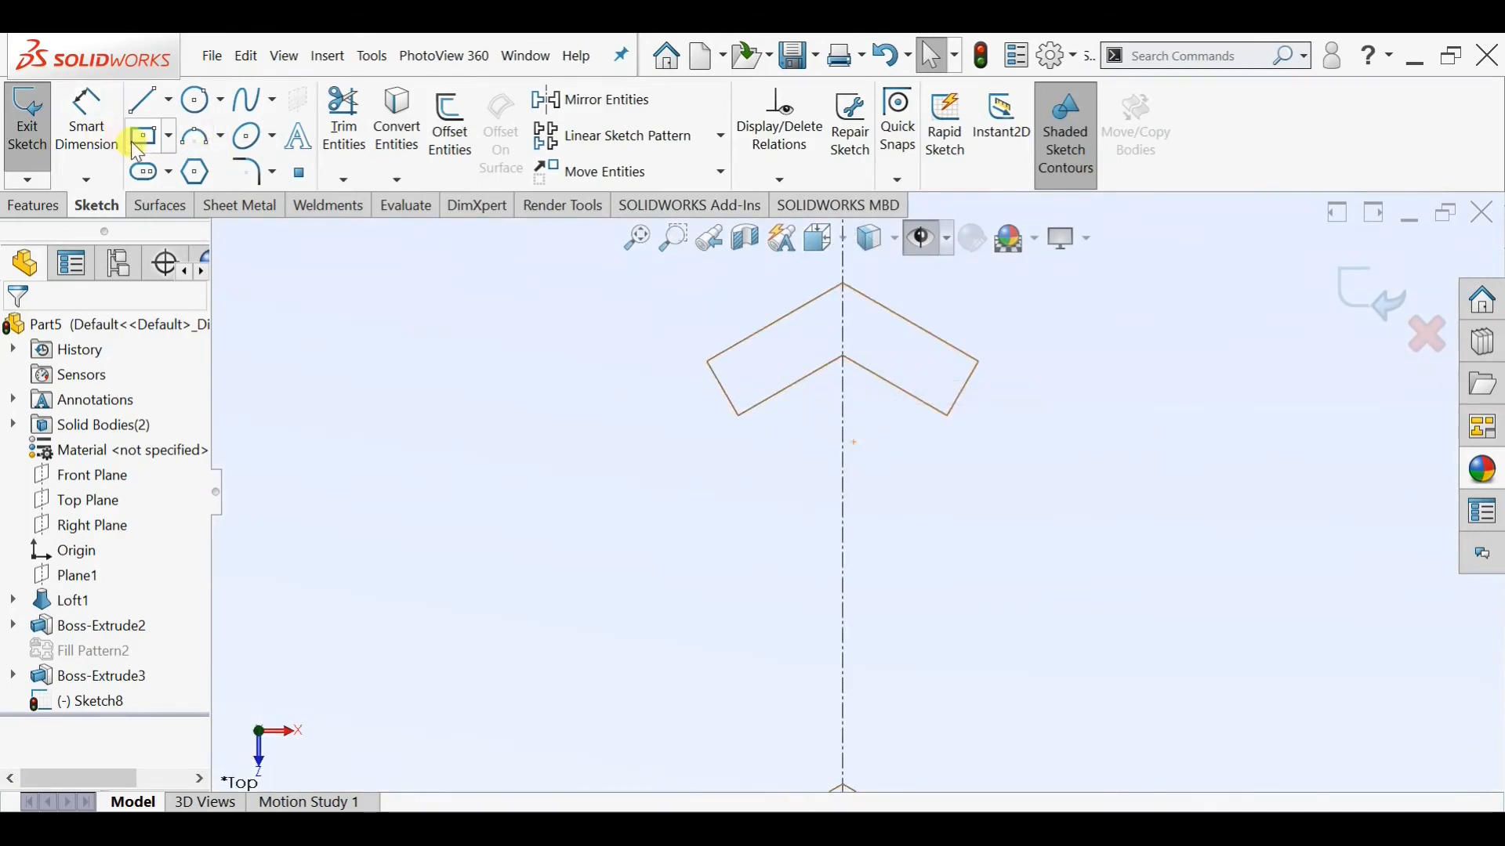
pyautogui.click(135, 141)
pyautogui.scroll(-4, 863, 405)
pyautogui.click(863, 394)
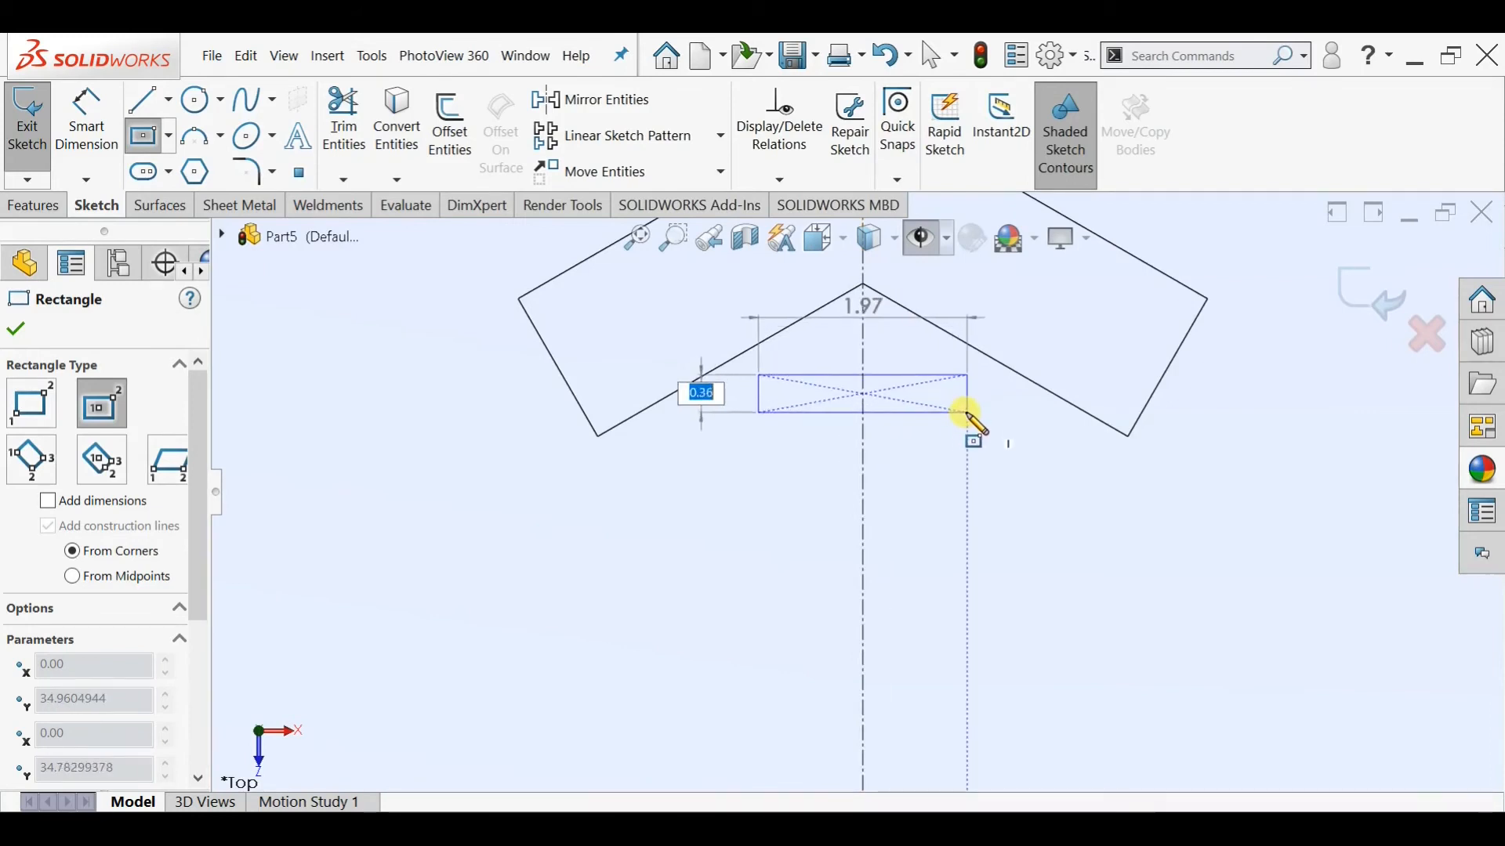
pyautogui.click(968, 413)
pyautogui.press('Escape')
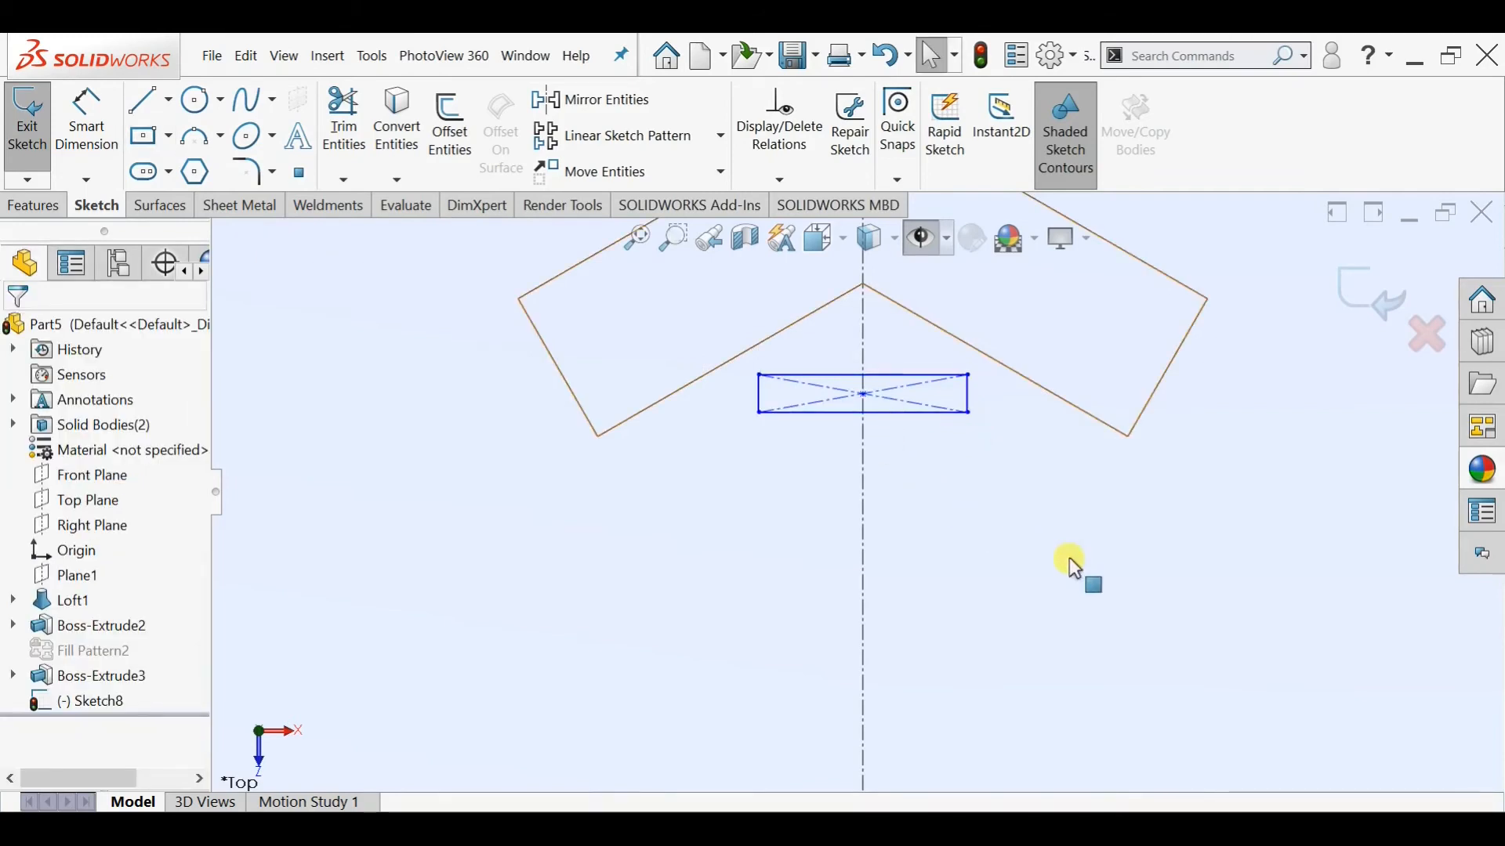
# Dimension the minus symbol's rectangle as 3 mm long and 0.5 mm thick
pyautogui.click(81, 135)
pyautogui.click(889, 411)
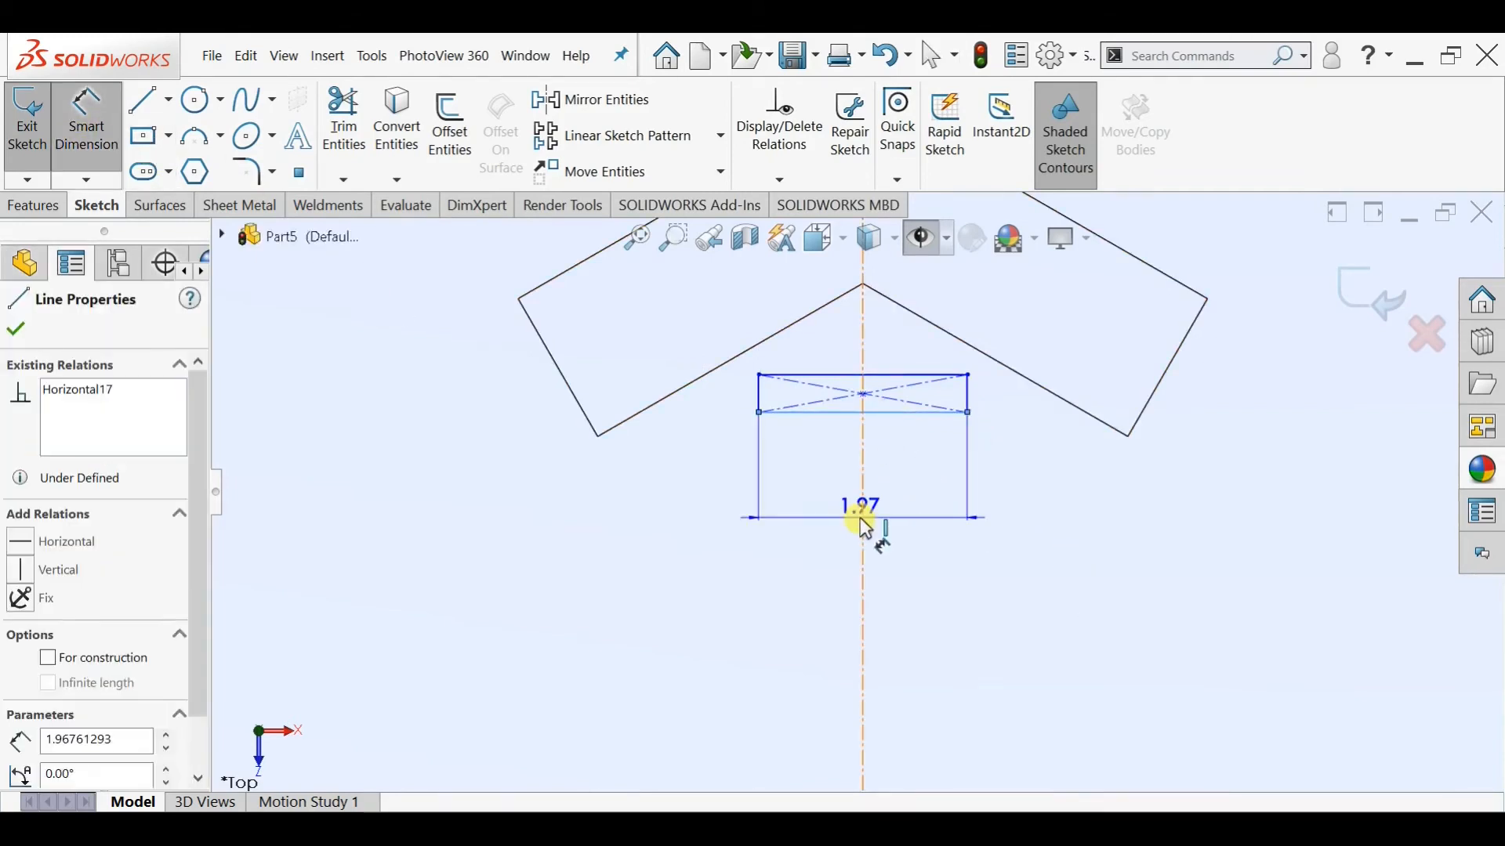
pyautogui.click(859, 518)
pyautogui.write('3')
pyautogui.press('Return')
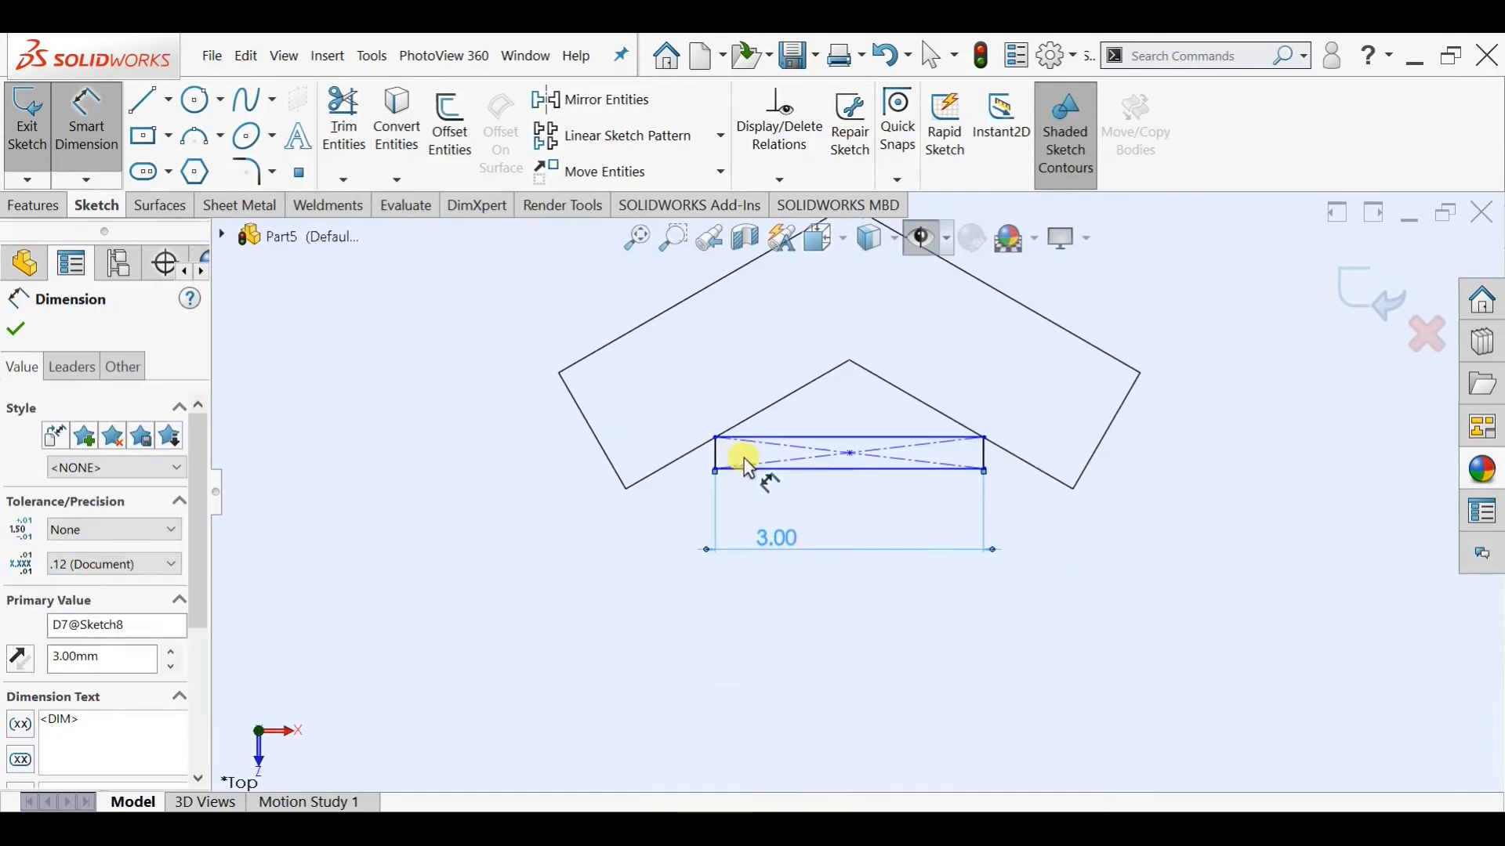
pyautogui.click(713, 456)
pyautogui.click(672, 523)
pyautogui.write('.5')
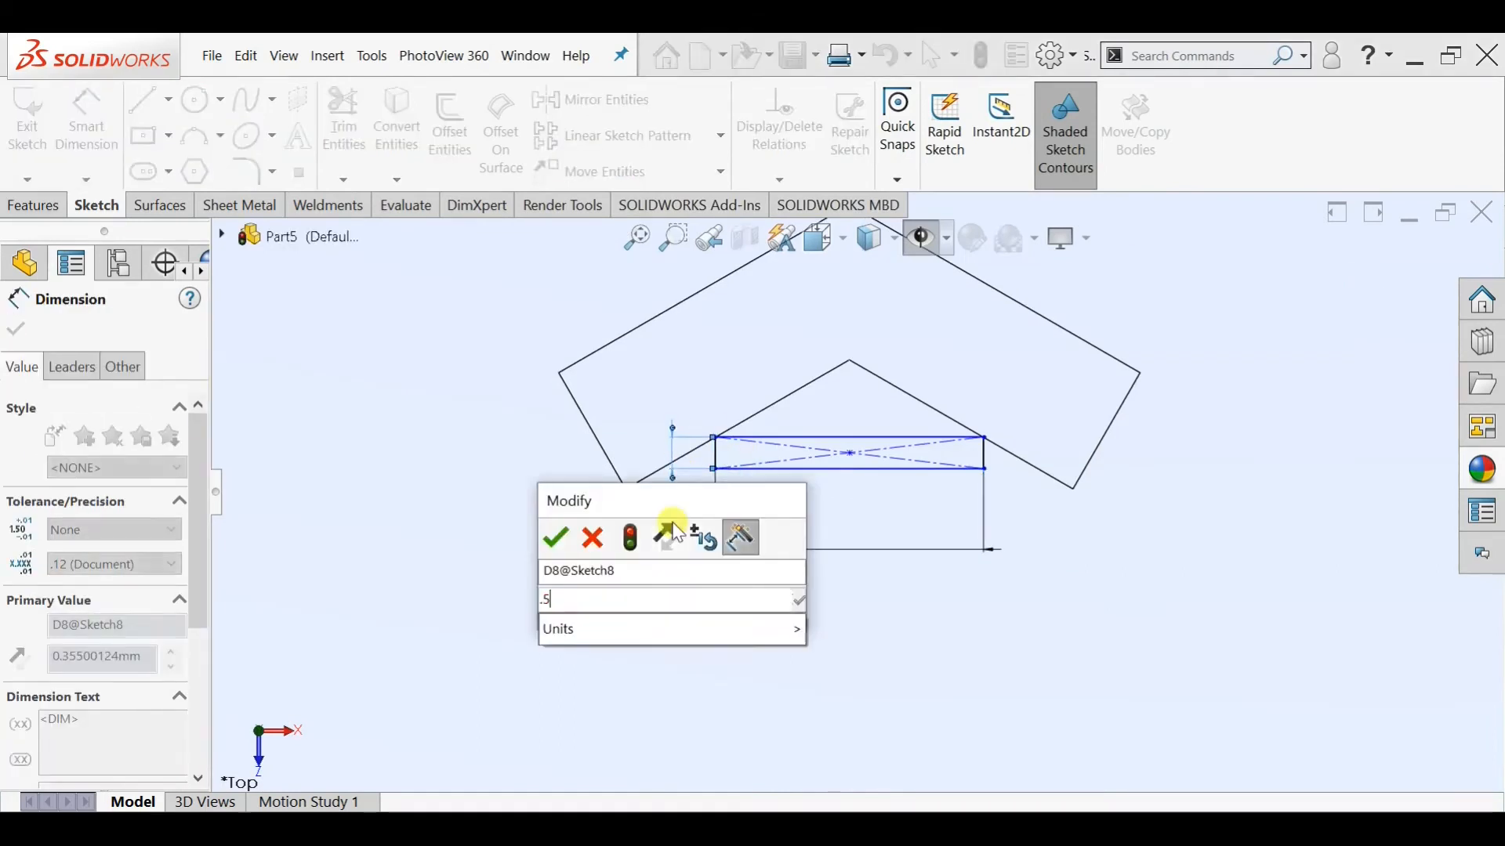
pyautogui.press('Return')
pyautogui.press('Escape')
# Move the minus rectangle farther down the centerline, away from the smallest chevron's inner apex
pyautogui.moveTo(853, 463)
pyautogui.mouseDown()
pyautogui.moveTo(854, 529)
pyautogui.moveTo(851, 494)
pyautogui.mouseUp()
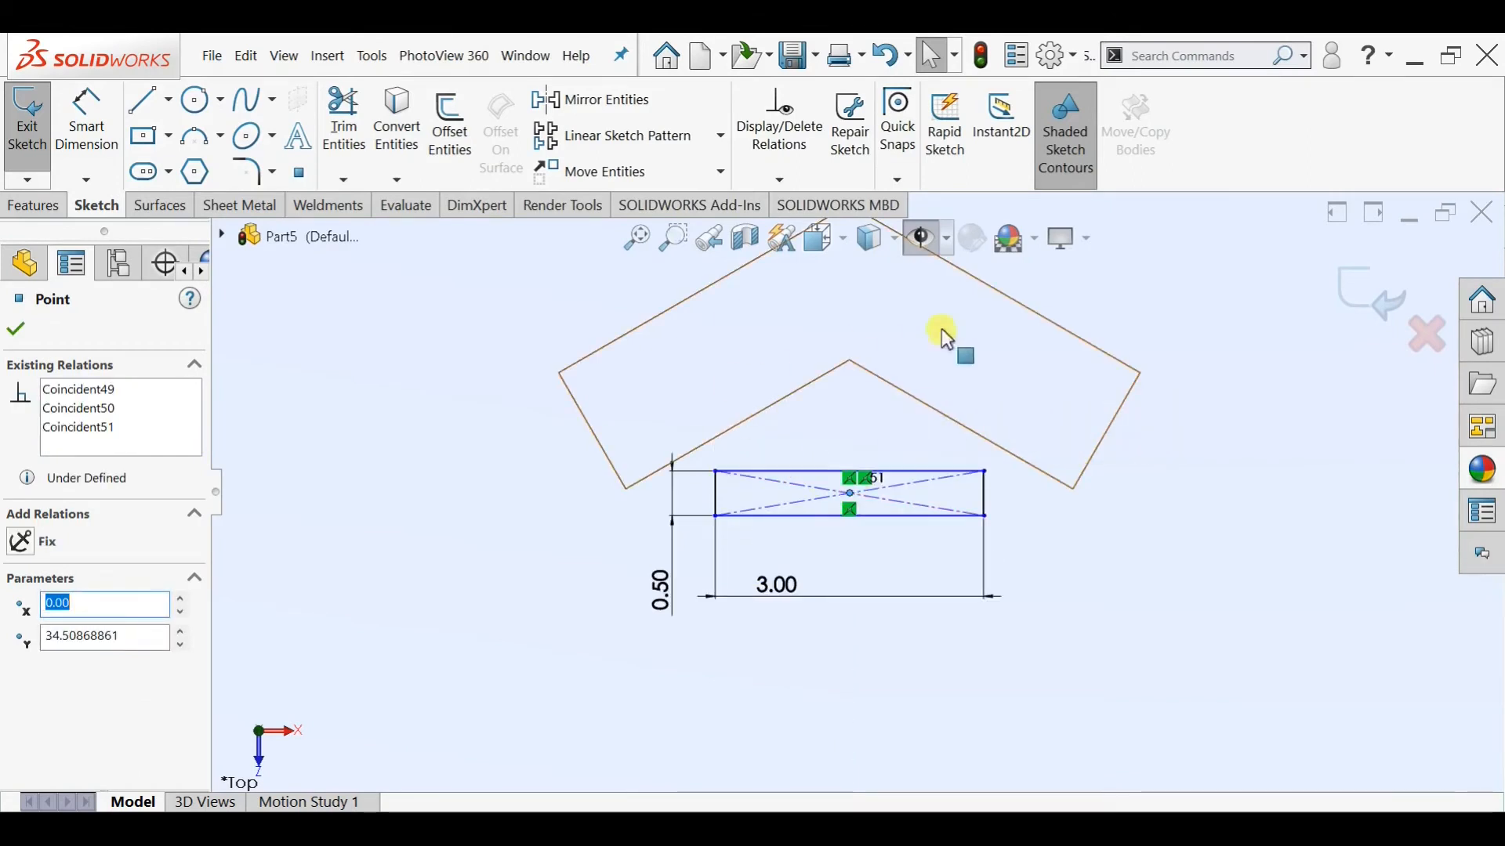
pyautogui.scroll(2, 854, 498)
pyautogui.scroll(5, 837, 540)
pyautogui.press('Escape')
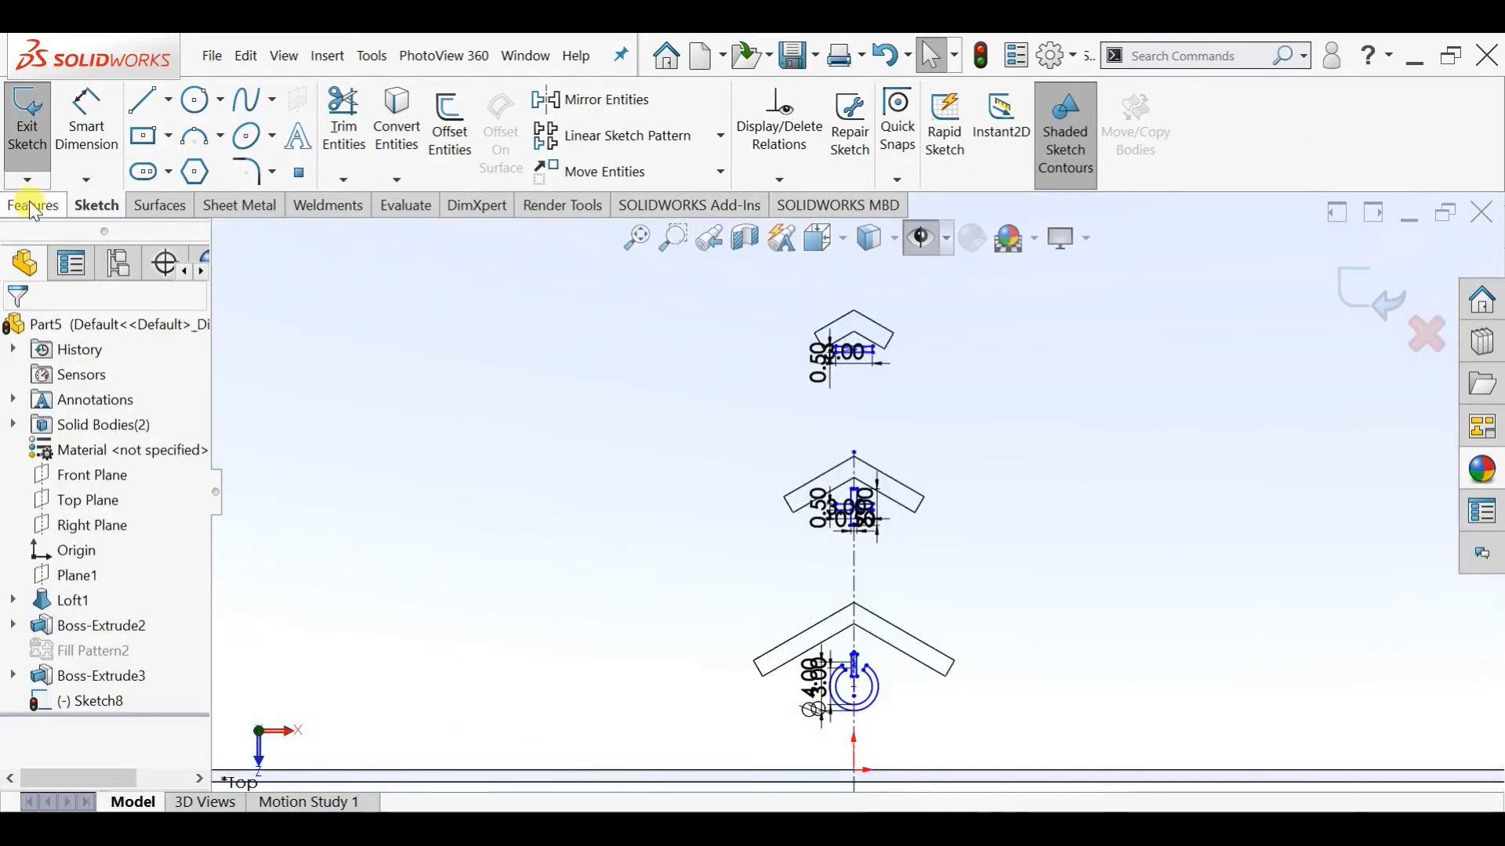
# Extrude the power, plus and minus symbols 1 mm, starting from the body's curved top face instead of the sketch plane
pyautogui.click(31, 204)
pyautogui.click(47, 143)
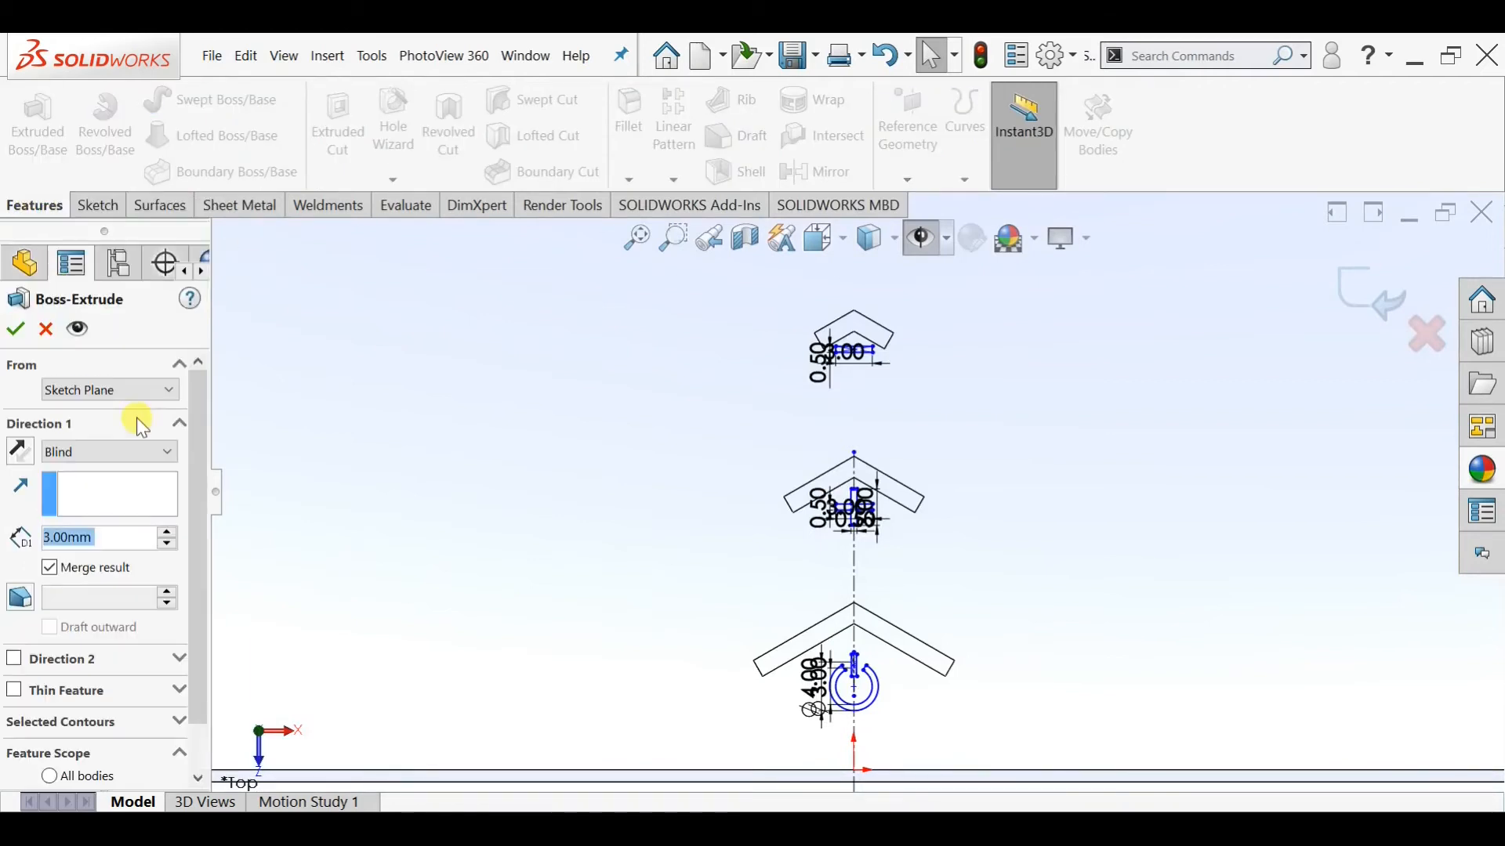
pyautogui.click(118, 399)
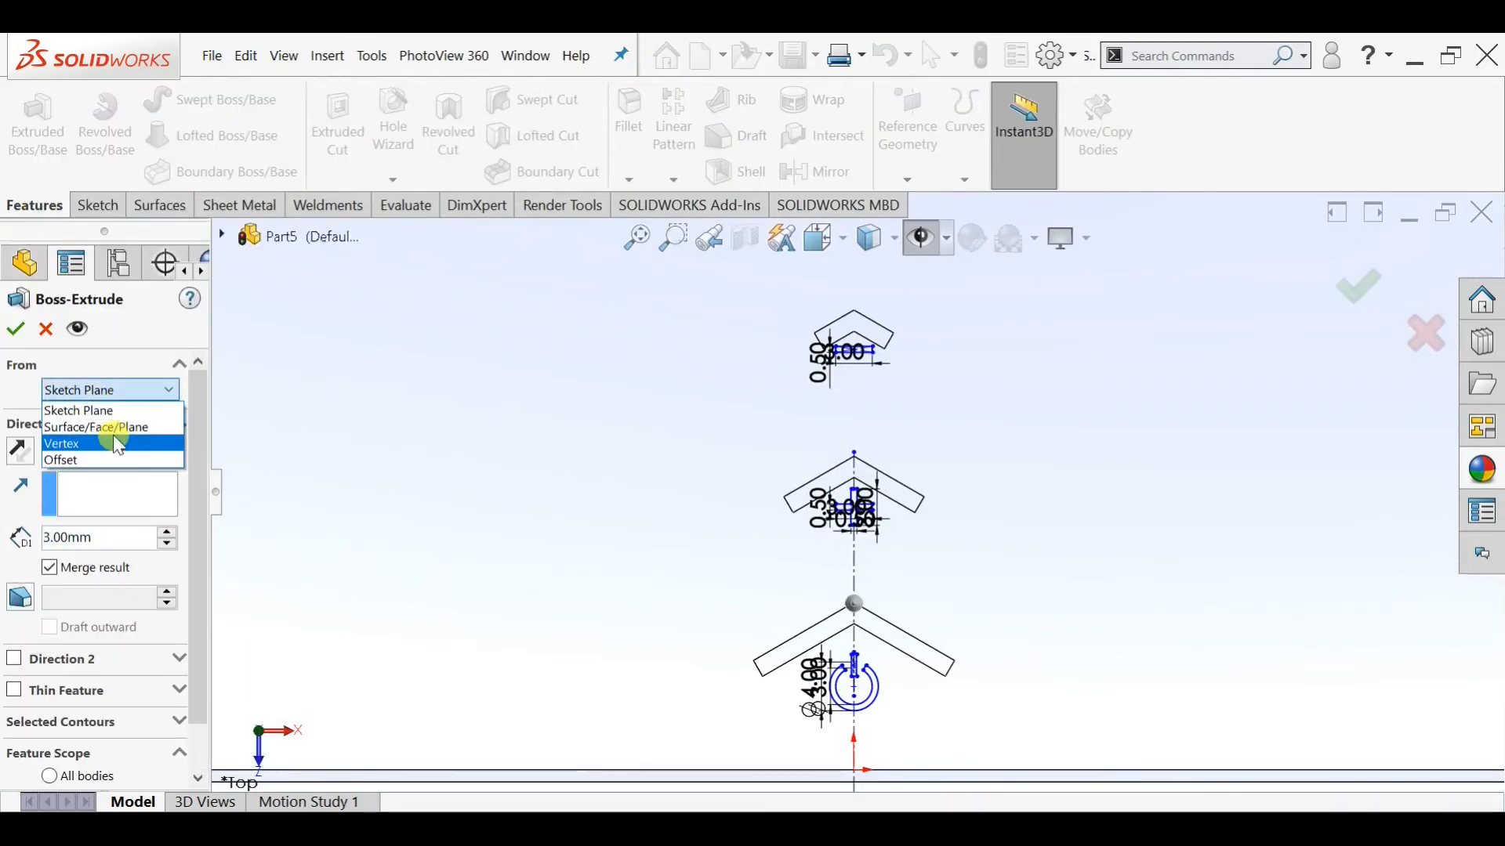
pyautogui.click(111, 428)
pyautogui.click(558, 496)
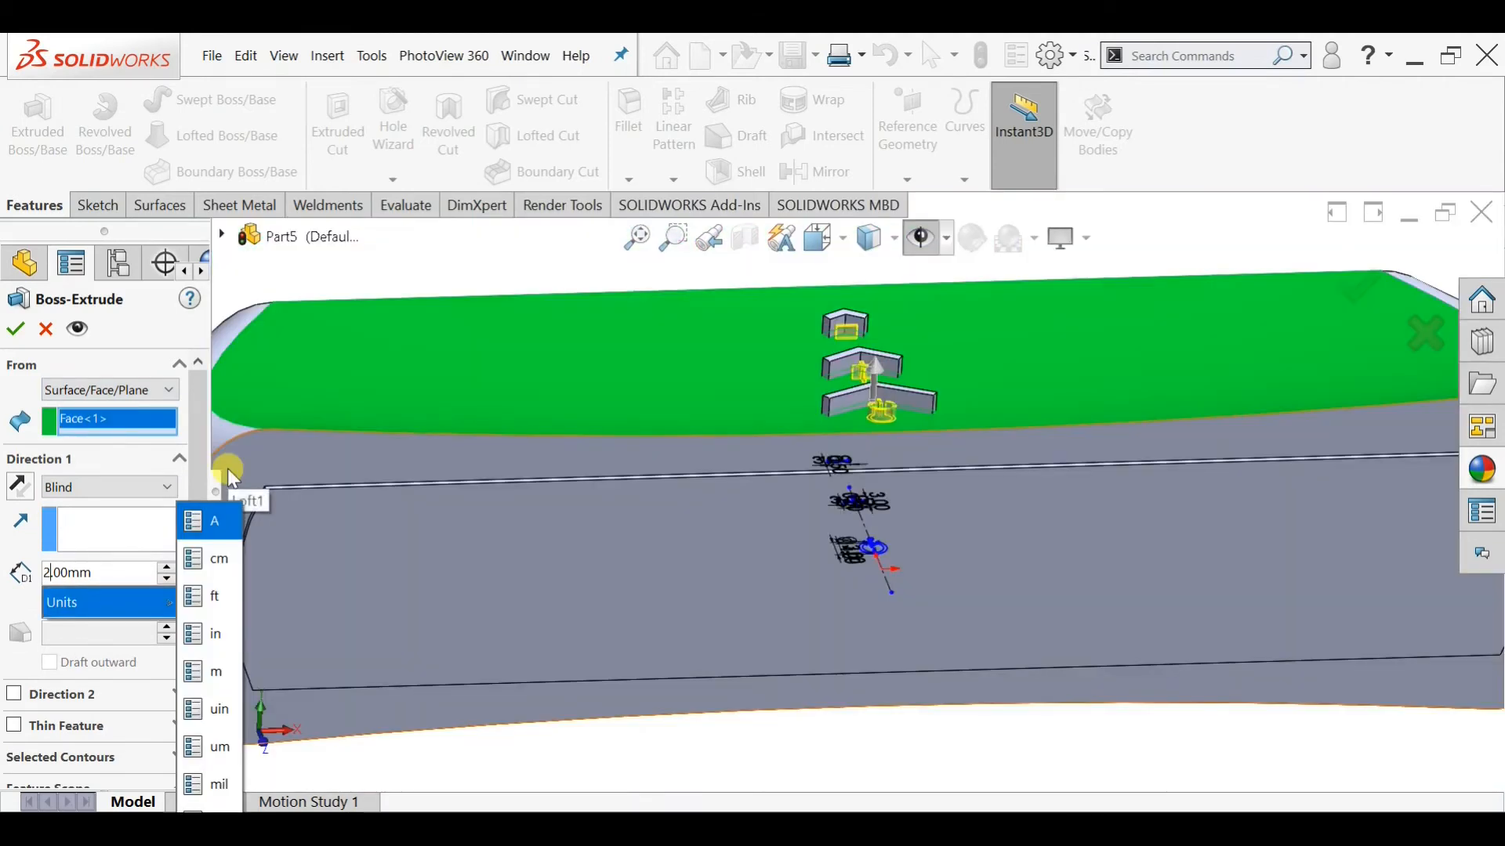
pyautogui.press('BackSpace')
pyautogui.write('1')
pyautogui.press('Return')
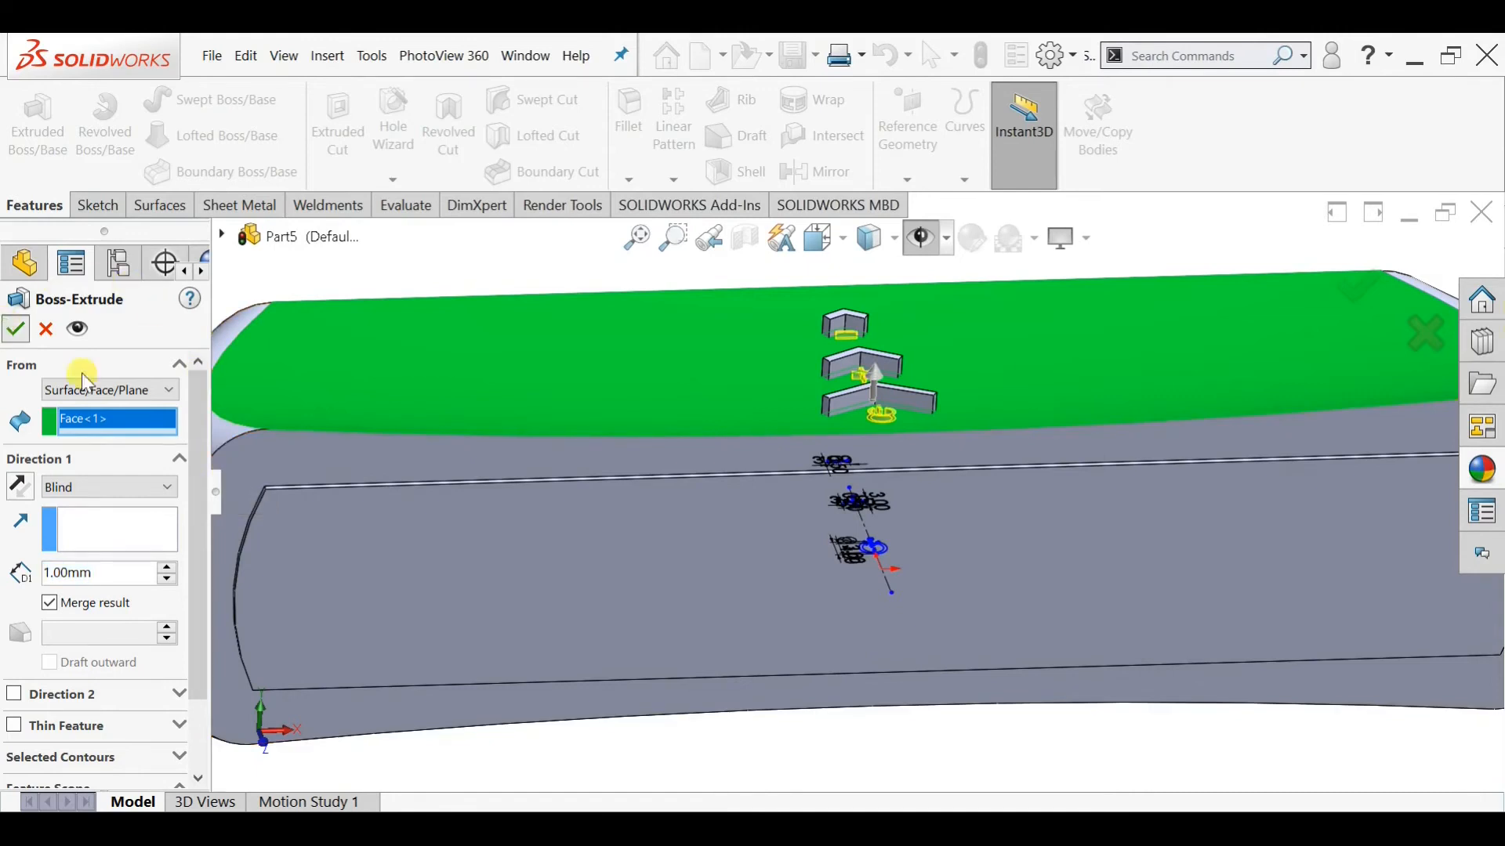
pyautogui.click(15, 329)
# Start a sketch on the body's flat back face and draw a horizontal centerpoint slot at the origin, about 64.57 mm by 16.95 mm
pyautogui.scroll(-4, 897, 349)
pyautogui.moveTo(823, 450); pyautogui.dragTo(842, 651, button='middle')
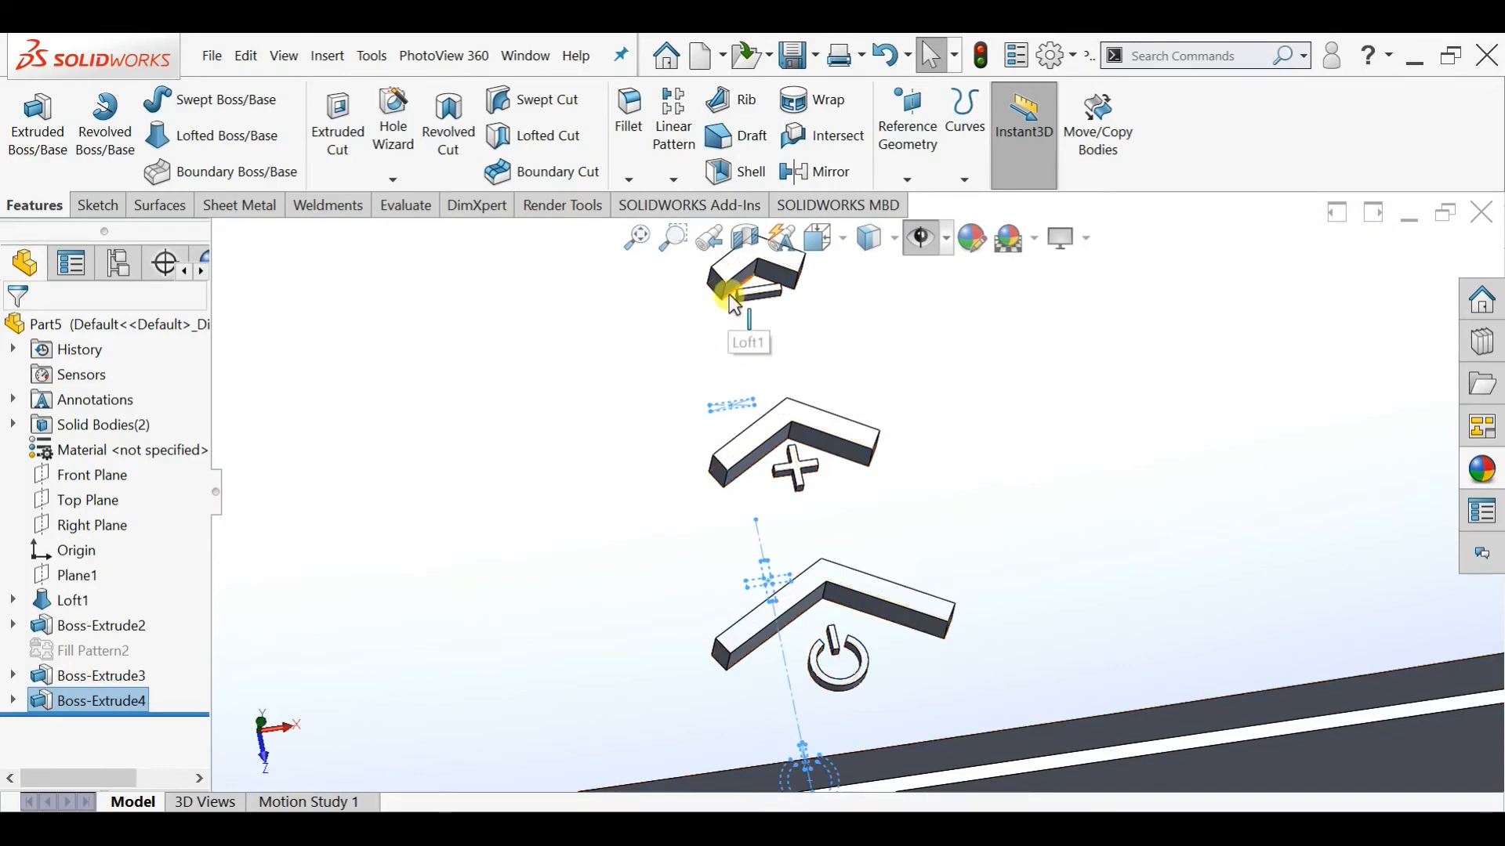
pyautogui.scroll(5, 750, 468)
pyautogui.moveTo(867, 608); pyautogui.dragTo(1075, 705, button='middle')
pyautogui.scroll(-5, 834, 487)
pyautogui.moveTo(884, 403)
pyautogui.mouseDown(button='middle')
pyautogui.moveTo(951, 392)
pyautogui.moveTo(944, 416)
pyautogui.mouseUp(button='middle')
pyautogui.click(890, 536)
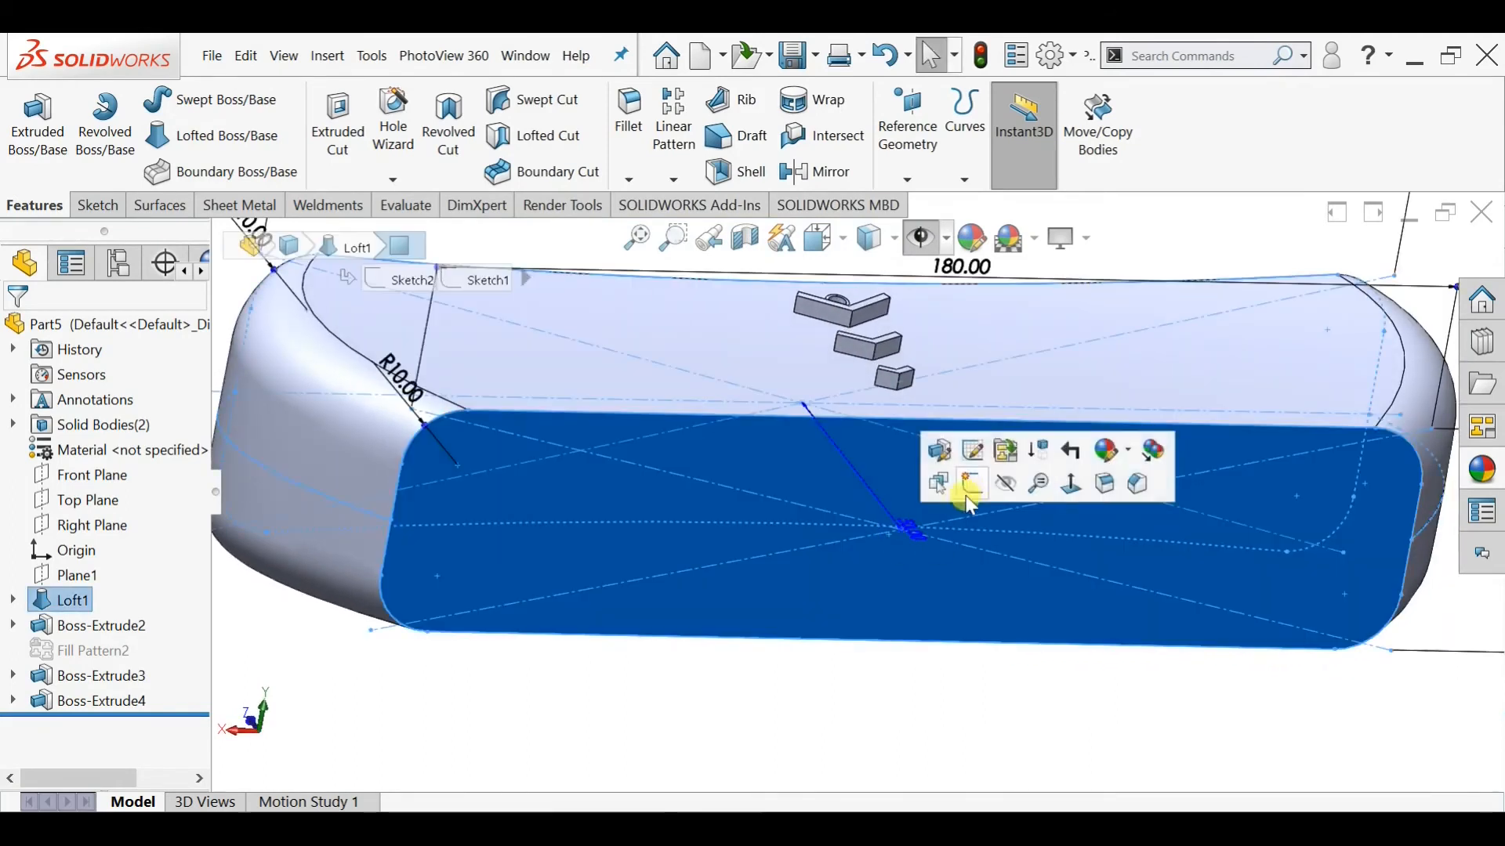
pyautogui.click(967, 492)
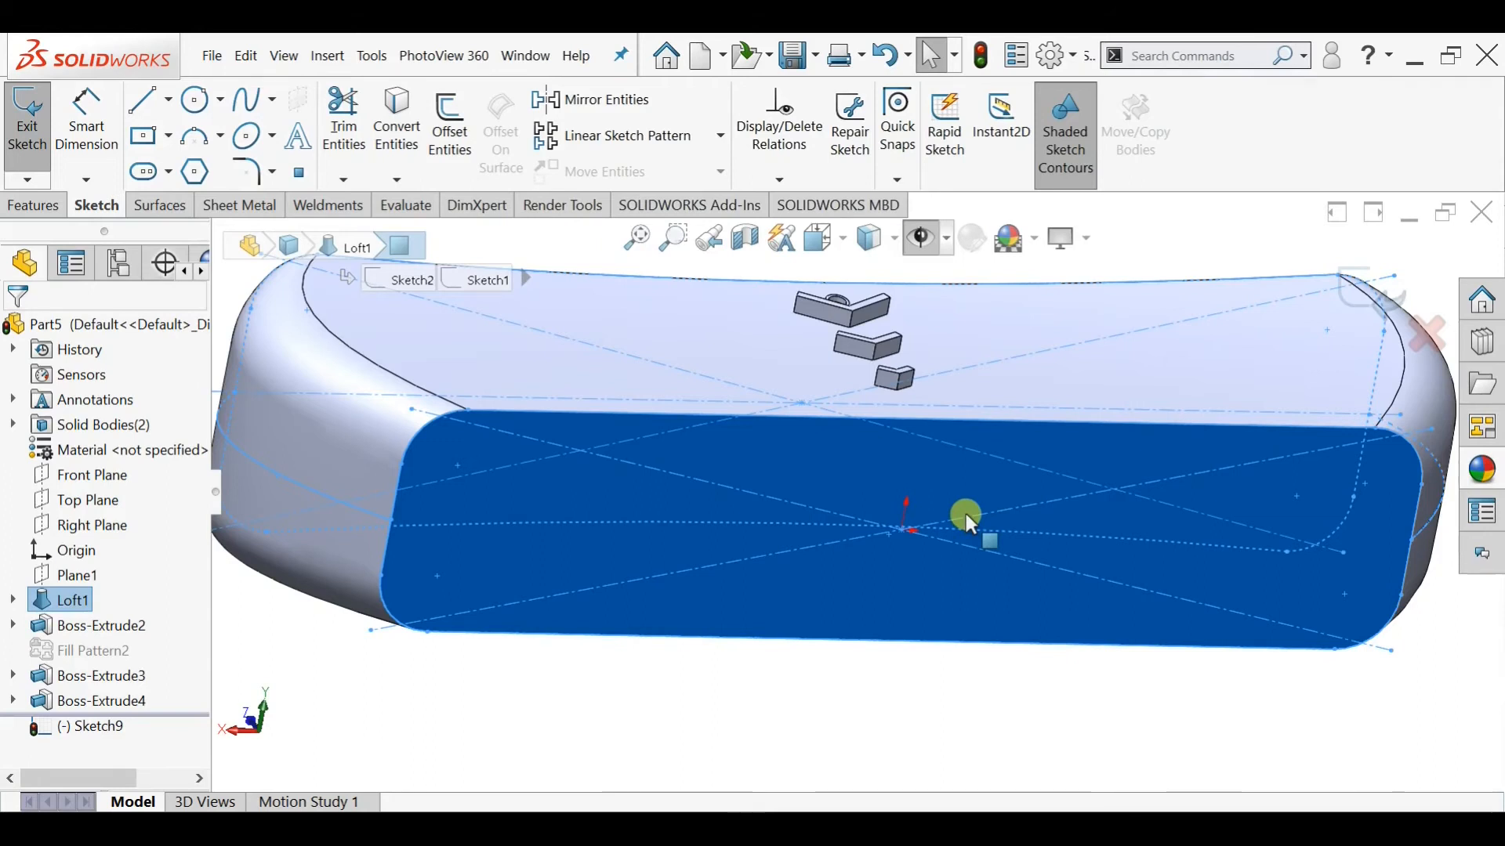
pyautogui.hotkey('ctrl', '8')
pyautogui.scroll(-5, 881, 444)
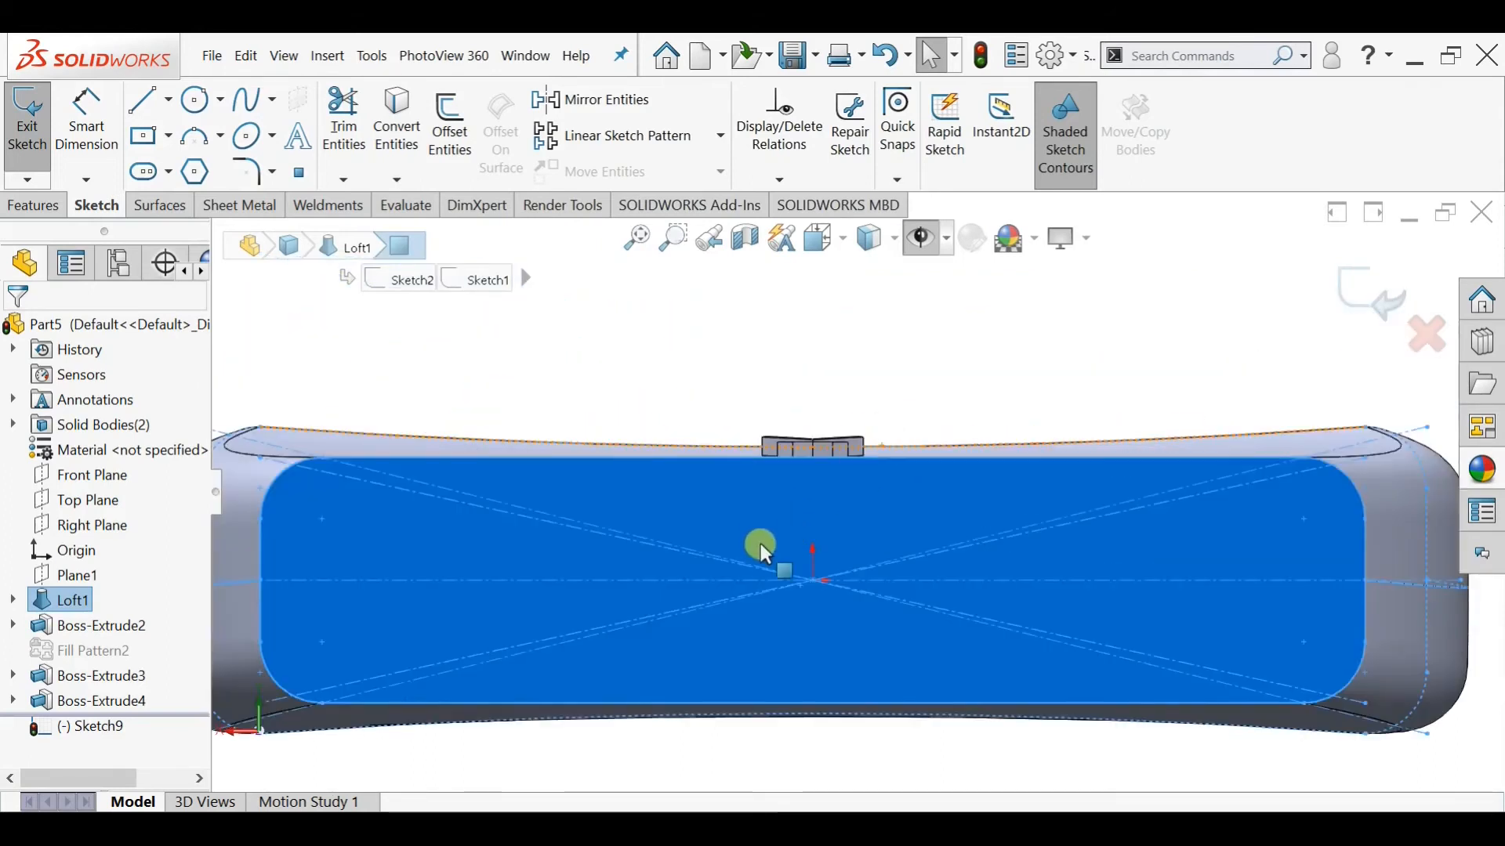
pyautogui.click(144, 135)
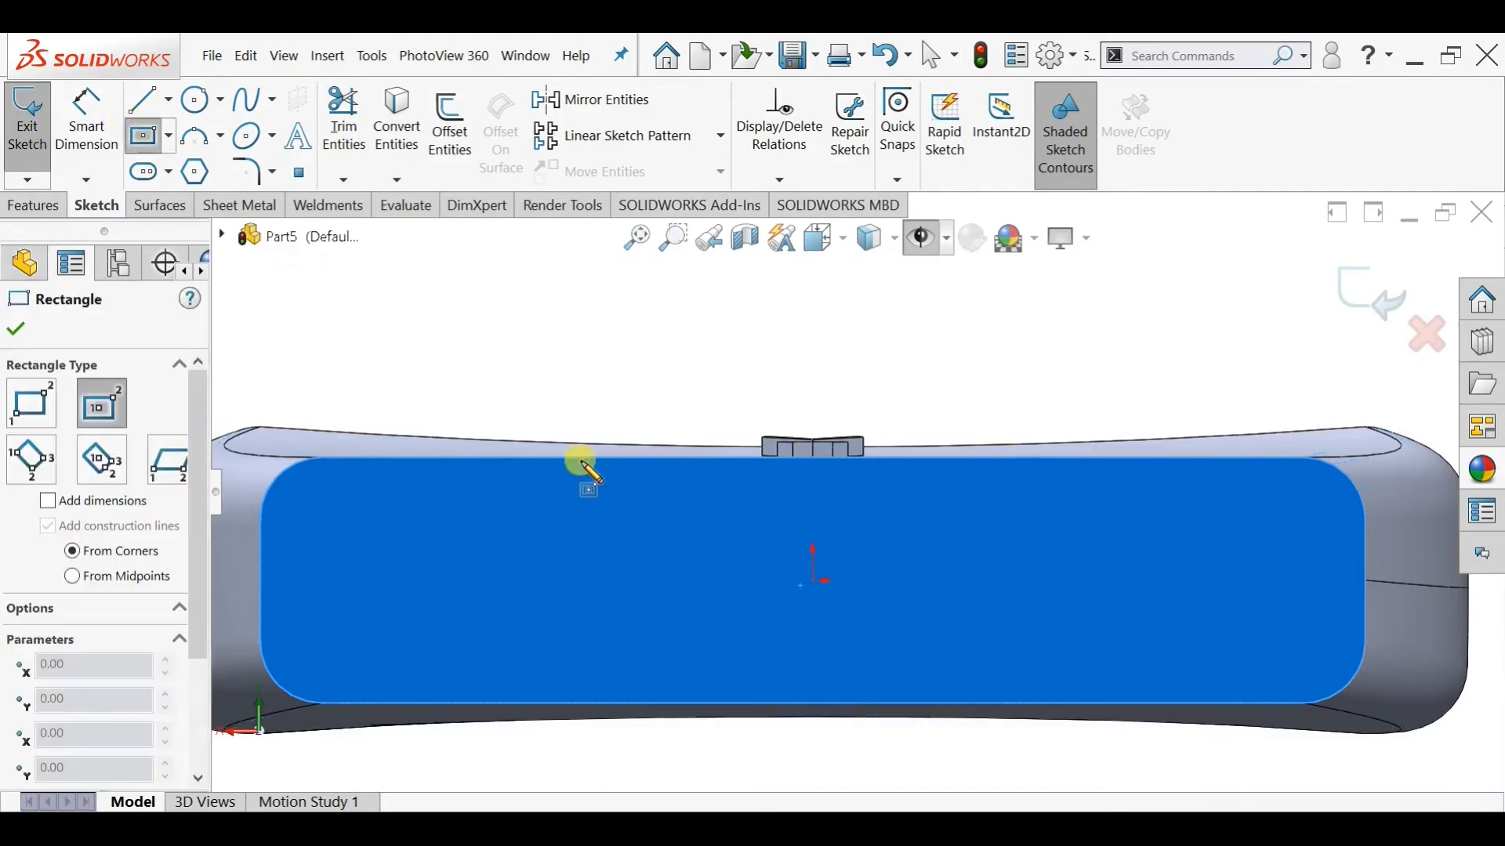
pyautogui.click(139, 173)
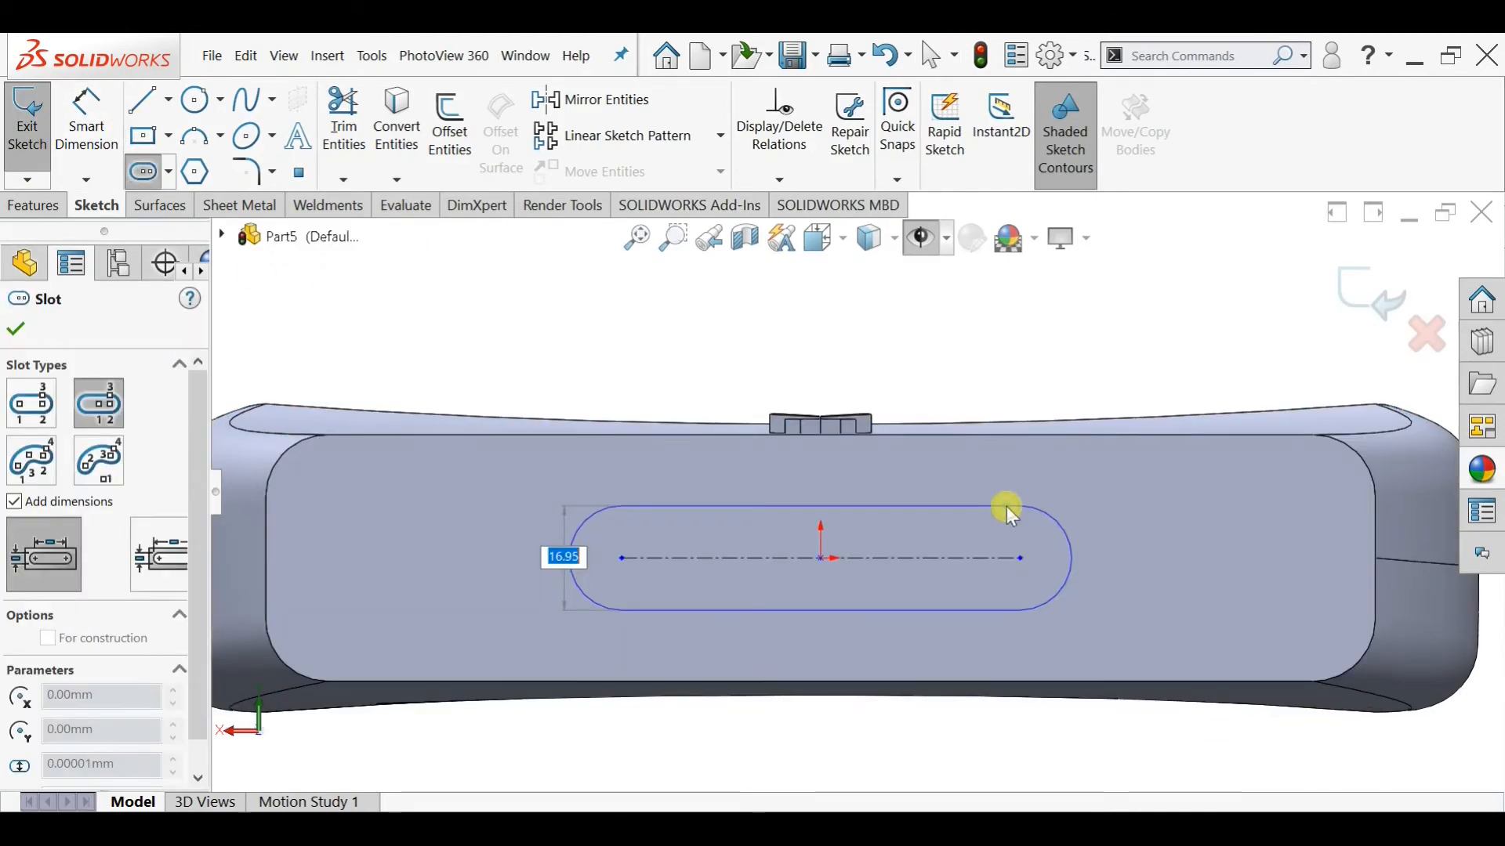
pyautogui.click(1006, 507)
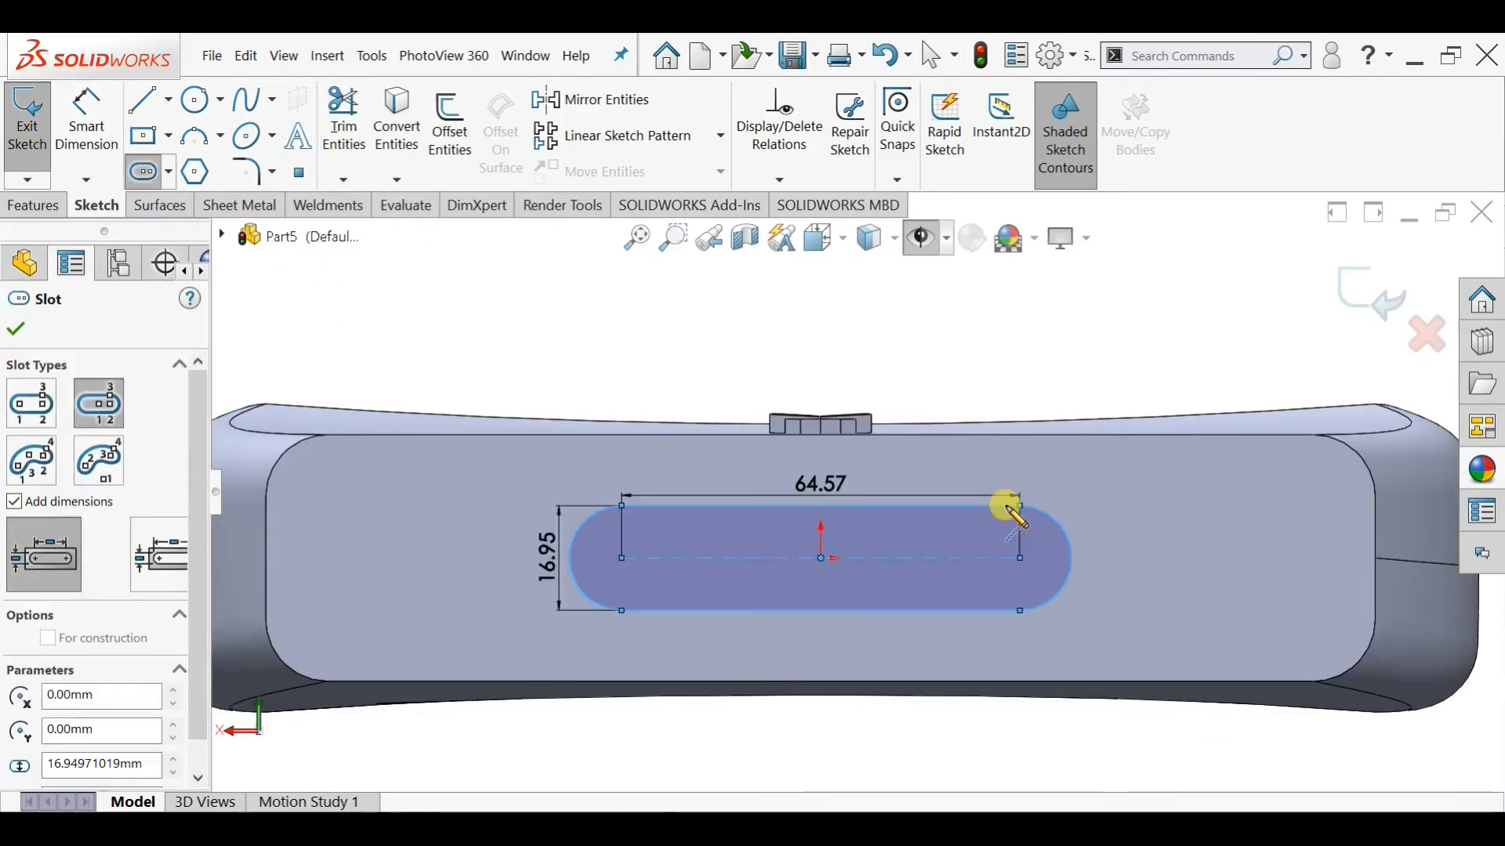
pyautogui.press('Escape')
# Set the slot's width to 20 mm and its center-to-center length to 50 mm
pyautogui.doubleClick(549, 561)
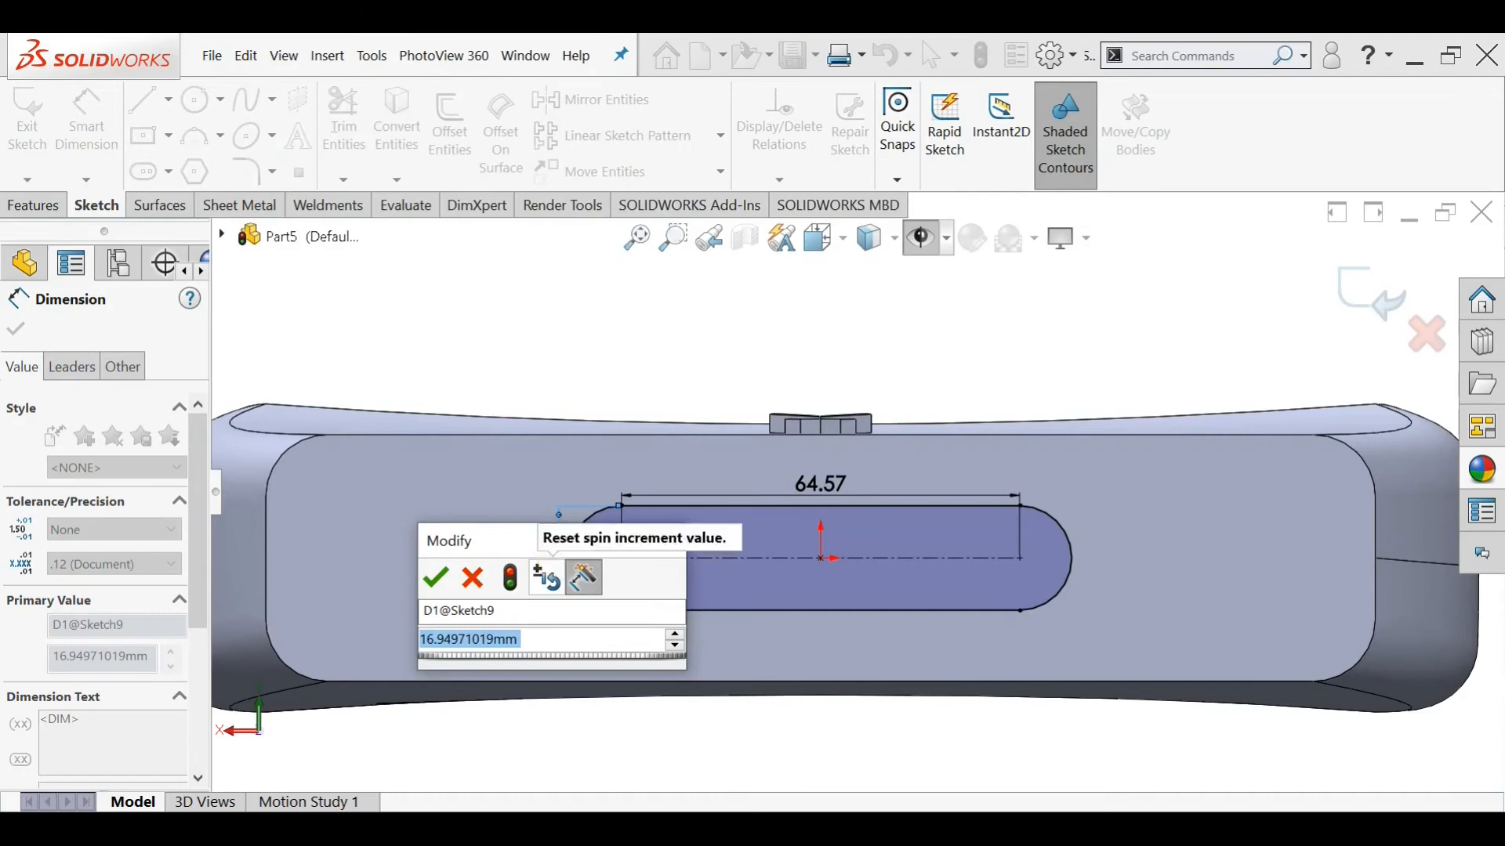
pyautogui.write('20')
pyautogui.press('Return')
pyautogui.doubleClick(815, 484)
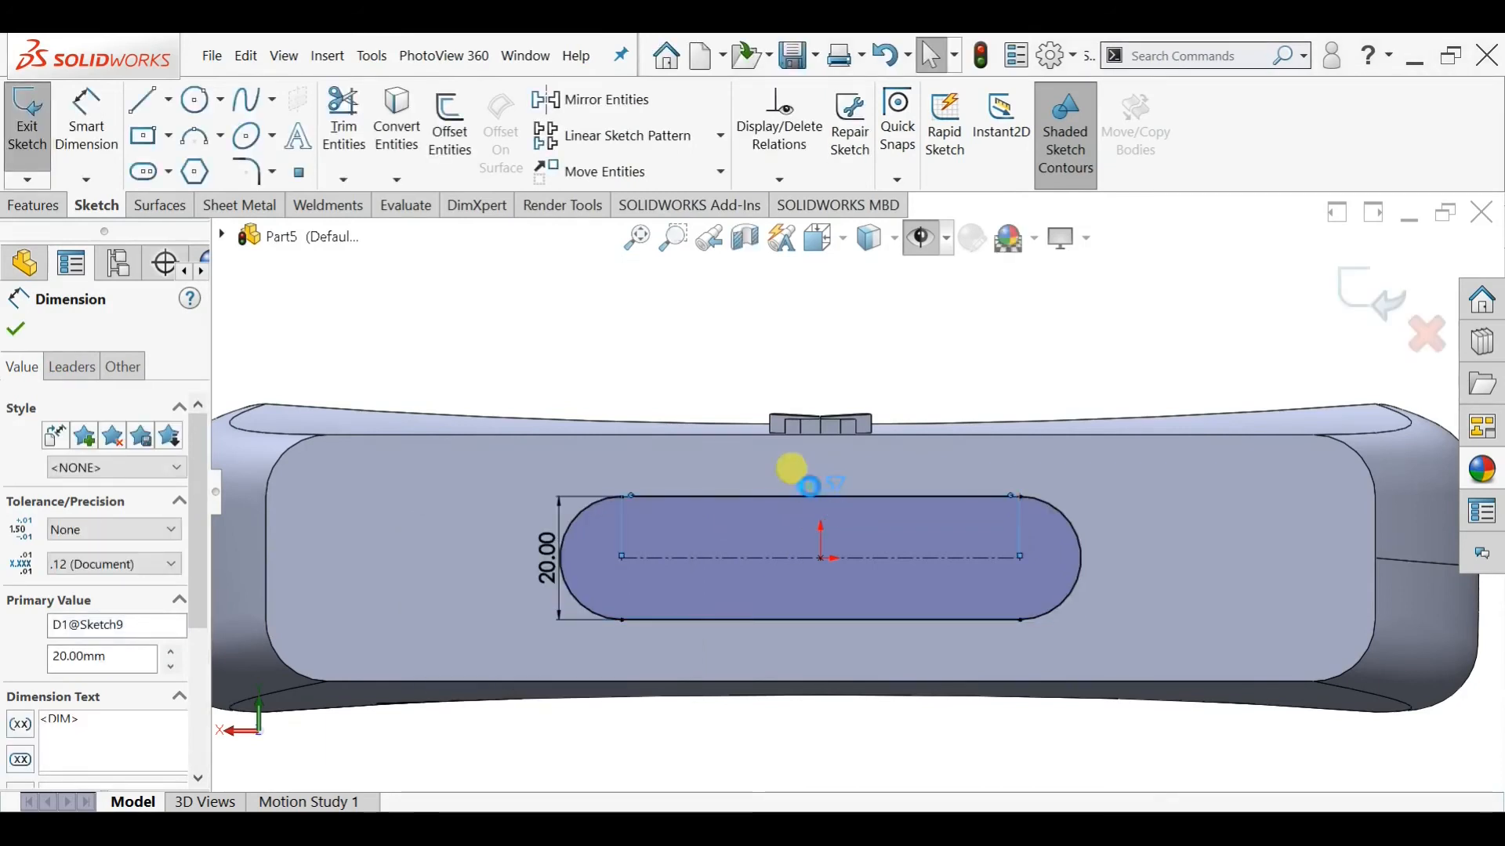
pyautogui.write('50')
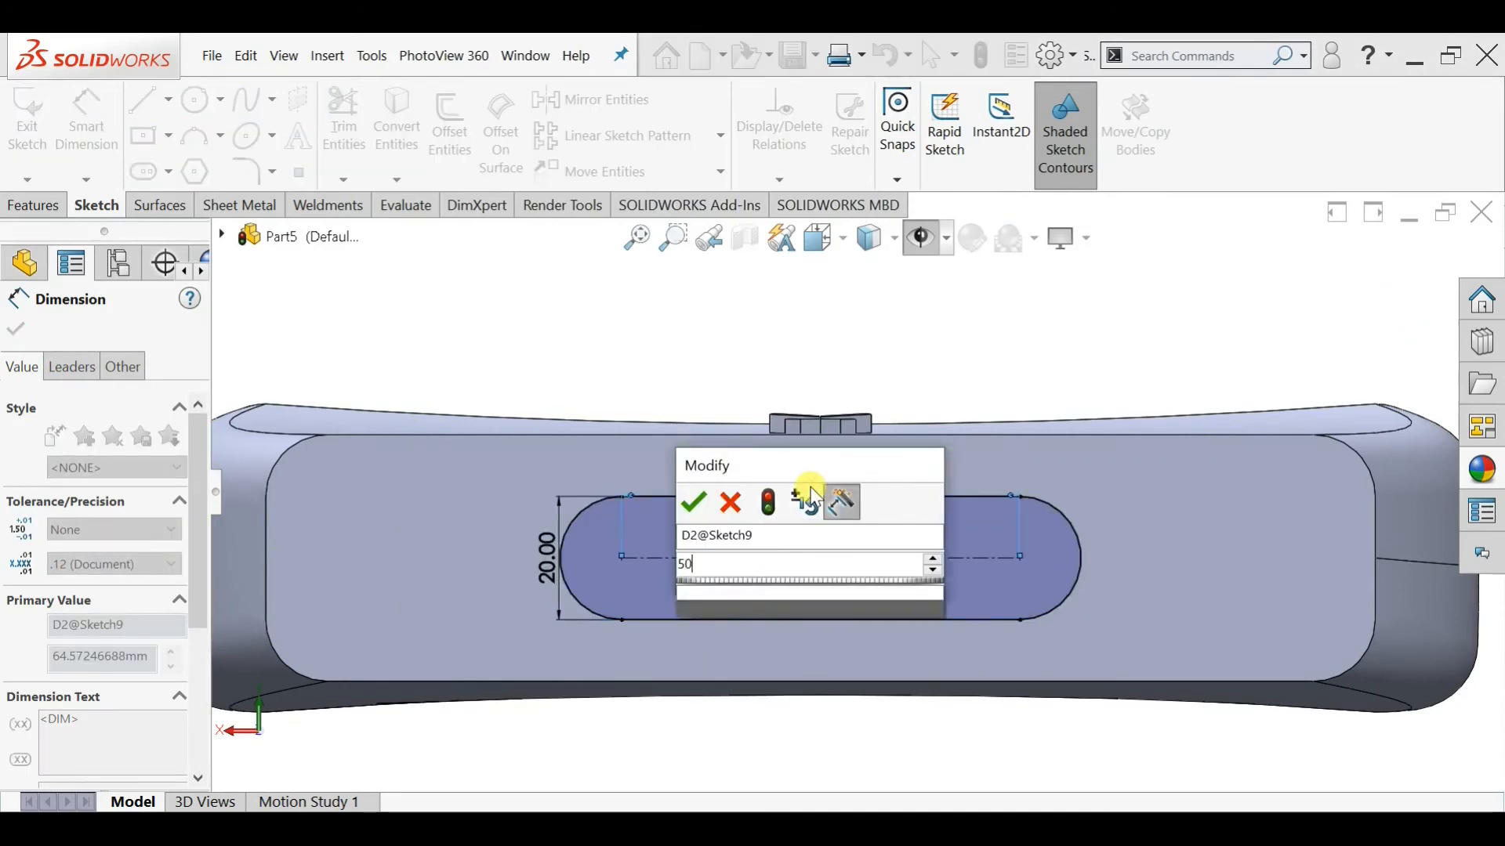
pyautogui.press('Return')
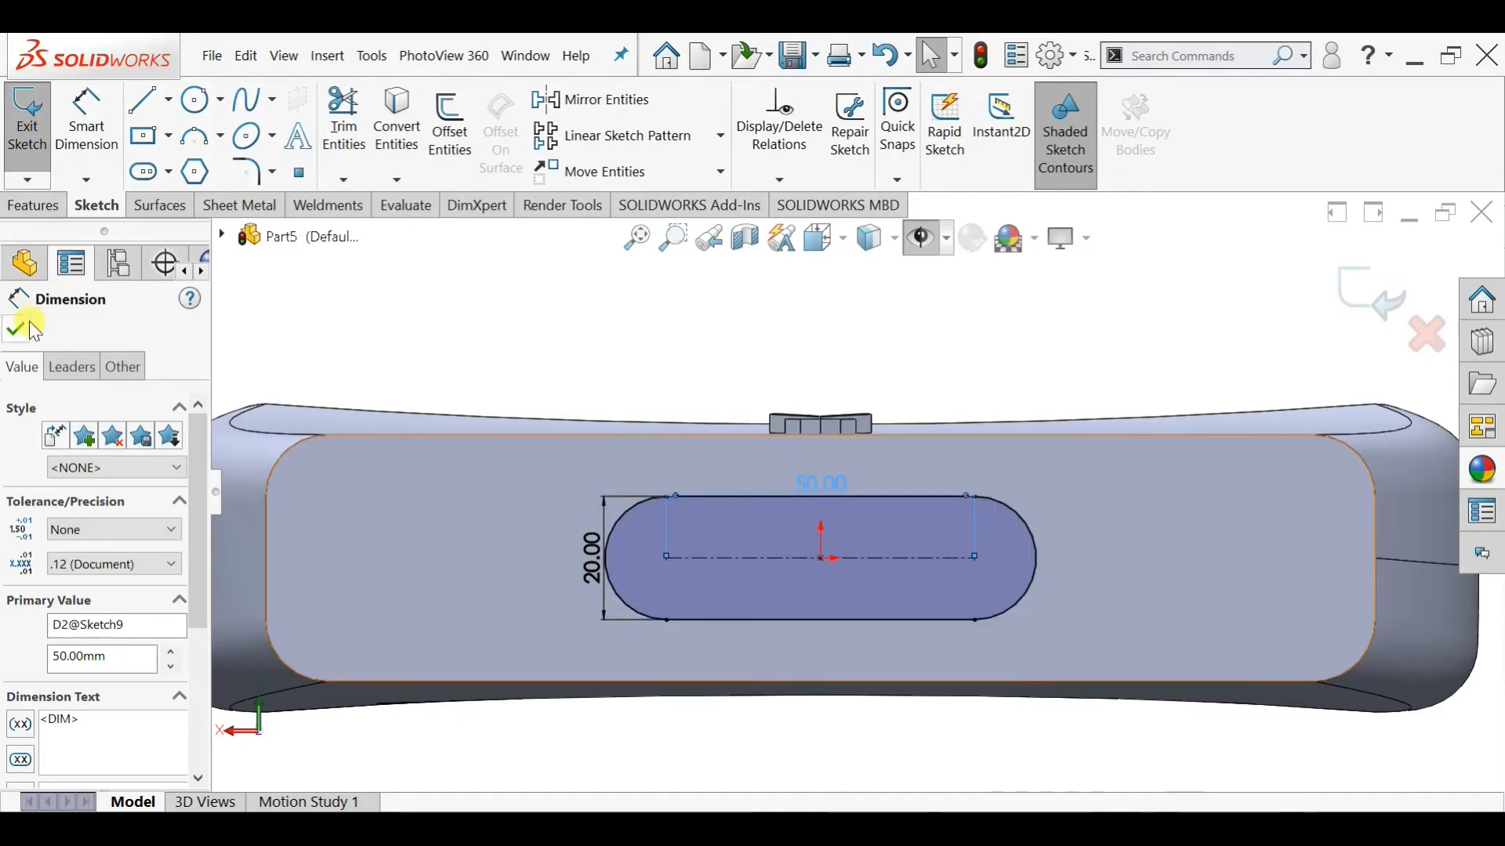
pyautogui.click(30, 325)
# Cut the slot profile 10 mm deep into the body's back face with a blind Extruded Cut
pyautogui.click(32, 206)
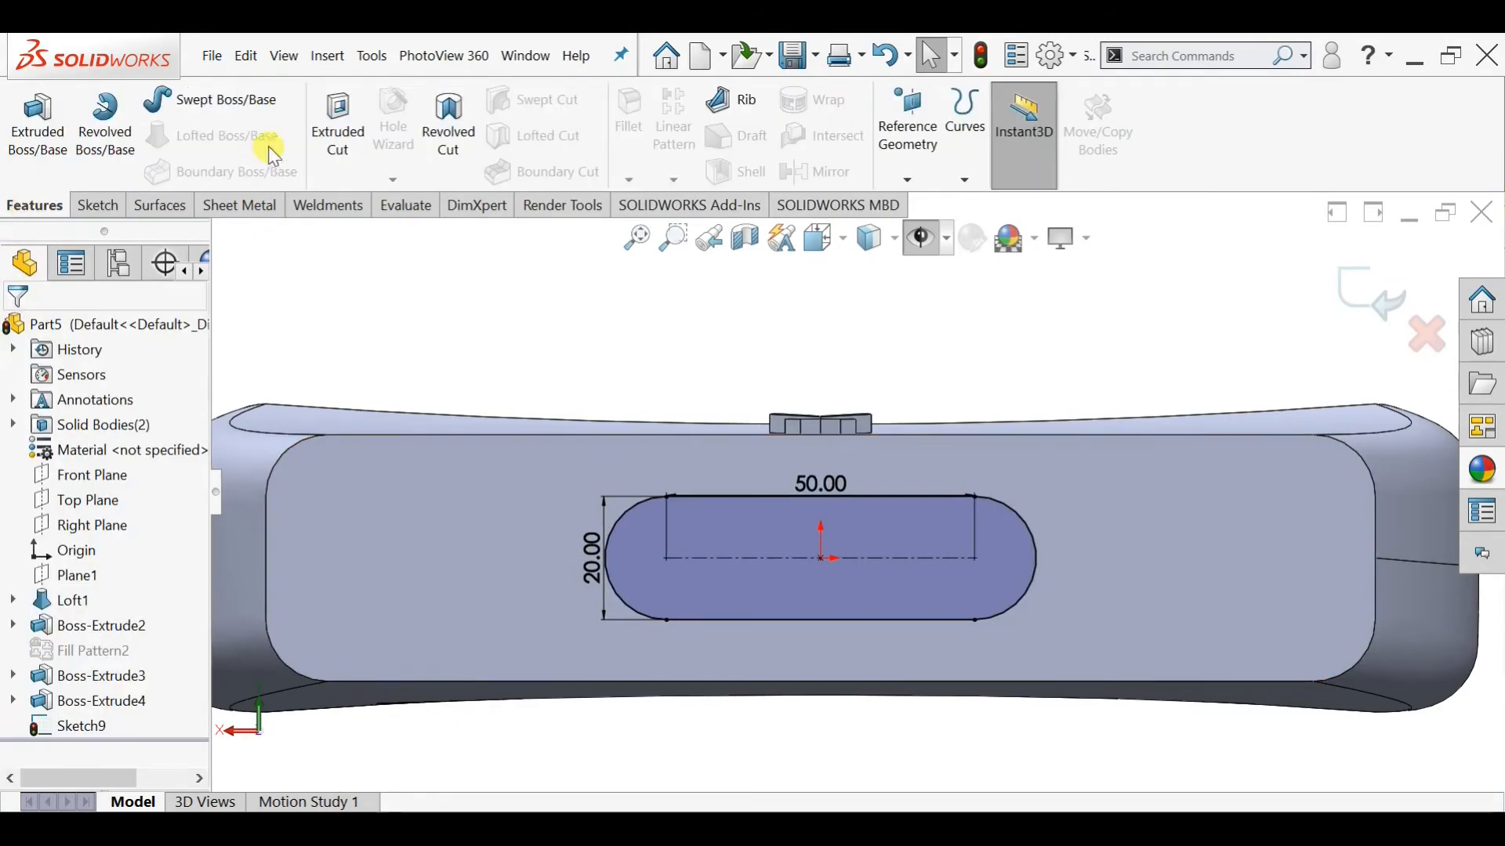
pyautogui.click(337, 121)
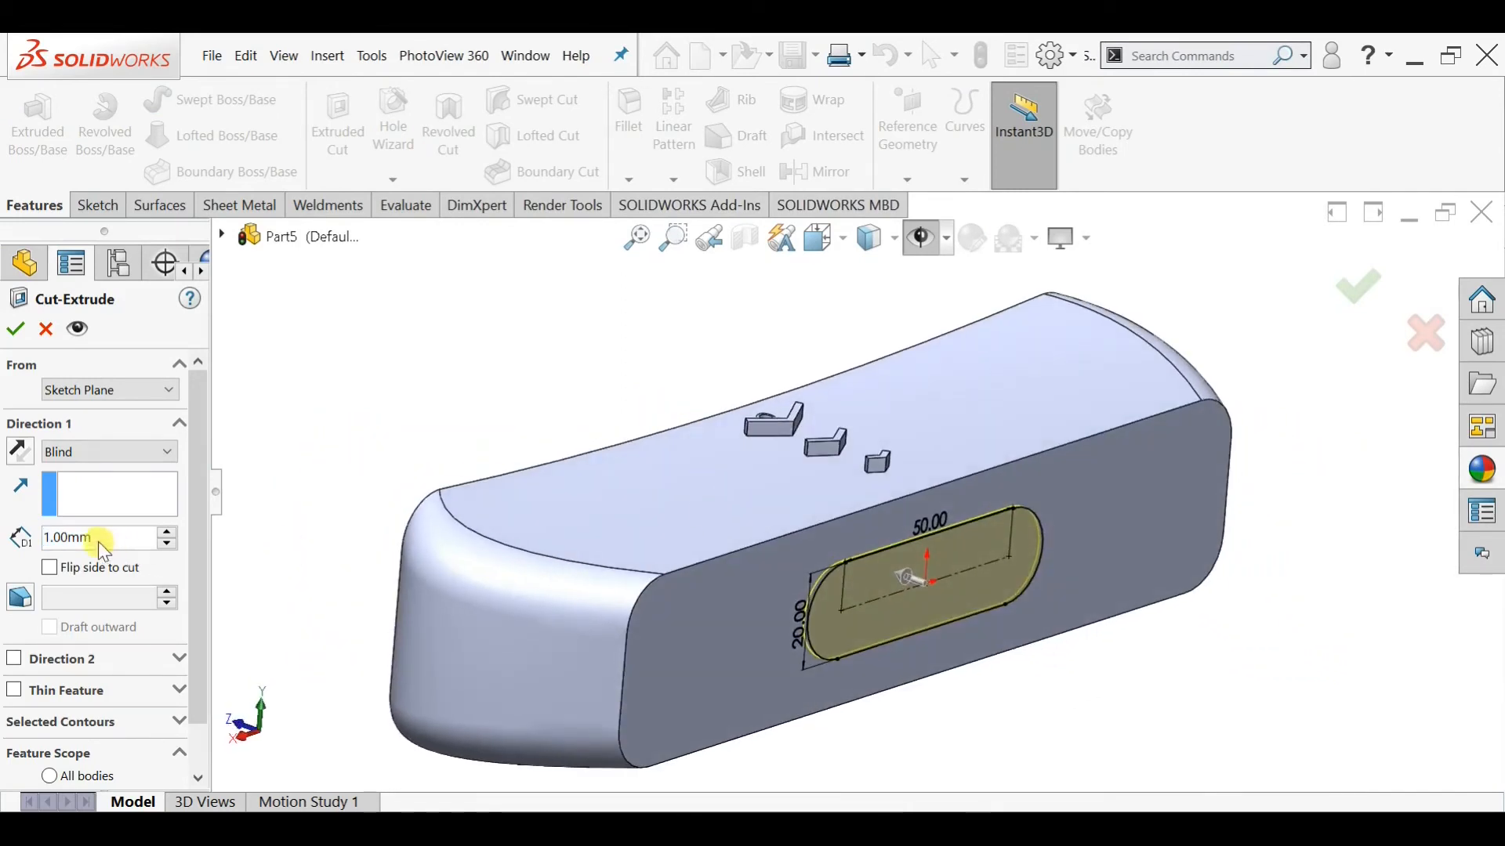
pyautogui.click(52, 534)
pyautogui.write('0')
pyautogui.press('Return')
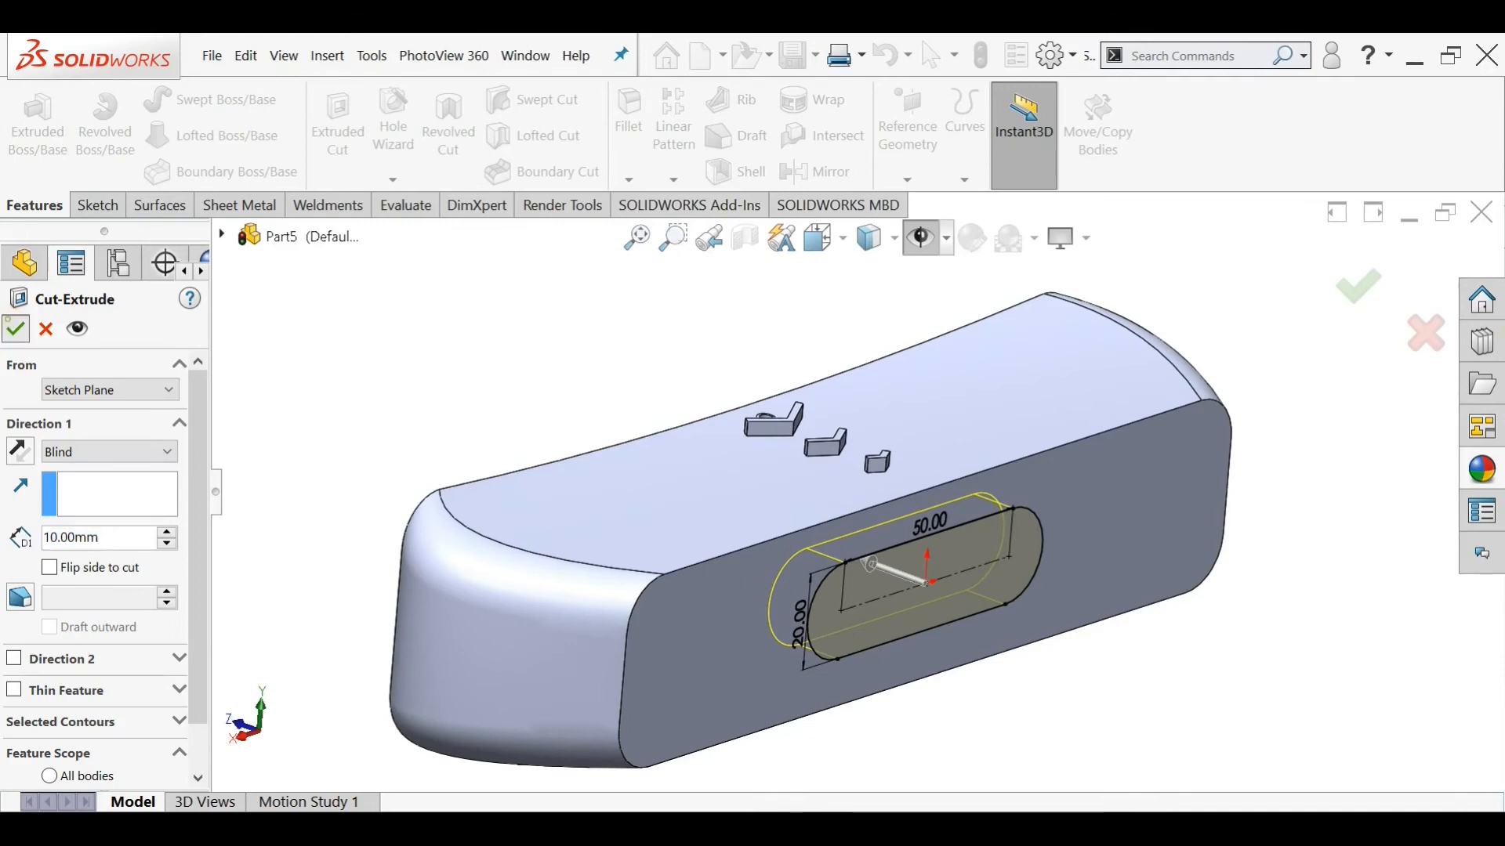
pyautogui.click(15, 328)
# Start a new sketch on the floor of the slot-shaped recess
pyautogui.moveTo(968, 707); pyautogui.dragTo(901, 648, button='middle')
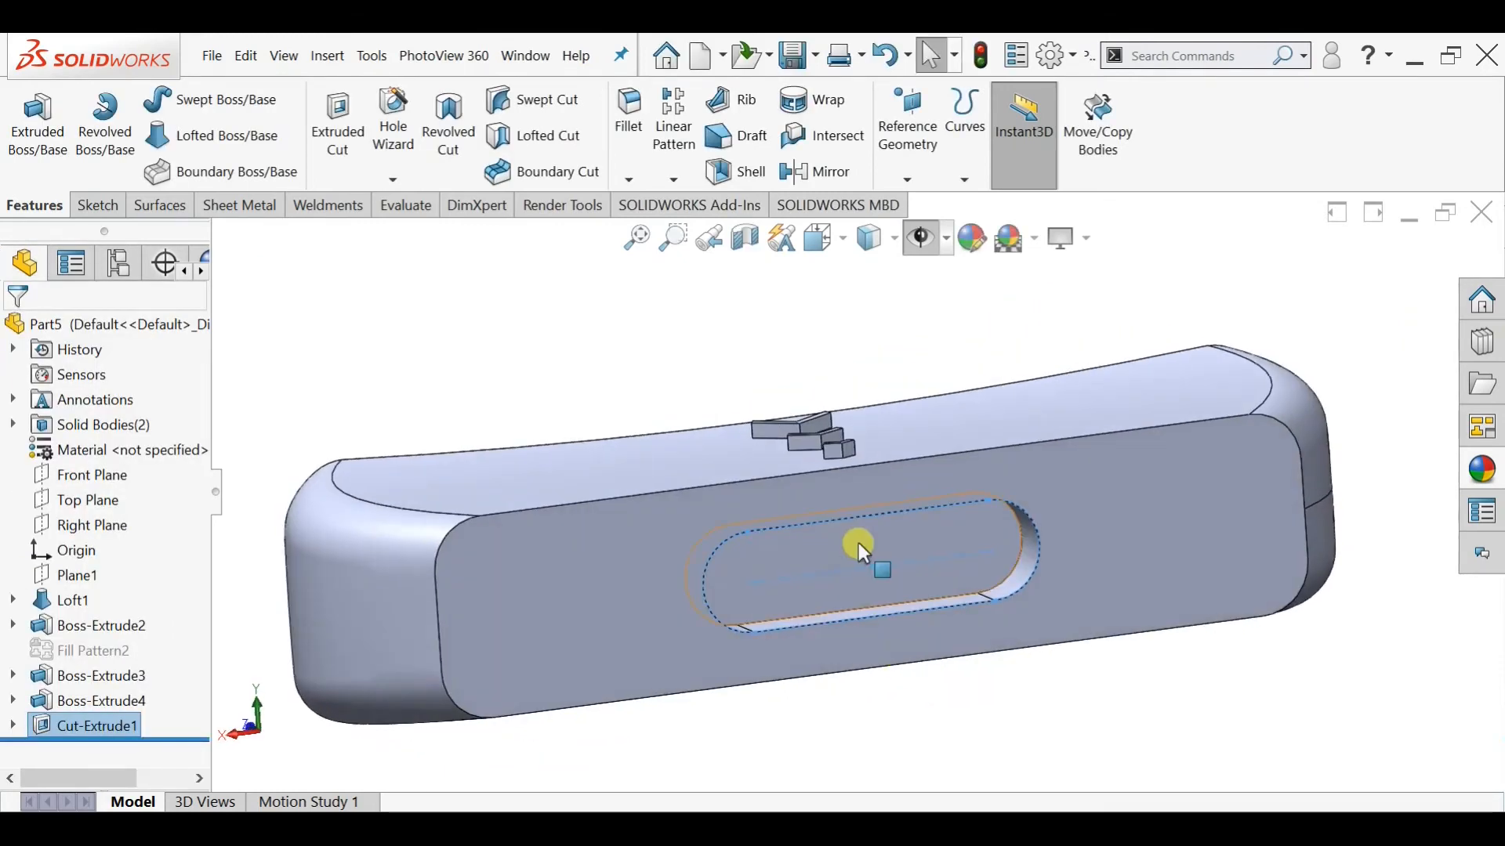
pyautogui.click(860, 549)
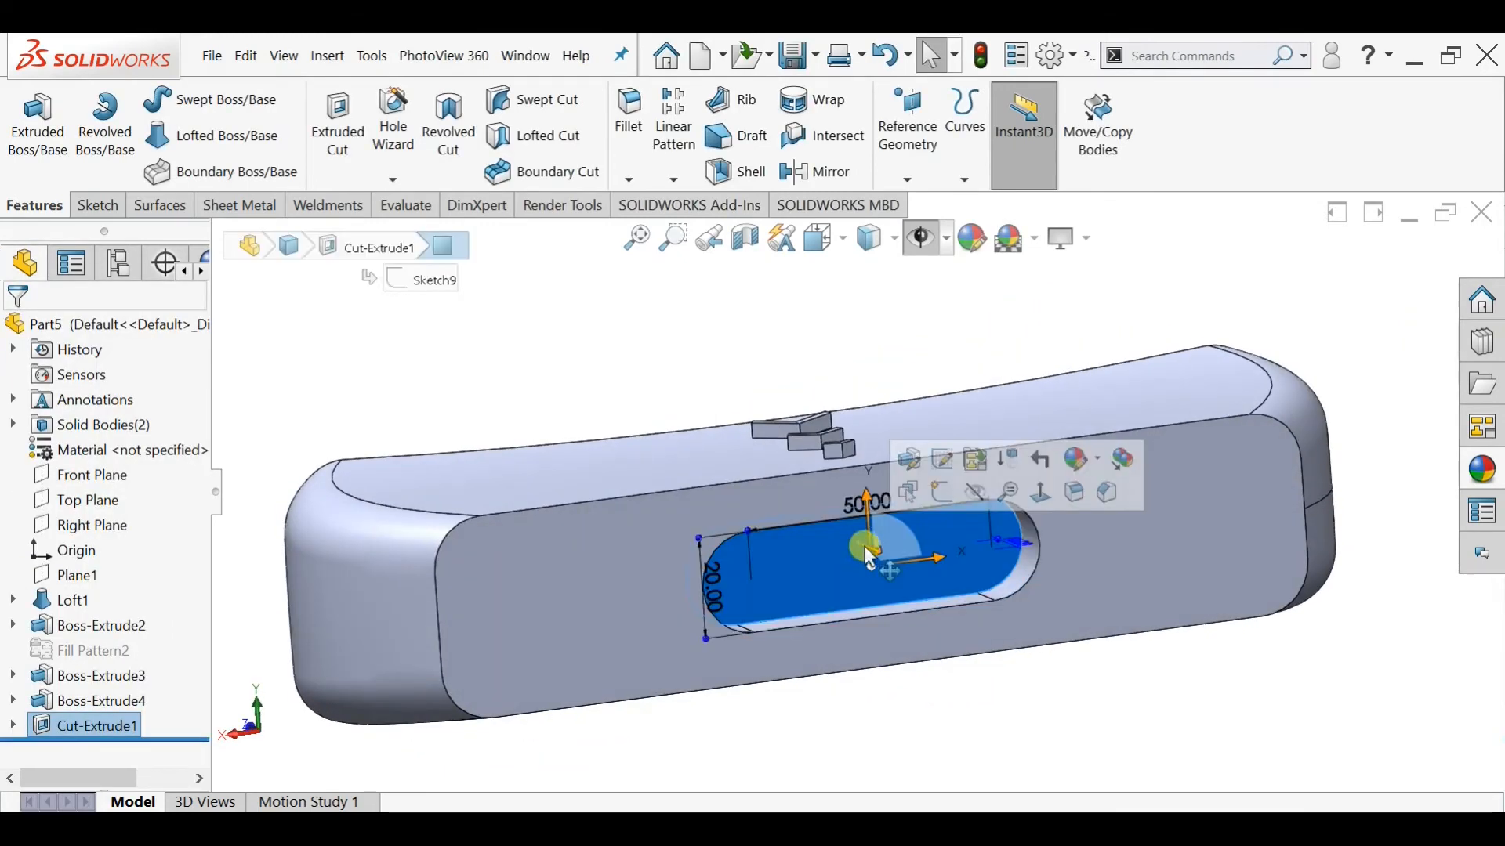
pyautogui.click(938, 496)
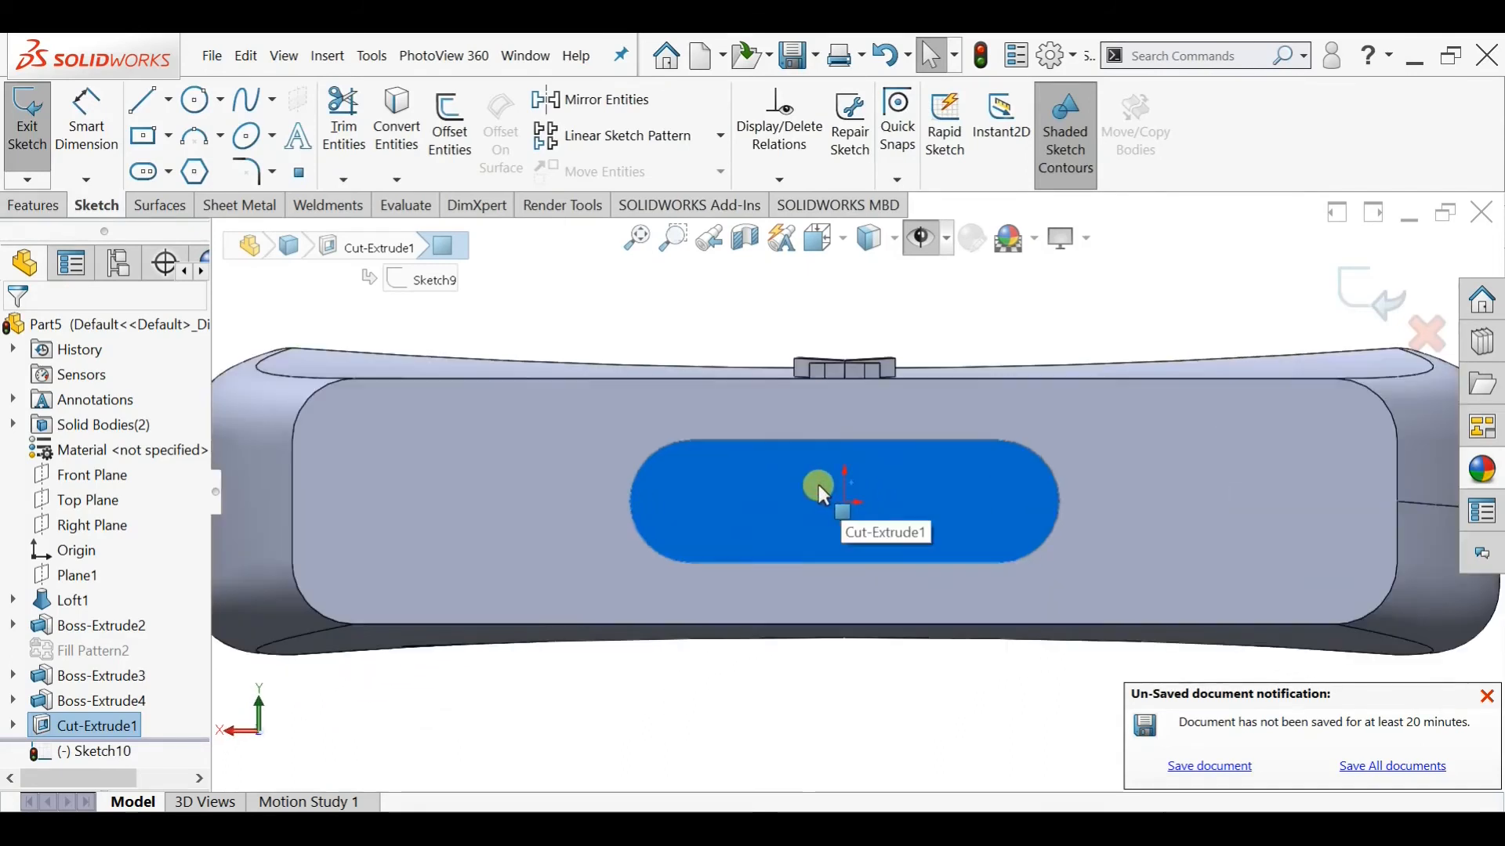
pyautogui.scroll(-3, 819, 485)
# Switch to the finished speaker model and examine the shapes and placement of the port cutouts in its rear recess
pyautogui.hotkey('ctrl', 'Tab')
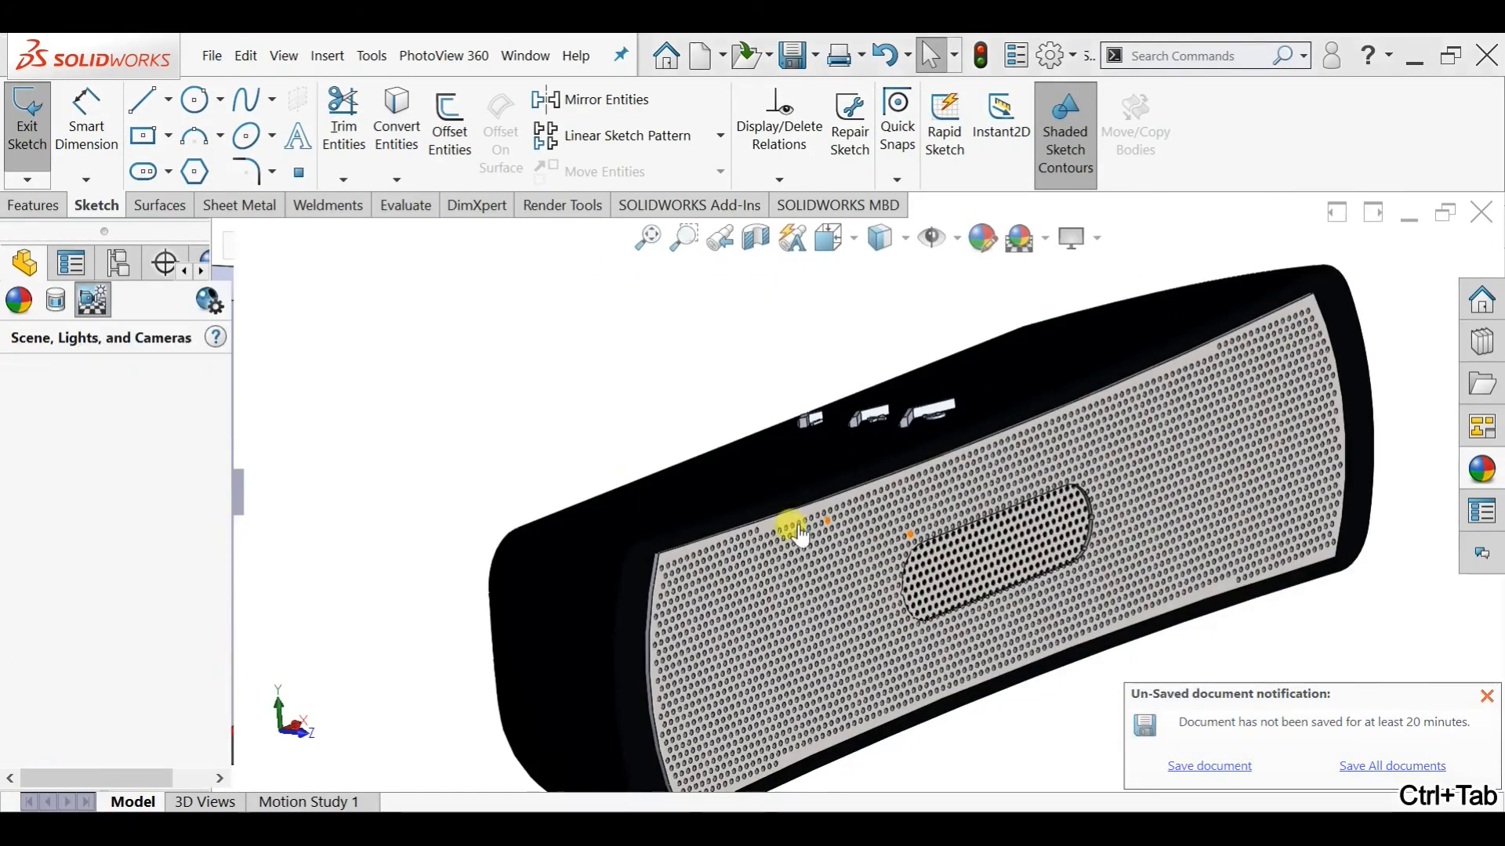
pyautogui.moveTo(881, 521); pyautogui.dragTo(1035, 572, button='middle')
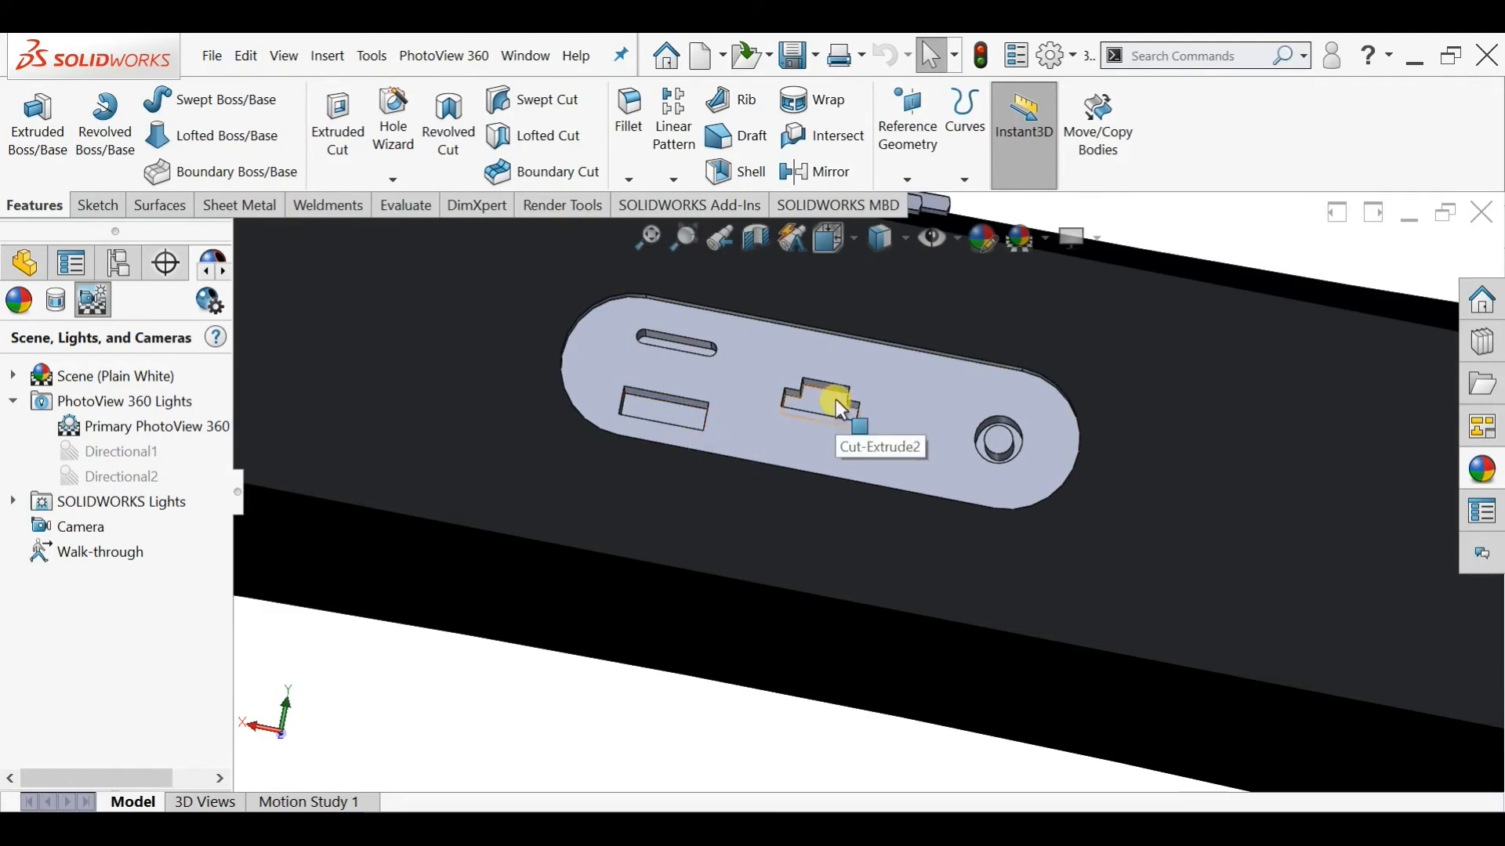
pyautogui.scroll(2, 1005, 421)
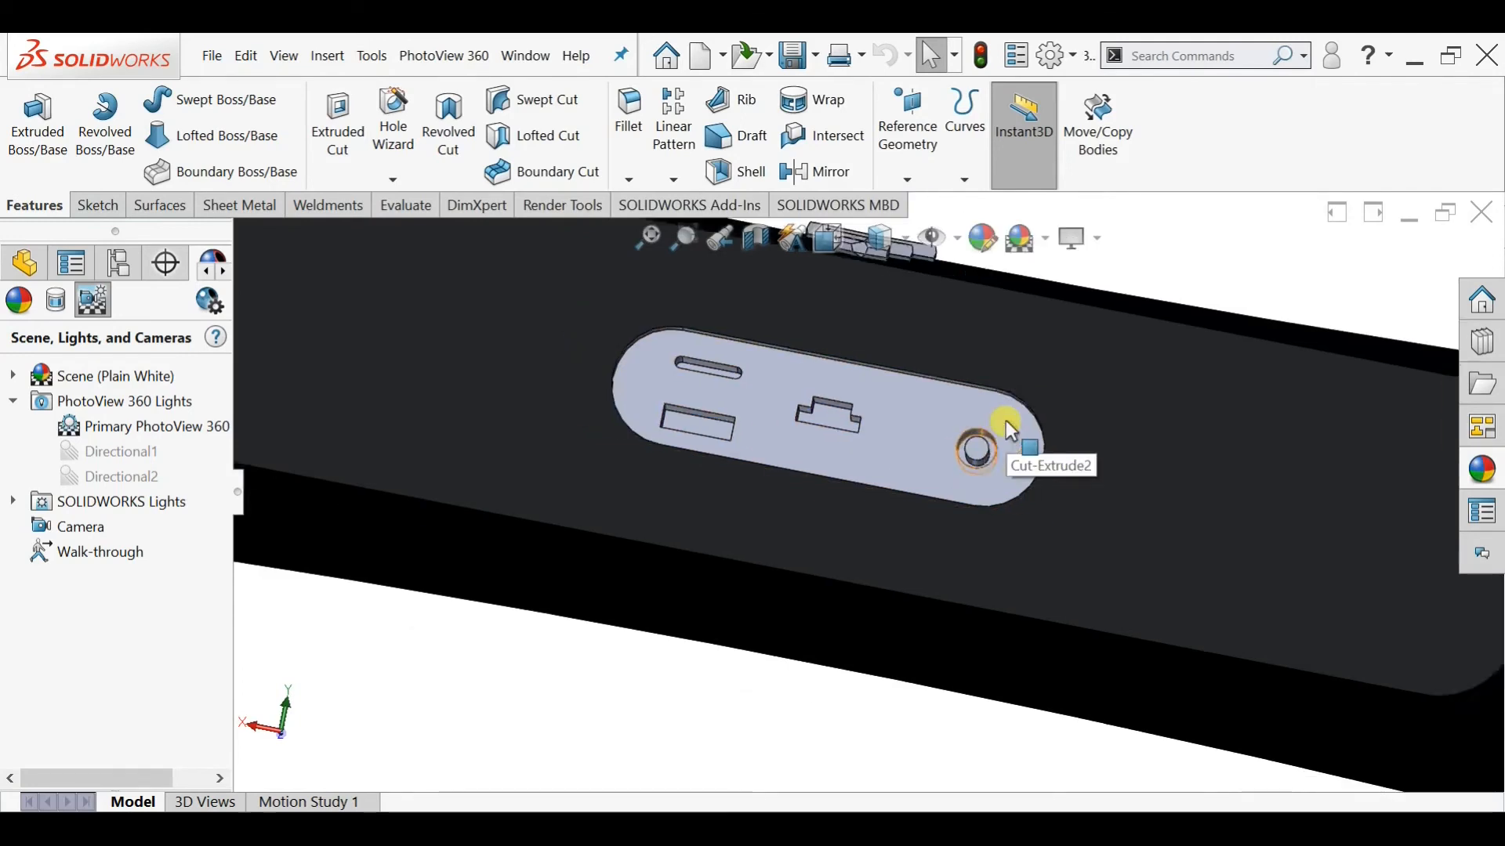
pyautogui.hotkey('ctrl', 'Tab')
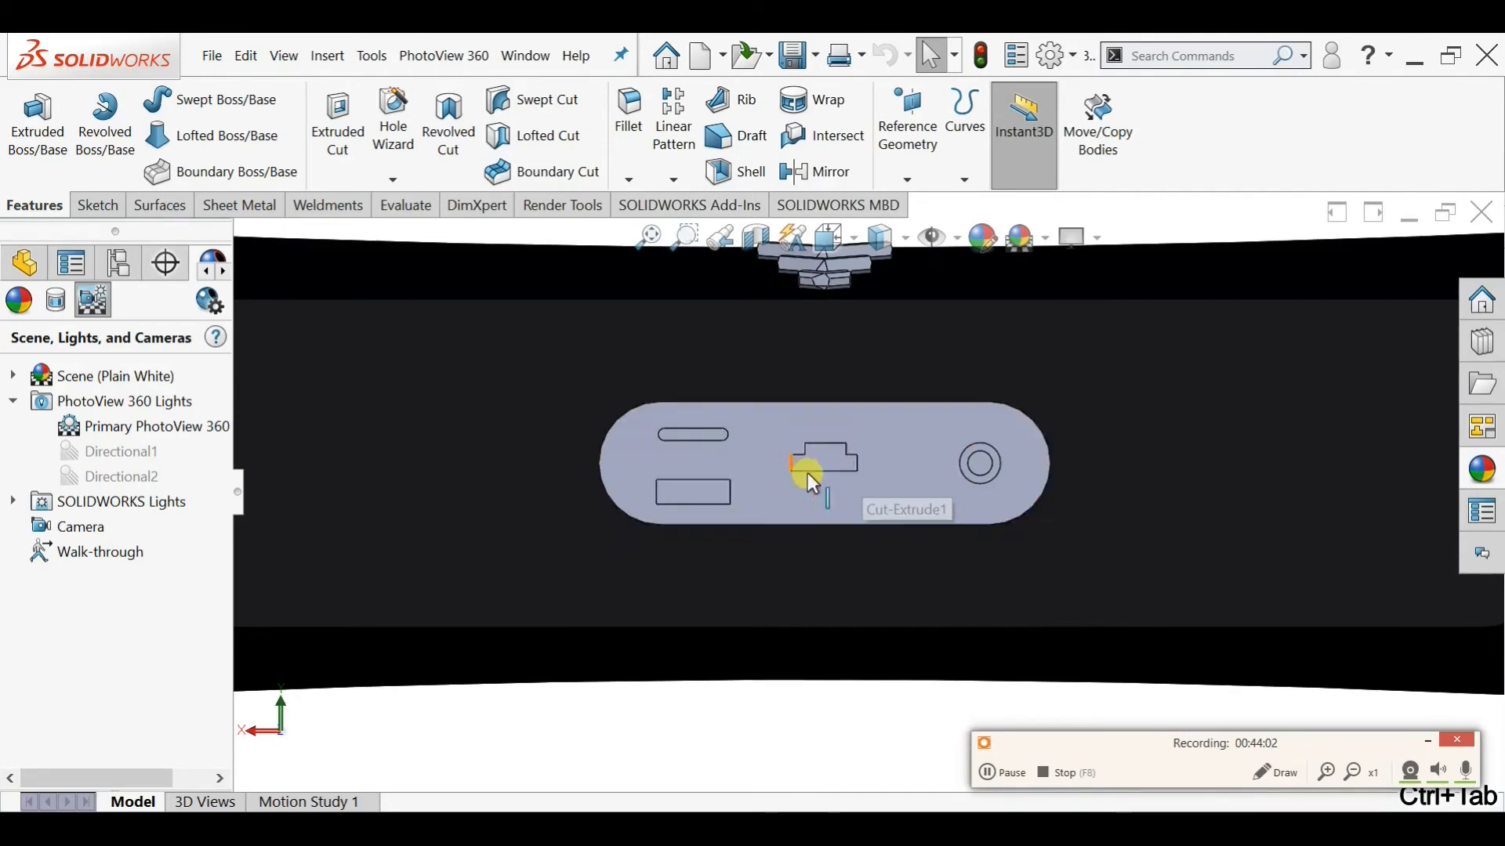
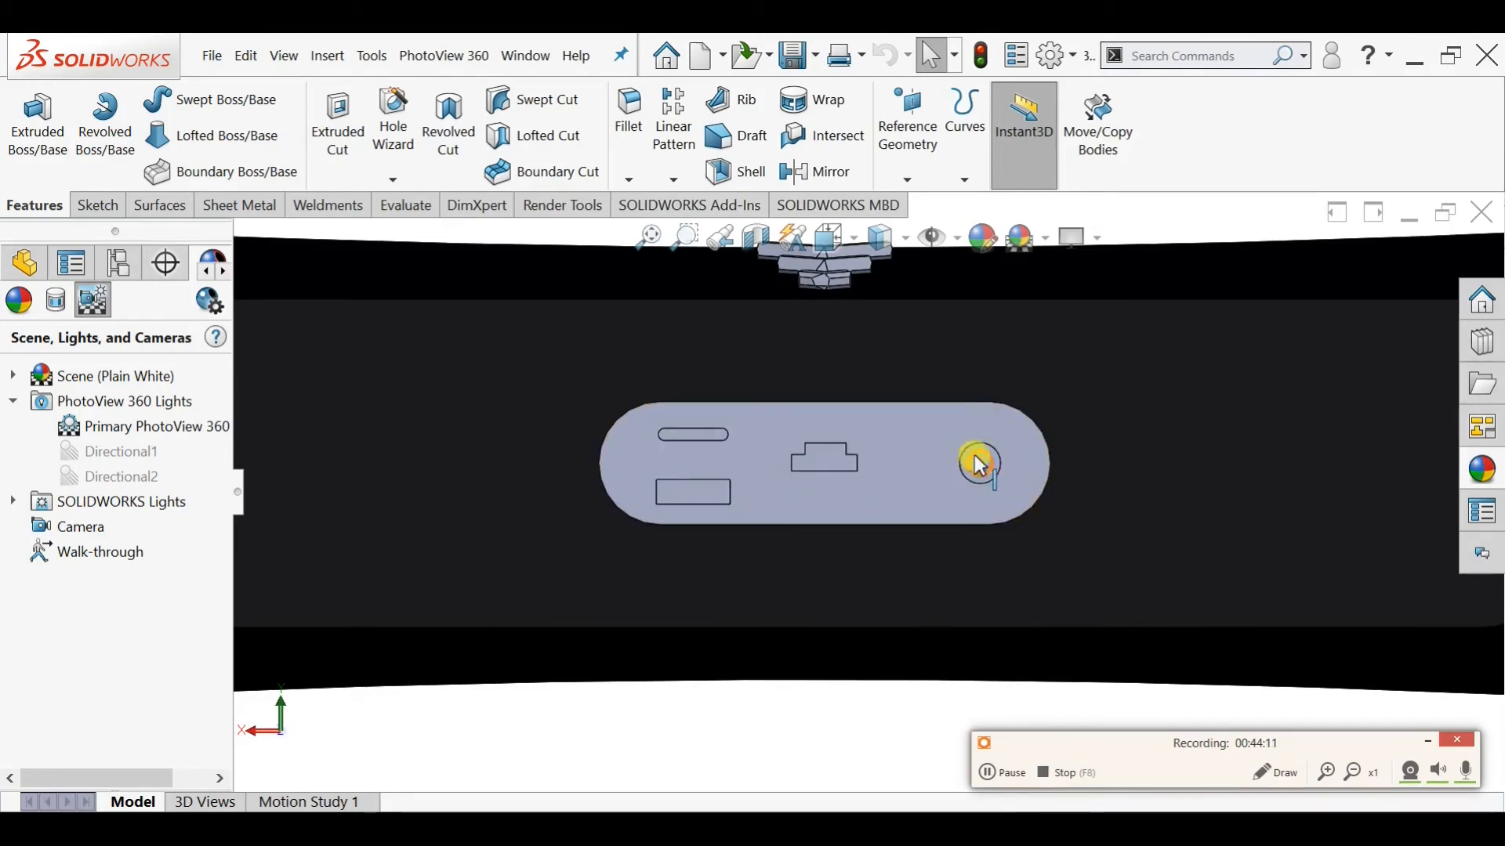
pyautogui.hotkey('ctrl', 'Tab')
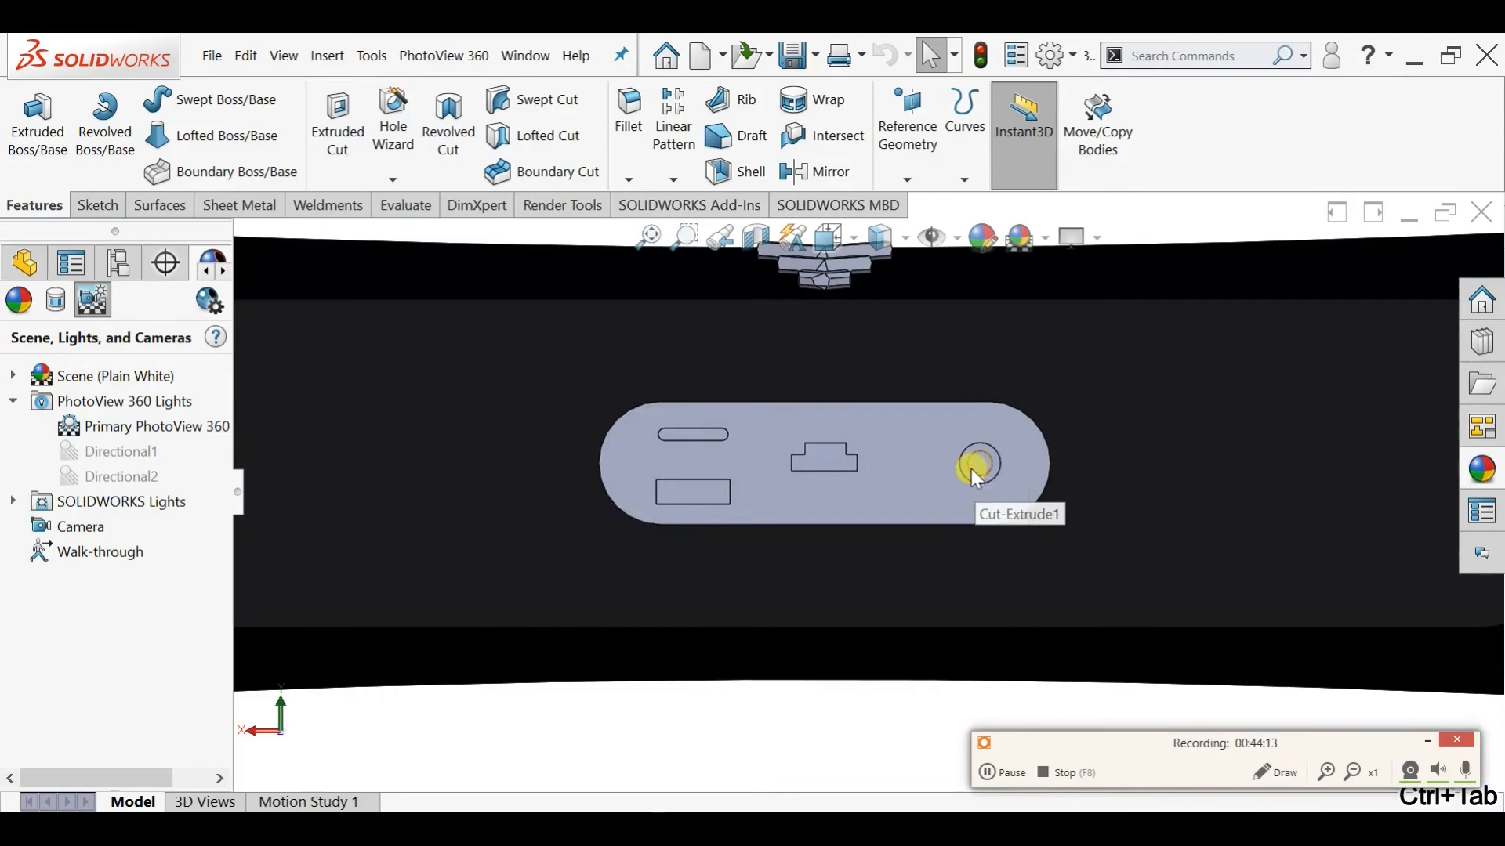
# Return to the working part and sketch two overlapping center rectangles, about 14.6 mm and 9.6 mm wide, in the middle of the recess floor
pyautogui.scroll(-1, 895, 496)
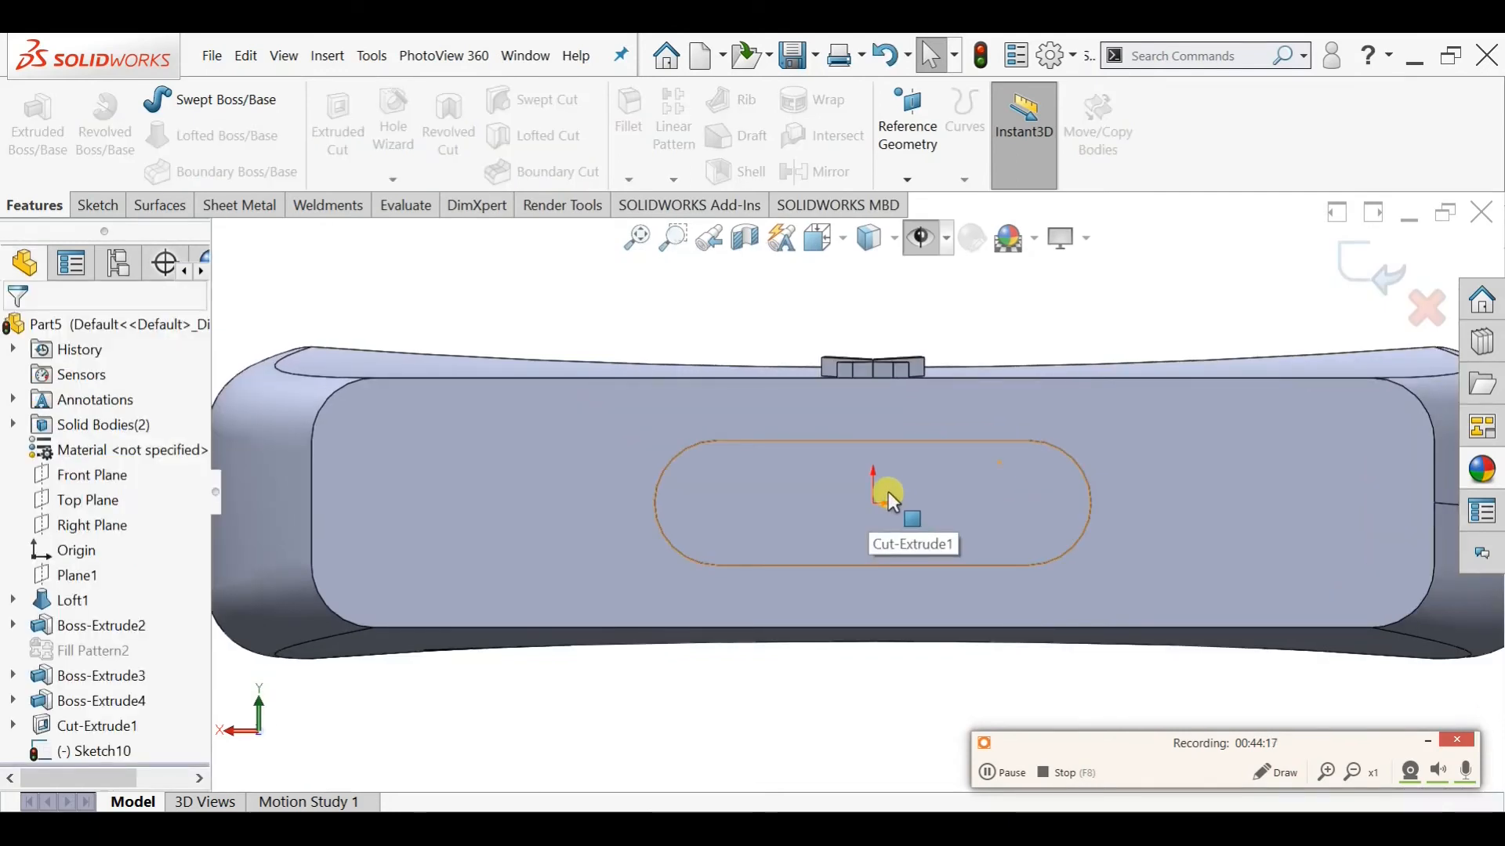
pyautogui.click(887, 491)
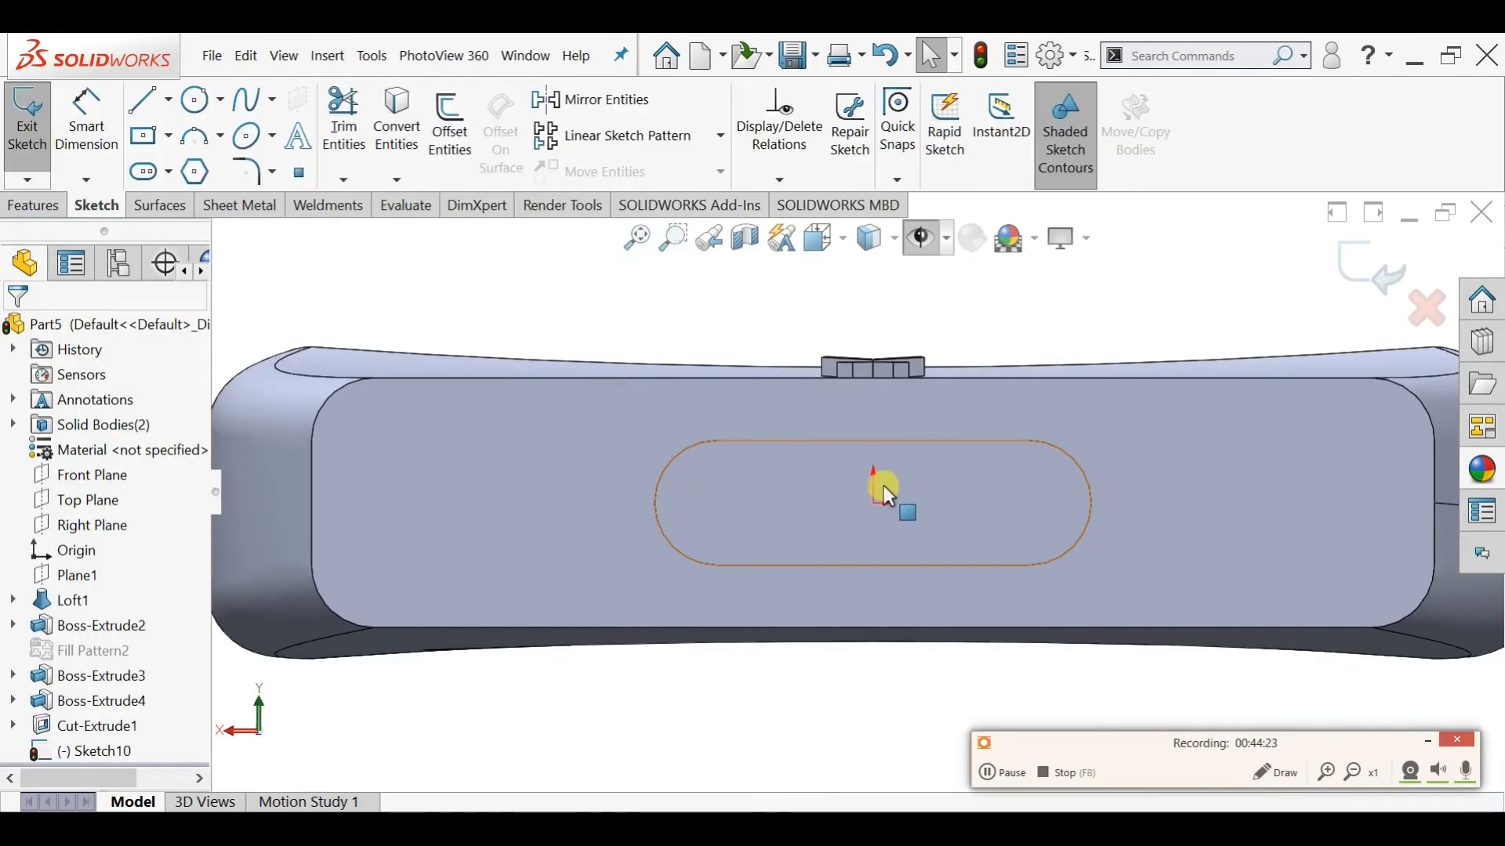
pyautogui.click(914, 486)
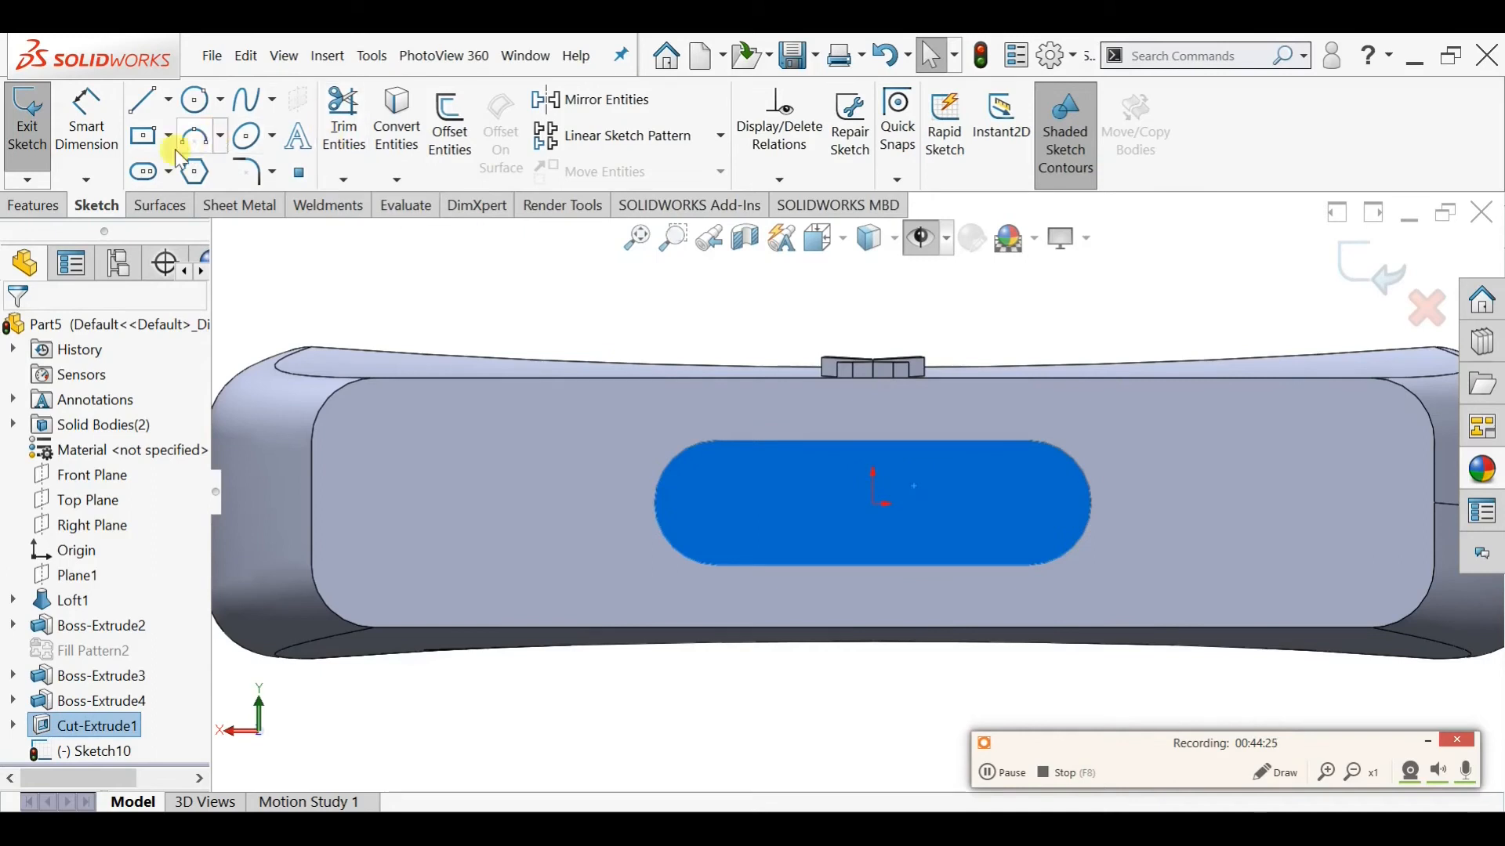
pyautogui.click(145, 141)
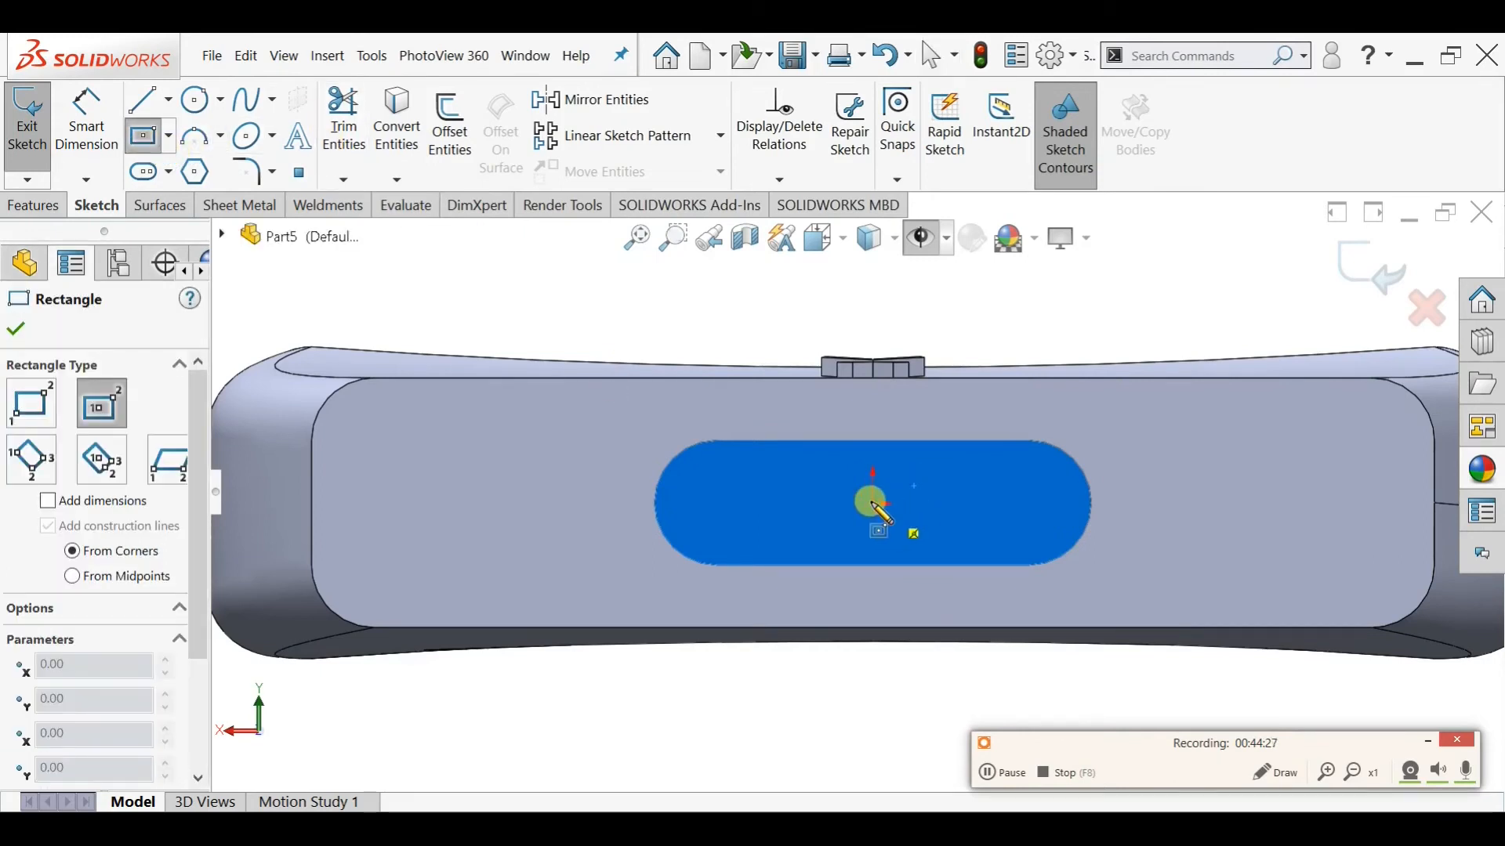
pyautogui.click(883, 504)
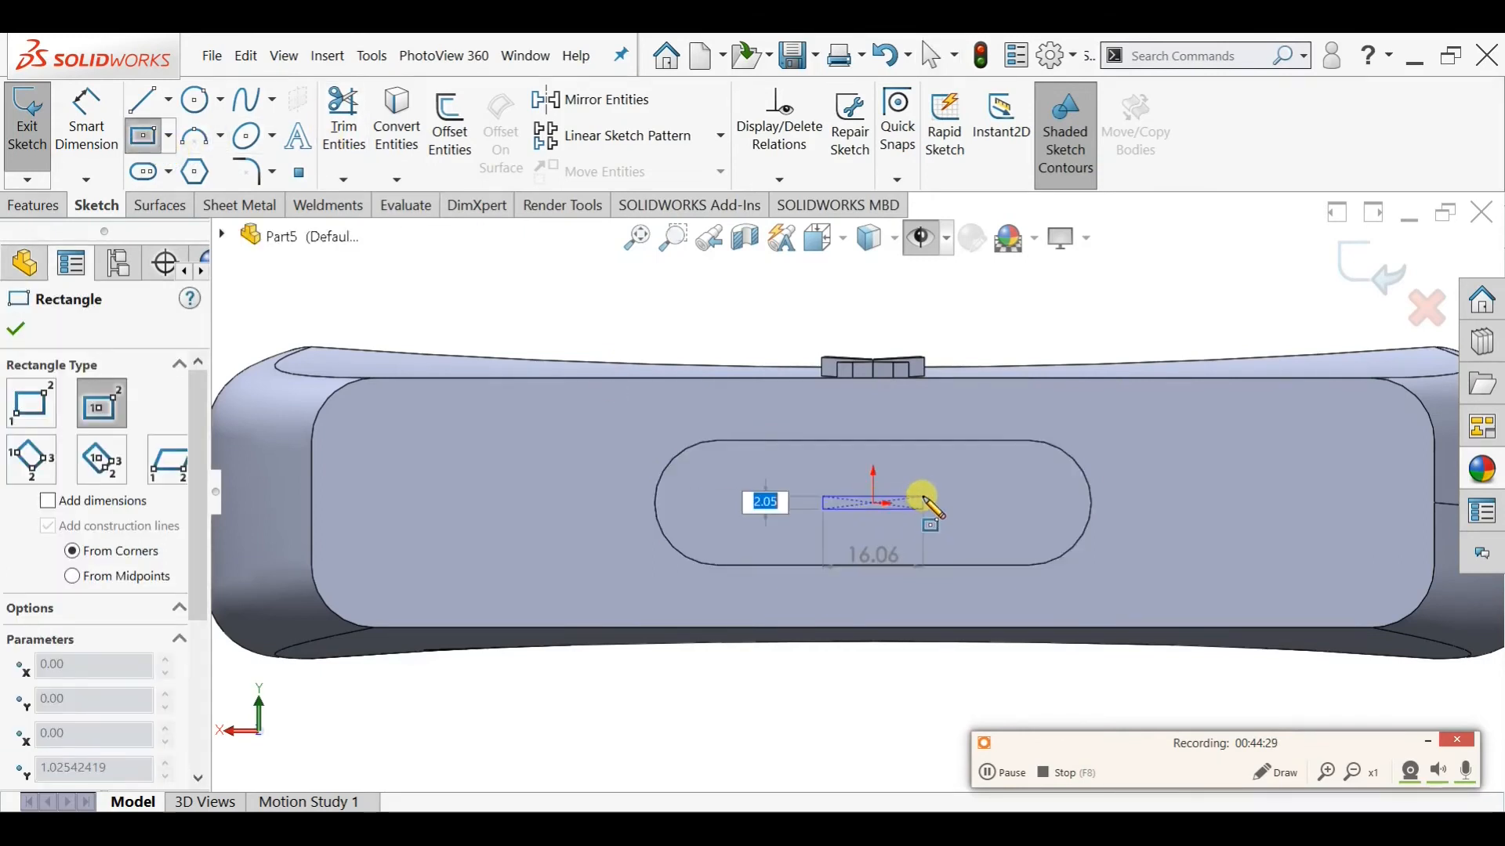
pyautogui.scroll(5, 923, 501)
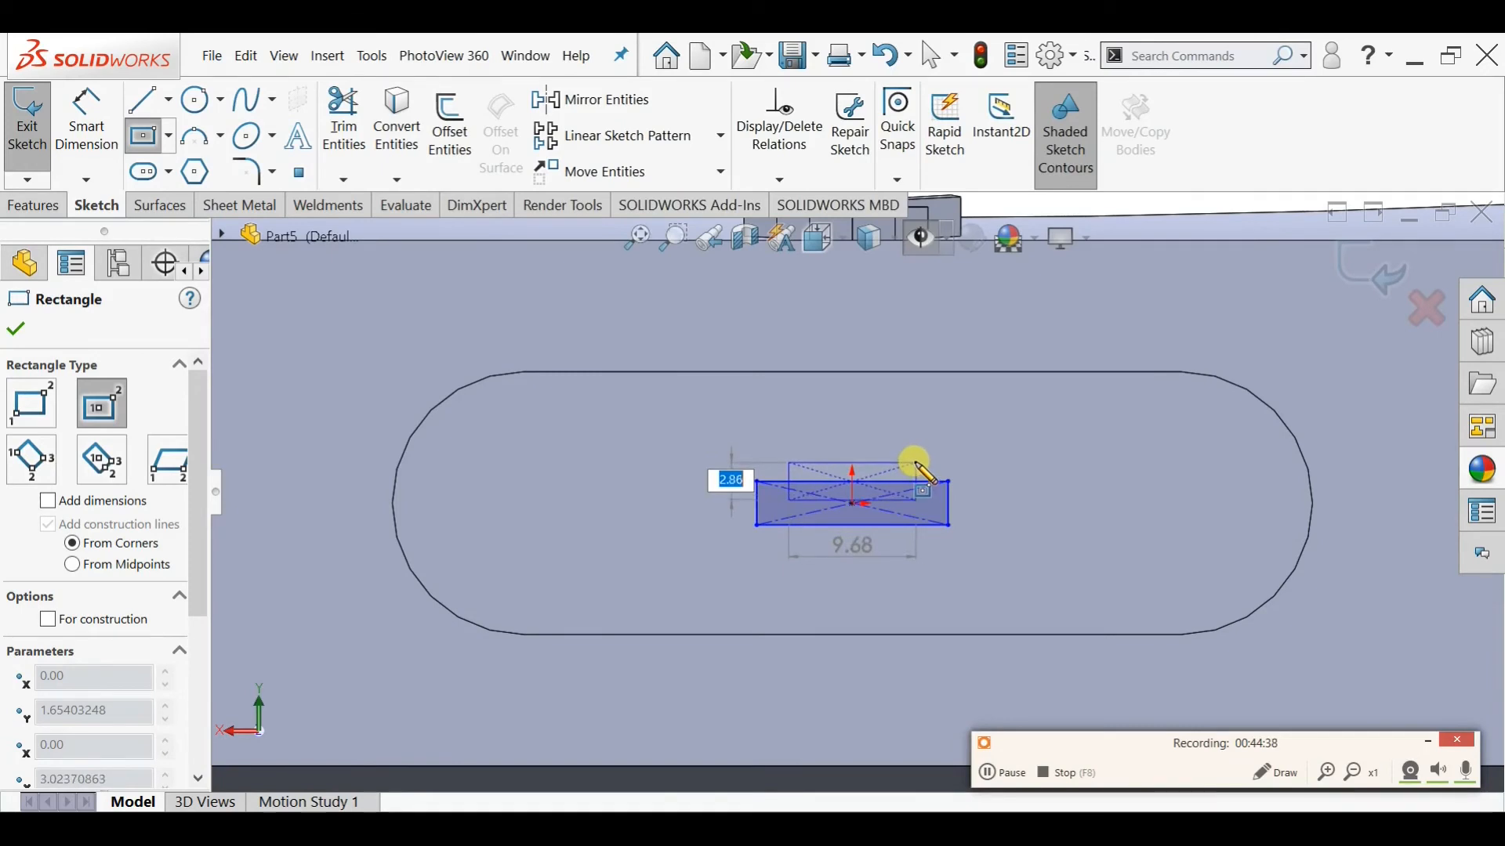
pyautogui.click(909, 467)
pyautogui.scroll(3, 900, 464)
pyautogui.press('Escape')
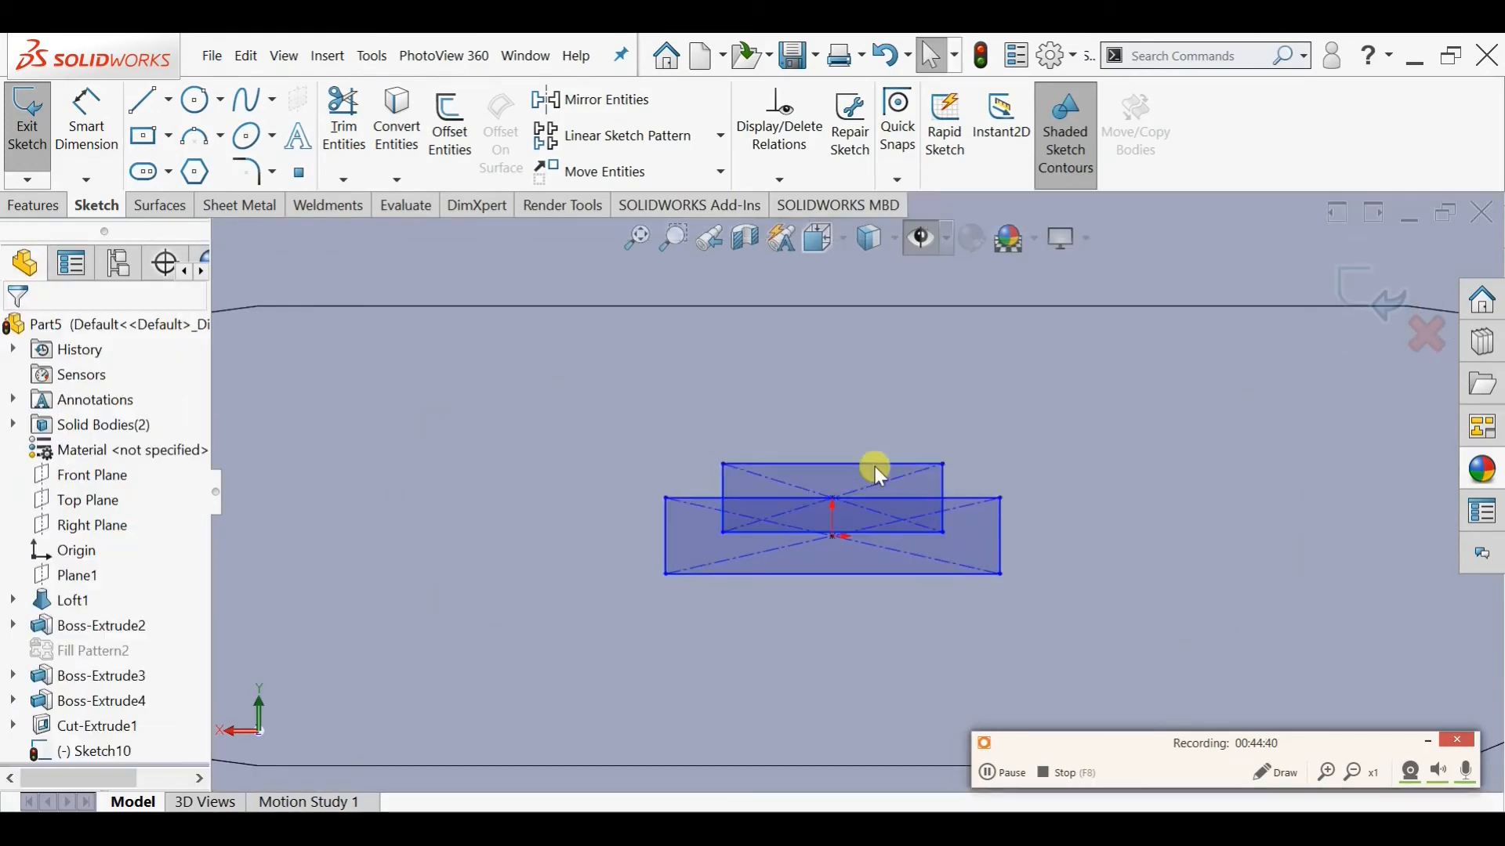
# Set the lower rectangle's width to 12 mm and the upper rectangle's width to 9 mm
pyautogui.click(93, 135)
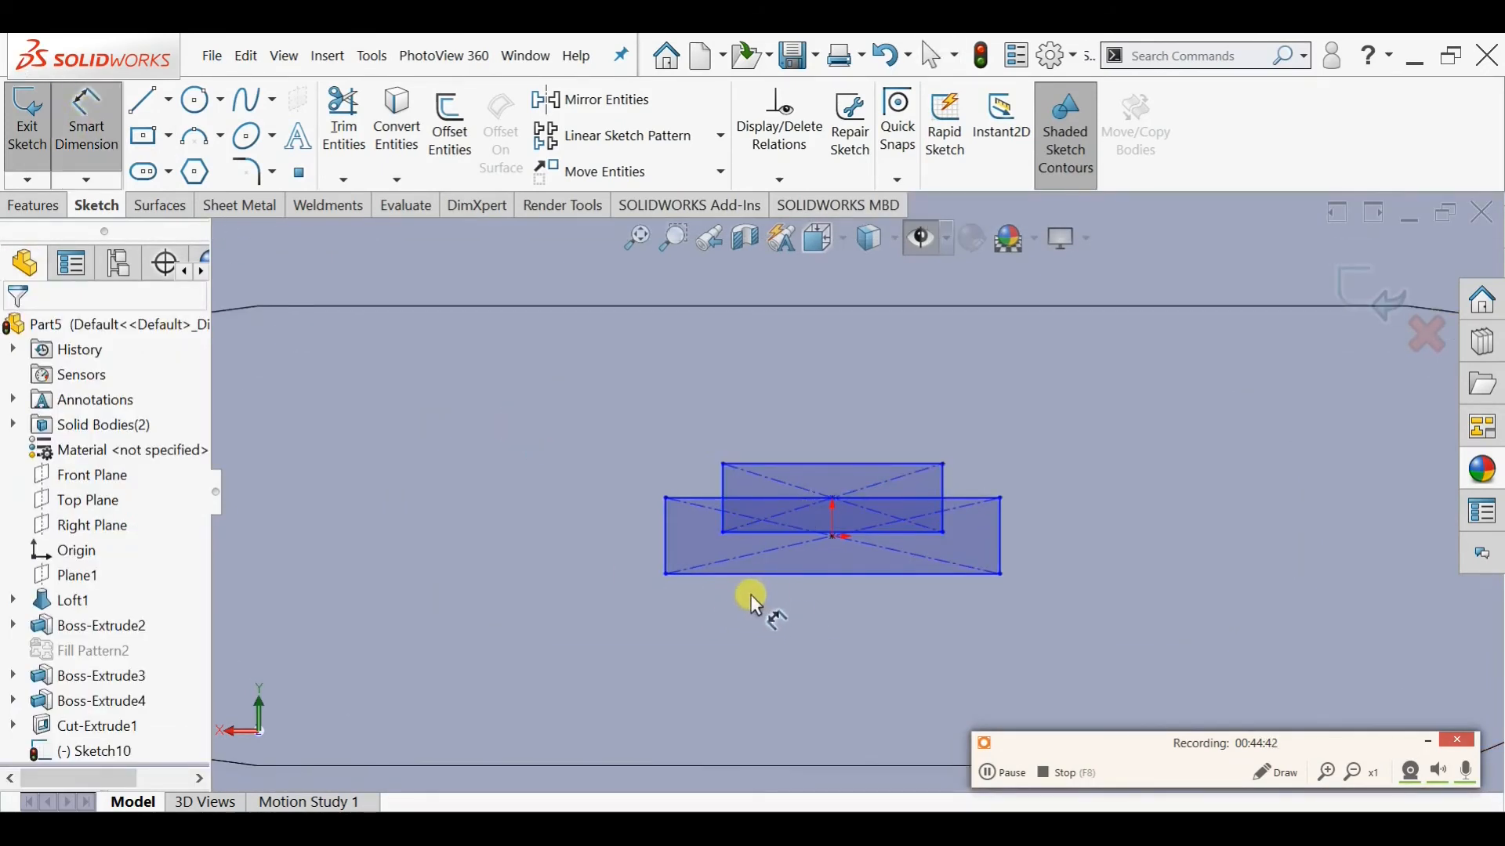
pyautogui.click(786, 573)
pyautogui.click(817, 679)
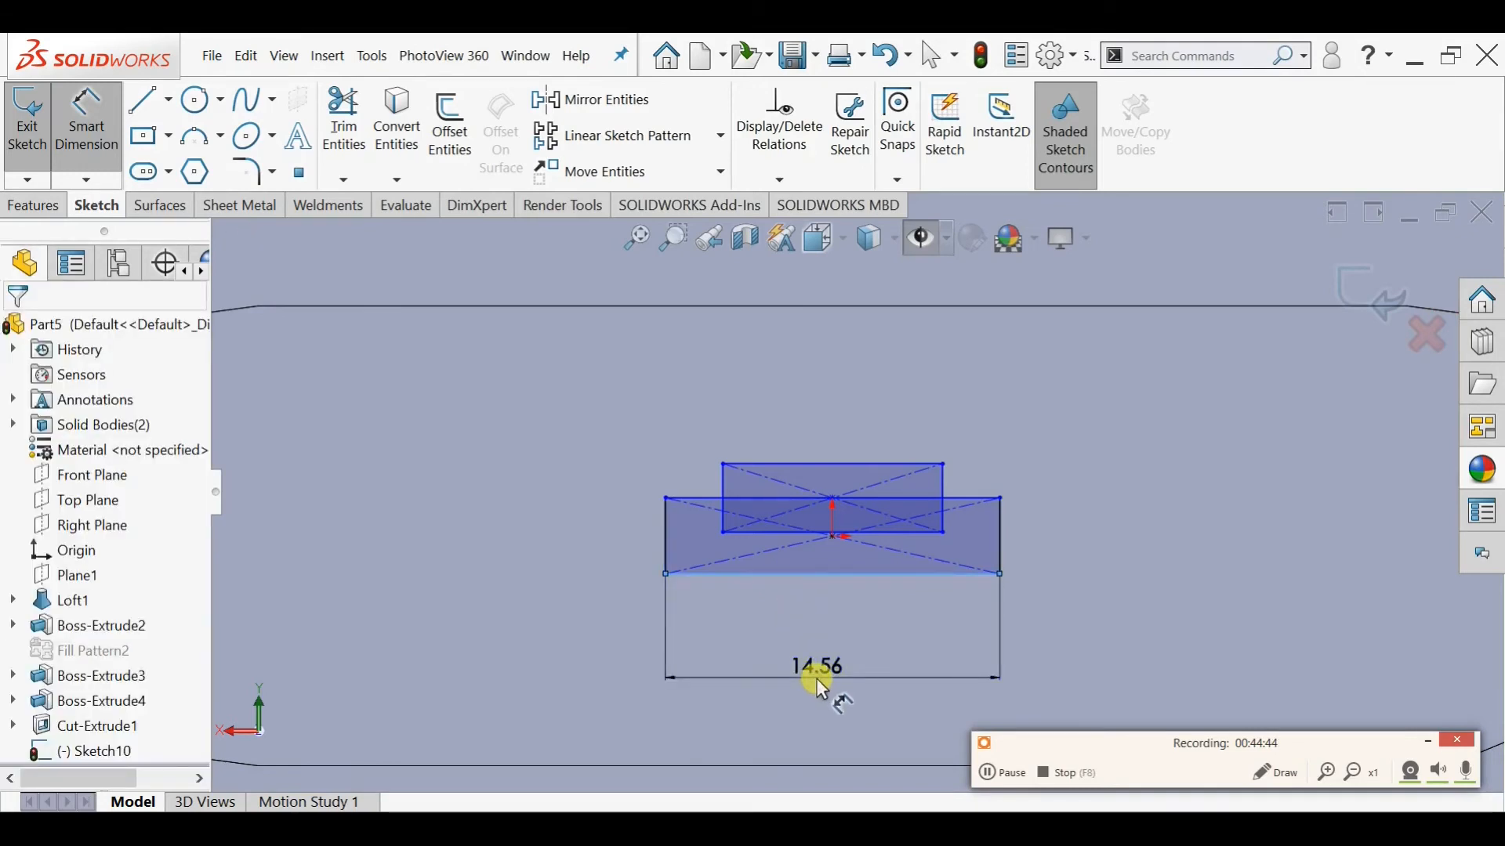
pyautogui.write('12')
pyautogui.press('Return')
pyautogui.click(826, 462)
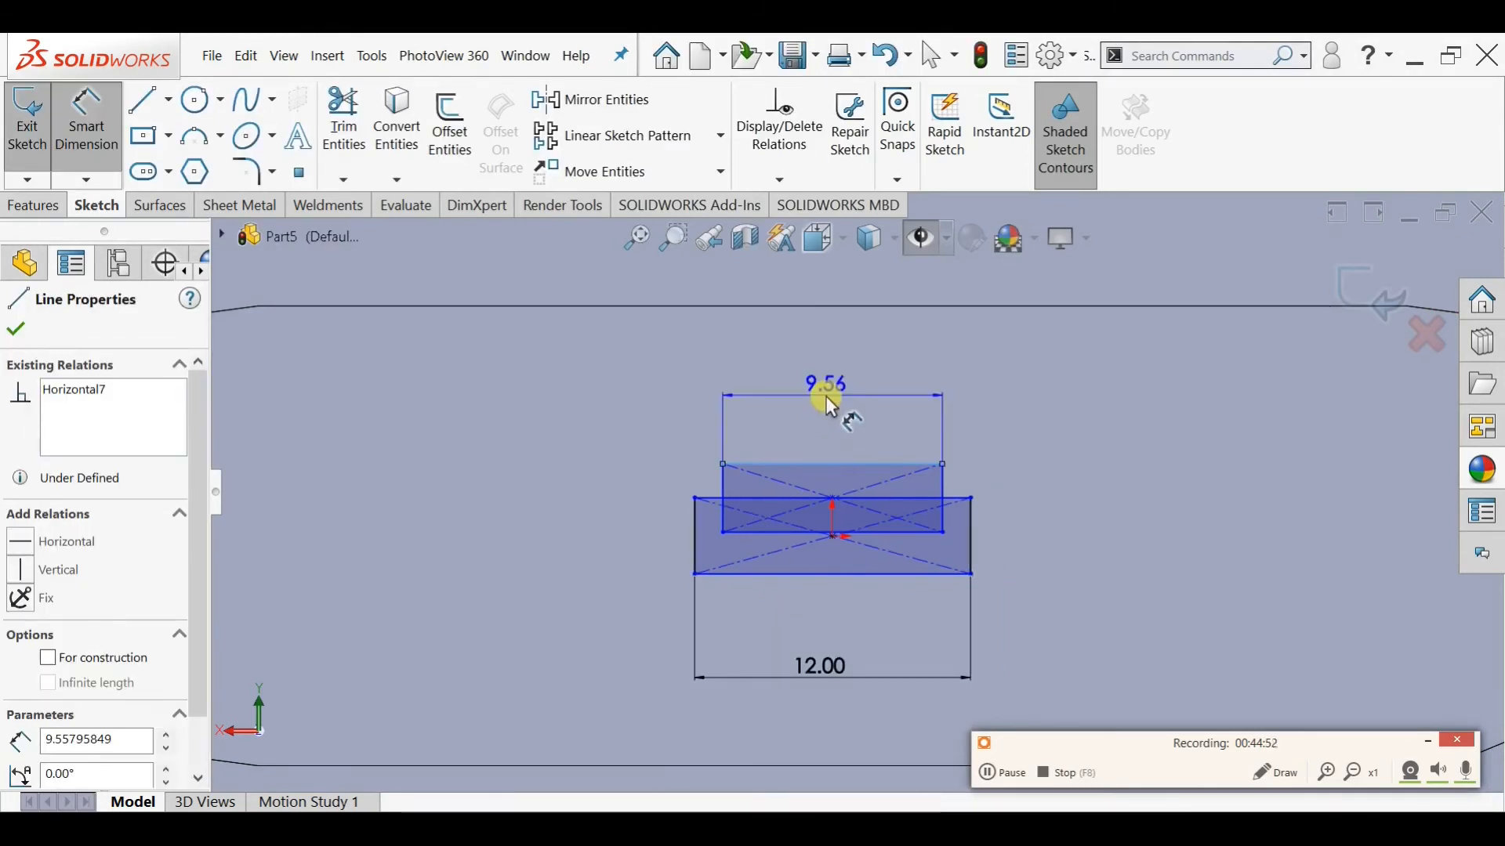
pyautogui.click(826, 399)
pyautogui.write('9')
pyautogui.press('Return')
# Set the lower rectangle's height to 3 mm and the upper rectangle's top edge 1.5 mm above the lower one's
pyautogui.click(694, 534)
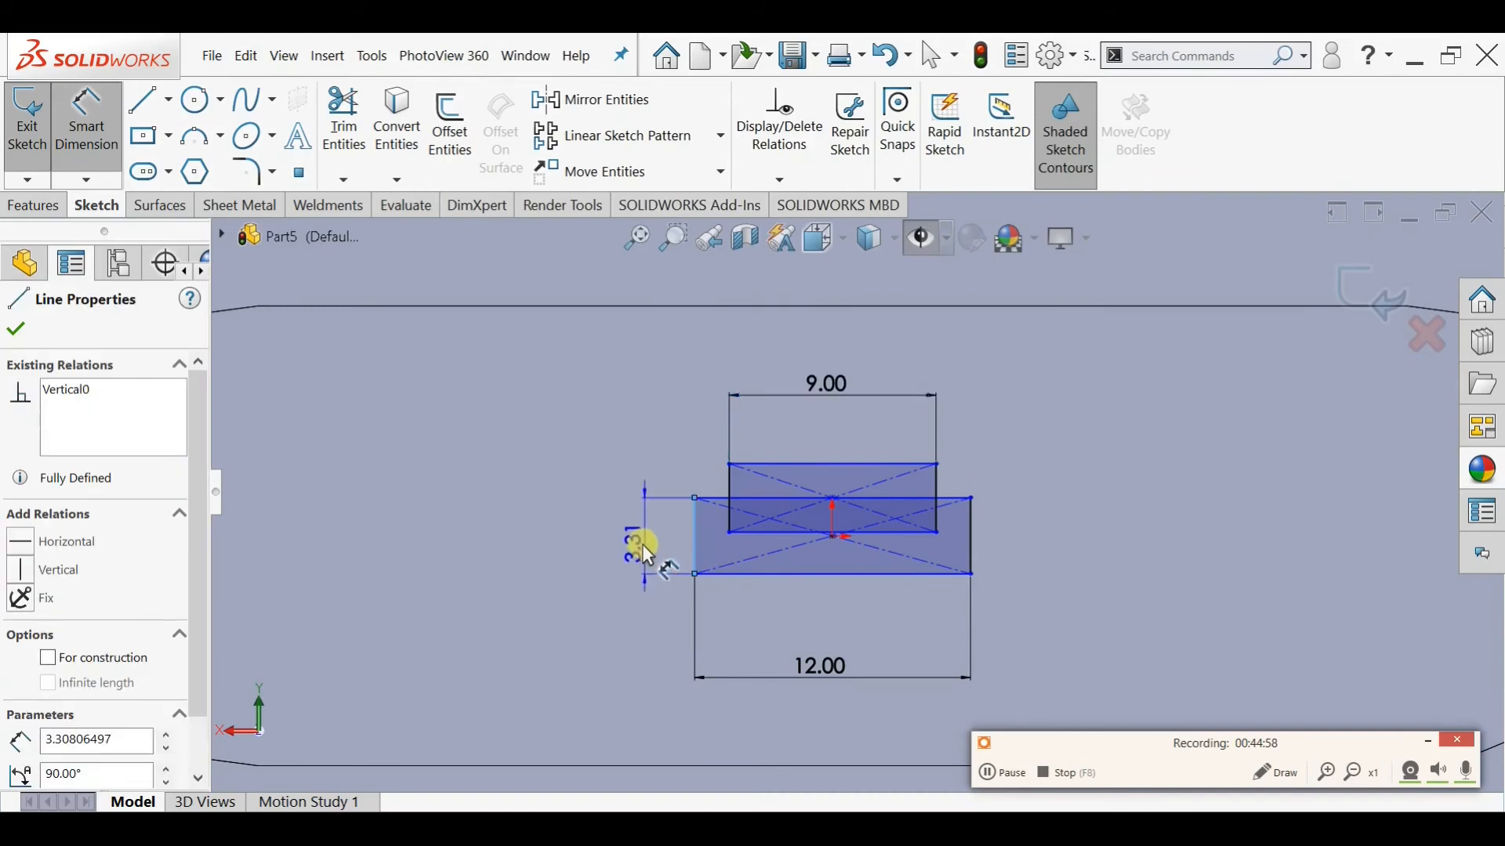
pyautogui.click(633, 544)
pyautogui.write('3.30806497mm')
pyautogui.press('Return')
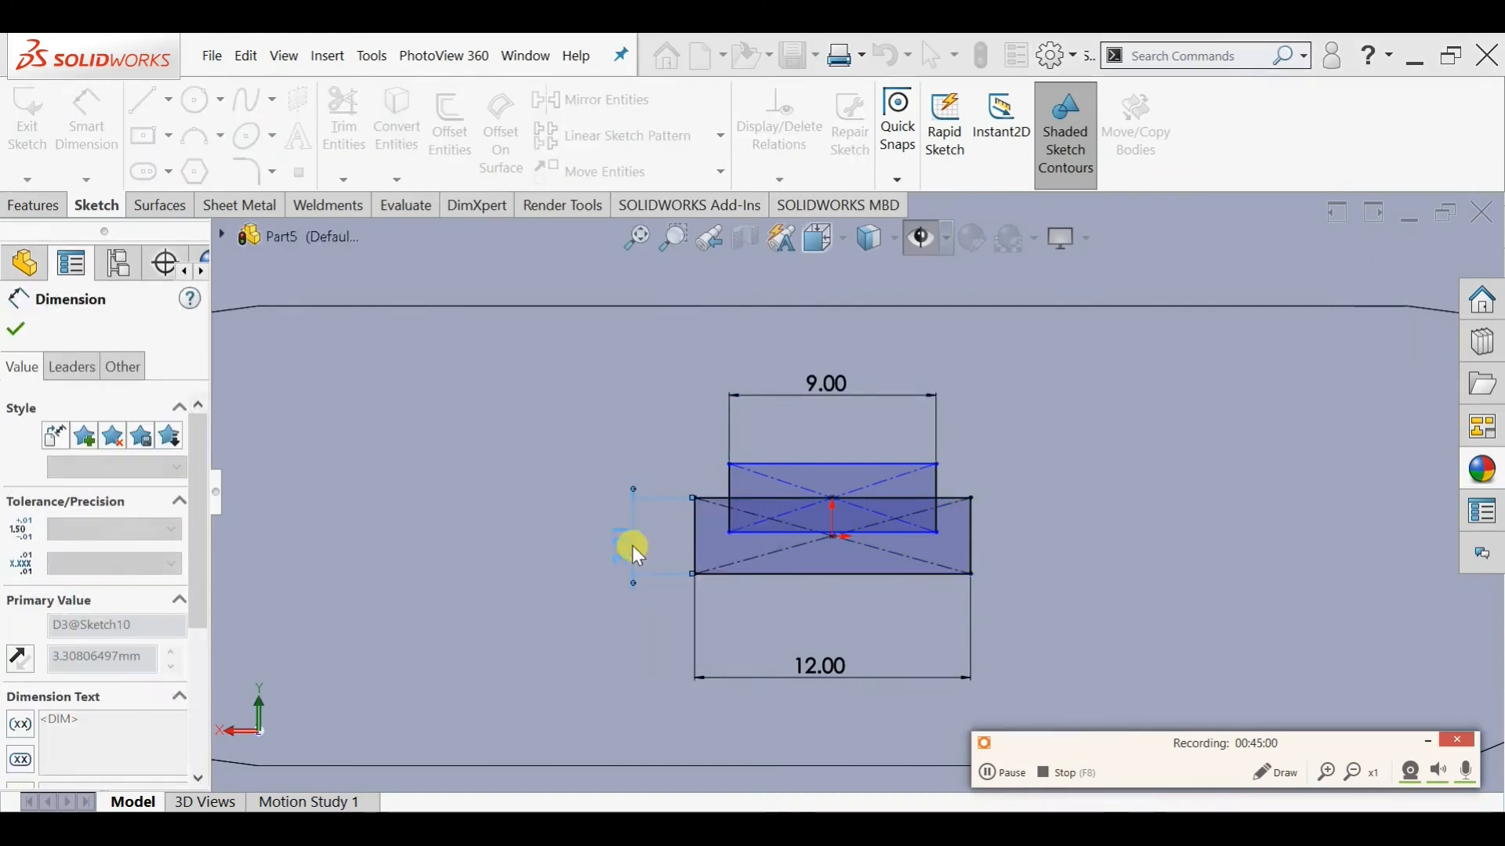
pyautogui.click(768, 469)
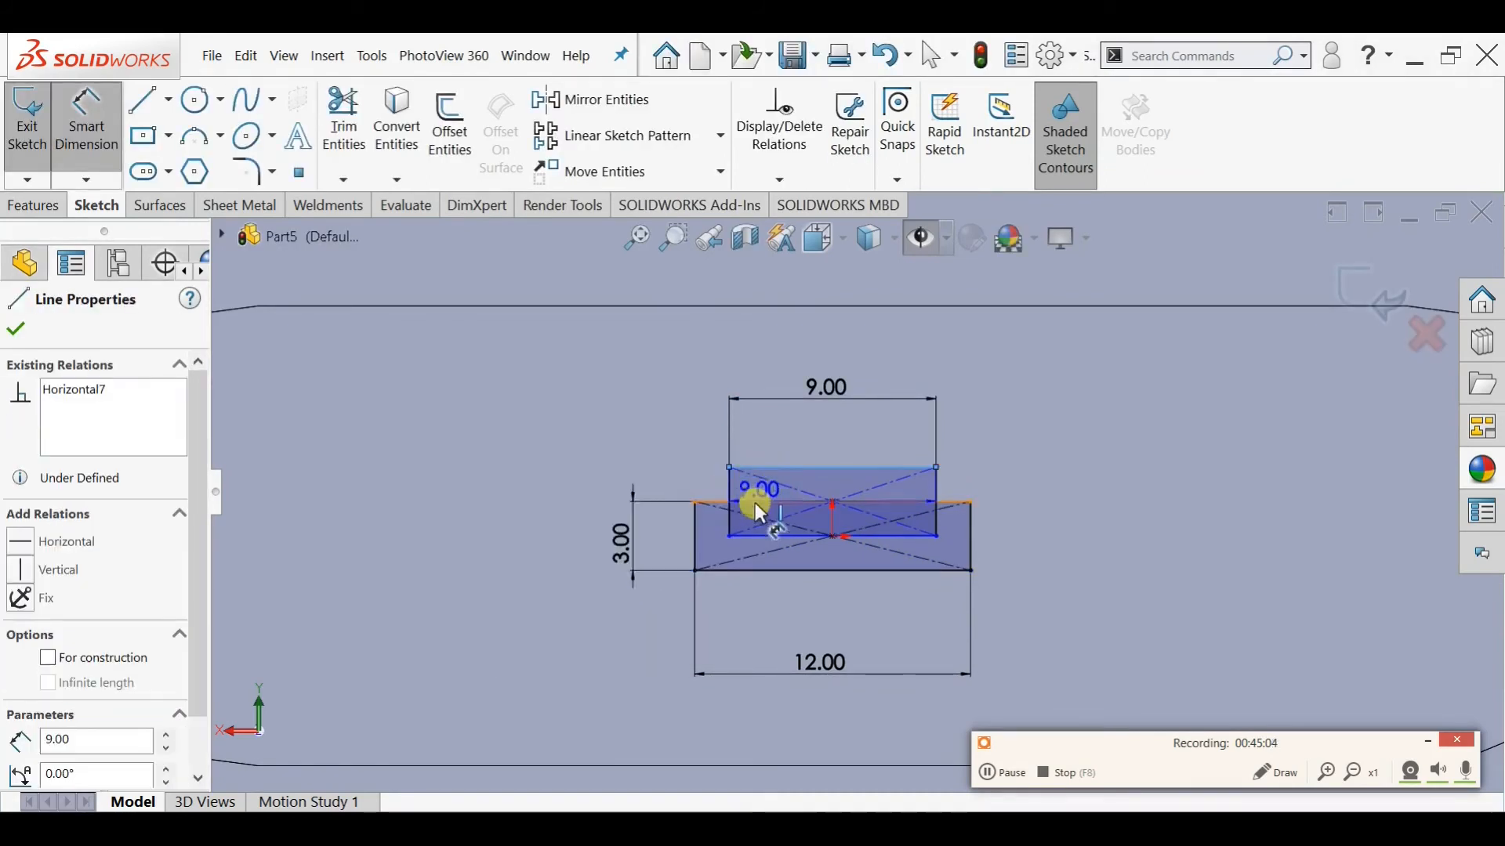
pyautogui.click(694, 501)
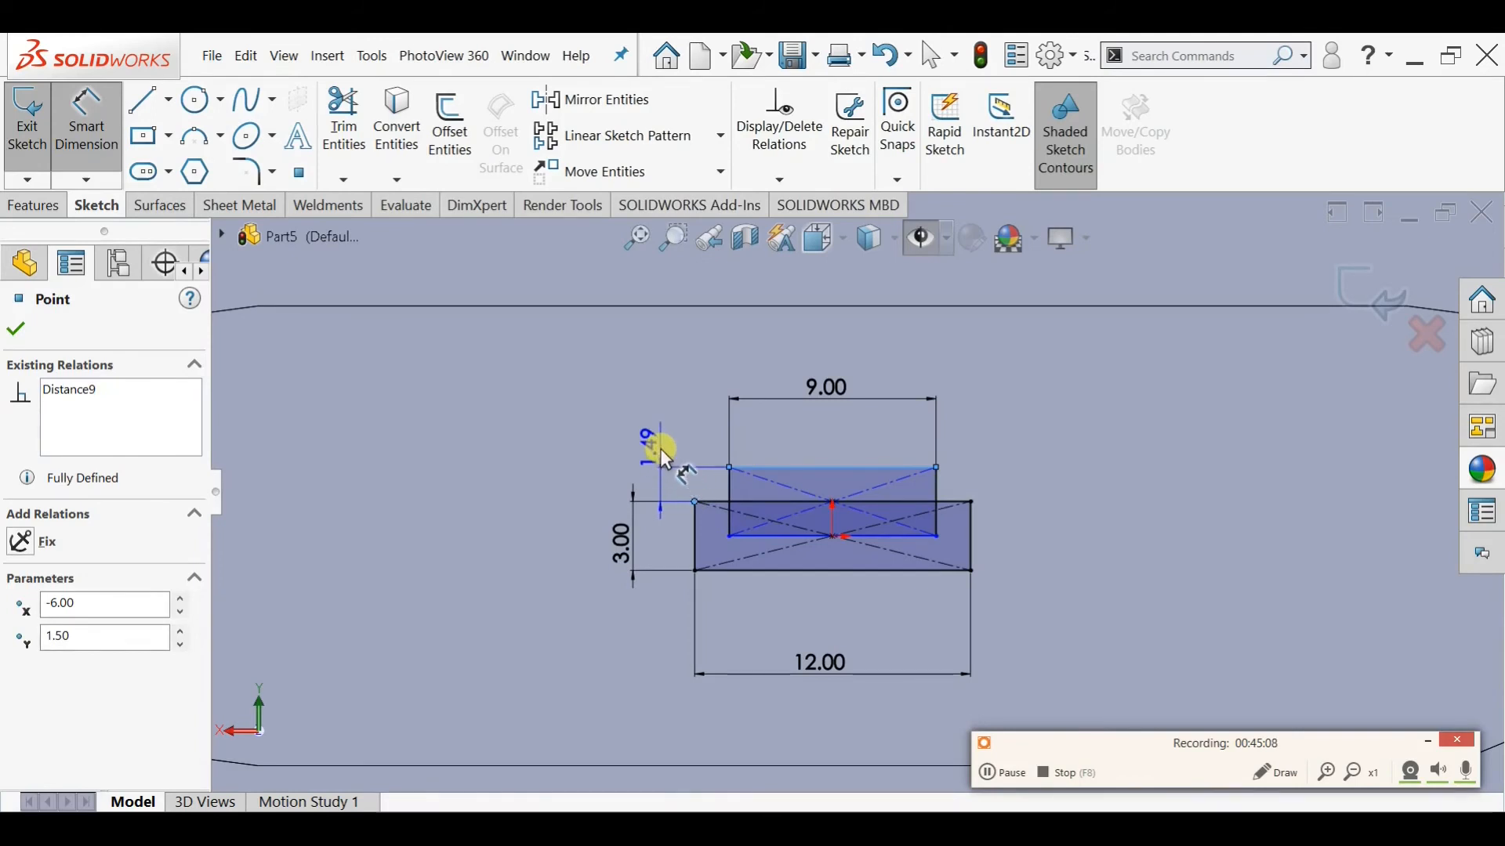
pyautogui.click(660, 448)
pyautogui.write('1.5')
pyautogui.press('Return')
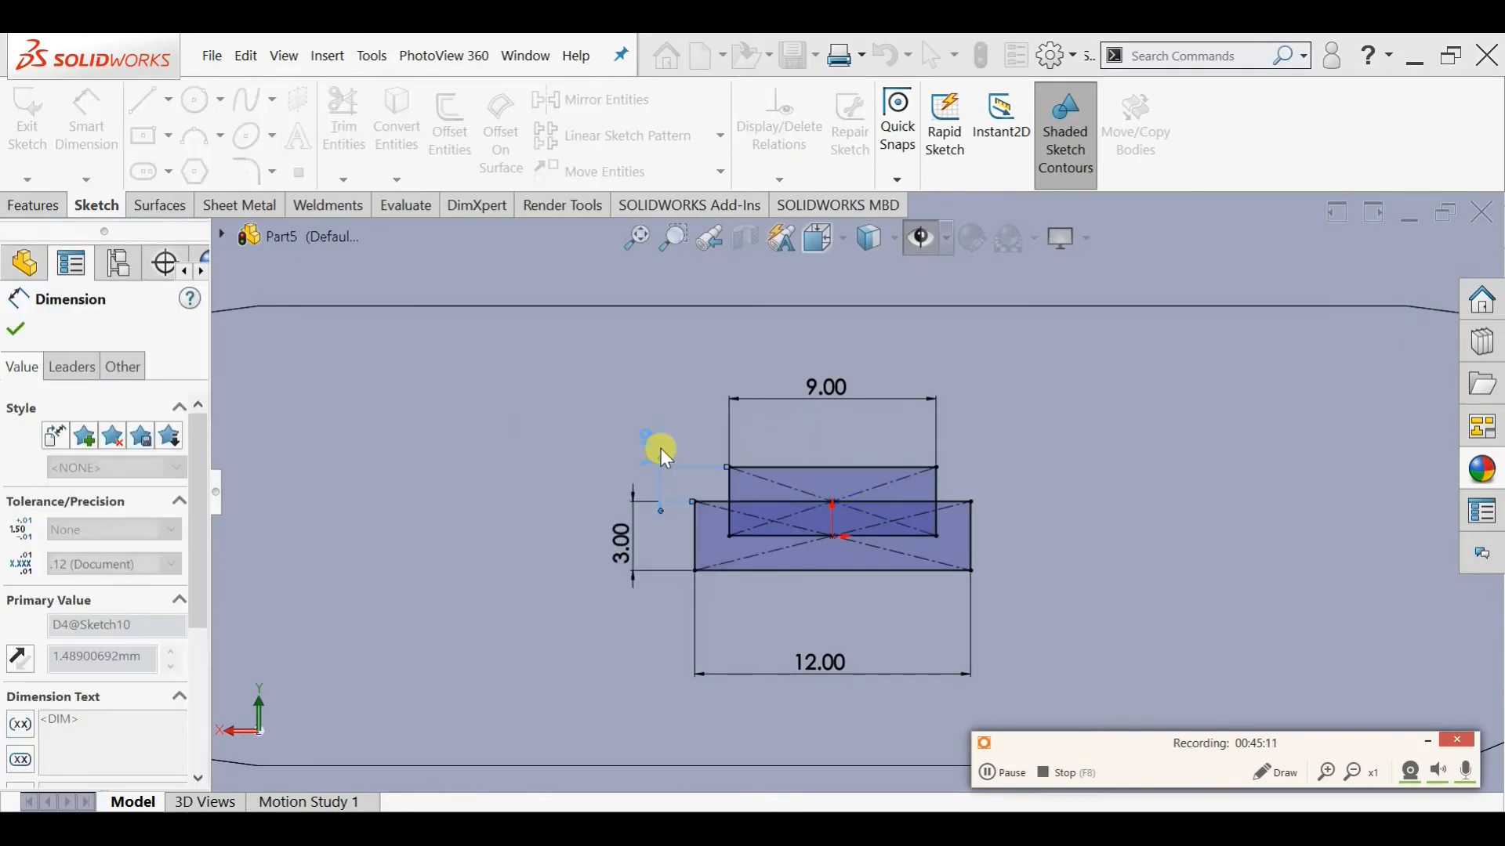
# Trim the overlapping lines of the two rectangles to leave a single stepped port outline
pyautogui.click(344, 125)
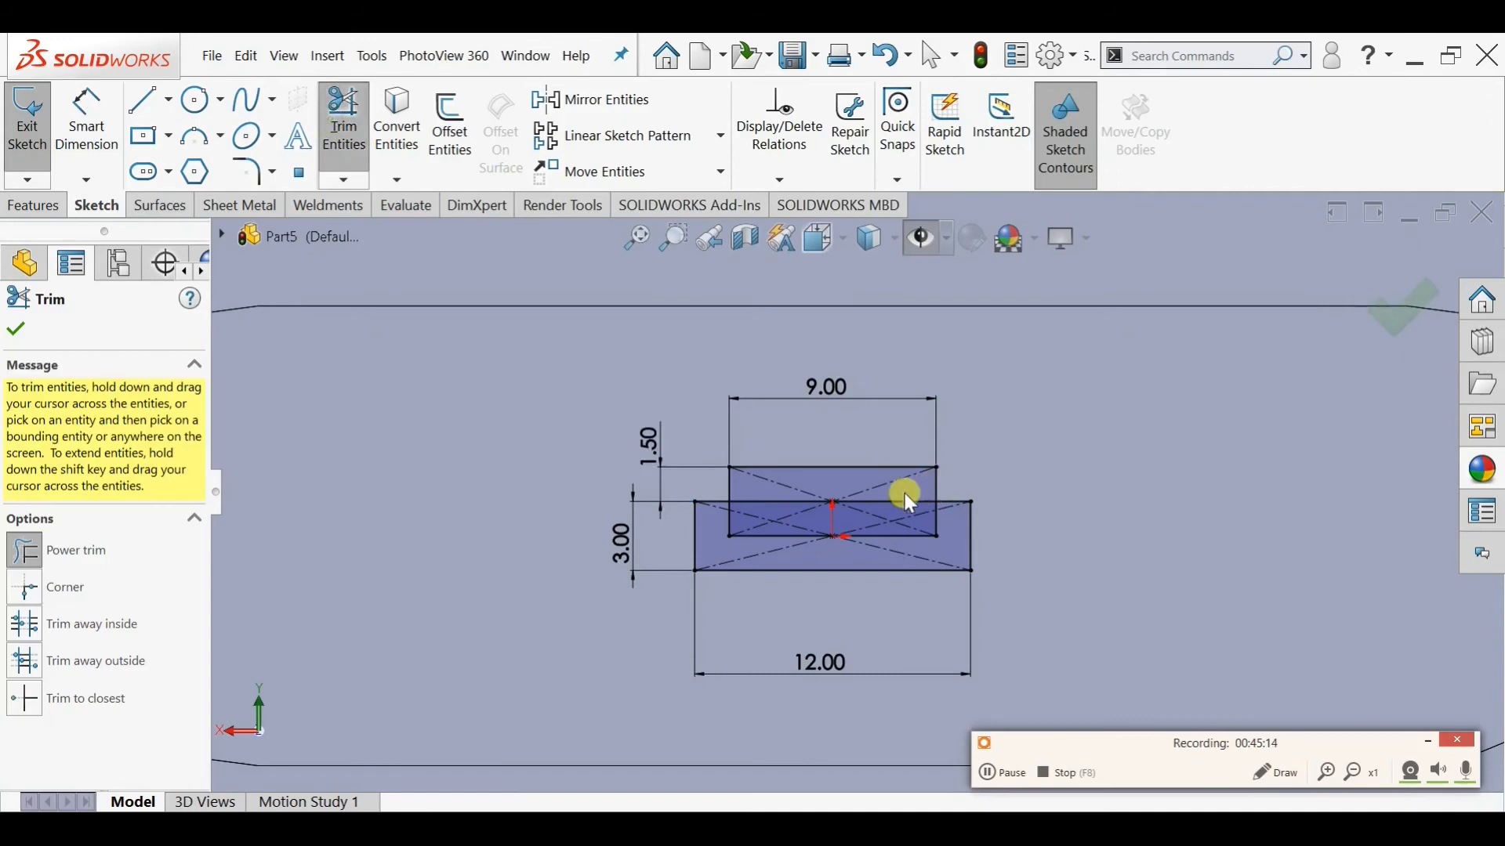
pyautogui.scroll(-3, 909, 492)
pyautogui.moveTo(630, 477)
pyautogui.mouseDown()
pyautogui.moveTo(607, 531)
pyautogui.moveTo(560, 558)
pyautogui.moveTo(569, 529)
pyautogui.mouseUp()
pyautogui.scroll(5, 655, 578)
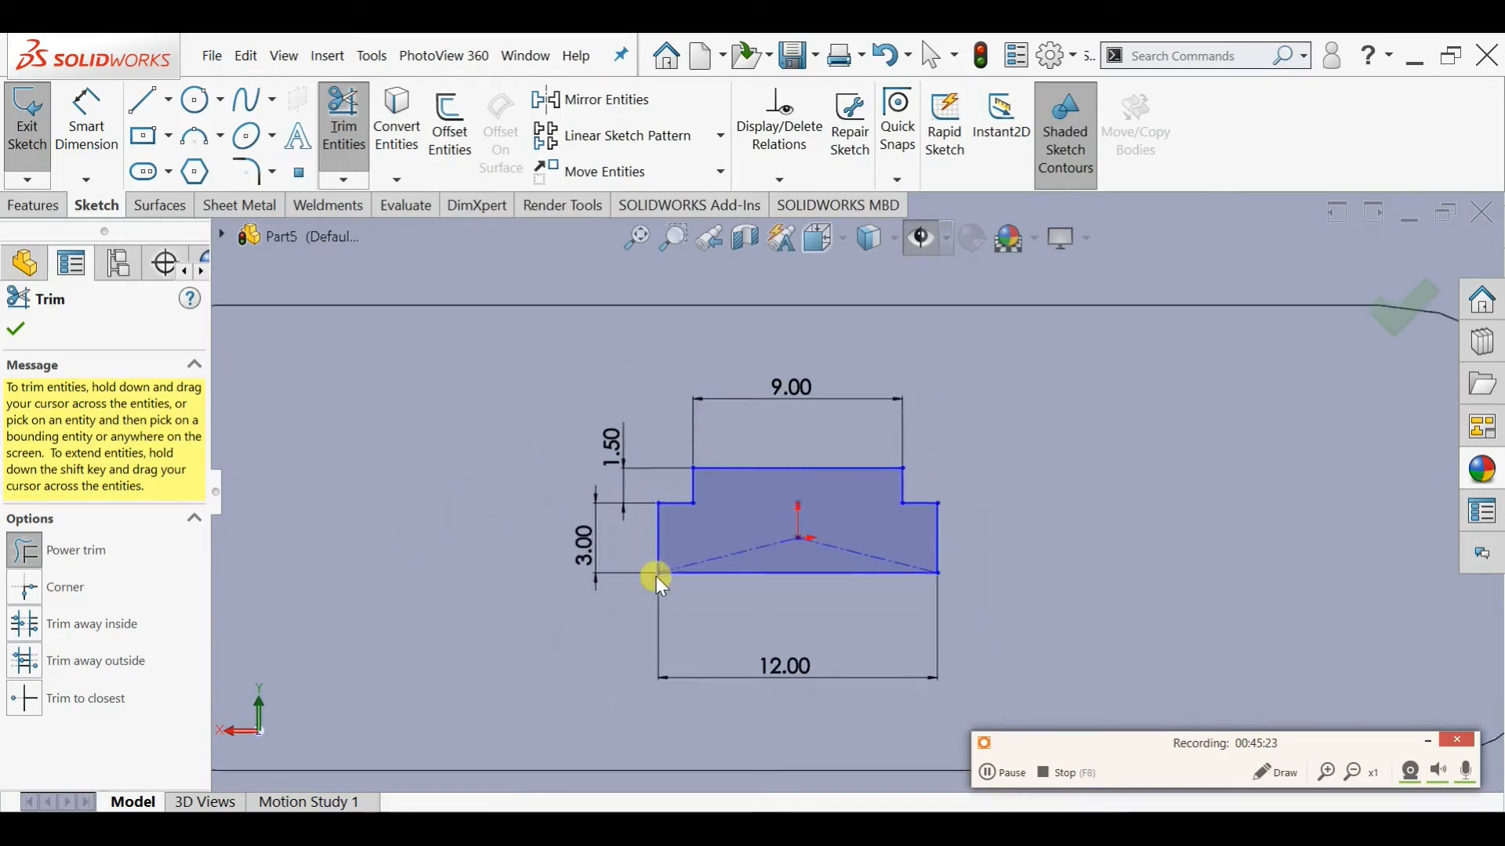
pyautogui.click(29, 332)
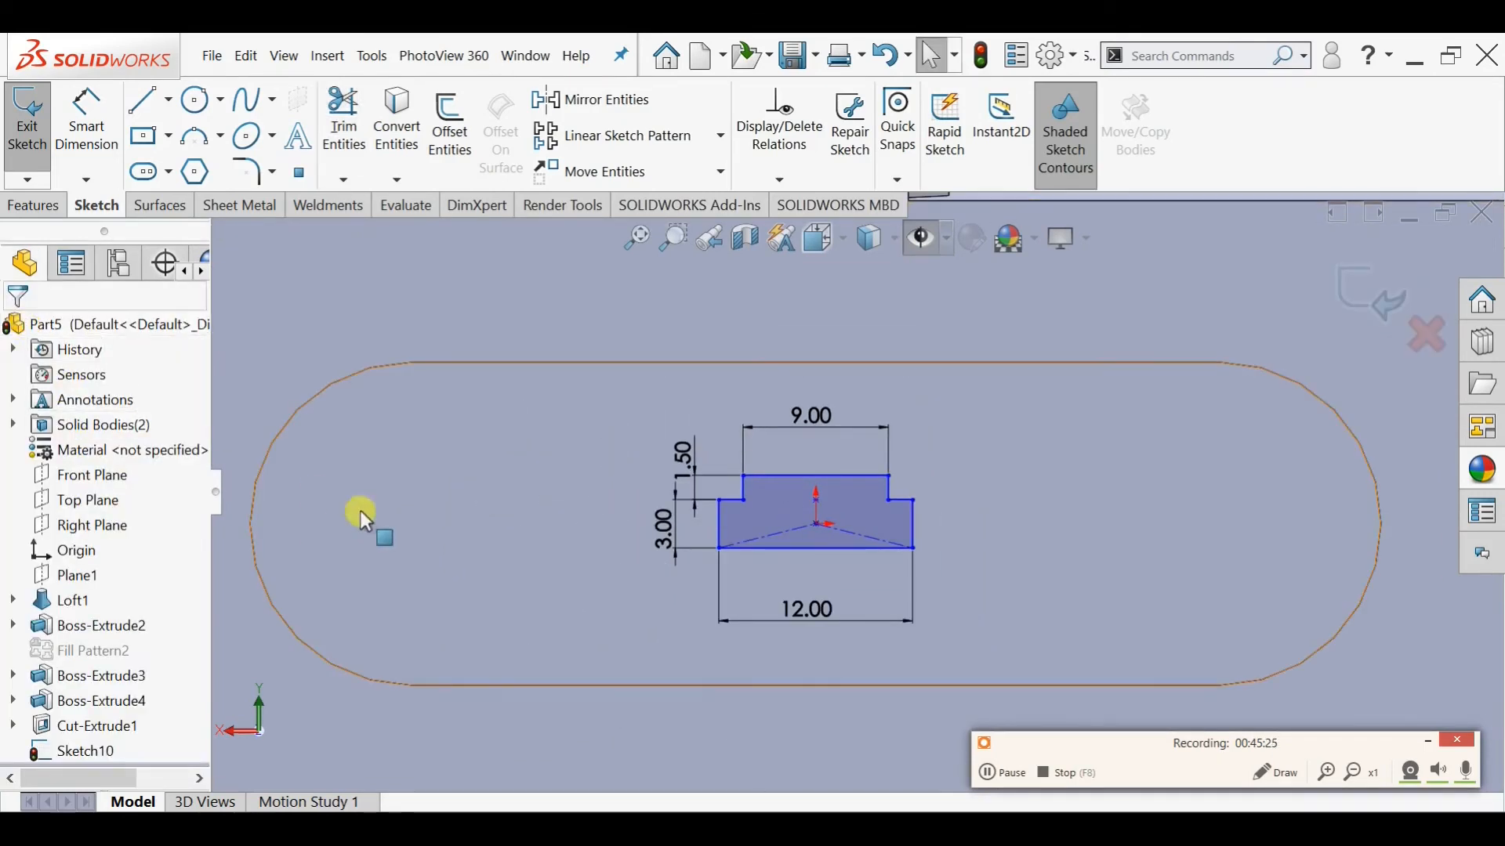
# Sketch a small horizontal centerpoint slot, about 1.9 mm wide, near the left end of the recess
pyautogui.click(144, 174)
pyautogui.click(387, 476)
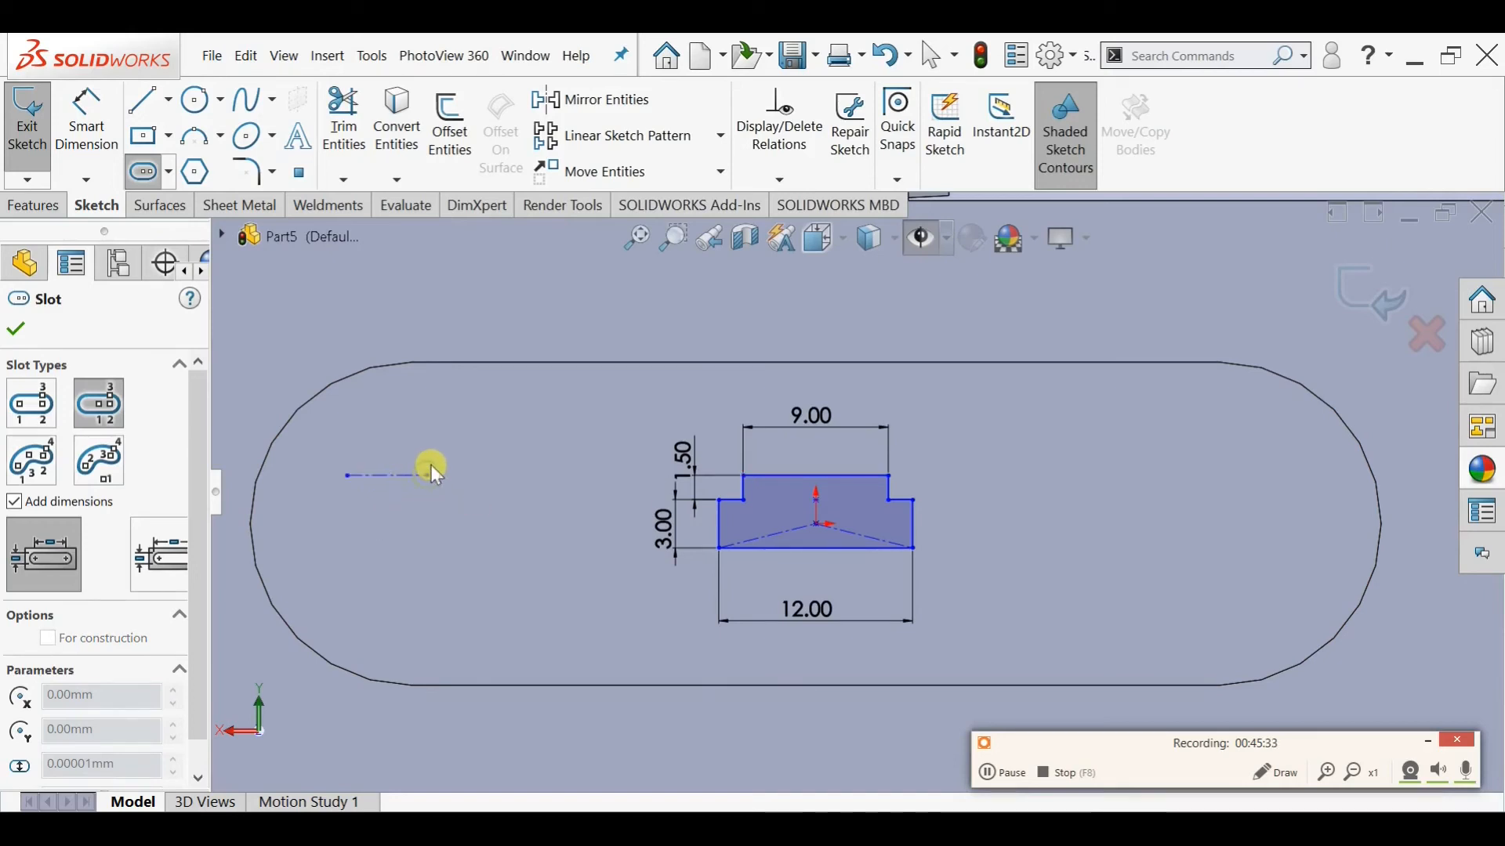
pyautogui.click(430, 463)
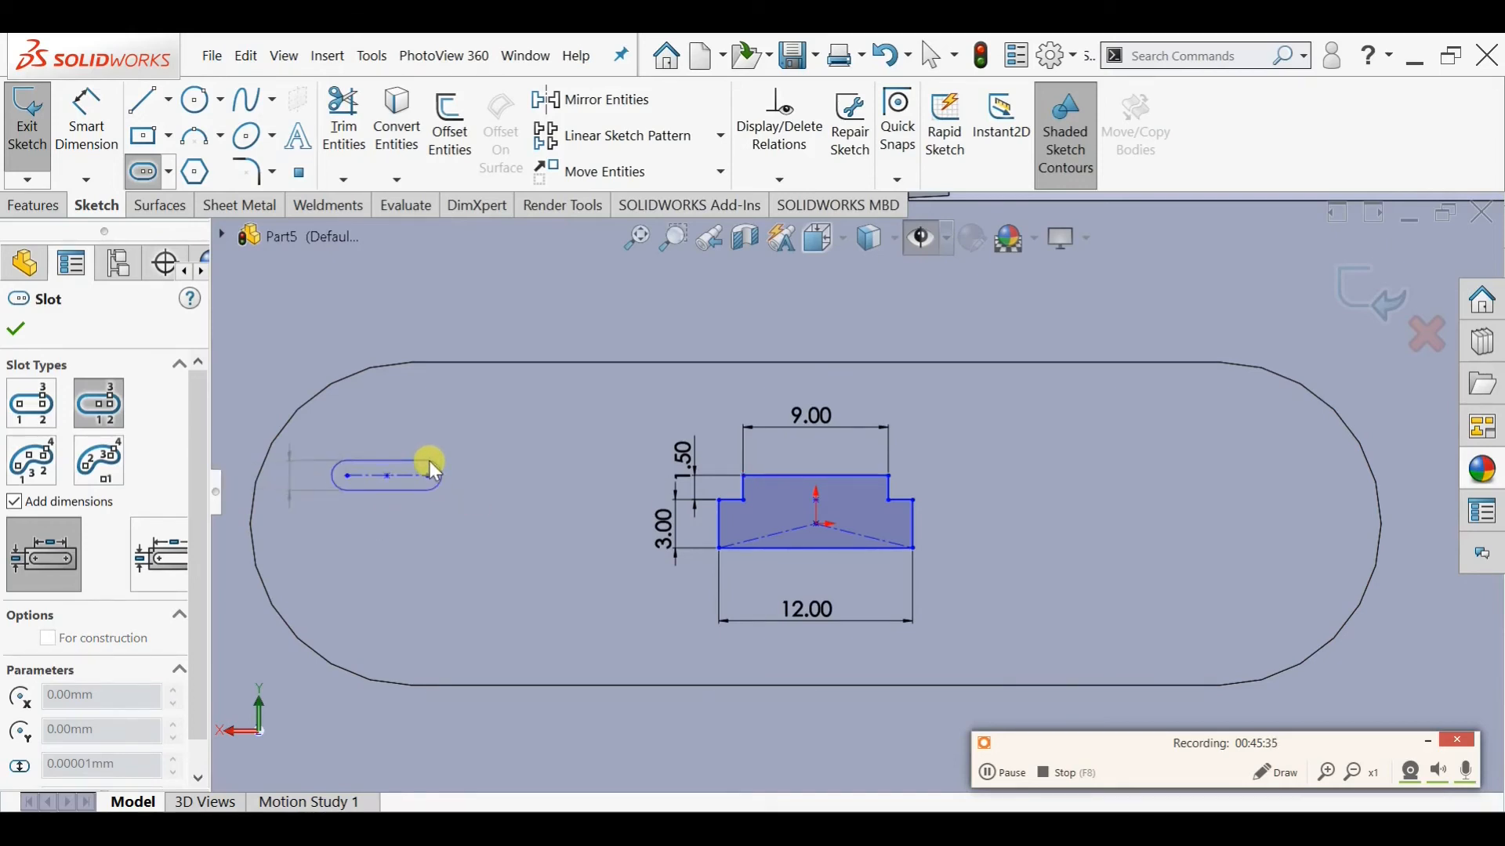
pyautogui.click(430, 461)
# Set the small slot's width to 2 mm and its center-to-center length to 5 mm
pyautogui.scroll(-2, 430, 461)
pyautogui.doubleClick(316, 485)
pyautogui.write('2')
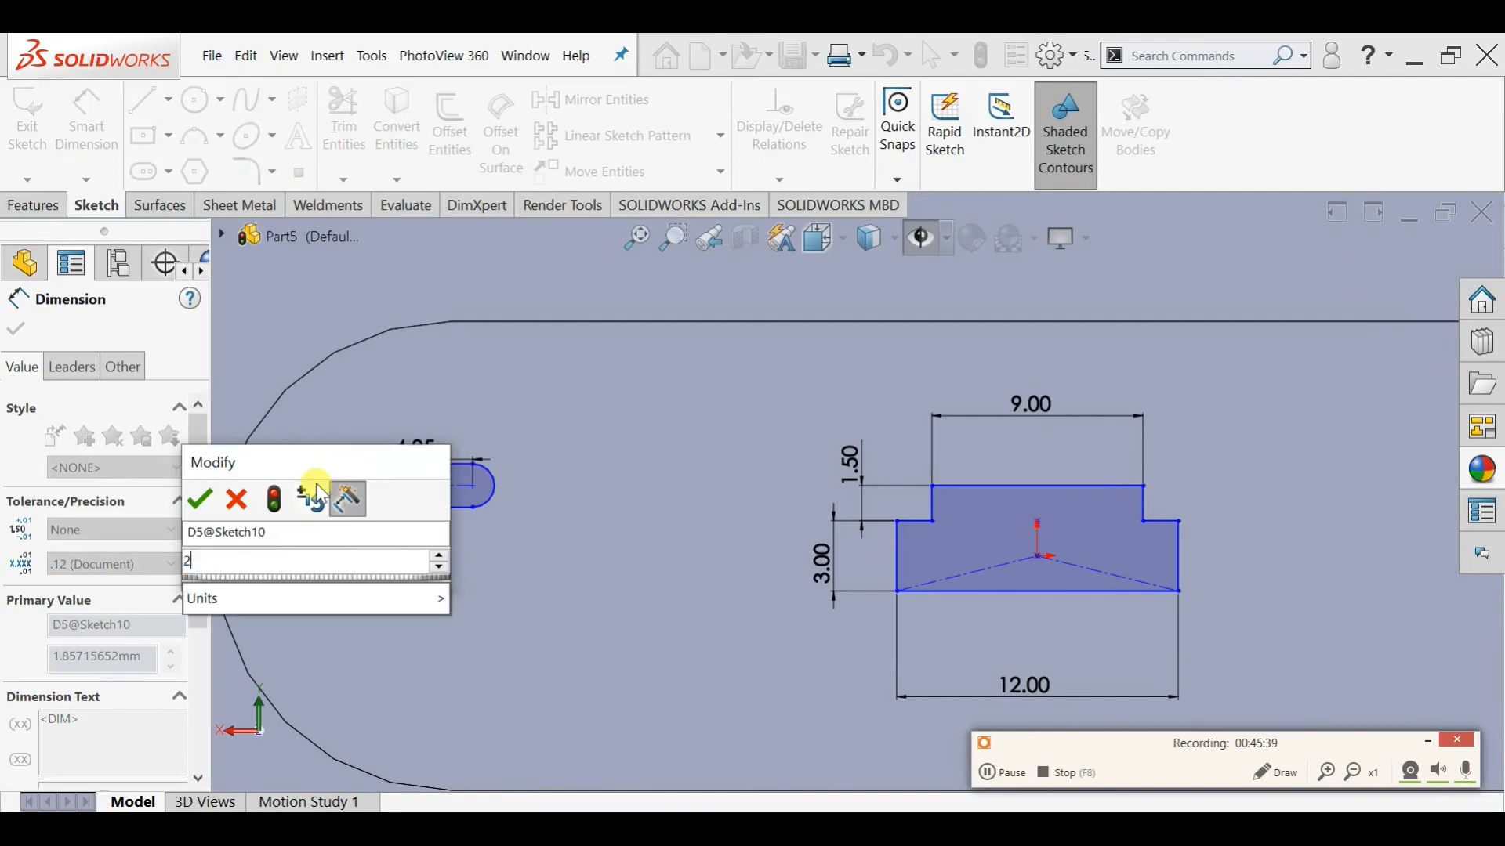
pyautogui.press('Return')
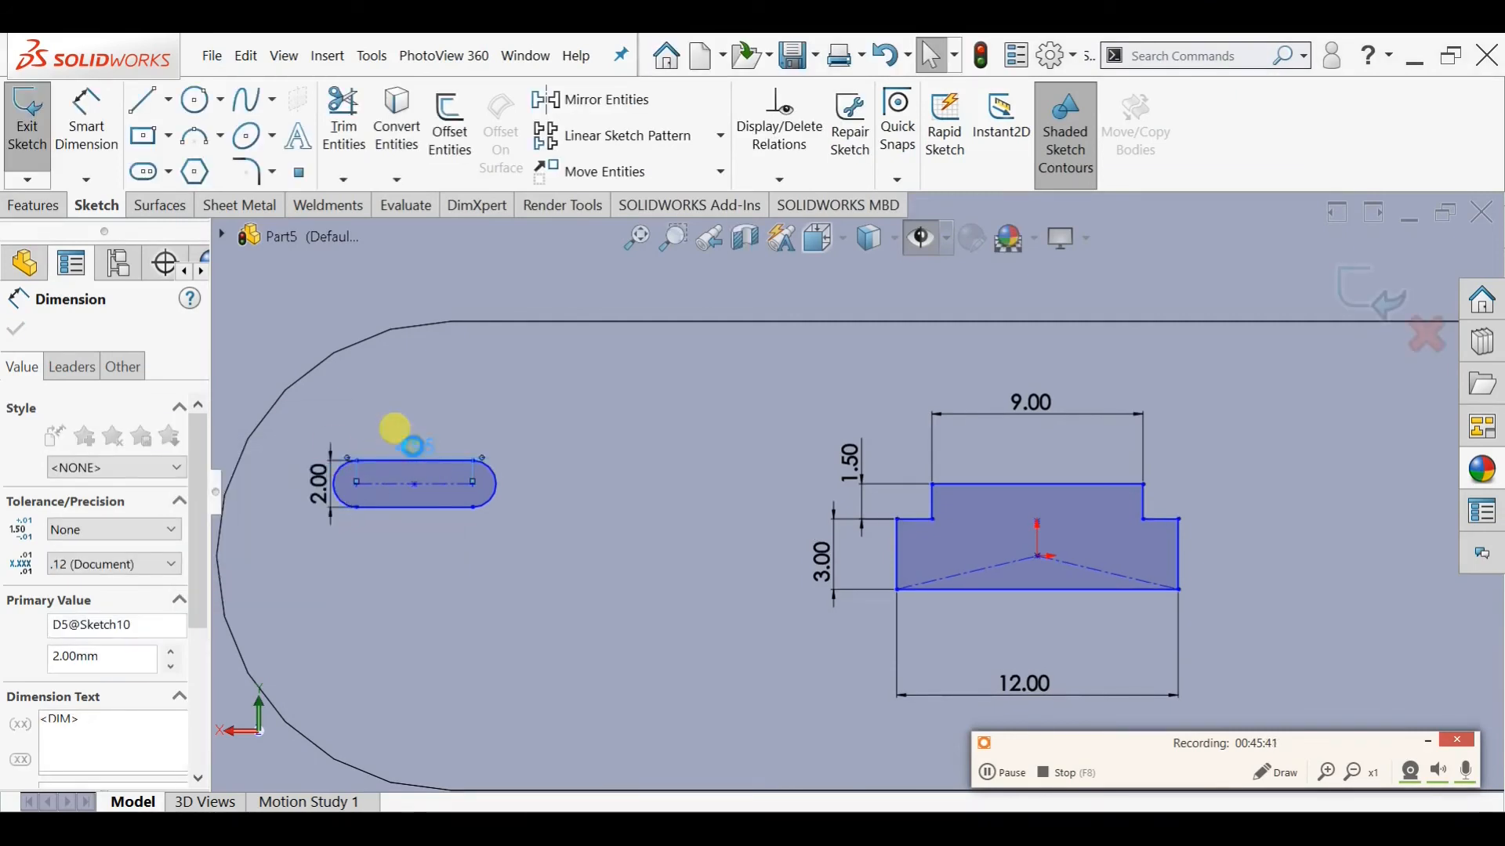
pyautogui.doubleClick(413, 446)
pyautogui.write('5')
pyautogui.press('Return')
# Sketch a center rectangle directly below the small slot
pyautogui.click(149, 140)
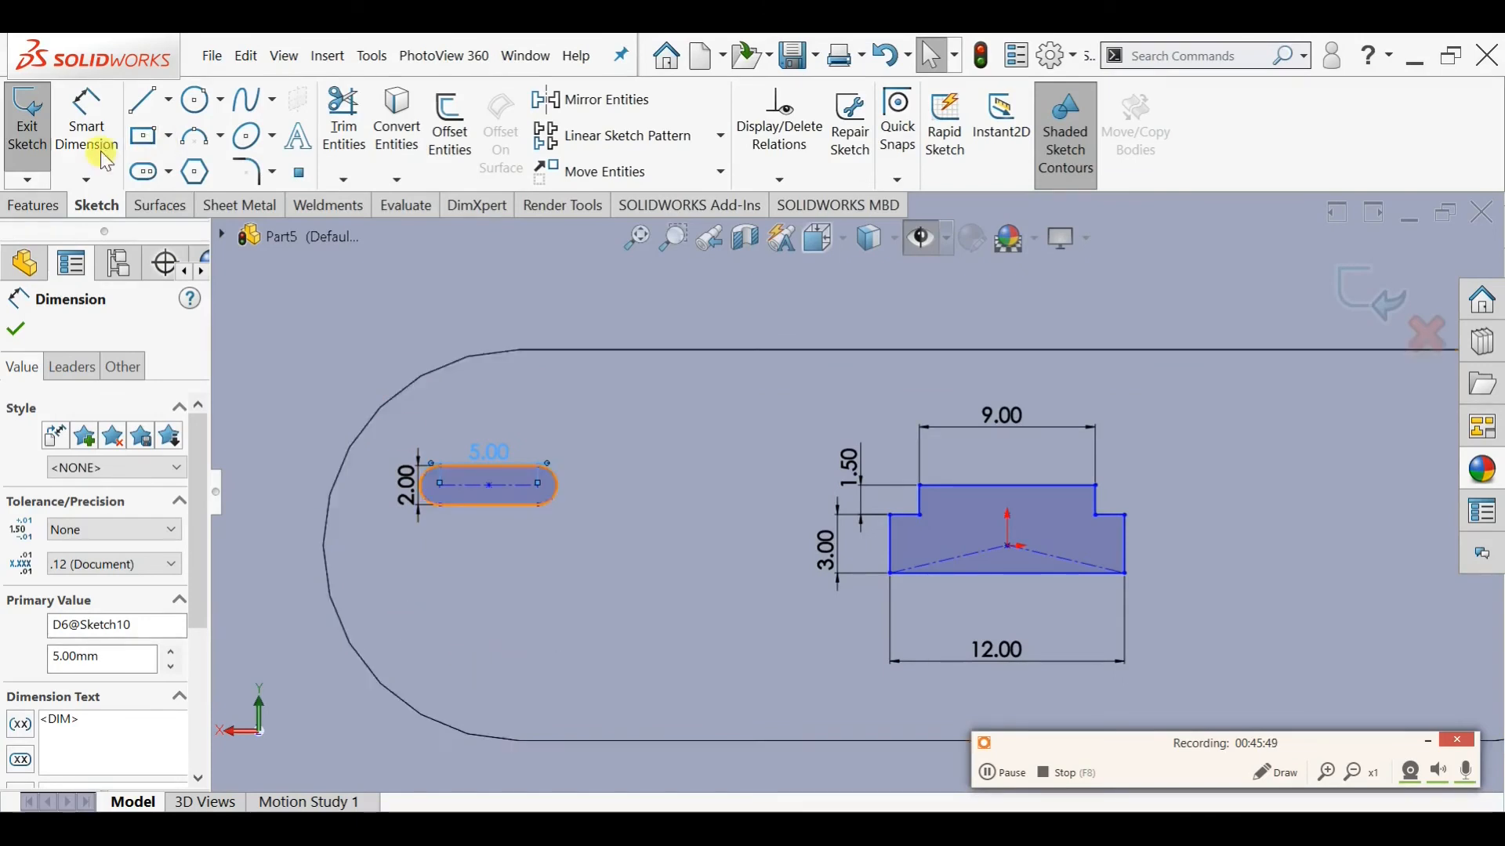
pyautogui.click(145, 135)
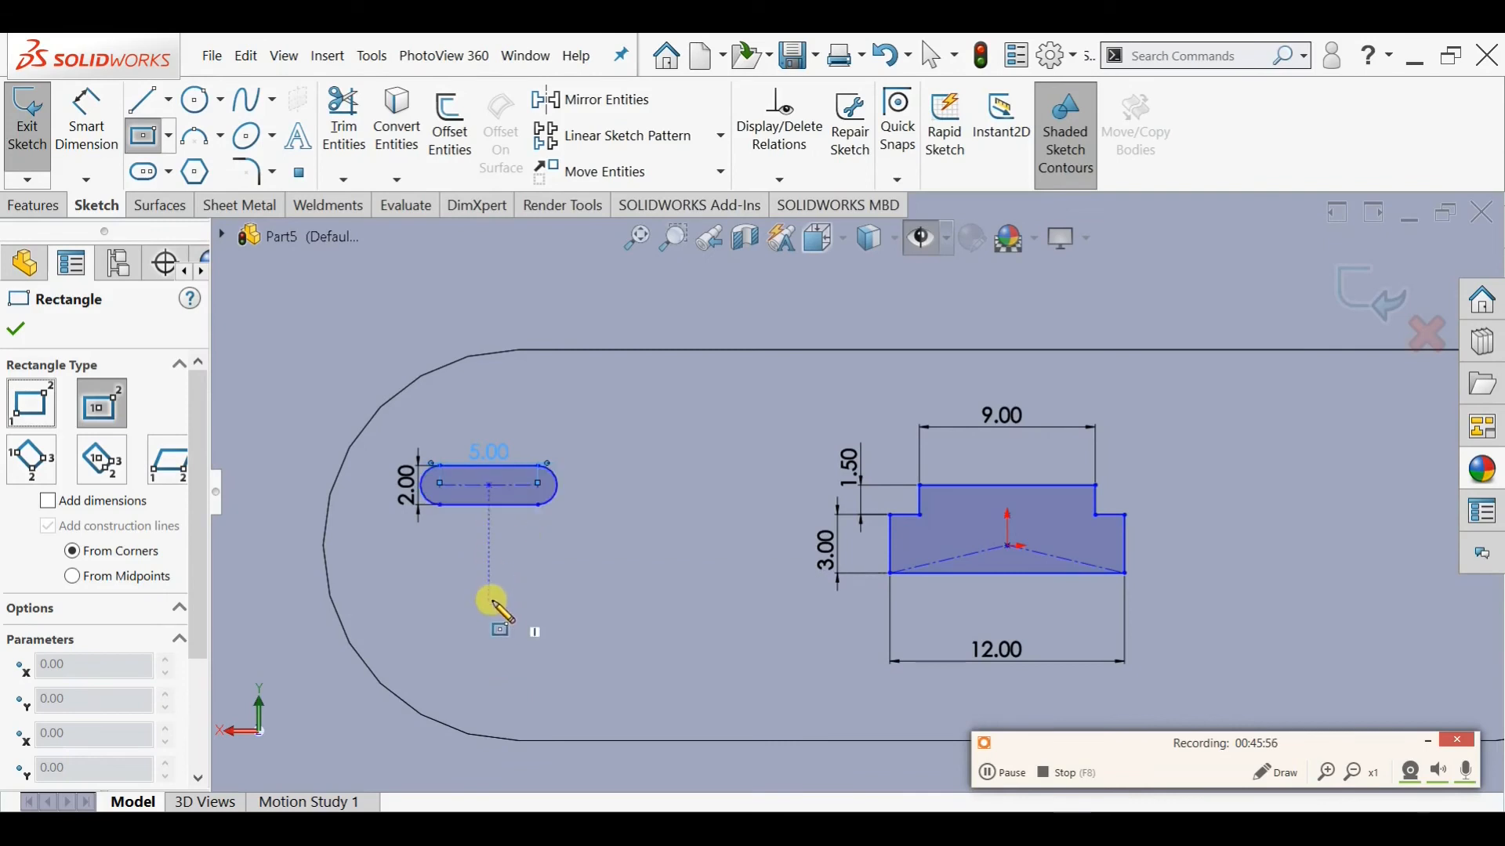
pyautogui.click(489, 601)
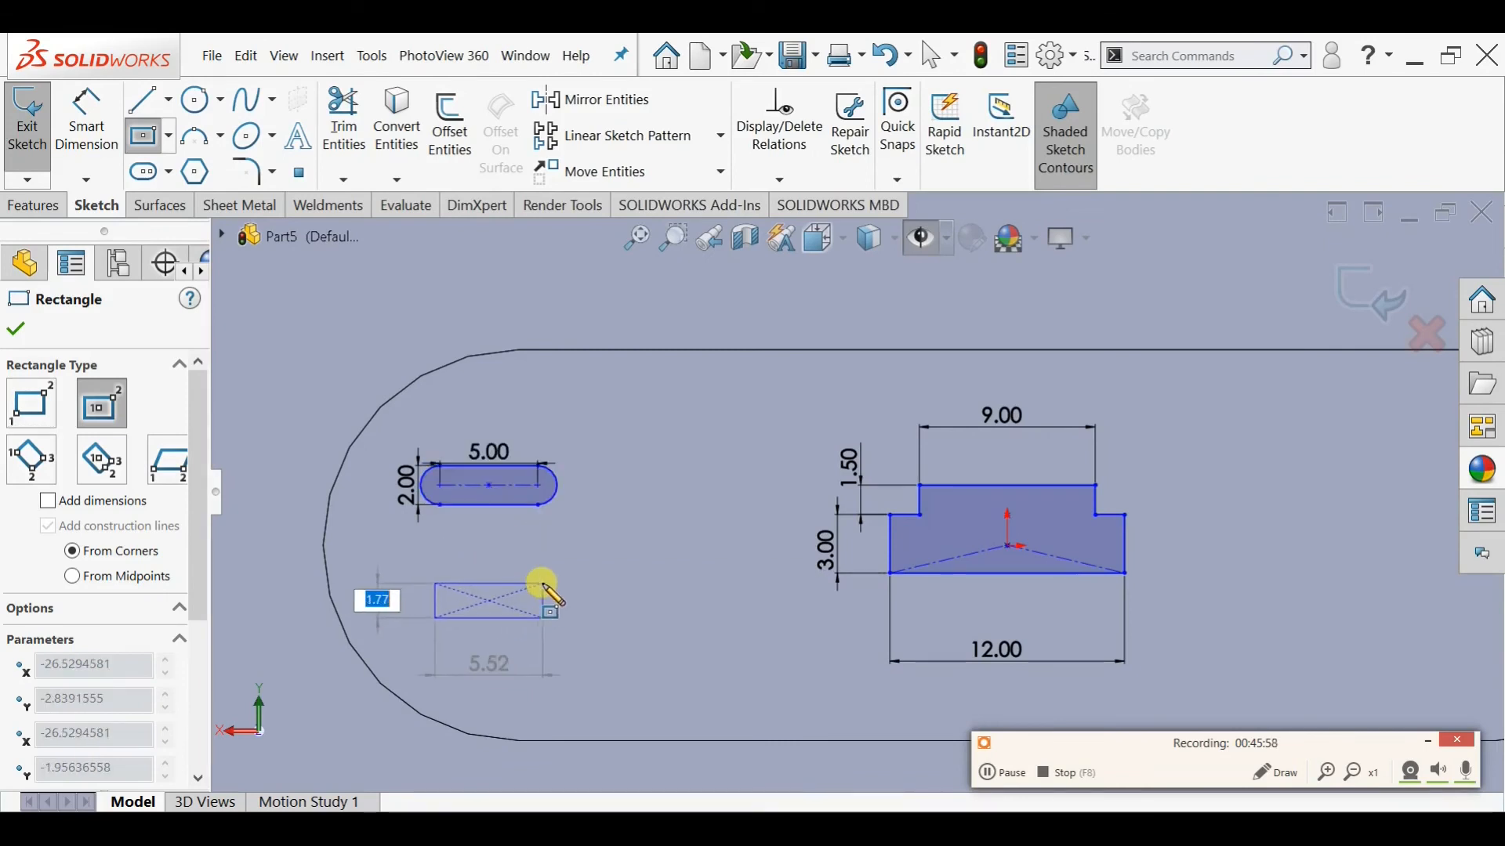
pyautogui.click(538, 583)
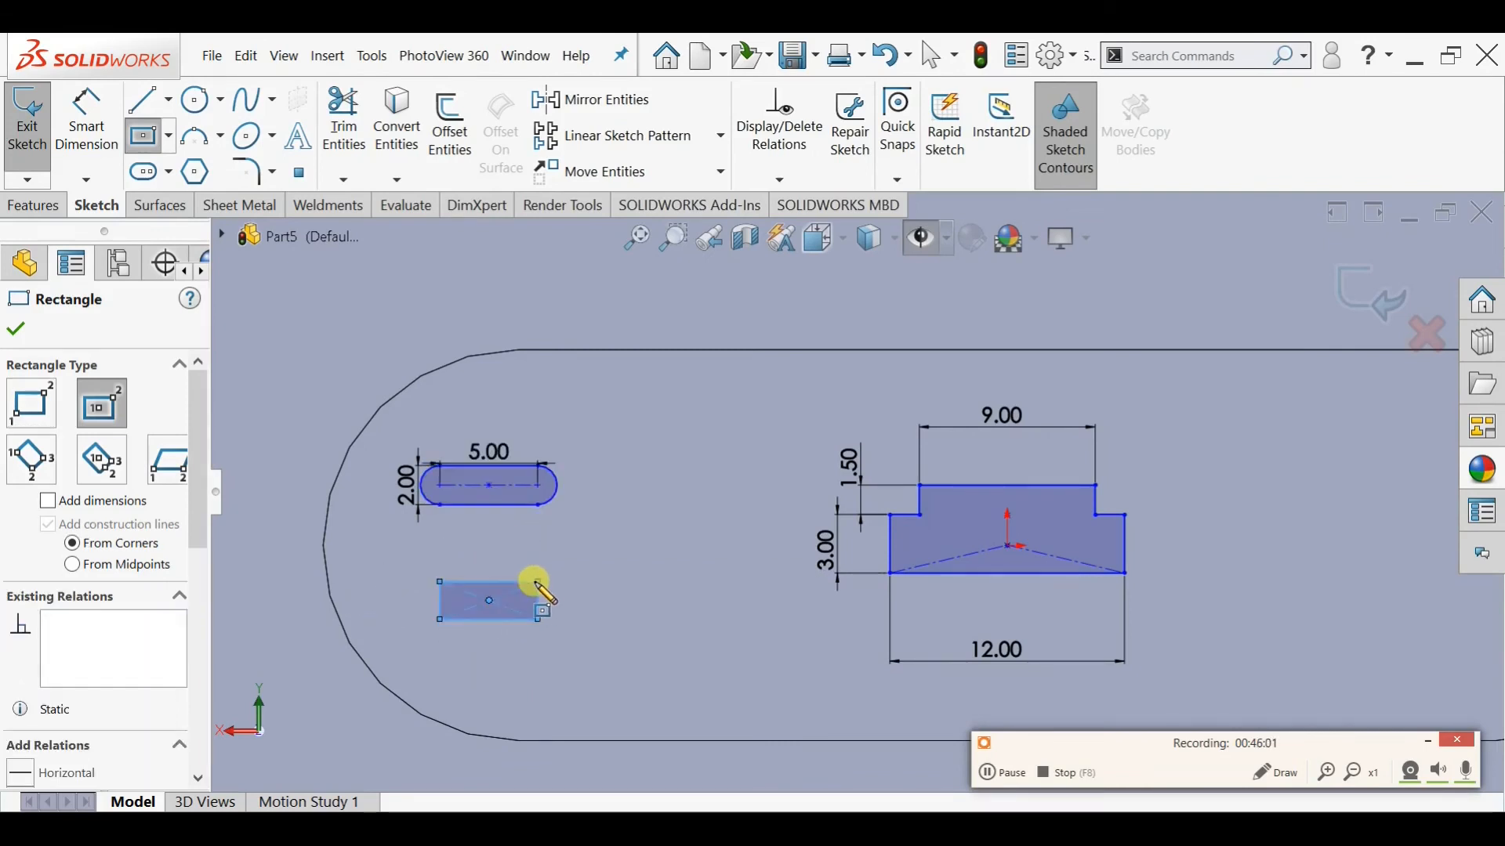
pyautogui.press('Escape')
pyautogui.click(530, 582)
# Dimension the rectangle below the slot to 5 mm wide and 2 mm high
pyautogui.click(87, 118)
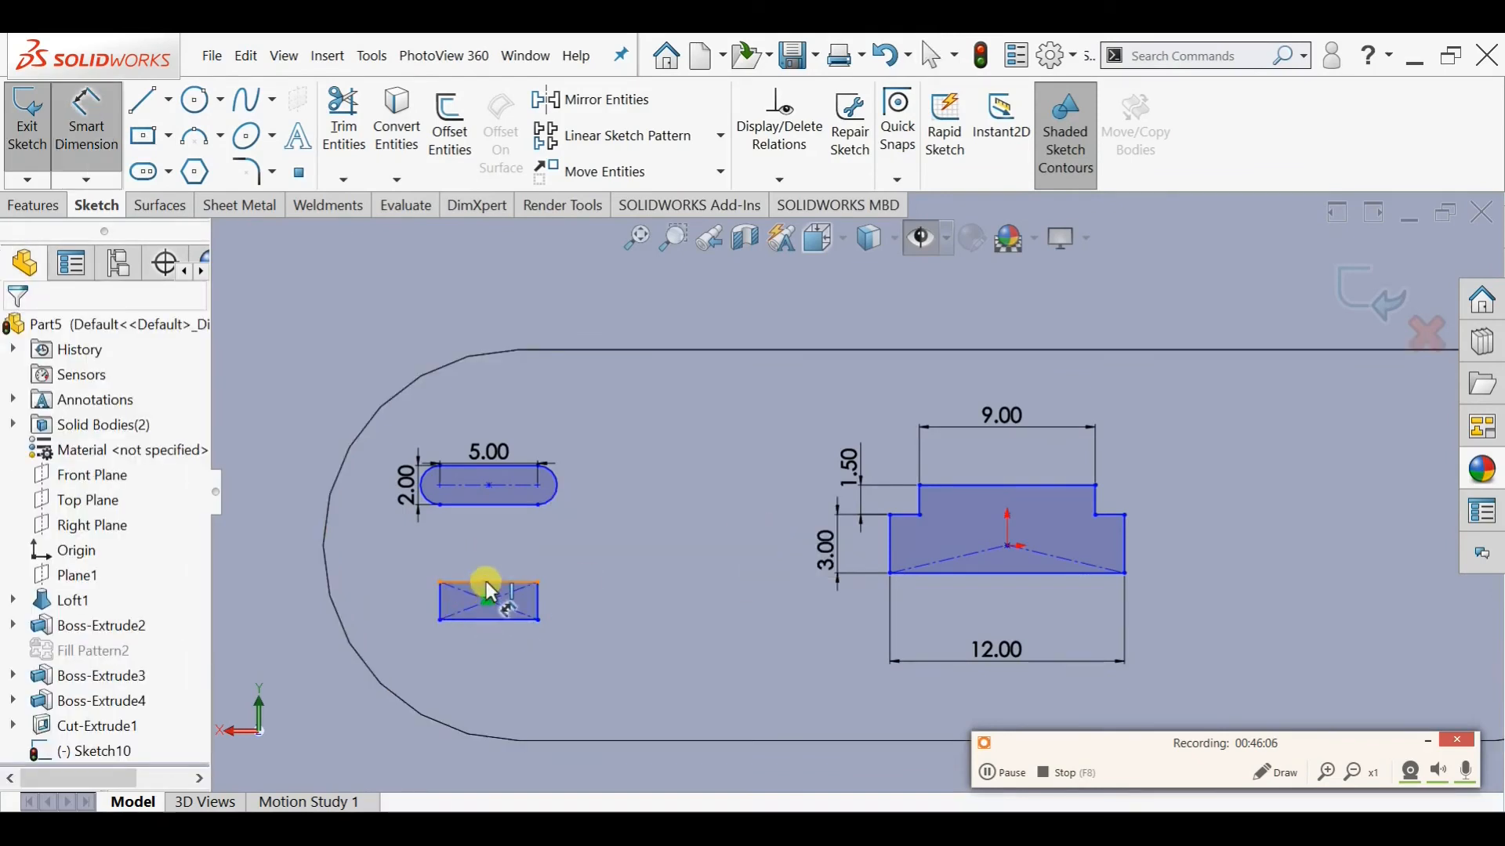
pyautogui.click(488, 586)
pyautogui.click(486, 542)
pyautogui.press('Return')
pyautogui.click(439, 597)
pyautogui.click(389, 598)
pyautogui.write('2')
pyautogui.press('Return')
pyautogui.scroll(2, 434, 417)
pyautogui.click(14, 328)
pyautogui.press('Escape')
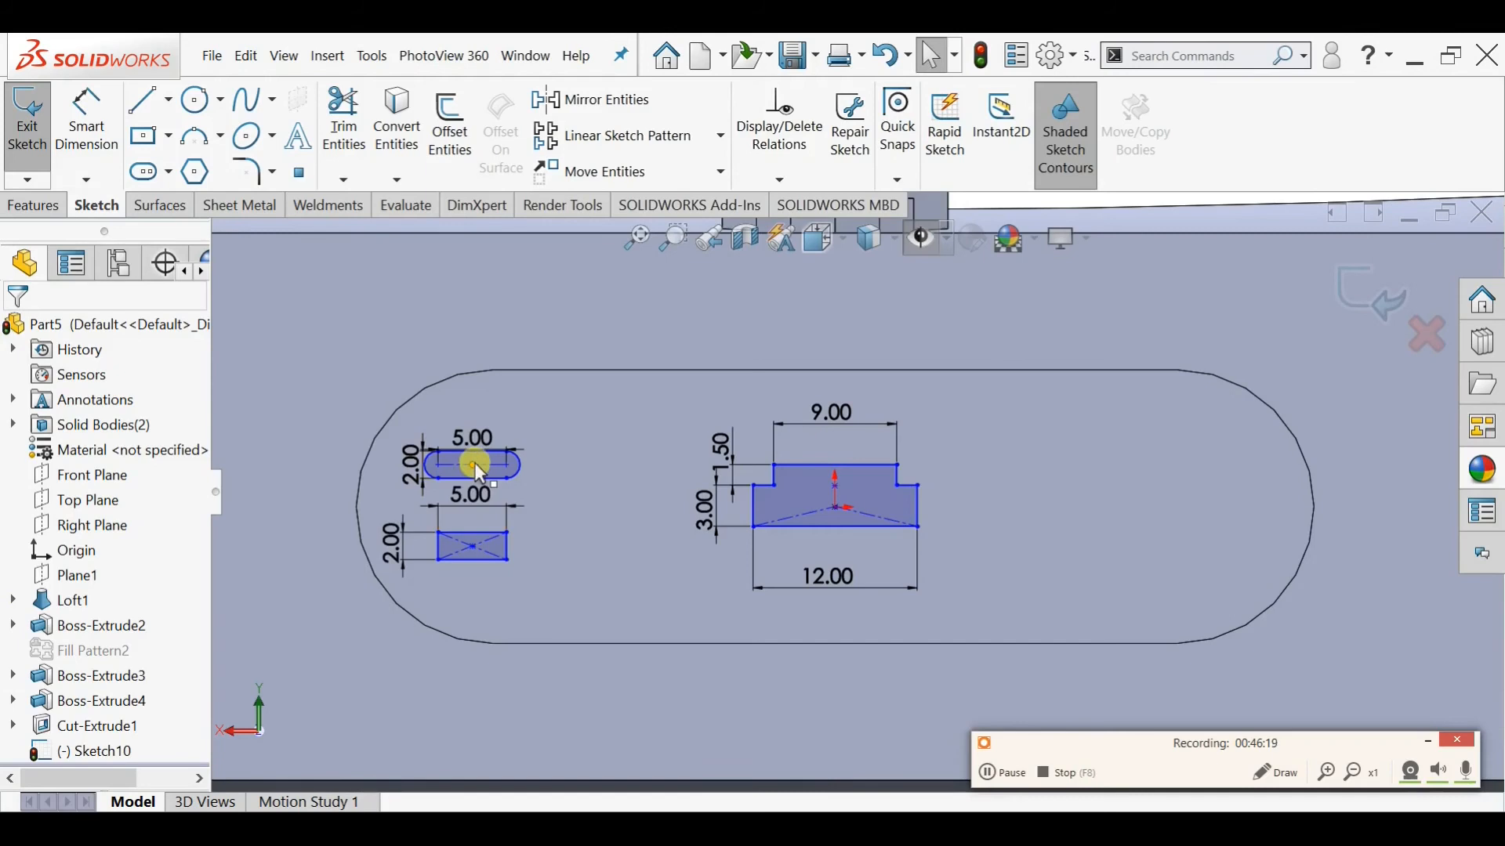
# Align the centers of the slot and the rectangle below it vertically and move both closer to the stepped outline
pyautogui.click(474, 464)
pyautogui.keyDown('ctrl'); pyautogui.click(472, 546); pyautogui.keyUp('ctrl')
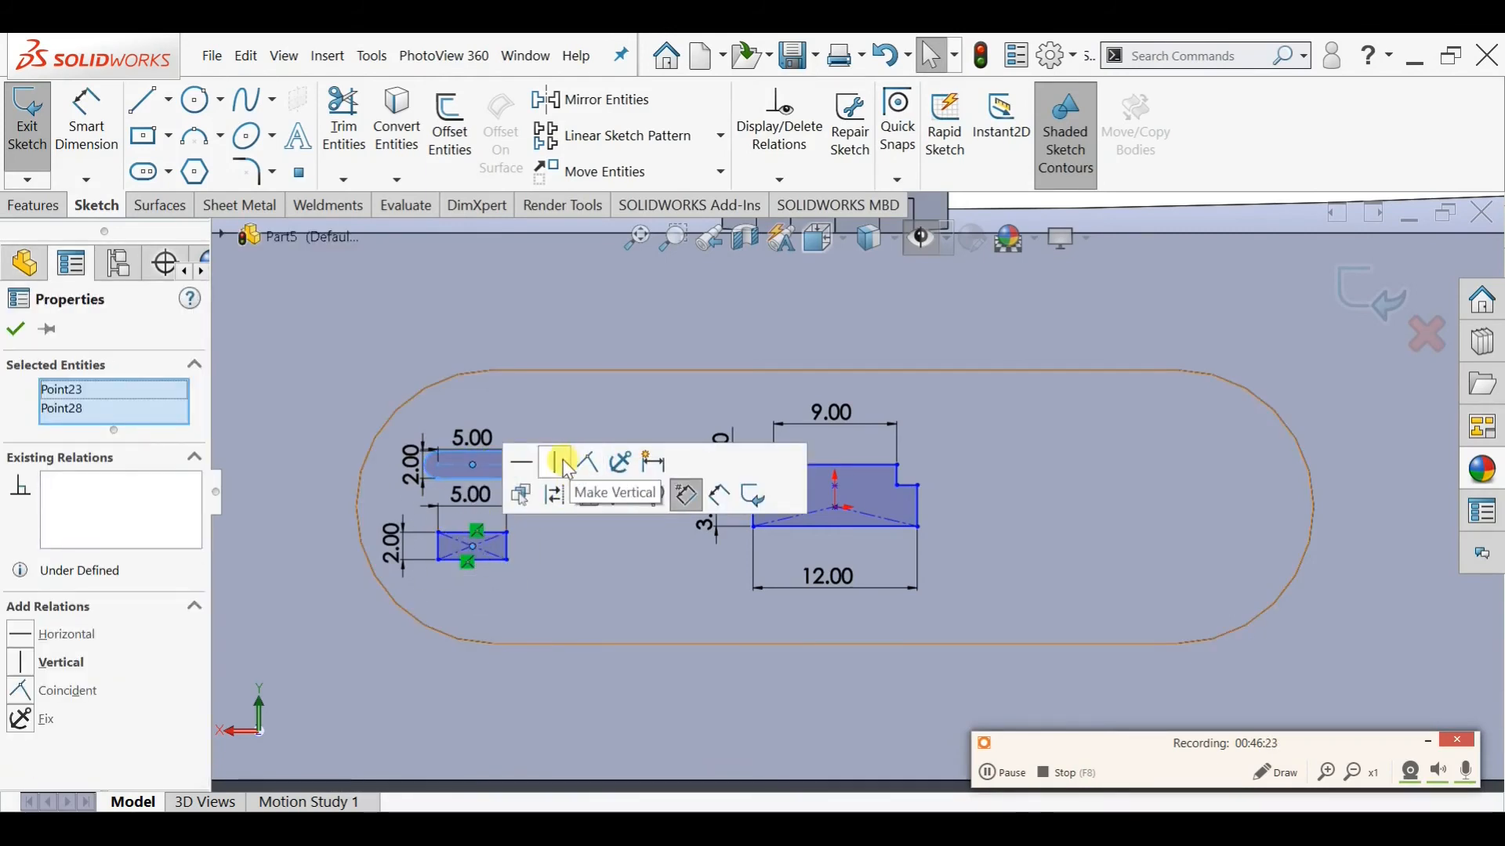
pyautogui.moveTo(472, 464); pyautogui.dragTo(541, 462)
# Sketch two concentric circles to the right of the stepped outline, level with the origin, the outer one about 4.6 mm in diameter
pyautogui.click(196, 100)
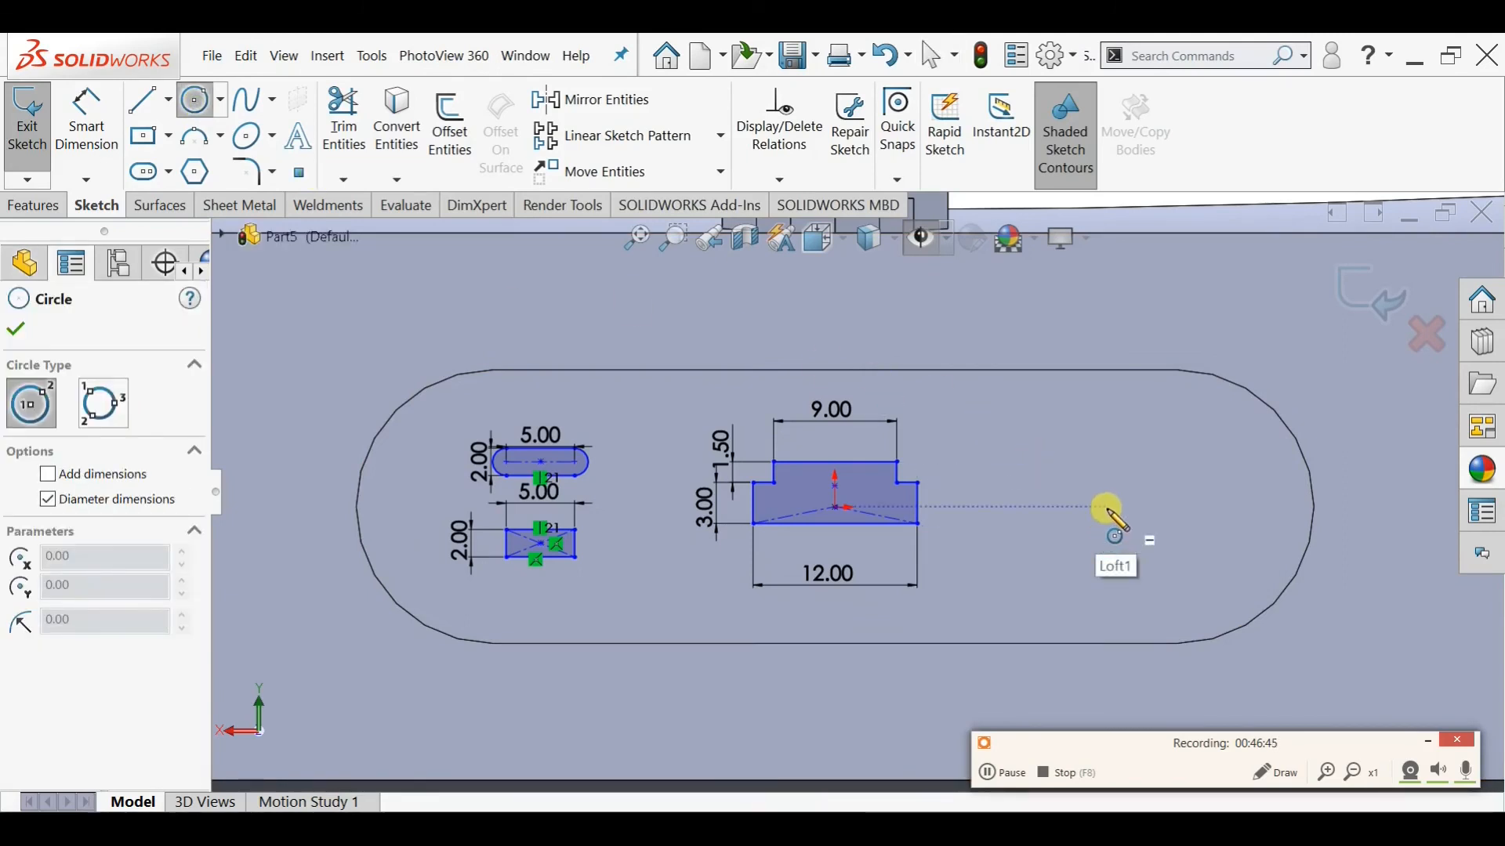
pyautogui.click(1107, 507)
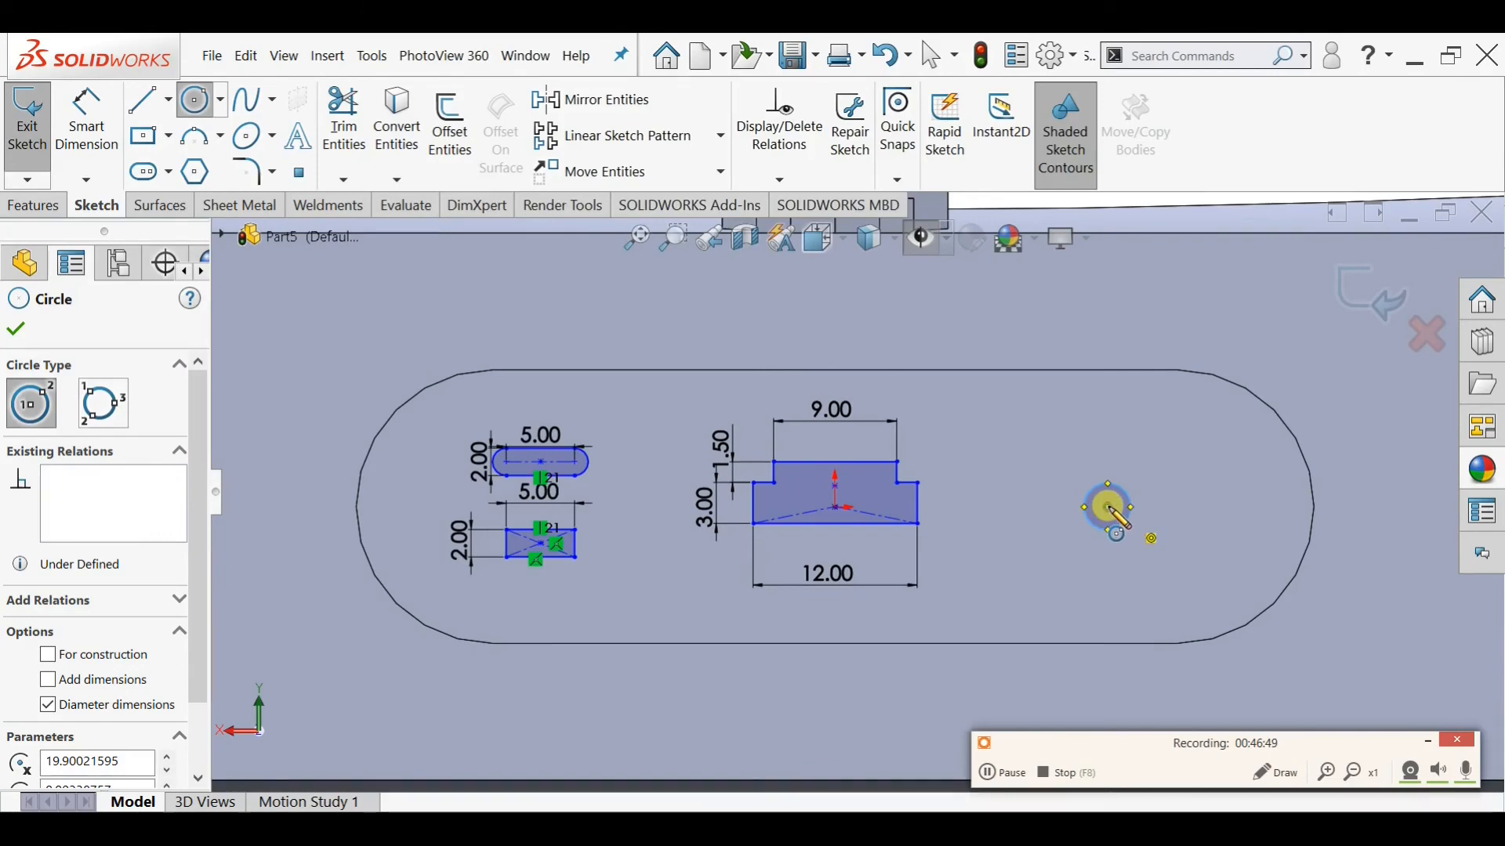
pyautogui.click(1107, 507)
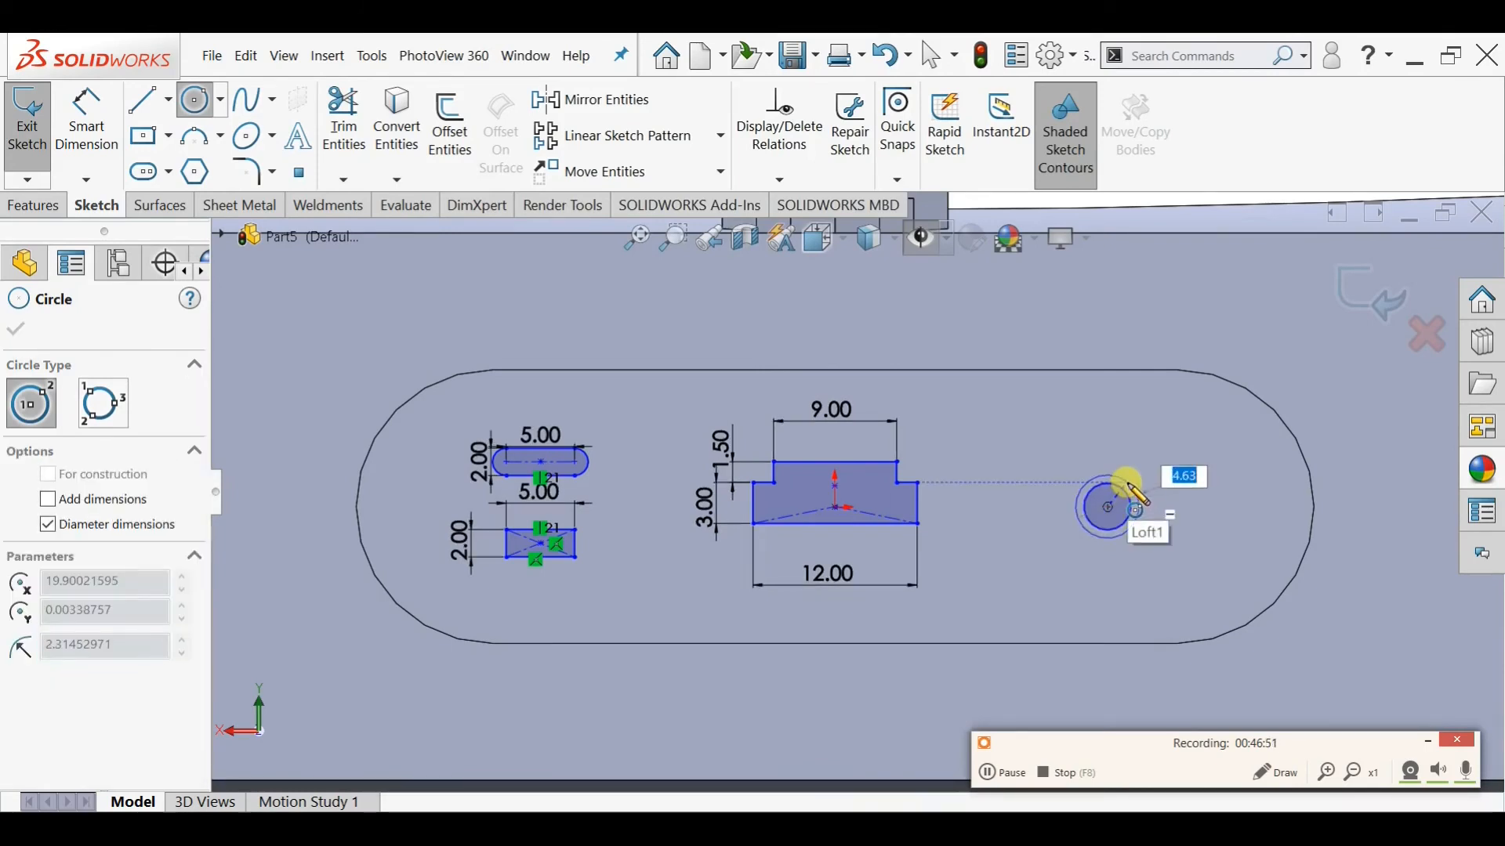
pyautogui.click(1128, 490)
pyautogui.scroll(-3, 1129, 493)
pyautogui.press('Escape')
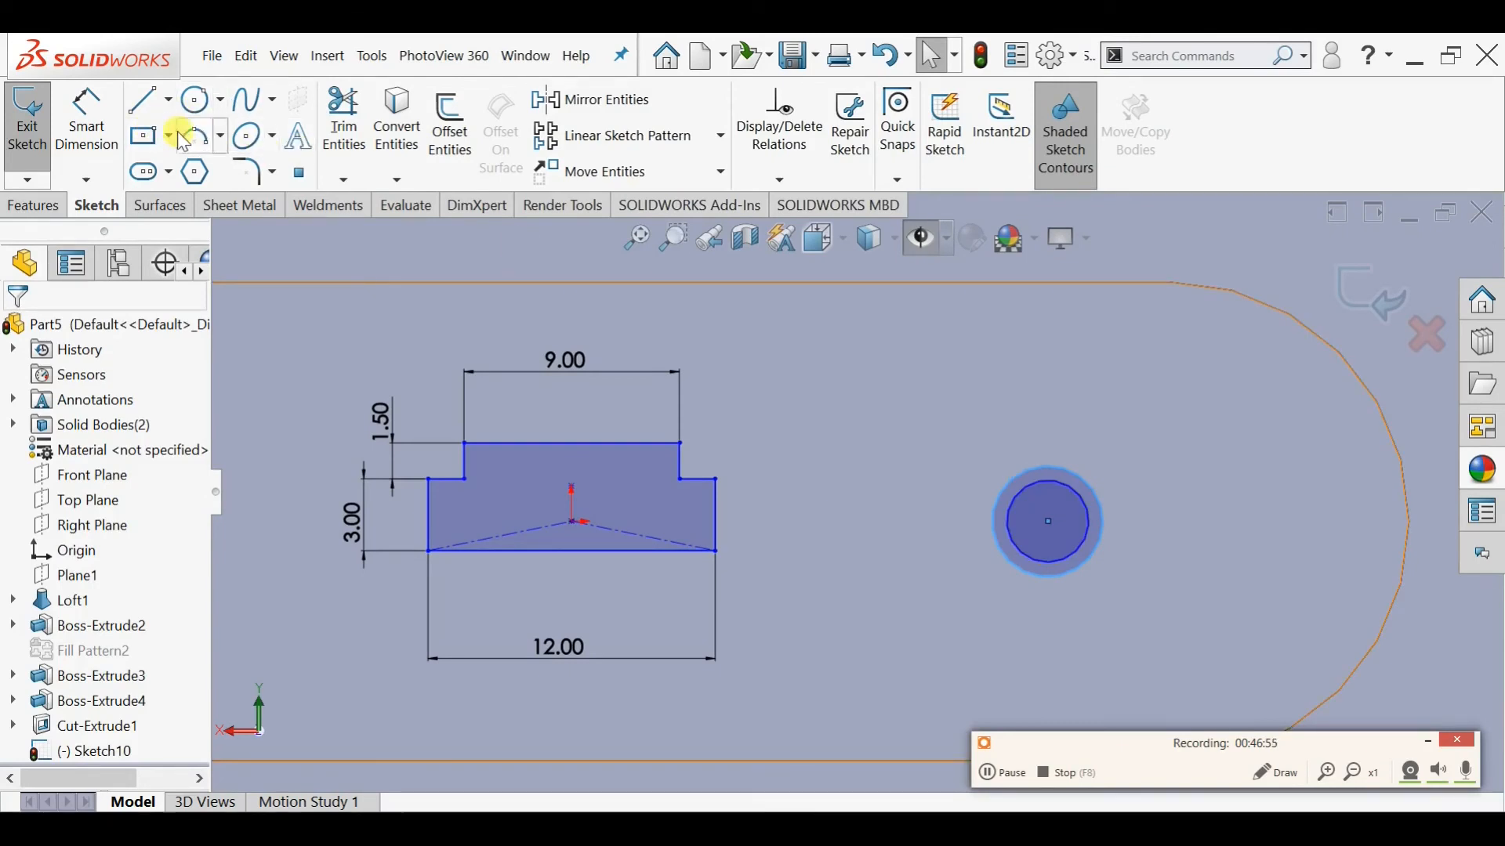
# Dimension the two concentric circles, setting the outer diameter to 4 mm and the inner diameter to 3.5 mm
pyautogui.click(86, 121)
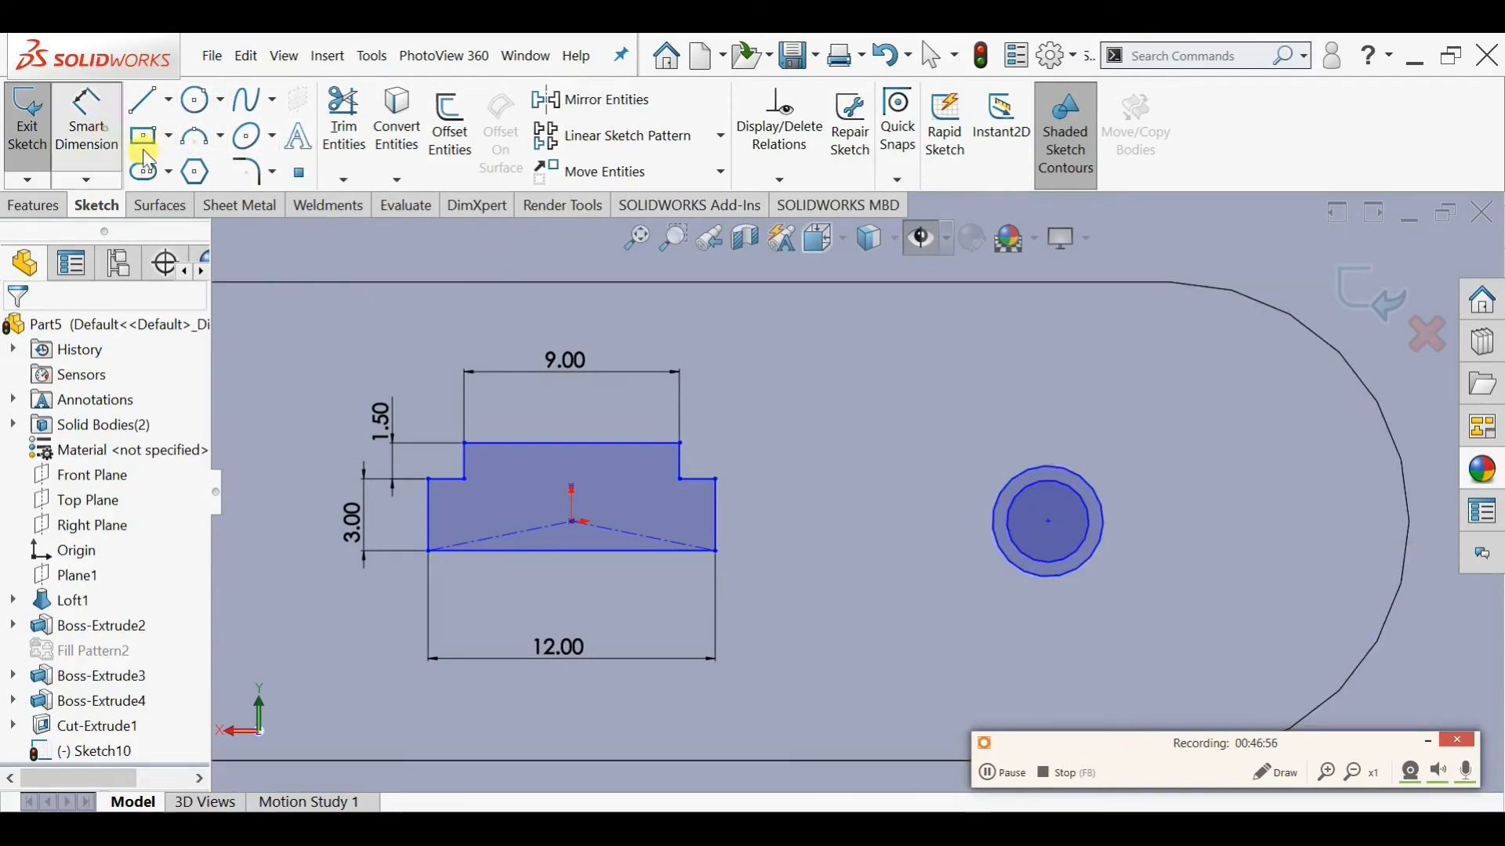
pyautogui.click(1106, 509)
pyautogui.click(1201, 519)
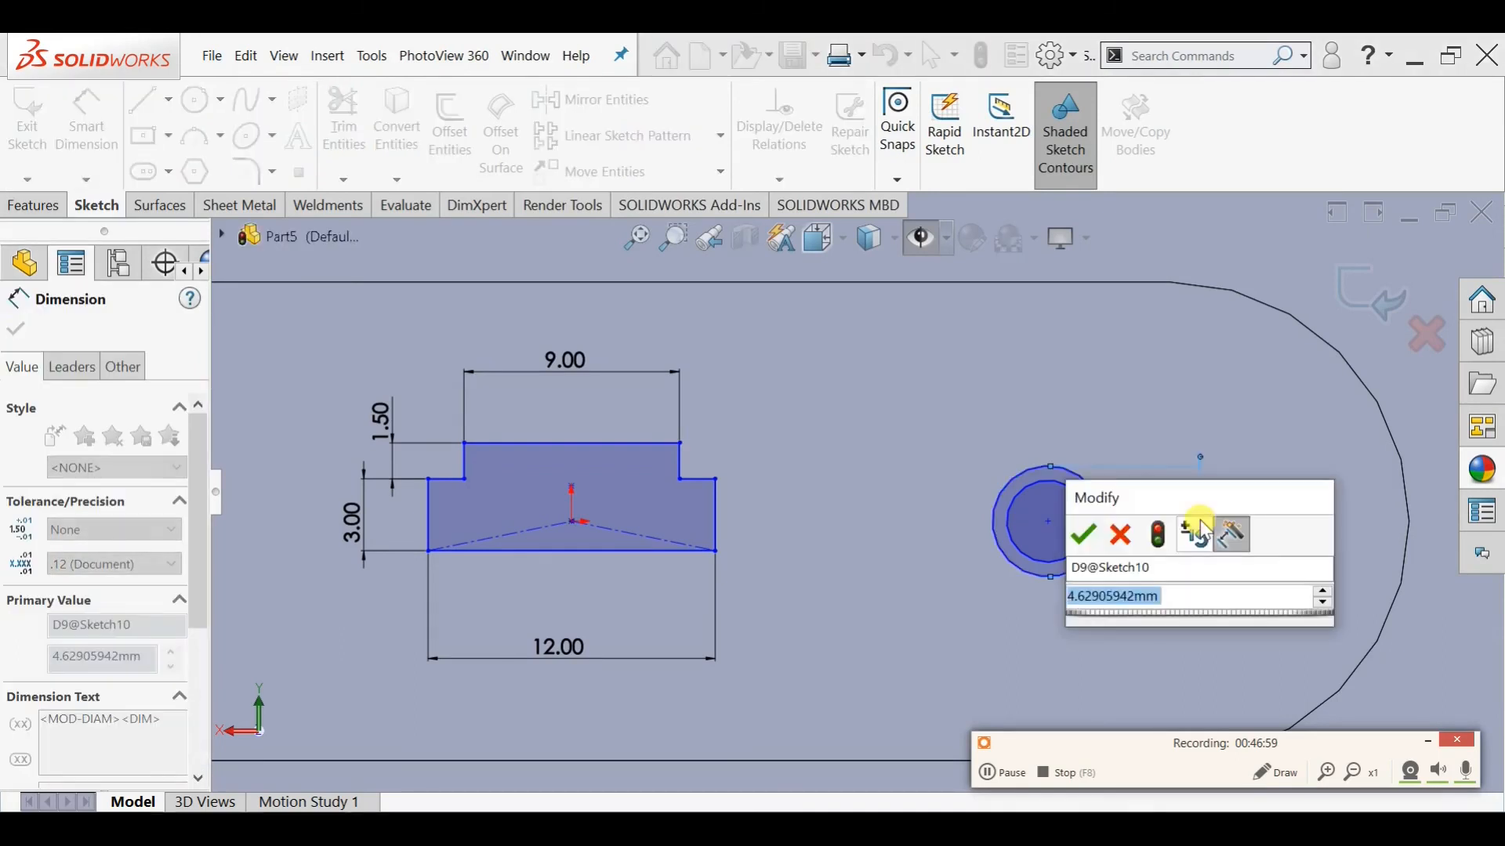
pyautogui.write('4')
pyautogui.press('Return')
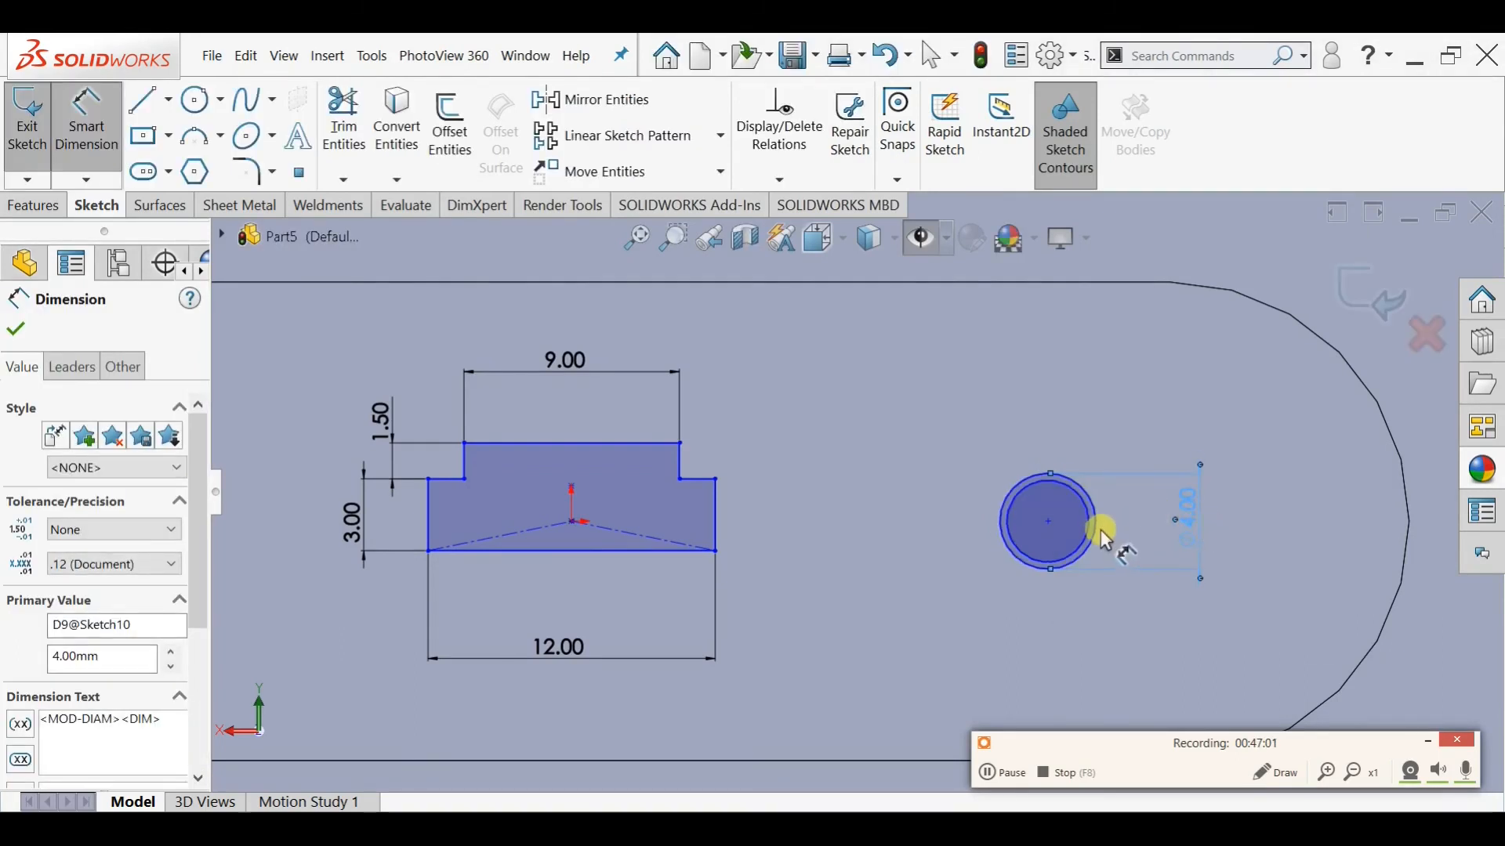
pyautogui.click(1097, 527)
pyautogui.click(1187, 518)
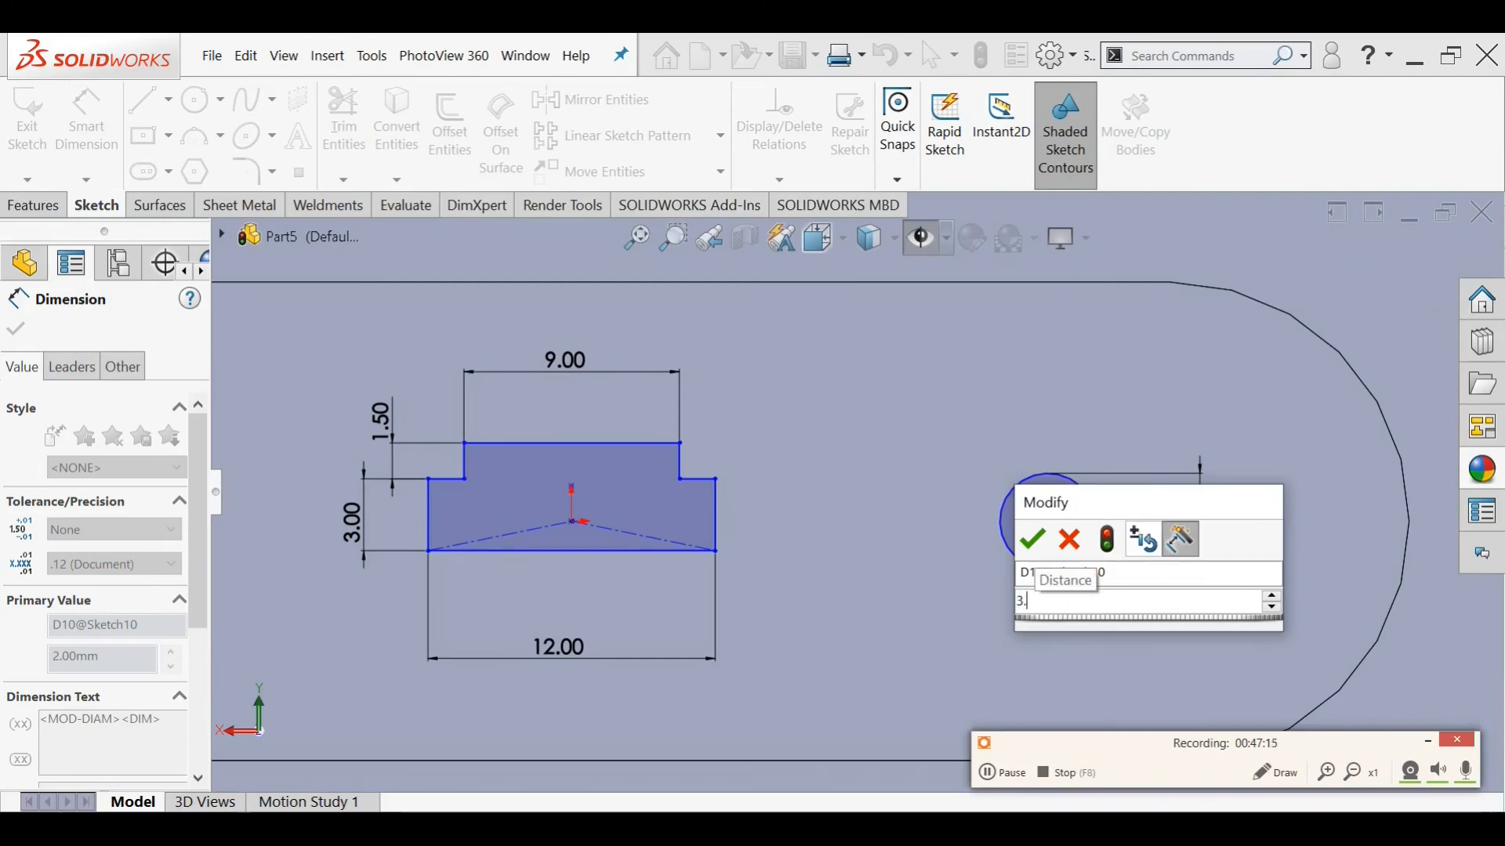
pyautogui.press('Return')
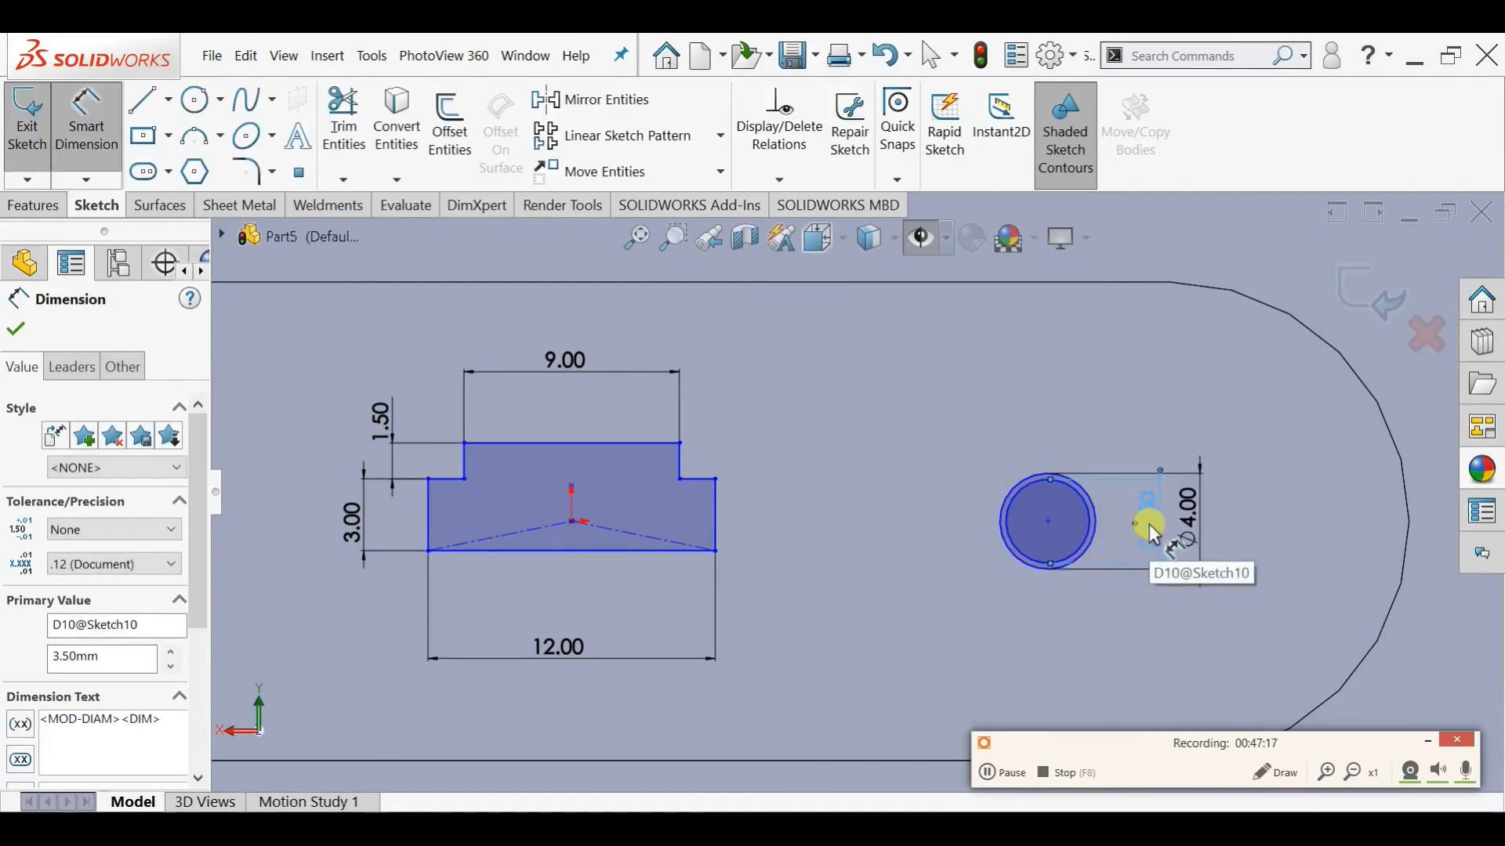
pyautogui.click(15, 330)
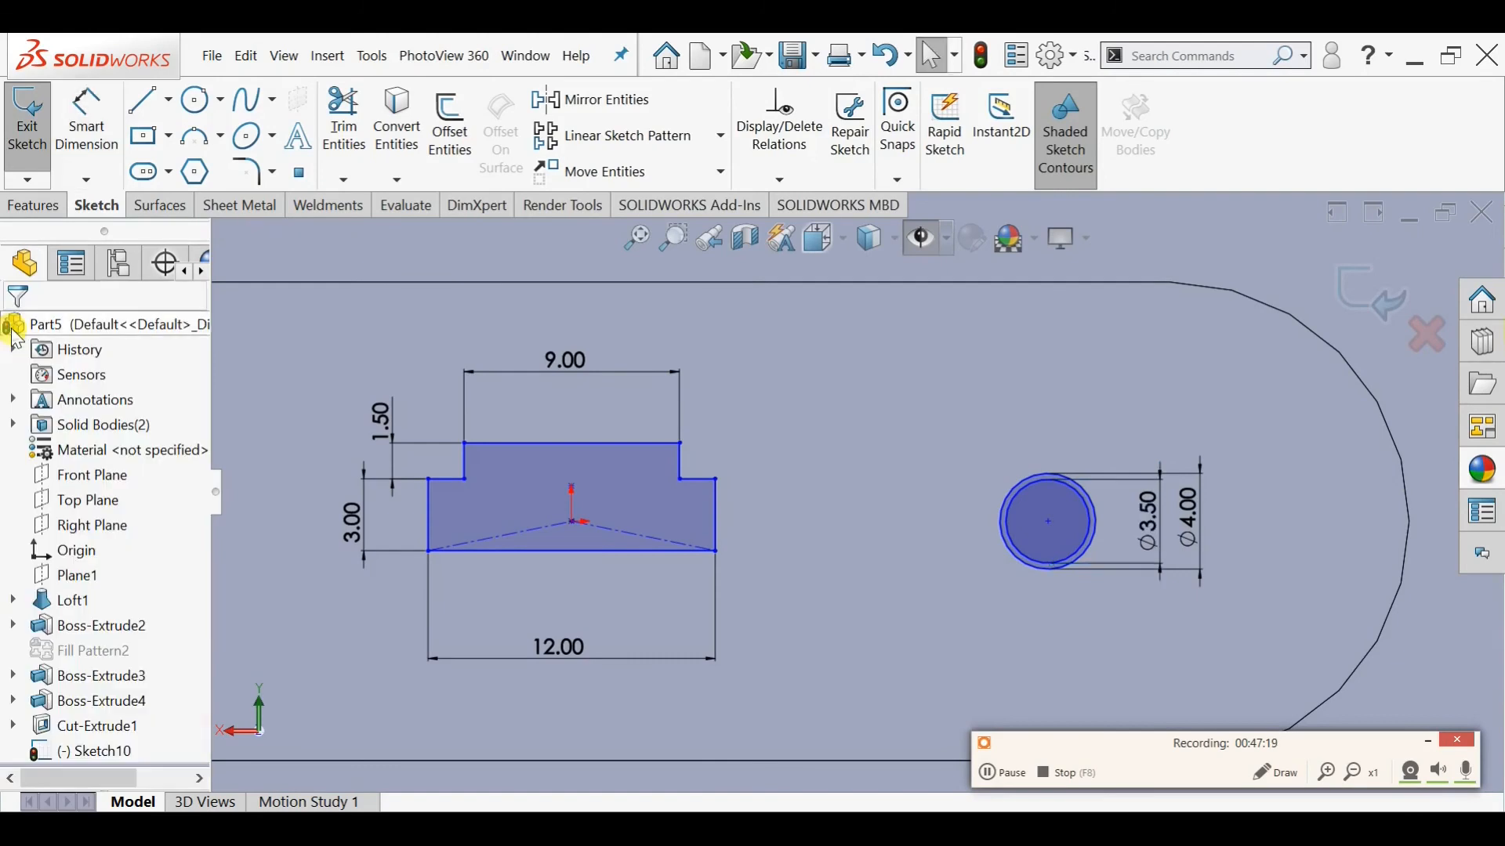
# Start an extruded cut from the port sketch, selecting the slot, rectangle, stepped outline and inner circle regions as contours
pyautogui.click(31, 207)
pyautogui.click(335, 134)
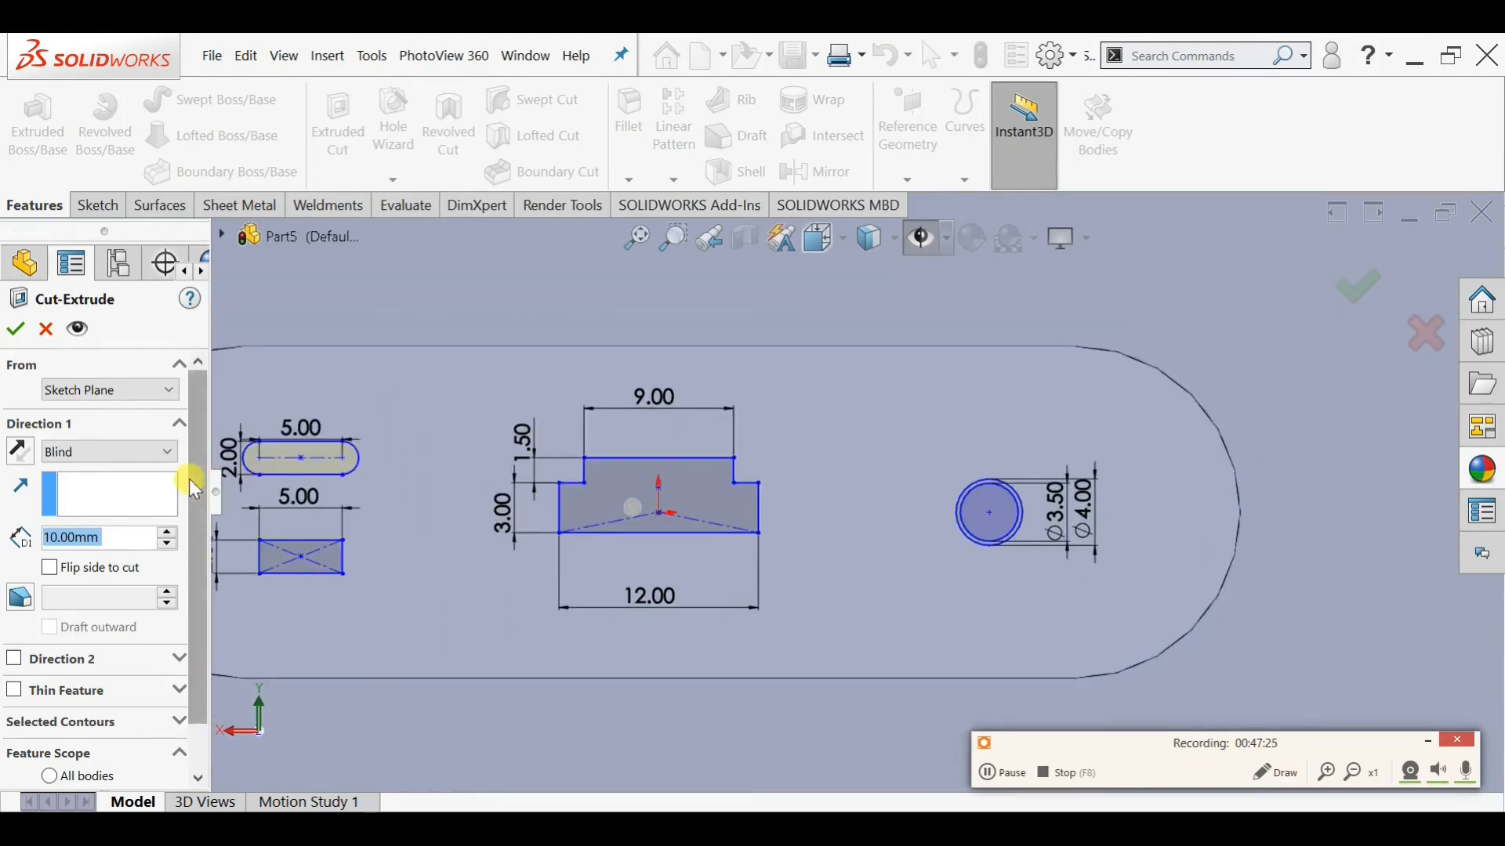
pyautogui.scroll(-2, 192, 501)
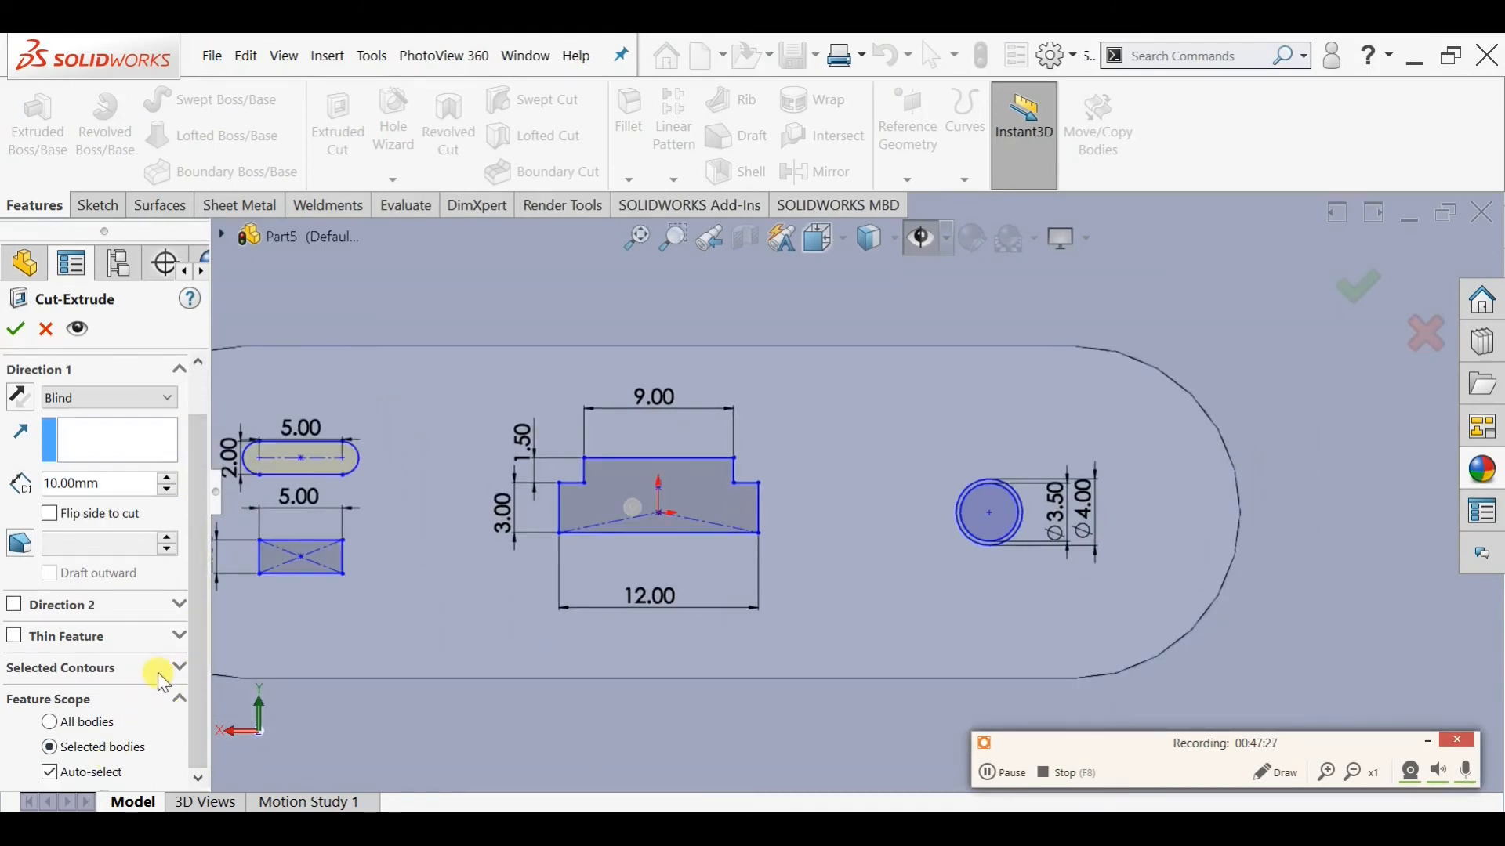
pyautogui.click(159, 672)
pyautogui.click(134, 698)
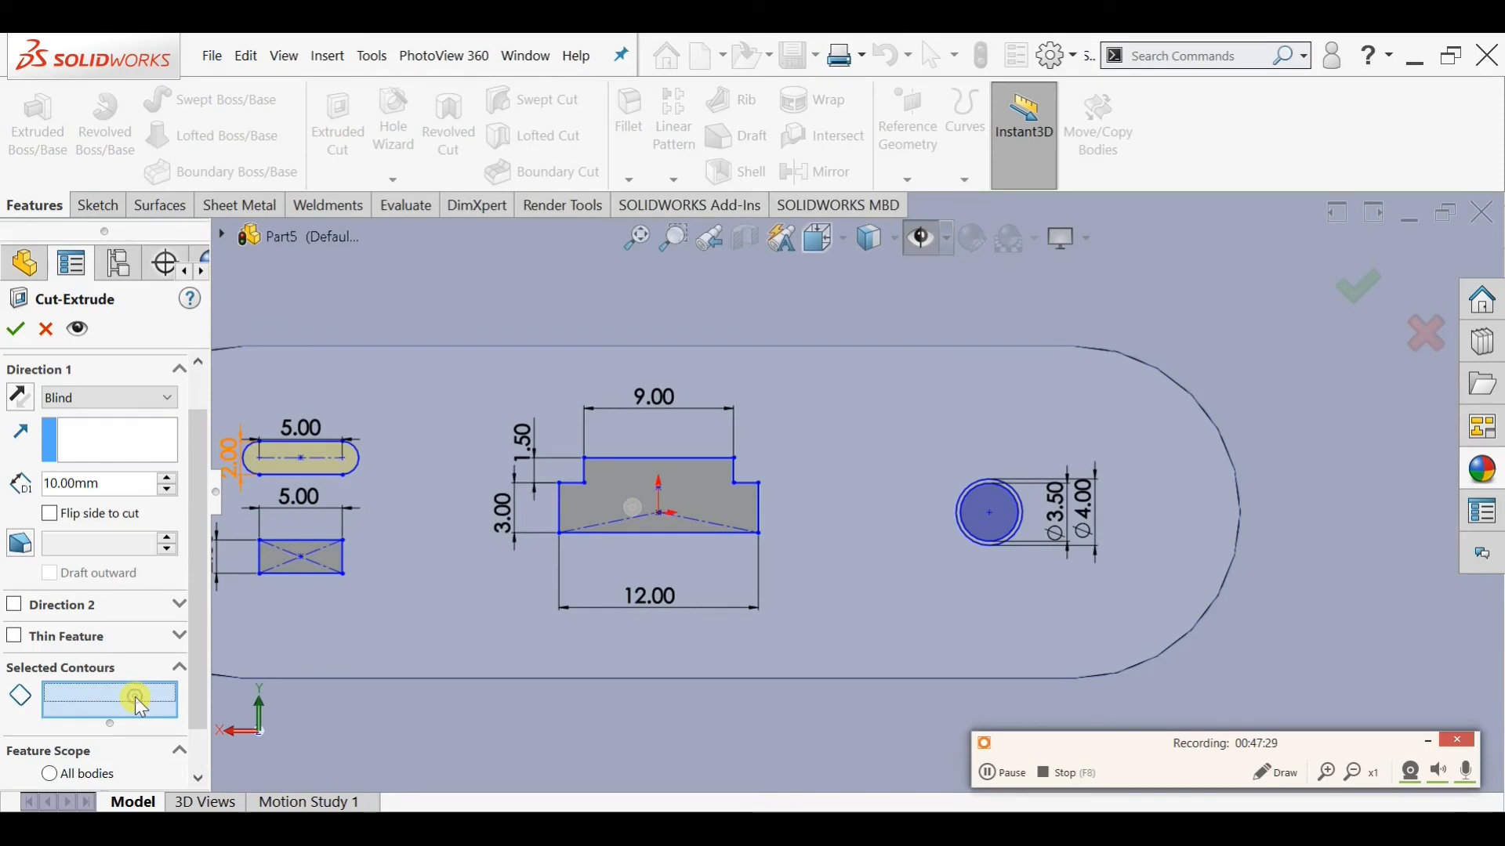
pyautogui.click(651, 509)
pyautogui.click(648, 507)
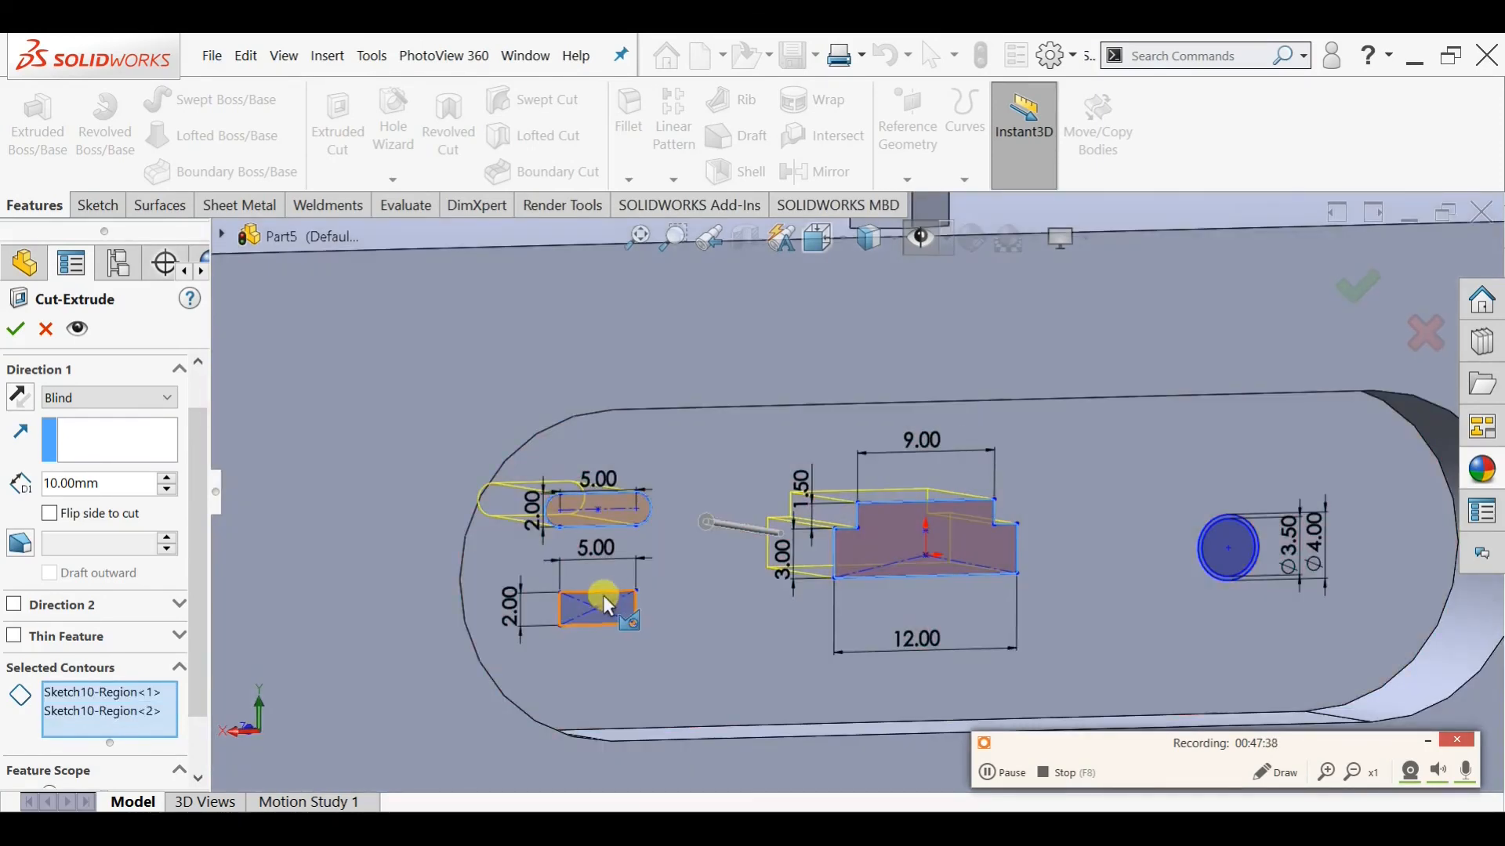
pyautogui.click(604, 596)
pyautogui.click(1231, 542)
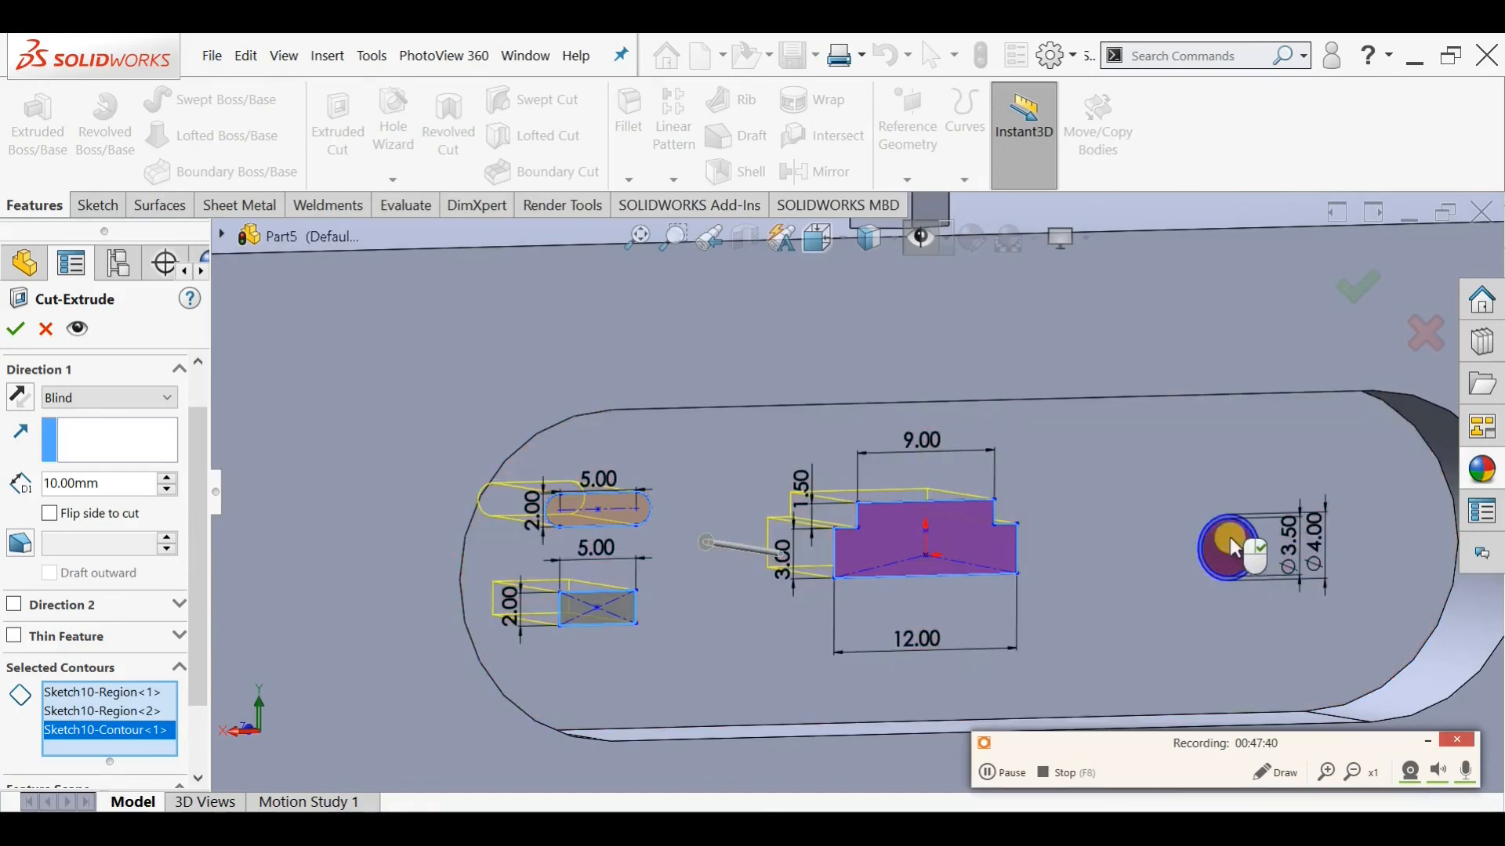
pyautogui.click(1227, 533)
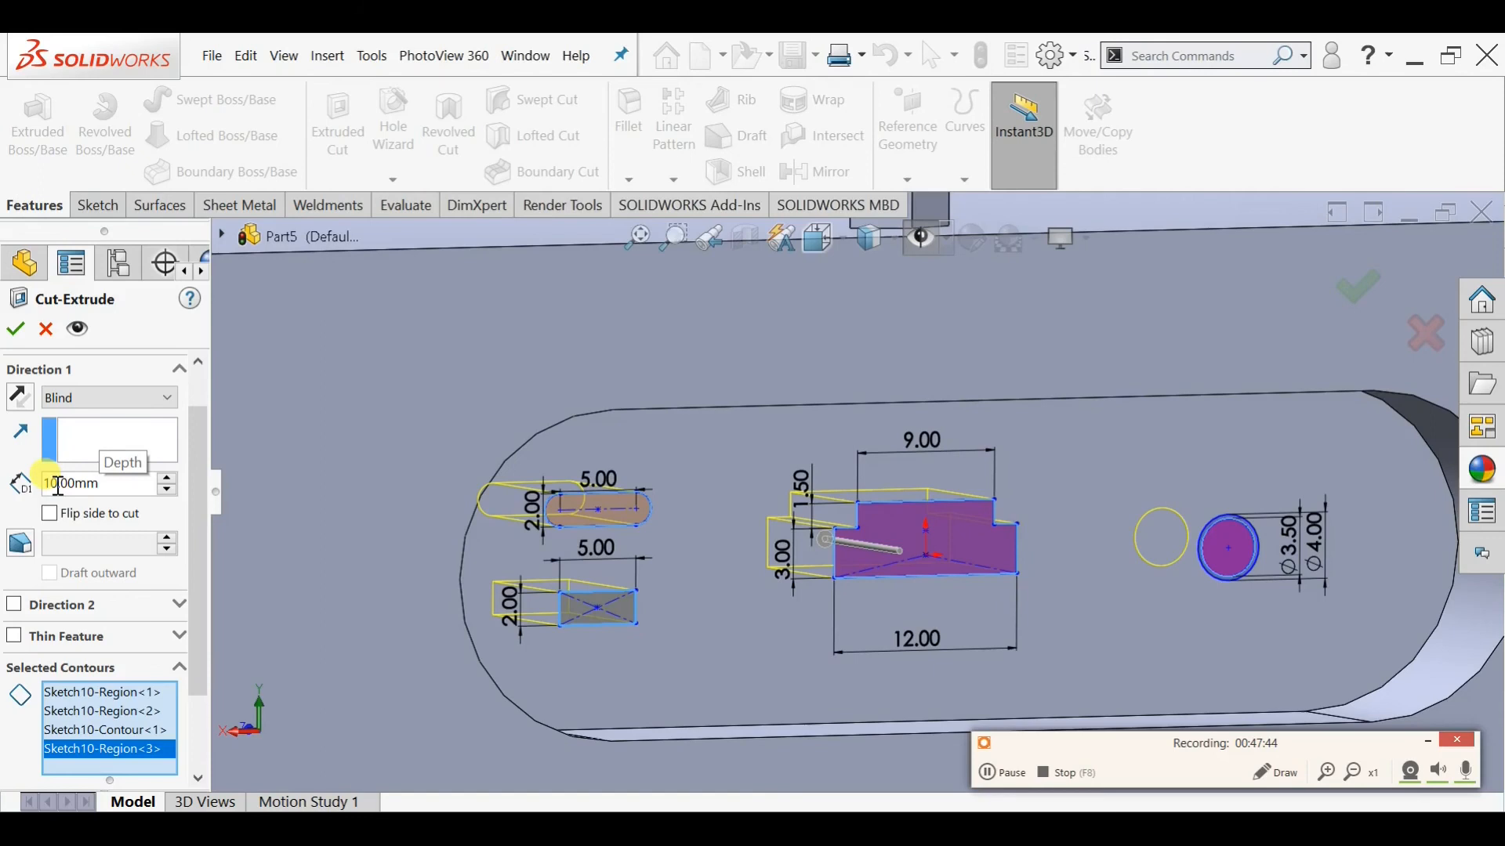
# Cut the selected port contours to a blind depth of 7 mm
pyautogui.write('7')
pyautogui.press('Return')
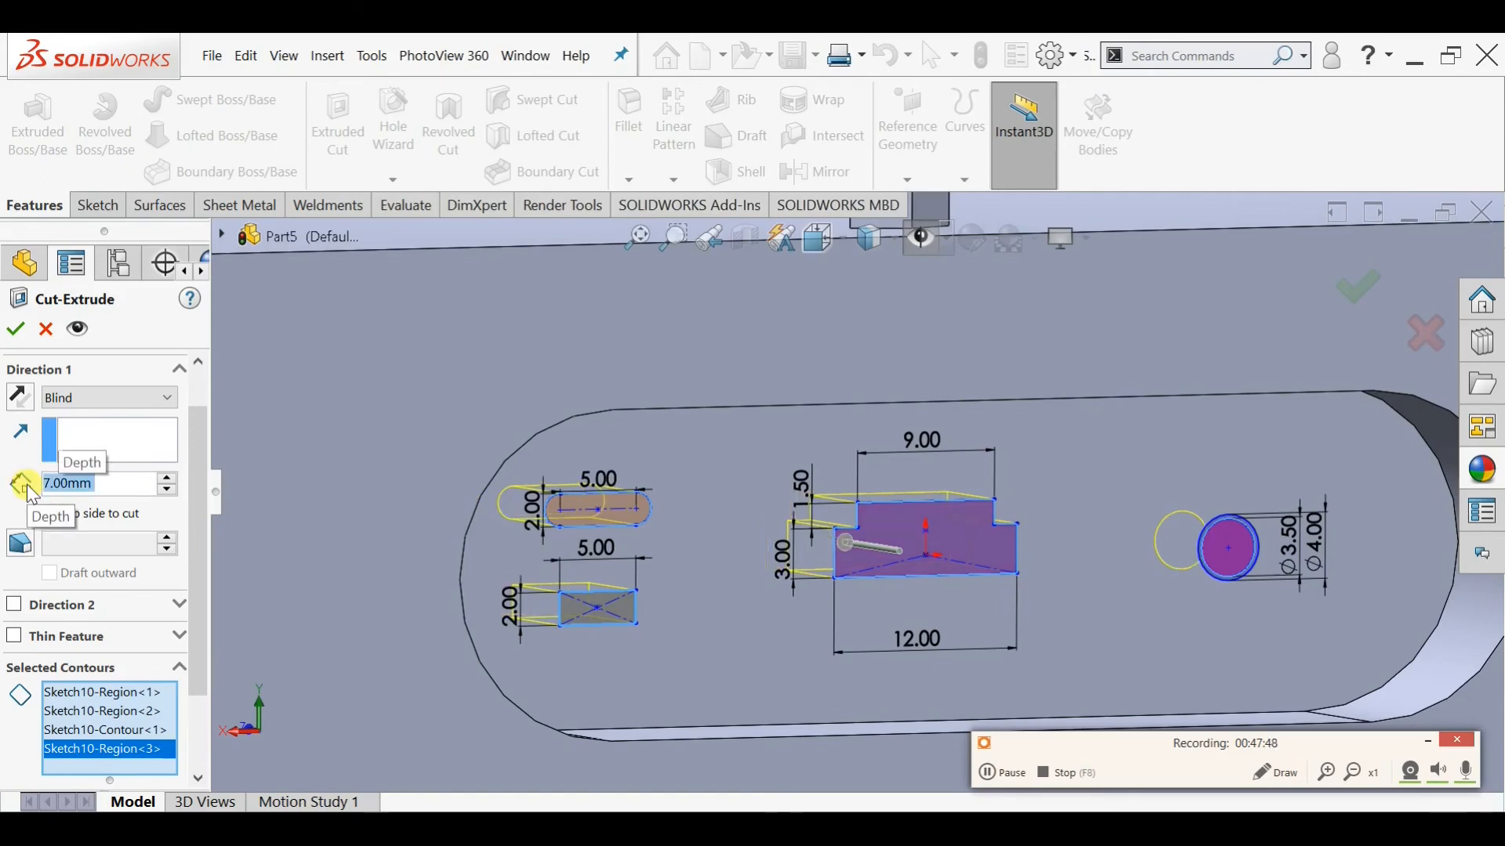
pyautogui.click(20, 337)
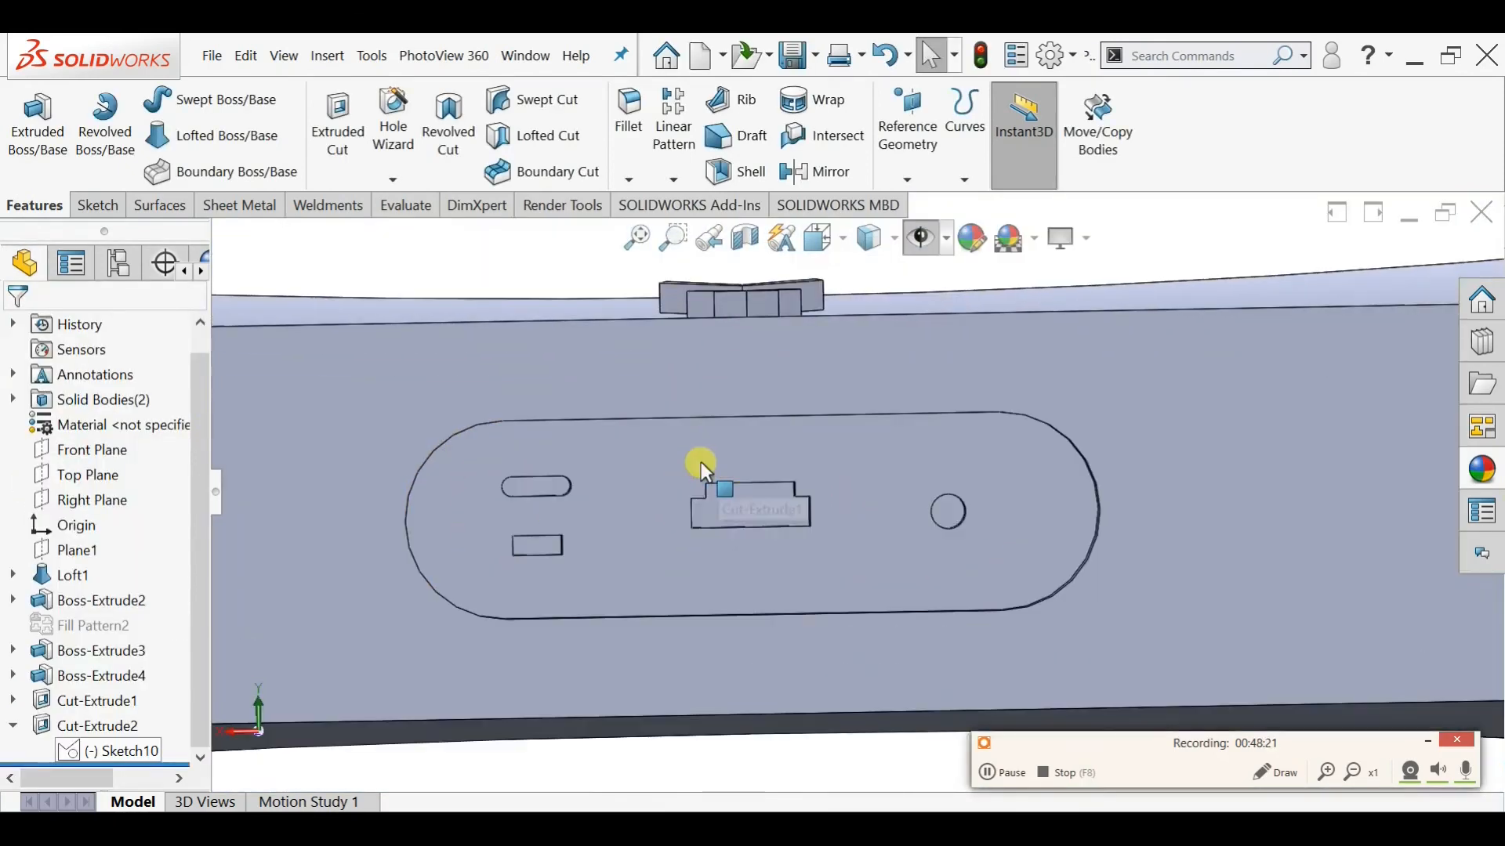
# Apply the polished aluminum appearance to the front grille panel, Boss-Extrude2
pyautogui.moveTo(674, 462); pyautogui.dragTo(1011, 502, button='middle')
pyautogui.scroll(5, 925, 549)
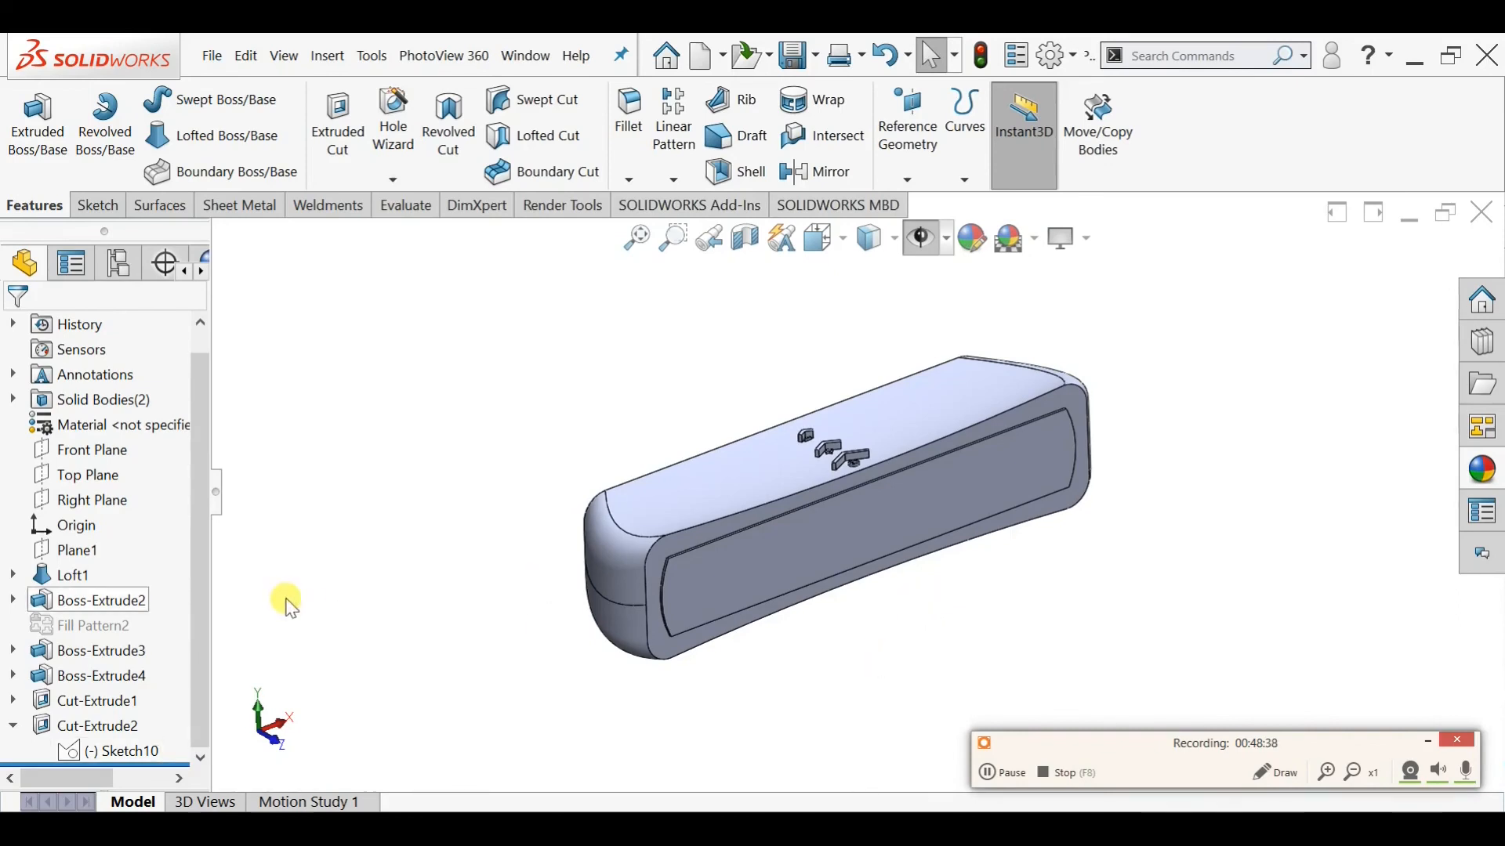
pyautogui.click(133, 602)
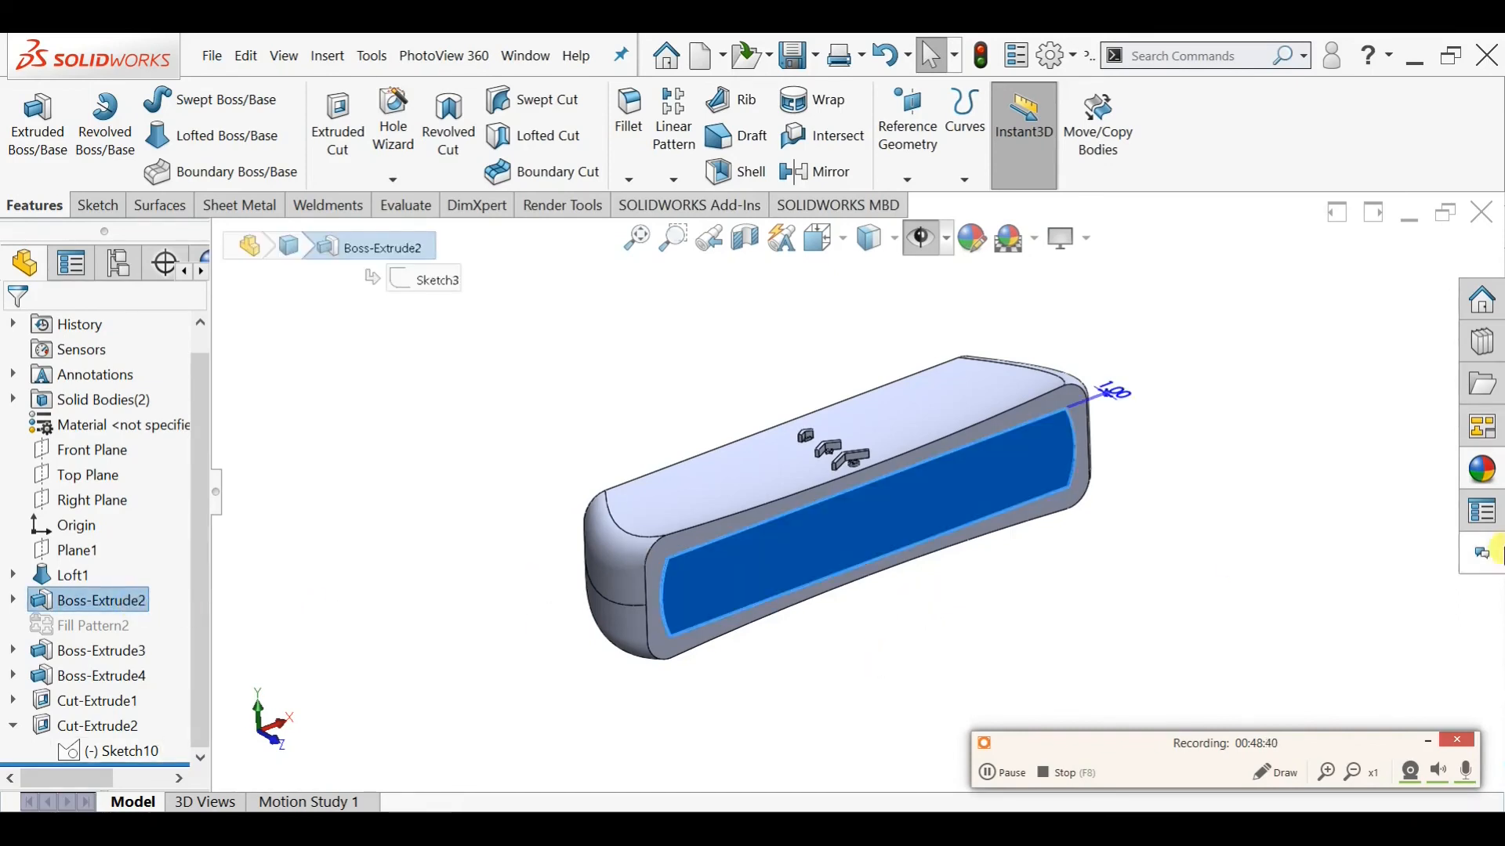
pyautogui.click(1482, 468)
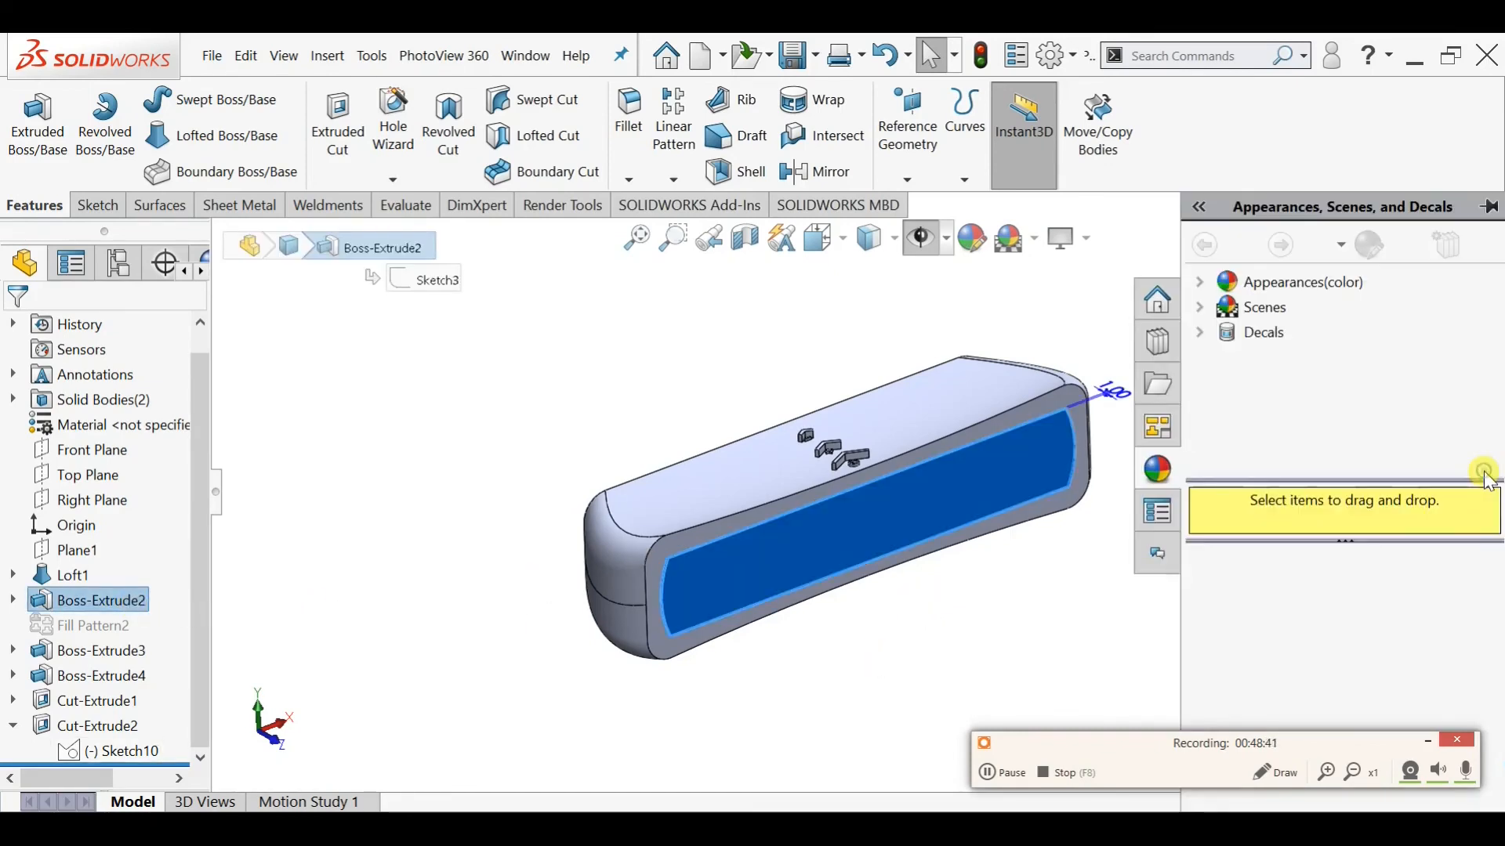
pyautogui.doubleClick(1217, 287)
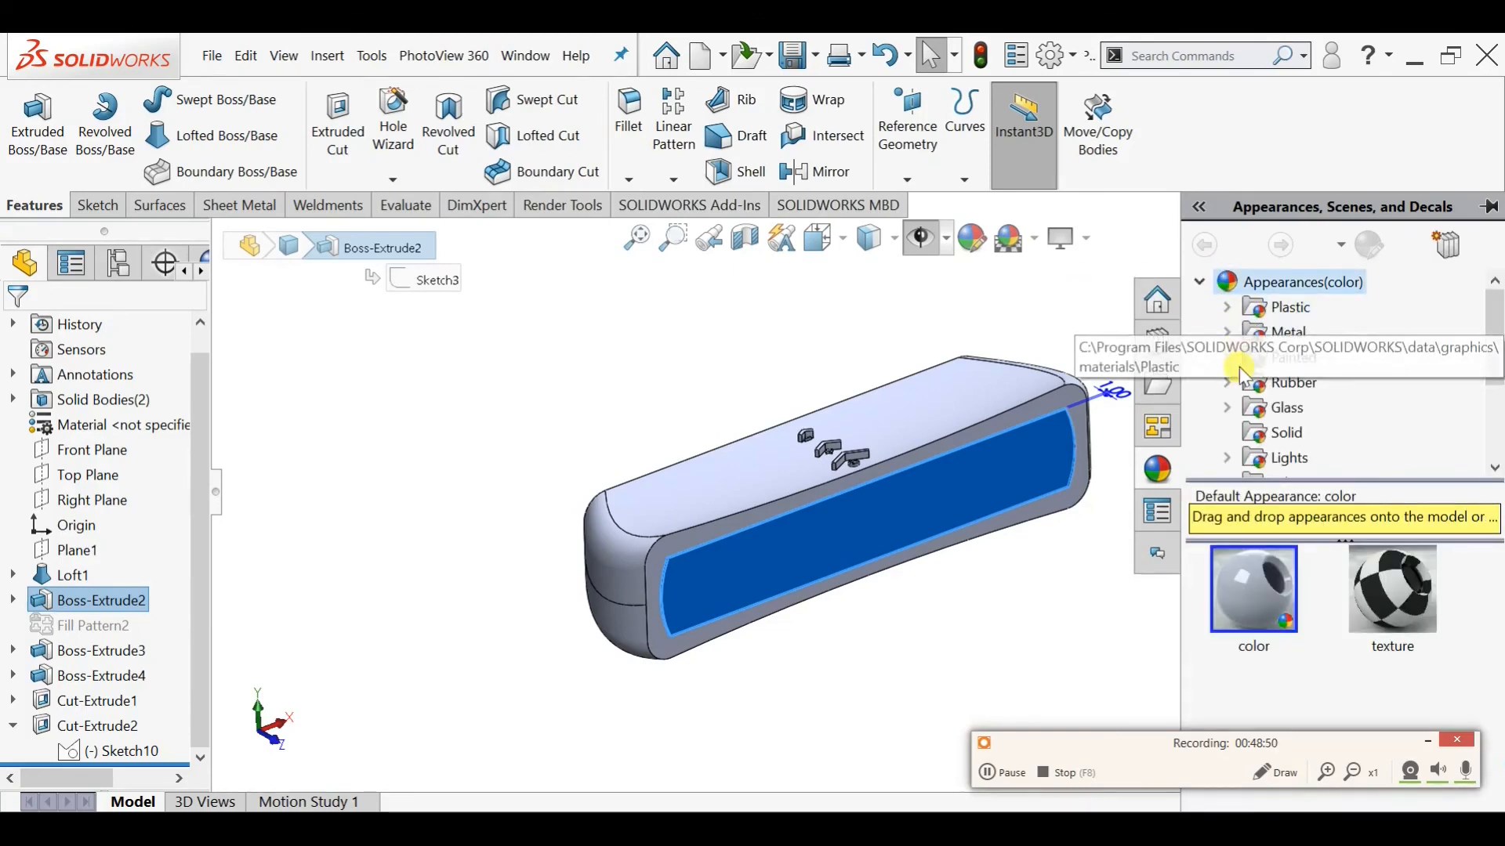
pyautogui.click(1235, 332)
pyautogui.click(1324, 359)
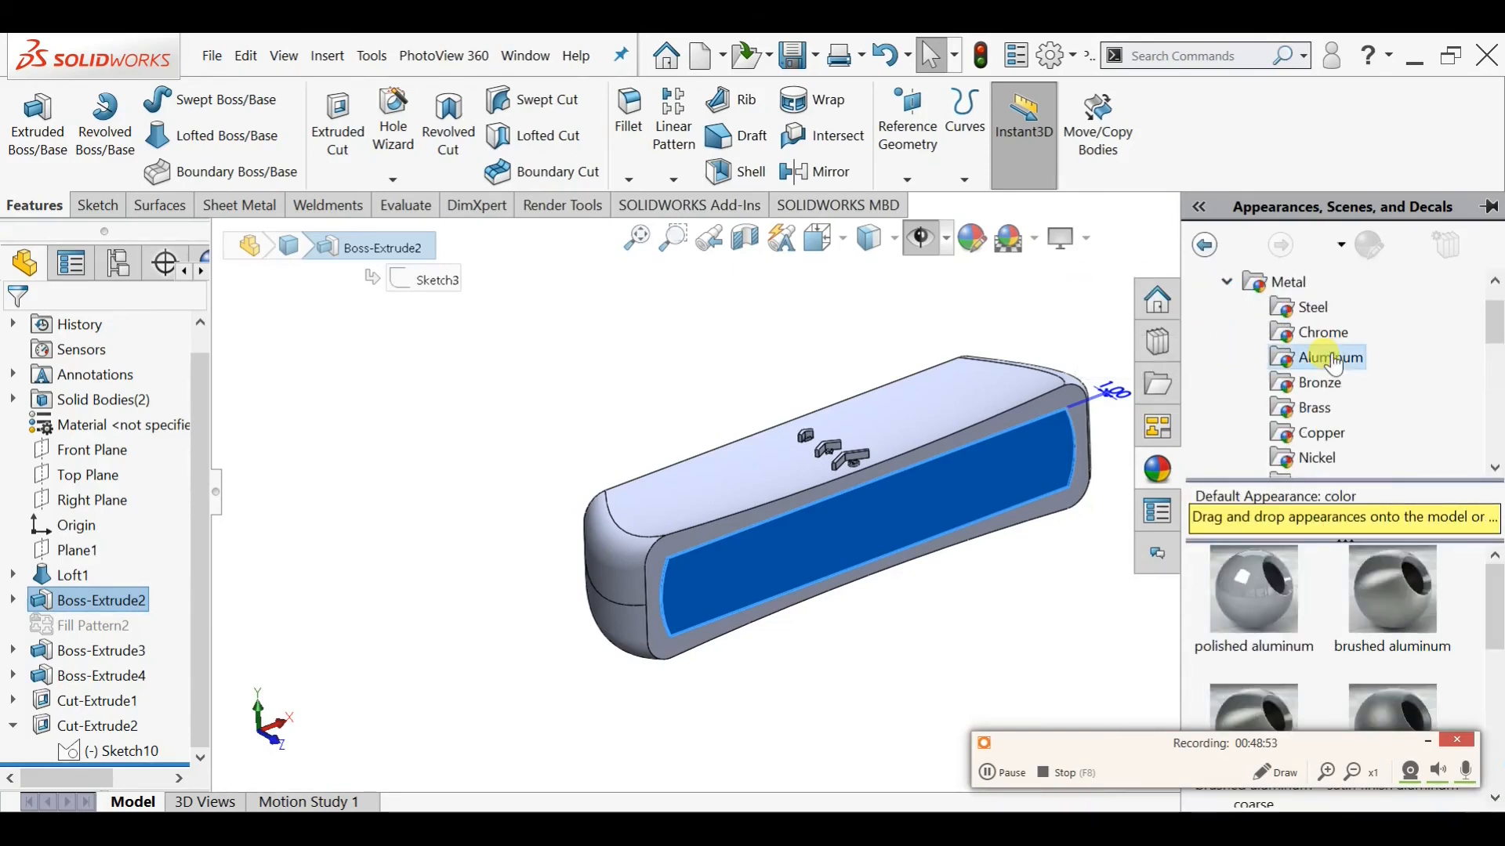
pyautogui.click(1250, 613)
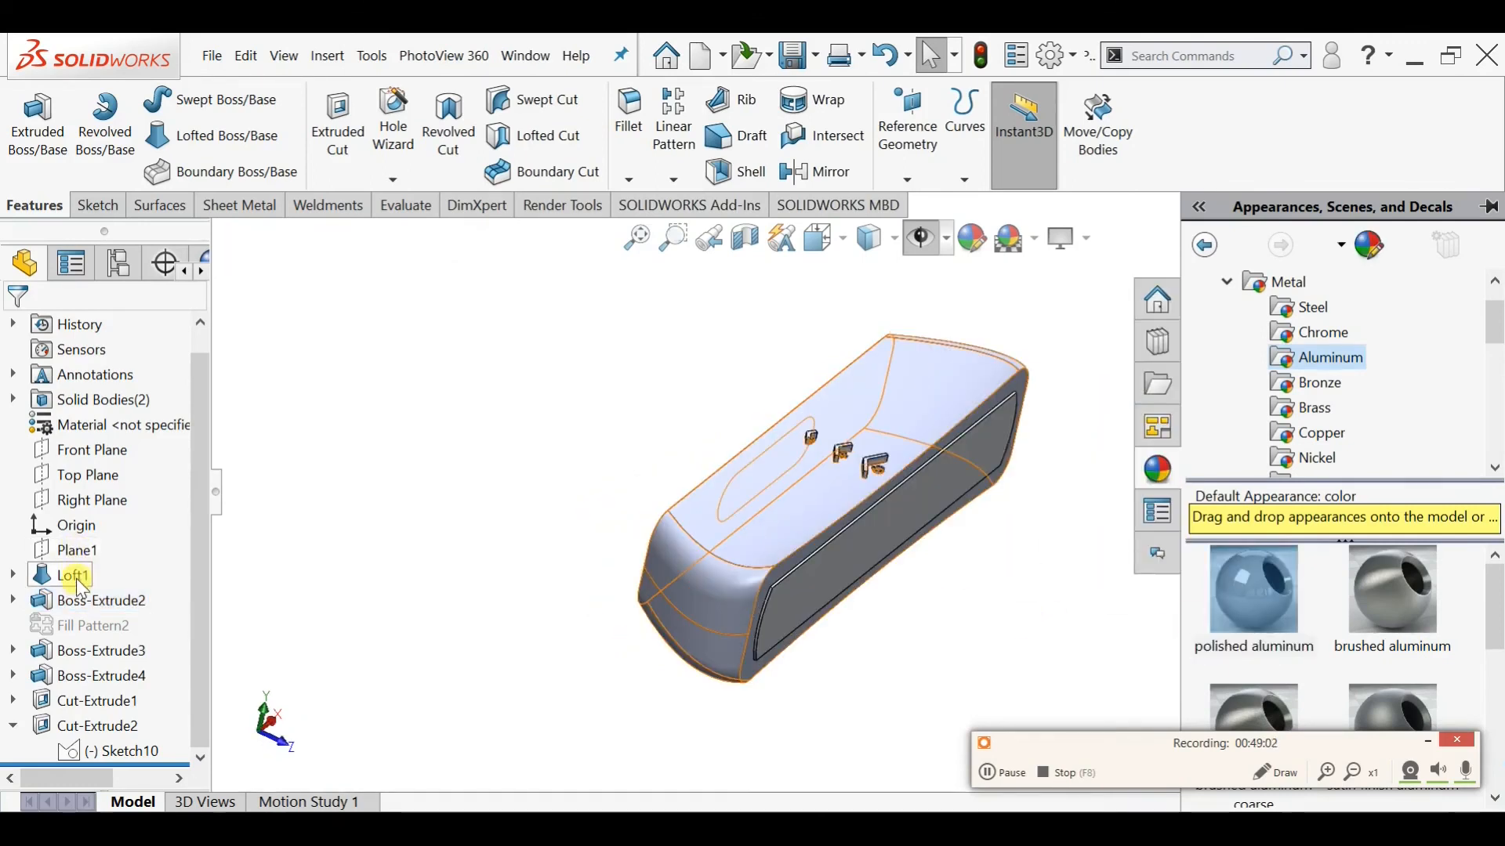
# Apply the glossy rubber appearance to the lofted speaker body
pyautogui.click(75, 580)
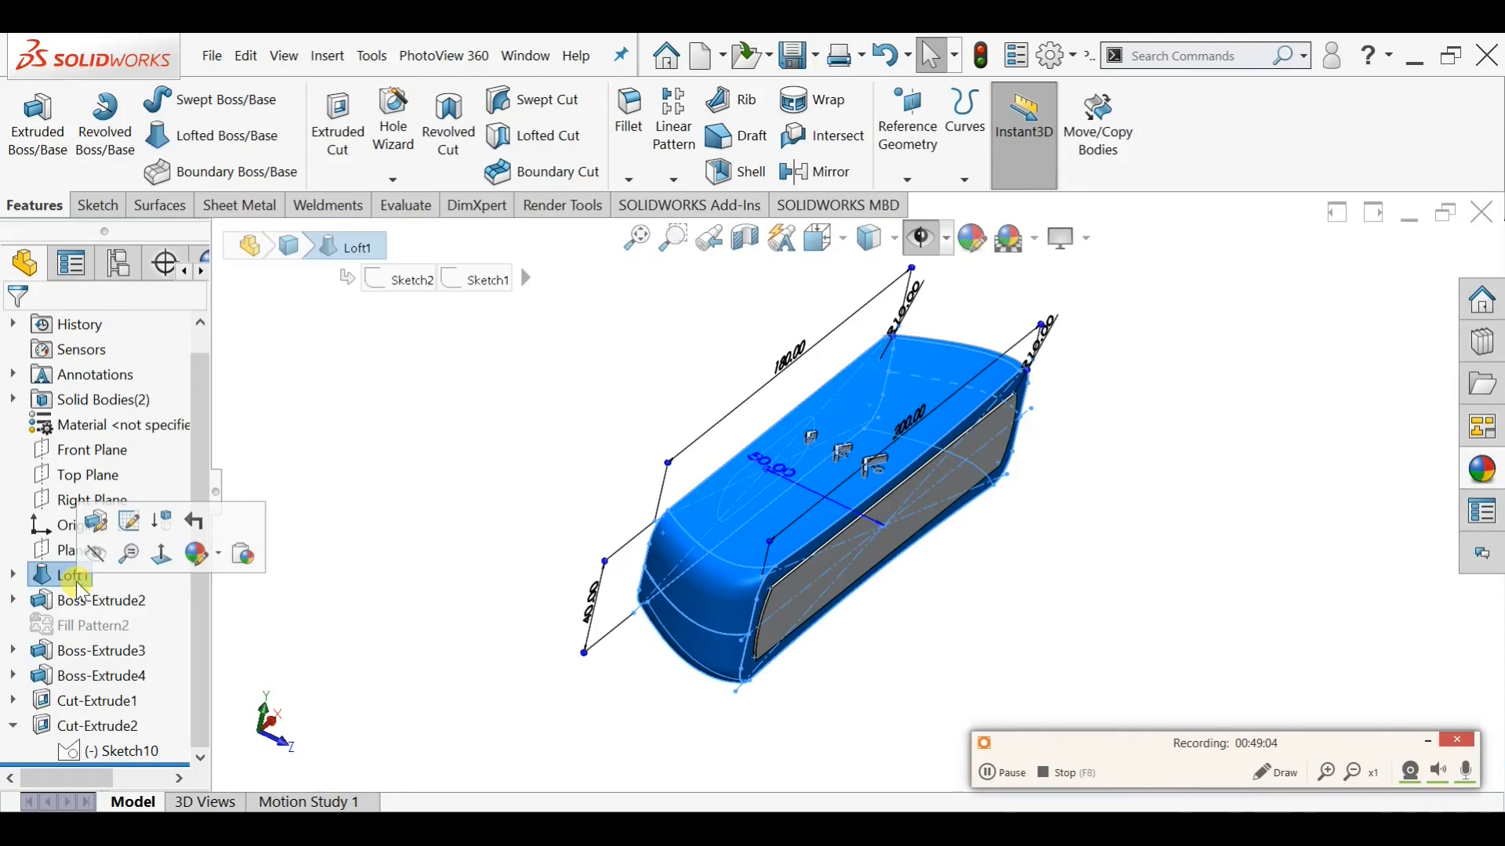
pyautogui.click(1479, 470)
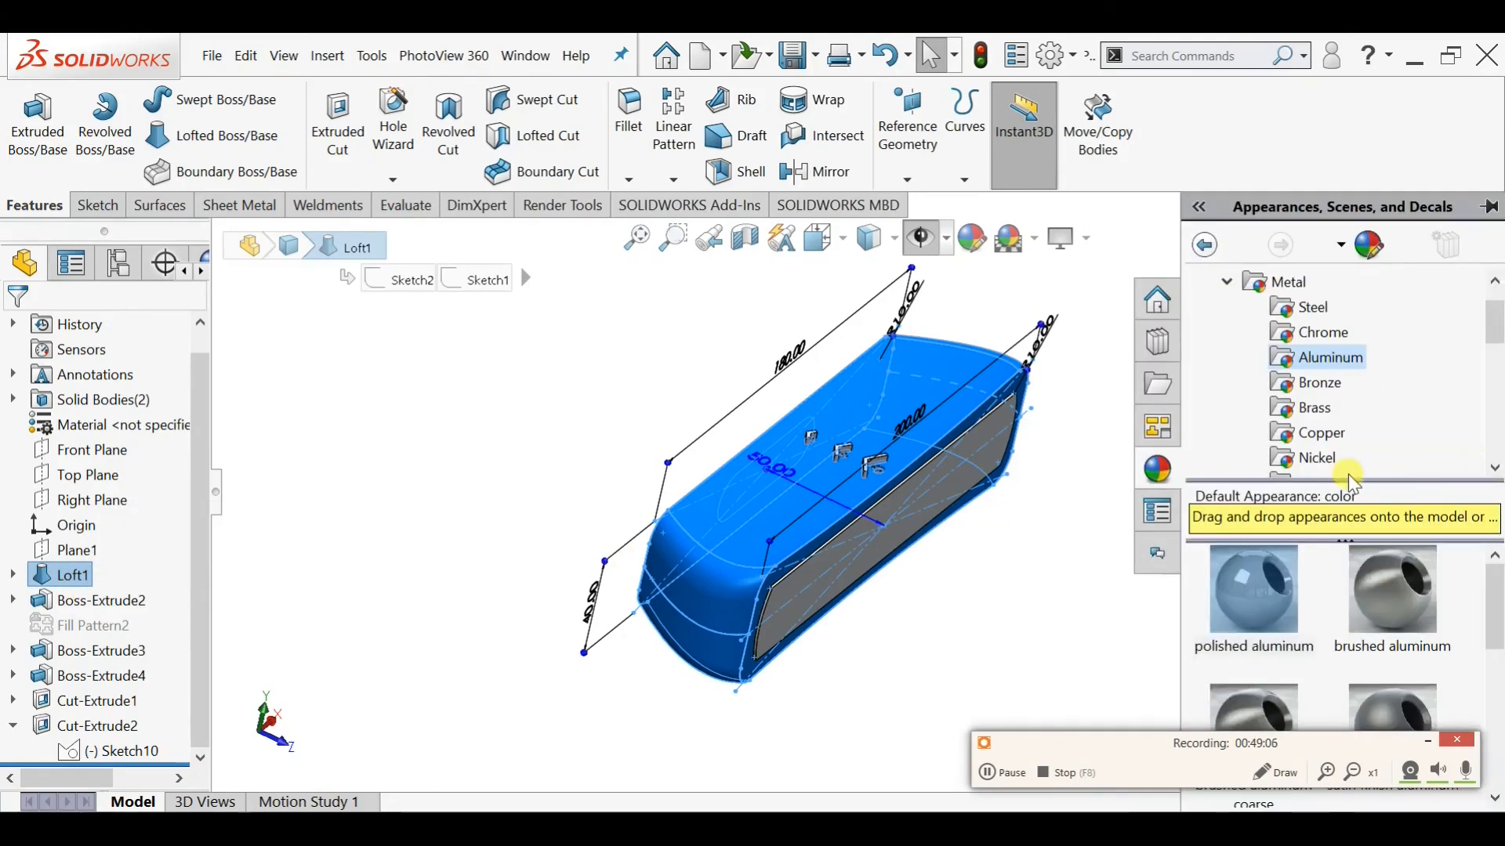
pyautogui.click(1226, 280)
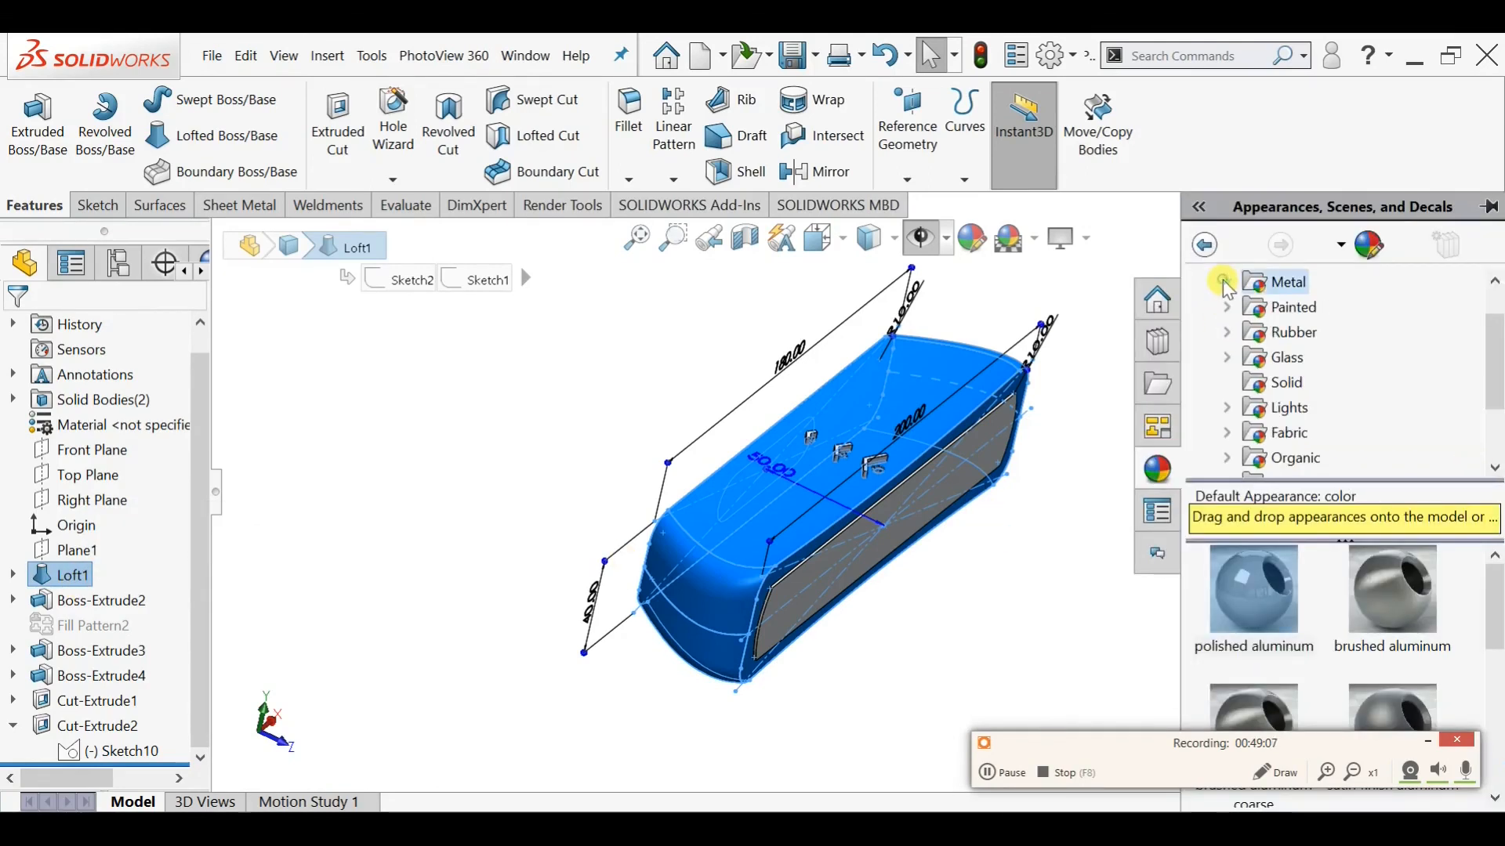
pyautogui.click(1227, 334)
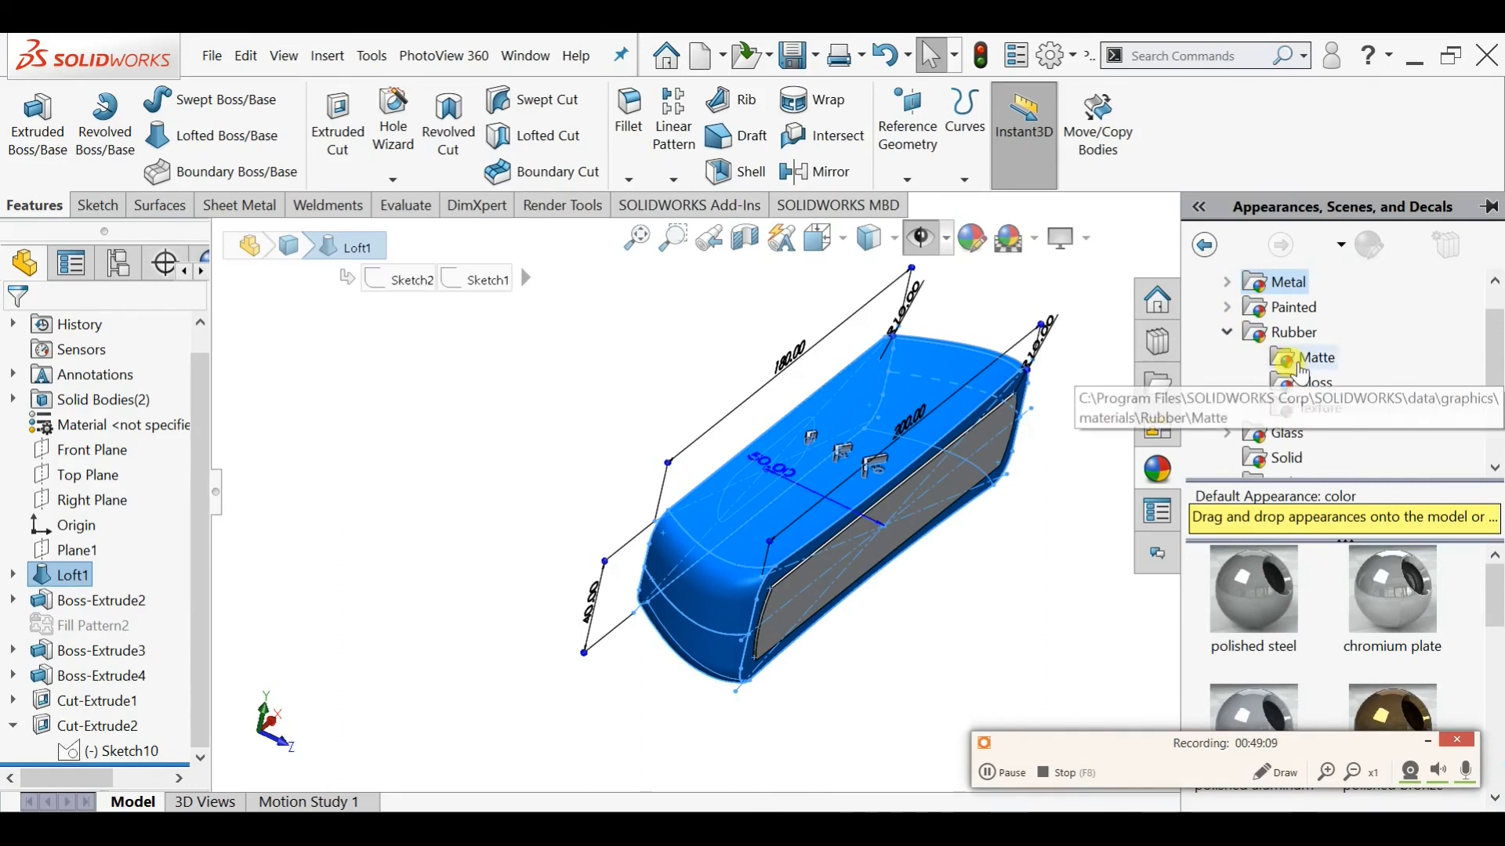
pyautogui.click(1306, 385)
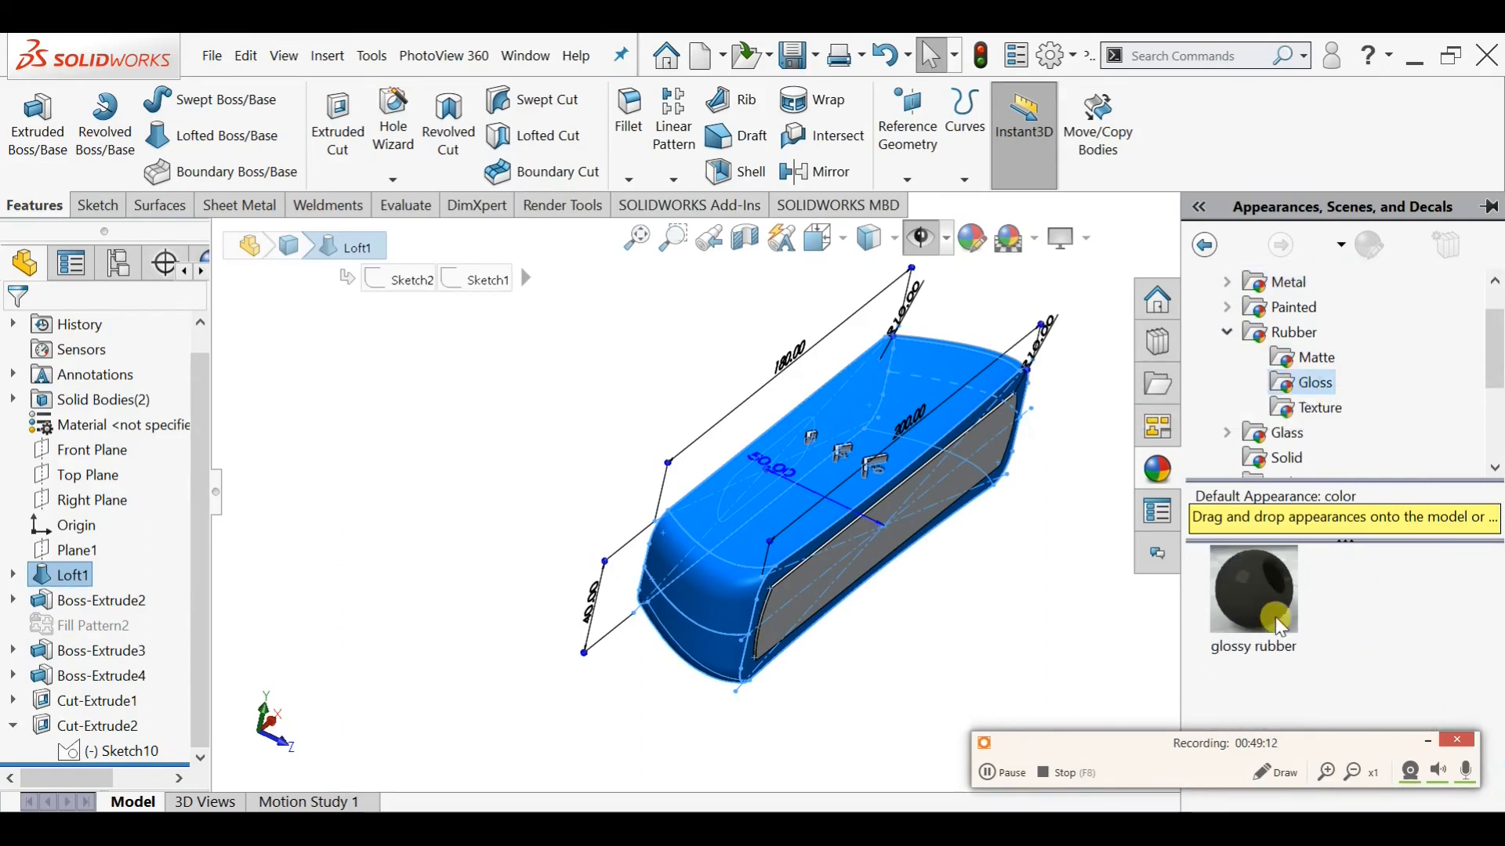
pyautogui.doubleClick(1277, 623)
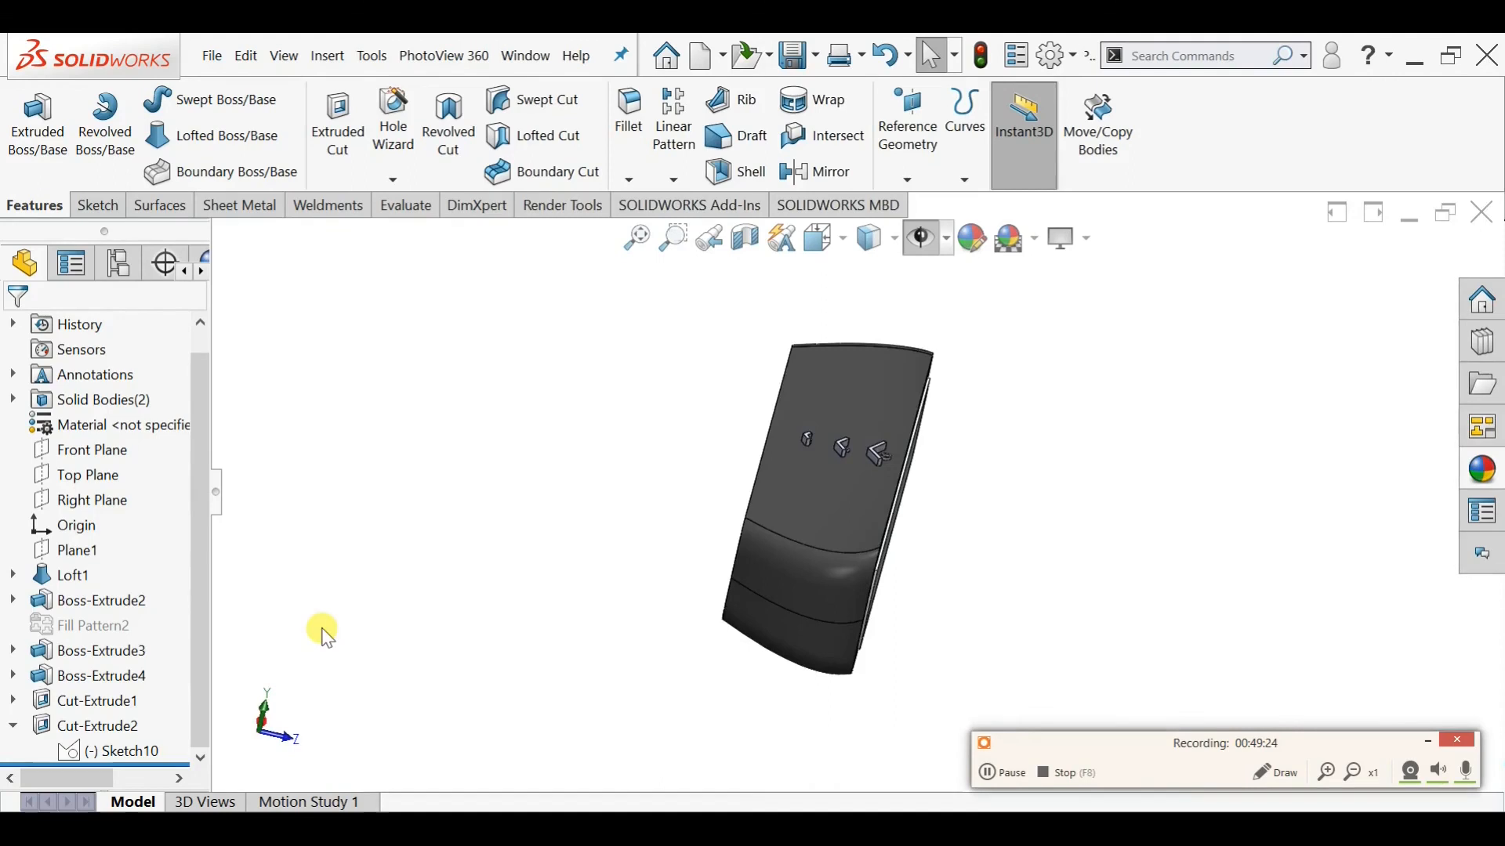
# Apply the white high gloss plastic appearance to the raised top symbols, Boss-Extrude3 and Boss-Extrude4
pyautogui.click(112, 678)
pyautogui.keyDown('ctrl'); pyautogui.click(128, 657); pyautogui.keyUp('ctrl')
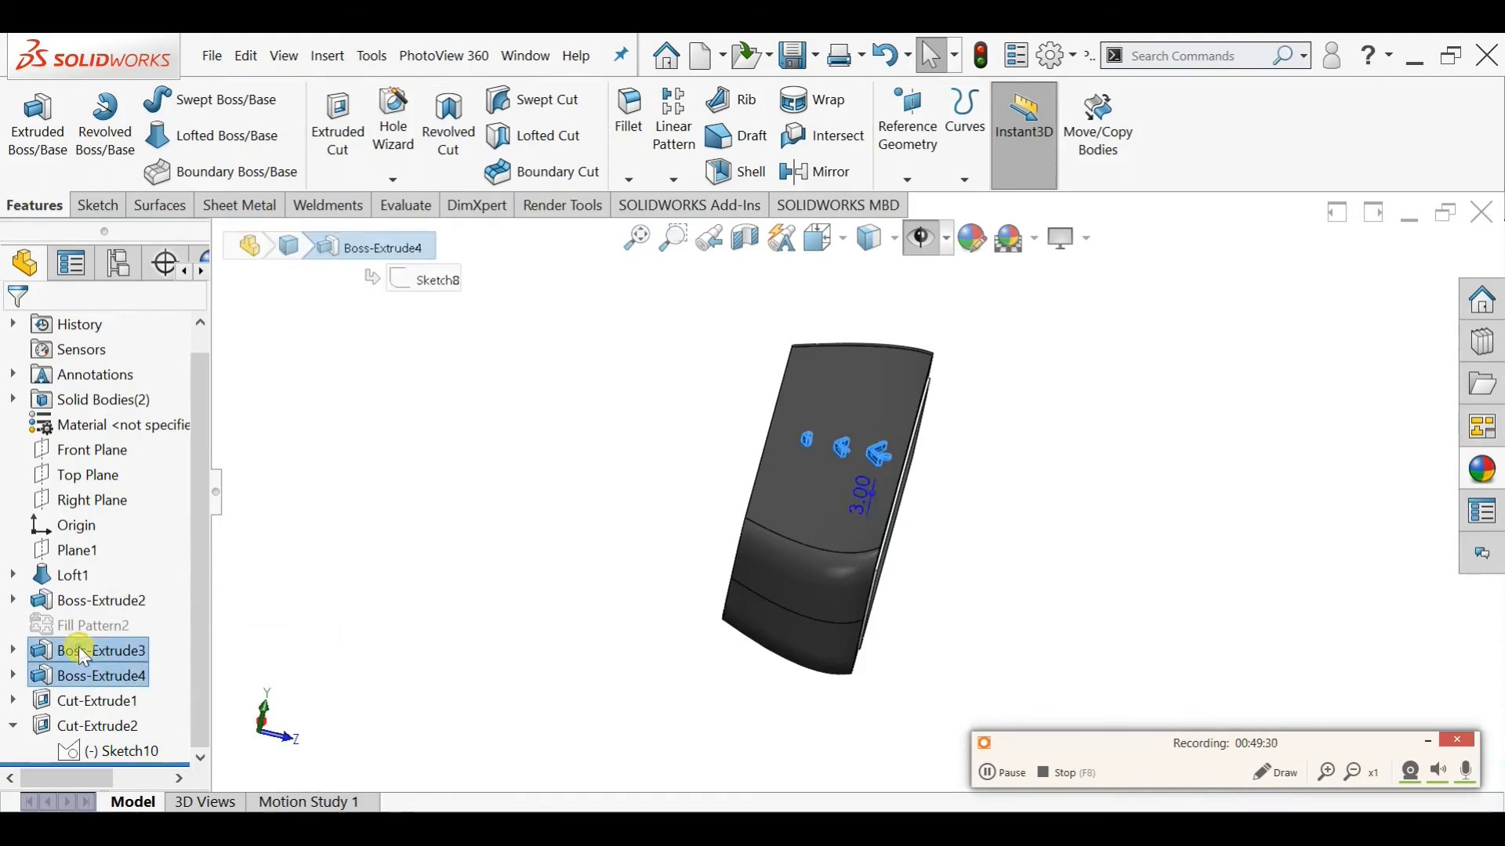
pyautogui.click(1486, 473)
pyautogui.click(1222, 346)
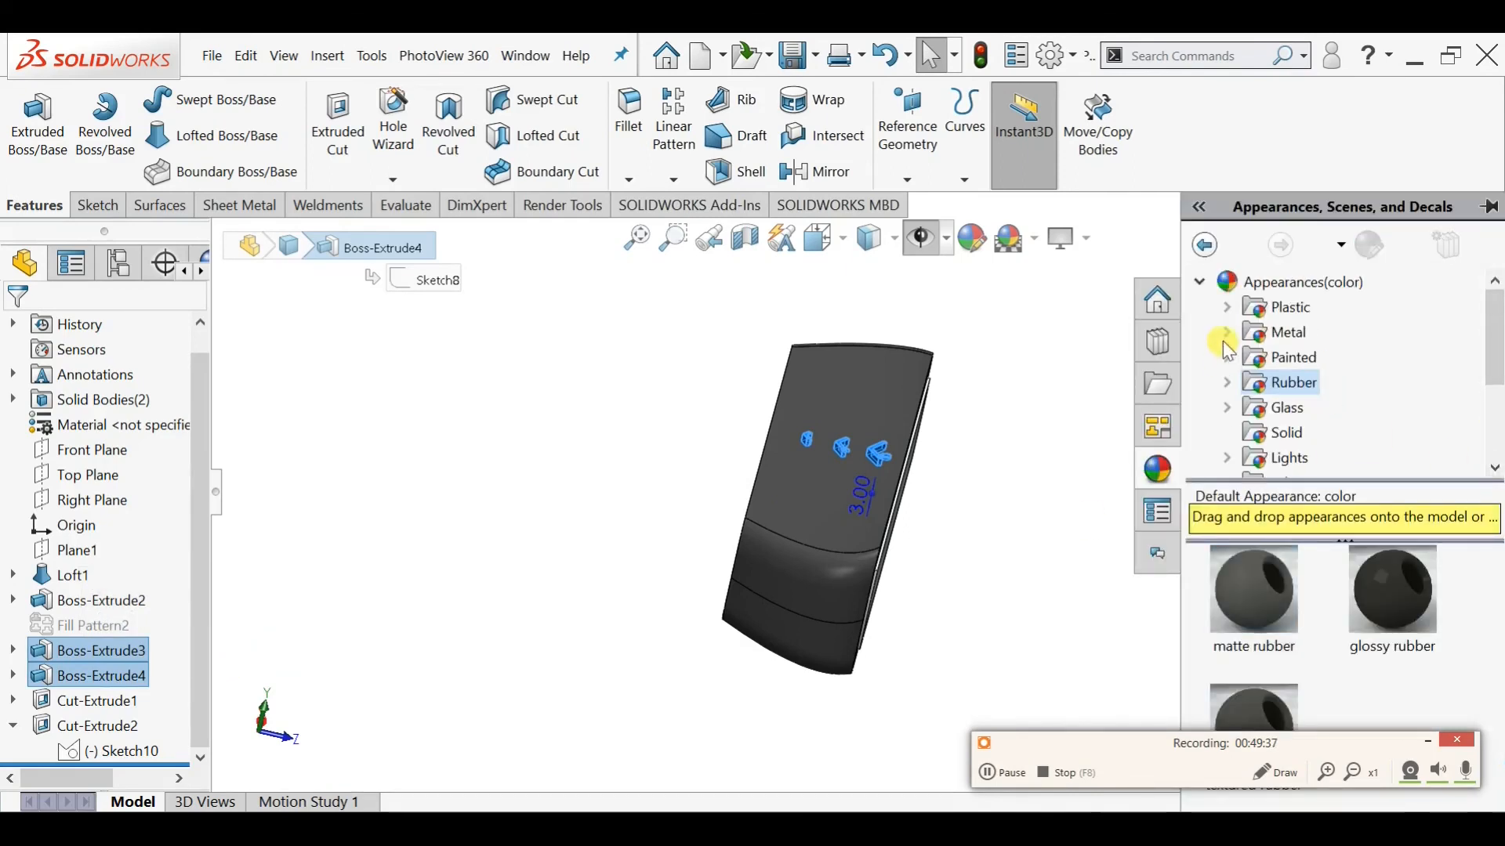
pyautogui.click(1229, 311)
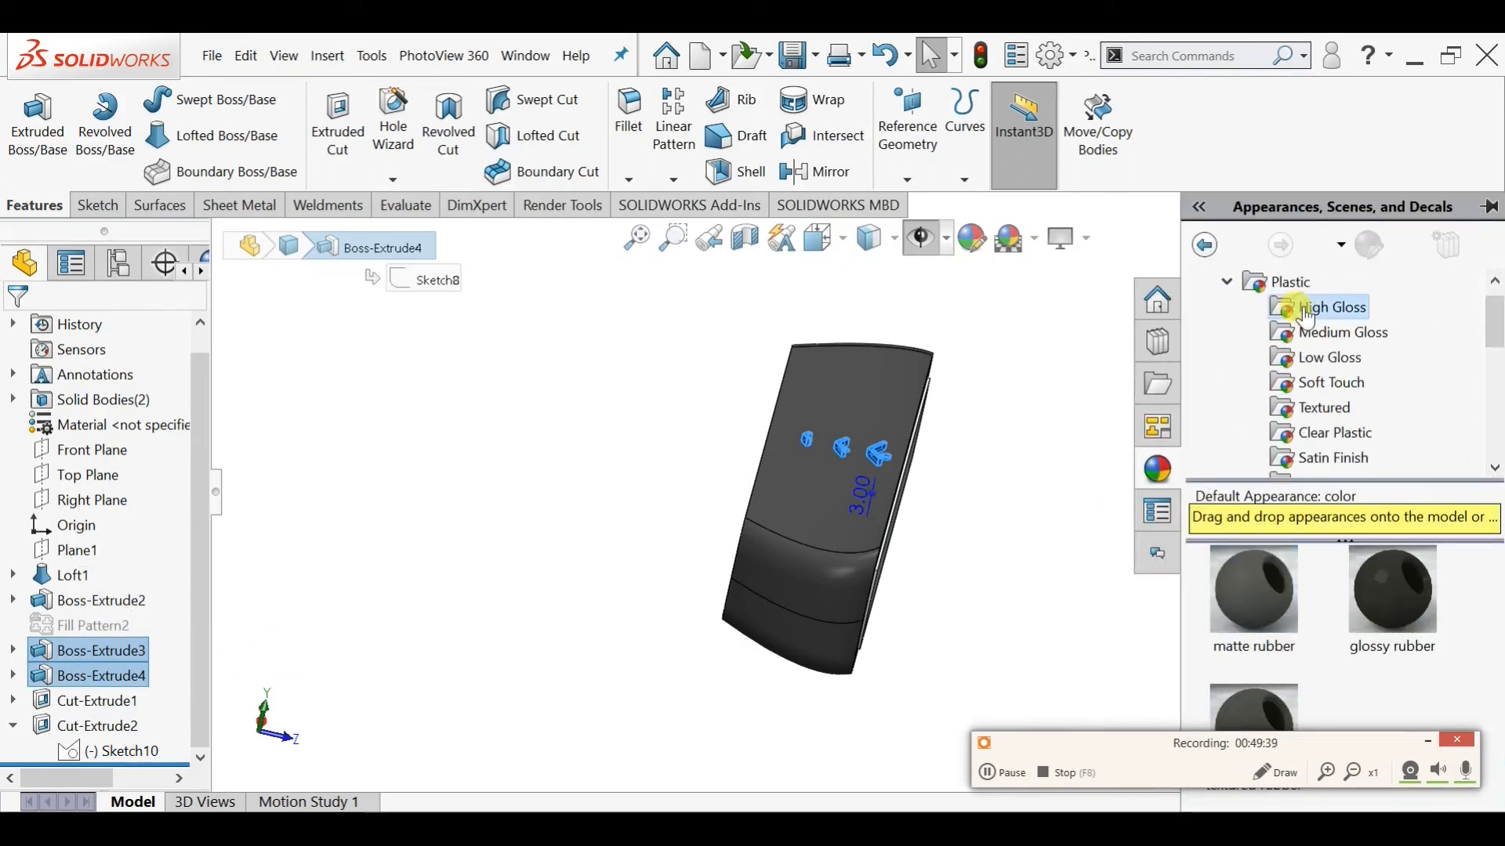
pyautogui.click(1305, 310)
pyautogui.moveTo(1279, 584)
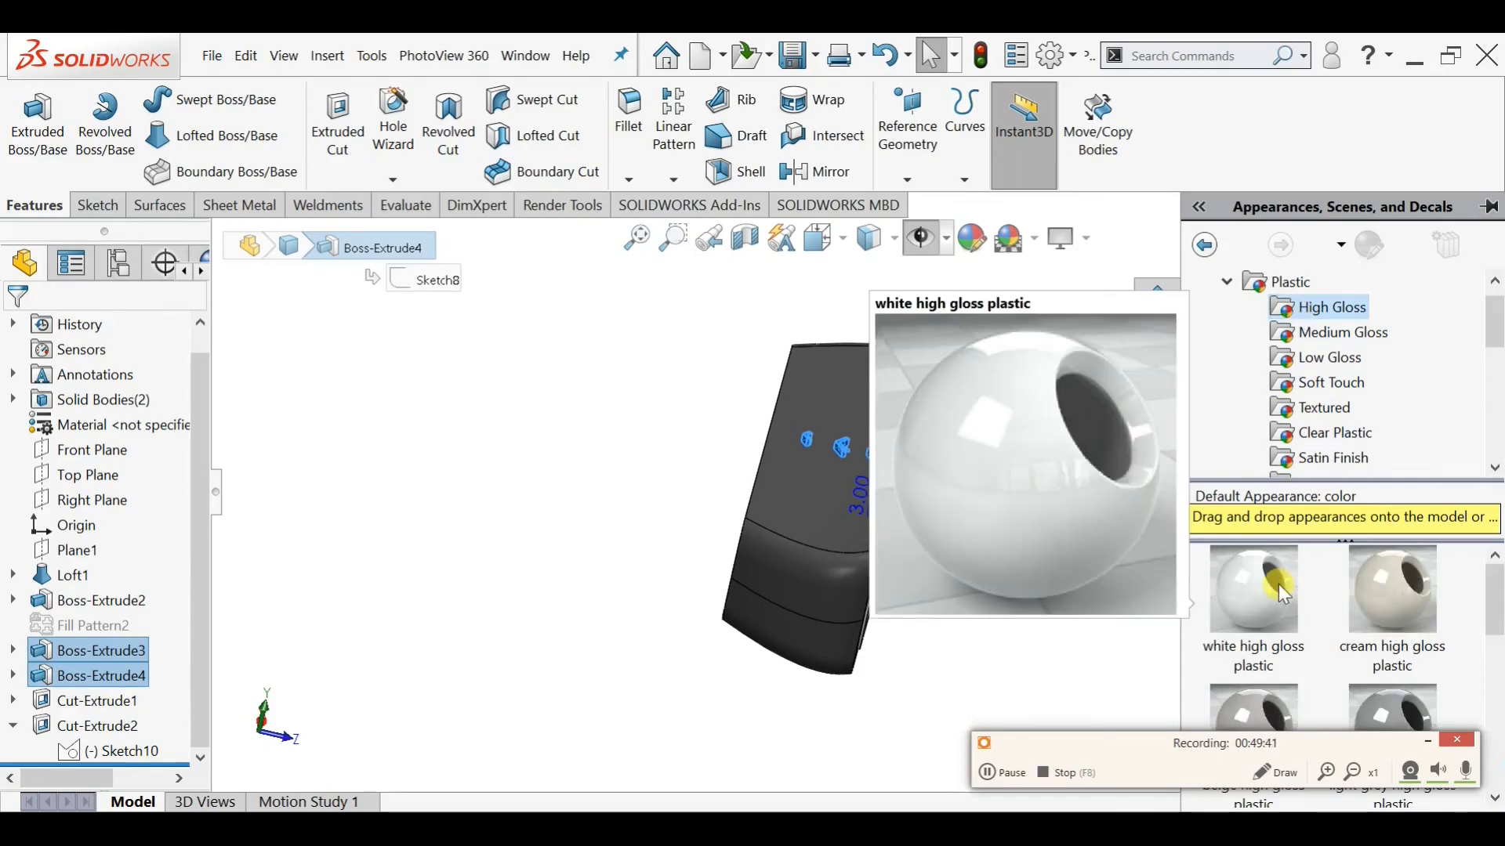
pyautogui.moveTo(1277, 585); pyautogui.dragTo(984, 503)
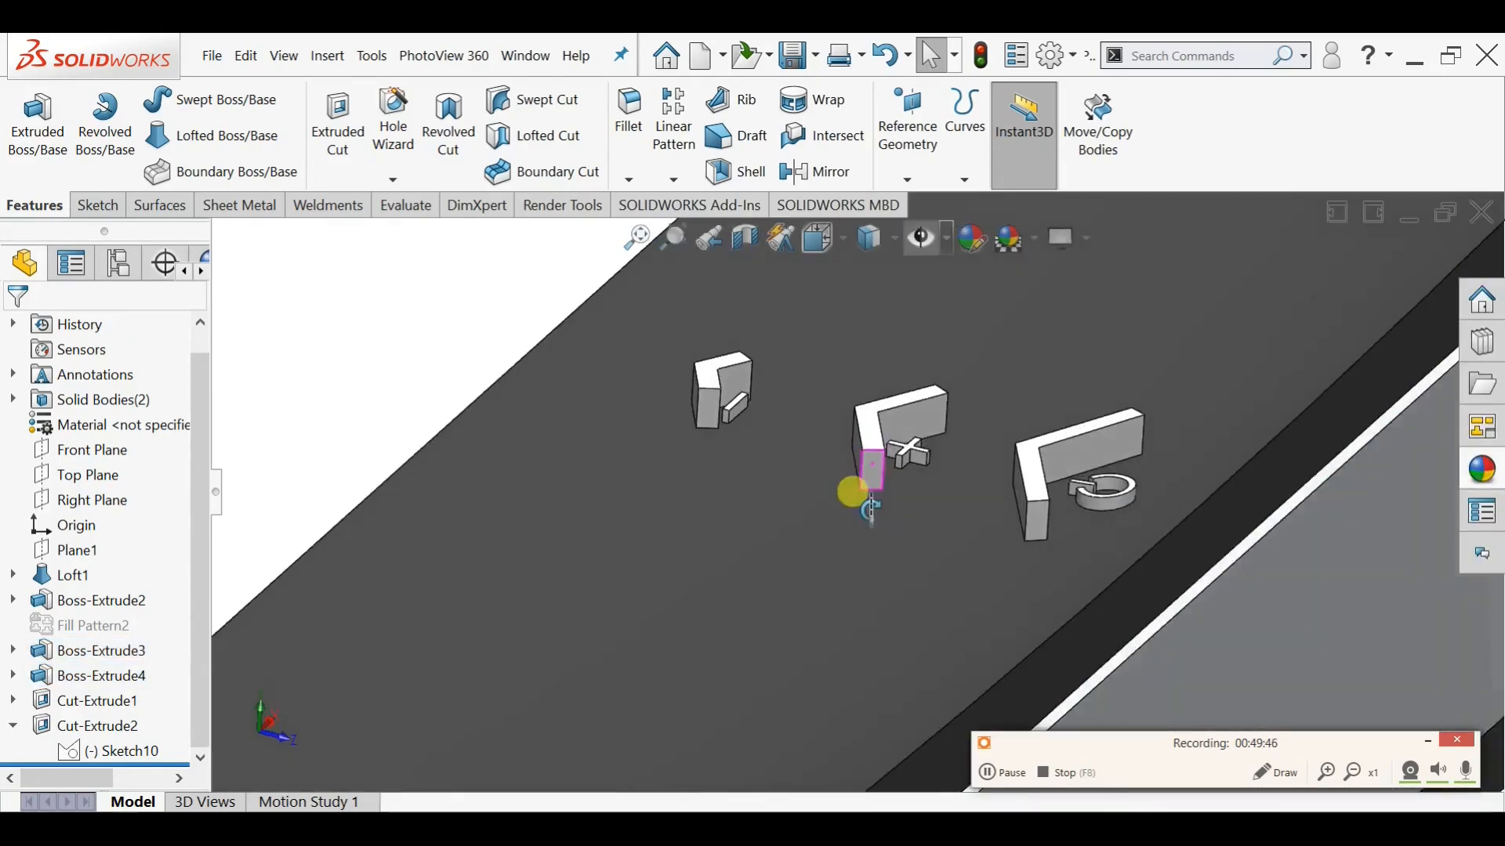
# Unsuppress Fill Pattern2 to restore the perforations in the front grille panel
pyautogui.moveTo(851, 492); pyautogui.dragTo(1068, 450, button='middle')
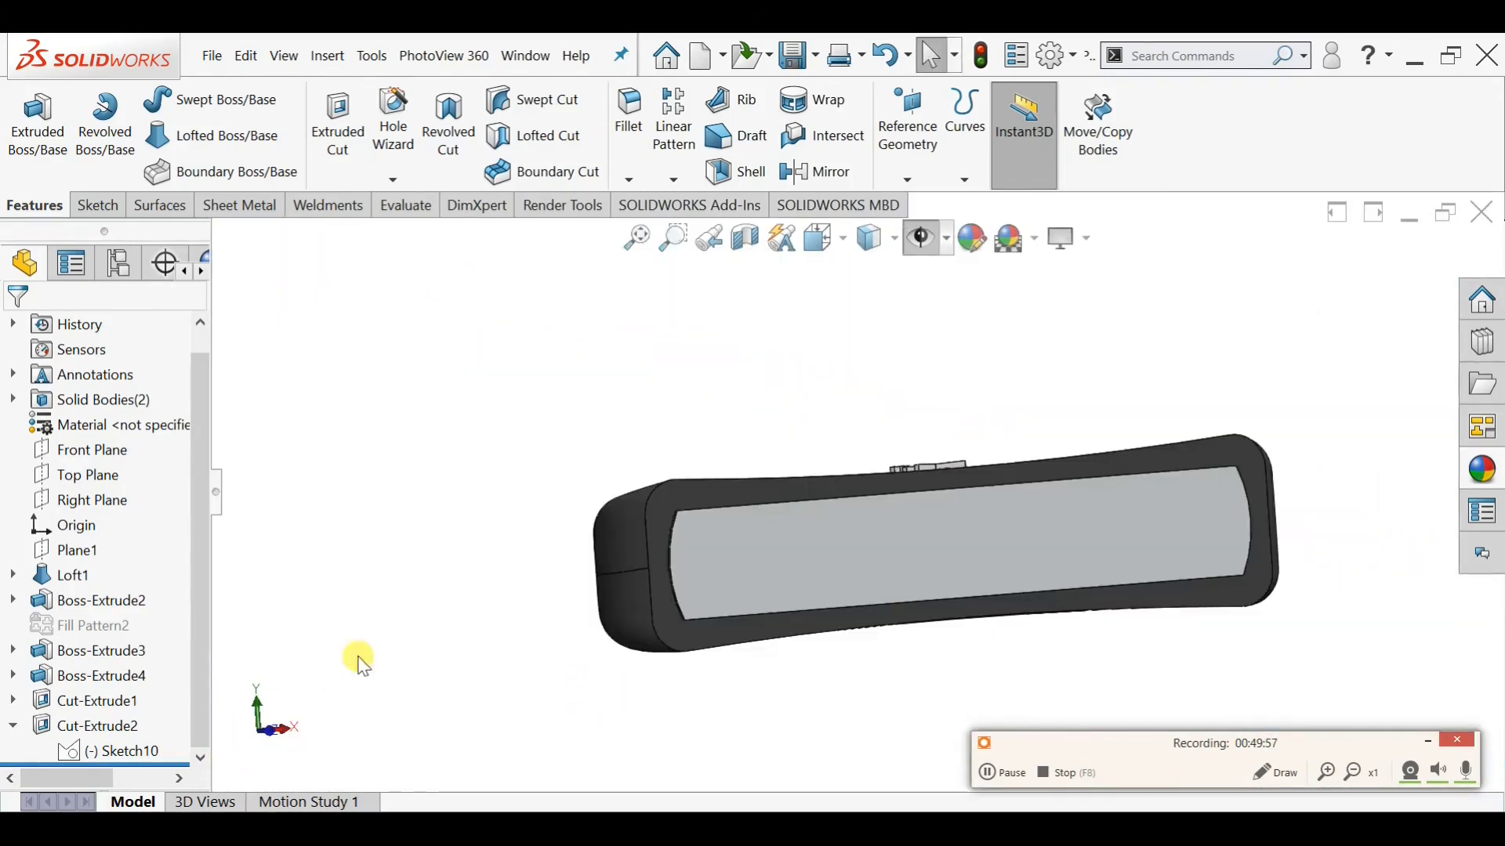
pyautogui.rightClick(121, 628)
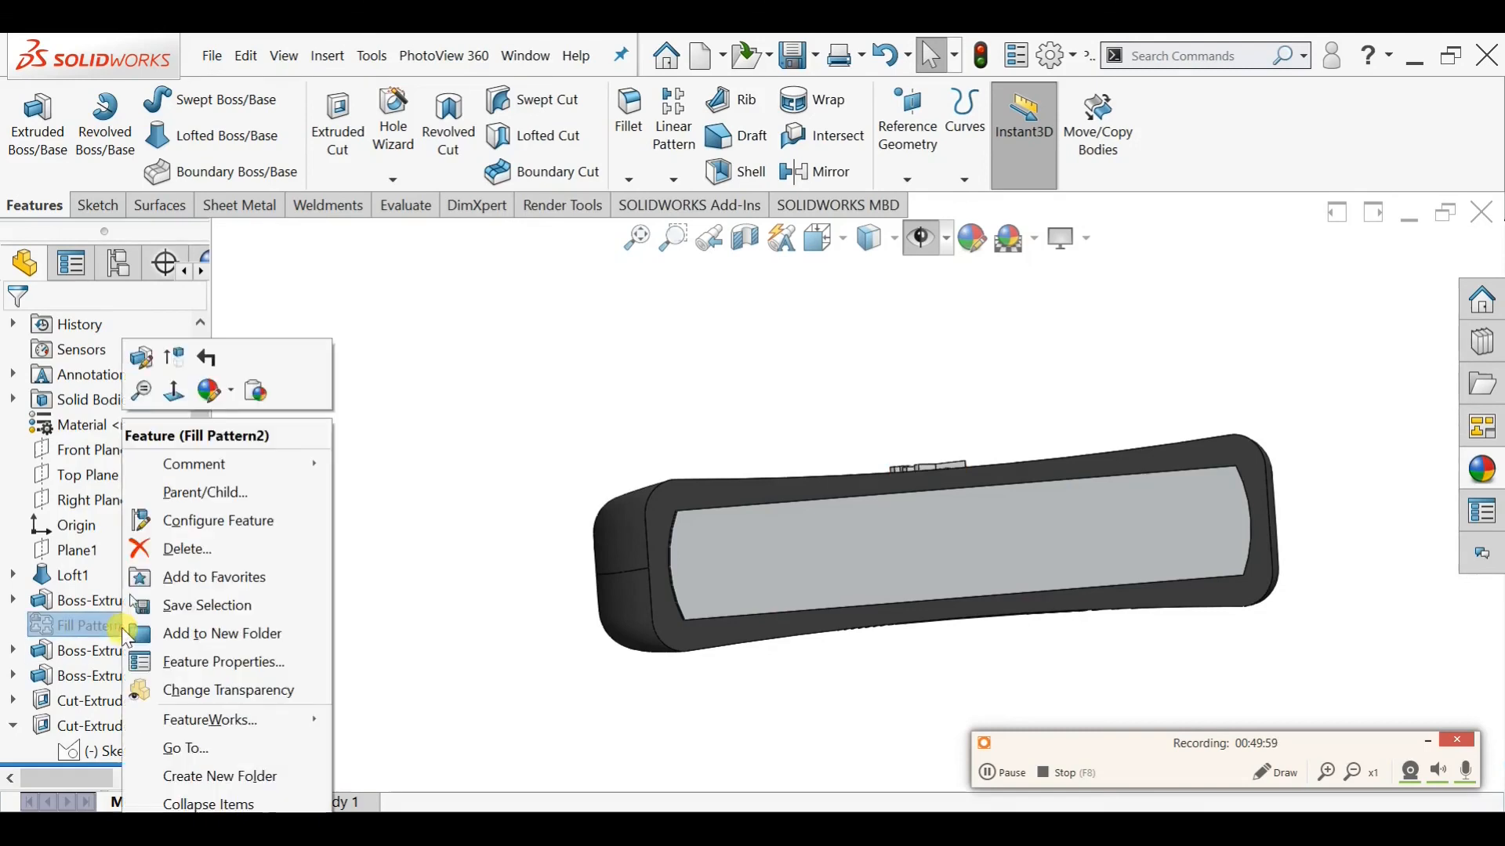
pyautogui.click(177, 368)
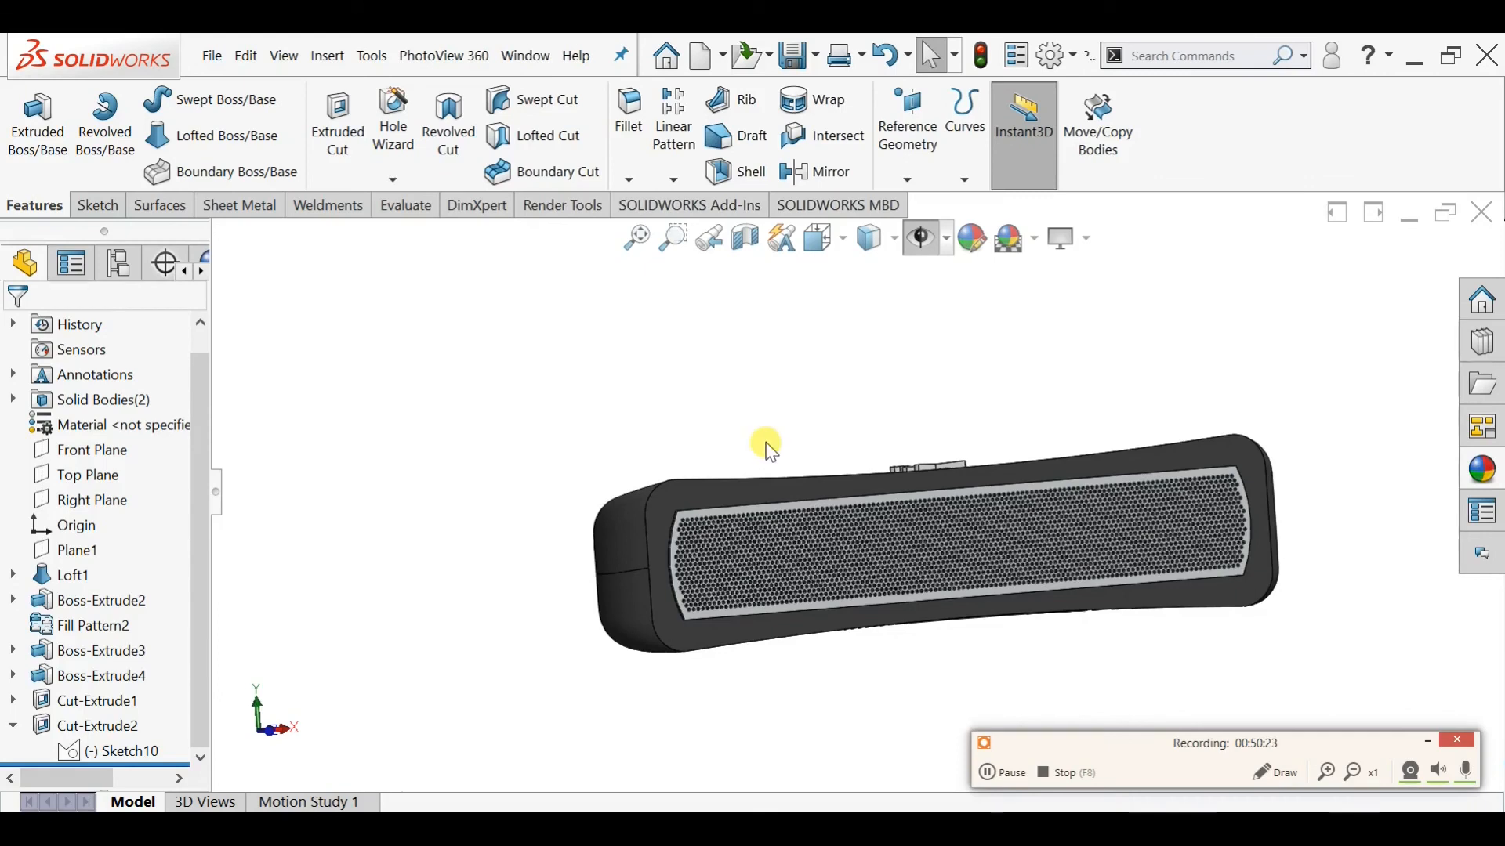
# Examine the finished speaker from several angles, including the perforated grille and the raised top symbols
pyautogui.scroll(-5, 1112, 571)
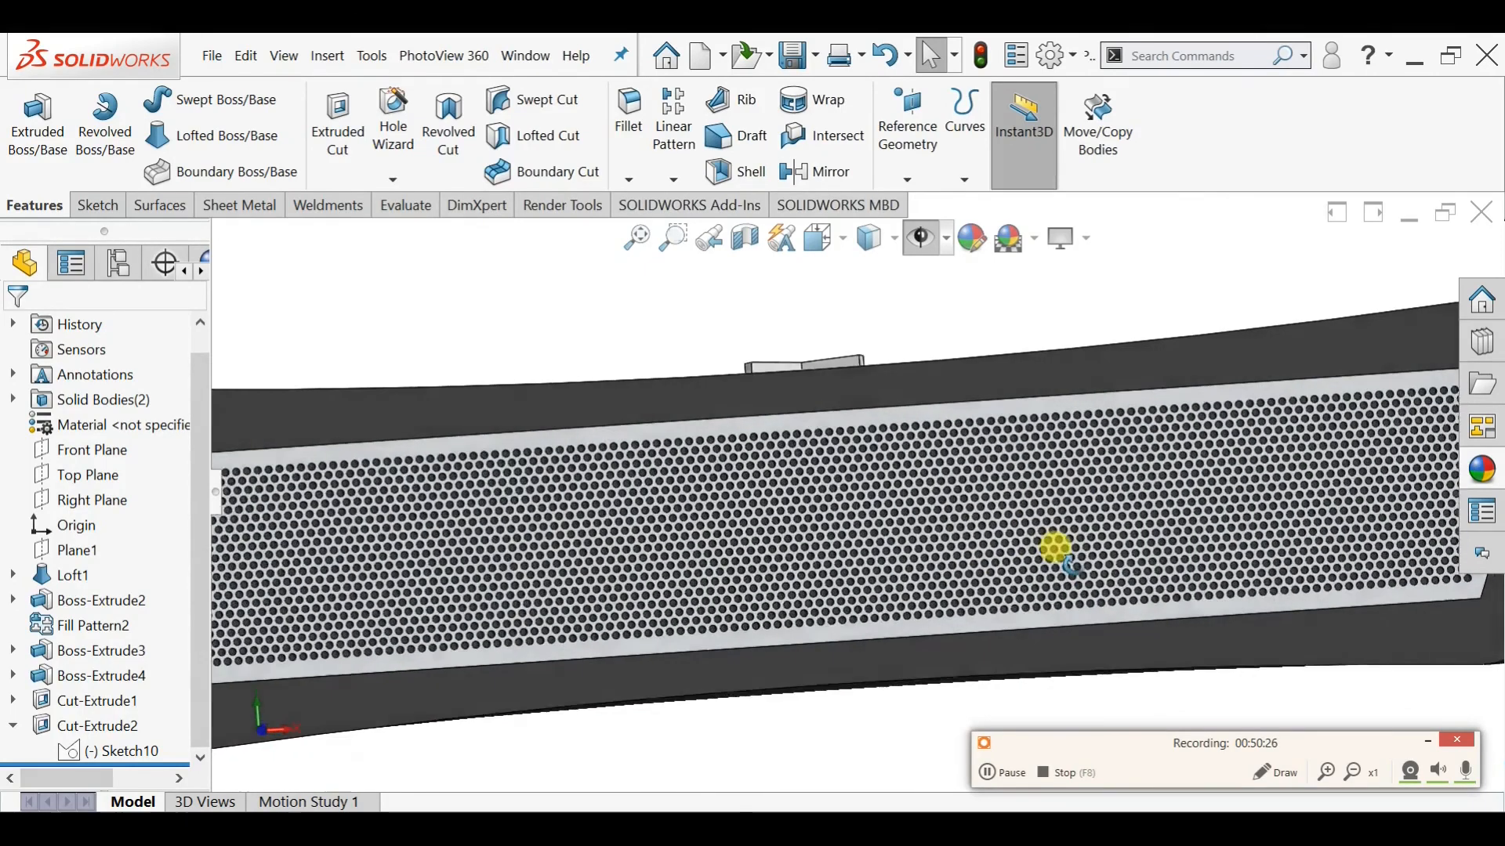
pyautogui.scroll(5, 1068, 566)
pyautogui.moveTo(951, 648); pyautogui.dragTo(943, 686, button='middle')
pyautogui.scroll(2, 930, 662)
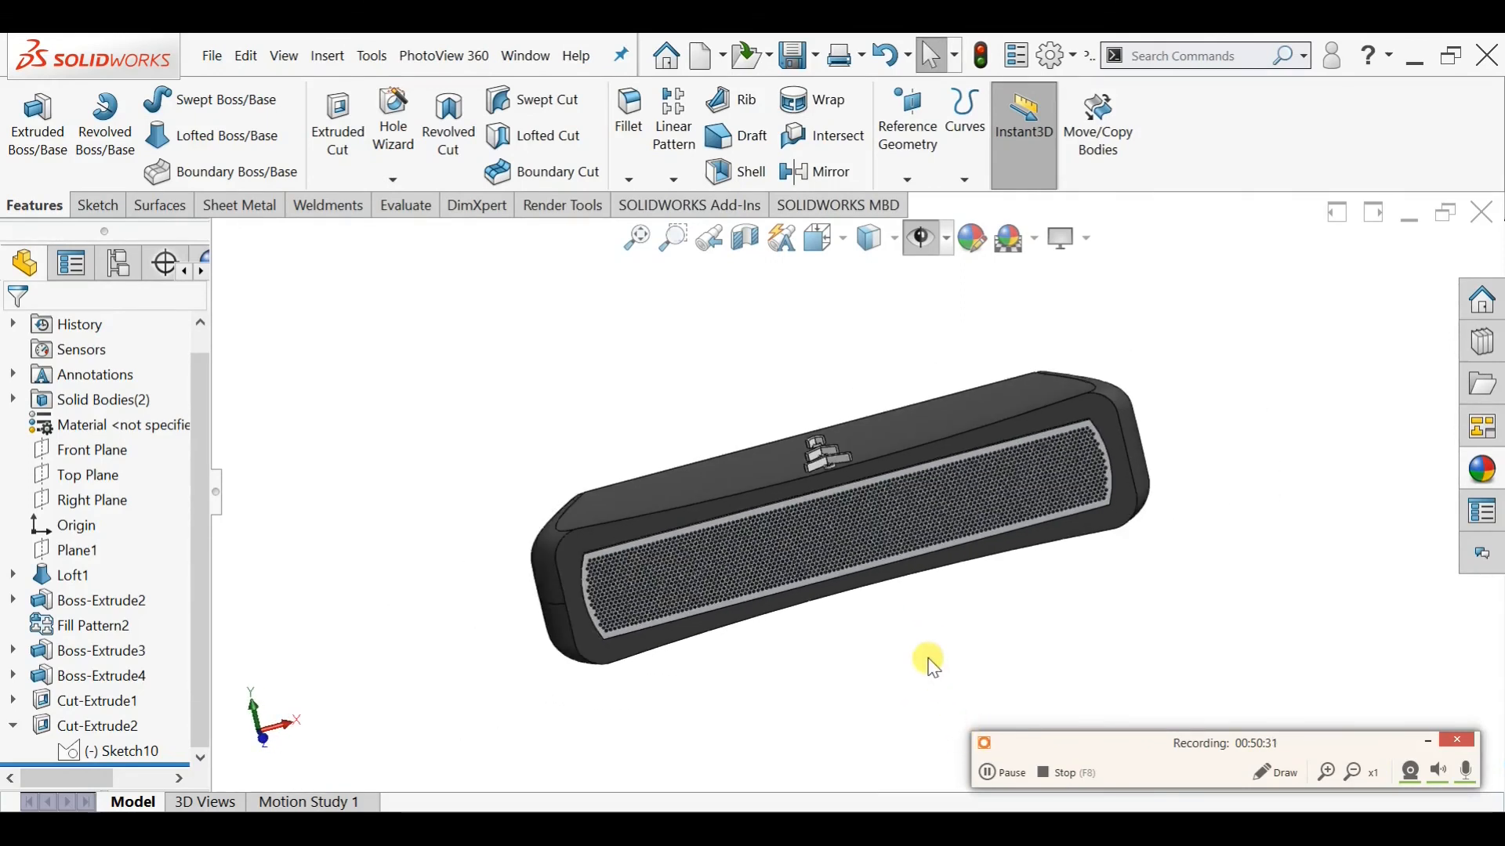
pyautogui.scroll(-3, 919, 653)
pyautogui.scroll(3, 794, 517)
pyautogui.moveTo(816, 397)
pyautogui.mouseDown(button='middle')
pyautogui.moveTo(890, 390)
pyautogui.moveTo(1042, 443)
pyautogui.moveTo(943, 470)
pyautogui.moveTo(752, 370)
pyautogui.moveTo(812, 392)
pyautogui.mouseUp(button='middle')
pyautogui.scroll(-3, 830, 329)
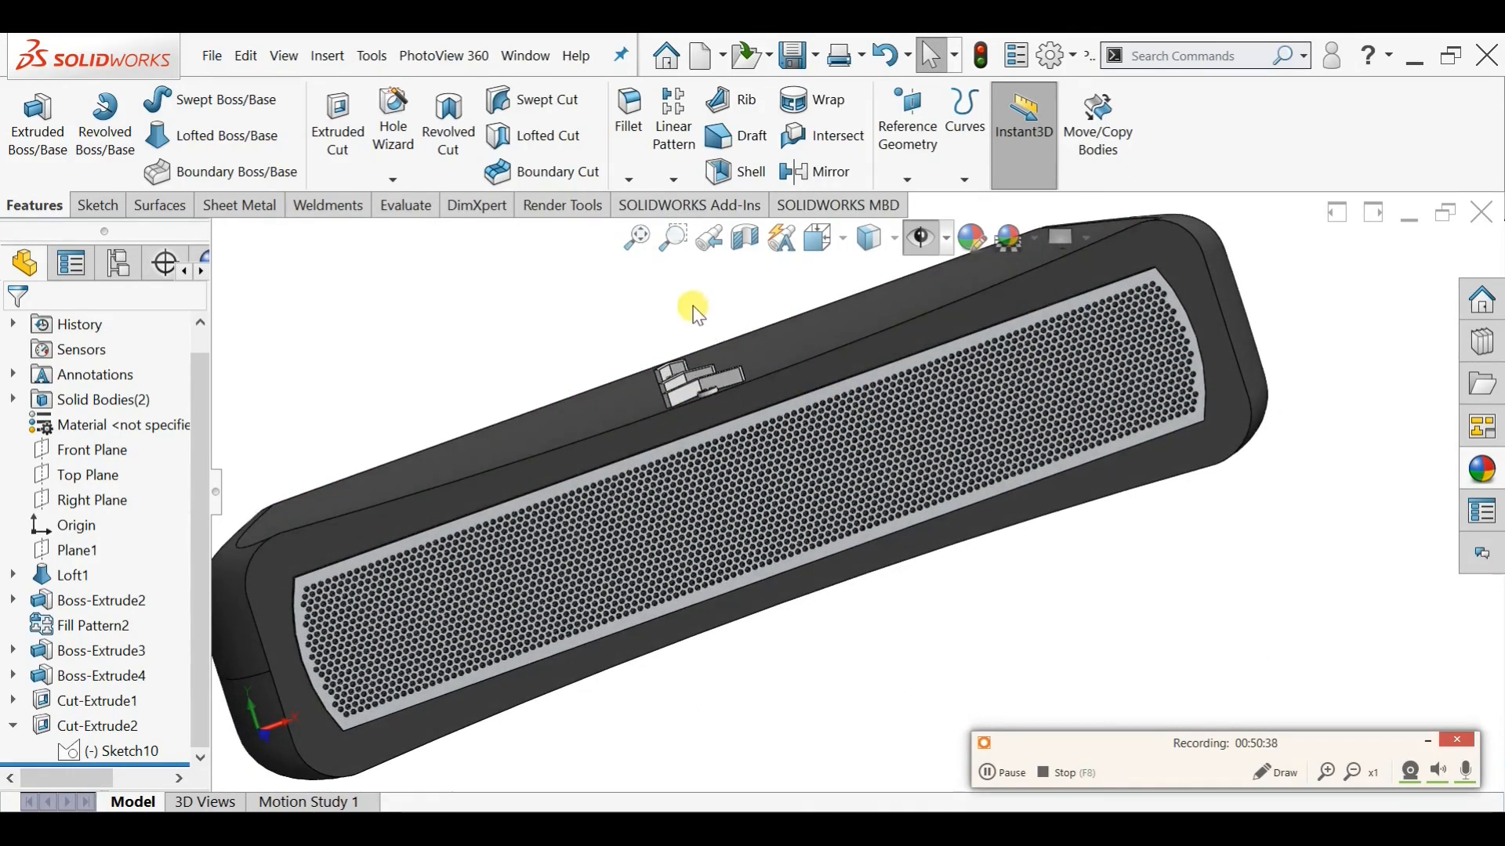
pyautogui.moveTo(752, 336); pyautogui.dragTo(708, 276, button='middle')
pyautogui.scroll(2, 672, 345)
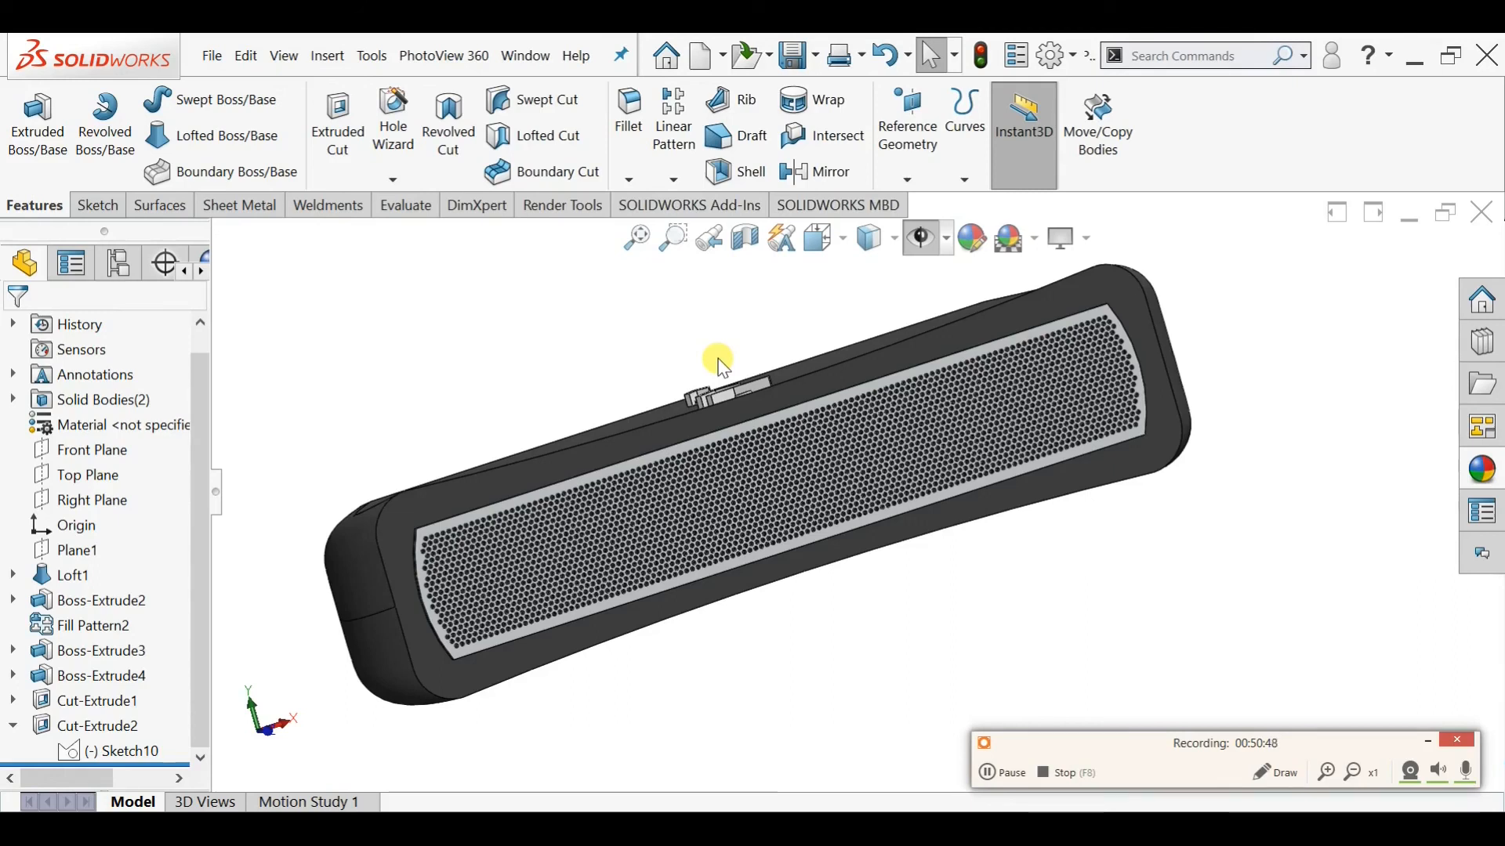
pyautogui.moveTo(721, 366); pyautogui.dragTo(1263, 486, button='middle')
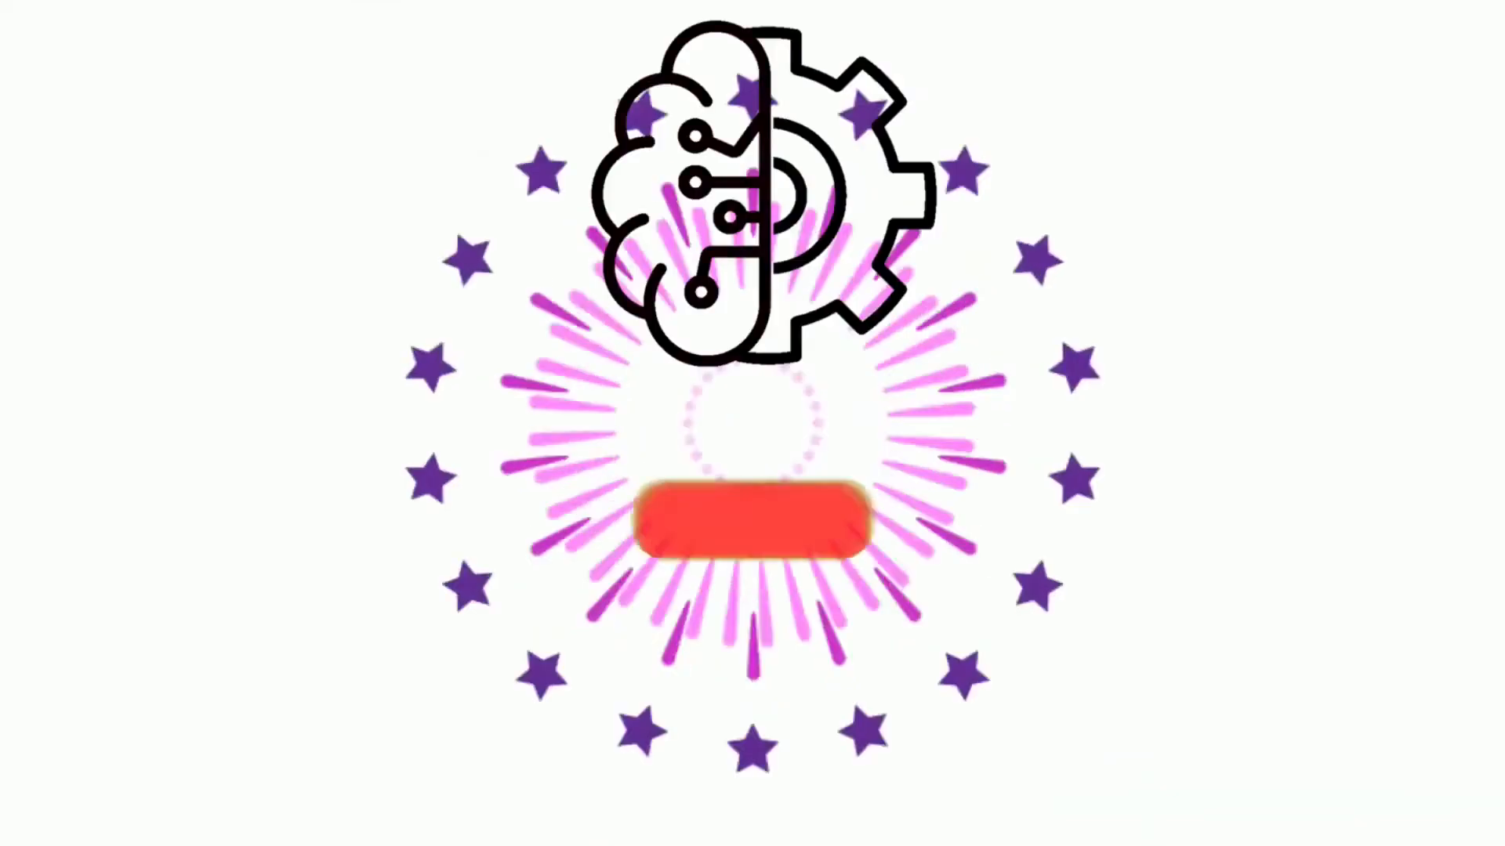